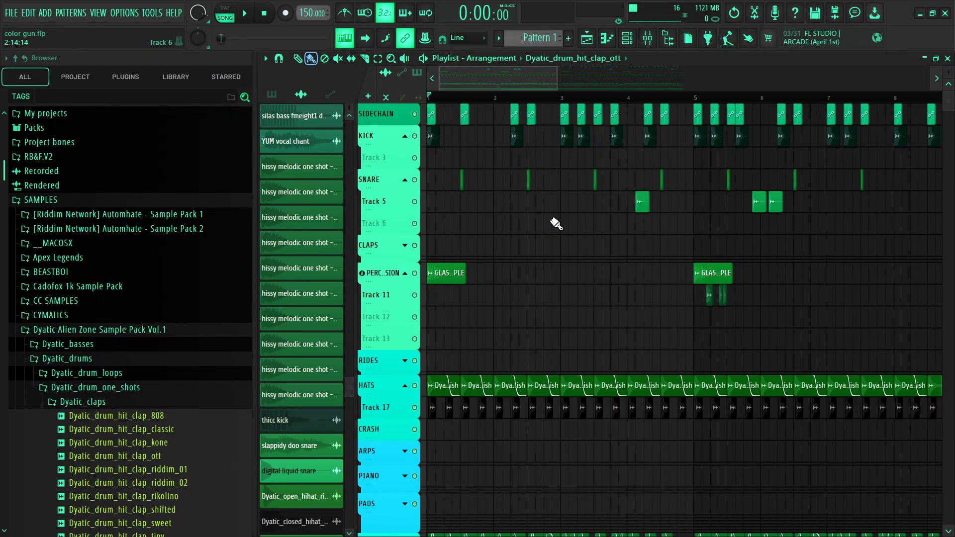
# Play the arrangement from its start to review the drum and percussion tracks, and stop playback
pyautogui.press('space')
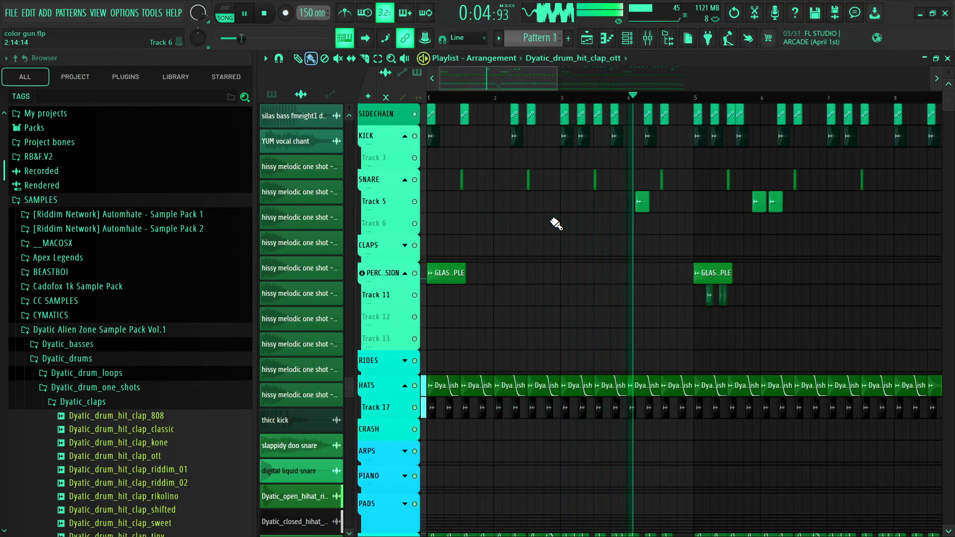
pyautogui.press('space')
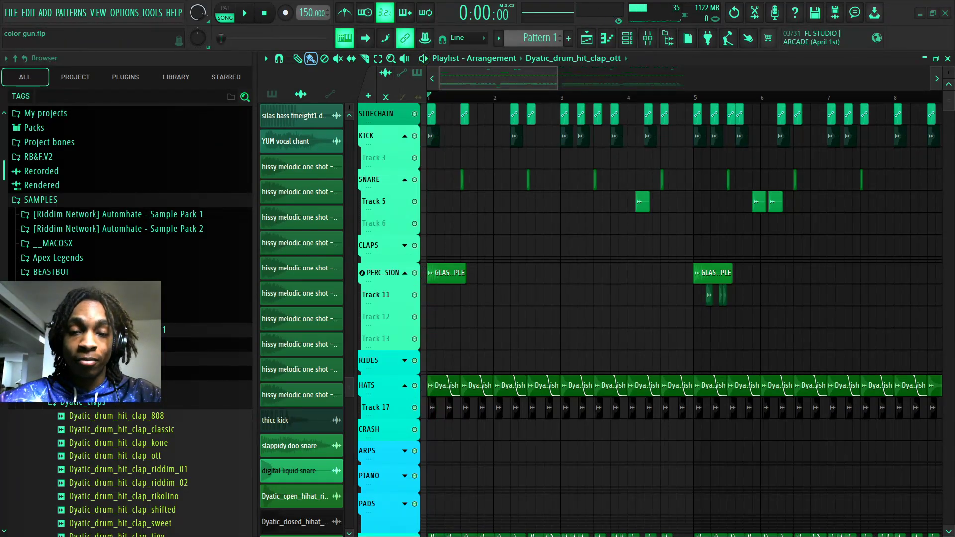
pyautogui.press('space')
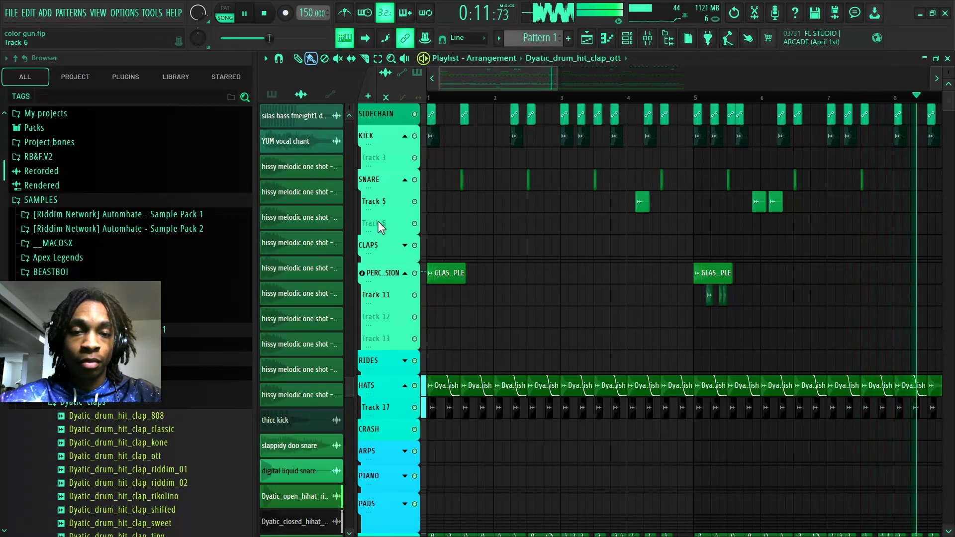
pyautogui.moveTo(475, 83); pyautogui.dragTo(593, 86)
pyautogui.scroll(-3, 659, 188)
pyautogui.press('space')
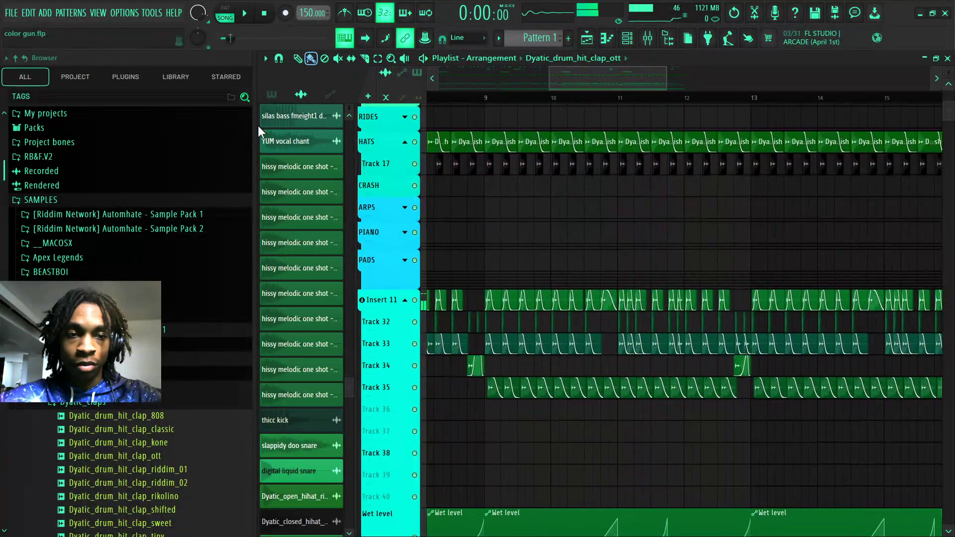
# Narrow the file browser to widen the playlist, and play through the Insert 11 synth layers
pyautogui.moveTo(258, 126); pyautogui.dragTo(148, 115)
pyautogui.press('space')
pyautogui.scroll(-4, 500, 230)
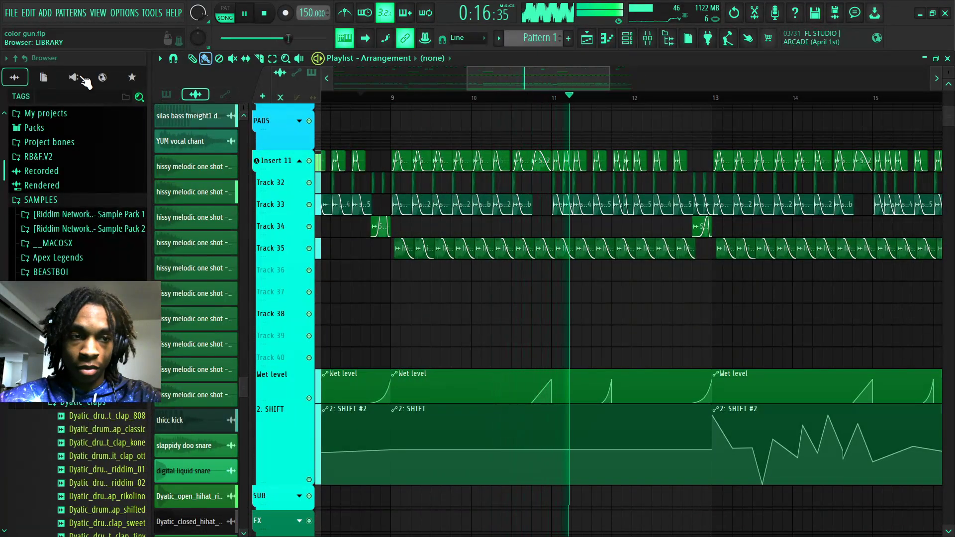
pyautogui.press('space')
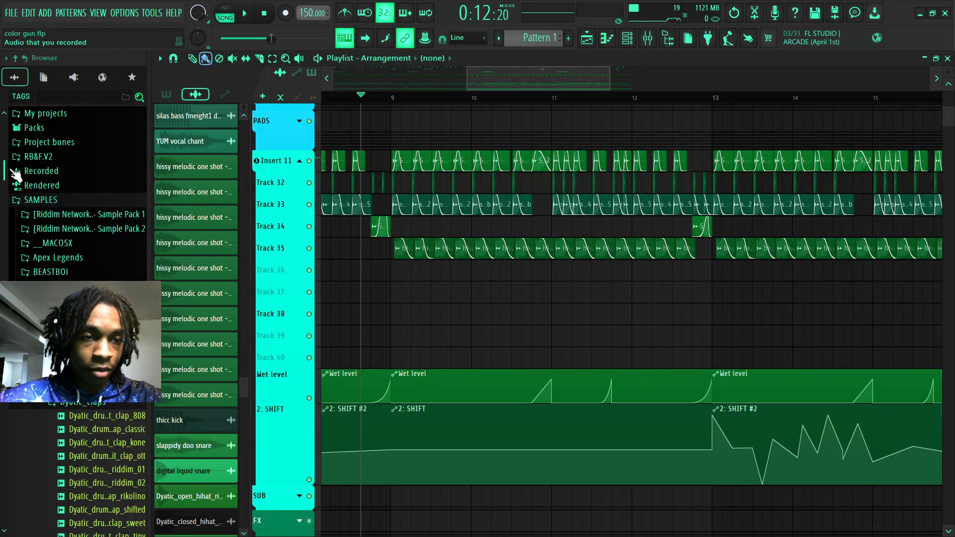
pyautogui.scroll(-10, 50, 184)
pyautogui.scroll(15, 55, 189)
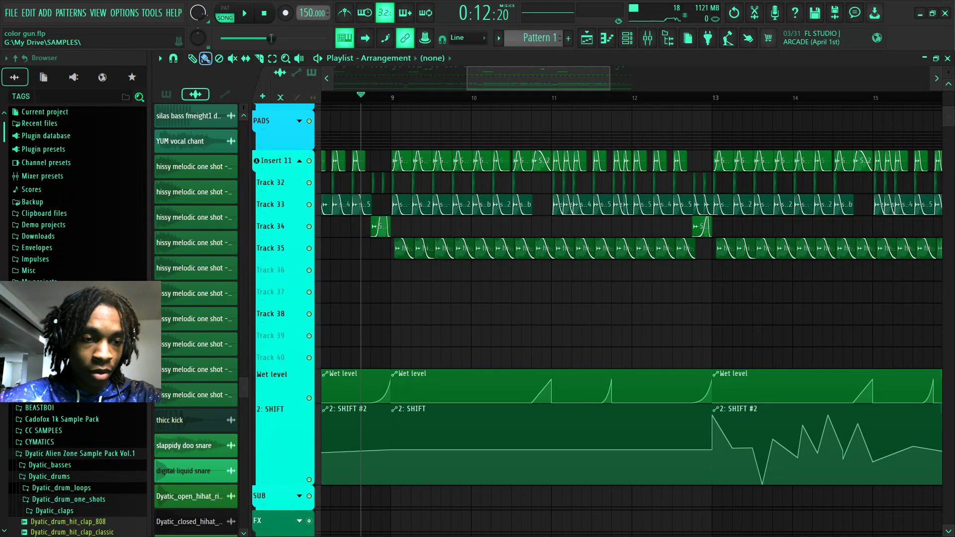
pyautogui.scroll(5, 65, 324)
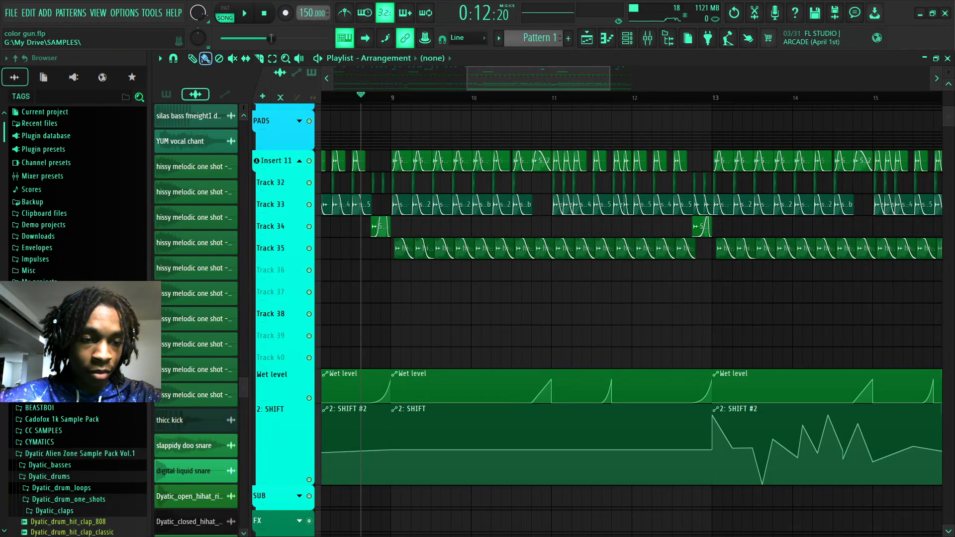
pyautogui.scroll(-7, 65, 323)
# Resume playback just before bar 9 and increase the height of the playlist tracks
pyautogui.press('space')
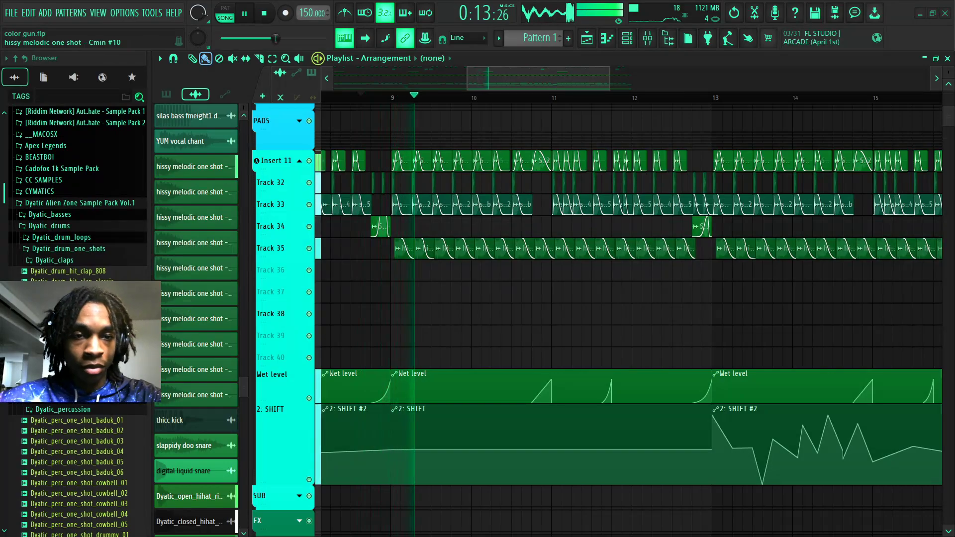
pyautogui.scroll(2, 382, 97)
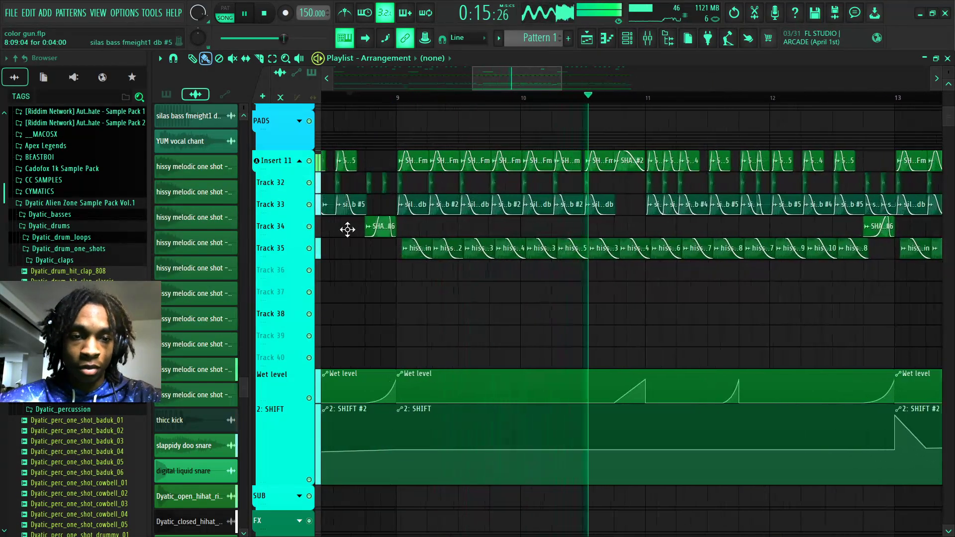
pyautogui.moveTo(951, 73); pyautogui.dragTo(951, 68)
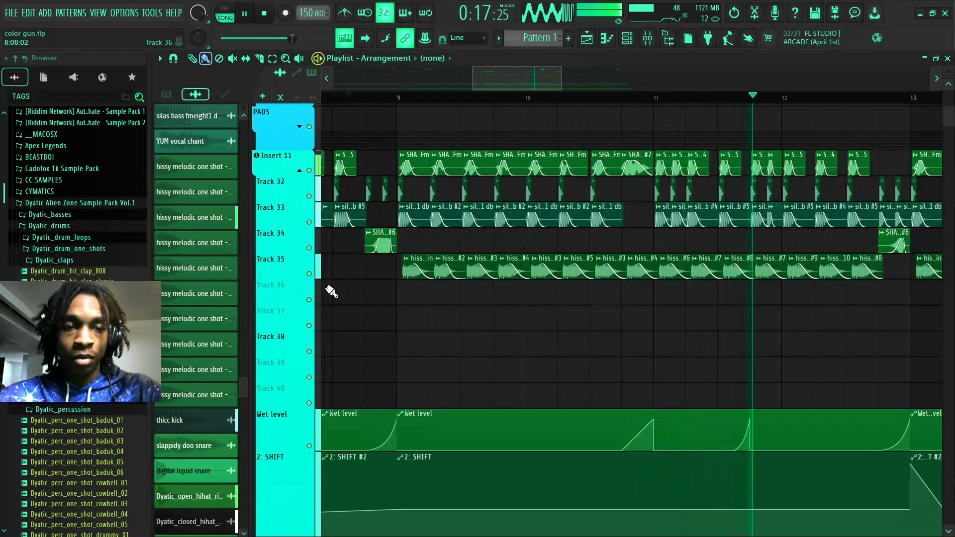
# Solo Track 35 to hear the hissy melodic one-shots alone, restore all tracks, and stop playback
pyautogui.rightClick(309, 274)
pyautogui.press('space')
pyautogui.press('space')
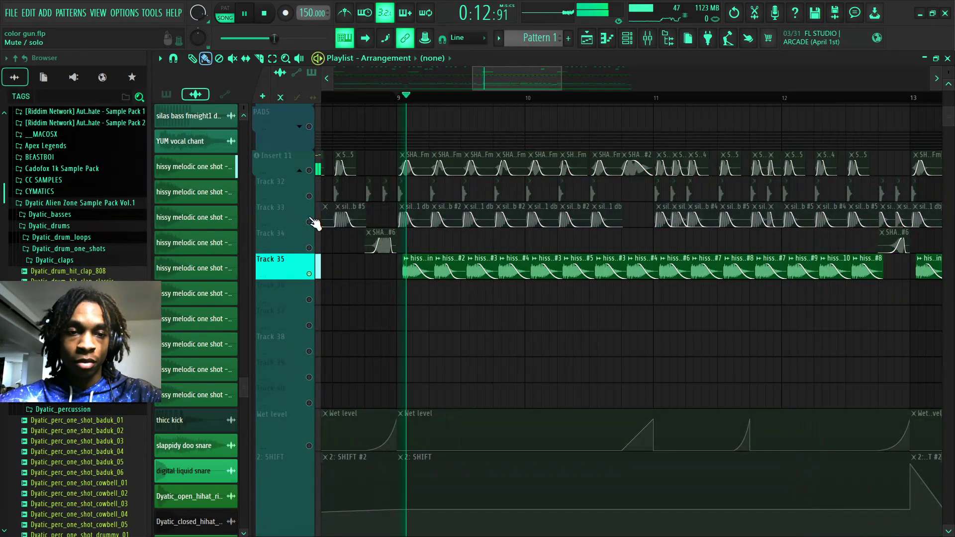
pyautogui.rightClick(310, 222)
pyautogui.rightClick(310, 222)
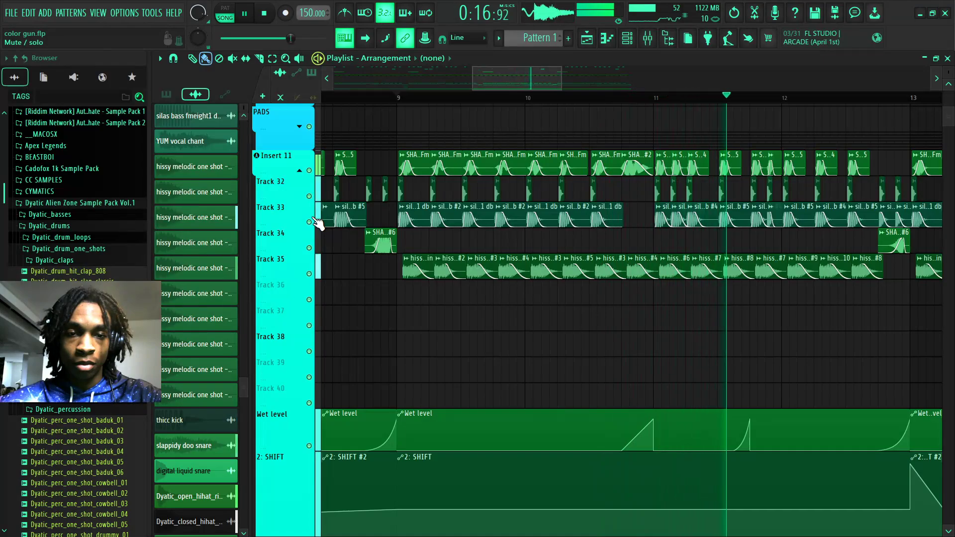
pyautogui.press('space')
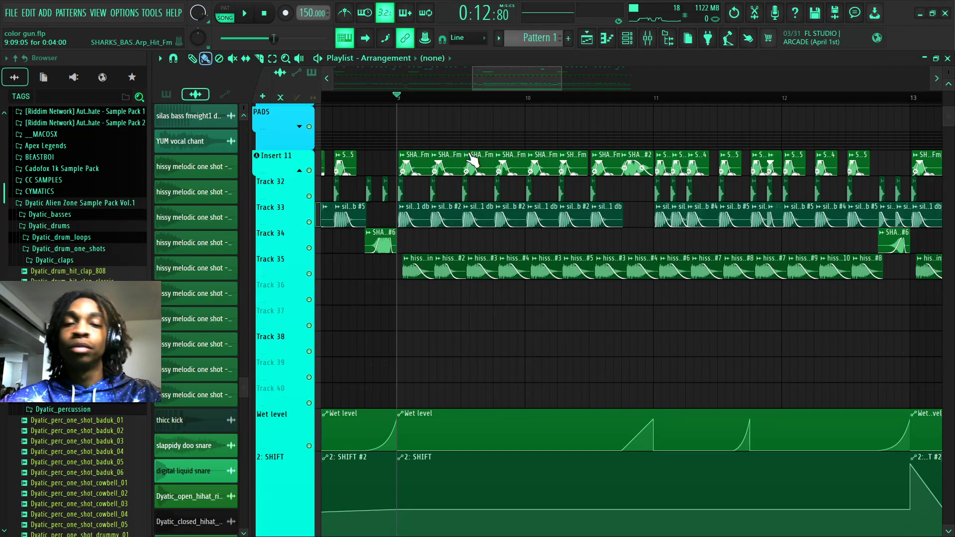
# Set the playback position to bar 9, solo Track 35, and play it from there
pyautogui.press('space')
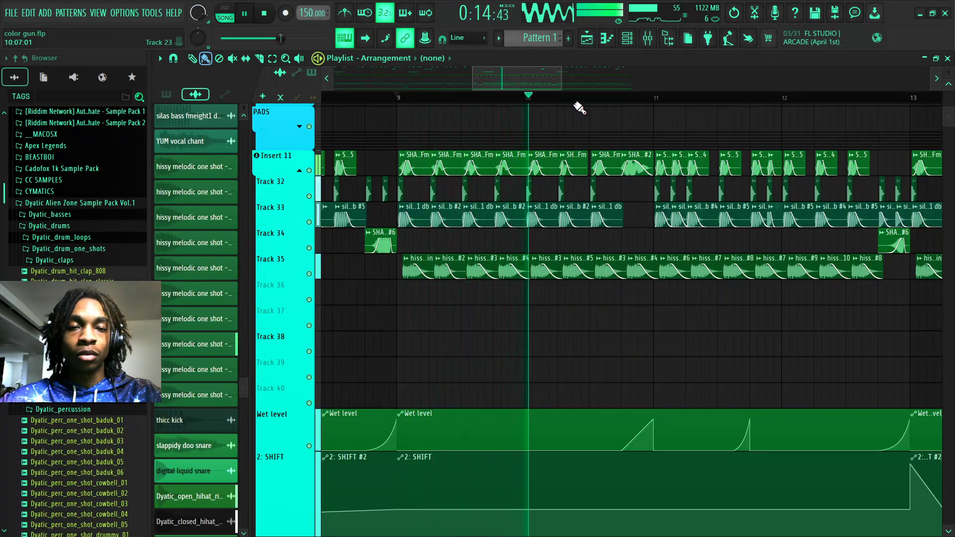
pyautogui.scroll(2, 578, 101)
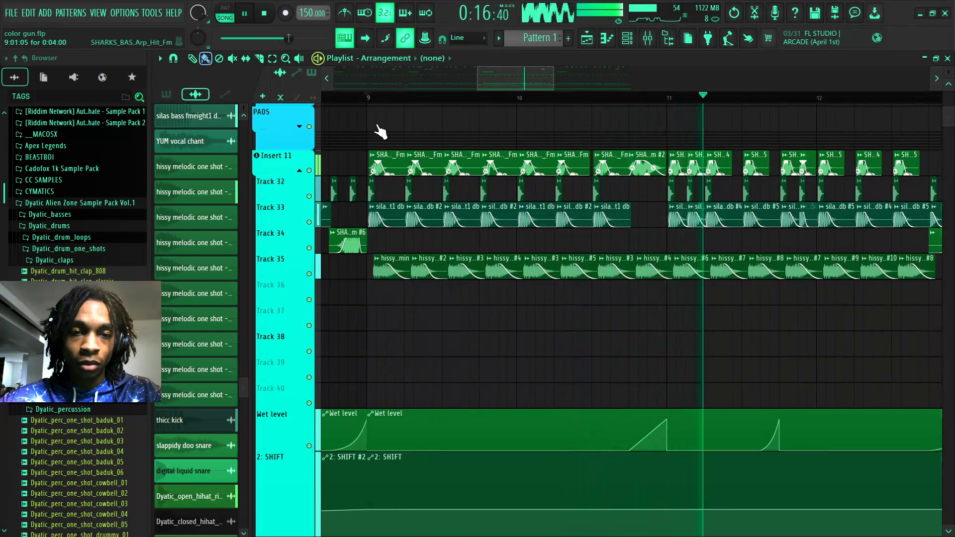
pyautogui.click(390, 99)
pyautogui.scroll(2, 393, 99)
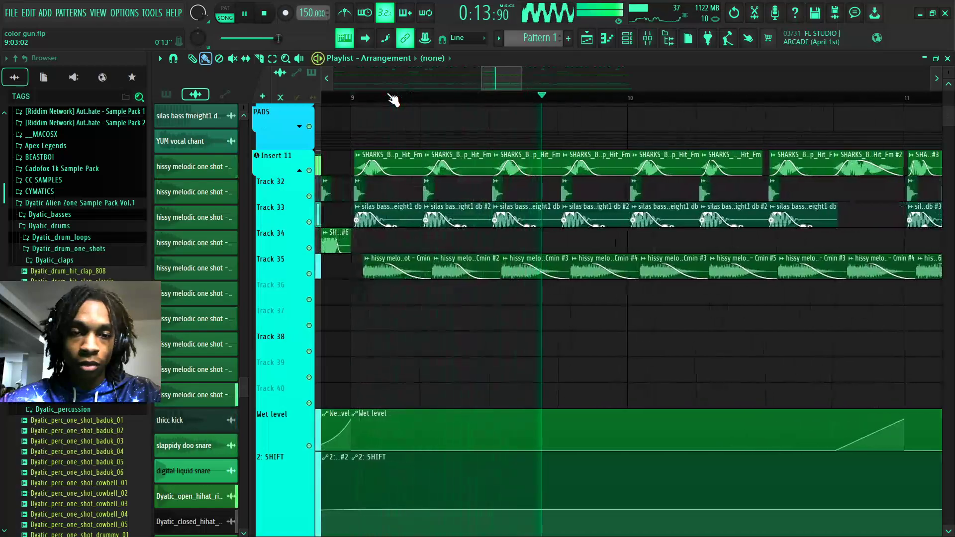
pyautogui.press('space')
pyautogui.rightClick(309, 274)
pyautogui.press('space')
# Try a steeper fade-out on the first six hissy melodic clips of Track 35 and listen to them
pyautogui.moveTo(391, 251); pyautogui.dragTo(773, 279)
pyautogui.press('space')
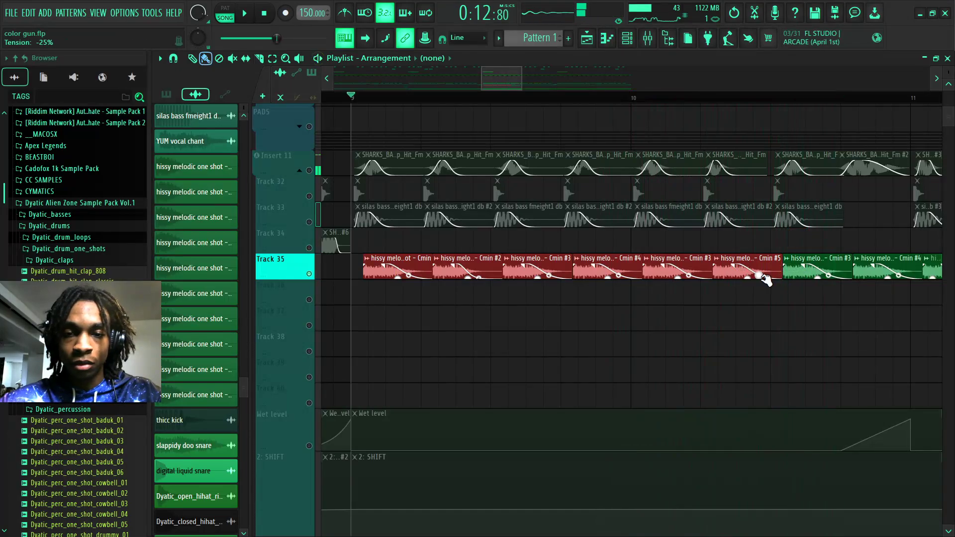
pyautogui.press('space')
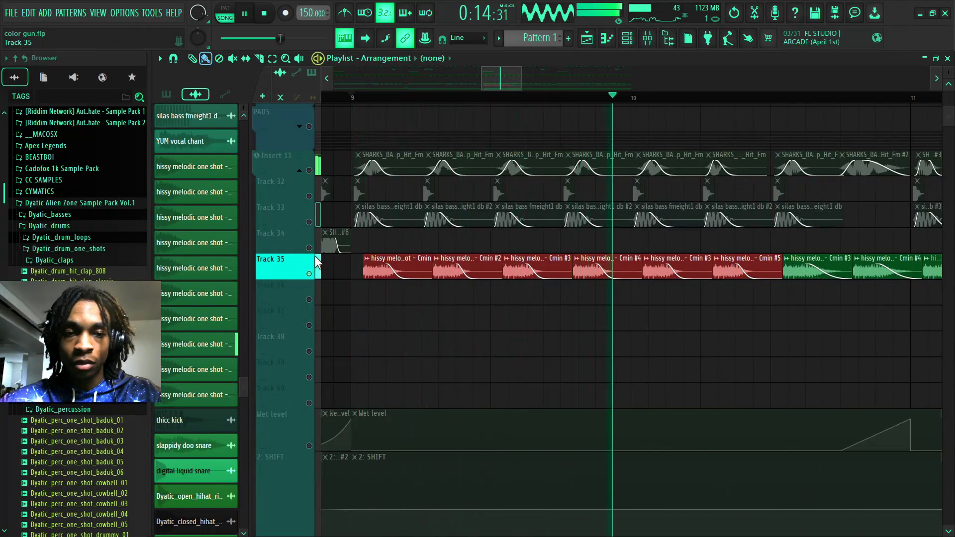
pyautogui.press('space')
pyautogui.press('space')
pyautogui.keyDown('ctrl'); pyautogui.click(490, 331); pyautogui.keyUp('ctrl')
# Try normalizing the hissy melodic one shot - Cmin and Cmin #2 audio clips while previewing Track 35
pyautogui.doubleClick(410, 255)
pyautogui.press('space')
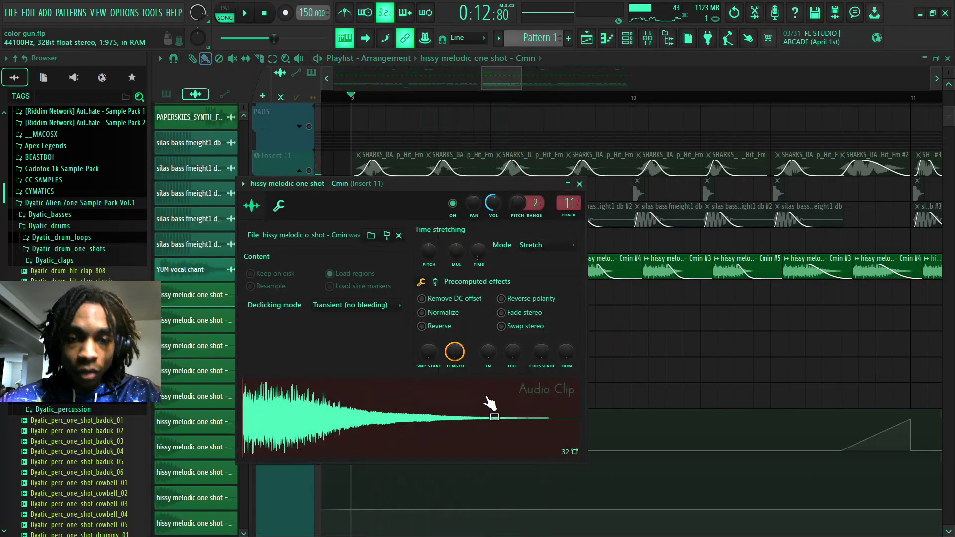
pyautogui.click(488, 398)
pyautogui.click(443, 312)
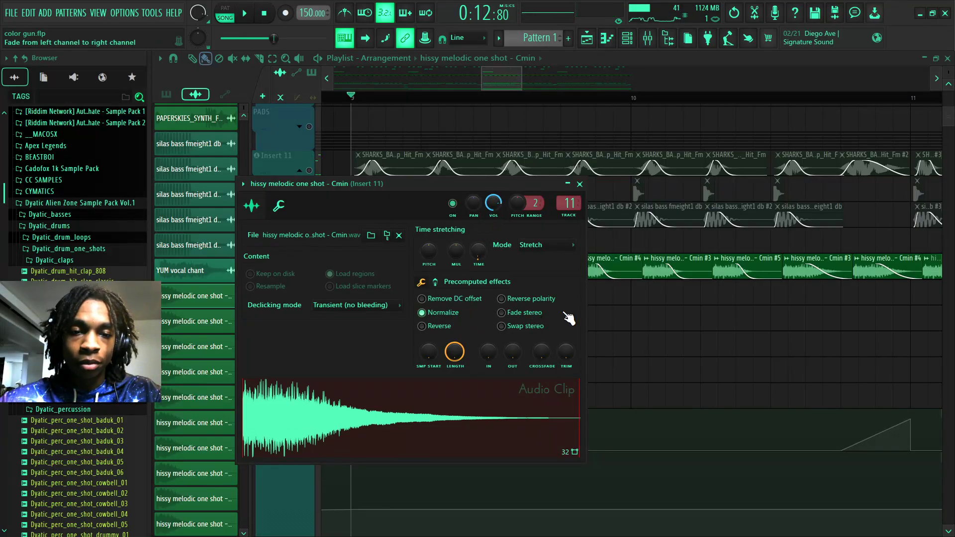
pyautogui.click(580, 184)
pyautogui.press('space')
pyautogui.doubleClick(458, 258)
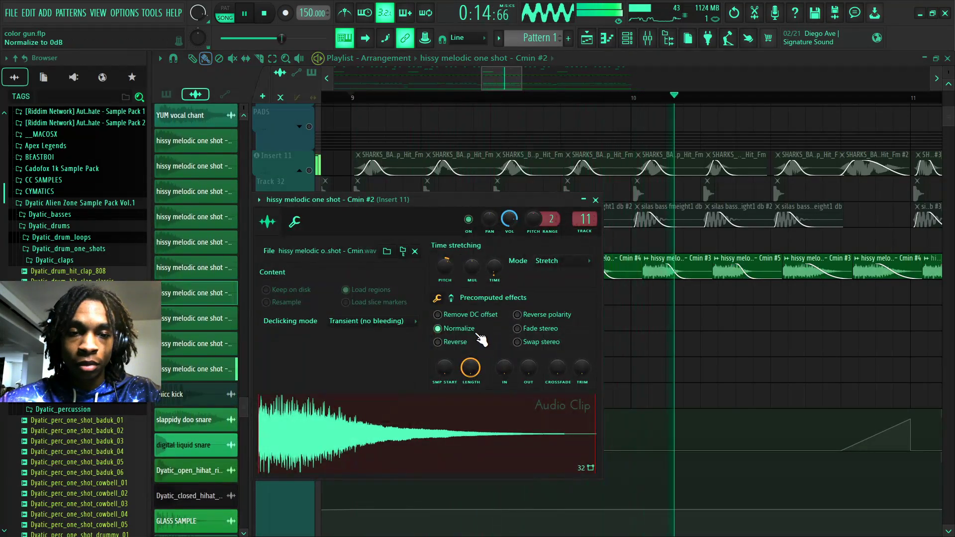
pyautogui.click(596, 200)
pyautogui.press('space')
pyautogui.scroll(-4, 630, 95)
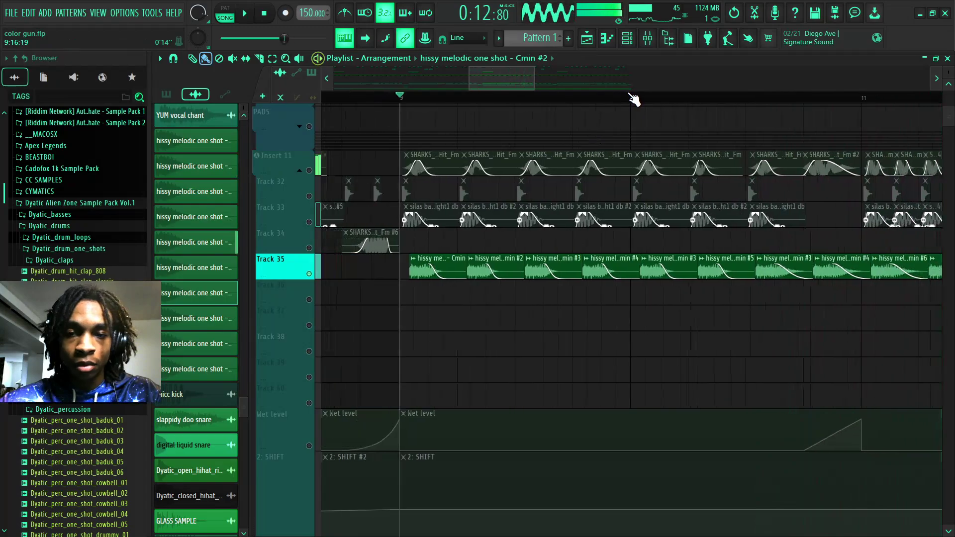
pyautogui.scroll(-3, 512, 79)
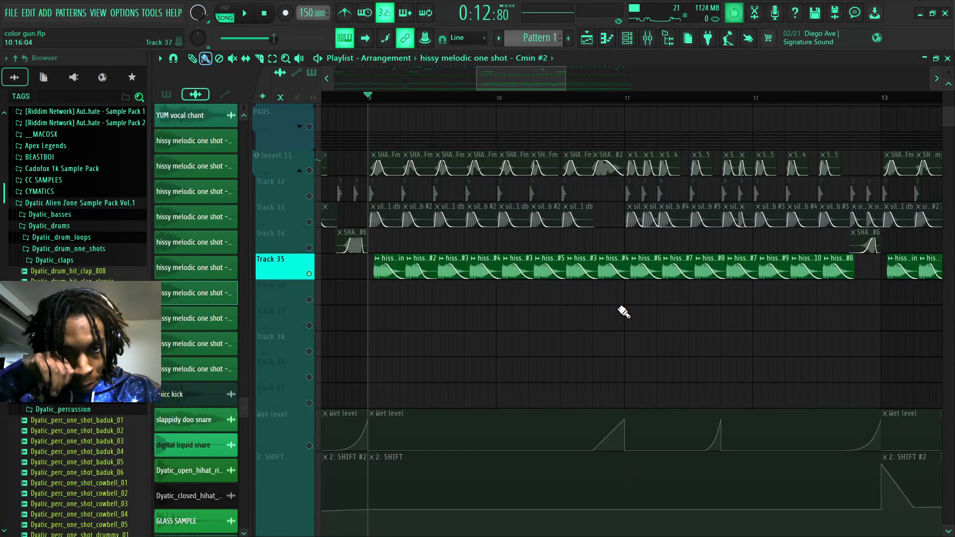
# Steepen the fade-outs of all Track 35 clips in bars 9 to 12 to about -78% tension and preview them
pyautogui.press('space')
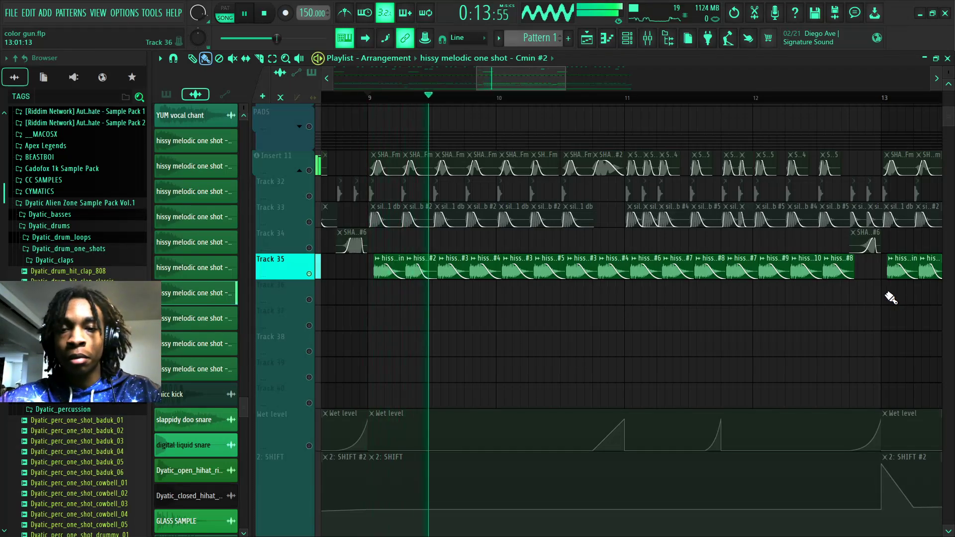
pyautogui.moveTo(862, 302); pyautogui.dragTo(396, 271)
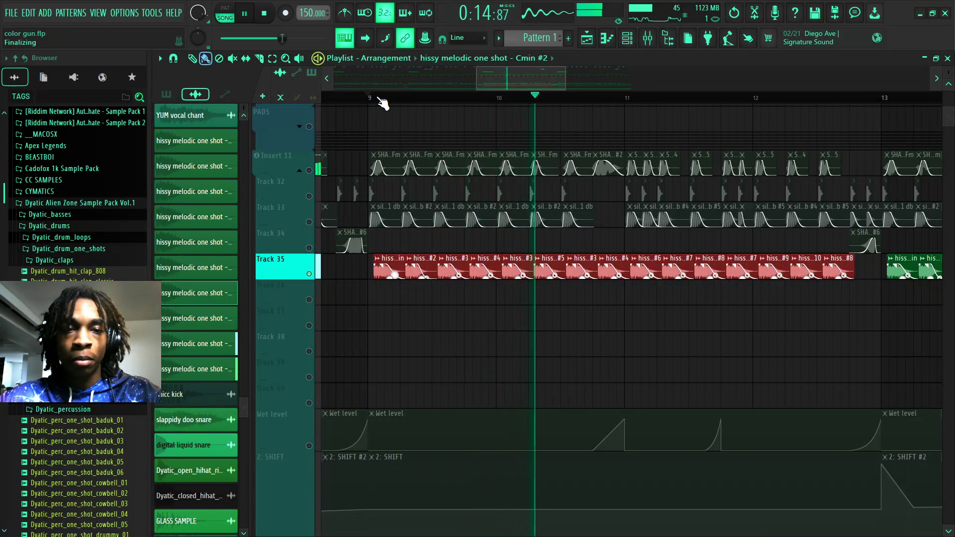
pyautogui.scroll(4, 384, 105)
pyautogui.press('space')
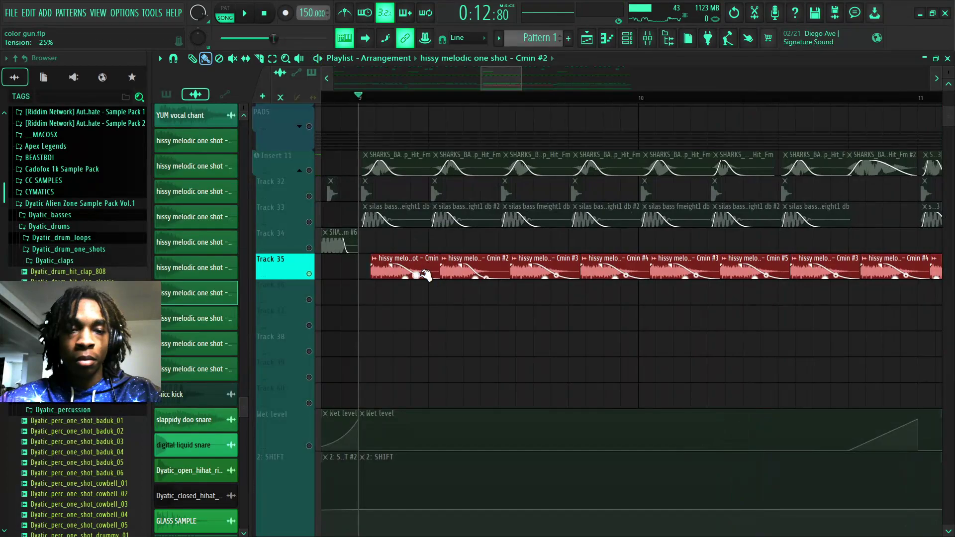
pyautogui.press('space')
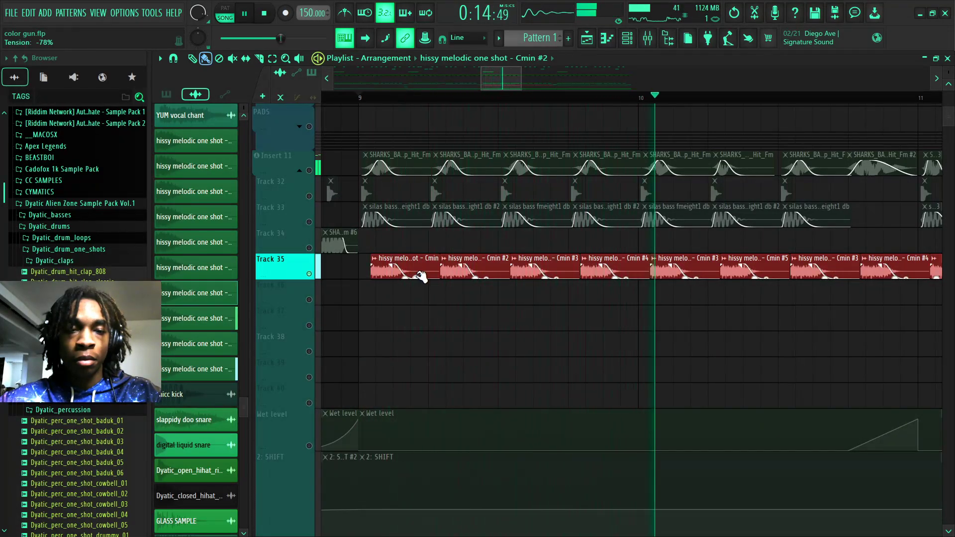
pyautogui.press('space')
pyautogui.press('space')
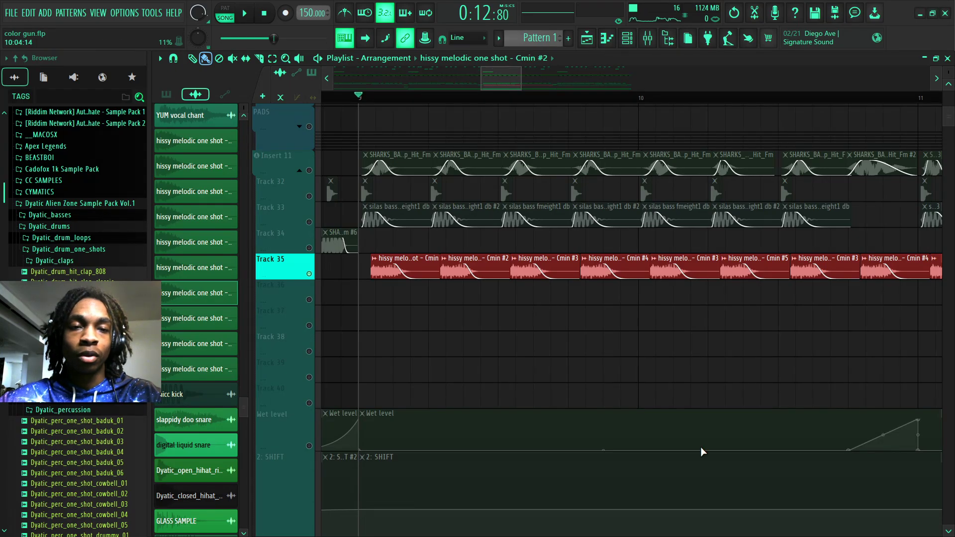
# Normalize the hissy melodic one shot - Cmin audio clip, clear the clip selection, and replay Track 35
pyautogui.press('space')
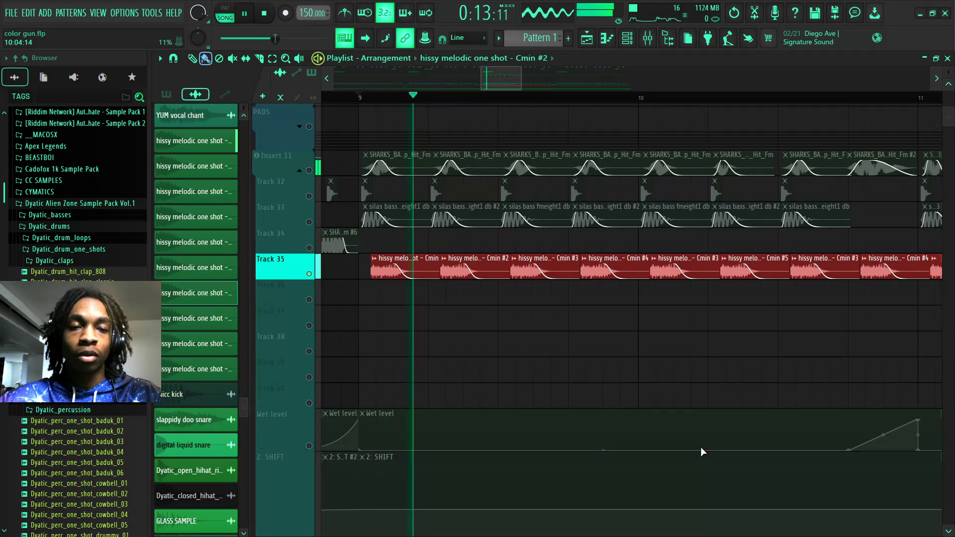
pyautogui.doubleClick(396, 259)
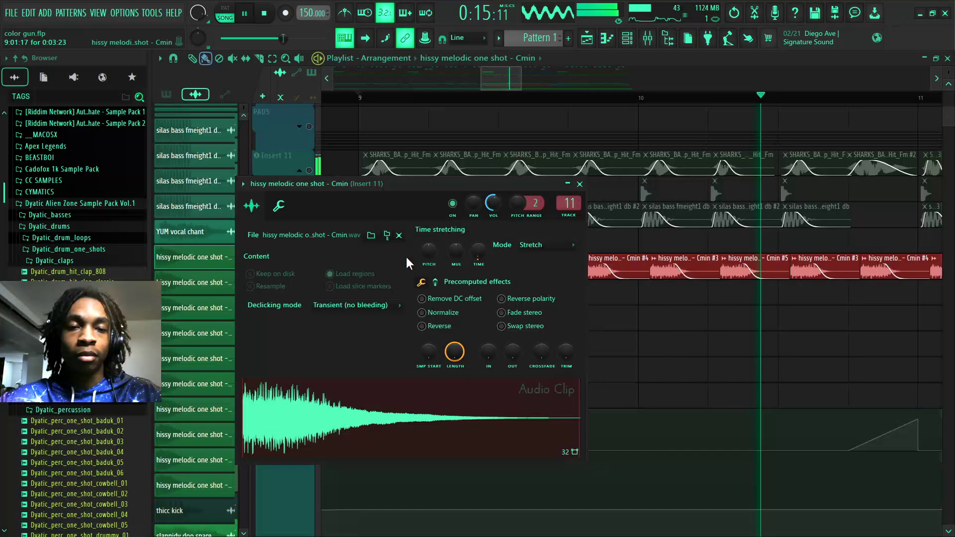
pyautogui.click(437, 313)
pyautogui.keyDown('ctrl'); pyautogui.click(756, 313); pyautogui.keyUp('ctrl')
pyautogui.press('space')
pyautogui.press('space')
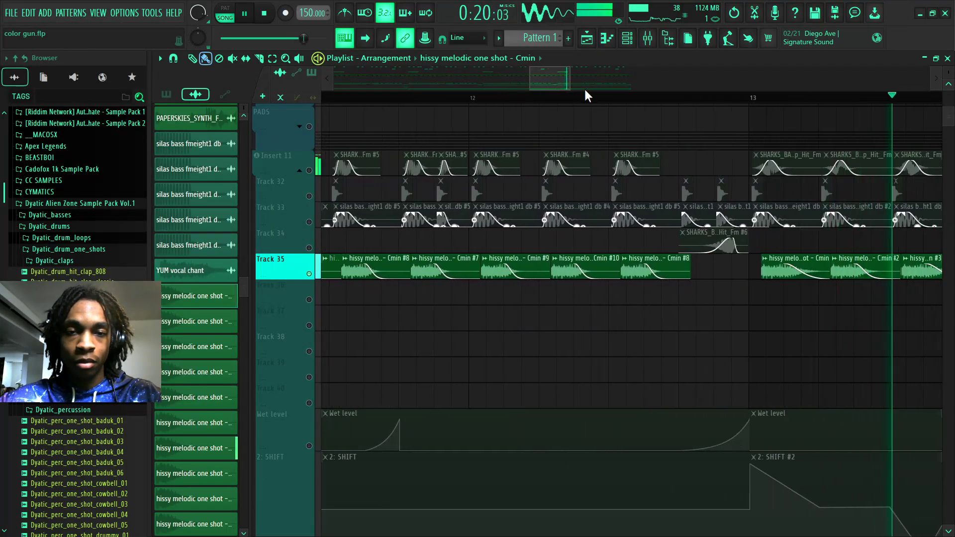
# End the solo on Track 35 so every track sounds, and play the full mix from bar 9
pyautogui.scroll(-8, 584, 88)
pyautogui.press('space')
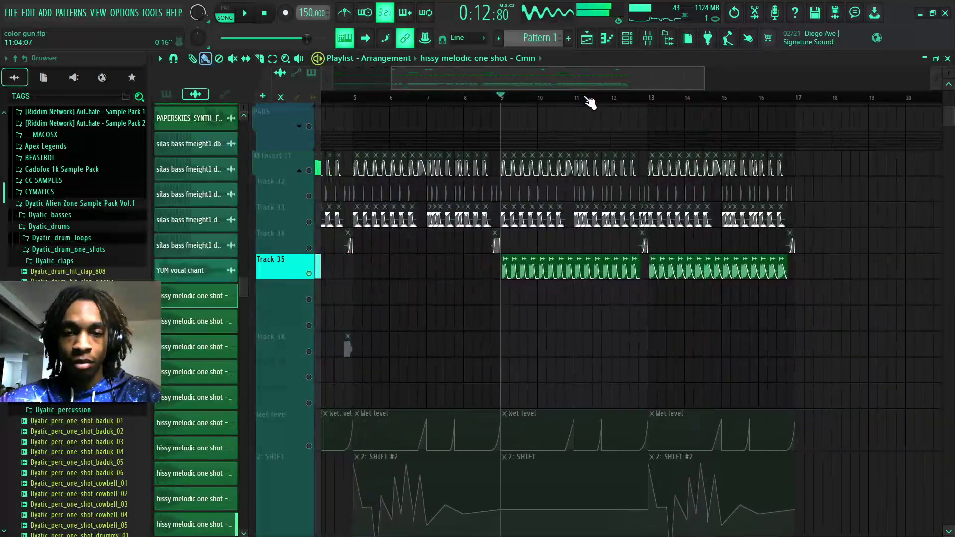
pyautogui.scroll(4, 585, 98)
pyautogui.rightClick(309, 171)
pyautogui.rightClick(309, 171)
pyautogui.press('space')
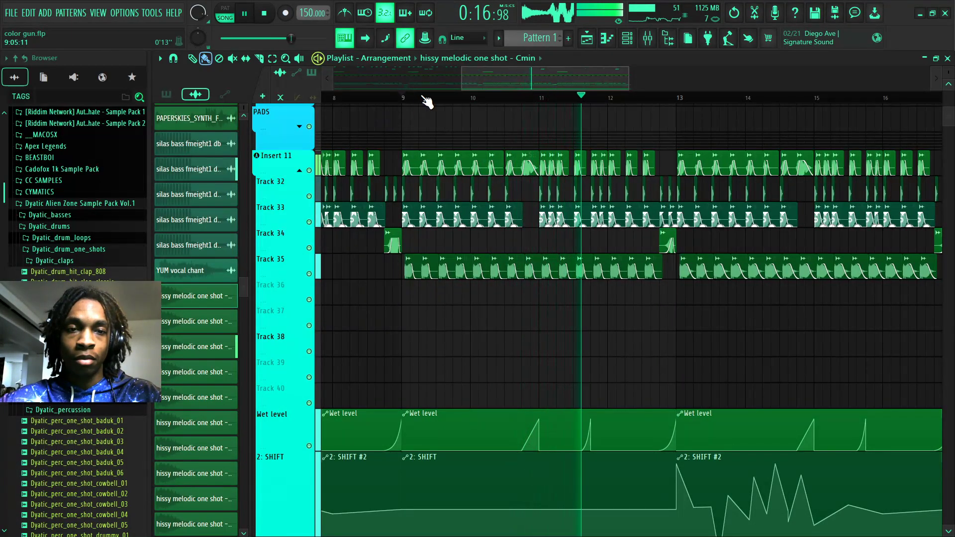
# Move playback to about bar 15 and listen to the section with its drum tracks in view
pyautogui.scroll(2, 423, 98)
pyautogui.moveTo(548, 75); pyautogui.dragTo(596, 81)
pyautogui.scroll(4, 566, 124)
pyautogui.scroll(4, 570, 127)
pyautogui.scroll(4, 592, 192)
pyautogui.click(581, 97)
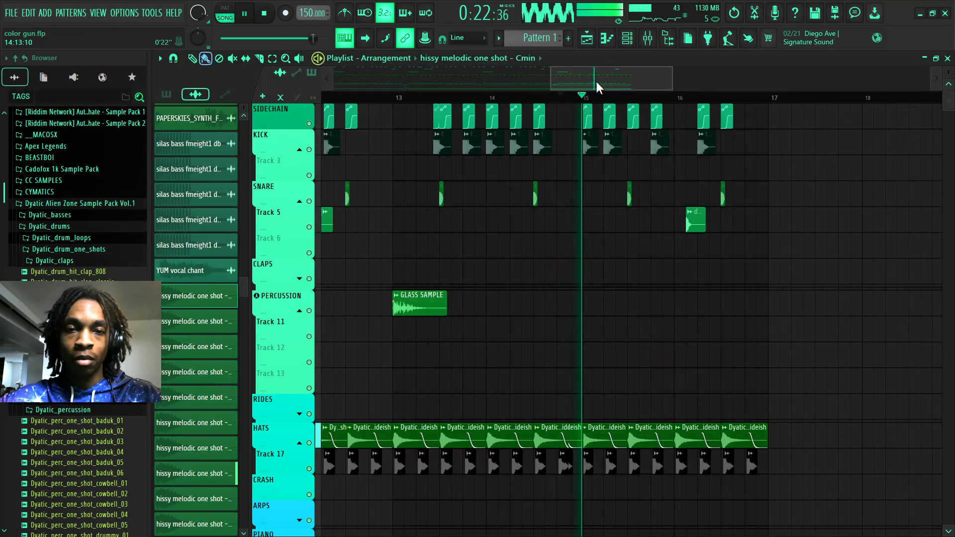
# Replay the drum section from the middle of bar 13 and examine the clips around bars 14 to 16
pyautogui.scroll(3, 636, 100)
pyautogui.click(460, 96)
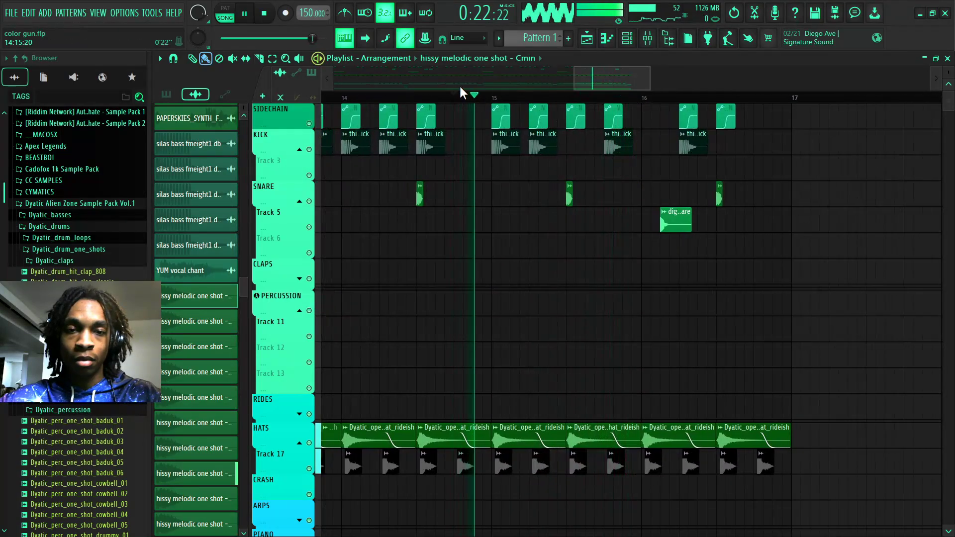
pyautogui.scroll(-4, 412, 96)
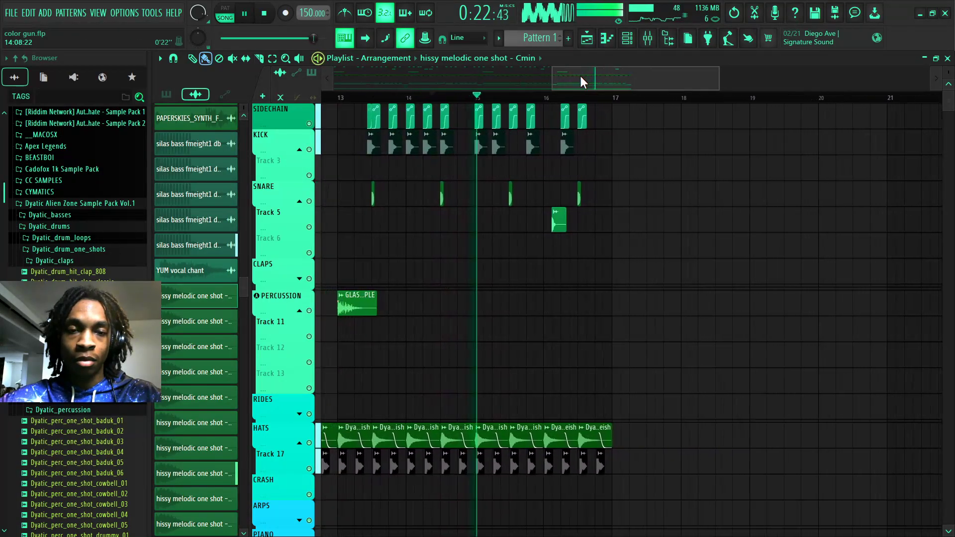
pyautogui.press('space')
pyautogui.click(370, 96)
pyautogui.press('space')
pyautogui.scroll(3, 498, 99)
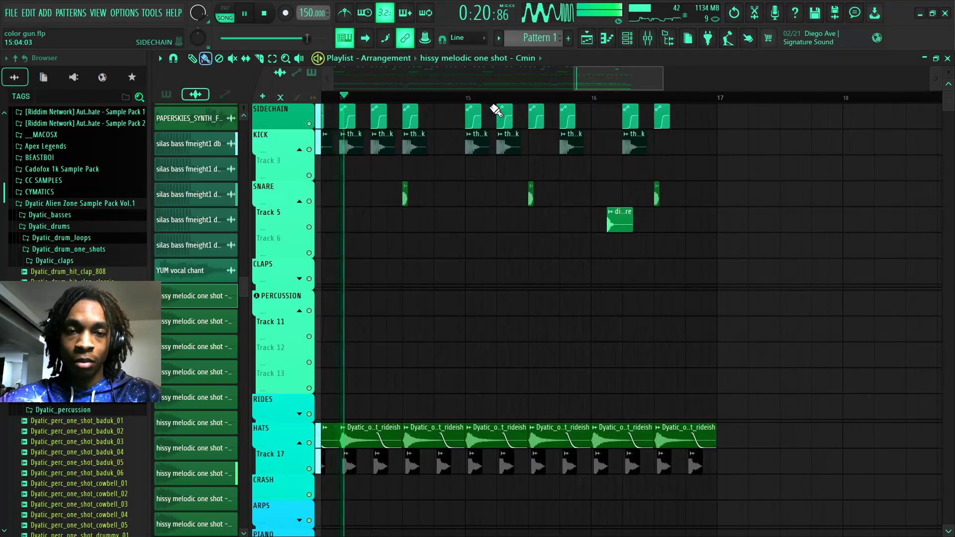
# Delete the sidechain, kick, snare and Track 5 clips after the first kick of bar 15 through bar 16, and replay
pyautogui.moveTo(492, 107); pyautogui.dragTo(622, 230)
pyautogui.press('Delete')
pyautogui.rightClick(630, 218)
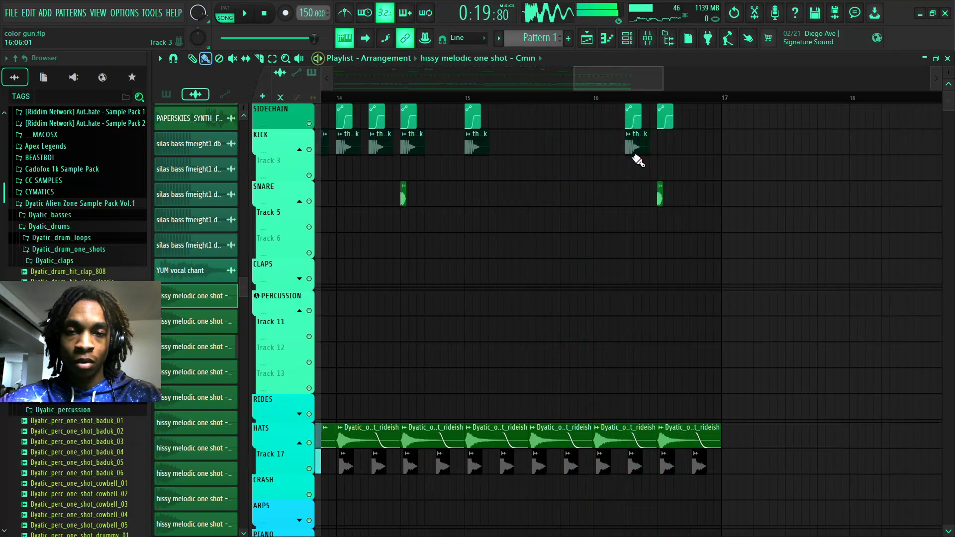
pyautogui.moveTo(623, 102); pyautogui.dragTo(715, 232)
pyautogui.press('space')
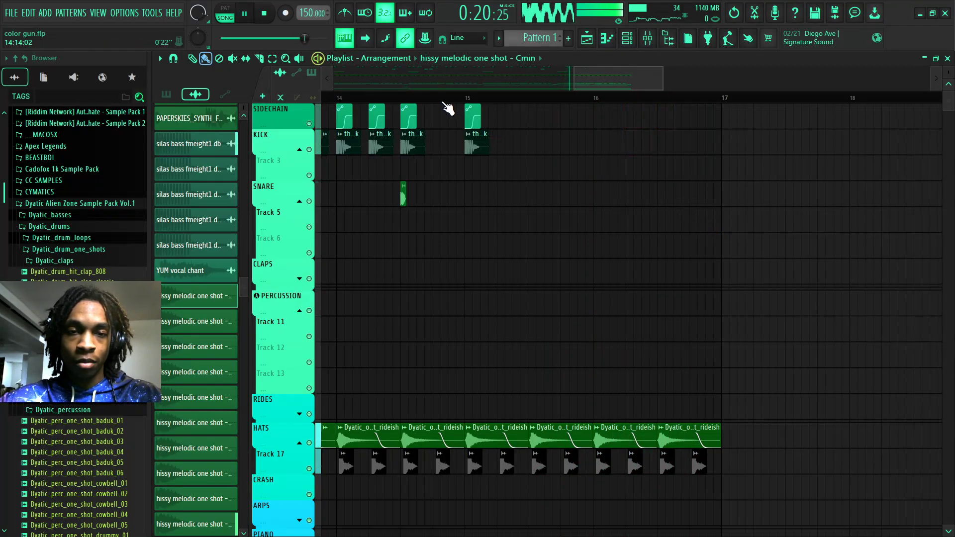
# Duplicate the bar 15 kick and sidechain clips to the middle of bar 16, clear the selection and listen to the section
pyautogui.moveTo(472, 143); pyautogui.dragTo(675, 143)
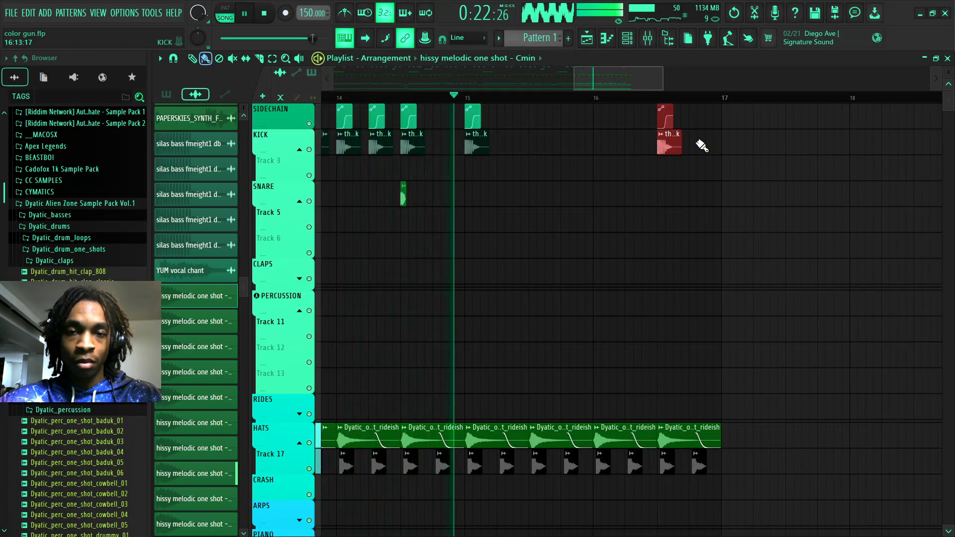
pyautogui.keyDown('ctrl'); pyautogui.click(738, 143); pyautogui.keyUp('ctrl')
pyautogui.scroll(-2, 731, 176)
pyautogui.scroll(-3, 730, 204)
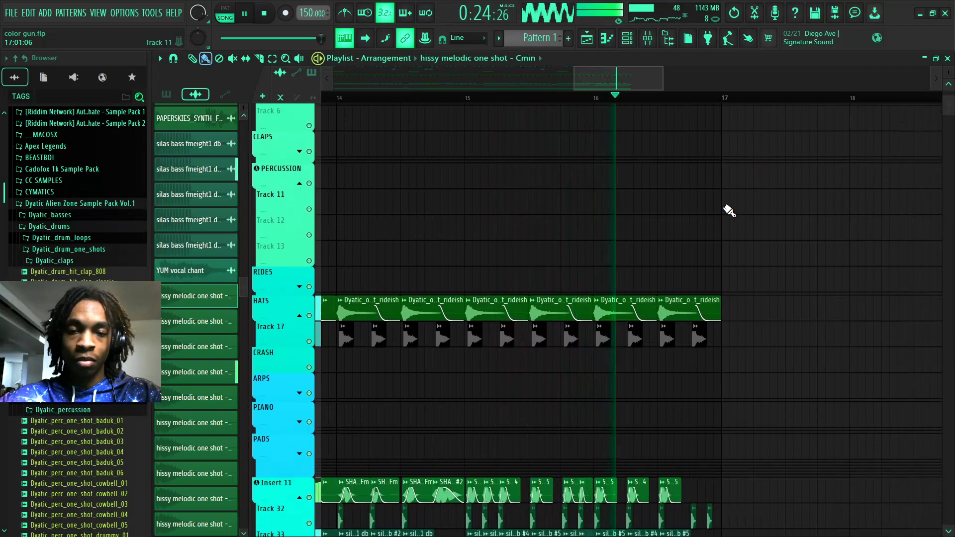
pyautogui.scroll(4, 734, 209)
pyautogui.scroll(-10, 380, 121)
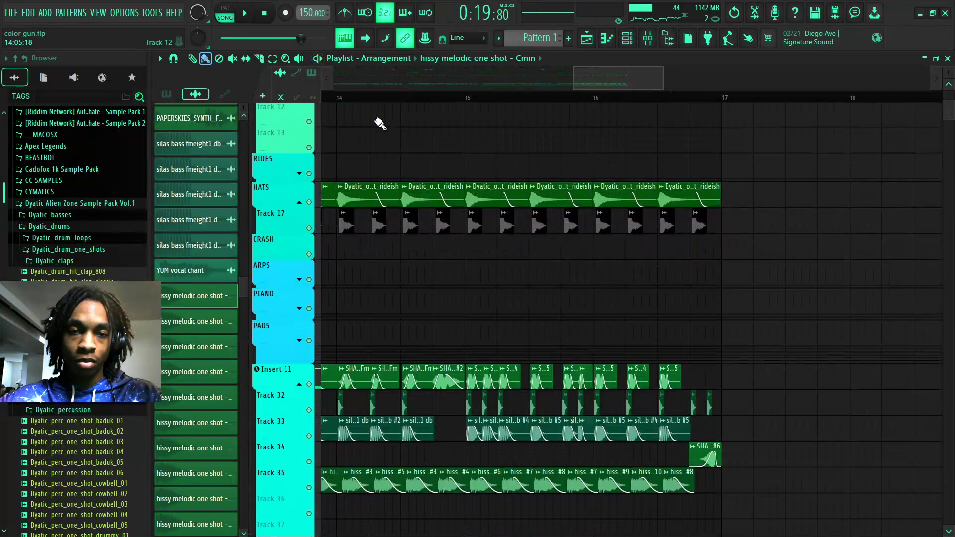
pyautogui.press('space')
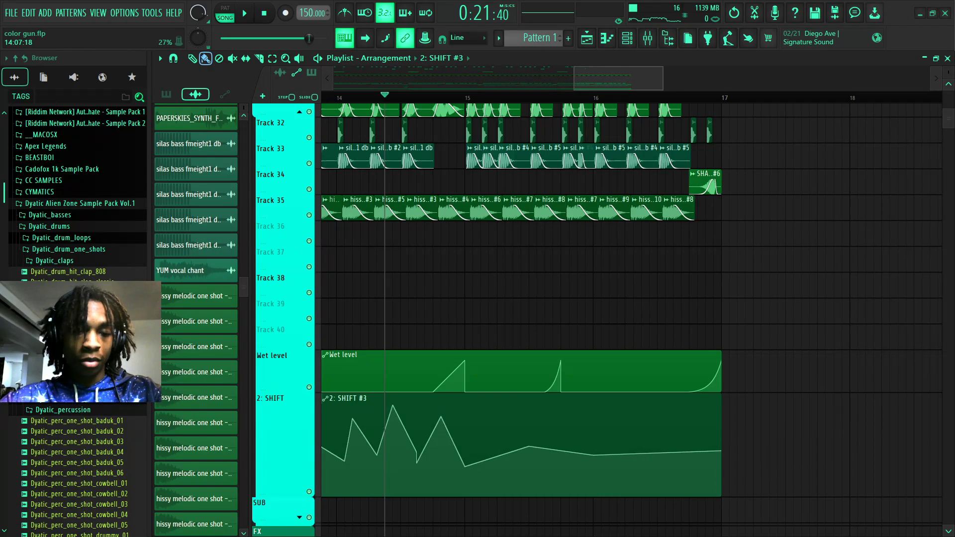
# Raise the last 2: SHIFT #3 automation peak before bar 15 to the maximum value
pyautogui.press('space')
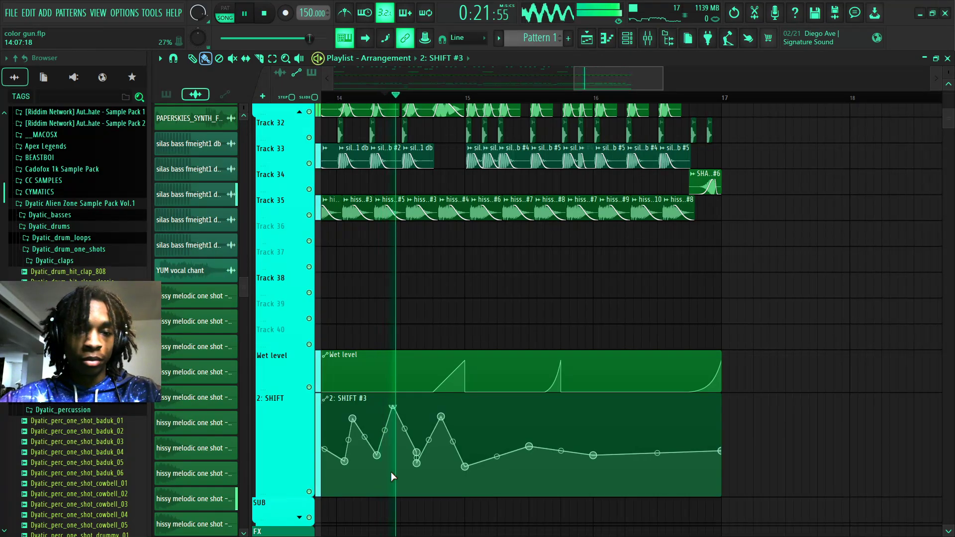
pyautogui.press('space')
pyautogui.press('space')
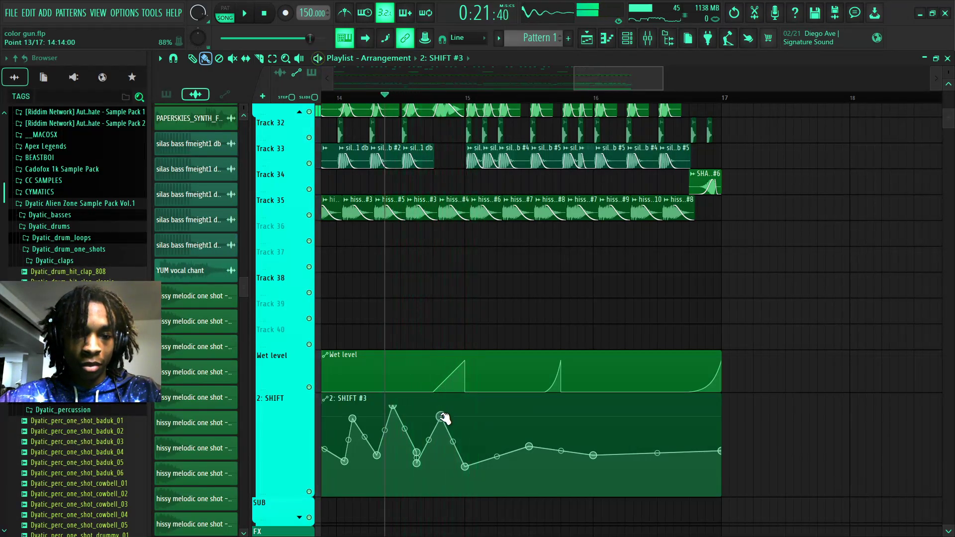
pyautogui.moveTo(442, 417); pyautogui.dragTo(444, 402)
# Play the section from bar 13 and examine the 2: SHIFT #3 curve against the sound
pyautogui.moveTo(588, 71); pyautogui.dragTo(571, 71)
pyautogui.press('space')
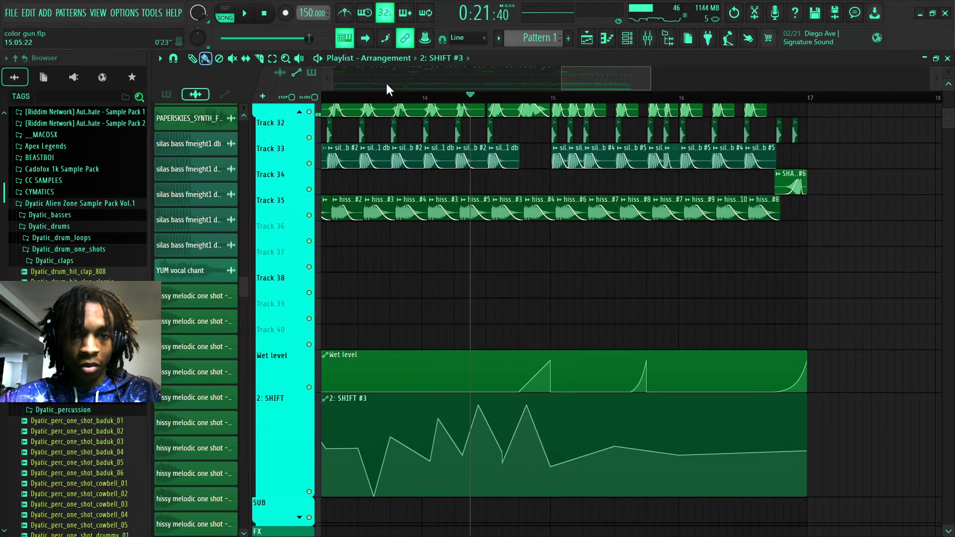
pyautogui.moveTo(326, 98); pyautogui.dragTo(284, 102)
pyautogui.press('space')
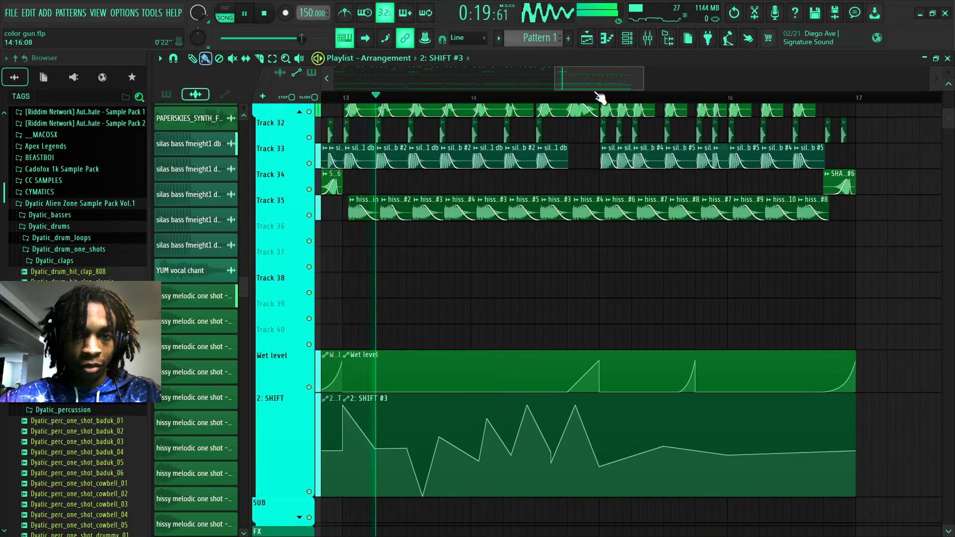
pyautogui.press('space')
pyautogui.click(343, 96)
pyautogui.press('space')
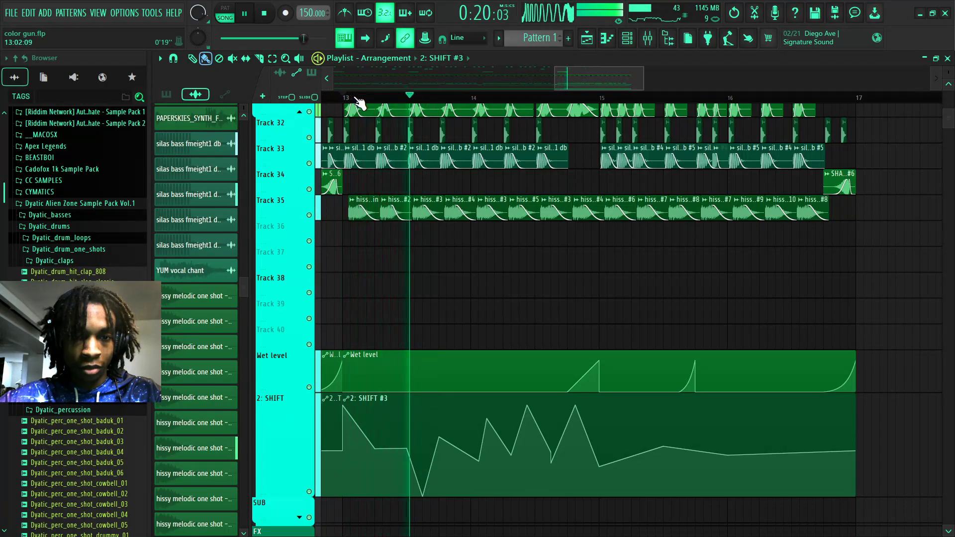
pyautogui.scroll(3, 358, 100)
pyautogui.press('space')
pyautogui.press('space')
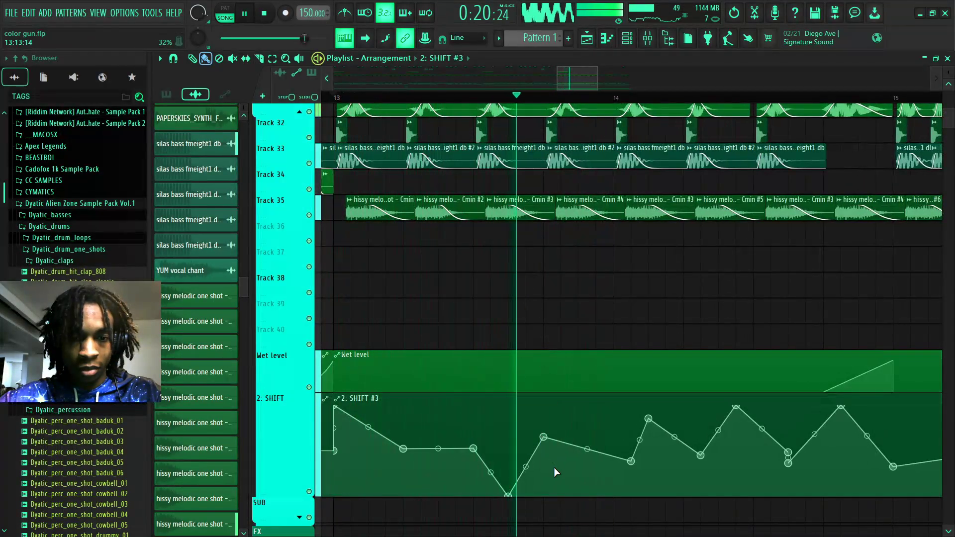
# Move the 2: SHIFT #3 point just after bar 14 onto the bar 14 line at the lowest value, with a straight segment leading to it
pyautogui.moveTo(587, 449); pyautogui.dragTo(632, 478)
pyautogui.press('space')
pyautogui.press('space')
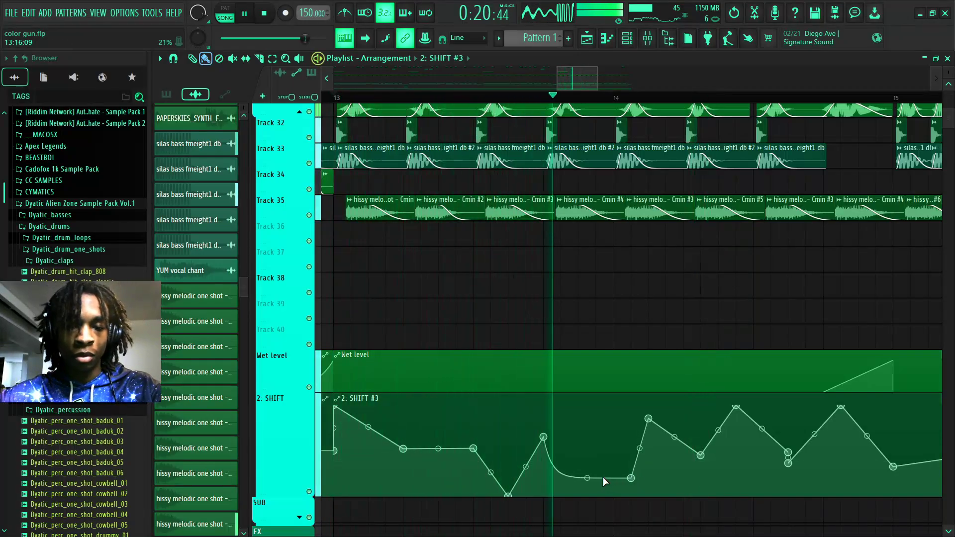
pyautogui.press('space')
pyautogui.press('space')
pyautogui.rightClick(587, 479)
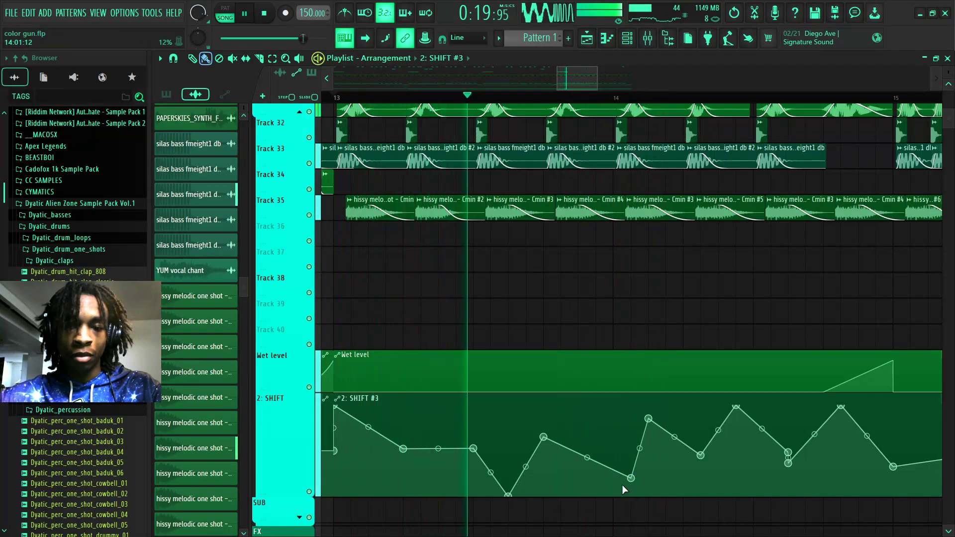
pyautogui.moveTo(631, 478); pyautogui.dragTo(612, 497)
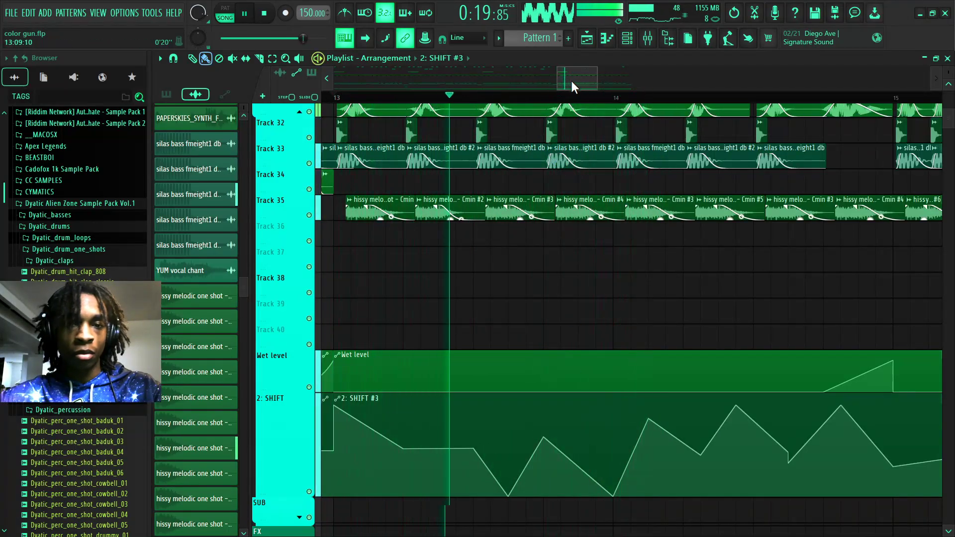
# Drop the 2: SHIFT #3 point after the first bar 14 peak to the lowest value, shift the bar 13 low point slightly later, and replay
pyautogui.moveTo(571, 81); pyautogui.dragTo(589, 82)
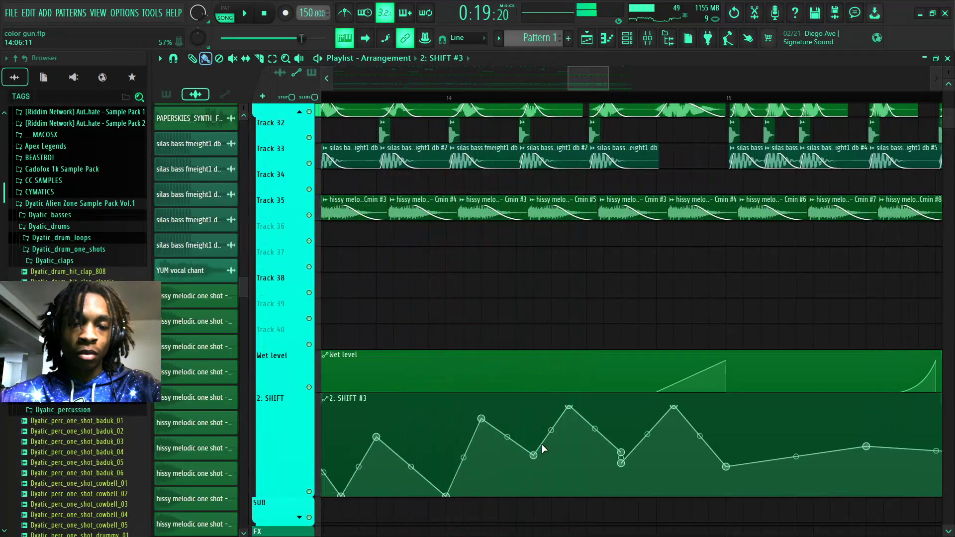
pyautogui.moveTo(535, 452); pyautogui.dragTo(527, 505)
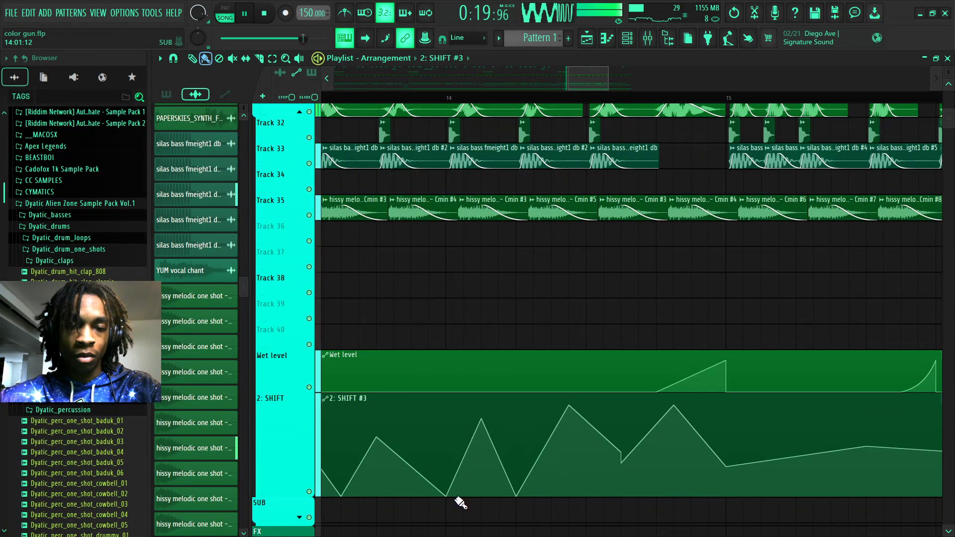
pyautogui.moveTo(341, 497); pyautogui.dragTo(357, 499)
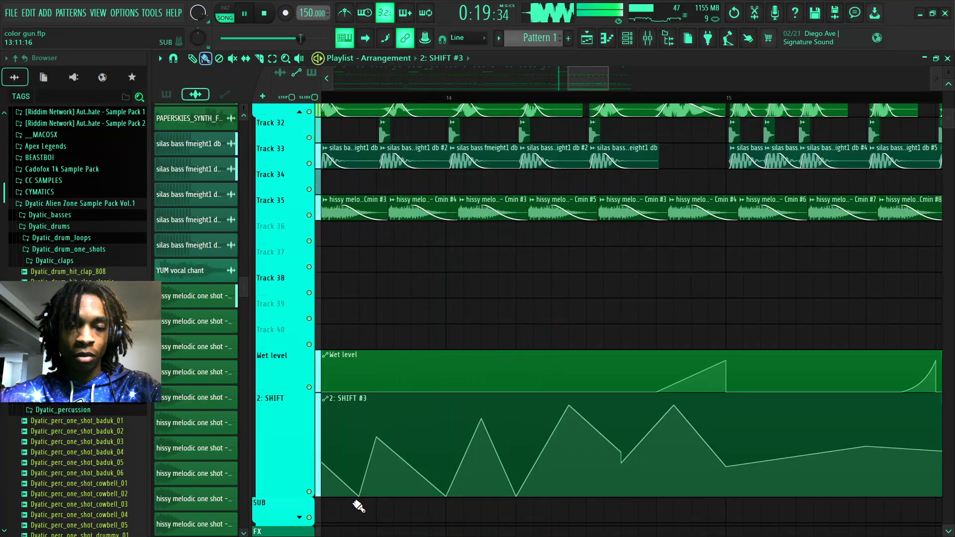
pyautogui.moveTo(596, 79); pyautogui.dragTo(587, 81)
pyautogui.press('space')
pyautogui.press('space')
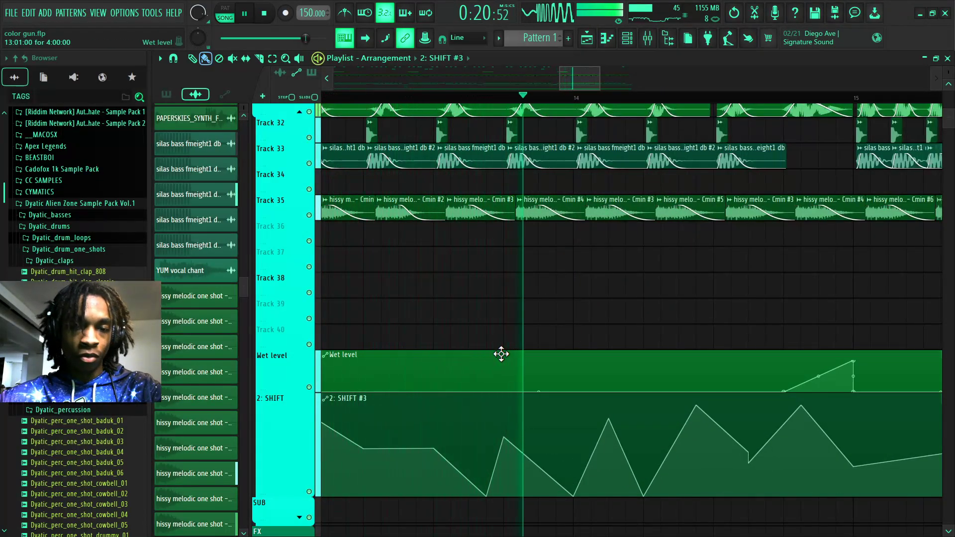
pyautogui.press('space')
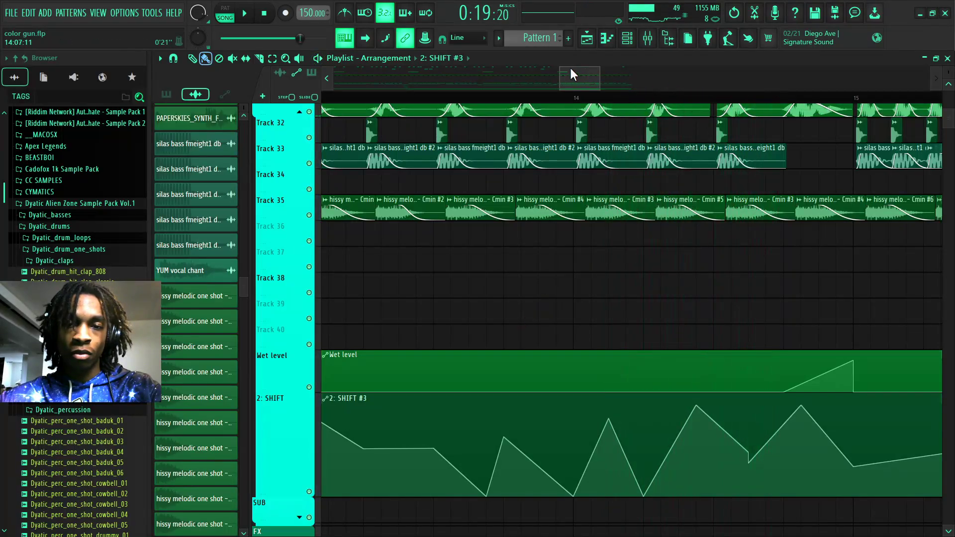
# Lower the 2: SHIFT #3 point at bar 15 to the lowest value and replay the section
pyautogui.moveTo(574, 78); pyautogui.dragTo(592, 106)
pyautogui.press('space')
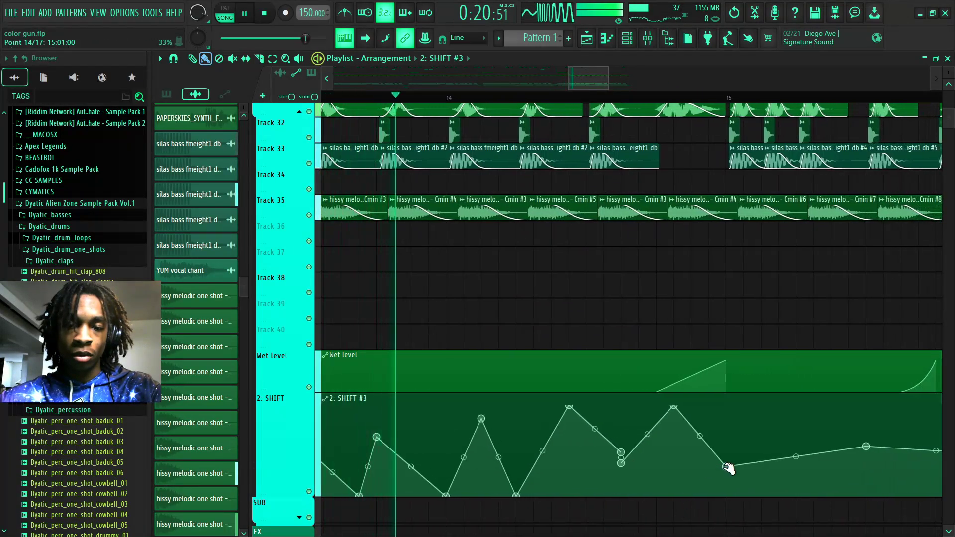
pyautogui.press('space')
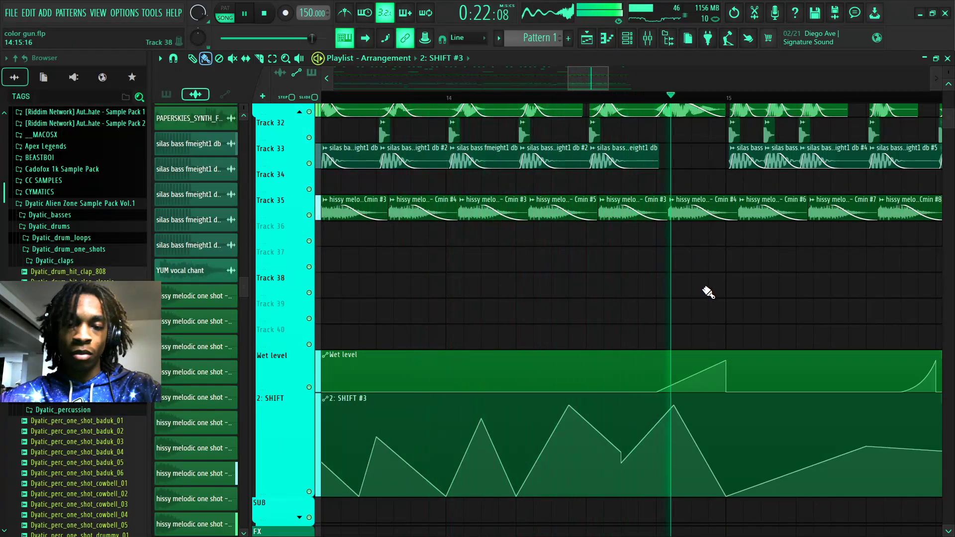
# Delete the Wet level automation clip over bars 13 to 16 and play the section without it
pyautogui.rightClick(695, 355)
pyautogui.press('space')
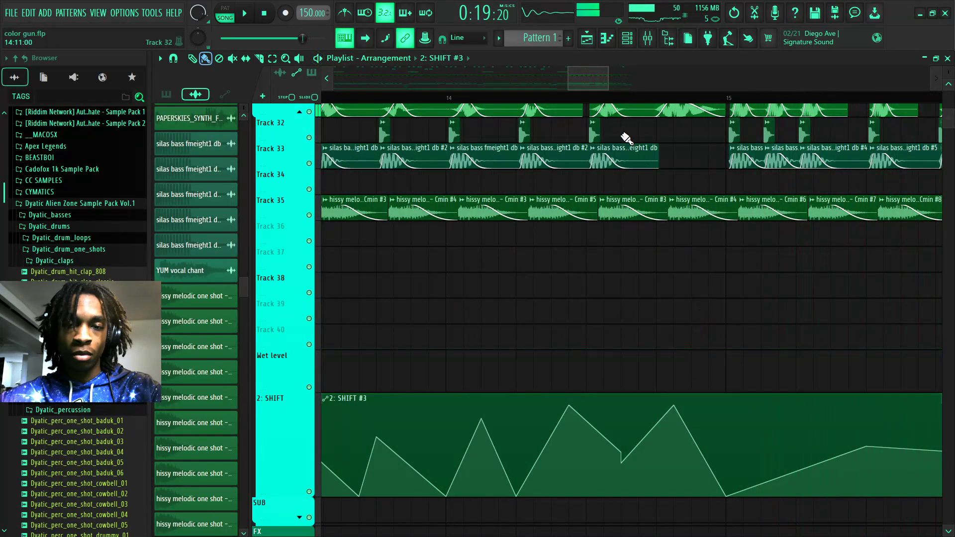
pyautogui.press('space')
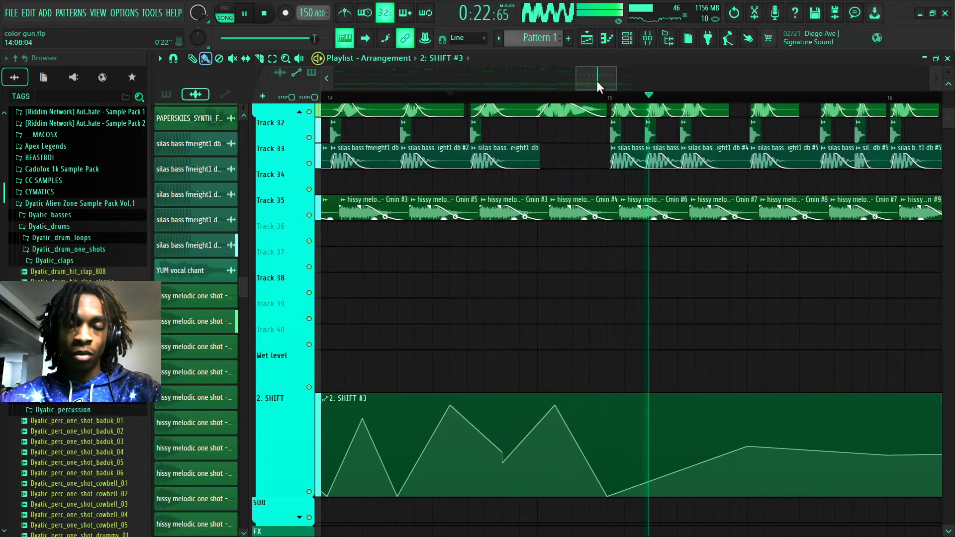
# Replay the transition into bar 15 from about three quarters through bar 14
pyautogui.moveTo(608, 81); pyautogui.dragTo(608, 82)
pyautogui.press('space')
pyautogui.click(365, 98)
pyautogui.press('space')
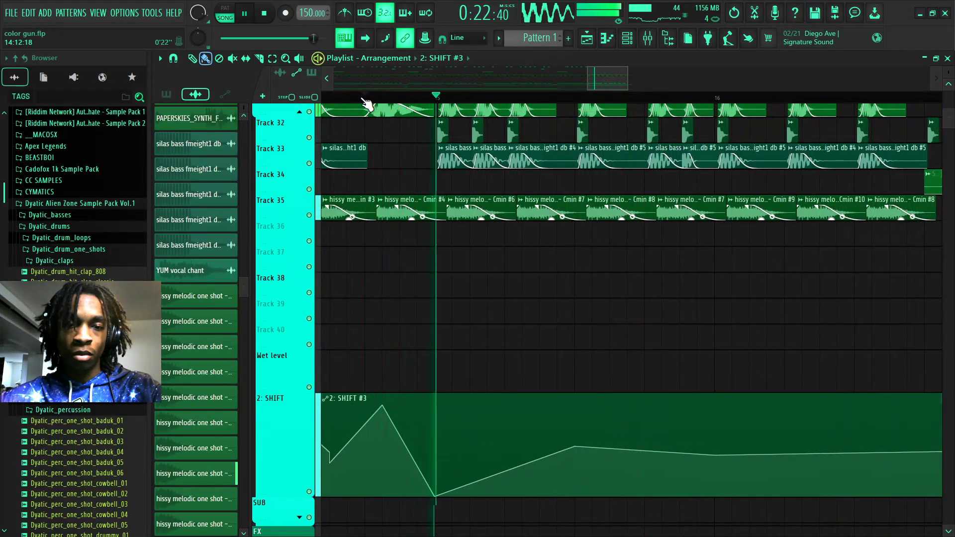
pyautogui.press('space')
pyautogui.press('space')
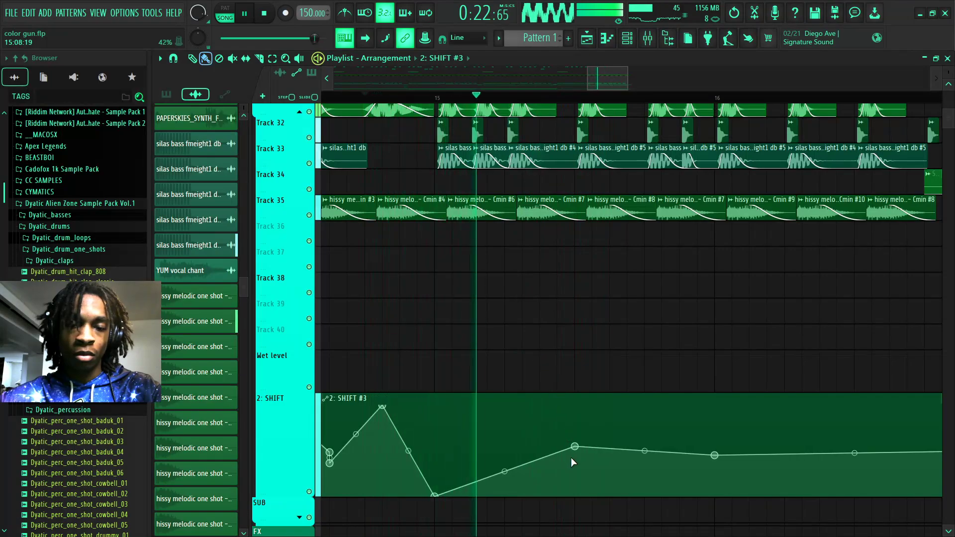
# Remove the 2: SHIFT #3 points between the mid-bar 15 peak and bar 17, leaving one straight segment
pyautogui.press('space')
pyautogui.click(662, 454)
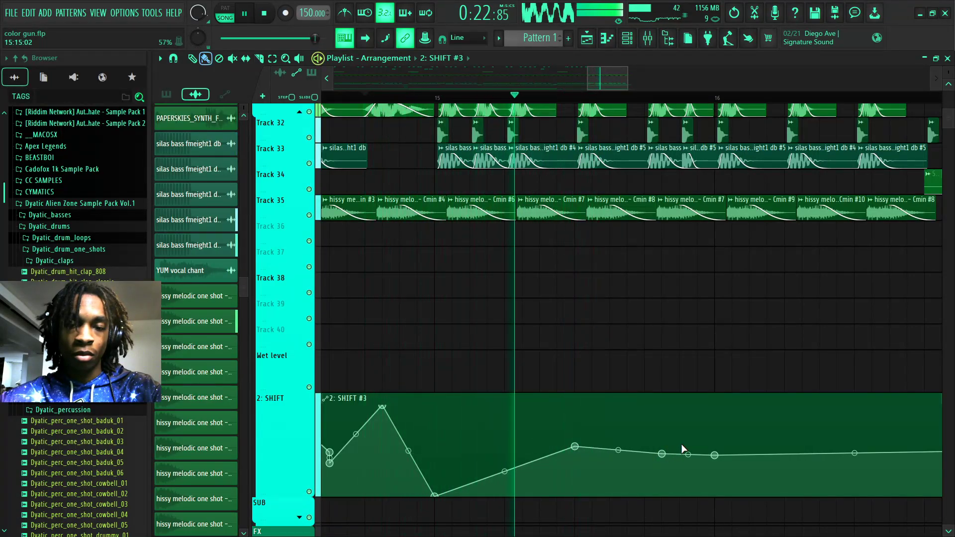
pyautogui.moveTo(610, 75); pyautogui.dragTo(617, 80)
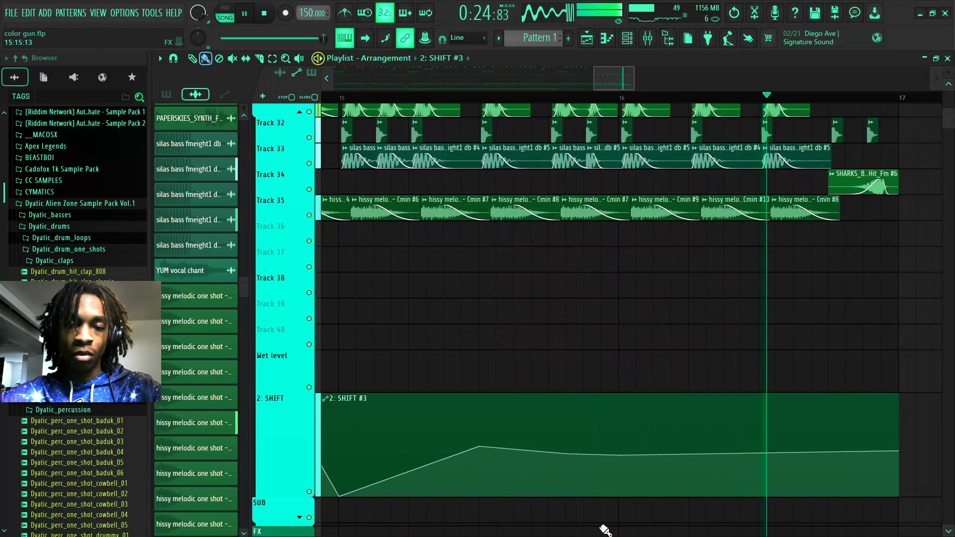
pyautogui.press('space')
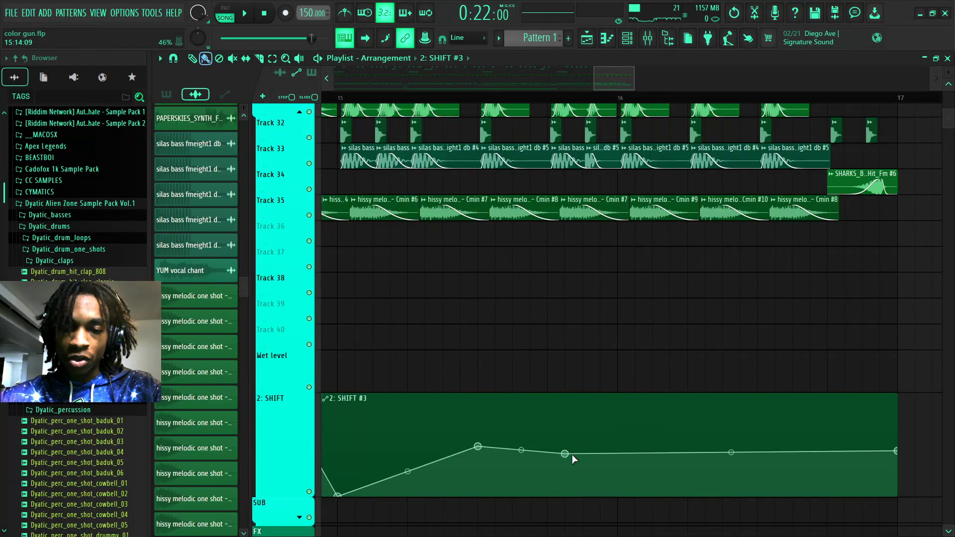
pyautogui.press('space')
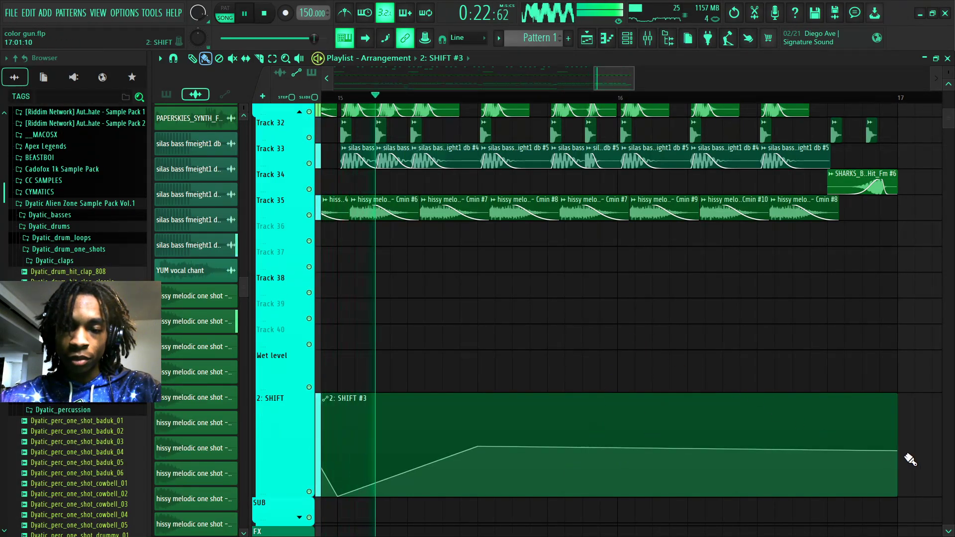
# Lower the final 2: SHIFT #3 point at bar 17 to the lowest value and replay from bar 15
pyautogui.moveTo(897, 451); pyautogui.dragTo(897, 496)
pyautogui.press('space')
pyautogui.press('space')
# Delete the Track 35 hissy melodic one-shot clips from the middle of bar 15 onward and stop playback
pyautogui.scroll(1, 664, 254)
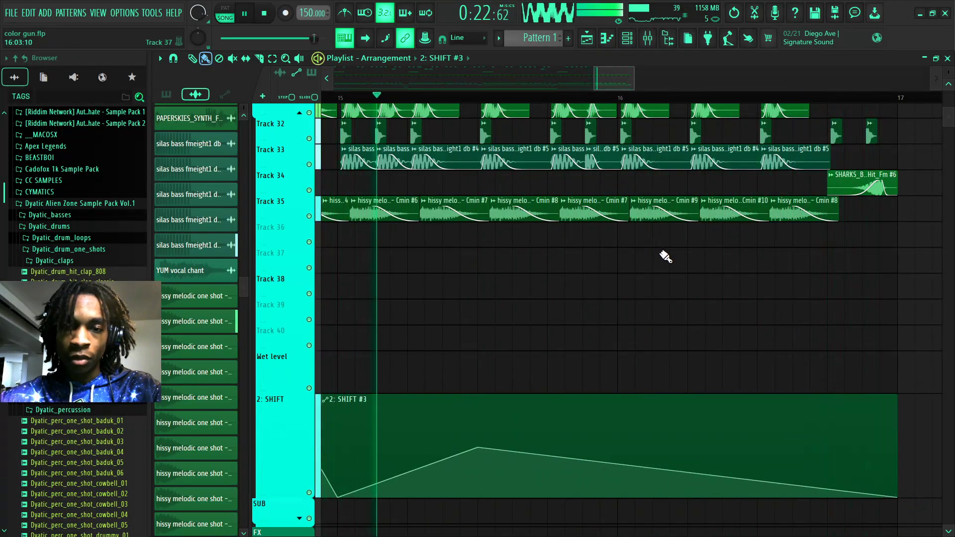
pyautogui.rightClick(534, 257)
pyautogui.rightClick(731, 254)
pyautogui.rightClick(803, 255)
pyautogui.press('space')
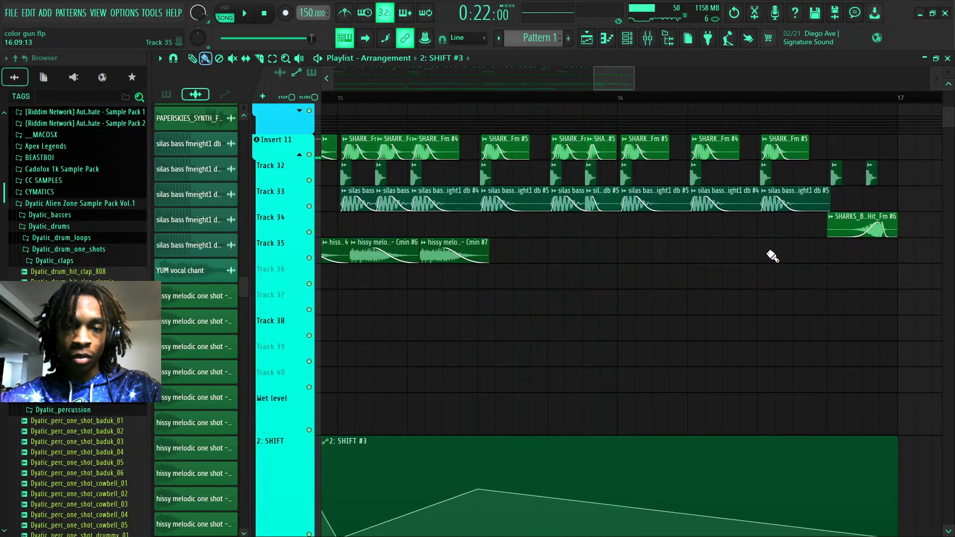
# Try clearing all the Track 35 hissy melodic one-shots from early bar 15 onward and replay the section
pyautogui.hotkey('ctrl', 'z')
pyautogui.press('space')
pyautogui.rightClick(553, 244)
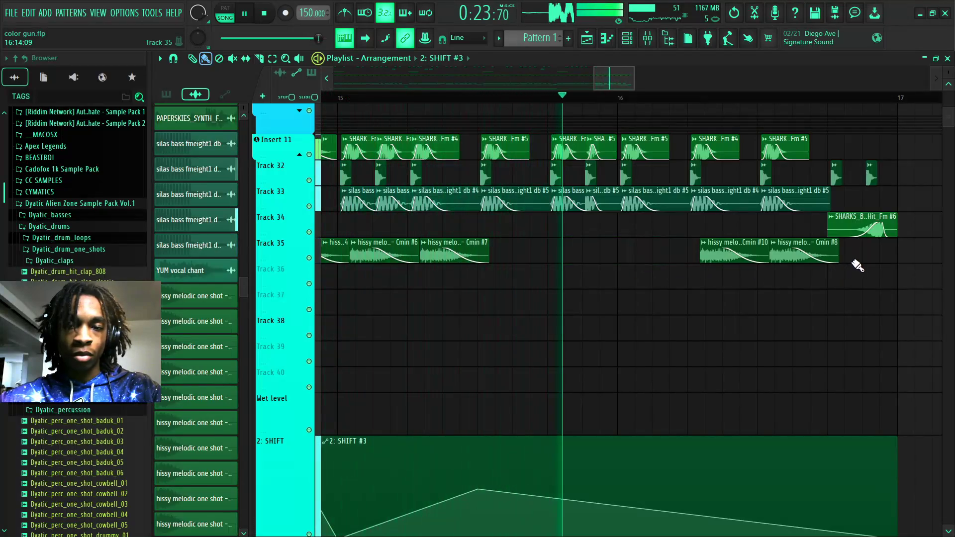
pyautogui.rightClick(803, 255)
pyautogui.rightClick(733, 253)
pyautogui.press('space')
pyautogui.rightClick(386, 254)
pyautogui.rightClick(450, 256)
pyautogui.press('space')
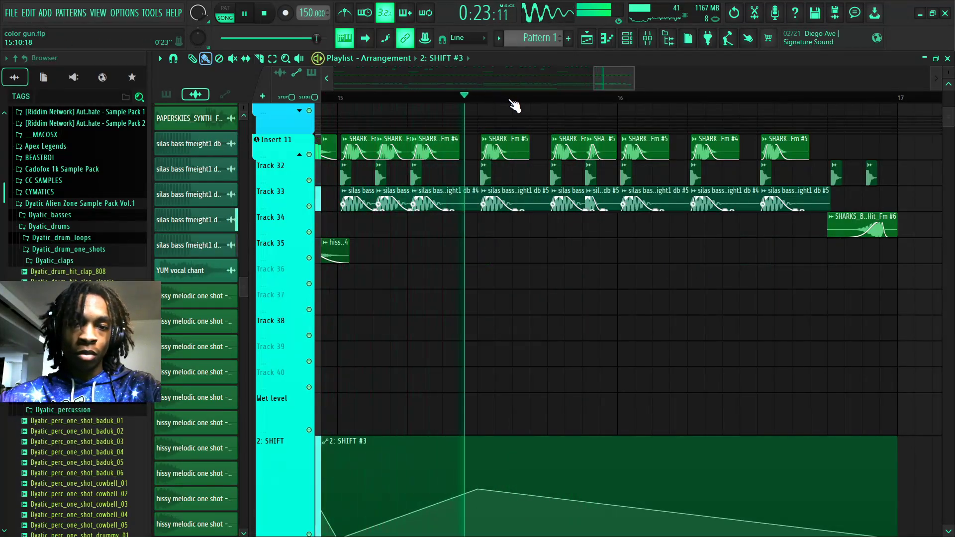
# Restore the deleted Track 35 hissy melodic one-shots through bars 15 and 16 and replay the transition into bar 15
pyautogui.moveTo(594, 79)
pyautogui.mouseDown()
pyautogui.moveTo(575, 69)
pyautogui.moveTo(555, 83)
pyautogui.moveTo(577, 83)
pyautogui.mouseUp()
pyautogui.press('space')
pyautogui.hotkey('ctrl', 'z')
pyautogui.press('space')
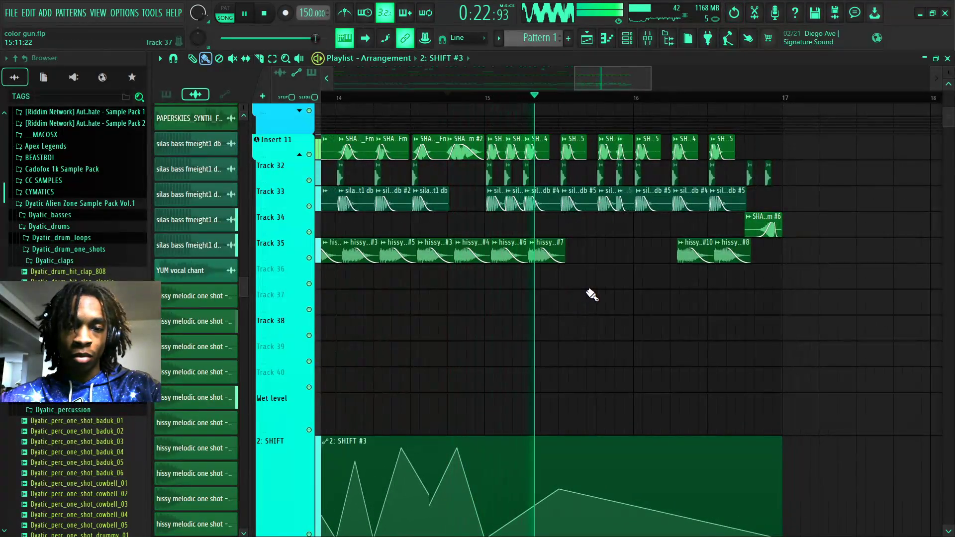
pyautogui.press('space')
pyautogui.hotkey('ctrl', 'z')
pyautogui.press('space')
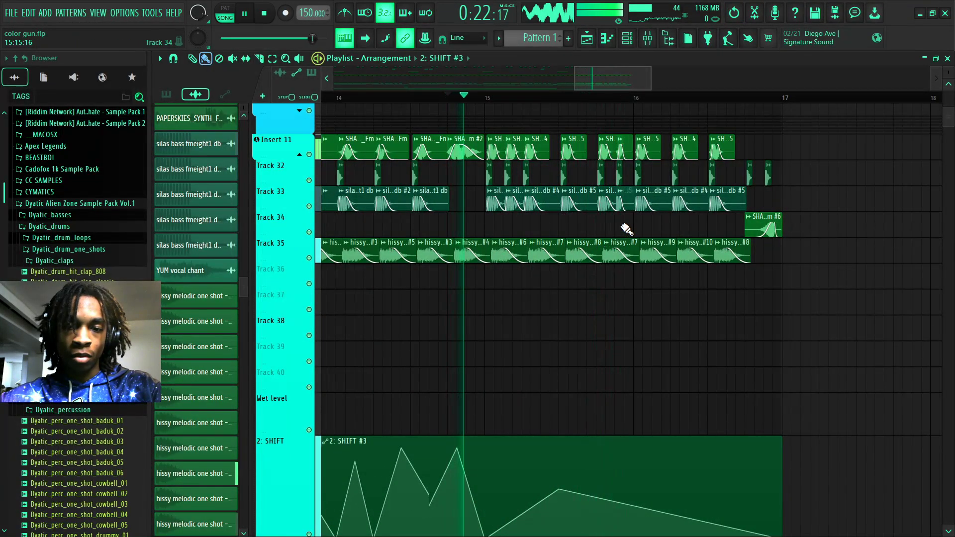
# Delete the Track 35 hissy clips from the last part of bar 15 onward, keeping the #8 clip, and replay
pyautogui.moveTo(623, 244); pyautogui.dragTo(749, 254)
pyautogui.press('space')
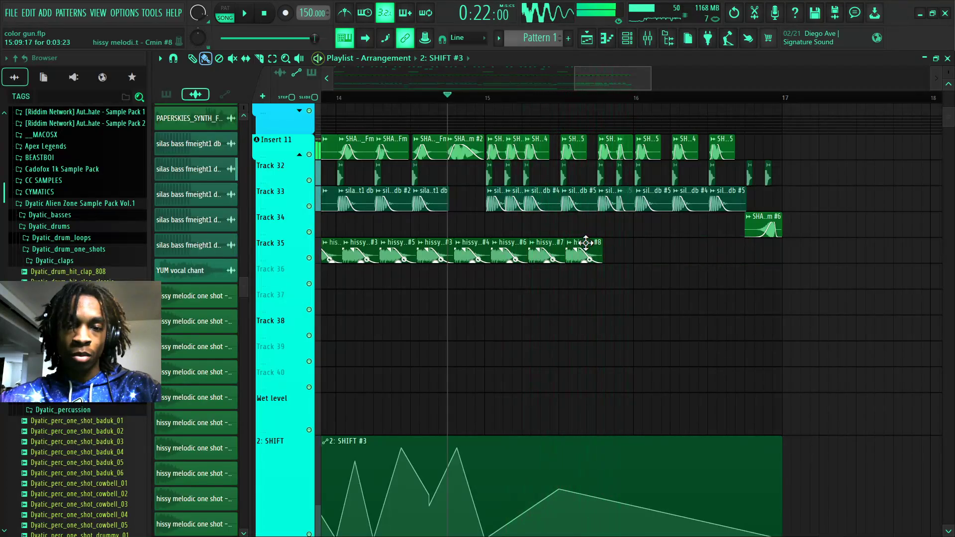
pyautogui.hotkey('ctrl', 'z')
pyautogui.press('space')
pyautogui.moveTo(664, 243)
pyautogui.mouseDown()
pyautogui.moveTo(801, 252)
pyautogui.moveTo(748, 249)
pyautogui.mouseUp()
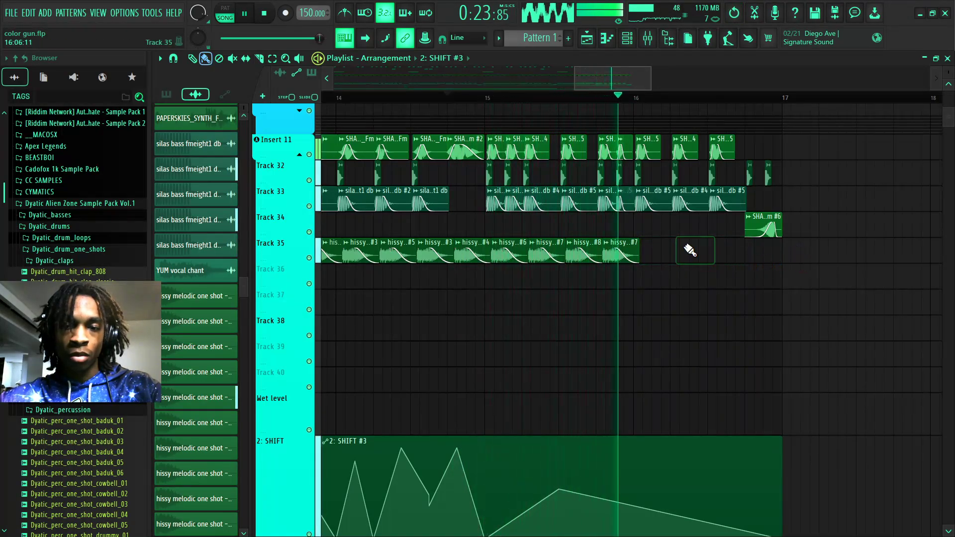
pyautogui.press('space')
pyautogui.moveTo(622, 232); pyautogui.dragTo(754, 263)
pyautogui.press('space')
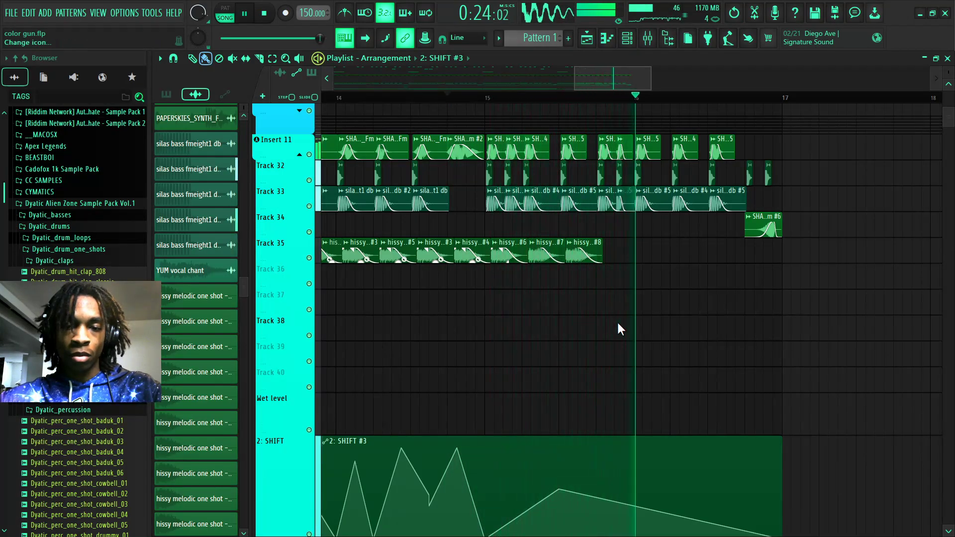
# Make the last Track 35 hissy one-shot in bar 15 unique, remove its stray Track 34 copy, and replay with its sample settings open
pyautogui.click(593, 250)
pyautogui.click(591, 233)
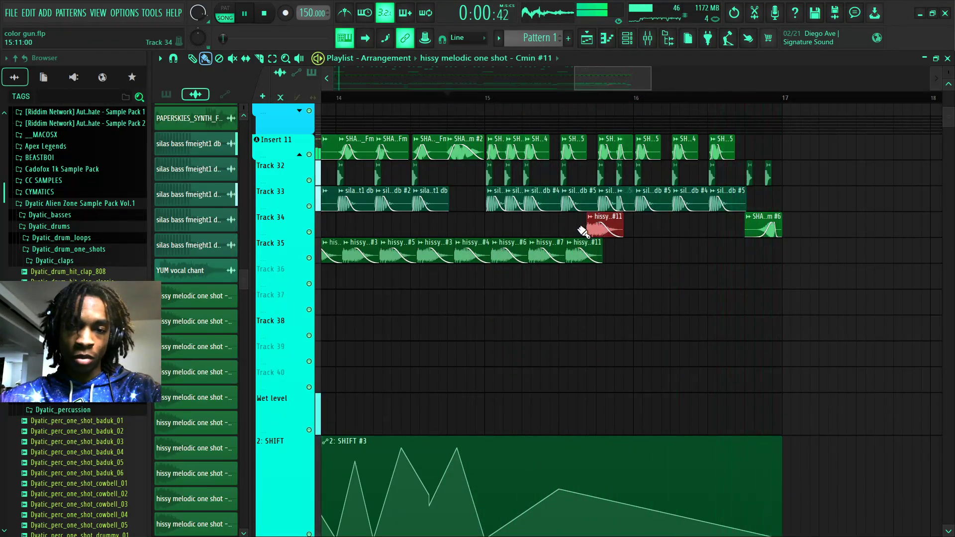
pyautogui.doubleClick(592, 233)
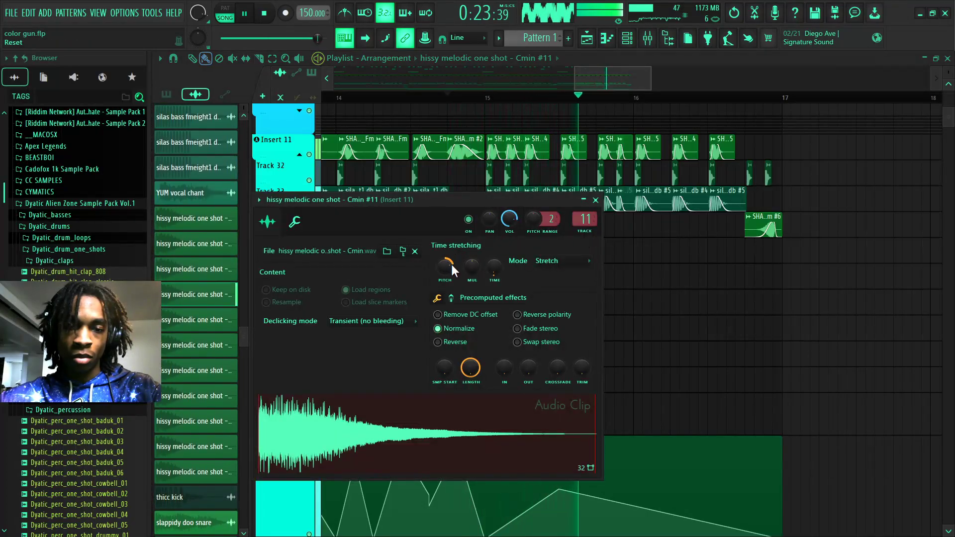
pyautogui.press('space')
pyautogui.press('space')
pyautogui.click(596, 200)
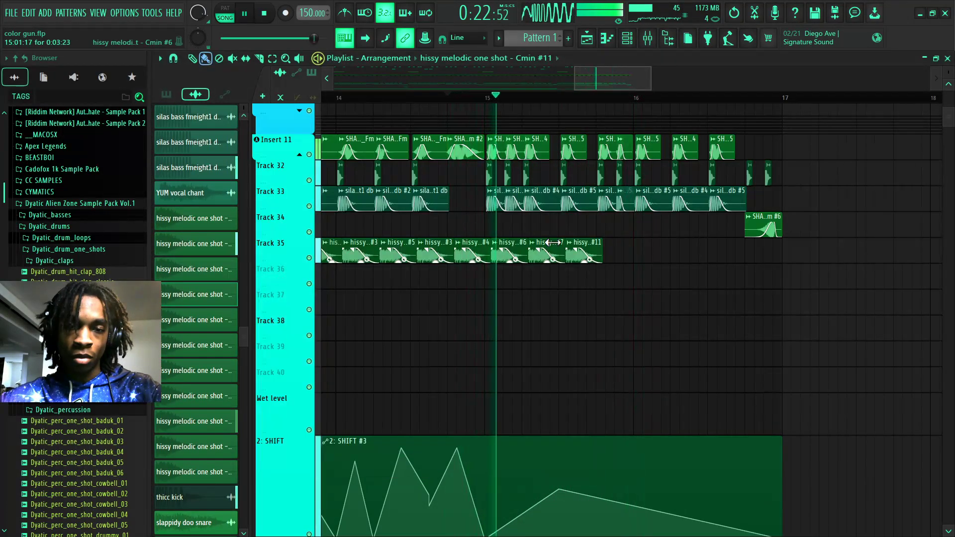
# Set the pitch of the hissy melodic one-shot #11 to +400 cents and replay the transition
pyautogui.doubleClick(584, 242)
pyautogui.press('space')
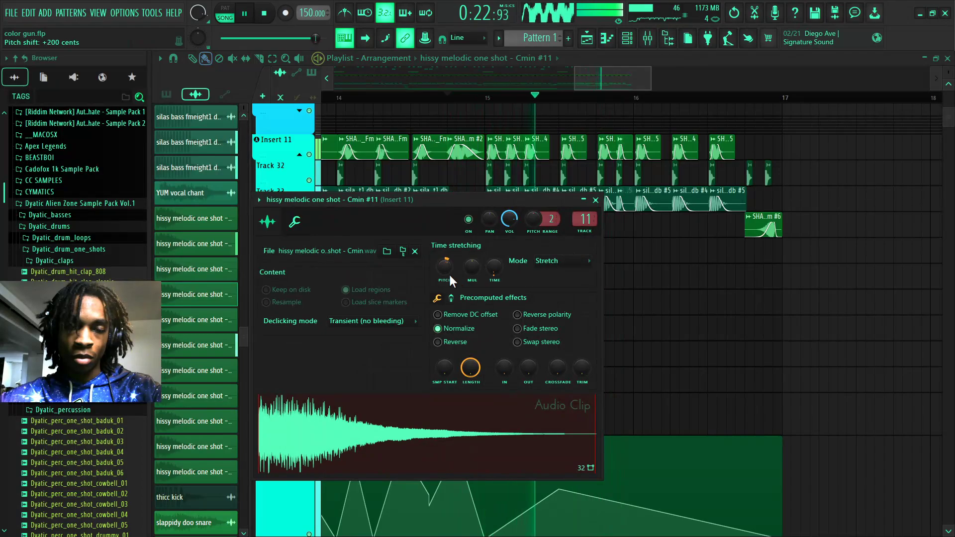
pyautogui.scroll(2, 449, 273)
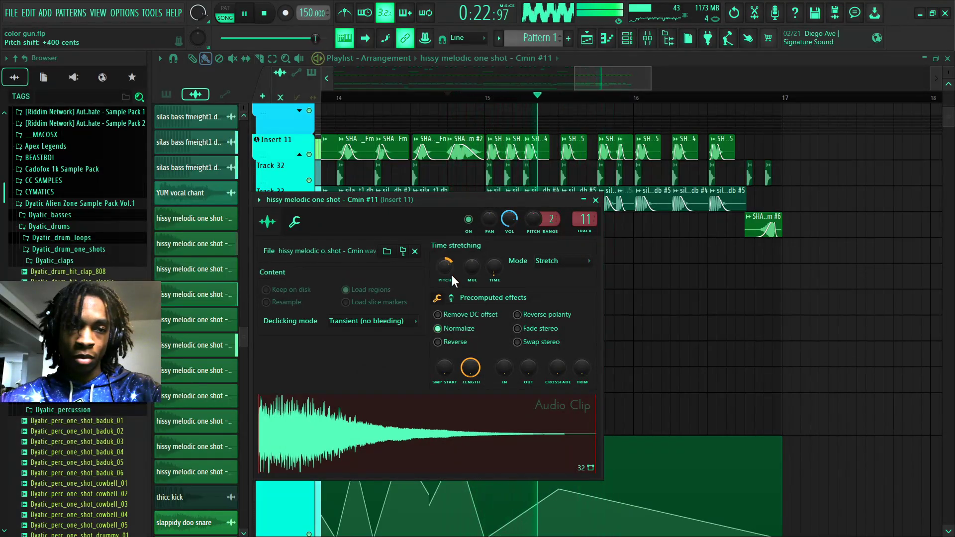
pyautogui.press('space')
pyautogui.press('Escape')
pyautogui.press('space')
# Duplicate the Track 35 #7 and #11 hissy clip pair twice in sequence through bar 16 and replay
pyautogui.moveTo(554, 225); pyautogui.dragTo(600, 240)
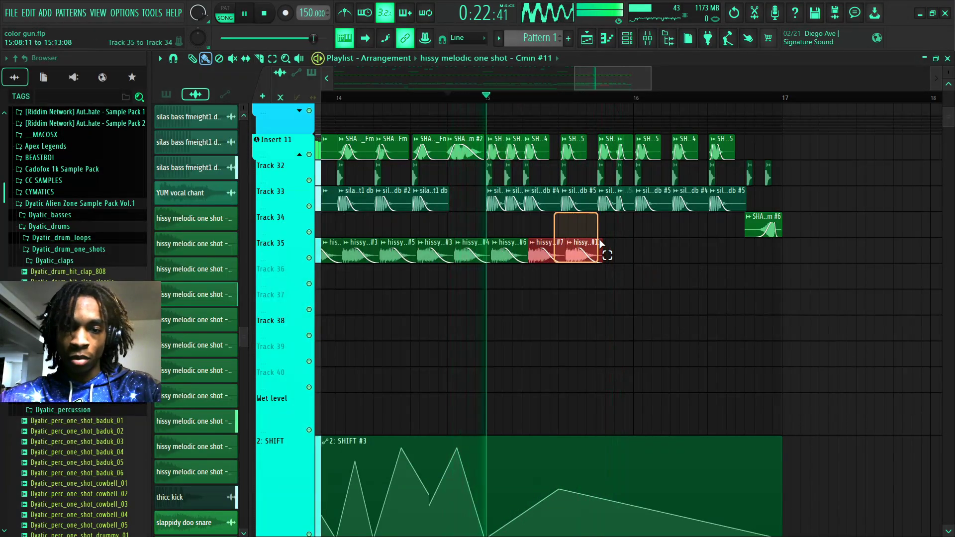
pyautogui.hotkey('ctrl', 'b')
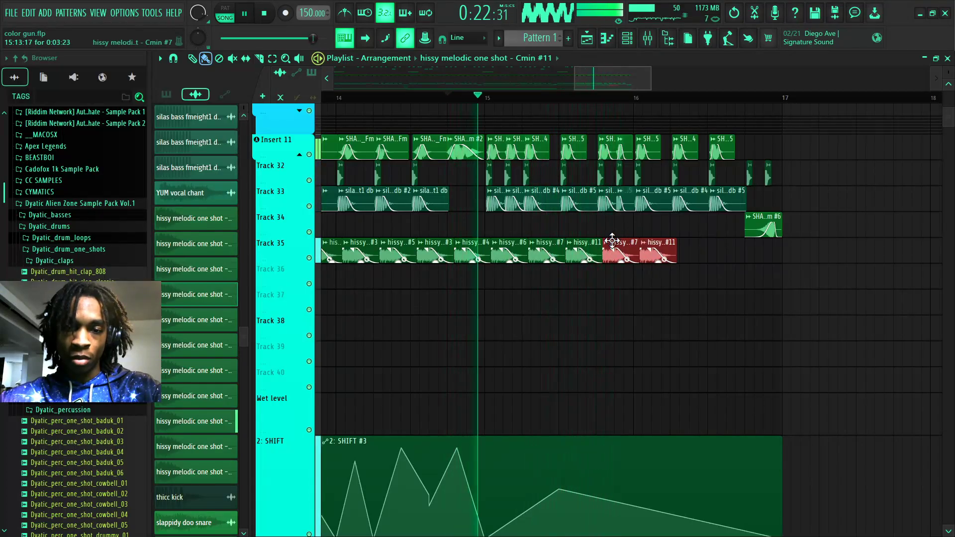
pyautogui.hotkey('ctrl', 'b')
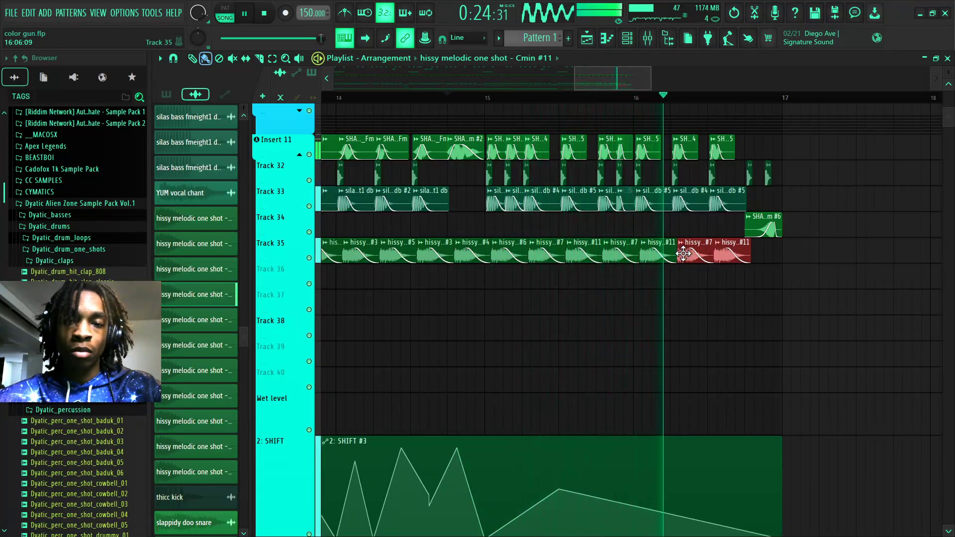
pyautogui.press('space')
pyautogui.press('space')
# Add one more hissy #11 clip on Track 35 at the end of bar 16 and stop playback
pyautogui.rightClick(785, 284)
pyautogui.moveTo(763, 248); pyautogui.dragTo(580, 250)
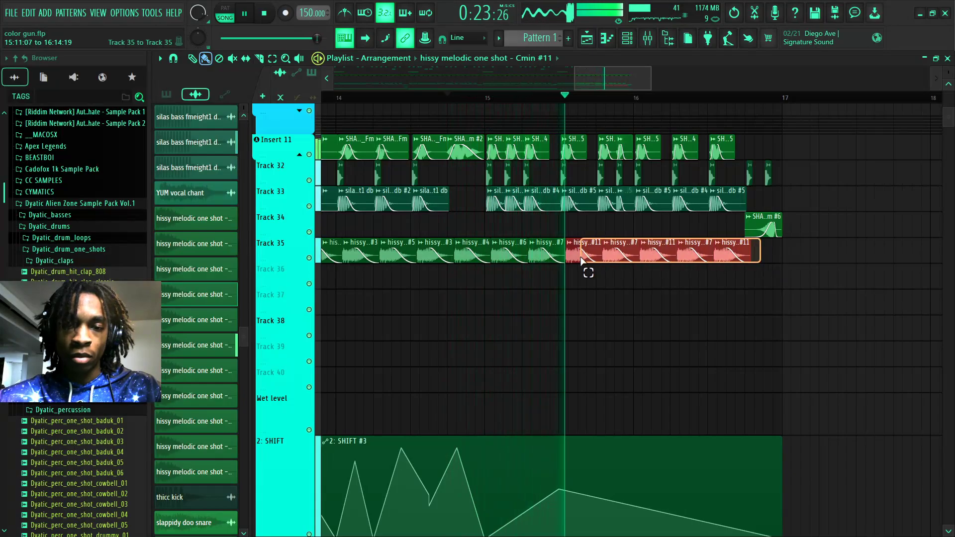
pyautogui.rightClick(710, 311)
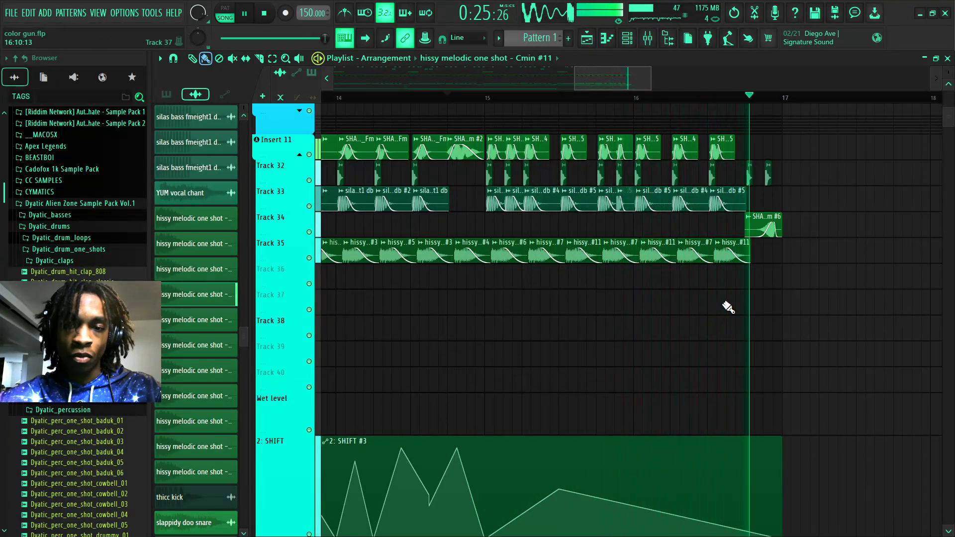
pyautogui.press('space')
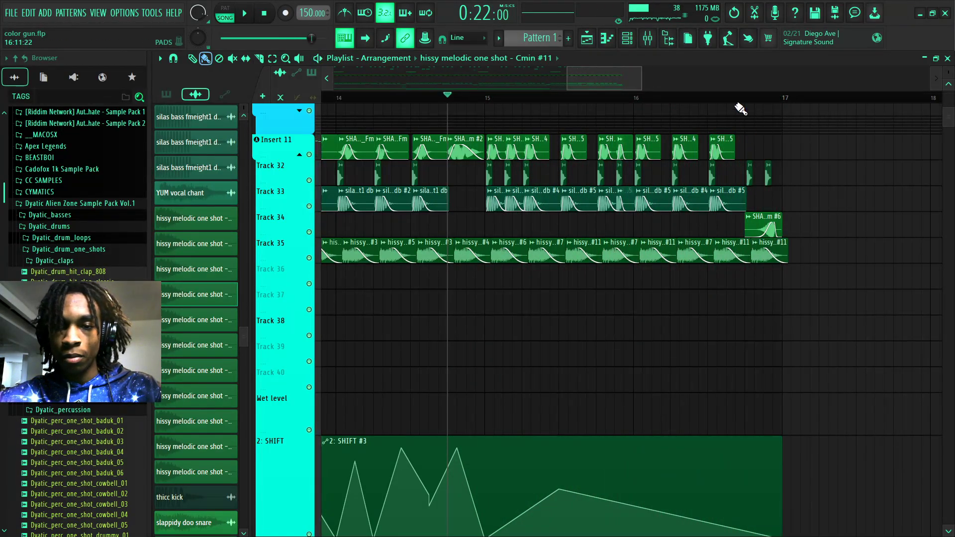
# Replay bars 15 and 16 to check the extended Track 35 hissy layer against the bass one-shots
pyautogui.press('space')
pyautogui.moveTo(613, 79); pyautogui.dragTo(623, 80)
pyautogui.scroll(3, 572, 105)
pyautogui.scroll(-1, 562, 105)
pyautogui.press('space')
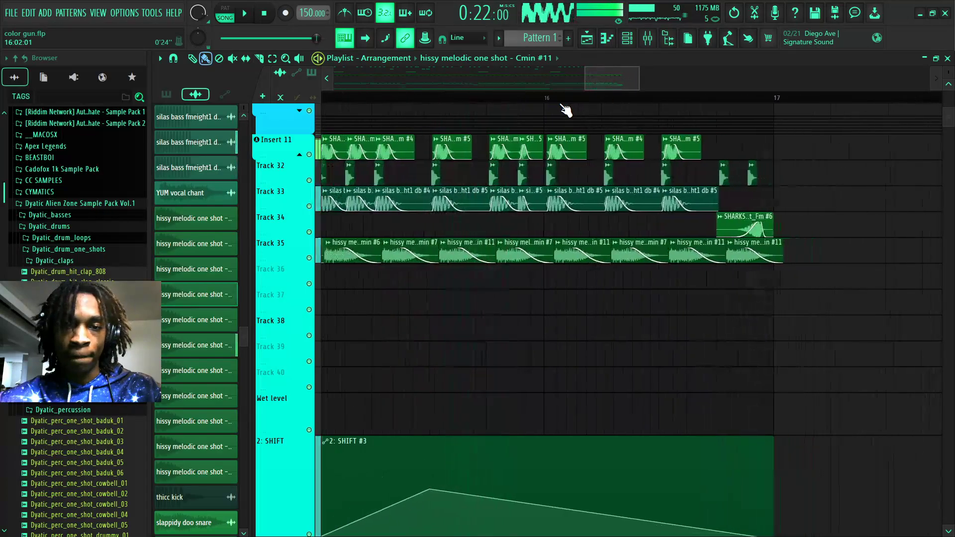
pyautogui.scroll(-1, 567, 111)
pyautogui.press('space')
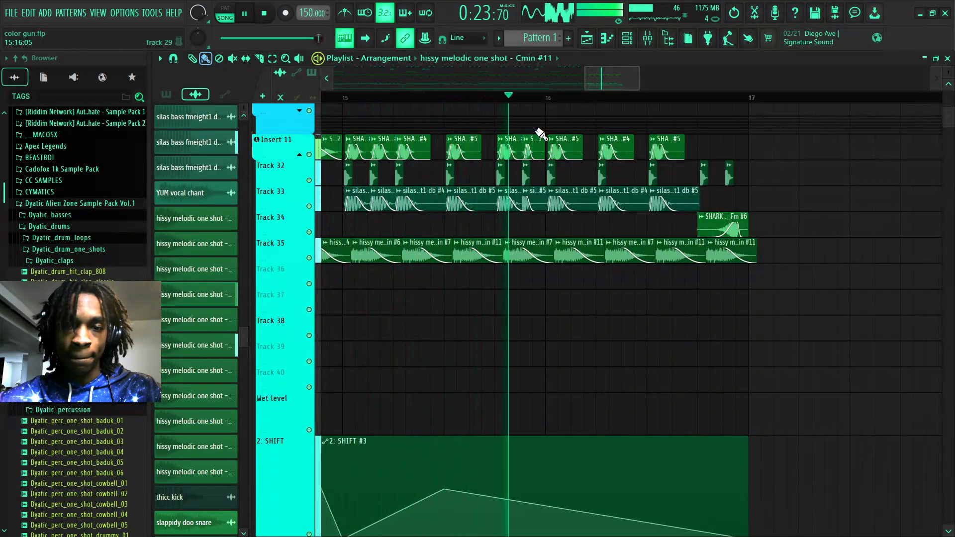
# Delete the layered SHARKS, Track 32 and silas bass clips from the last quarter of bar 15 and stop playback
pyautogui.rightClick(513, 198)
pyautogui.rightClick(533, 197)
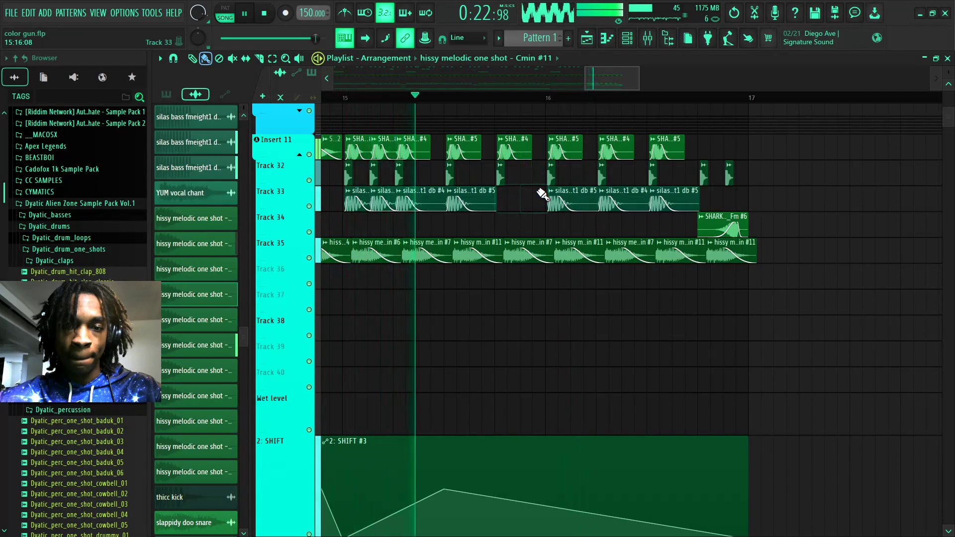
pyautogui.moveTo(497, 148); pyautogui.dragTo(529, 175)
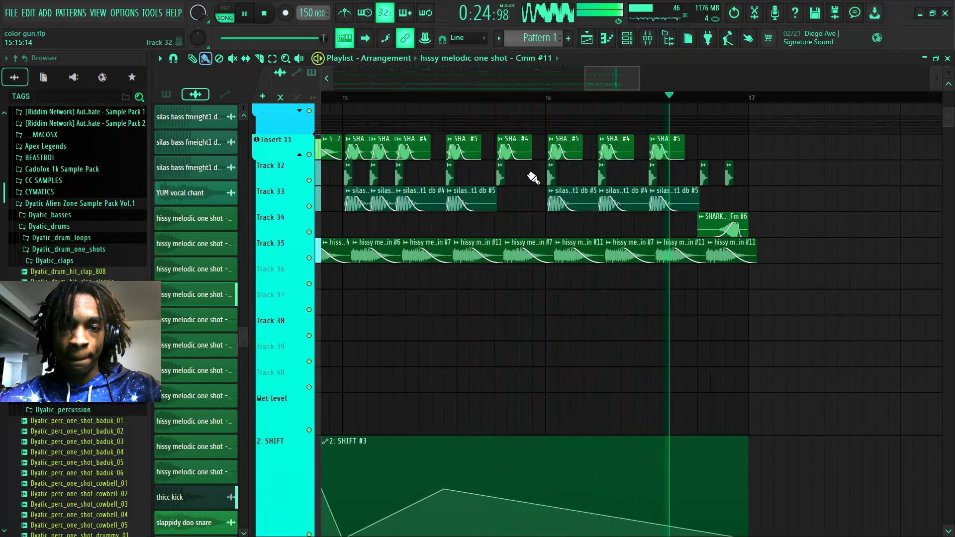
pyautogui.press('space')
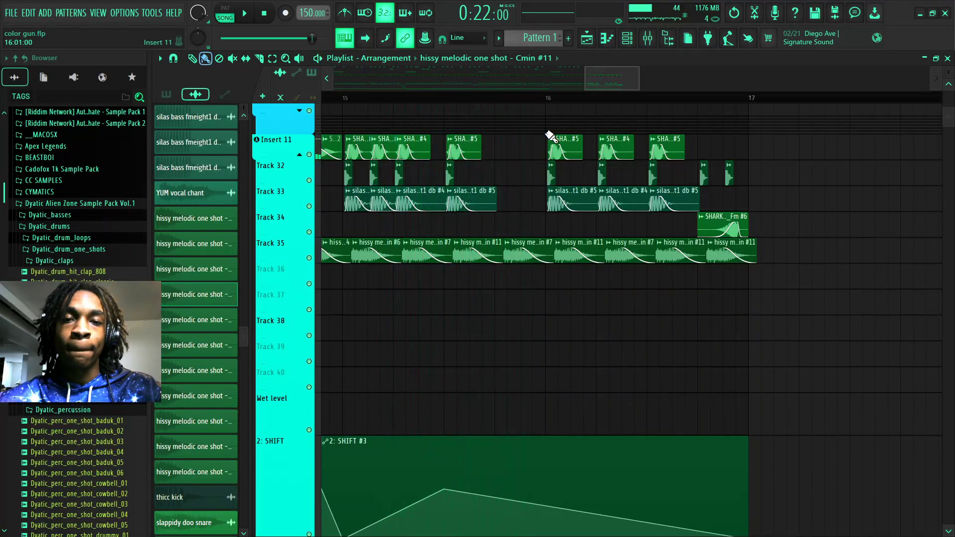
# Place single copies of the three-layer #5 bass stack in the last quarters of bars 15 and 16, replacing the extra Track 32 hits
pyautogui.press('space')
pyautogui.moveTo(546, 133); pyautogui.dragTo(525, 192)
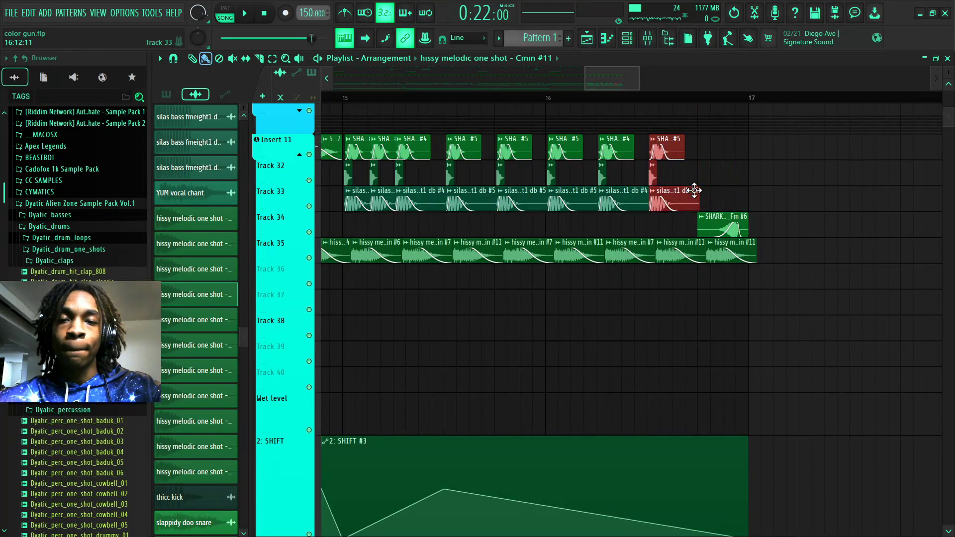
pyautogui.hotkey('ctrl', 'b')
pyautogui.press('space')
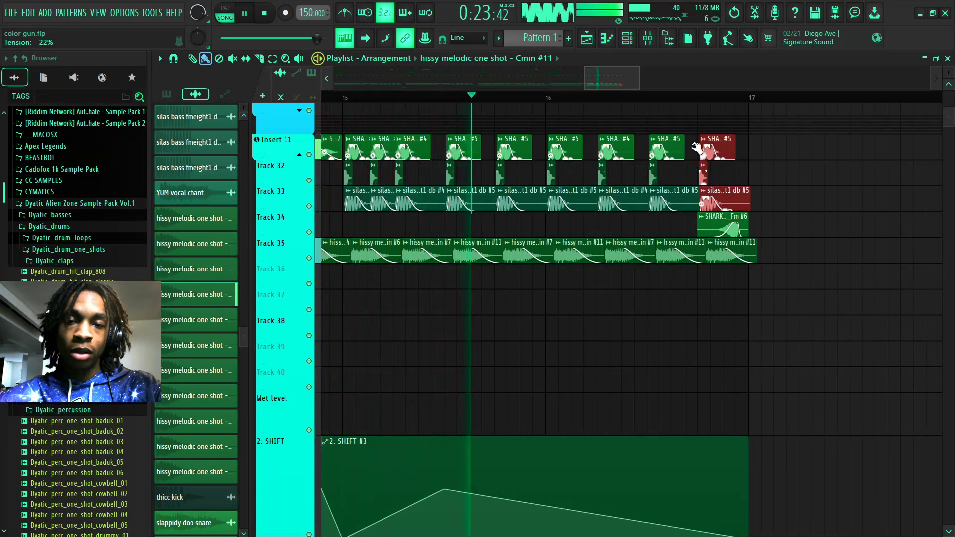
# Delete the Track 34 SHARKS clip at the end of bar 16 and replay the ending from the last quarter of the bar
pyautogui.moveTo(598, 74); pyautogui.dragTo(605, 76)
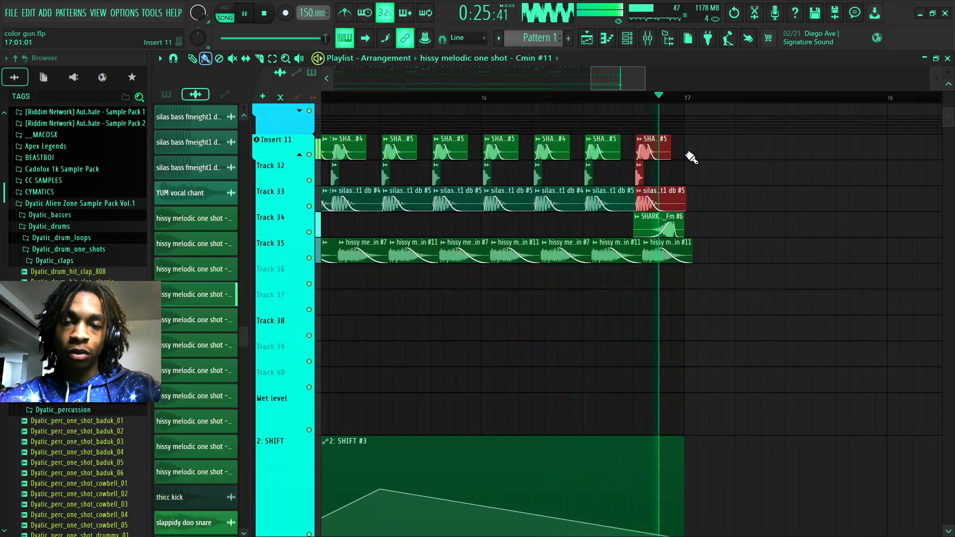
pyautogui.rightClick(672, 225)
pyautogui.press('space')
pyautogui.press('space')
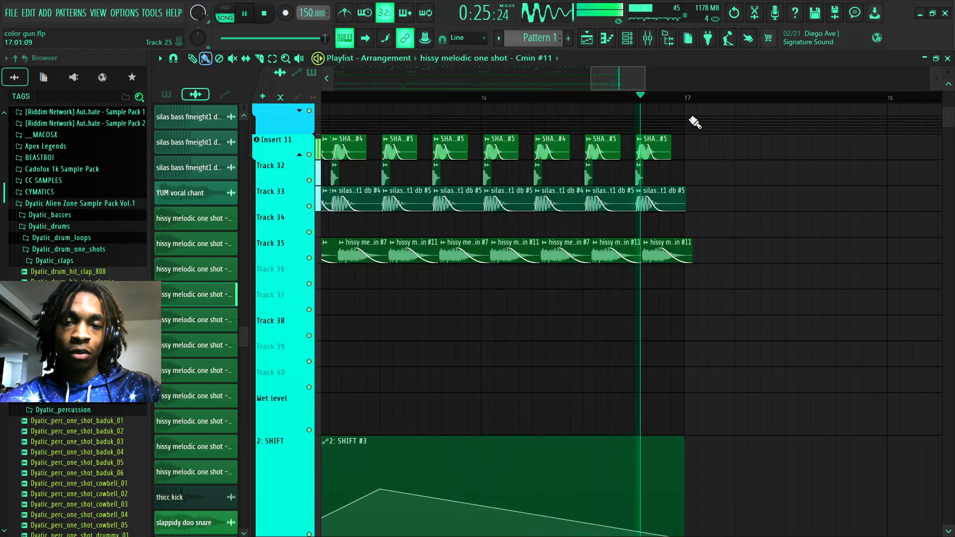
pyautogui.press('space')
pyautogui.click(633, 97)
pyautogui.press('space')
pyautogui.press('space')
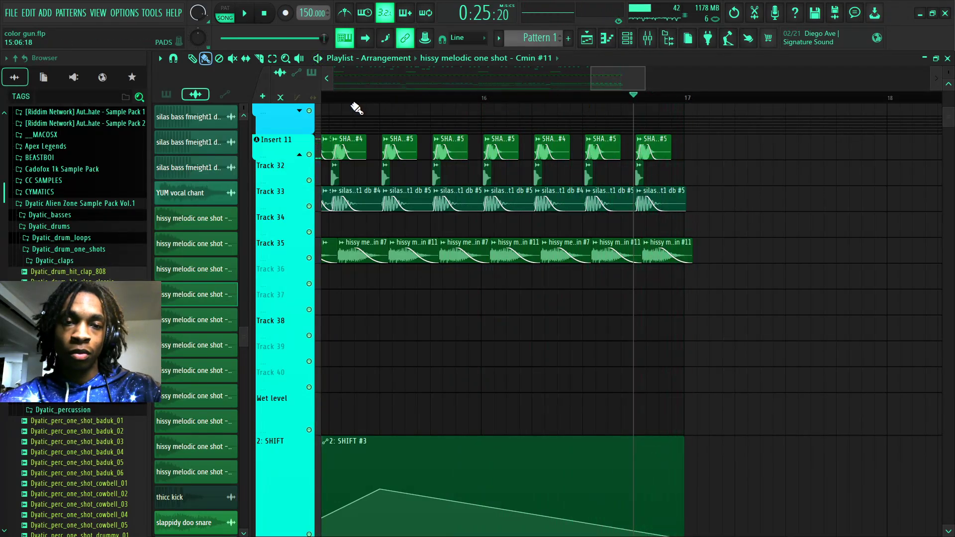
# Replay the bass arrangement from a quarter of the way into bar 15
pyautogui.click(330, 98)
pyautogui.press('space')
pyautogui.scroll(-4, 341, 101)
pyautogui.moveTo(616, 73); pyautogui.dragTo(599, 74)
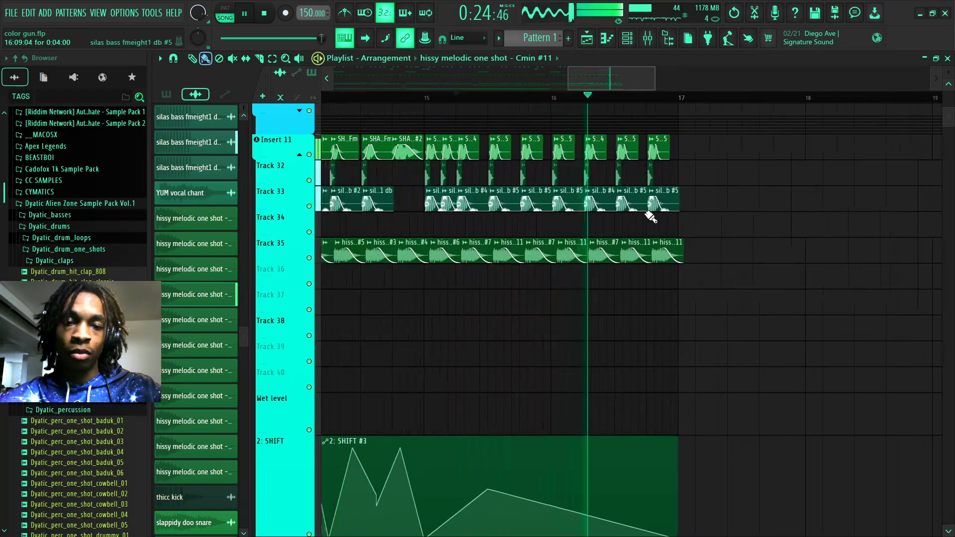
pyautogui.scroll(-5, 717, 358)
pyautogui.press('space')
# Examine the sidechain, kick, snare and hat clips from bar 14 through bar 16
pyautogui.scroll(8, 643, 168)
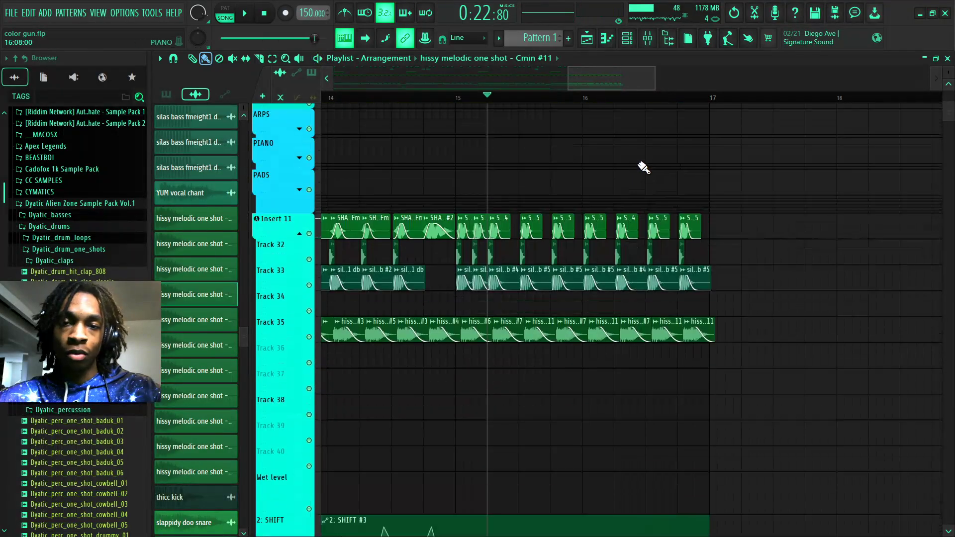
pyautogui.scroll(8, 647, 189)
pyautogui.scroll(3, 403, 110)
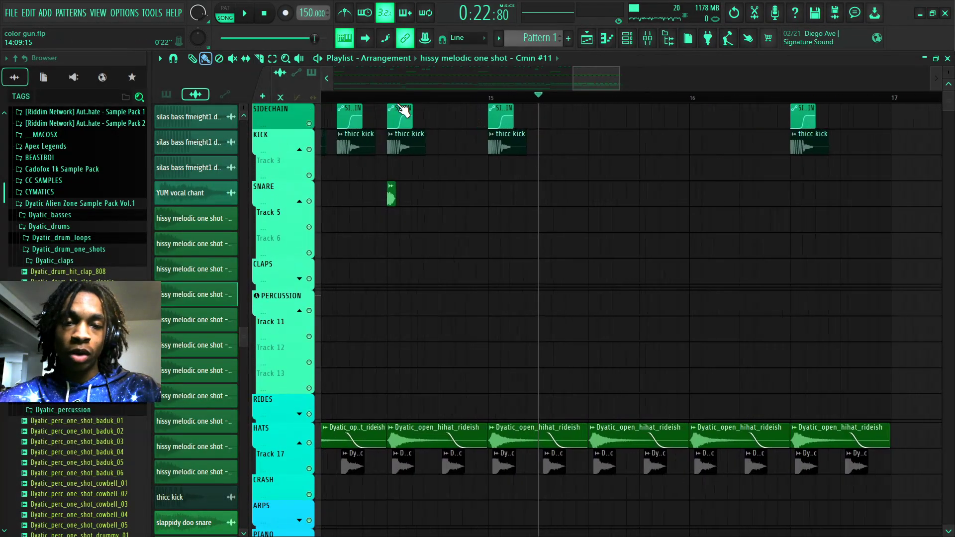
pyautogui.scroll(2, 403, 111)
pyautogui.scroll(-5, 402, 110)
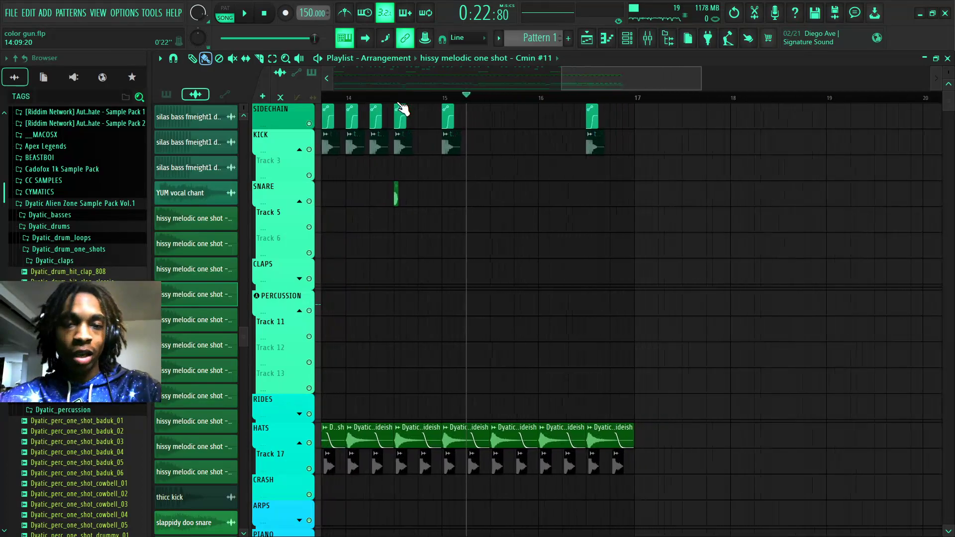
pyautogui.scroll(3, 602, 85)
pyautogui.moveTo(601, 84)
pyautogui.mouseDown()
pyautogui.moveTo(612, 79)
pyautogui.moveTo(585, 82)
pyautogui.mouseUp()
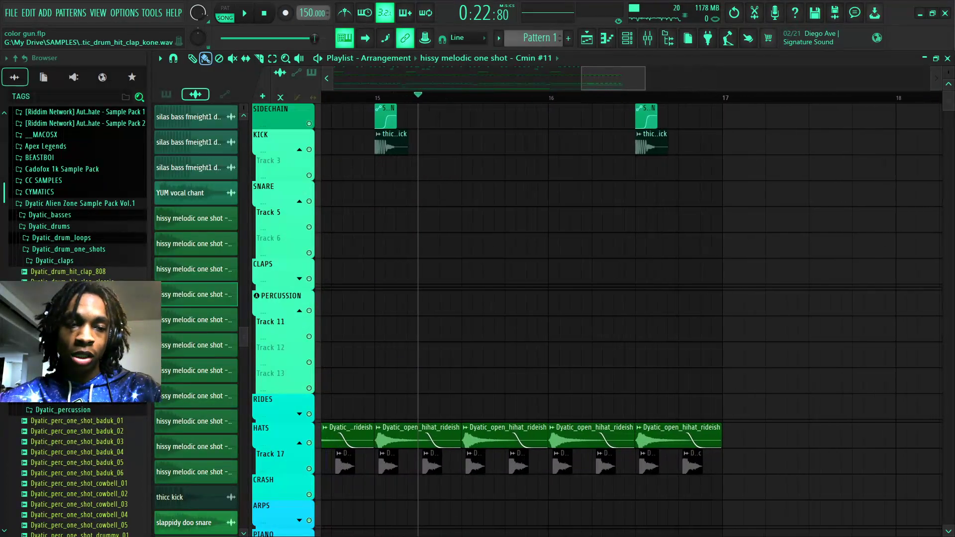
# Preview the Dyatic clap one-shots in the sample browser, ending with Dyatic_drum_hit_clap_zap
pyautogui.click(70, 324)
pyautogui.click(70, 334)
pyautogui.click(70, 344)
pyautogui.click(70, 355)
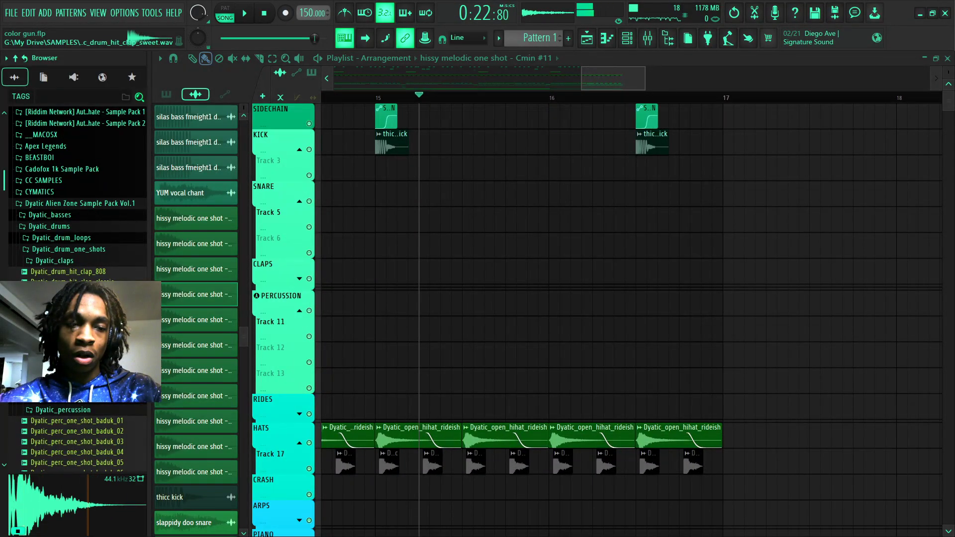
pyautogui.click(70, 377)
pyautogui.scroll(-4, 70, 348)
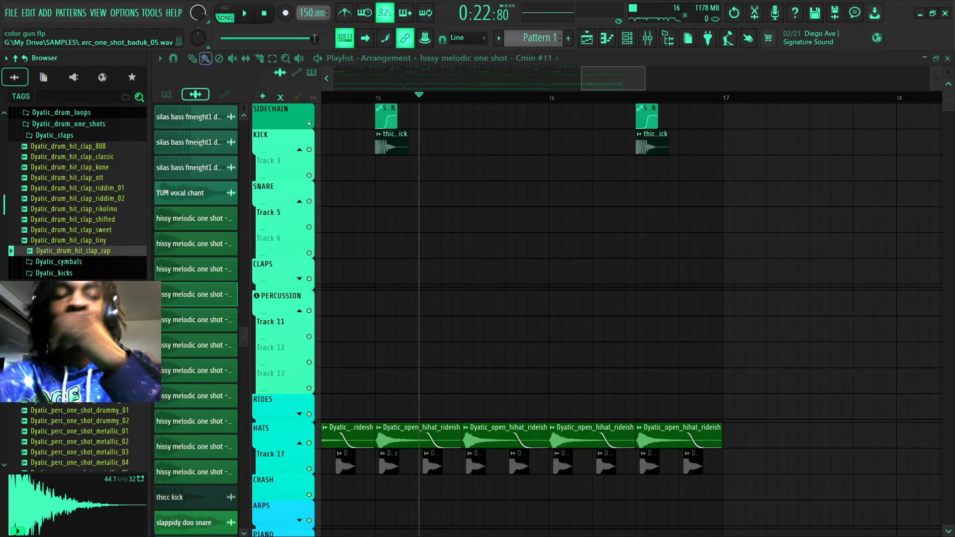
# Collapse the open Dyatic one-shot folders and open Nasko Patreon Sample Pack Vol. 13 in the sample browser
pyautogui.click(70, 138)
pyautogui.click(79, 170)
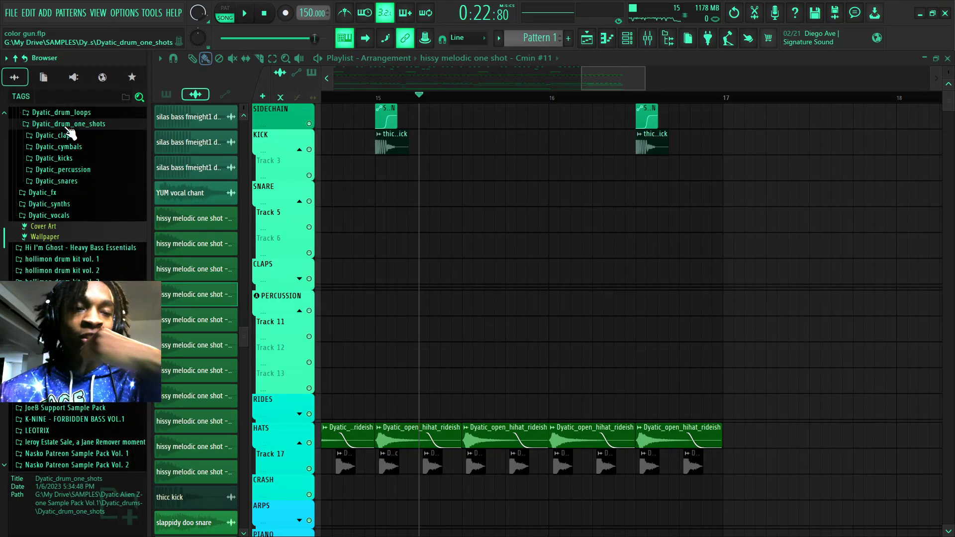
pyautogui.click(66, 126)
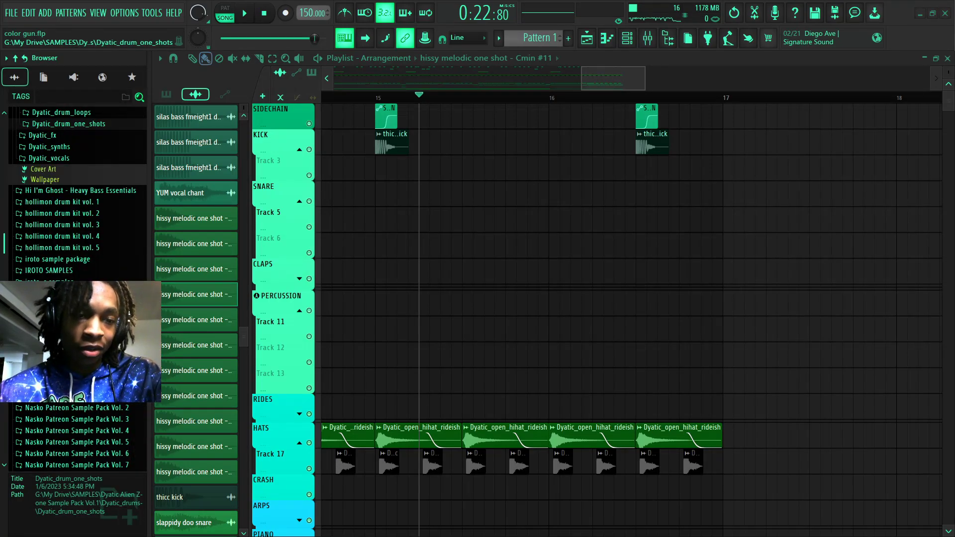
pyautogui.scroll(-8, 43, 226)
pyautogui.click(57, 247)
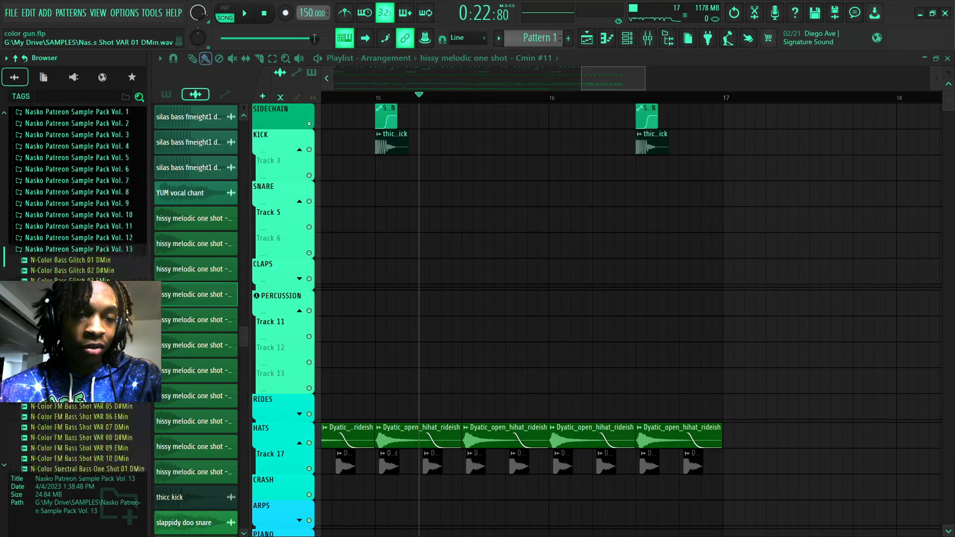
# Preview the hi-hat, kick and snare one-shots in Nasko Patreon Sample Pack Vol. 13
pyautogui.scroll(-8, 61, 215)
pyautogui.click(60, 210)
pyautogui.scroll(-7, 62, 212)
pyautogui.click(68, 196)
pyautogui.click(65, 238)
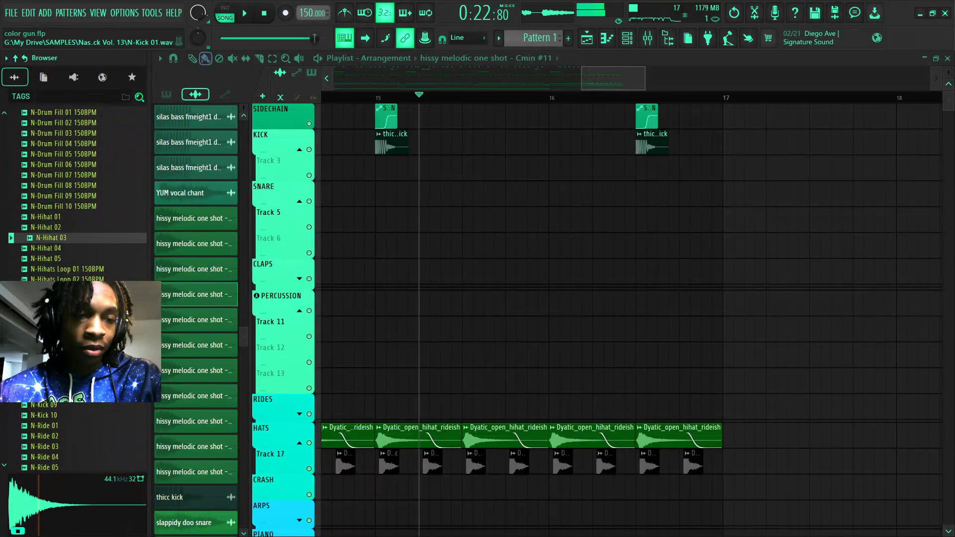
pyautogui.scroll(-8, 81, 229)
pyautogui.click(81, 228)
pyautogui.click(77, 288)
pyautogui.click(75, 300)
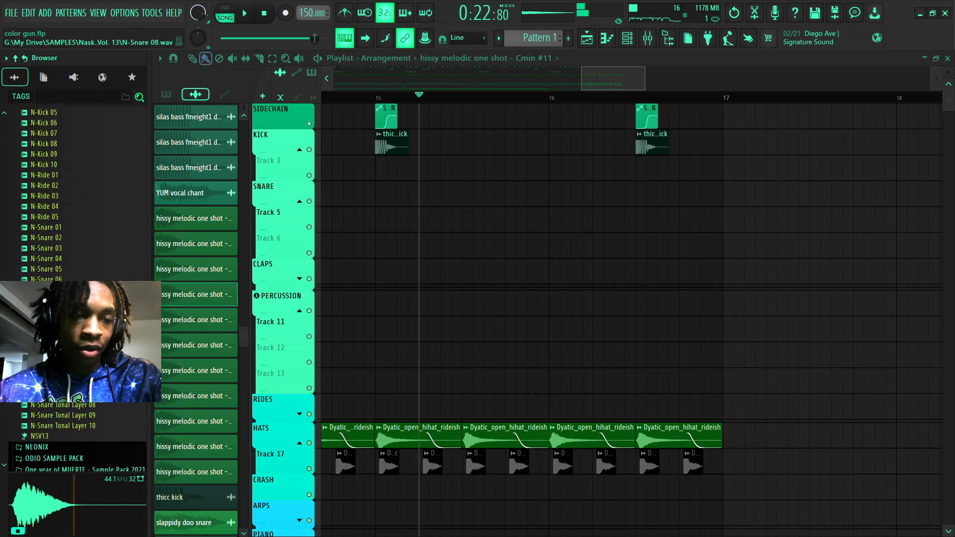
# Preview more drum samples from the Nasko Vol. 13 pack, including kicks and the hi-hat loops at 150 BPM
pyautogui.scroll(10, 61, 266)
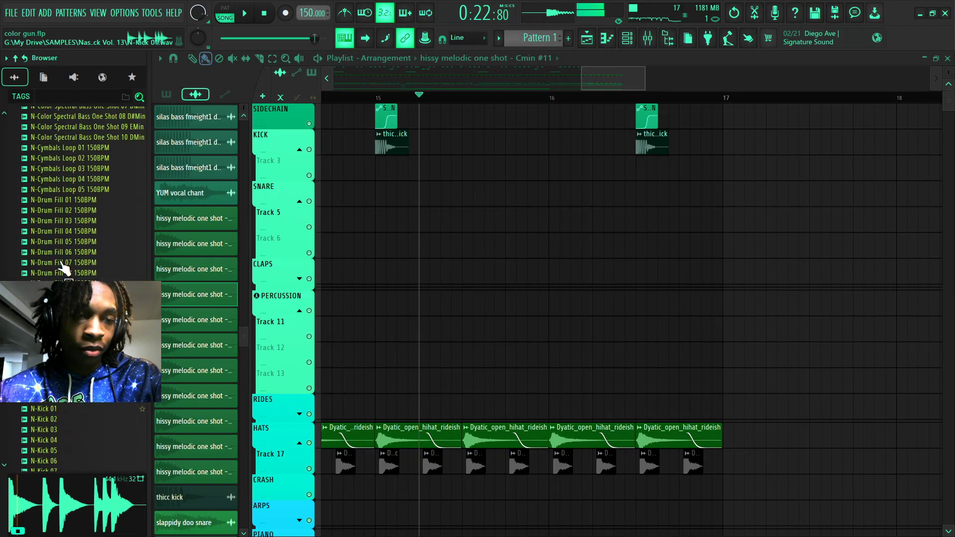
pyautogui.click(64, 264)
pyautogui.scroll(5, 64, 263)
pyautogui.click(70, 266)
pyautogui.scroll(-8, 84, 268)
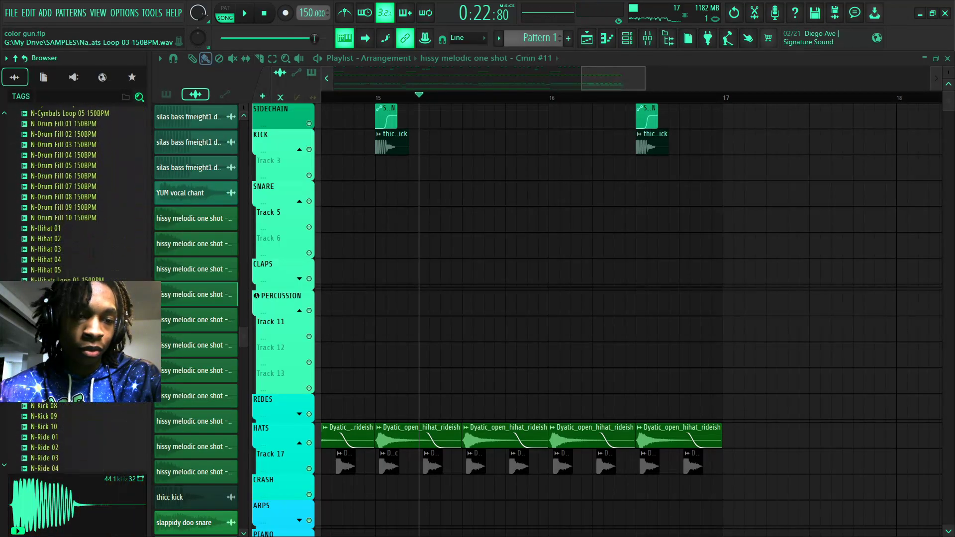
pyautogui.click(80, 310)
pyautogui.press('space')
# Audition the ride and snare one-shots and place N-Snare 03 on Track 3 halfway through bar 17
pyautogui.scroll(-8, 60, 342)
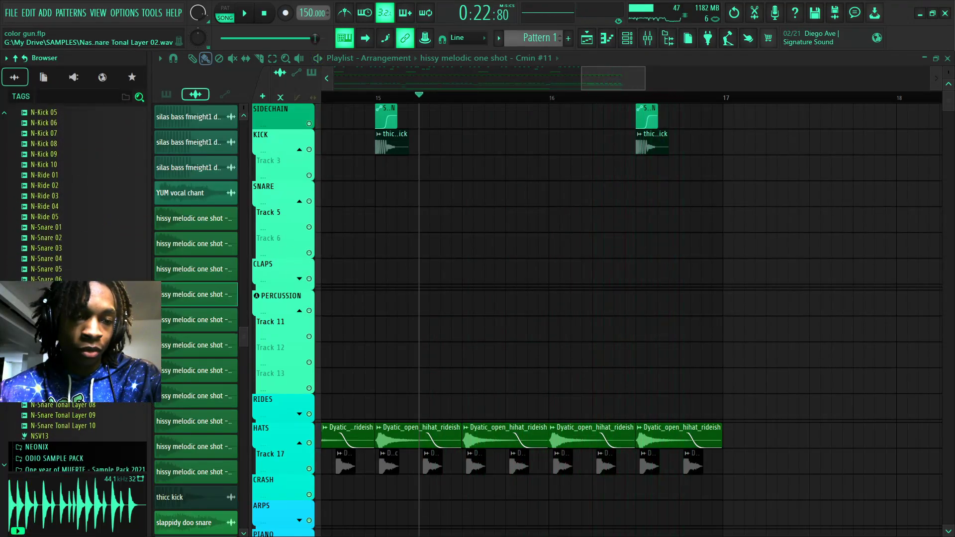
pyautogui.click(62, 363)
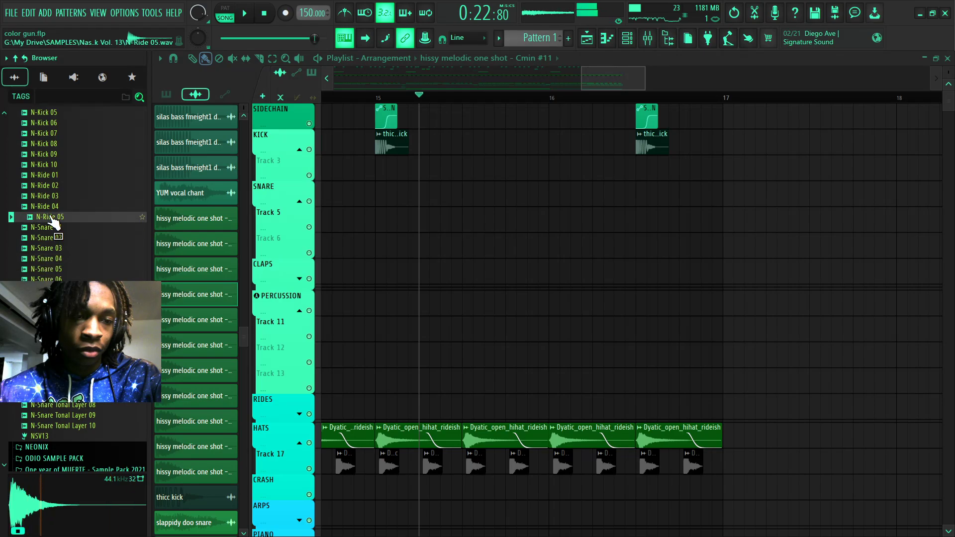
pyautogui.click(48, 311)
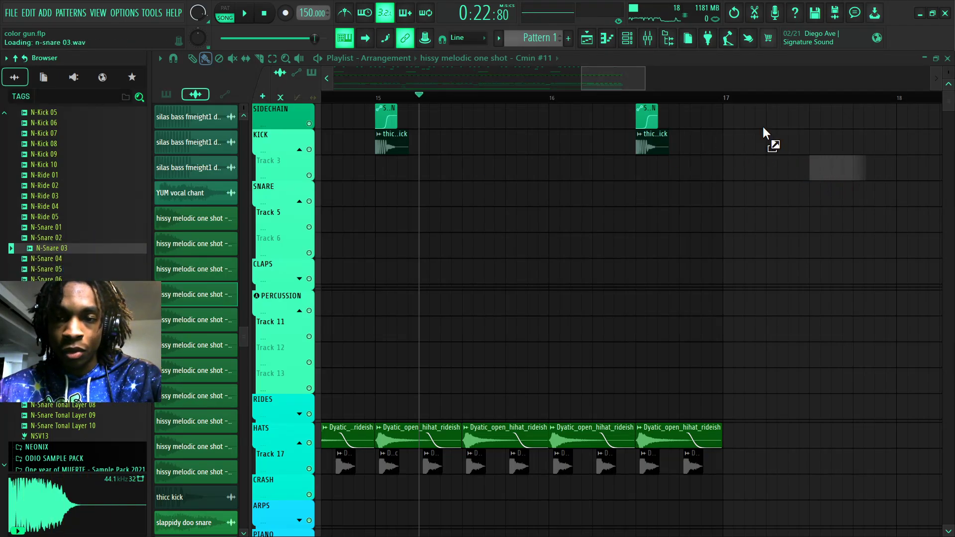
# Copy the thicc kick and its sidechain clip to the start of bar 17, and add a sidechain clip for the N-Snare 03 hit
pyautogui.moveTo(617, 77); pyautogui.dragTo(625, 79)
pyautogui.moveTo(532, 117); pyautogui.dragTo(576, 138)
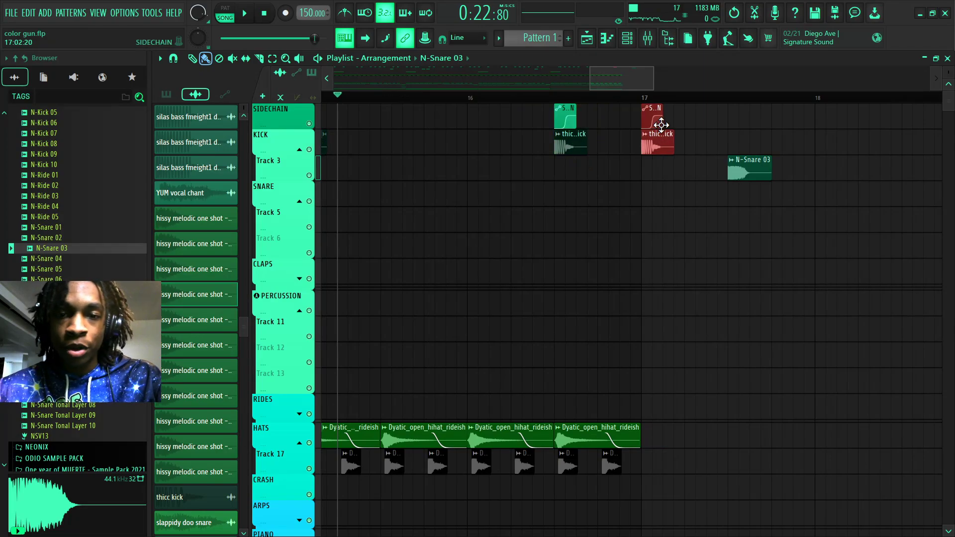
pyautogui.moveTo(621, 83); pyautogui.dragTo(640, 86)
pyautogui.keyDown('ctrl'); pyautogui.click(523, 138); pyautogui.keyUp('ctrl')
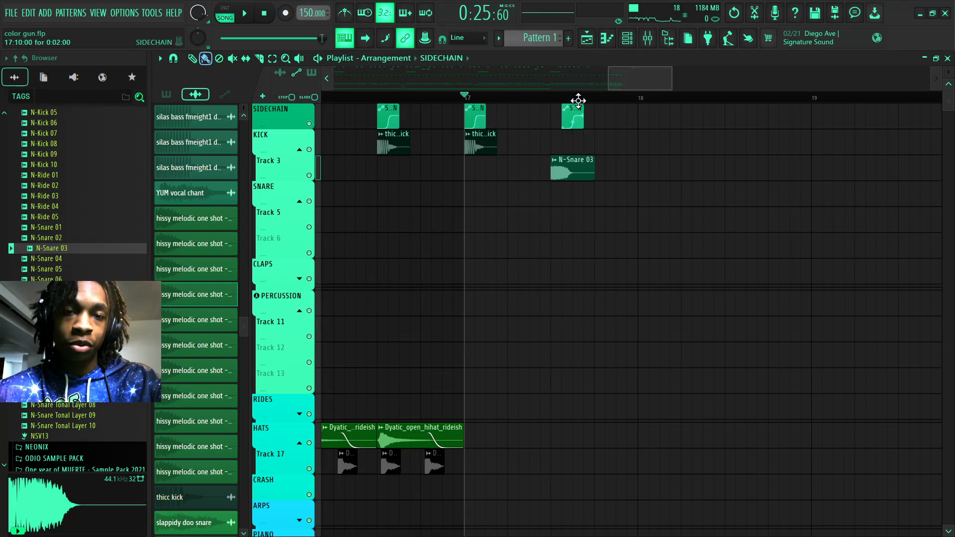
pyautogui.moveTo(473, 135); pyautogui.dragTo(648, 120)
# Copy the bar 17 kick, snare and sidechain clips into bar 18 and replay the section leading into them
pyautogui.press('space')
pyautogui.scroll(-3, 646, 93)
pyautogui.moveTo(630, 85)
pyautogui.mouseDown()
pyautogui.moveTo(592, 84)
pyautogui.moveTo(624, 86)
pyautogui.mouseUp()
pyautogui.press('space')
pyautogui.click(404, 98)
pyautogui.press('space')
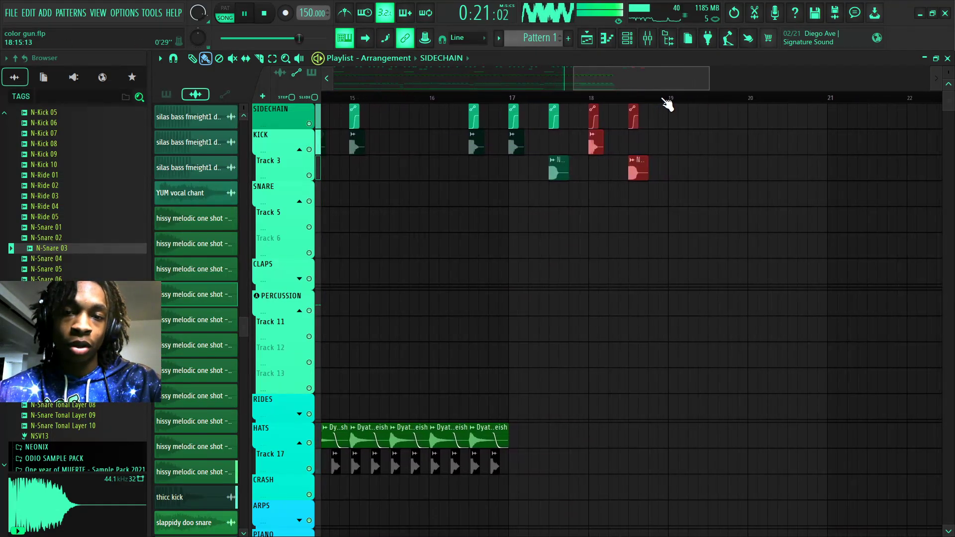
# Duplicate the kick, snare and sidechain clips of bars 17 and 18 into bars 19 and 20
pyautogui.scroll(3, 660, 95)
pyautogui.rightClick(674, 151)
pyautogui.moveTo(374, 110); pyautogui.dragTo(653, 174)
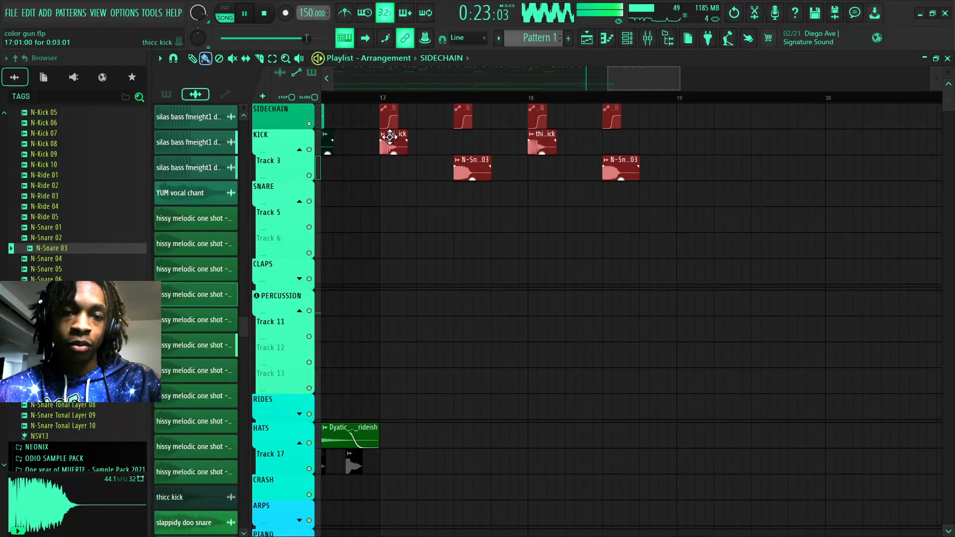
pyautogui.moveTo(389, 137); pyautogui.dragTo(688, 122)
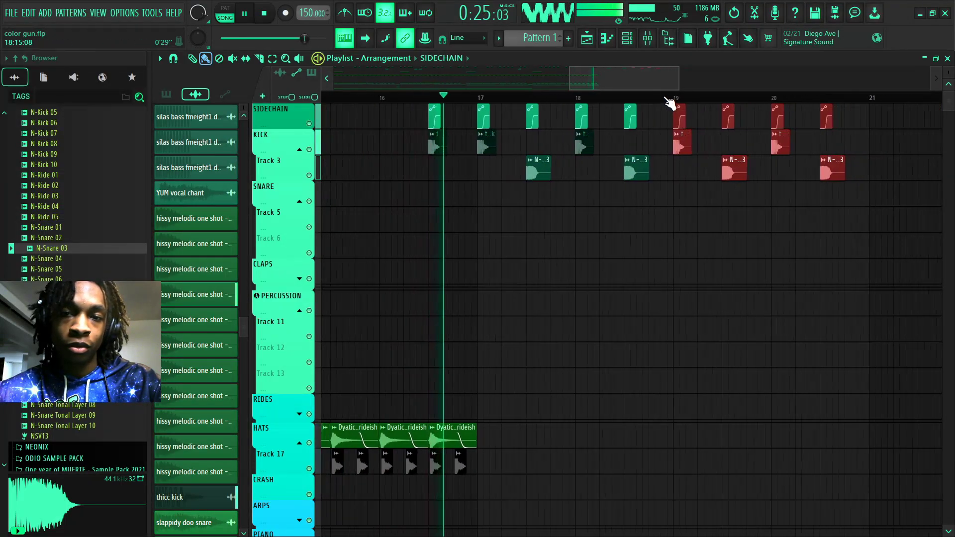
pyautogui.scroll(-2, 668, 101)
pyautogui.rightClick(646, 211)
# Save the project while listening to the new drum pattern from bar 17 through bar 20
pyautogui.scroll(-1, 610, 87)
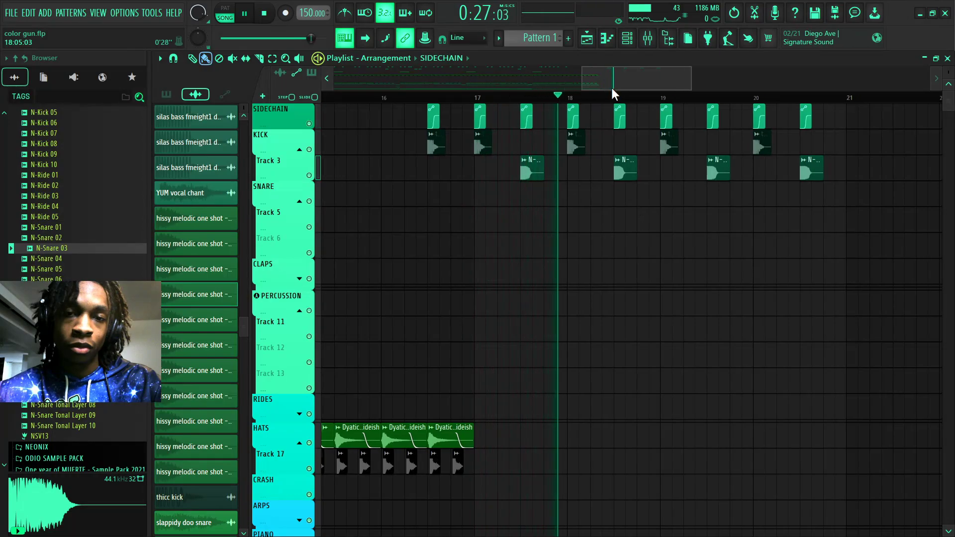
pyautogui.scroll(-2, 613, 98)
pyautogui.hotkey('ctrl', 's')
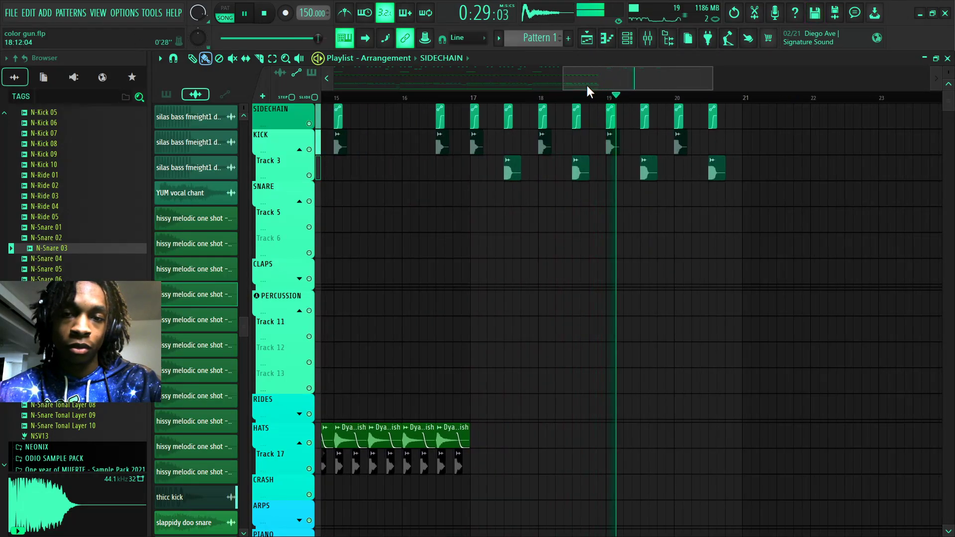
pyautogui.scroll(3, 485, 95)
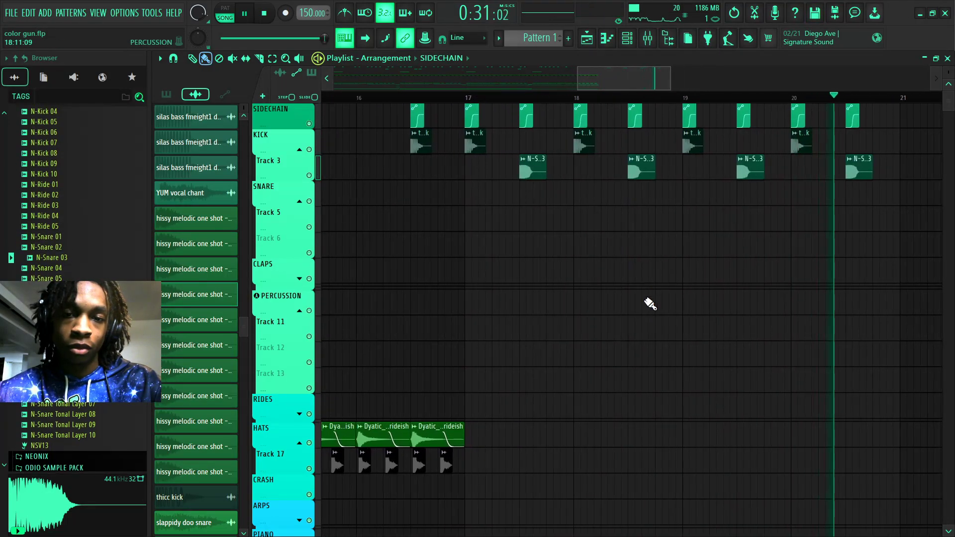
pyautogui.press('space')
# Add an extra thicc kick with its sidechain clip on the last quarter of bar 17 and replay the passage
pyautogui.scroll(-10, 640, 170)
pyautogui.scroll(10, 570, 392)
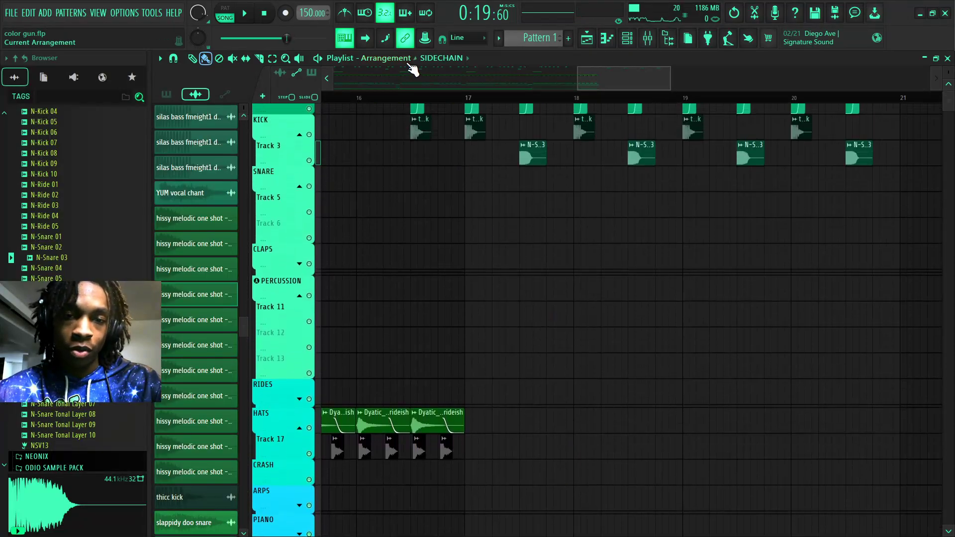
pyautogui.scroll(2, 504, 102)
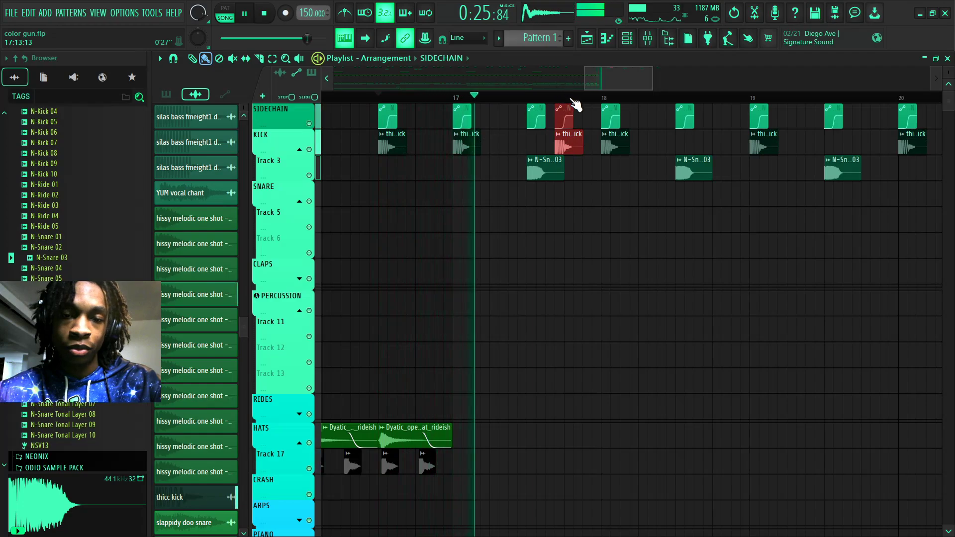
pyautogui.scroll(3, 577, 105)
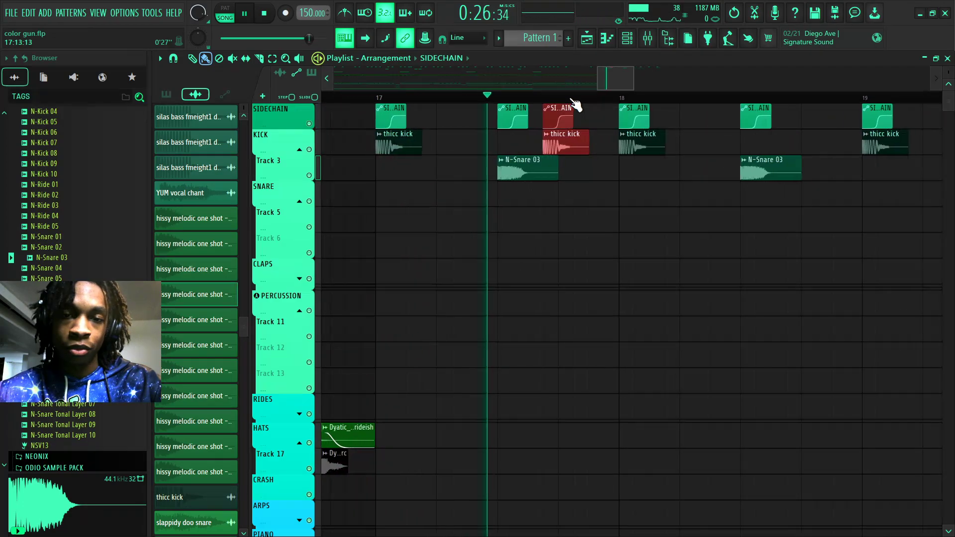
pyautogui.press('space')
pyautogui.press('space')
pyautogui.click(590, 134)
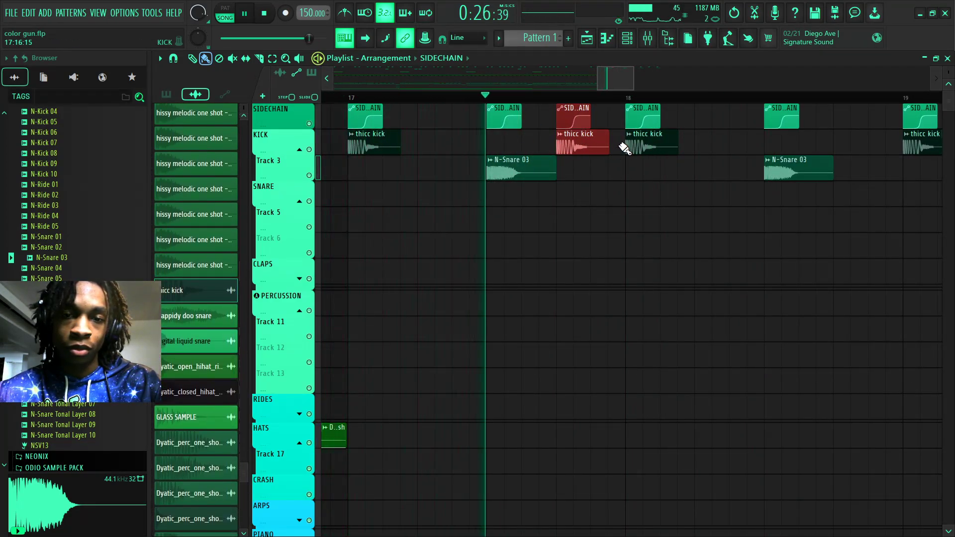
# Shift the bar 20 kick and sidechain clips an eighth of a bar later and copy them to the bar's last quarter
pyautogui.scroll(-2, 613, 104)
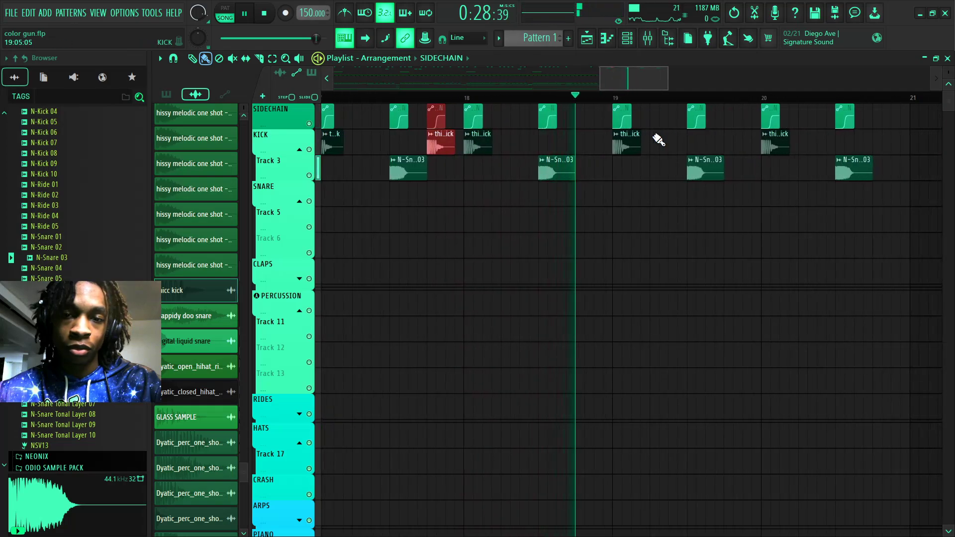
pyautogui.click(782, 132)
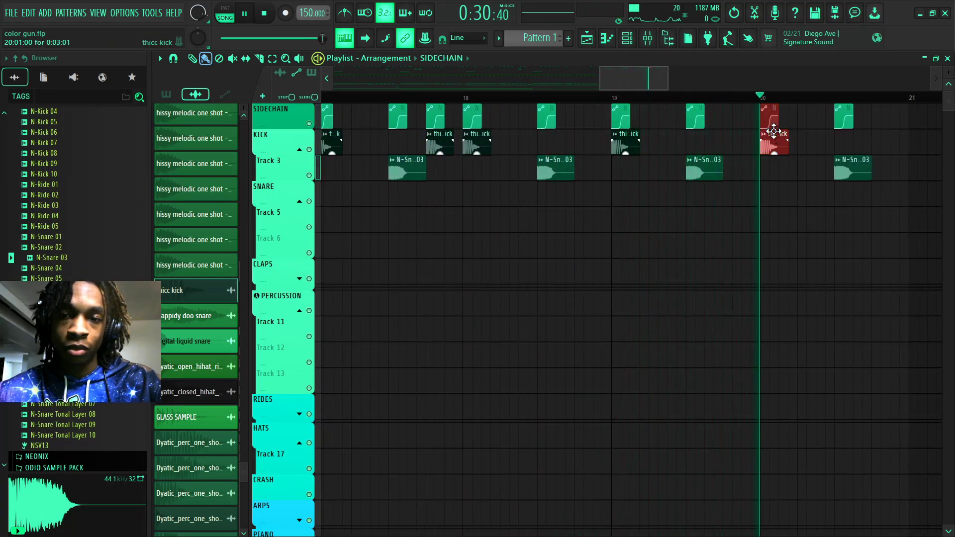
pyautogui.moveTo(773, 131); pyautogui.dragTo(792, 131)
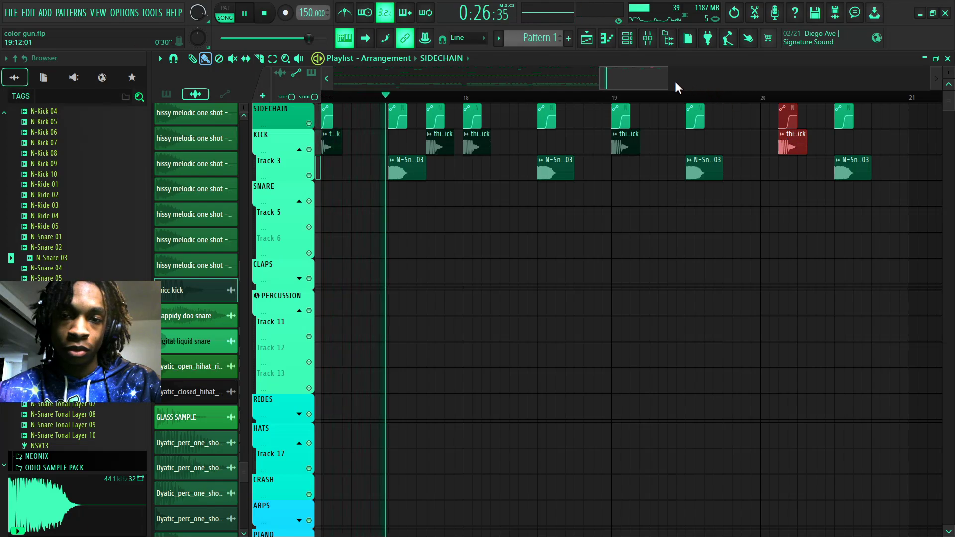
pyautogui.moveTo(652, 83); pyautogui.dragTo(693, 79)
pyautogui.keyDown('ctrl'); pyautogui.click(623, 289); pyautogui.keyUp('ctrl')
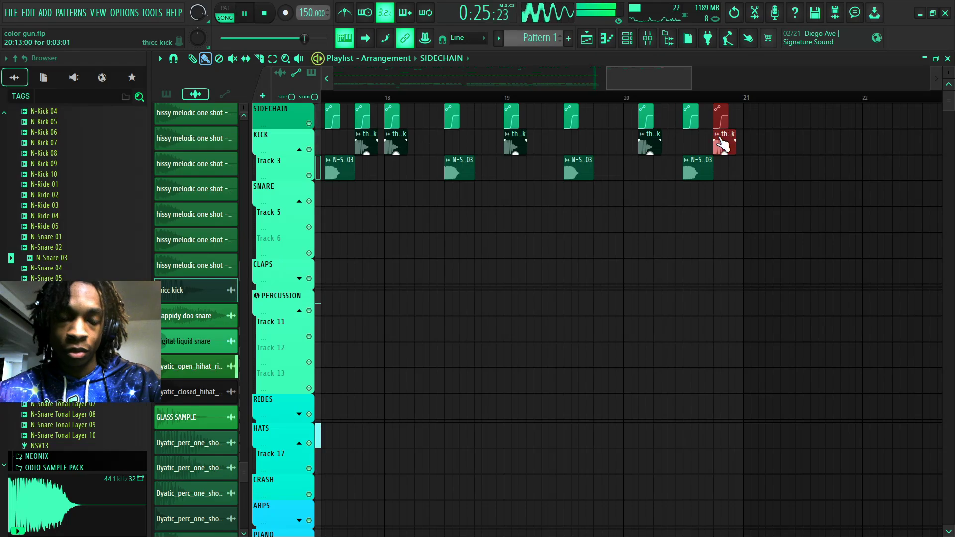
# Listen to the revised drums through bar 20 and review the hat, percussion and bass tracks alongside them
pyautogui.scroll(-3, 640, 88)
pyautogui.moveTo(640, 88); pyautogui.dragTo(622, 86)
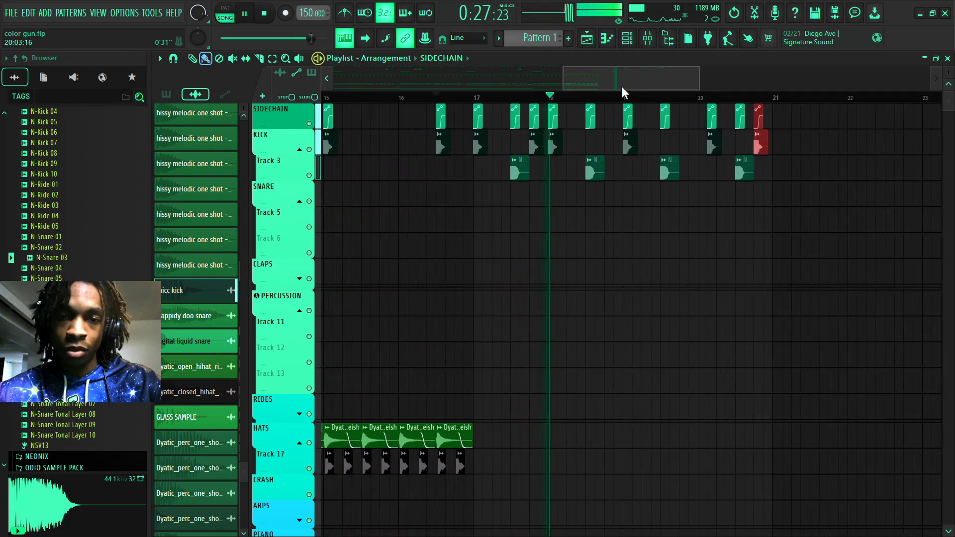
pyautogui.scroll(-3, 577, 241)
pyautogui.scroll(-3, 607, 102)
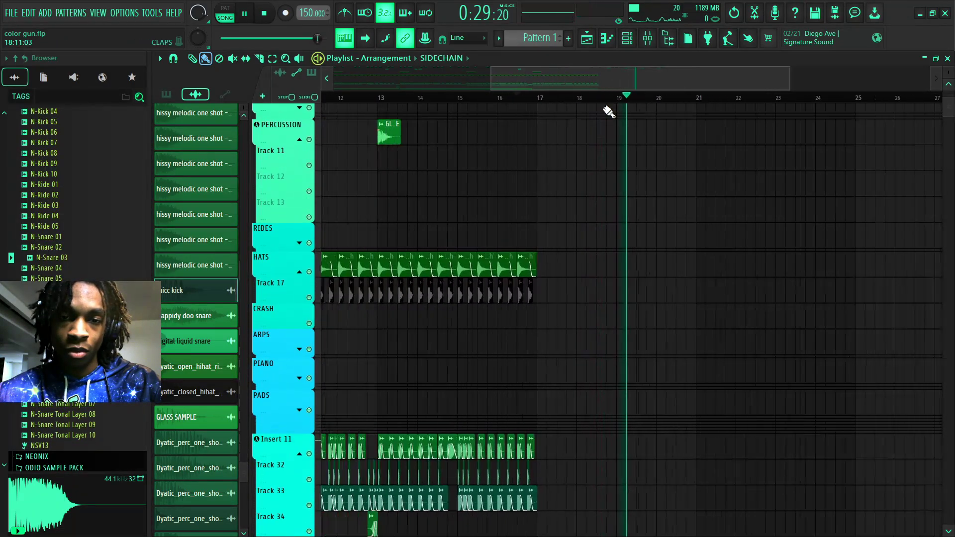
pyautogui.scroll(4, 673, 283)
pyautogui.scroll(3, 676, 286)
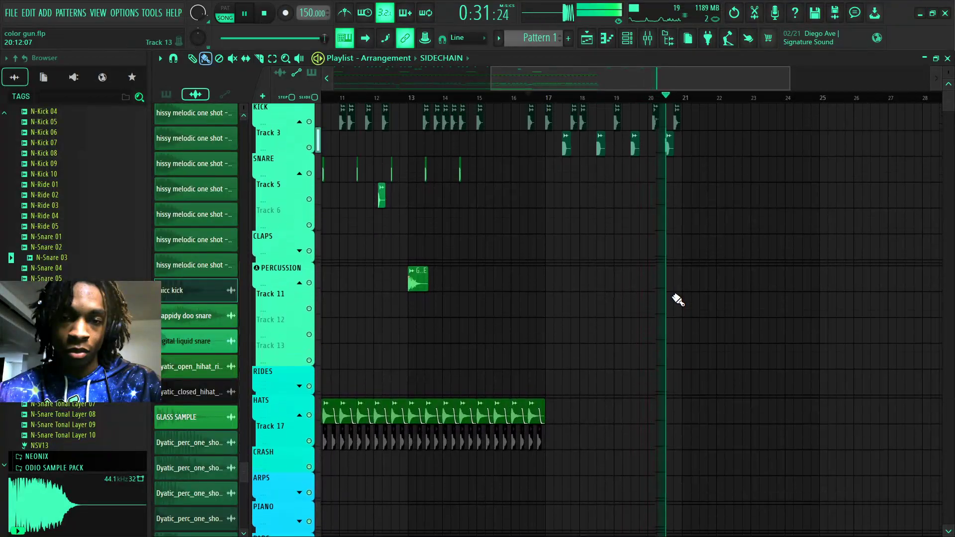
pyautogui.press('space')
# Select bars 17 through 20 as the time range and drag a copy of the bar 13 GLASS SAMPLE clip forward
pyautogui.scroll(-3, 530, 138)
pyautogui.moveTo(550, 94); pyautogui.dragTo(682, 128)
pyautogui.scroll(-1, 366, 170)
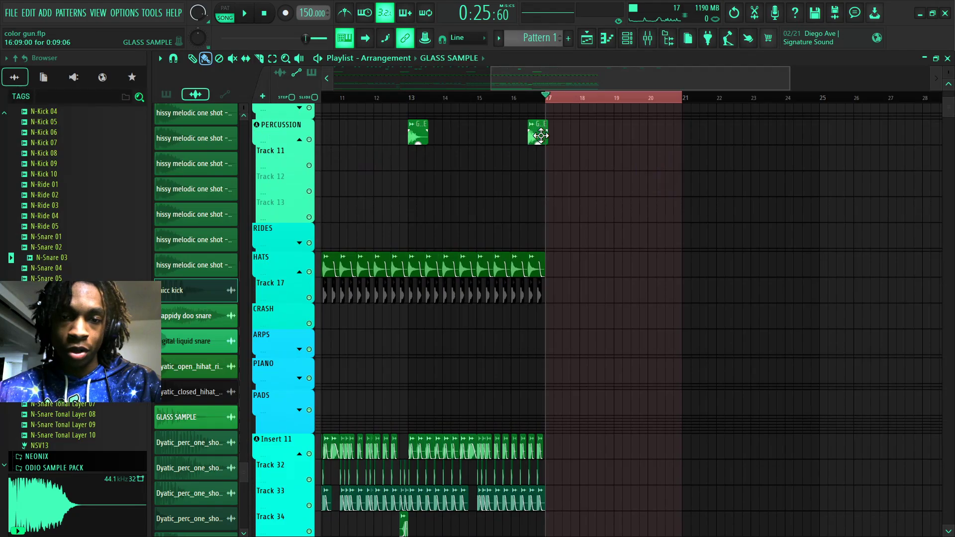
# Duplicate the final SHARKS, Track 32, silas bass and hissy melodic clips of bar 16 into the start of bar 17
pyautogui.scroll(-5, 697, 229)
pyautogui.scroll(4, 500, 80)
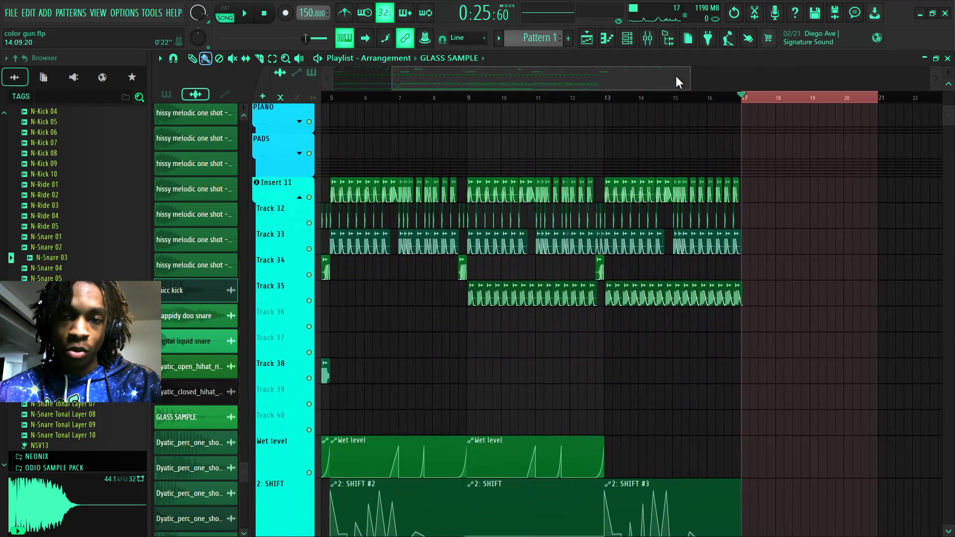
pyautogui.scroll(-3, 673, 76)
pyautogui.scroll(6, 563, 99)
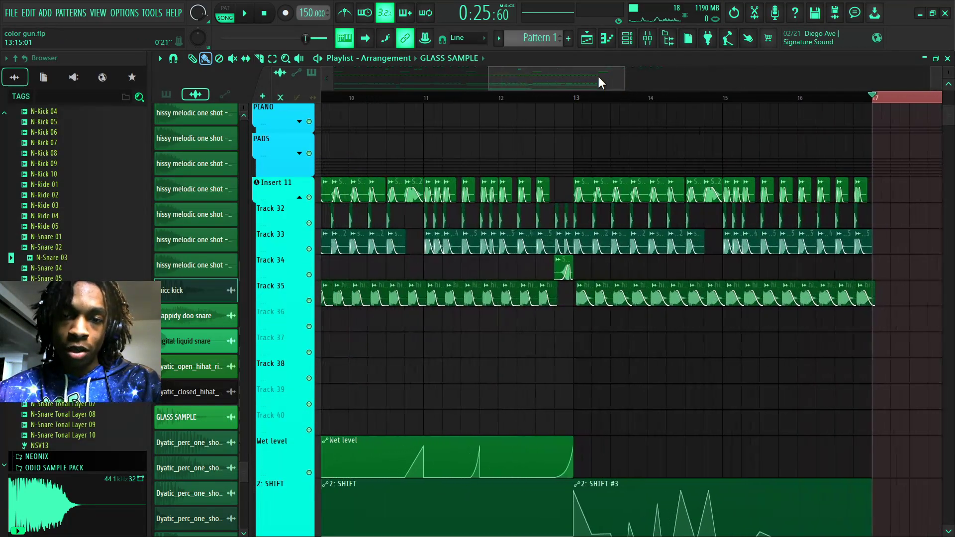
pyautogui.scroll(4, 629, 107)
pyautogui.click(496, 254)
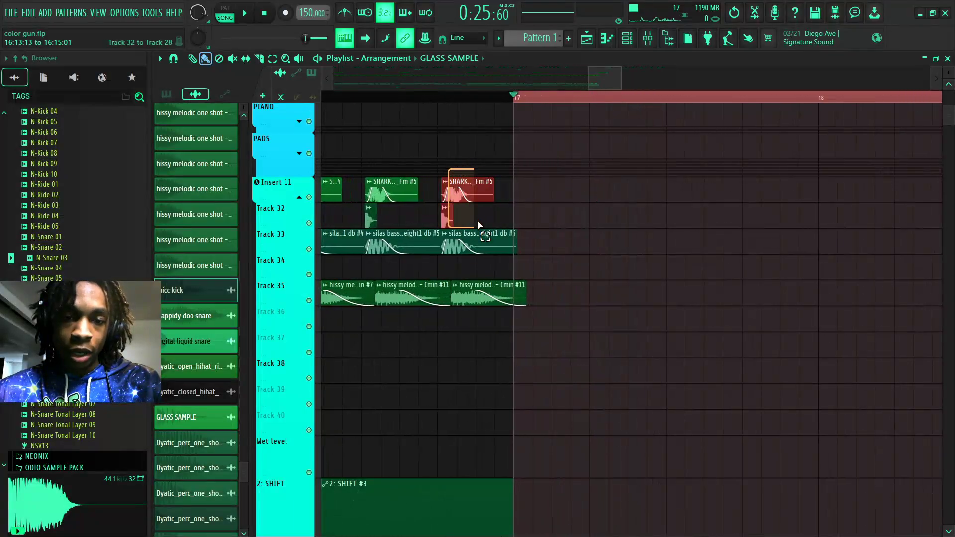
pyautogui.moveTo(454, 169); pyautogui.dragTo(534, 292)
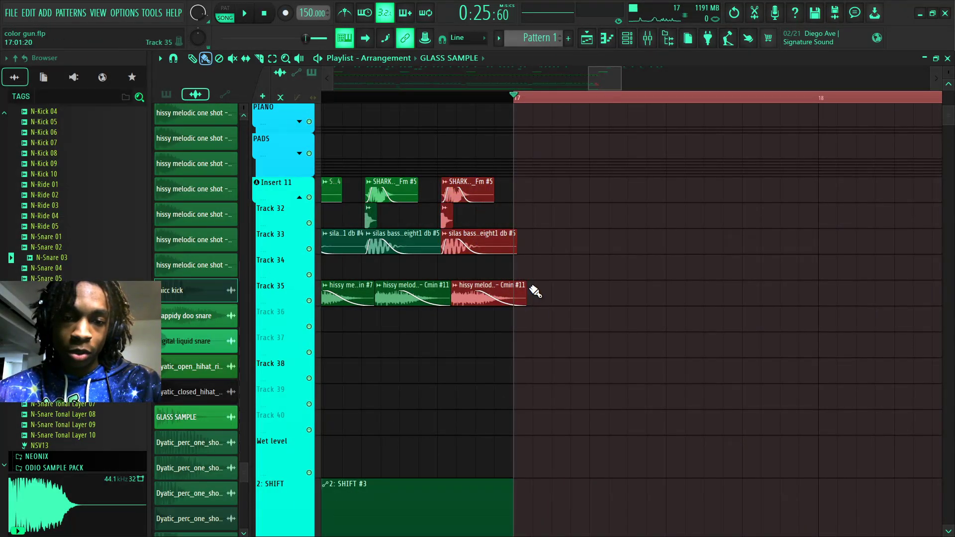
pyautogui.hotkey('ctrl', 'b')
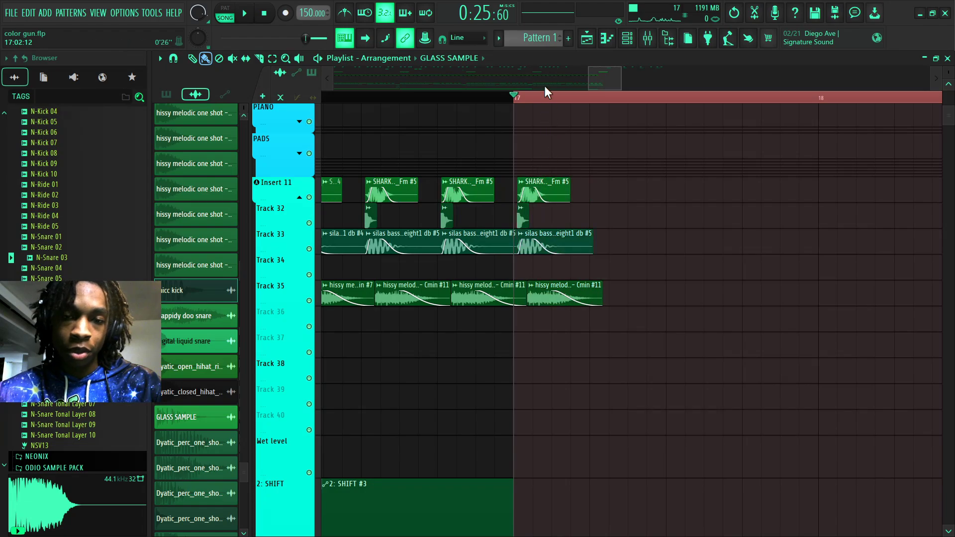
# Trim the hissy melodic clip from bar 16 on Track 35 so it ends at bar 17, and play it back
pyautogui.scroll(5, 577, 106)
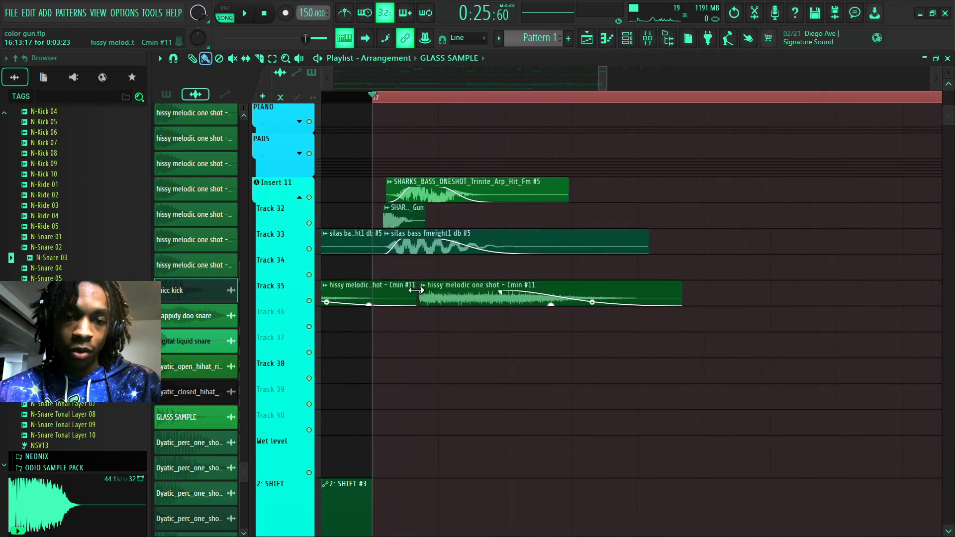
pyautogui.moveTo(418, 289); pyautogui.dragTo(373, 289)
pyautogui.press('space')
pyautogui.press('space')
pyautogui.press('space')
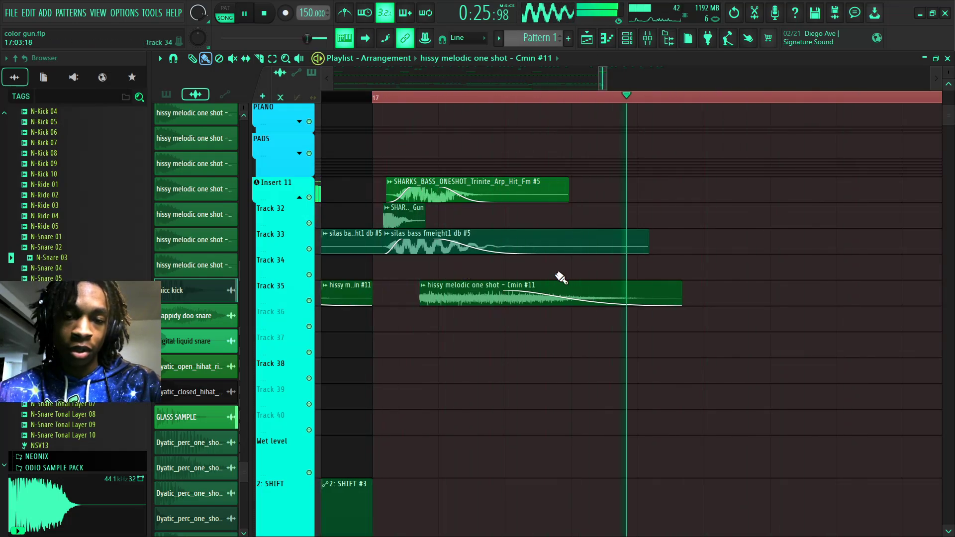
# Shorten the hissy melodic clip in bar 17 from its end and nudge it slightly later, checking by playback
pyautogui.press('space')
pyautogui.moveTo(692, 291); pyautogui.dragTo(628, 289)
pyautogui.press('space')
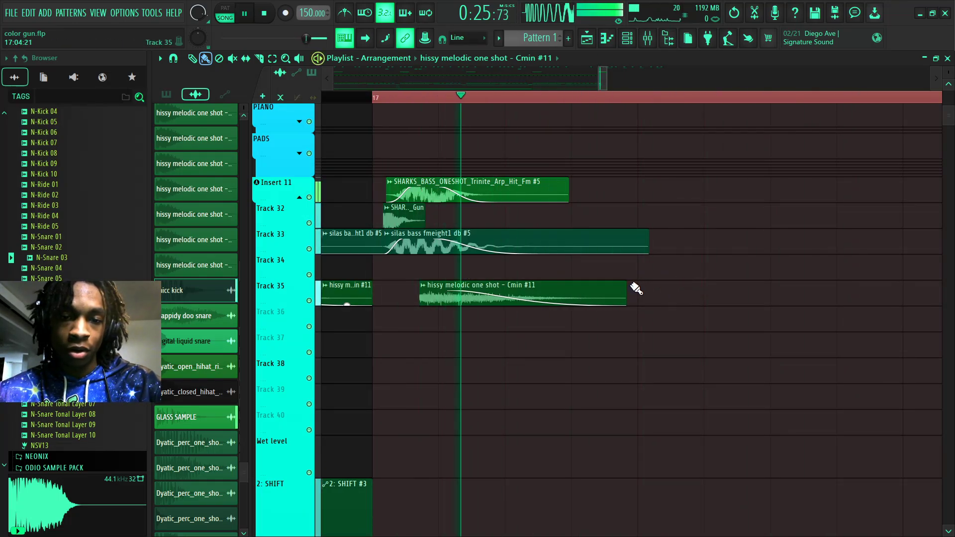
pyautogui.press('space')
pyautogui.moveTo(441, 286); pyautogui.dragTo(454, 284)
pyautogui.press('space')
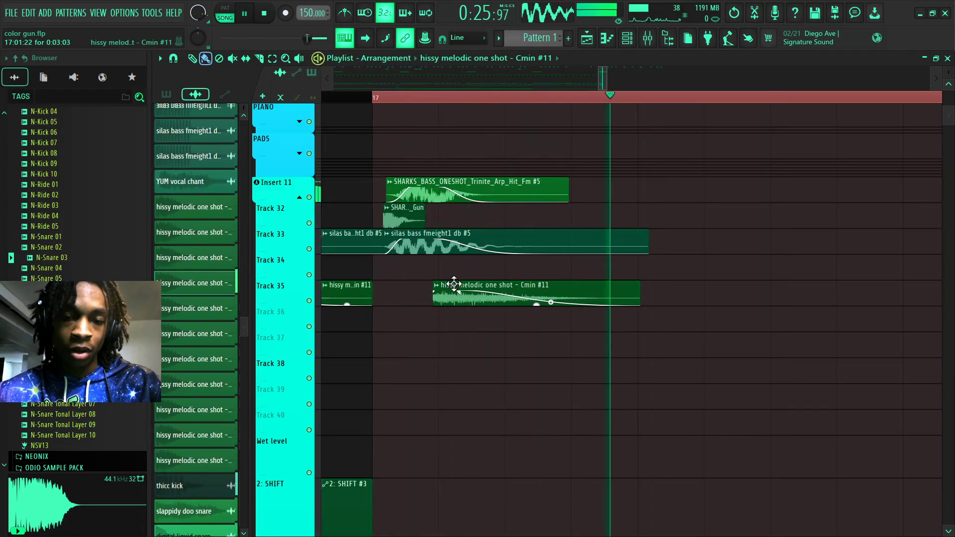
pyautogui.press('space')
pyautogui.press('space')
# Steepen the fade-out of the silas bass clip at the start of bar 17 and listen to it
pyautogui.moveTo(389, 182); pyautogui.dragTo(568, 287)
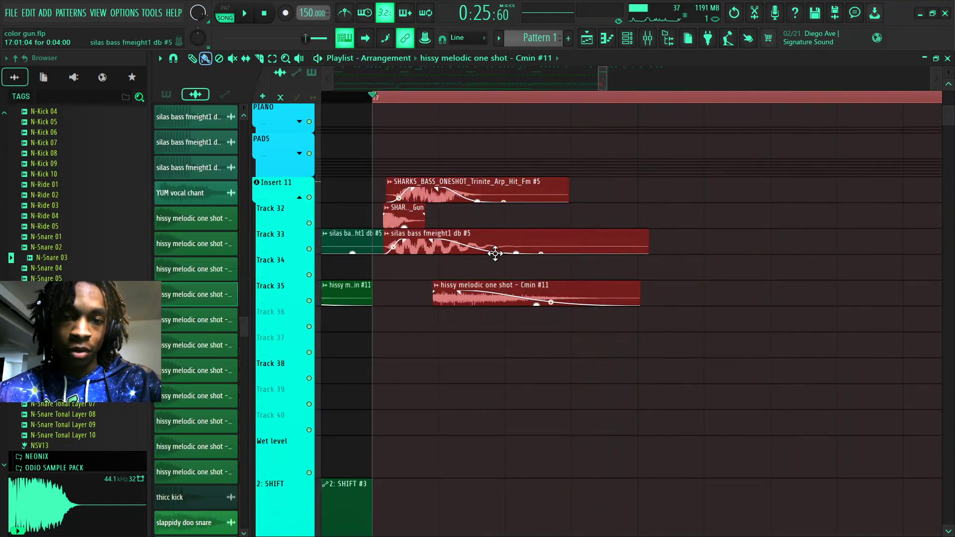
pyautogui.click(500, 264)
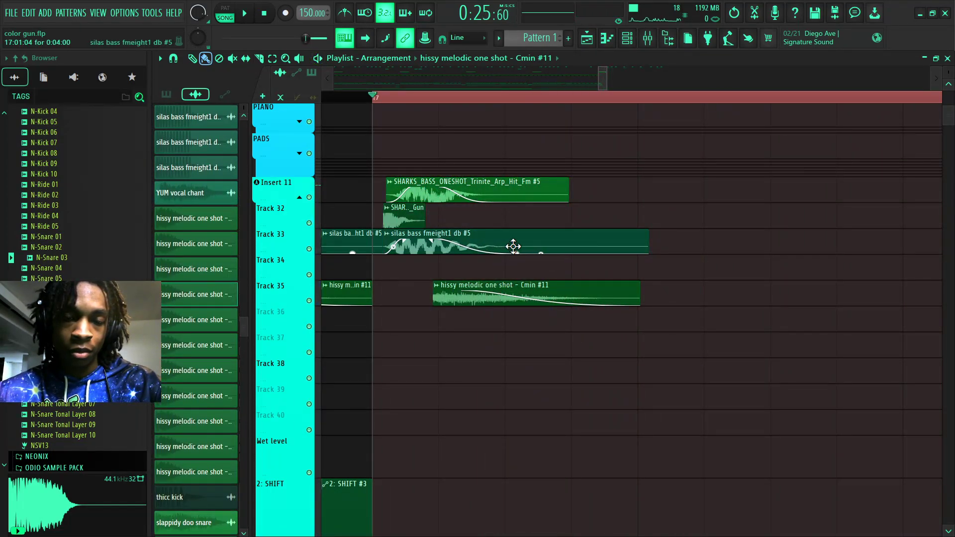
pyautogui.moveTo(513, 246); pyautogui.dragTo(438, 250)
pyautogui.press('space')
pyautogui.press('space')
pyautogui.press('space')
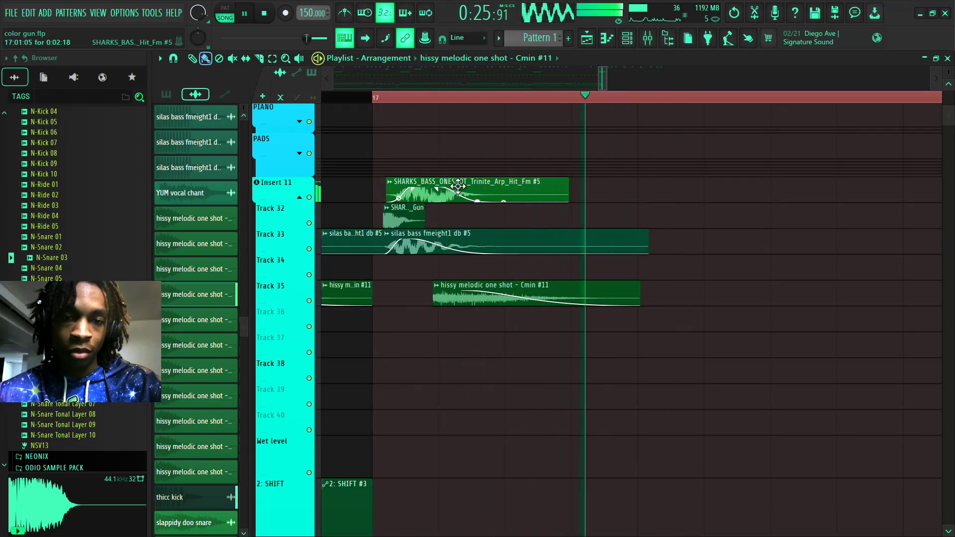
# Steepen the fade-out of the SHARKS bass clip in bar 17 and try placing the clip later in the bar
pyautogui.press('space')
pyautogui.moveTo(444, 189)
pyautogui.mouseDown()
pyautogui.moveTo(409, 187)
pyautogui.moveTo(561, 181)
pyautogui.mouseUp()
pyautogui.press('space')
pyautogui.press('space')
pyautogui.press('space')
pyautogui.press('space')
pyautogui.press('space')
pyautogui.press('space')
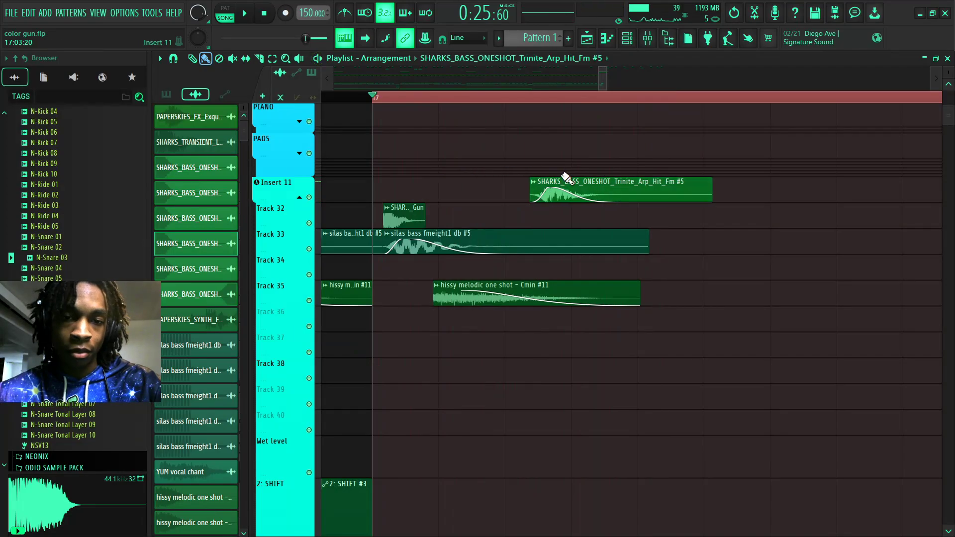
# Play the shifted SHARKS clip and undo its moves within bar 17
pyautogui.press('space')
pyautogui.press('space')
pyautogui.hotkey('ctrl', 'z')
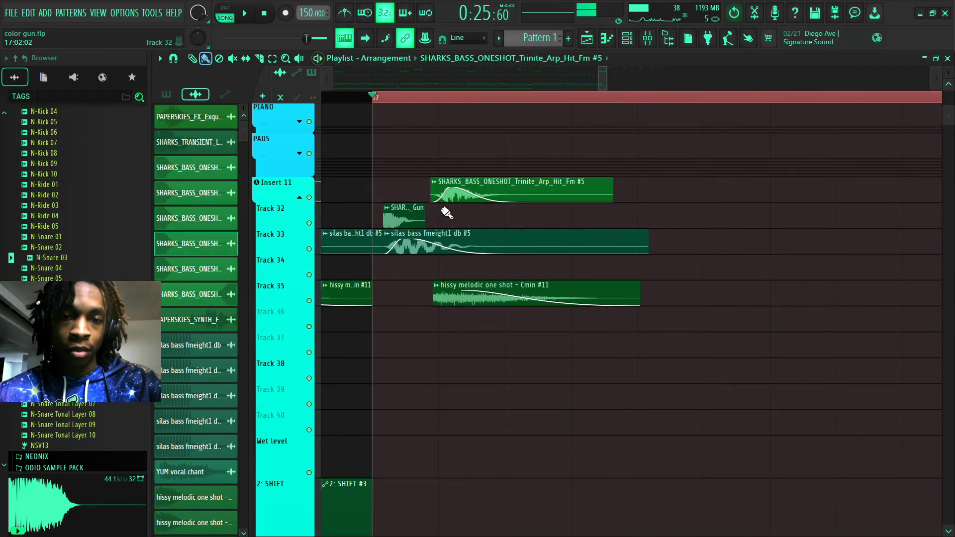
pyautogui.hotkey('ctrl', 'z')
# Duplicate the Track 32 gun transient half a beat later in bar 17 and try copying the bass layers with it
pyautogui.moveTo(458, 215); pyautogui.dragTo(525, 212)
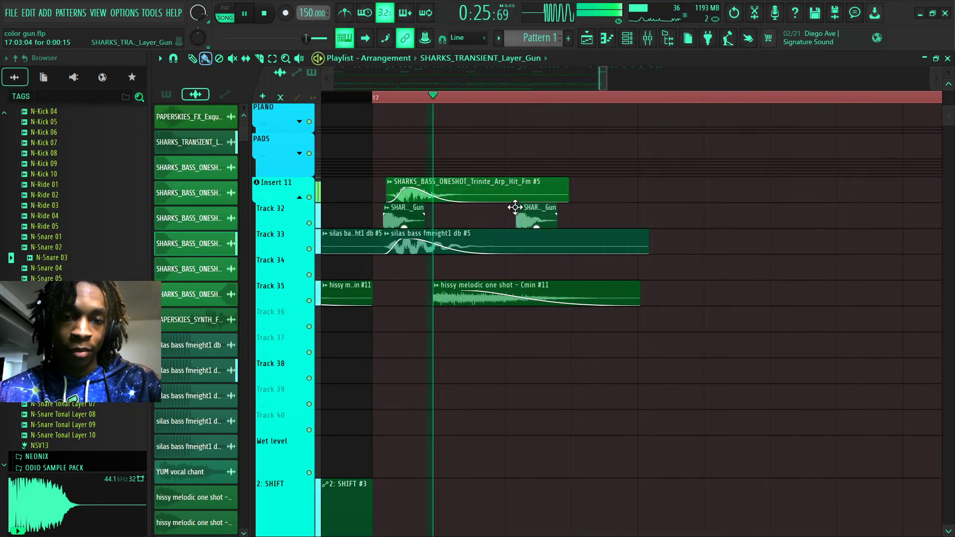
pyautogui.moveTo(392, 171); pyautogui.dragTo(538, 293)
pyautogui.press('space')
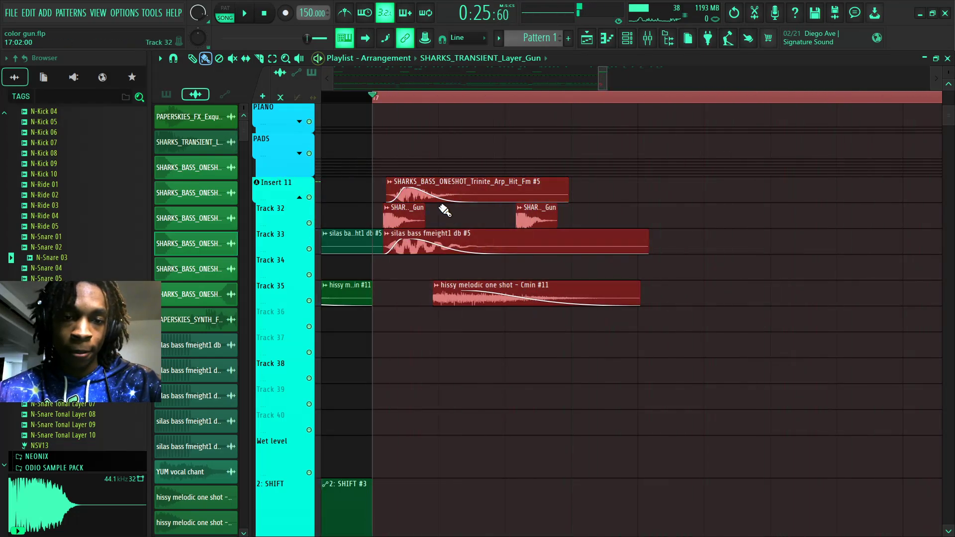
pyautogui.moveTo(584, 192); pyautogui.dragTo(654, 199)
pyautogui.hotkey('ctrl', 'z')
# Copy all bar 17 bass layers one beat later, delete the copied group's second gun transient, and listen
pyautogui.moveTo(420, 171); pyautogui.dragTo(561, 293)
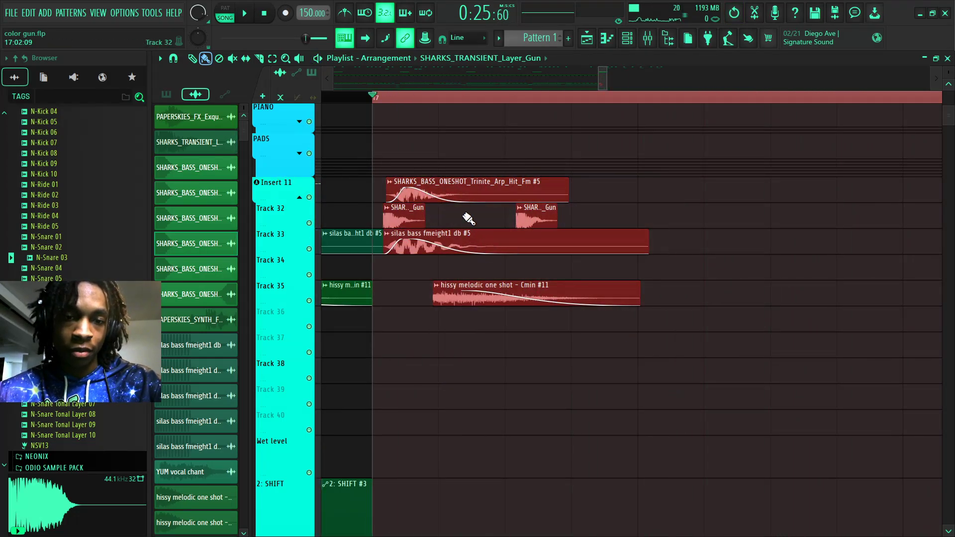
pyautogui.moveTo(455, 186); pyautogui.dragTo(705, 254)
pyautogui.press('space')
pyautogui.rightClick(809, 217)
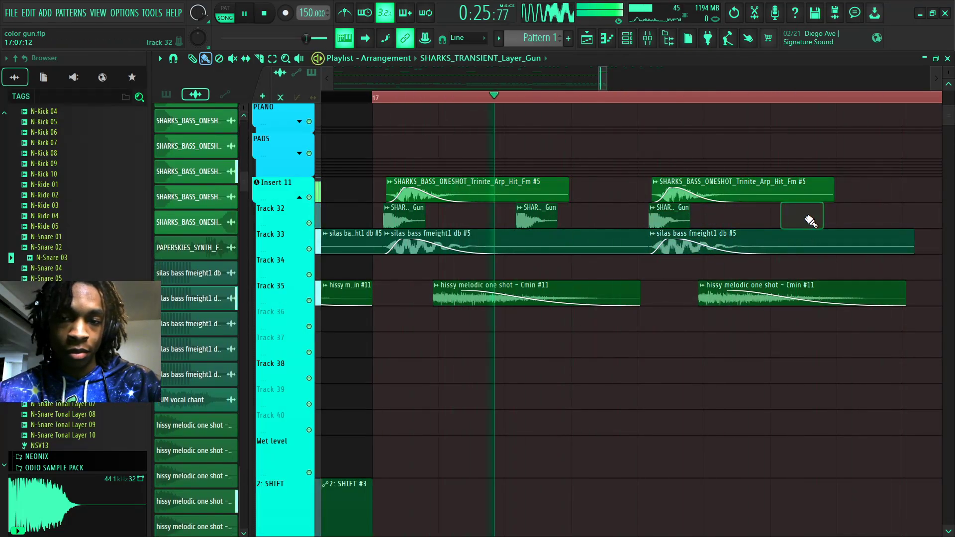
pyautogui.press('space')
pyautogui.press('space')
pyautogui.scroll(-2, 625, 110)
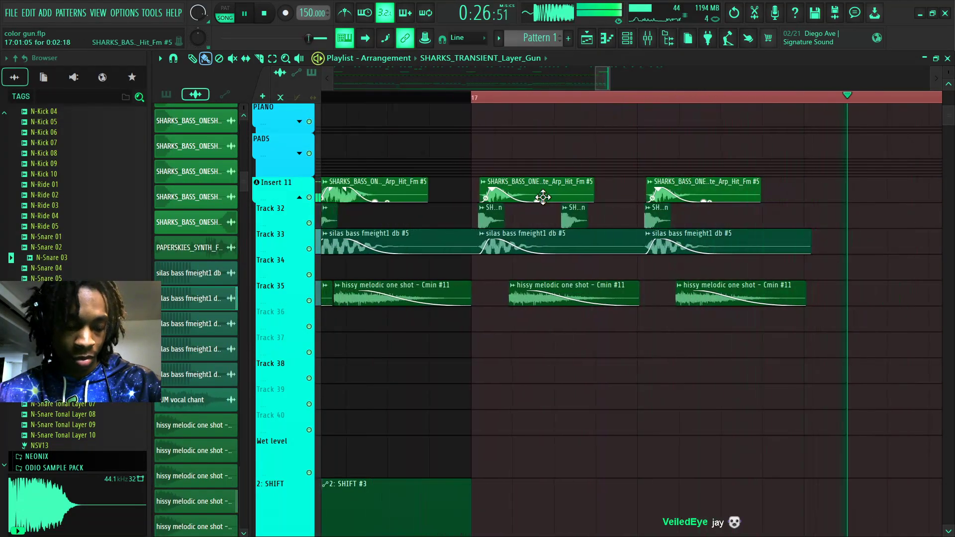
pyautogui.press('space')
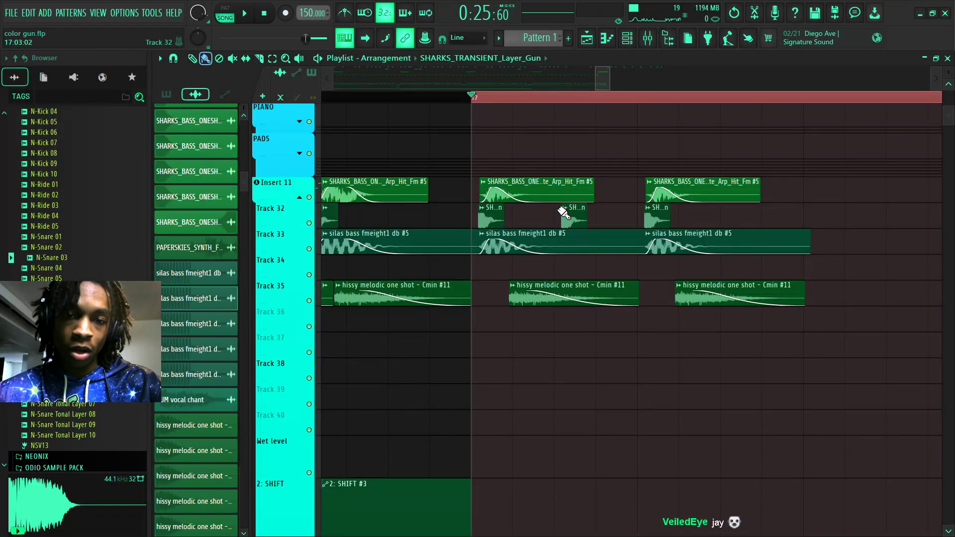
# Set the playback start to late bar 16 and remove the extra gun transient between the two bar 17 bass hits
pyautogui.scroll(-2, 634, 99)
pyautogui.press('space')
pyautogui.moveTo(605, 86); pyautogui.dragTo(609, 86)
pyautogui.click(368, 97)
# Move the second group of bass layers in bar 17 one sixteenth of a bar later and play it back
pyautogui.moveTo(533, 168); pyautogui.dragTo(666, 322)
pyautogui.press('space')
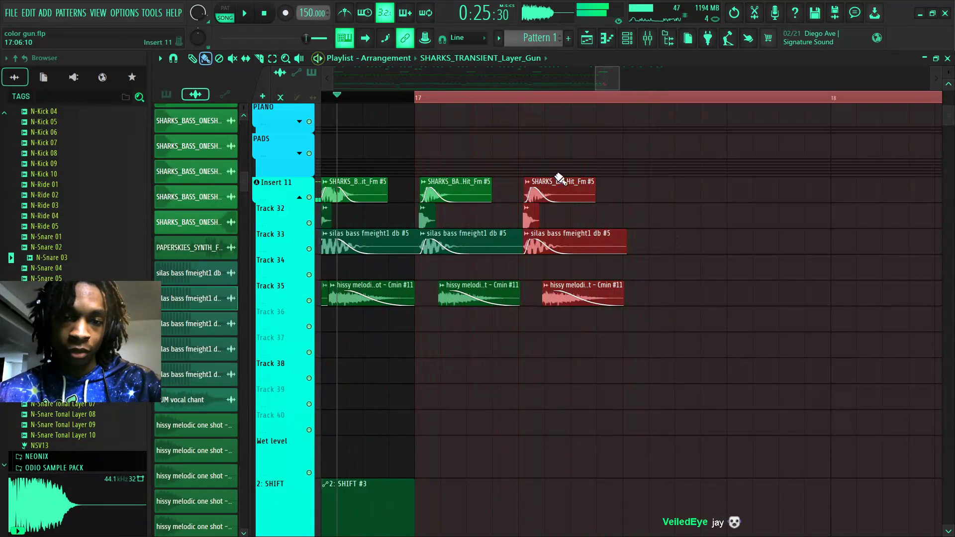
pyautogui.press('space')
pyautogui.click(596, 172)
pyautogui.moveTo(571, 180); pyautogui.dragTo(676, 318)
pyautogui.press('space')
pyautogui.moveTo(634, 222); pyautogui.dragTo(635, 259)
pyautogui.press('space')
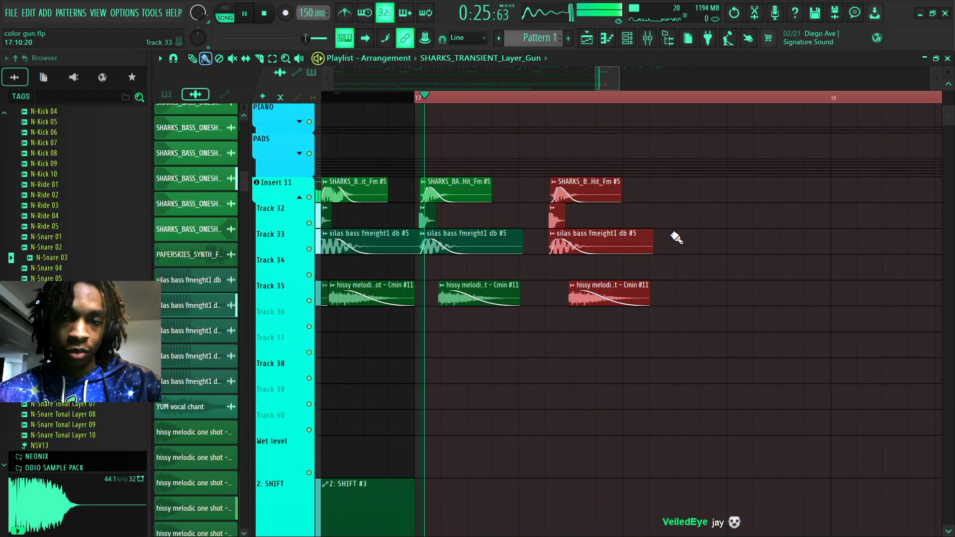
# Delete the drum hit on the third beat of bar 17 and replay the section
pyautogui.scroll(8, 675, 237)
pyautogui.press('space')
pyautogui.rightClick(650, 166)
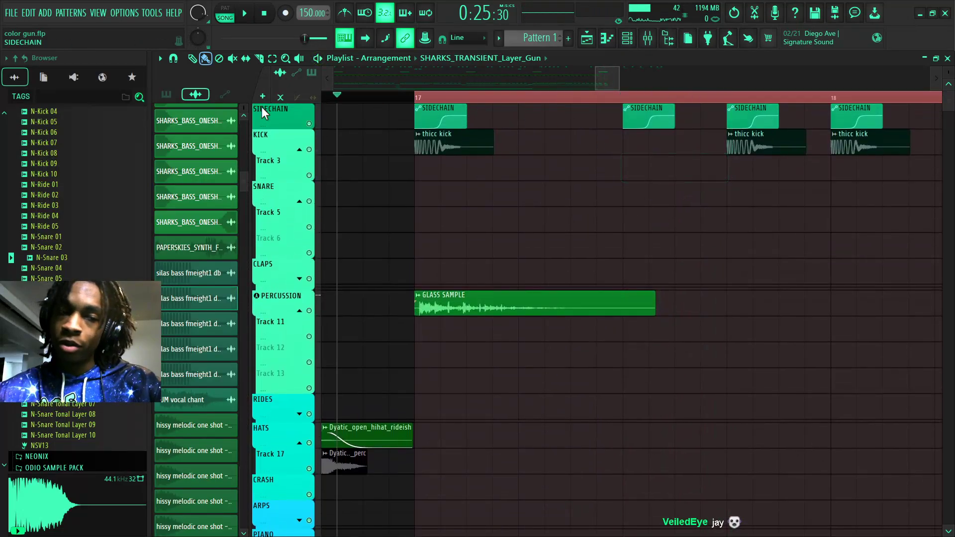
pyautogui.scroll(6, 50, 252)
pyautogui.press('space')
pyautogui.scroll(-2, 51, 289)
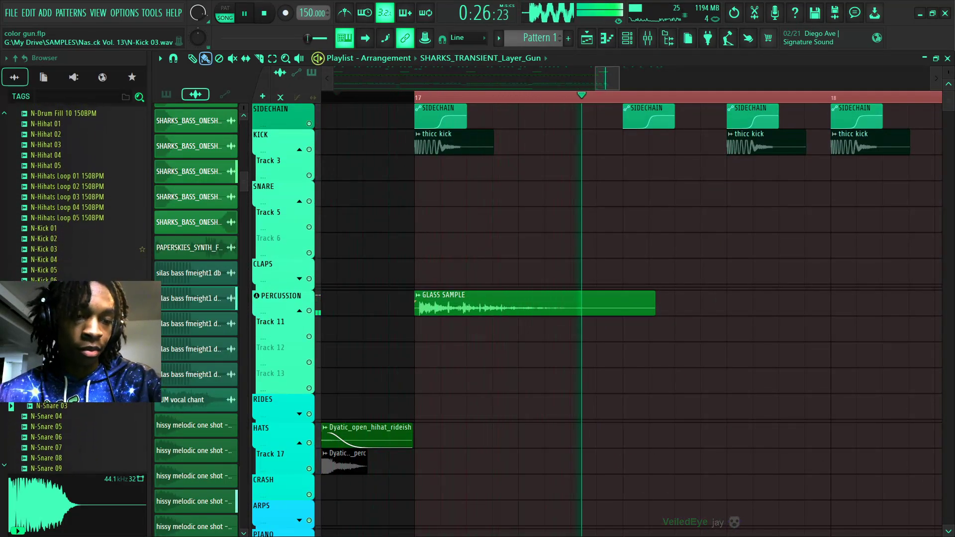
pyautogui.press('space')
# Browse the Nasko Patreon sample packs for a replacement hit and audition N-Clap Foley 02 and 03 from Vol. 11
pyautogui.scroll(6, 51, 288)
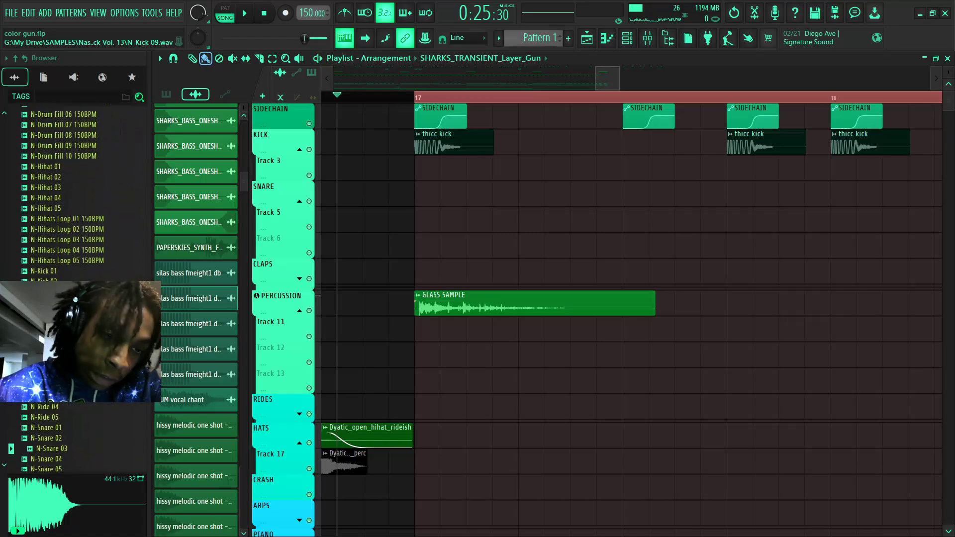
pyautogui.scroll(20, 83, 174)
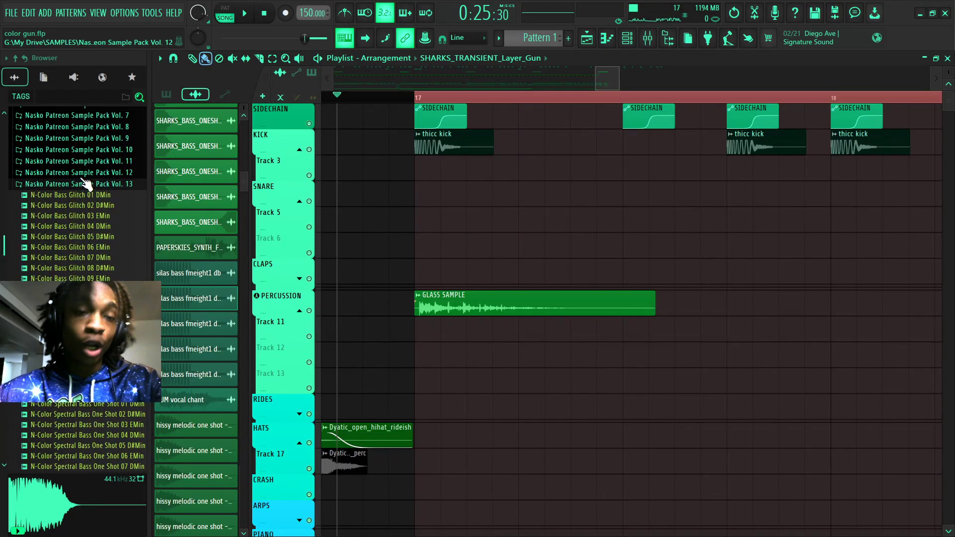
pyautogui.scroll(-15, 87, 183)
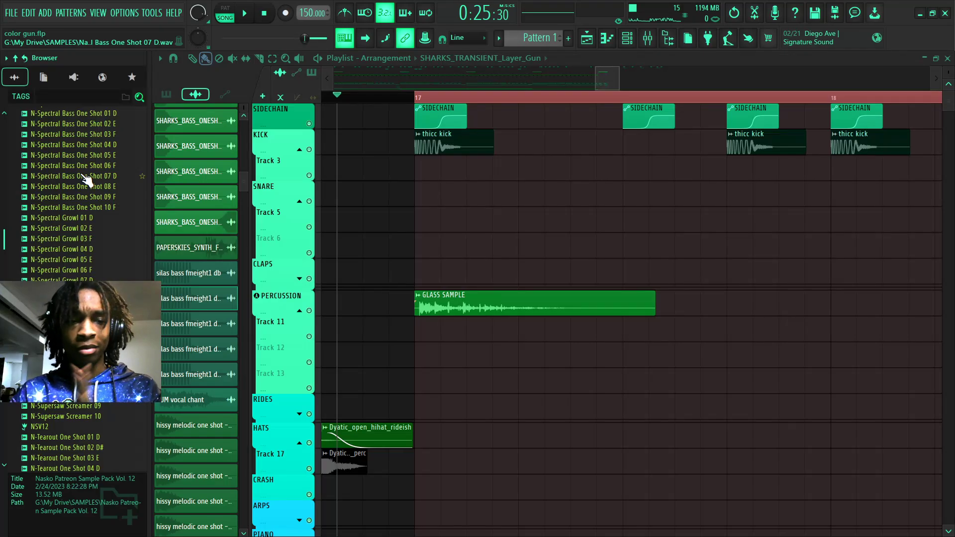
pyautogui.scroll(10, 78, 177)
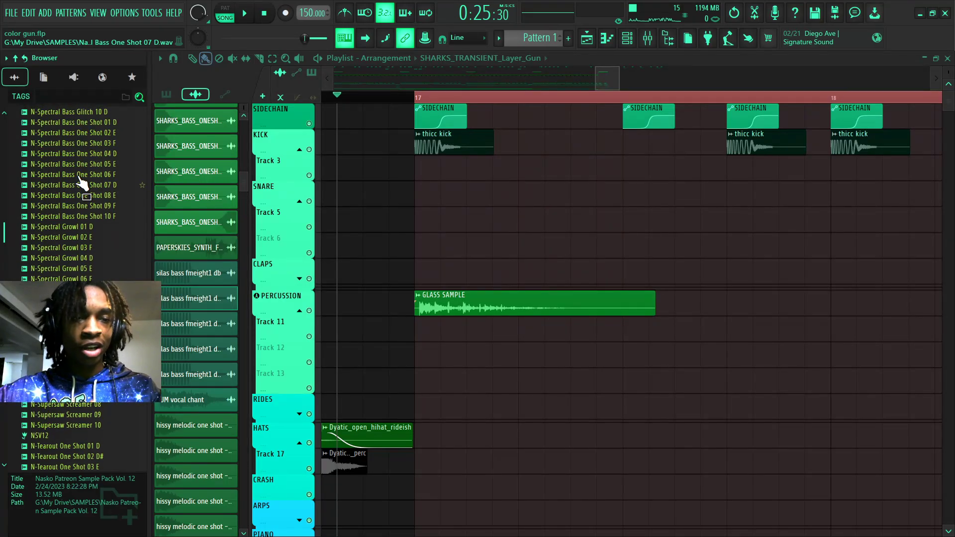
pyautogui.click(116, 225)
pyautogui.scroll(-3, 116, 238)
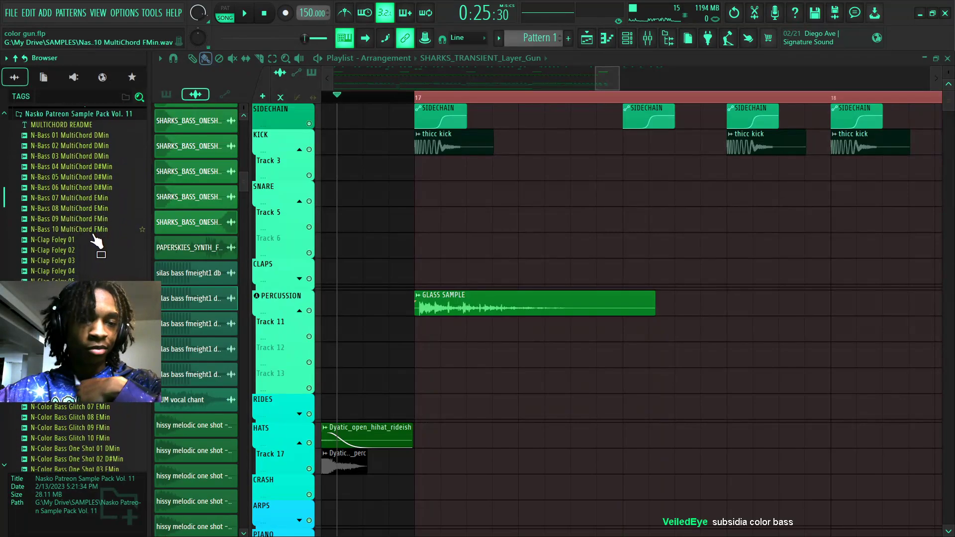
pyautogui.click(70, 248)
pyautogui.click(69, 259)
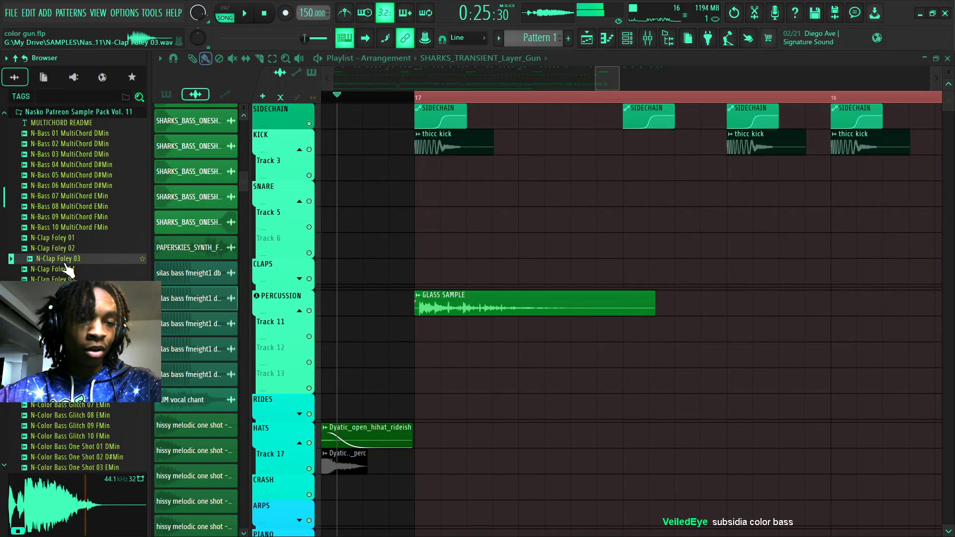
# Place N-Clap Foley 03 on Track 3 at the third beat of bar 17, layer a thicc kick above it, and listen
pyautogui.moveTo(613, 177); pyautogui.dragTo(616, 177)
pyautogui.press('space')
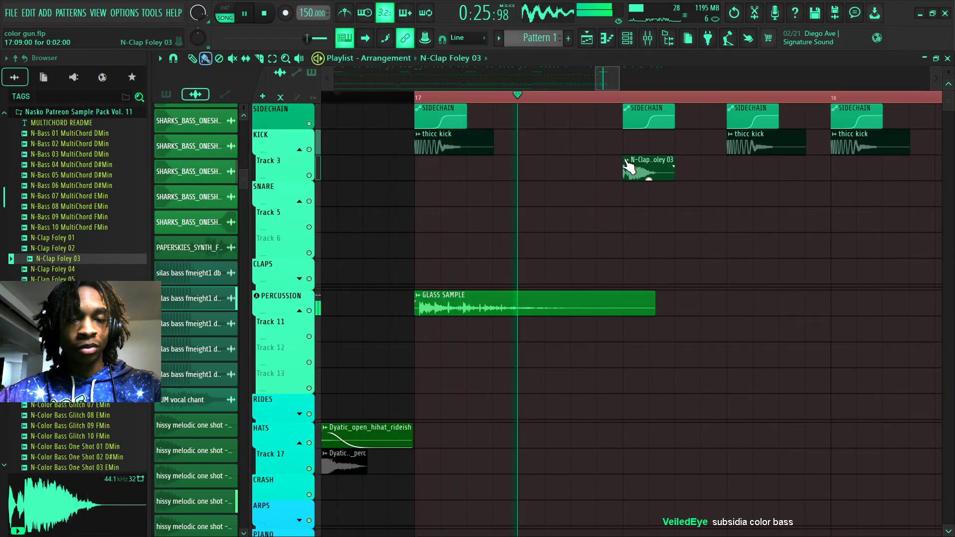
pyautogui.press('space')
pyautogui.press('space')
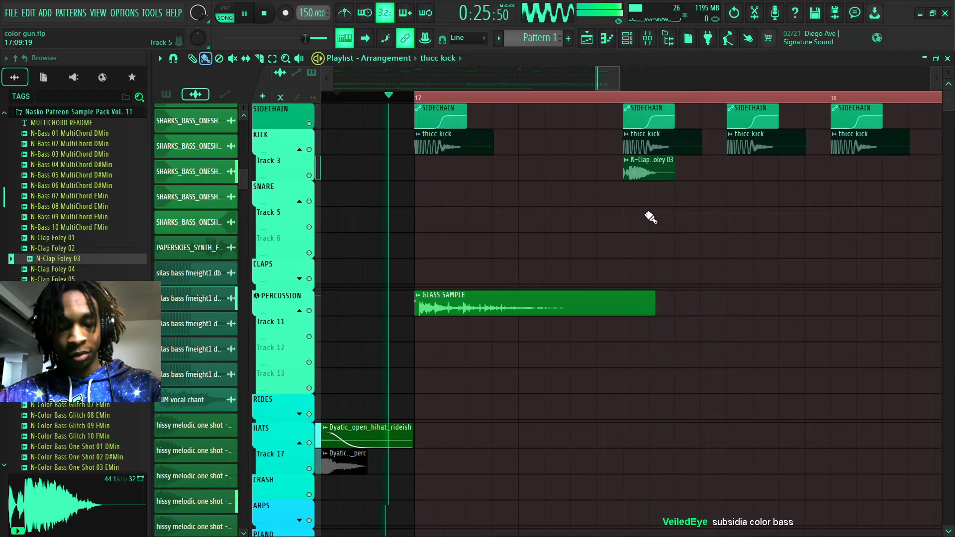
pyautogui.scroll(-5, 650, 214)
pyautogui.press('space')
# Copy the second bass hit group five sixteenths of a bar later in bar 17 and play it
pyautogui.scroll(-3, 716, 226)
pyautogui.moveTo(538, 221); pyautogui.dragTo(682, 423)
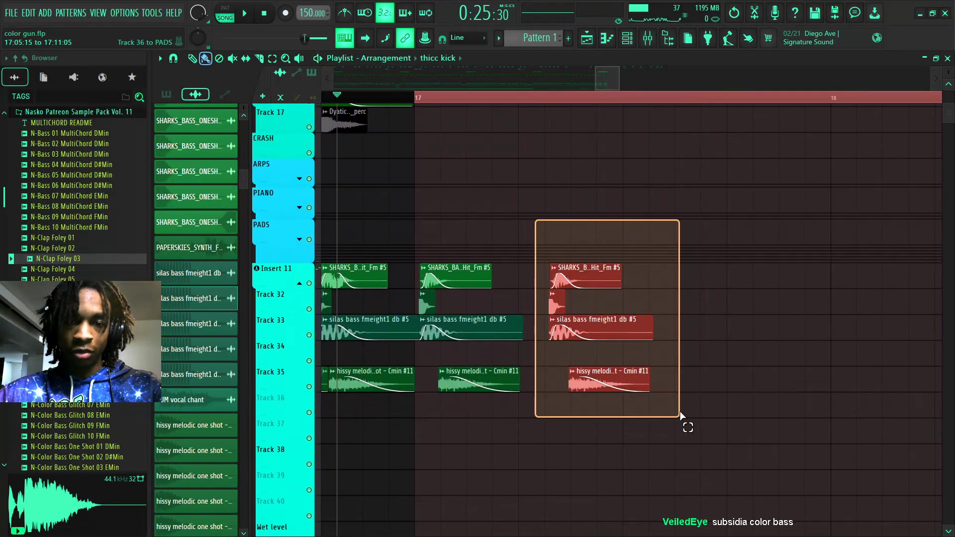
pyautogui.moveTo(591, 269); pyautogui.dragTo(734, 272)
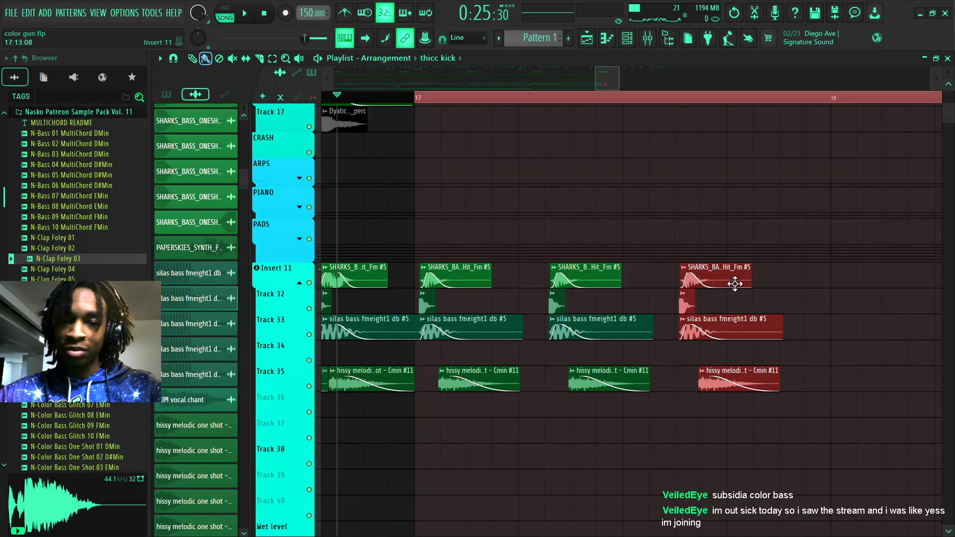
pyautogui.press('space')
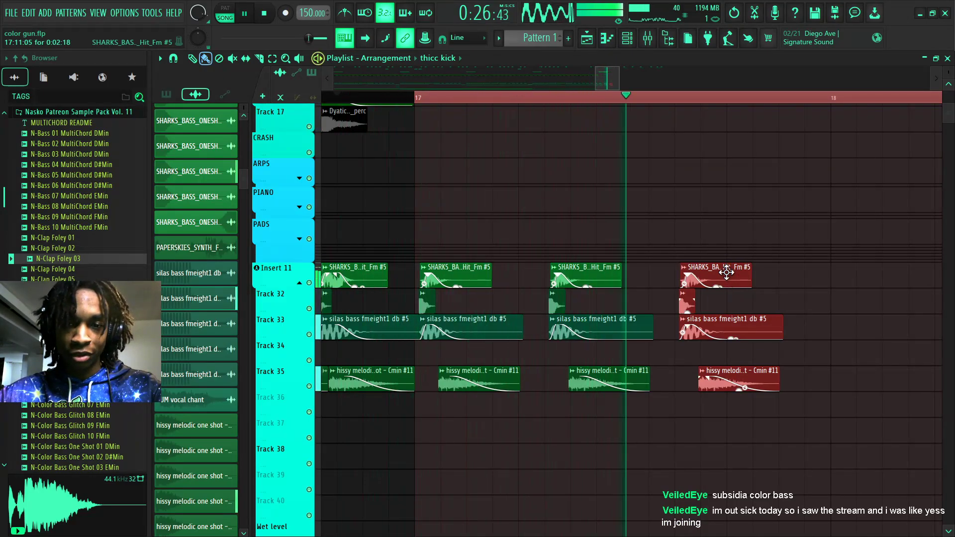
pyautogui.press('space')
# Add another copy of the bass layers around the third beat of bar 17, between the last two groups, and listen
pyautogui.moveTo(735, 282); pyautogui.dragTo(714, 275)
pyautogui.press('space')
pyautogui.press('space')
pyautogui.press('space')
pyautogui.press('space')
pyautogui.press('space')
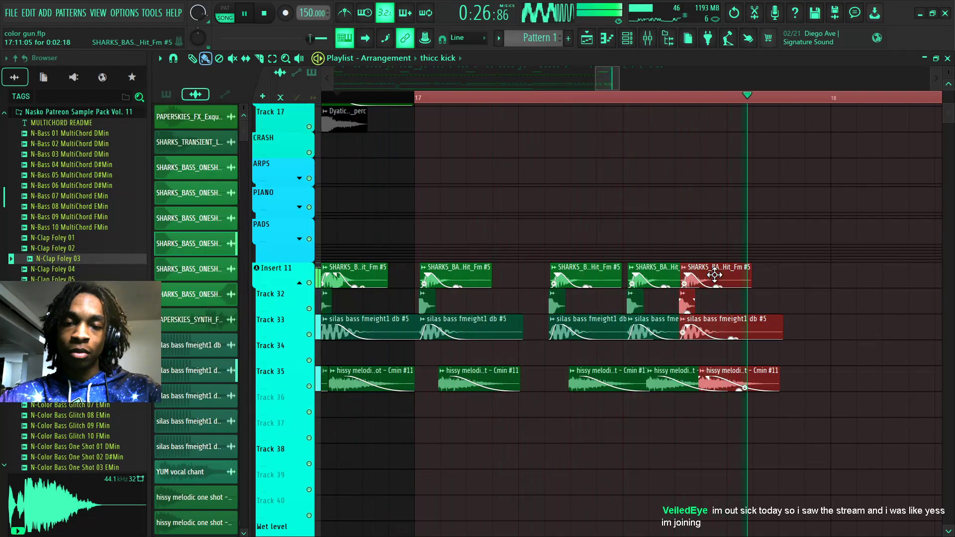
pyautogui.press('space')
# Select the four hissy melodic clips in bar 17 on Track 35 and steepen their fade-outs
pyautogui.moveTo(691, 352); pyautogui.dragTo(747, 394)
pyautogui.press('space')
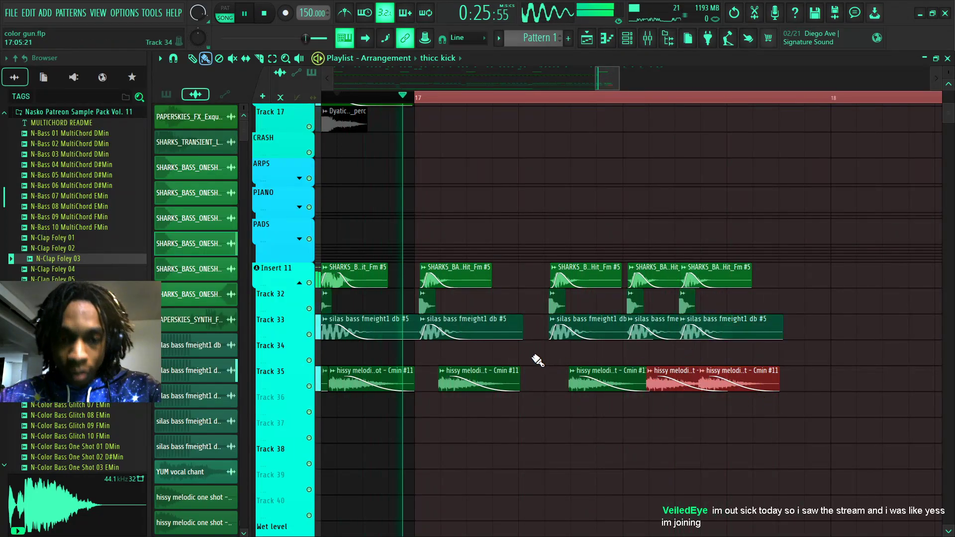
pyautogui.moveTo(492, 343); pyautogui.dragTo(784, 396)
pyautogui.press('space')
pyautogui.press('space')
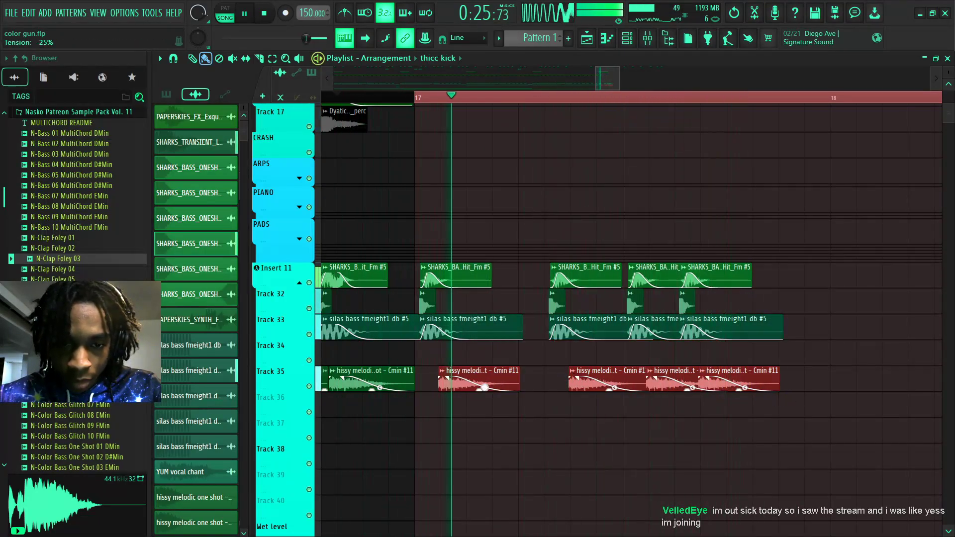
pyautogui.moveTo(484, 388); pyautogui.dragTo(475, 368)
# Listen to the bar 17 bass rhythm repeatedly and nudge the four selected hissy melodic clips slightly later
pyautogui.press('space')
pyautogui.press('space')
pyautogui.press('space')
pyautogui.press('space')
pyautogui.press('space')
pyautogui.press('space')
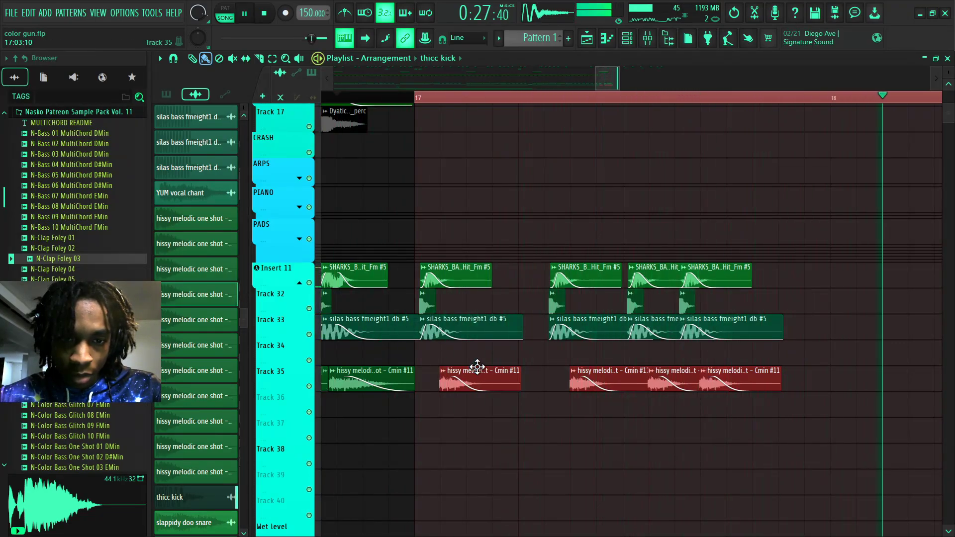
pyautogui.moveTo(478, 367); pyautogui.dragTo(480, 367)
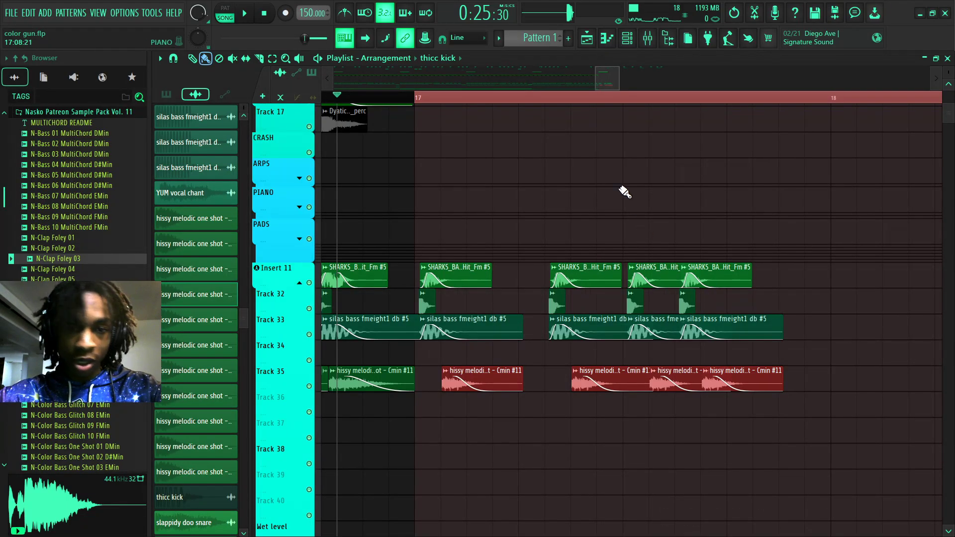
# Listen to the bar 17 bass rhythm several times and clear the clip selection
pyautogui.press('space')
pyautogui.moveTo(607, 79); pyautogui.dragTo(613, 82)
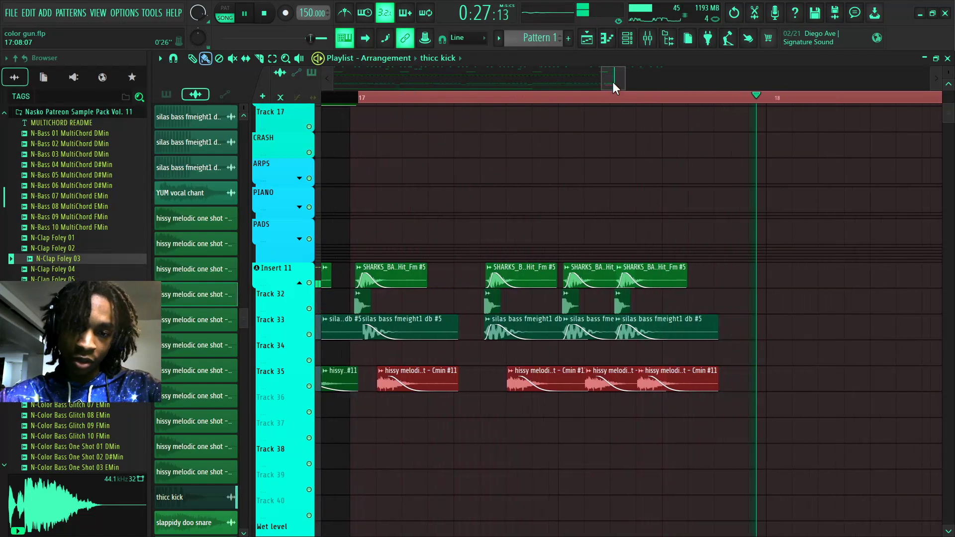
pyautogui.press('space')
pyautogui.press('space')
pyautogui.hotkey('ctrl', 'd')
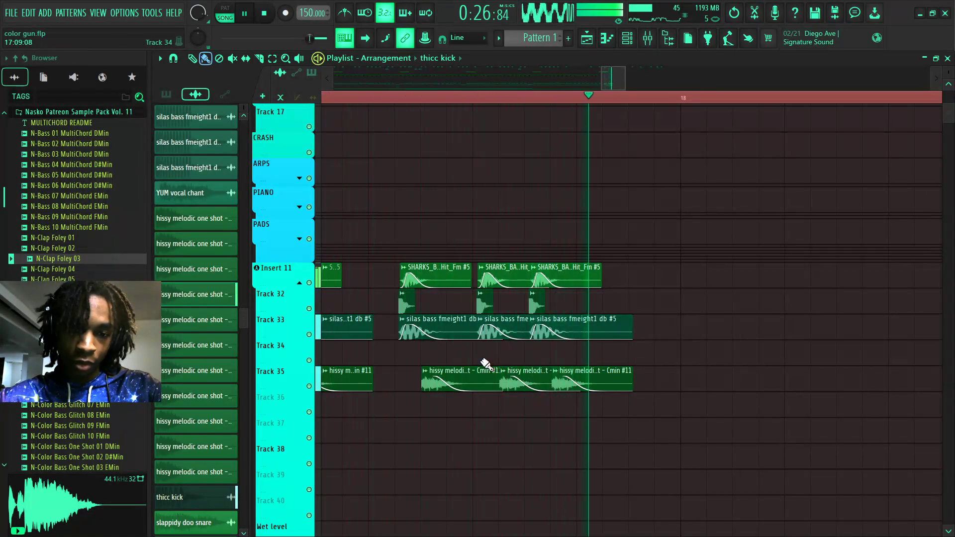
pyautogui.press('space')
pyautogui.press('space')
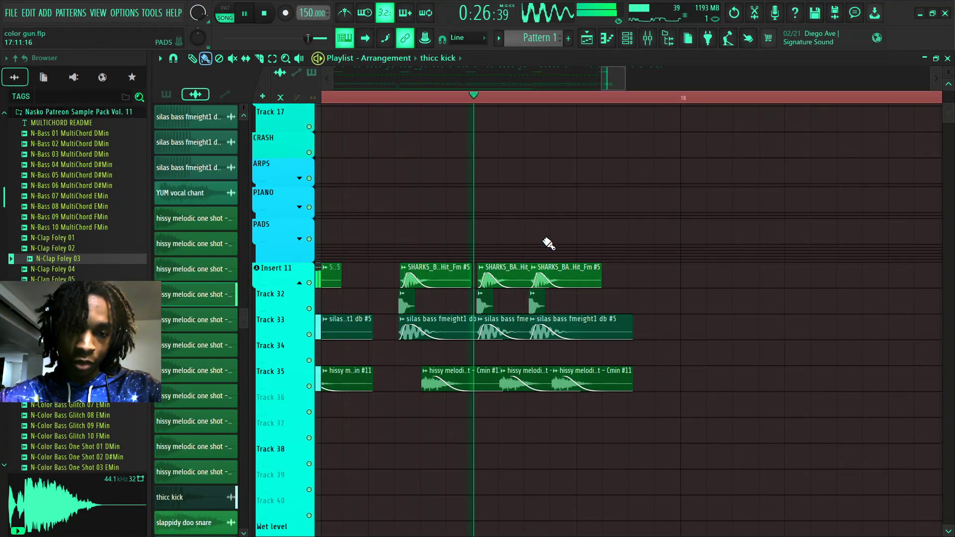
pyautogui.press('space')
pyautogui.moveTo(555, 248); pyautogui.dragTo(643, 361)
pyautogui.hotkey('ctrl', 'd')
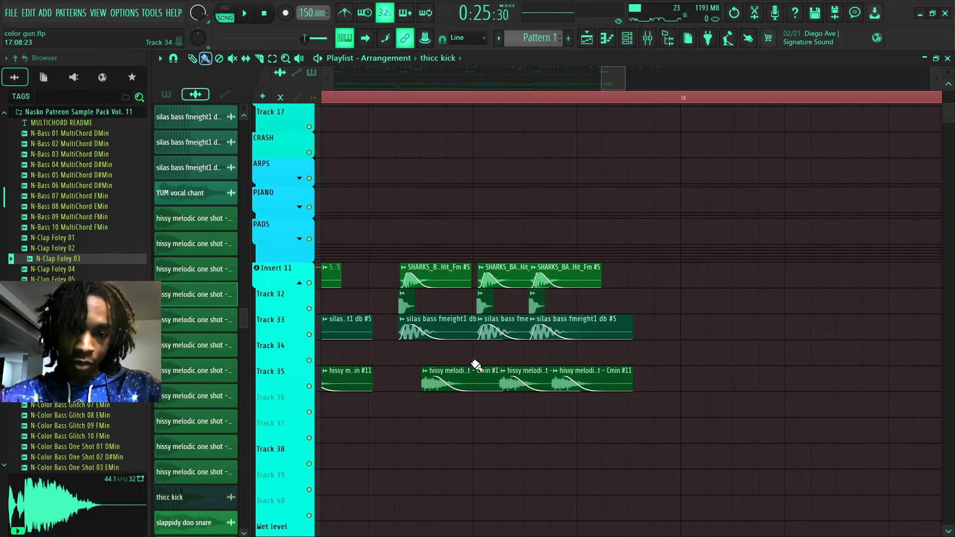
# Try shortening the selected hissy melodic clips in bar 17 on Track 35, and undo the change
pyautogui.moveTo(416, 341); pyautogui.dragTo(609, 373)
pyautogui.press('space')
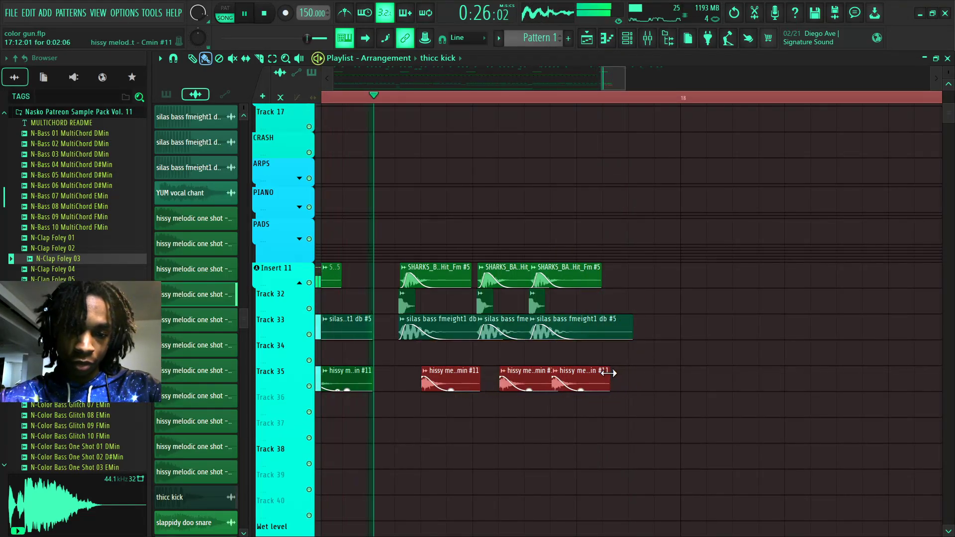
pyautogui.press('space')
pyautogui.hotkey('ctrl', 'z')
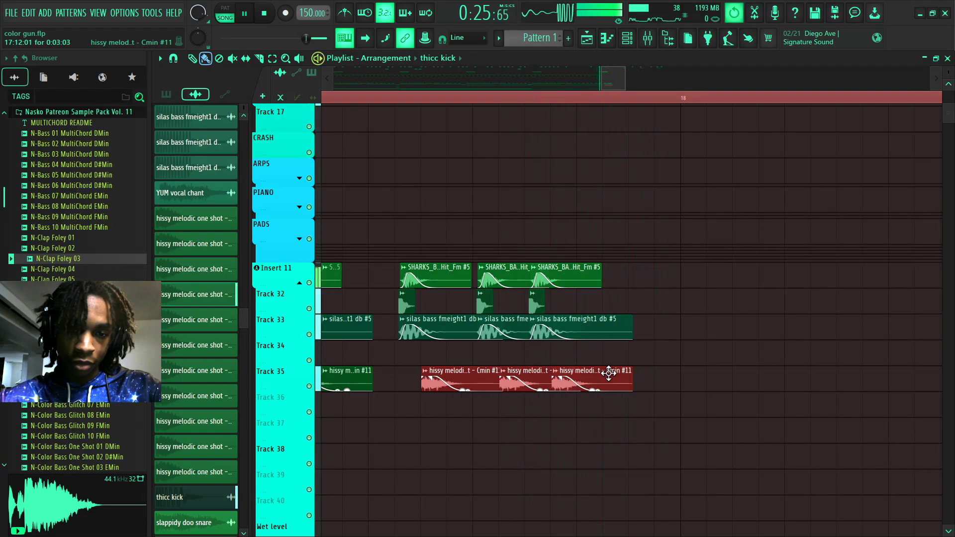
pyautogui.hotkey('ctrl', 'd')
pyautogui.press('space')
pyautogui.press('space')
# Try the bar 17 rhythm without the silas bass clips on Track 33, and undo their deletion
pyautogui.rightClick(466, 324)
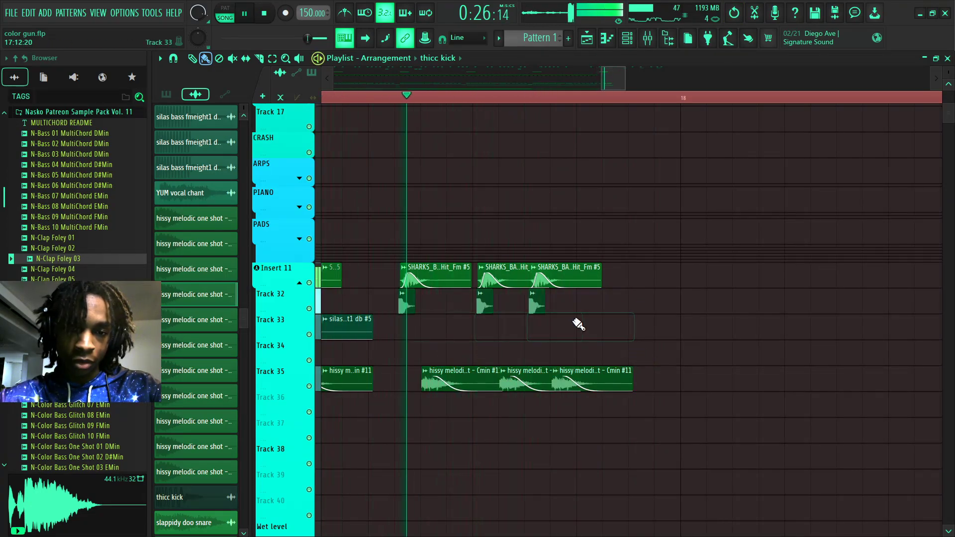
pyautogui.press('space')
pyautogui.hotkey('ctrl', 'z')
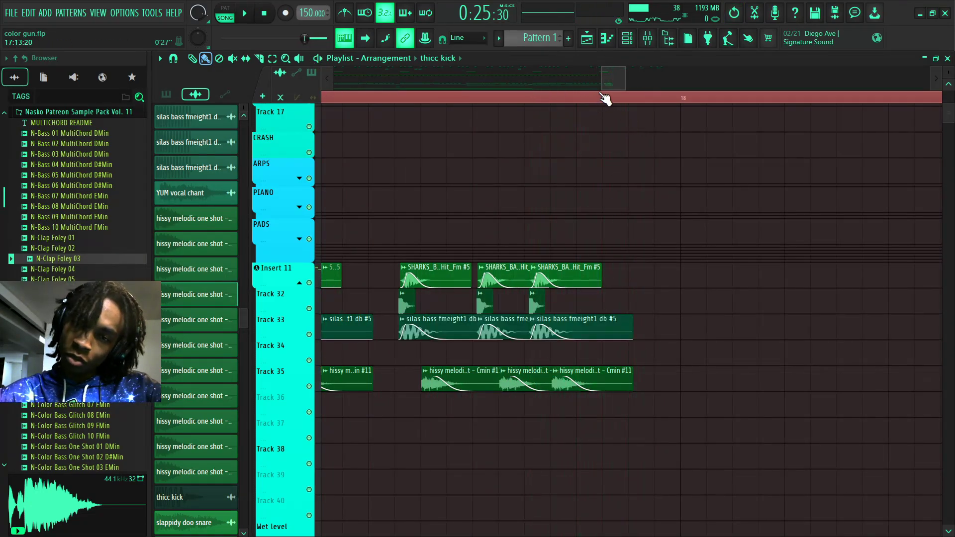
# Put back the short Track 32 hit at the start of bar 17 and delete the four silas bass clips in bar 17 on Track 33
pyautogui.scroll(3, 613, 80)
pyautogui.press('space')
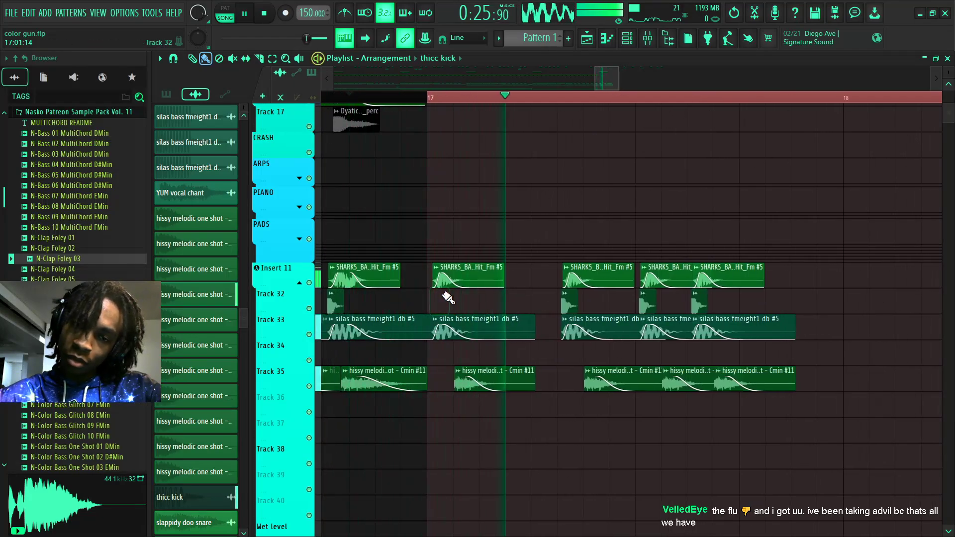
pyautogui.click(444, 297)
pyautogui.rightClick(499, 328)
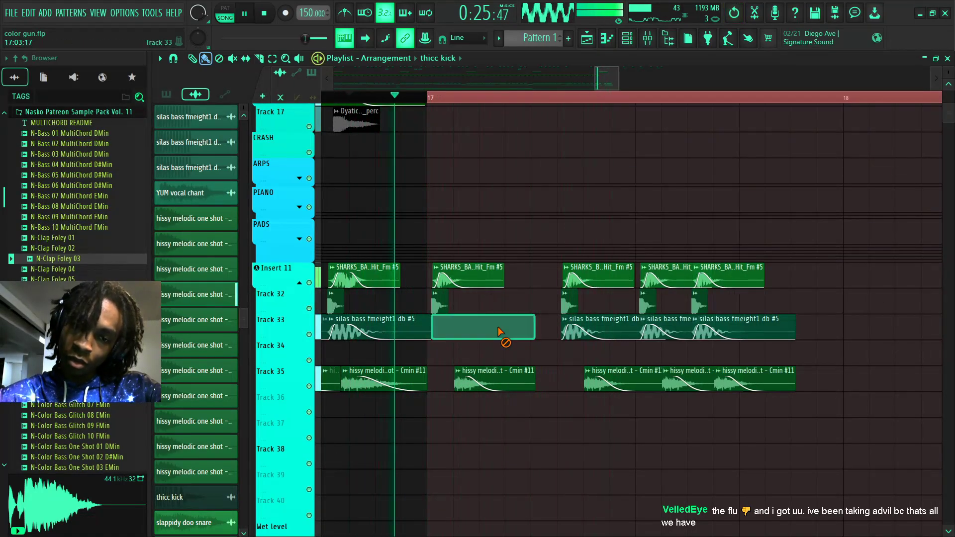
pyautogui.rightClick(500, 380)
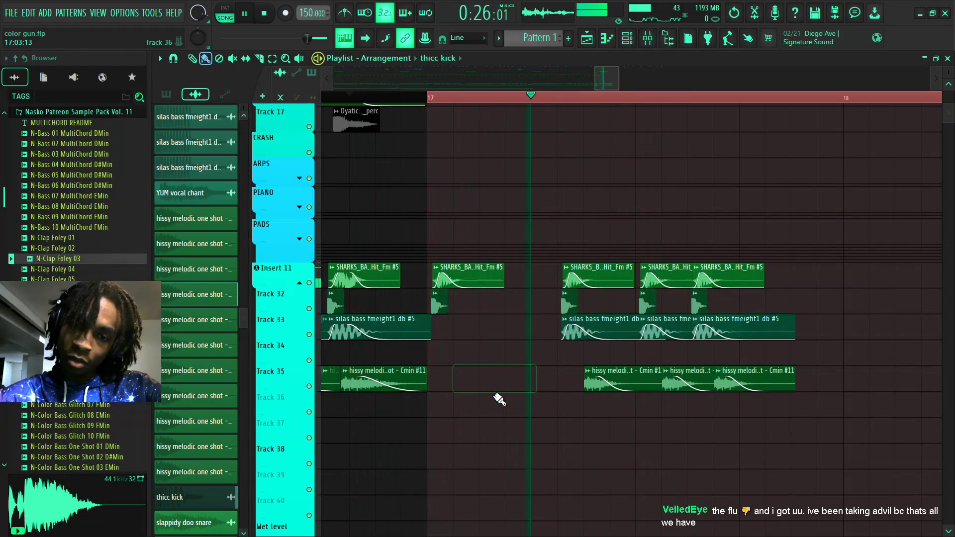
pyautogui.hotkey('ctrl', 'z')
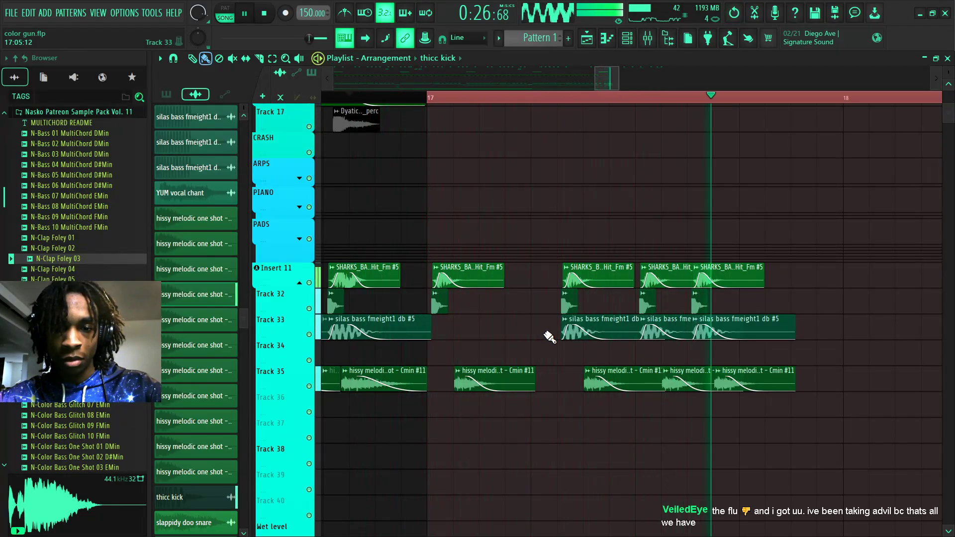
pyautogui.rightClick(587, 332)
pyautogui.rightClick(661, 334)
pyautogui.rightClick(705, 336)
pyautogui.press('space')
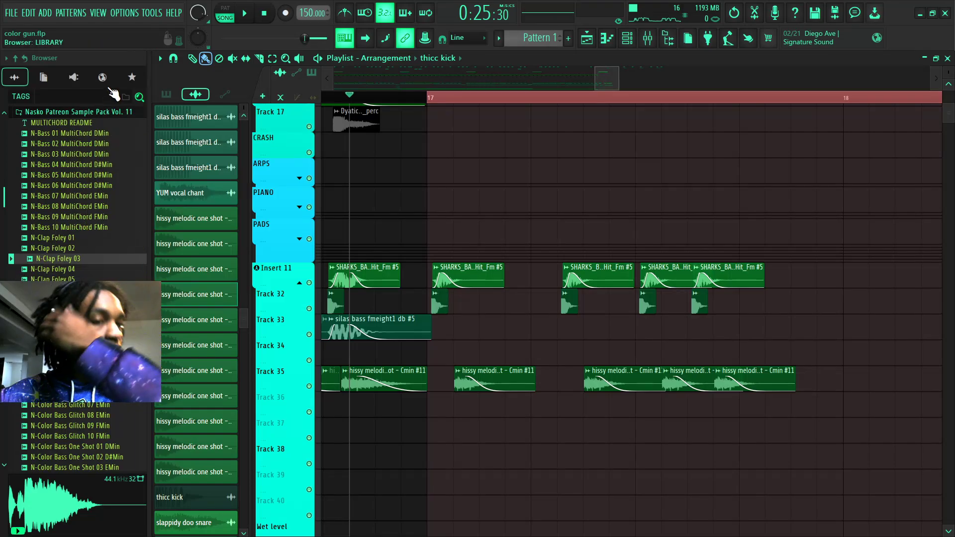
# Close the Vol. 11 sample folder and look through the Vol. 12 bass samples, previewing N-Spectral Bass Glitch 10 D
pyautogui.click(122, 112)
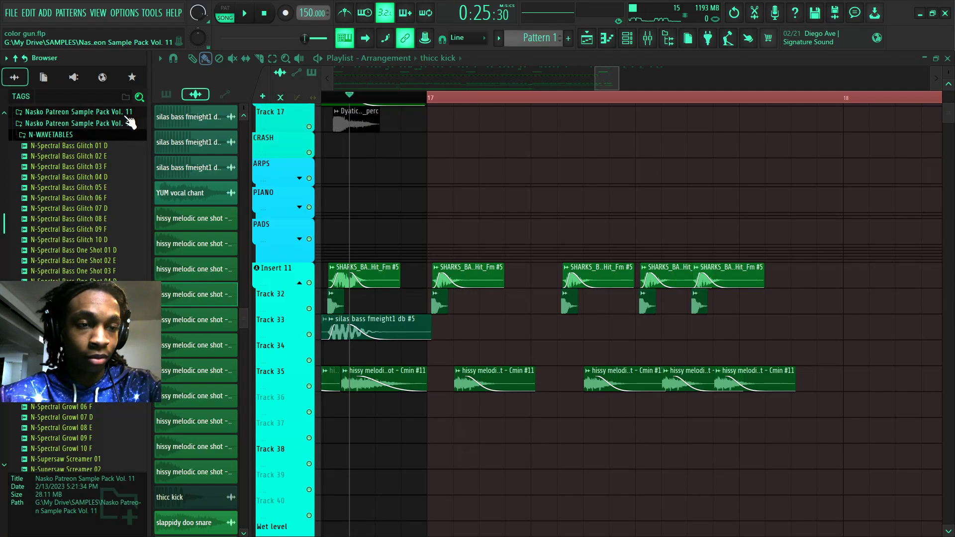
pyautogui.click(72, 240)
pyautogui.press('space')
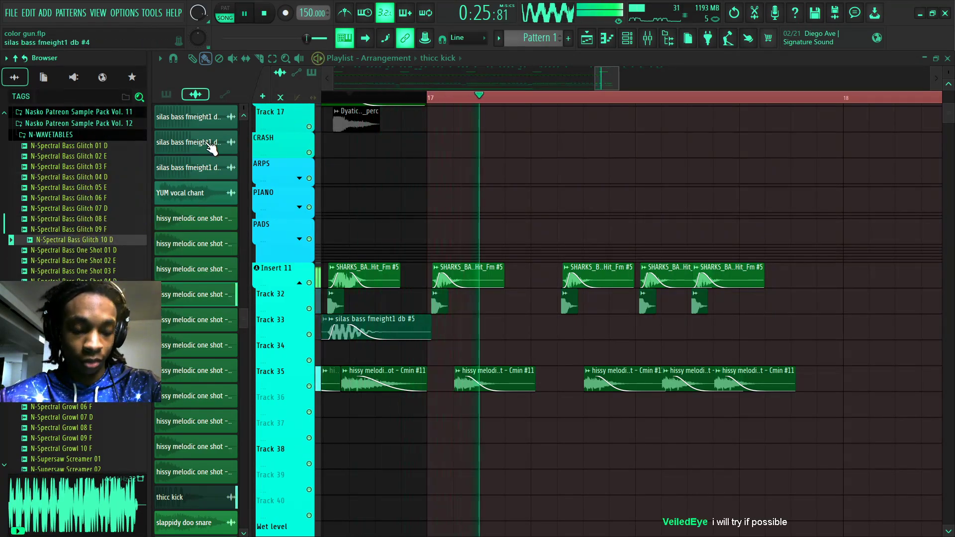
pyautogui.press('space')
pyautogui.scroll(-15, 78, 245)
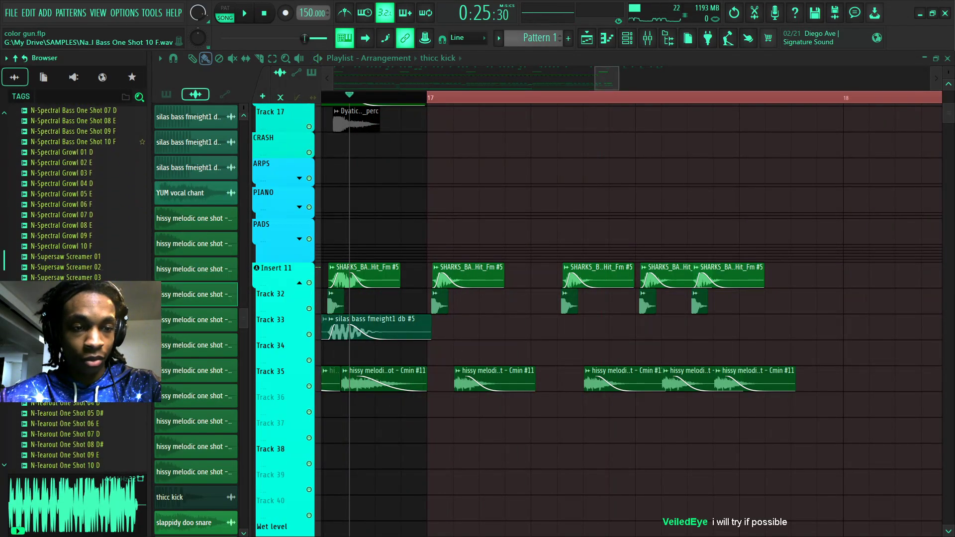
pyautogui.press('space')
pyautogui.scroll(4, 78, 230)
pyautogui.press('space')
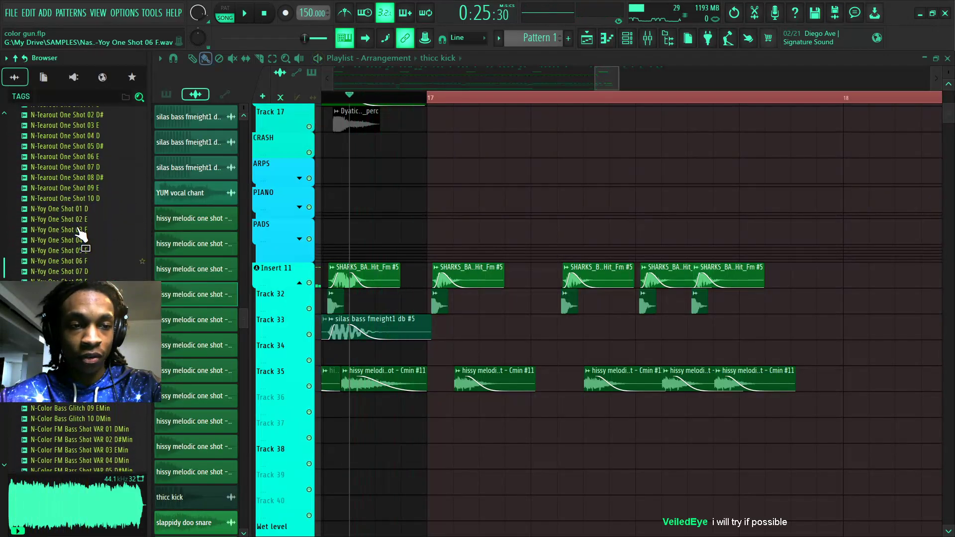
# Audition several N-Tearout one shots from the Vol. 12 sample pack
pyautogui.click(86, 199)
pyautogui.click(56, 230)
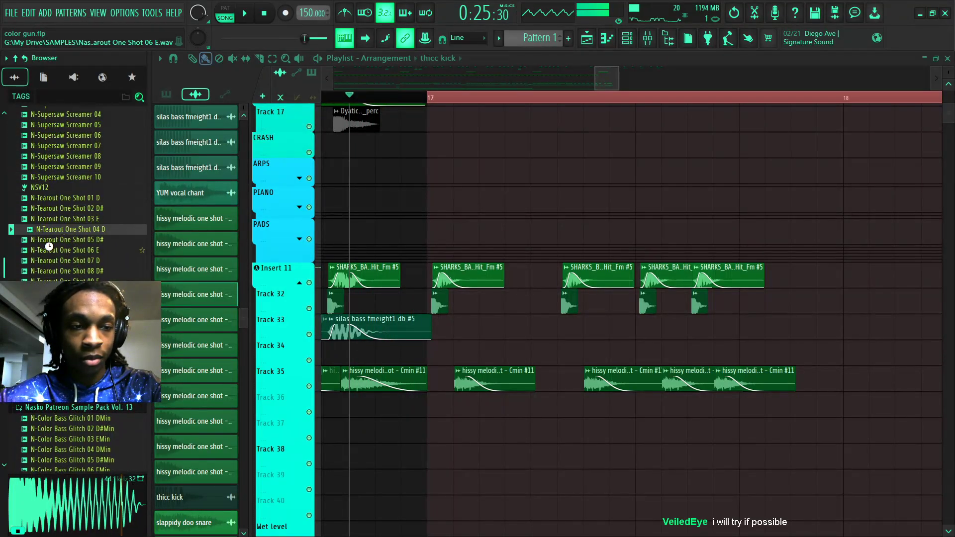
pyautogui.click(49, 250)
pyautogui.click(53, 262)
pyautogui.press('Up')
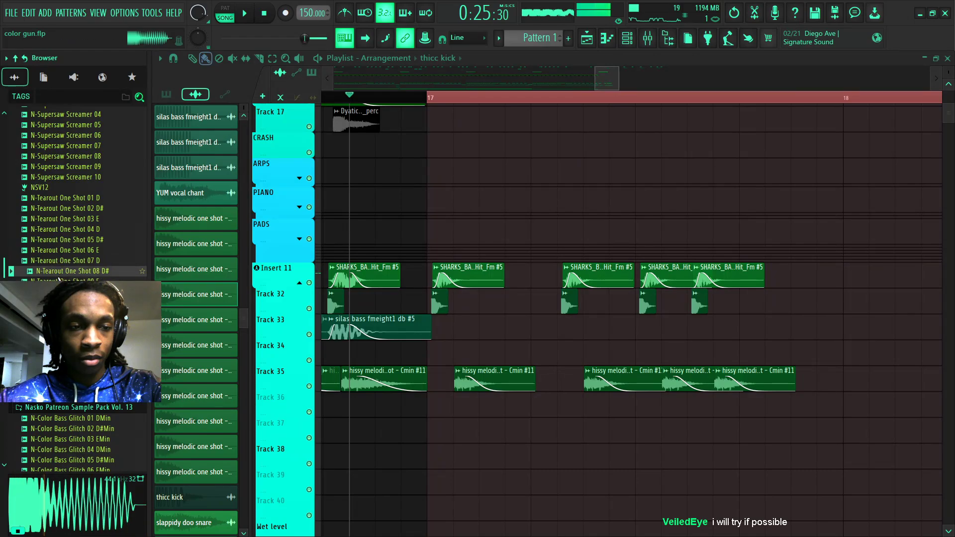
# Place N-Tearout One Shot 08 D# on Track 36 near the start of bar 17, using Stretch mode with pitch lowered about 800 cents
pyautogui.moveTo(109, 270); pyautogui.dragTo(475, 402)
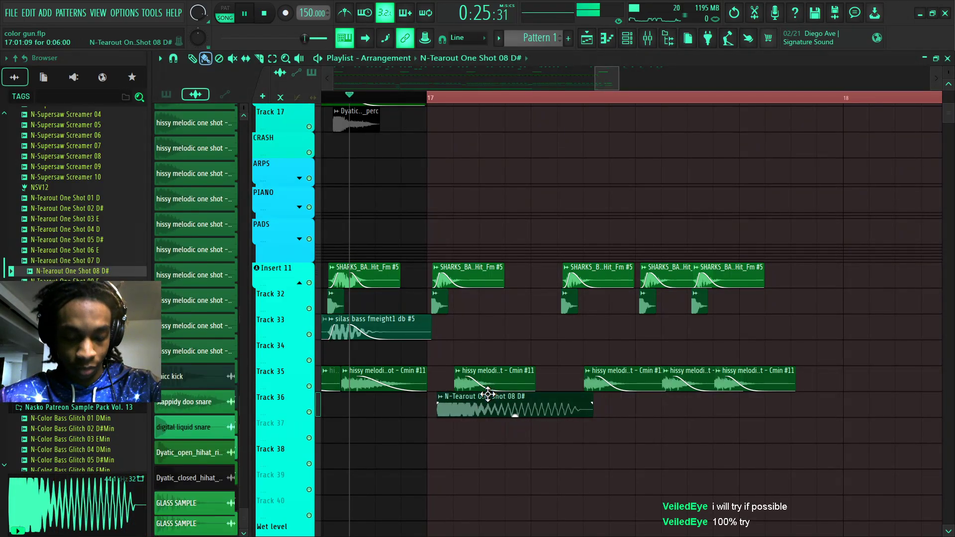
pyautogui.press('space')
pyautogui.doubleClick(546, 406)
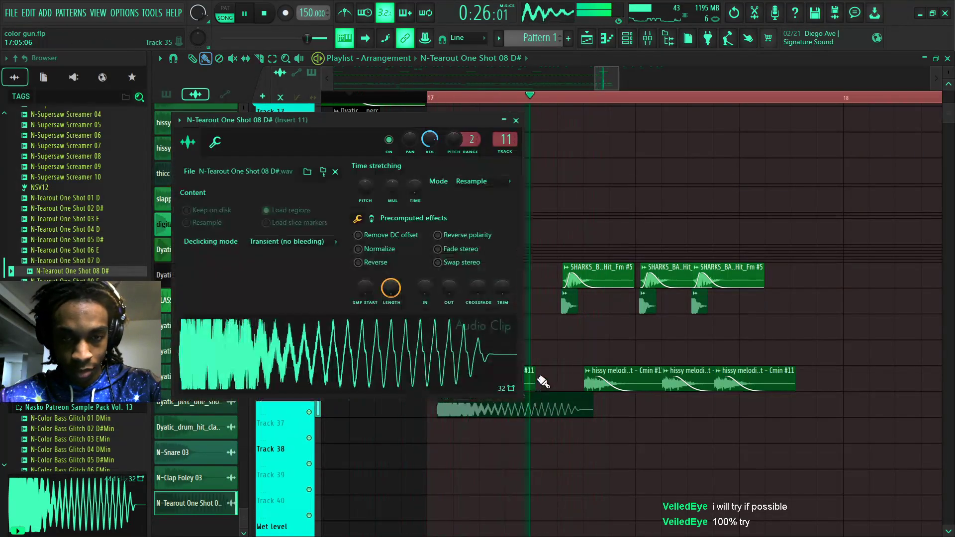
pyautogui.press('space')
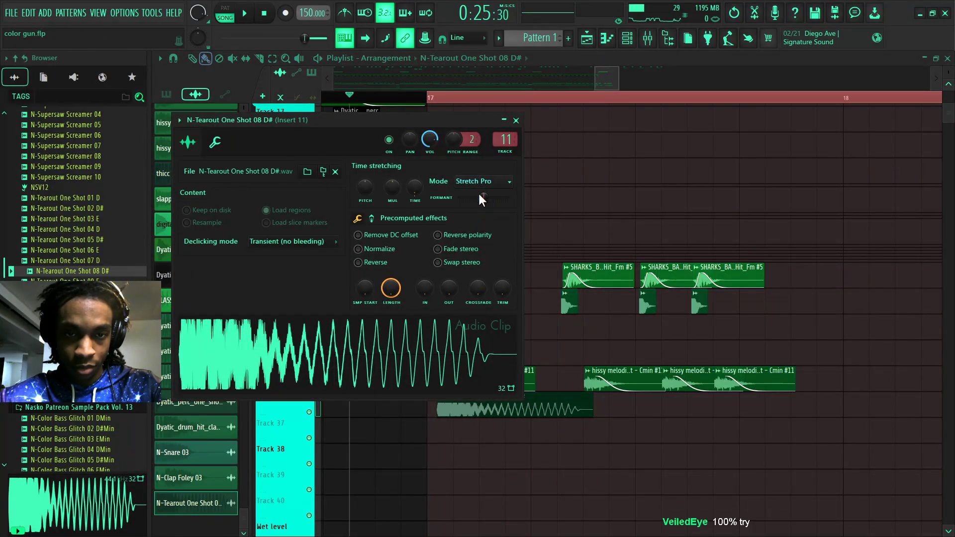
pyautogui.press('space')
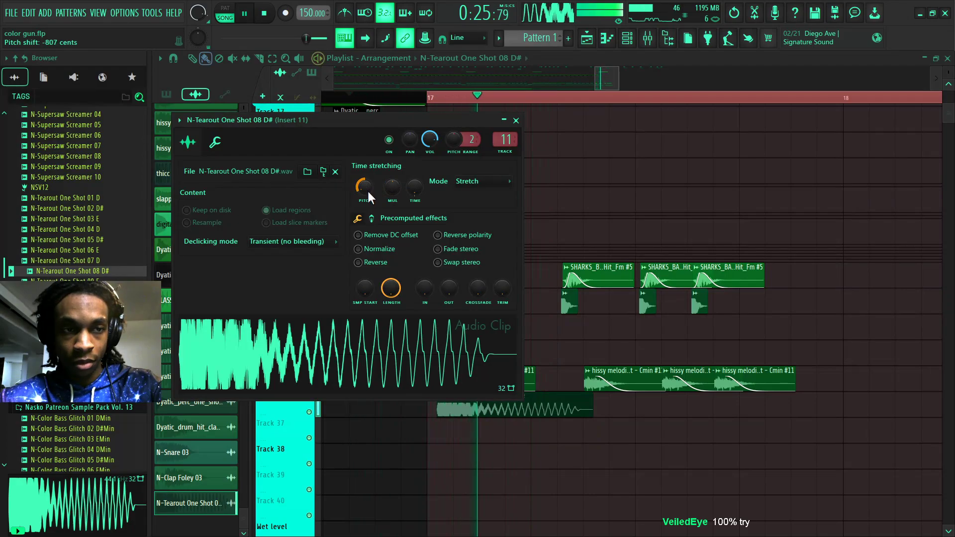
pyautogui.moveTo(365, 188); pyautogui.dragTo(365, 199)
pyautogui.press('space')
pyautogui.press('space')
pyautogui.press('Escape')
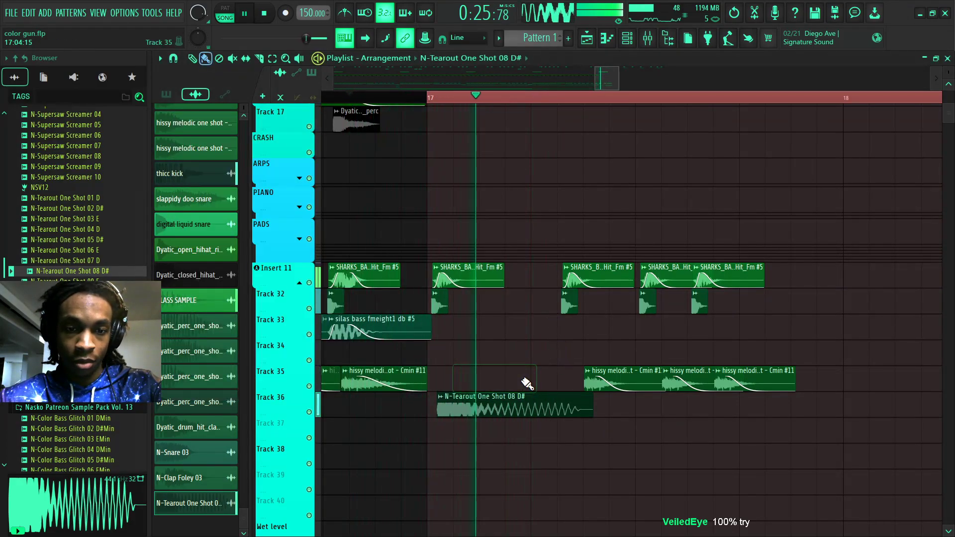
# Remove the first hissy melodic clip in bar 17 and nudge the tearout one shot slightly later on Track 36
pyautogui.press('space')
pyautogui.moveTo(496, 389); pyautogui.dragTo(478, 390)
pyautogui.press('space')
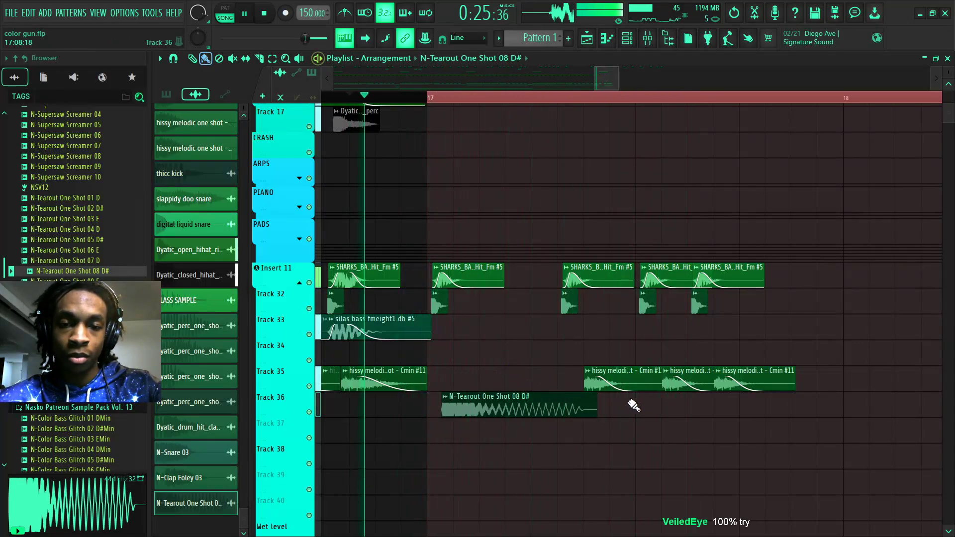
# Replace the last two hissy melodic clips in bar 17 with a copy of the tearout one shot and listen
pyautogui.rightClick(701, 371)
pyautogui.rightClick(736, 379)
pyautogui.keyDown('shift'); pyautogui.moveTo(522, 403); pyautogui.dragTo(730, 405); pyautogui.keyUp('shift')
pyautogui.press('space')
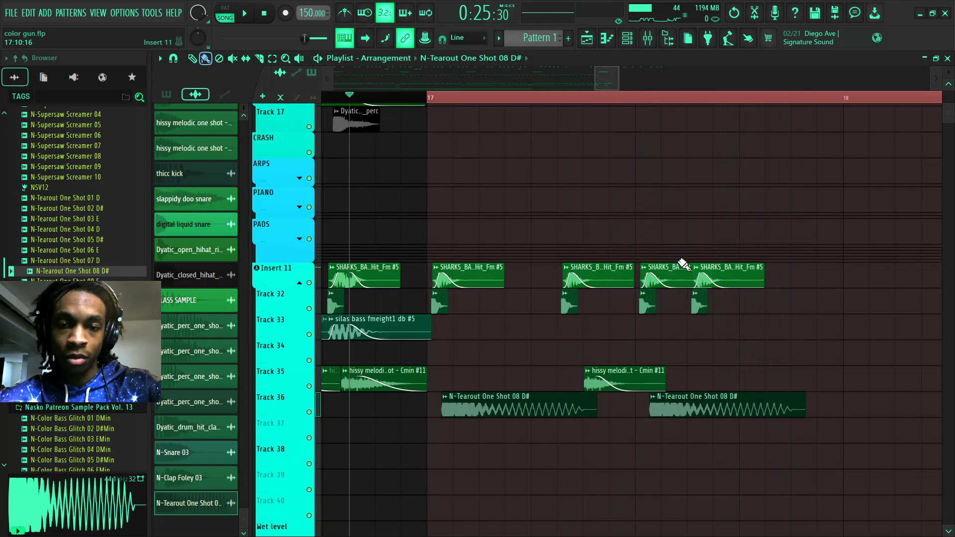
pyautogui.keyDown('ctrl'); pyautogui.moveTo(705, 260); pyautogui.dragTo(713, 310); pyautogui.keyUp('ctrl')
pyautogui.keyDown('ctrl'); pyautogui.click(690, 351); pyautogui.keyUp('ctrl')
pyautogui.press('space')
# Copy the remaining hissy melodic clip on Track 35 back to the last two bass hits of bar 17
pyautogui.keyDown('shift'); pyautogui.moveTo(632, 369); pyautogui.dragTo(745, 369); pyautogui.keyUp('shift')
pyautogui.press('space')
pyautogui.press('space')
pyautogui.press('space')
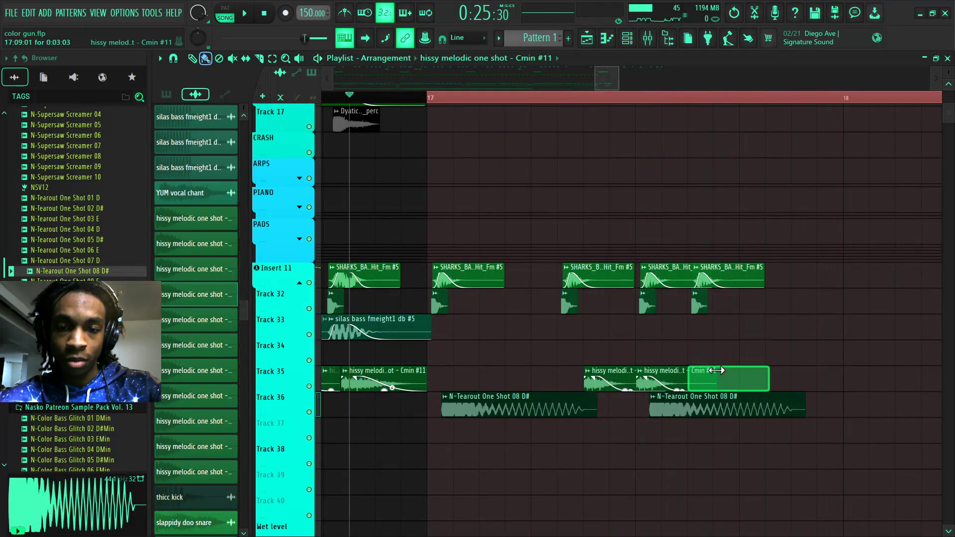
pyautogui.rightClick(741, 374)
pyautogui.rightClick(716, 373)
pyautogui.press('space')
pyautogui.moveTo(635, 373)
pyautogui.keyDown('shift'); pyautogui.mouseDown()
pyautogui.moveTo(740, 375)
pyautogui.moveTo(701, 367)
pyautogui.moveTo(764, 381)
pyautogui.mouseUp(); pyautogui.keyUp('shift')
pyautogui.press('space')
pyautogui.press('space')
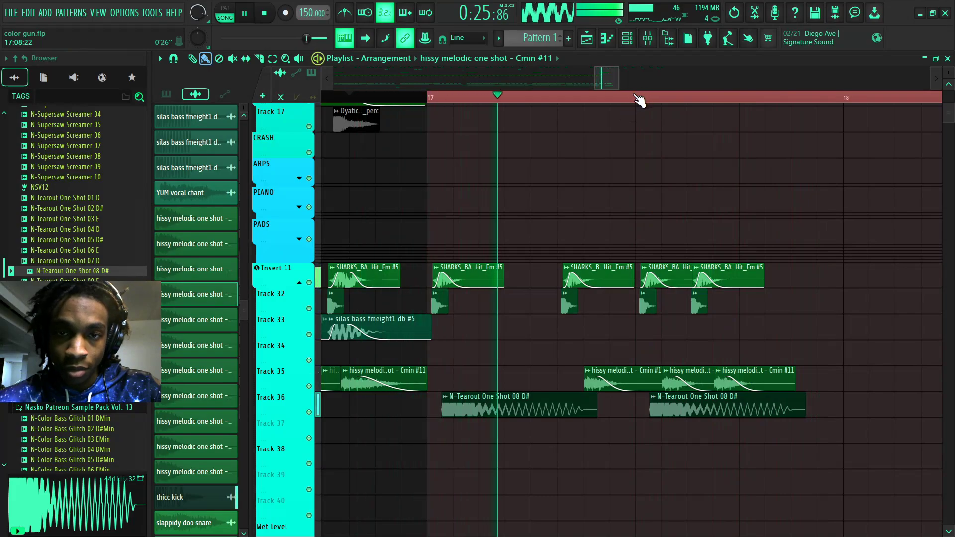
# Move the playback start to the beginning of bar 17 and delete the second tearout one shot on Track 36
pyautogui.click(637, 97)
pyautogui.press('space')
pyautogui.press('space')
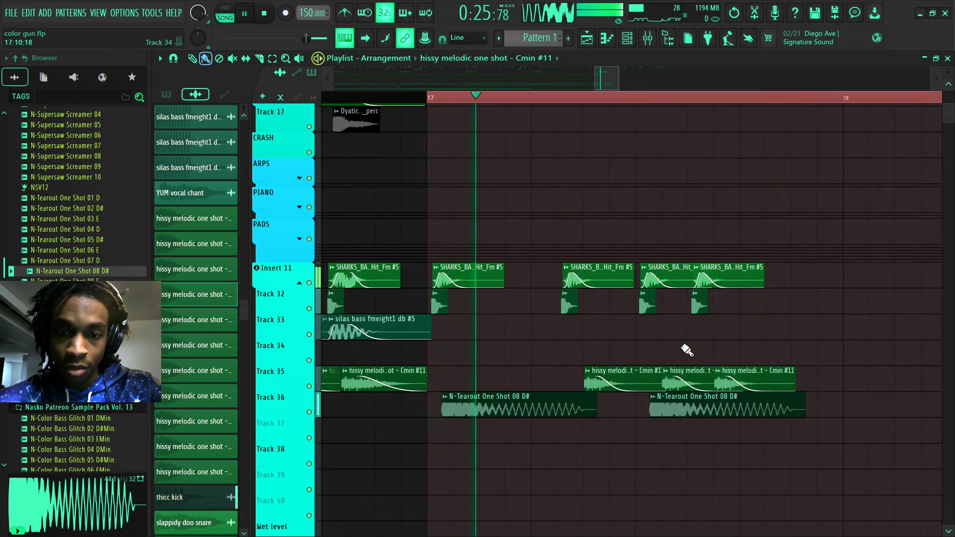
pyautogui.press('space')
pyautogui.rightClick(685, 398)
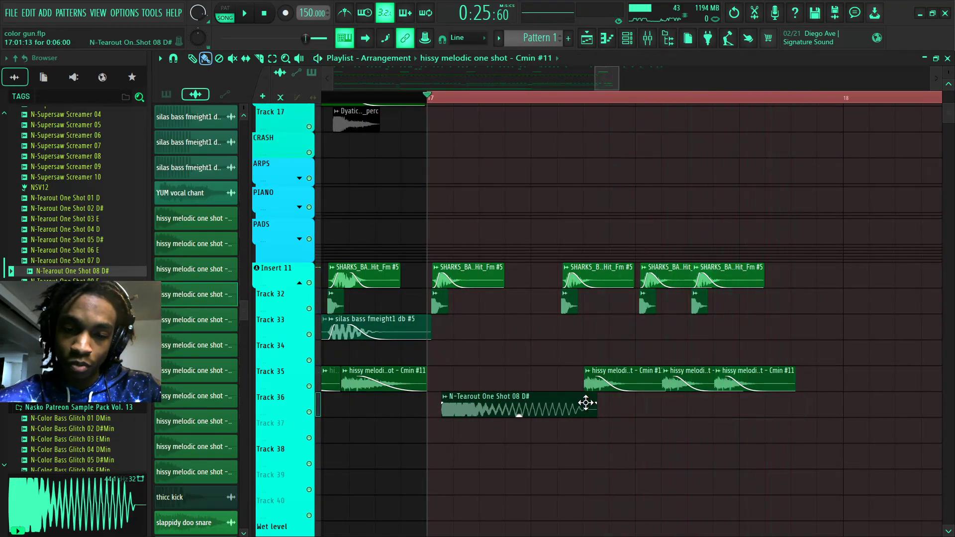
# Add a long fade-out to the tearout one shot on Track 36 and listen to it in the rhythm
pyautogui.moveTo(599, 404); pyautogui.dragTo(493, 397)
pyautogui.press('space')
pyautogui.press('space')
pyautogui.press('space')
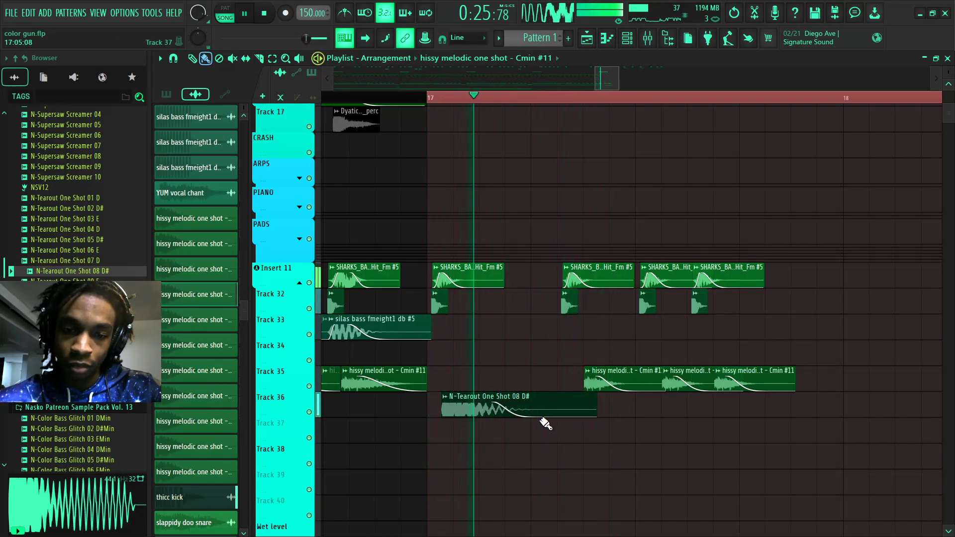
pyautogui.press('space')
pyautogui.press('space')
pyautogui.press('space')
# Audition other tearout one shots and replace the one on Track 36 in bar 17 with N-Tearout One Shot 02 D#
pyautogui.click(55, 283)
pyautogui.click(55, 292)
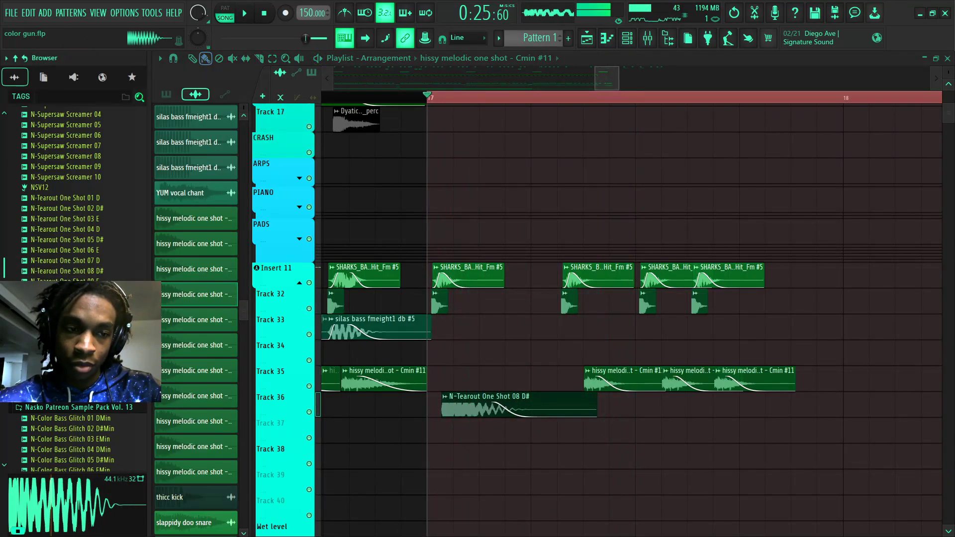
pyautogui.click(49, 199)
pyautogui.click(49, 217)
pyautogui.moveTo(49, 209); pyautogui.dragTo(494, 402)
pyautogui.press('space')
pyautogui.press('space')
pyautogui.press('space')
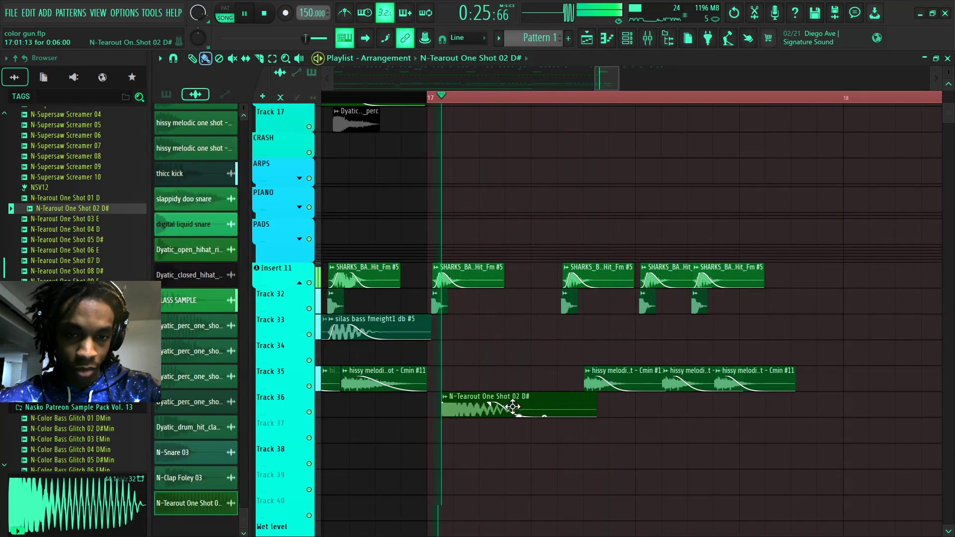
# Set the N-Tearout One Shot 02 D# clip to Stretch mode with a pitch shift of -800 cents and play it
pyautogui.doubleClick(483, 397)
pyautogui.press('space')
pyautogui.press('space')
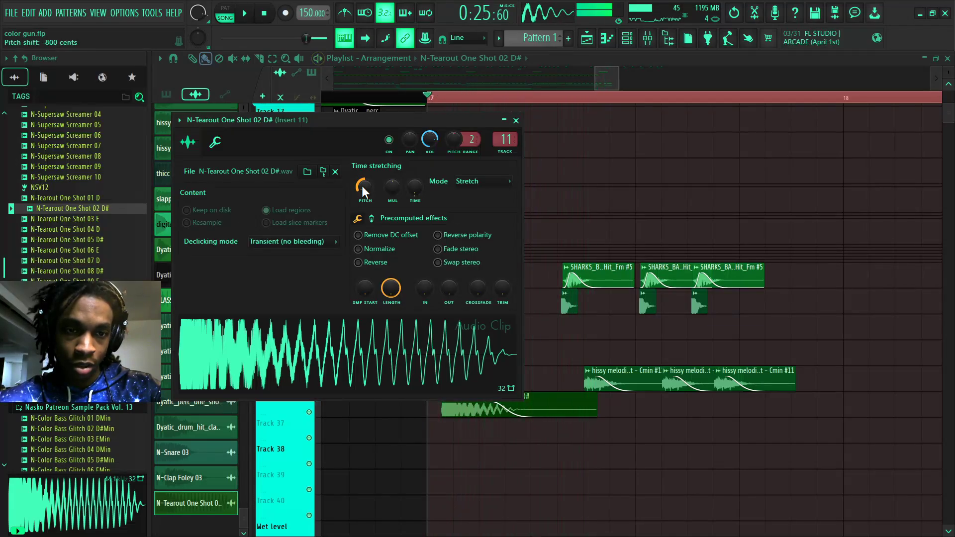
pyautogui.press('space')
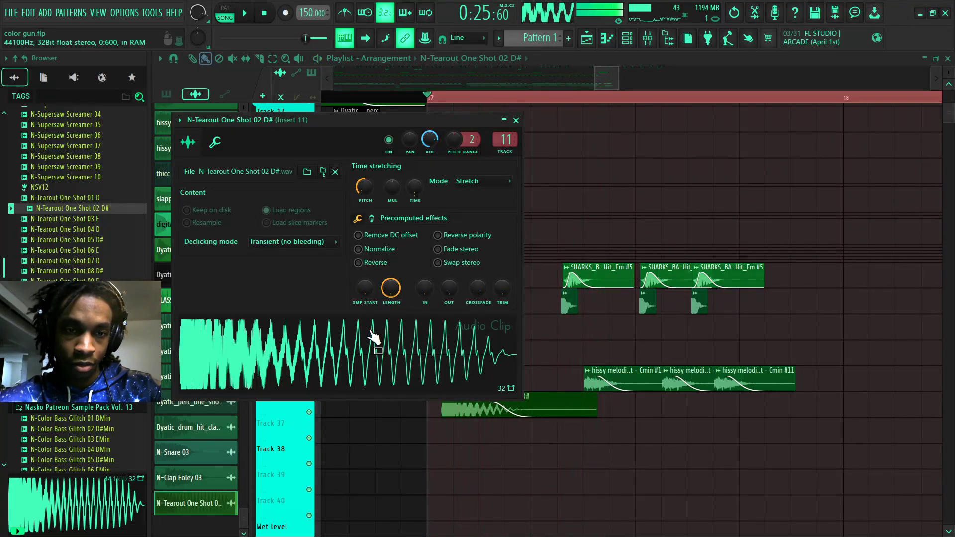
# Delete the first SHARKS bass hit of bar 17 and its Track 32 layer, and play the rhythm from late bar 16
pyautogui.press('Escape')
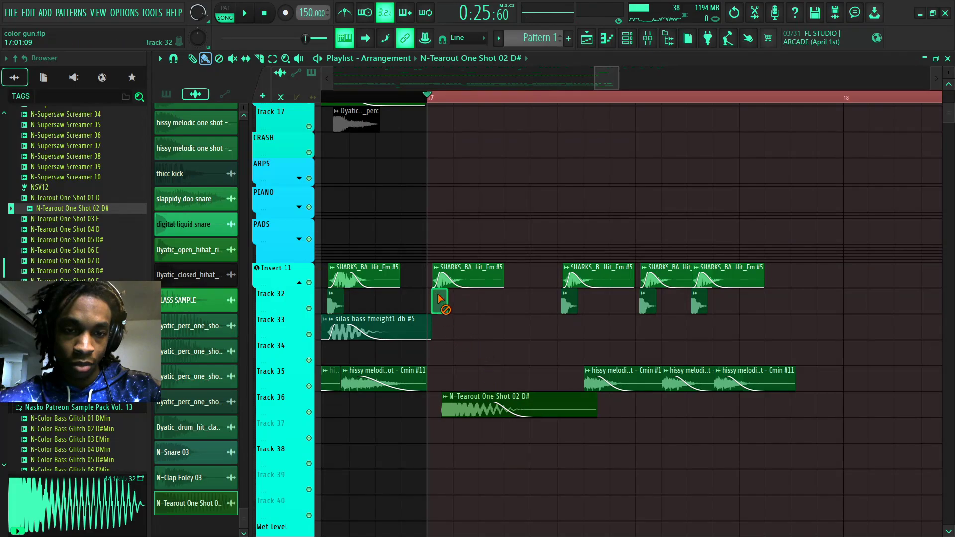
pyautogui.rightClick(440, 277)
pyautogui.press('space')
pyautogui.press('space')
pyautogui.click(332, 99)
pyautogui.press('space')
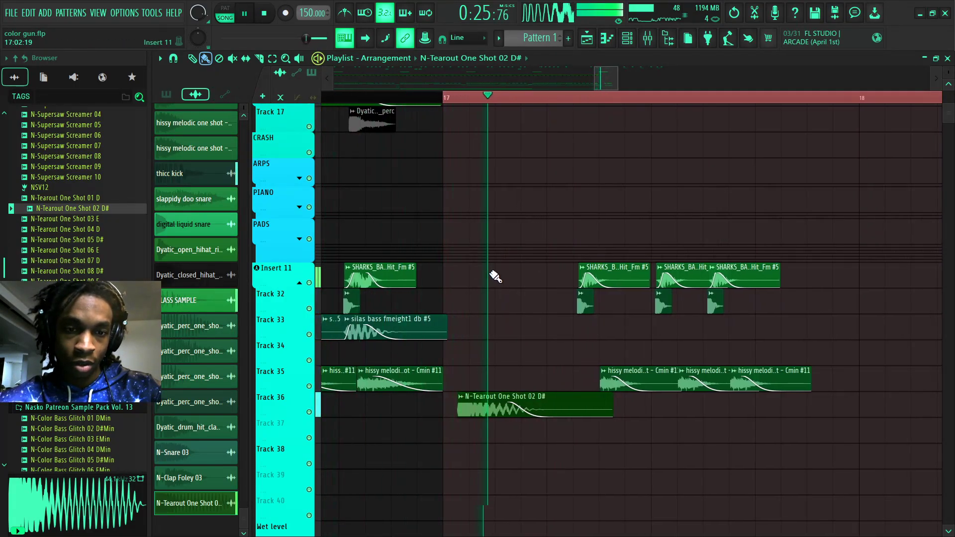
pyautogui.press('space')
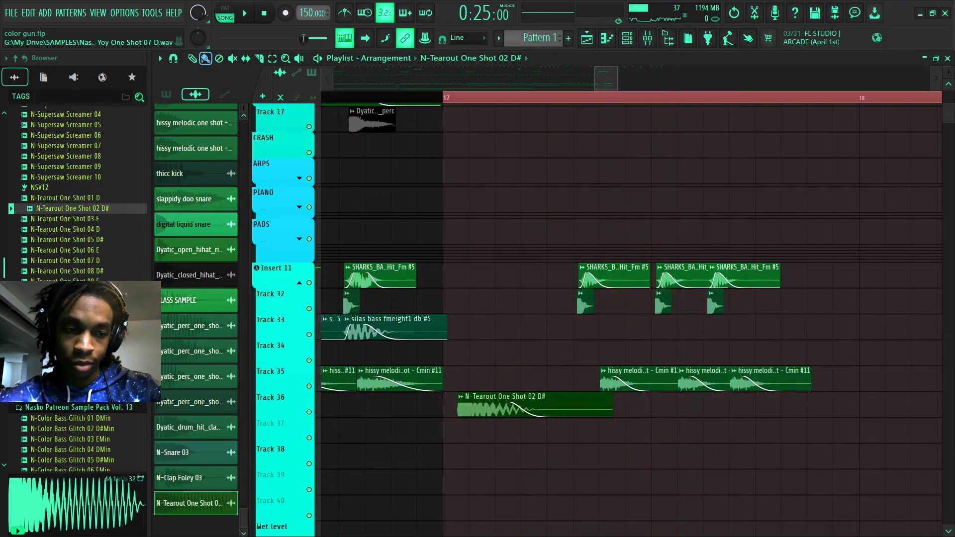
# Audition spectral samples in the browser, replace the Track 36 one shot with N-Spectral Growl 01 D, and listen to it
pyautogui.scroll(15, 55, 271)
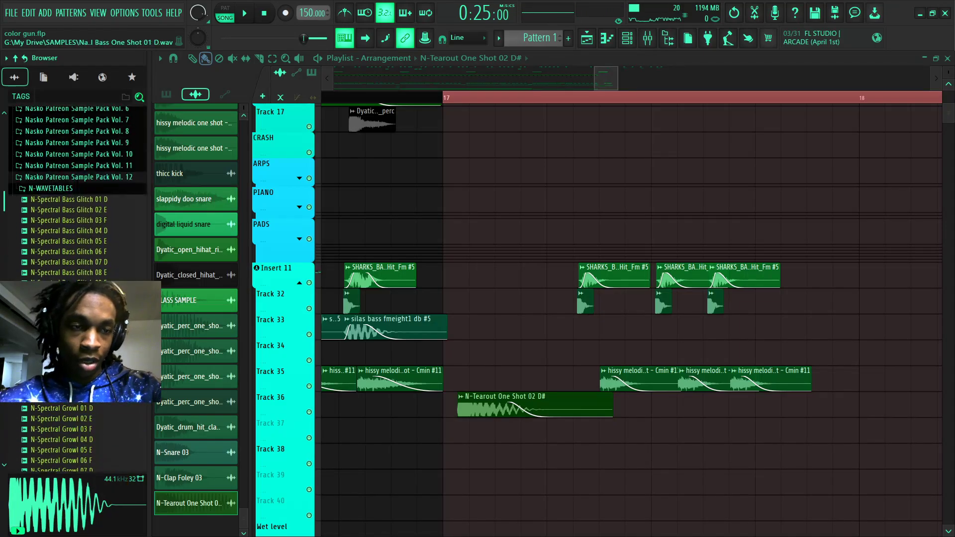
pyautogui.scroll(-15, 55, 270)
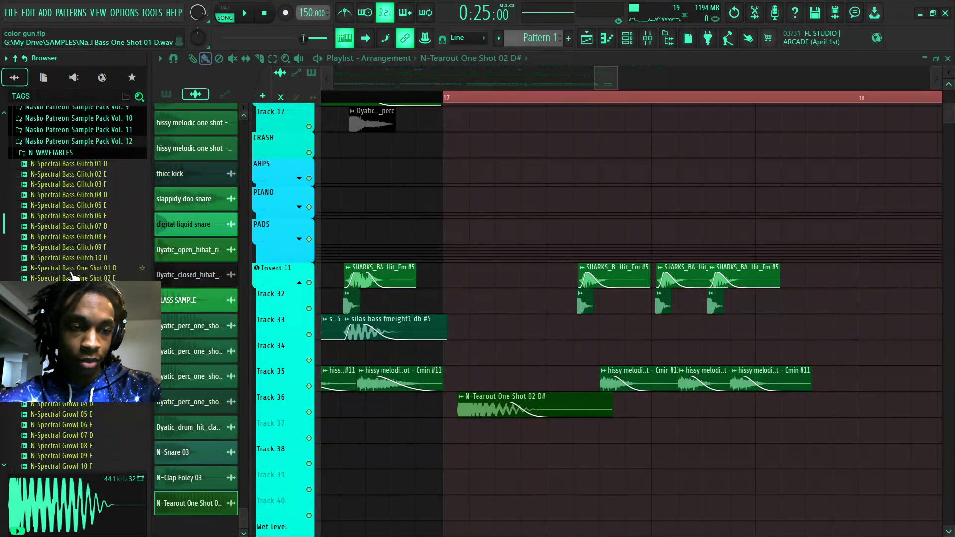
pyautogui.click(68, 208)
pyautogui.click(68, 375)
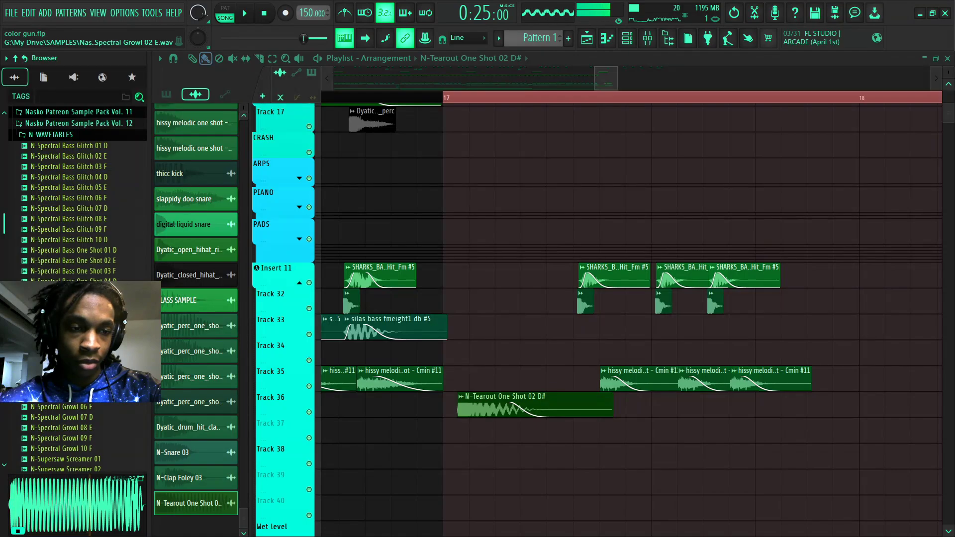
pyautogui.click(68, 386)
pyautogui.moveTo(68, 354); pyautogui.dragTo(557, 399)
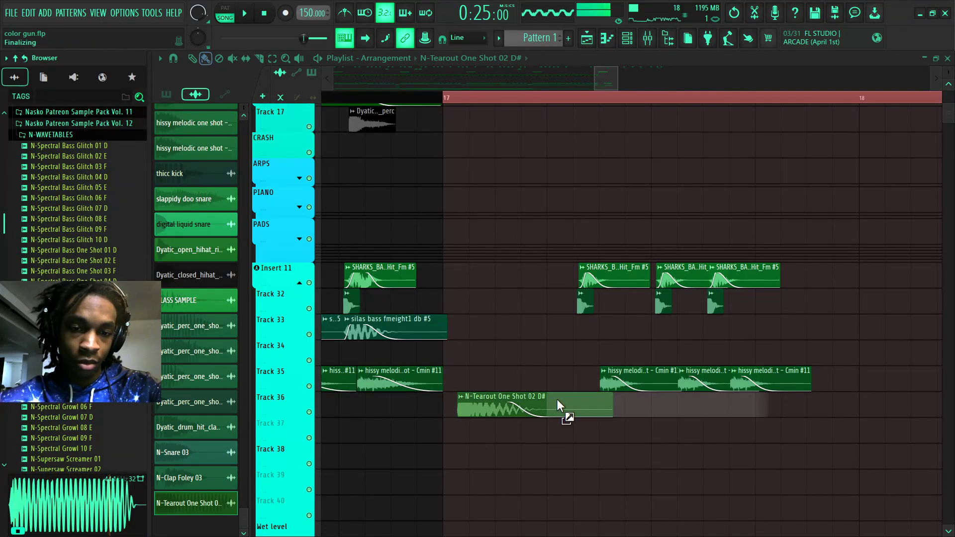
pyautogui.press('space')
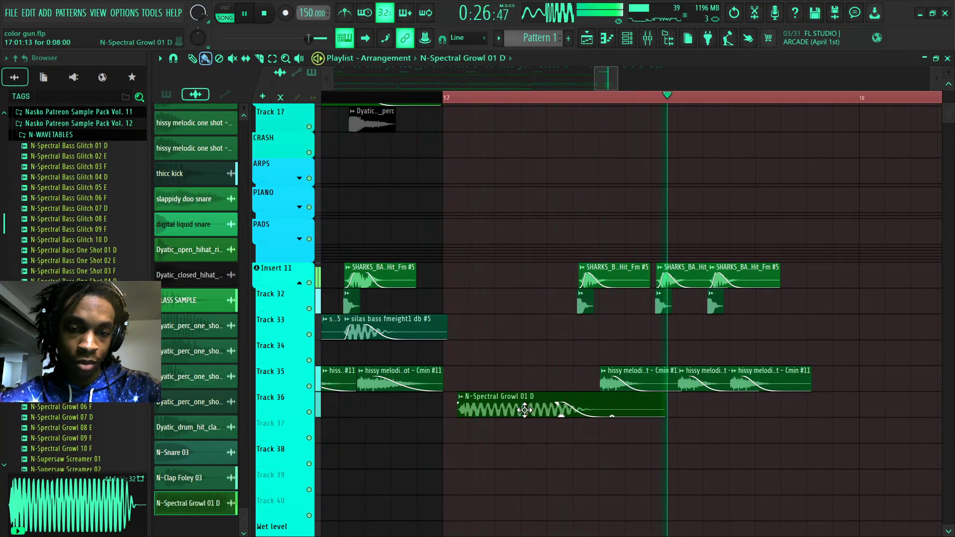
pyautogui.press('space')
# Check the time-stretching settings of the N-Spectral Growl 01 D clip and preview the sample
pyautogui.doubleClick(576, 396)
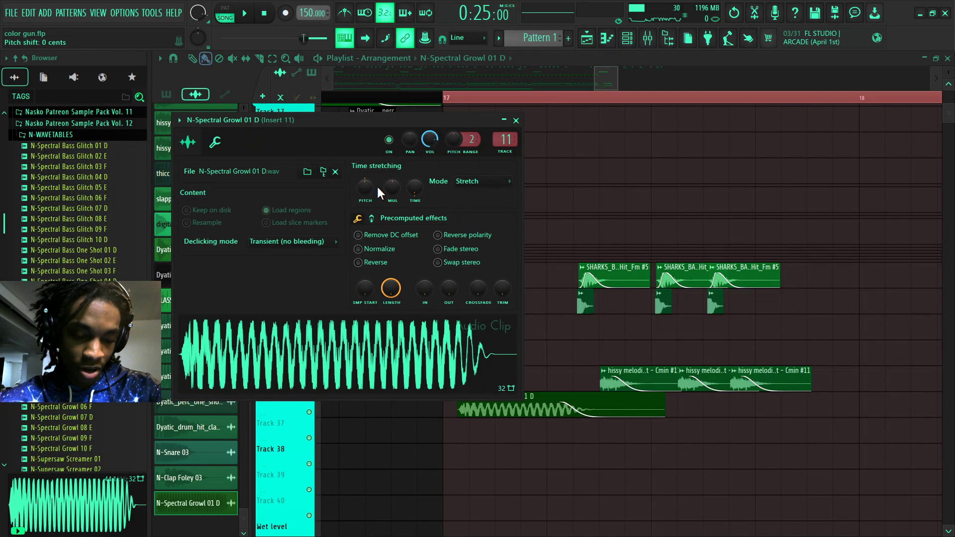
pyautogui.press('space')
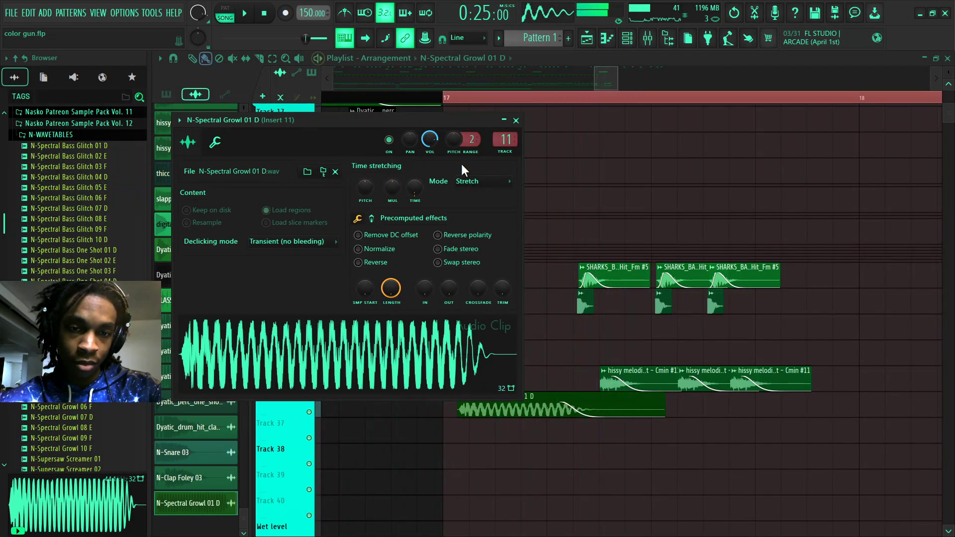
pyautogui.click(389, 332)
pyautogui.press('Escape')
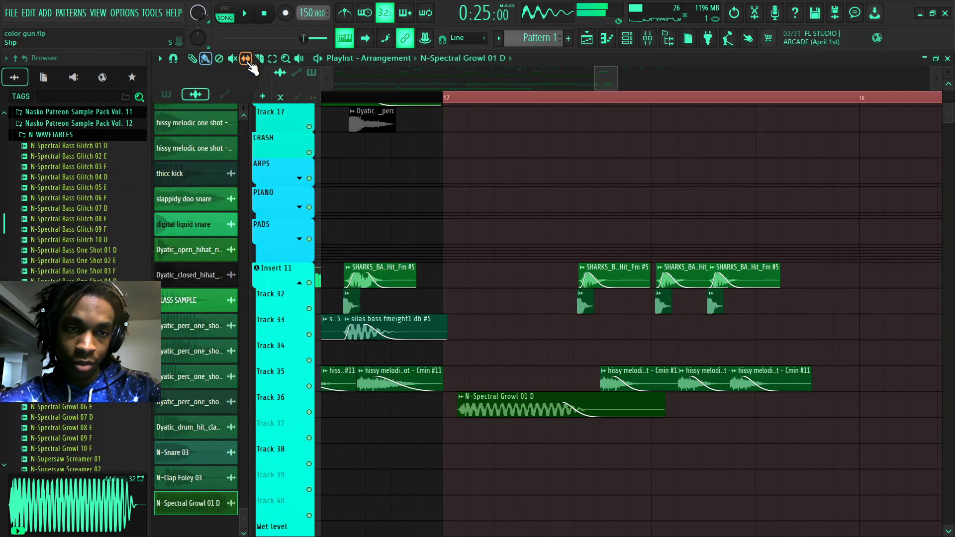
# Try N-Spectral Growl 07 D on Track 36, shorten the clip to about a quarter bar, listen, and undo the shortening
pyautogui.click(70, 428)
pyautogui.moveTo(70, 417); pyautogui.dragTo(493, 397)
pyautogui.press('space')
pyautogui.press('space')
pyautogui.moveTo(873, 401); pyautogui.dragTo(549, 399)
pyautogui.press('space')
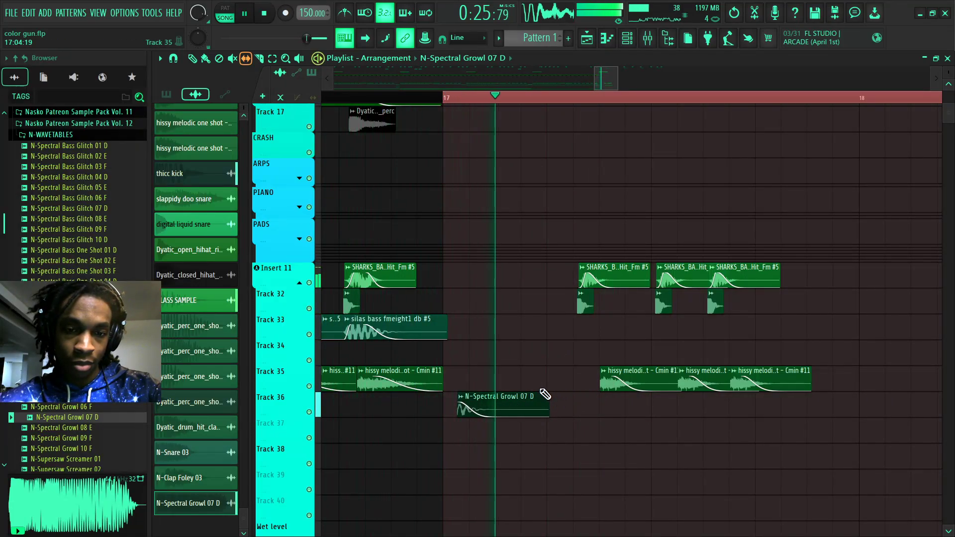
pyautogui.hotkey('ctrl', 'z')
# Replace the Track 36 growl with N-Spectral Growl 02 E and listen to it in the arrangement
pyautogui.click(69, 313)
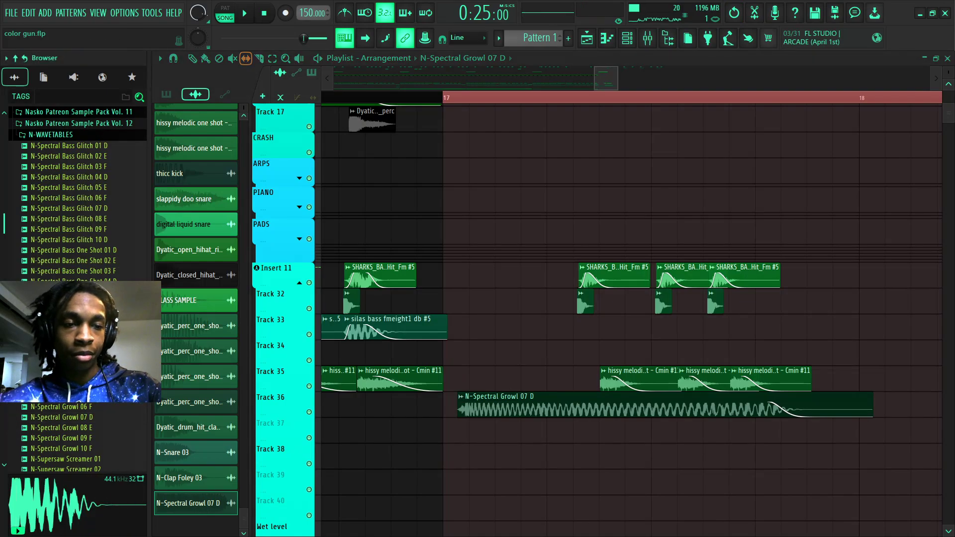
pyautogui.click(70, 365)
pyautogui.moveTo(69, 366); pyautogui.dragTo(591, 398)
pyautogui.press('space')
pyautogui.press('space')
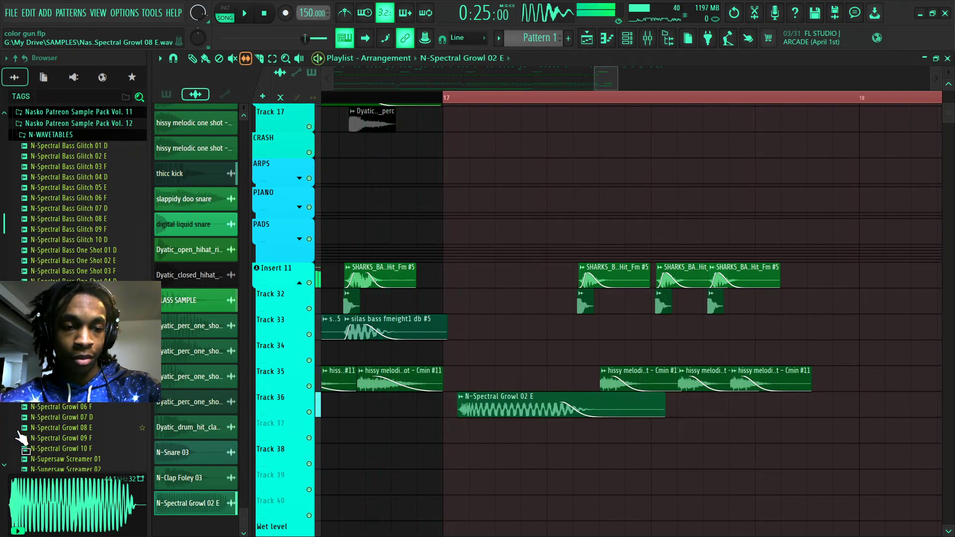
# Audition the spectral growl and bass glitch samples, replace the Track 36 clip with N-Spectral Bass Glitch 01 D, and play it
pyautogui.click(59, 430)
pyautogui.click(65, 438)
pyautogui.click(69, 231)
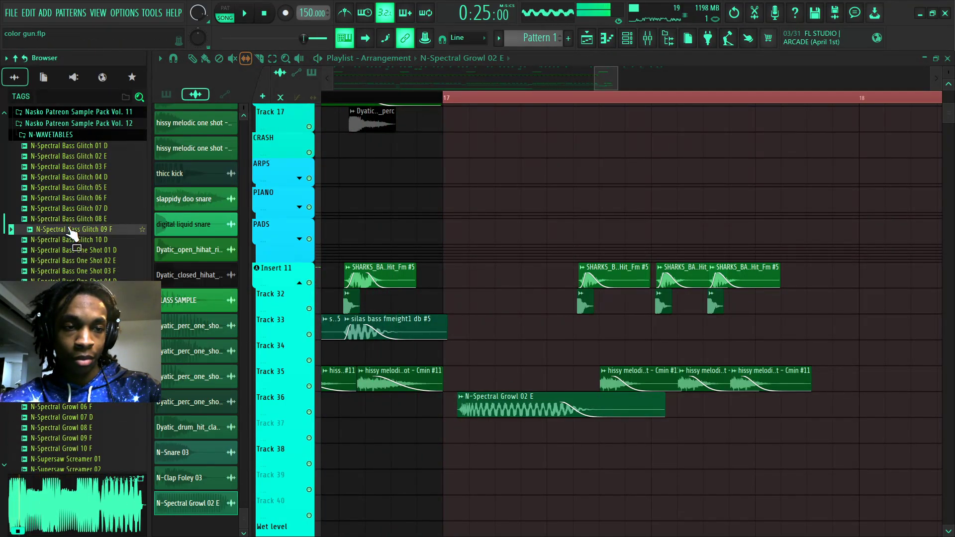
pyautogui.click(76, 199)
pyautogui.click(82, 168)
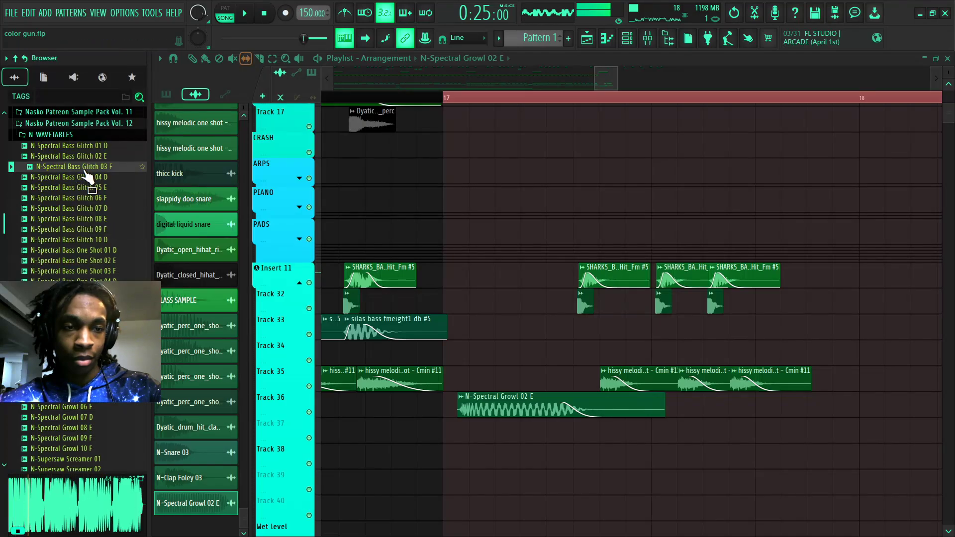
pyautogui.click(76, 188)
pyautogui.click(75, 146)
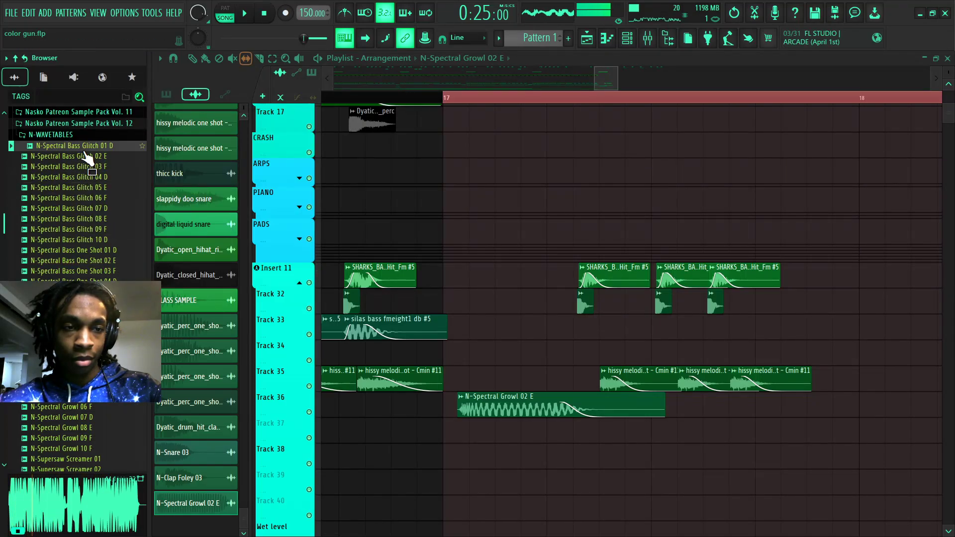
pyautogui.moveTo(91, 156); pyautogui.dragTo(509, 407)
pyautogui.press('space')
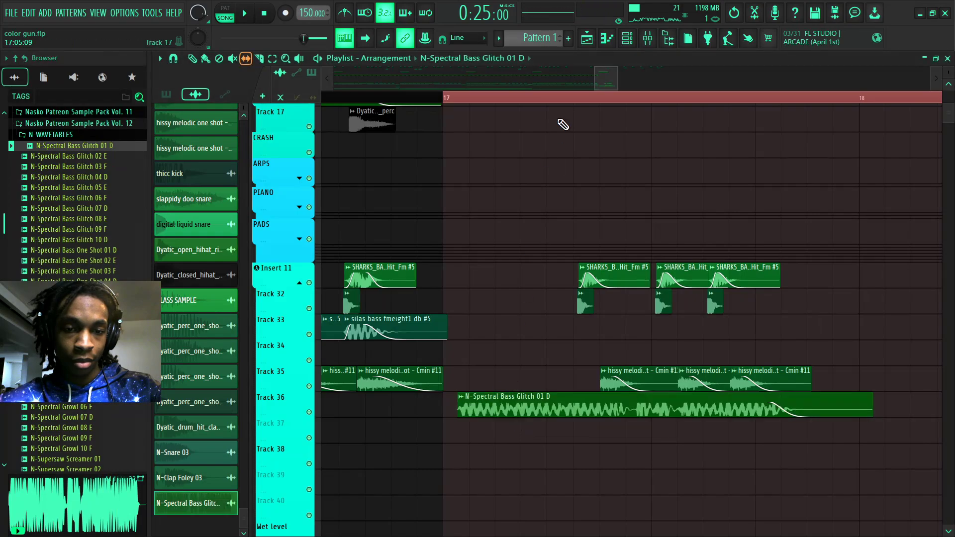
pyautogui.press('space')
# Solo Track 36 and trim the N-Spectral Bass Glitch 01 D clip to about a third of a bar
pyautogui.scroll(-4, 490, 223)
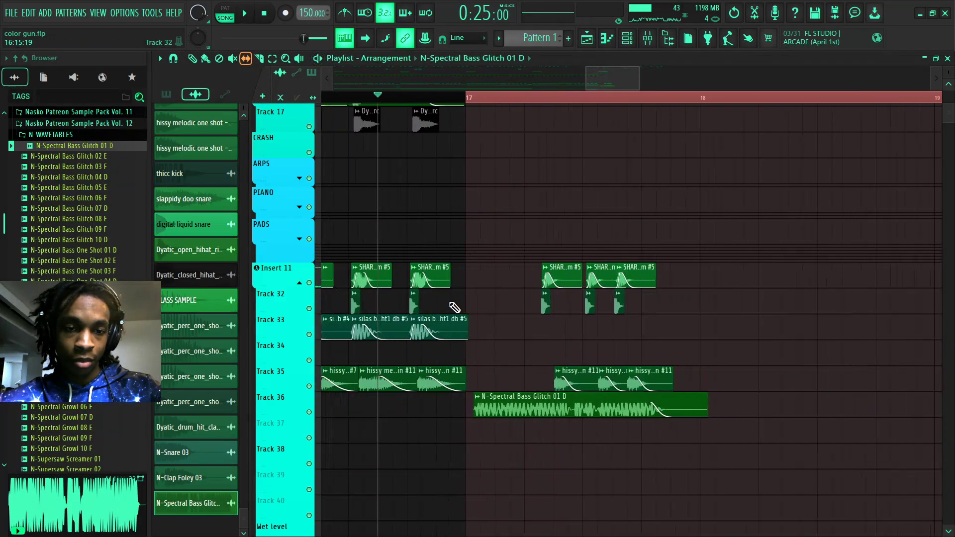
pyautogui.click(205, 58)
pyautogui.keyDown('ctrl'); pyautogui.click(309, 412); pyautogui.keyUp('ctrl')
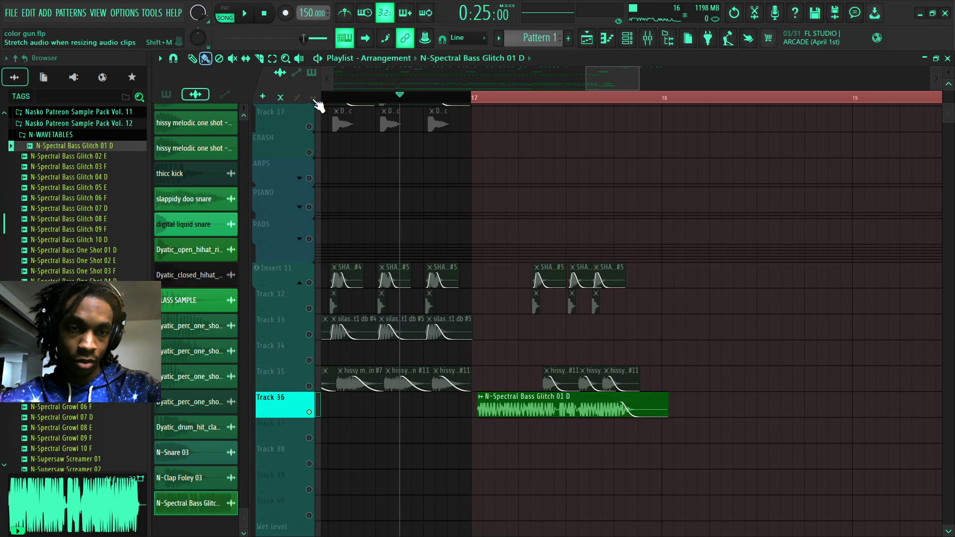
pyautogui.moveTo(664, 398); pyautogui.dragTo(530, 404)
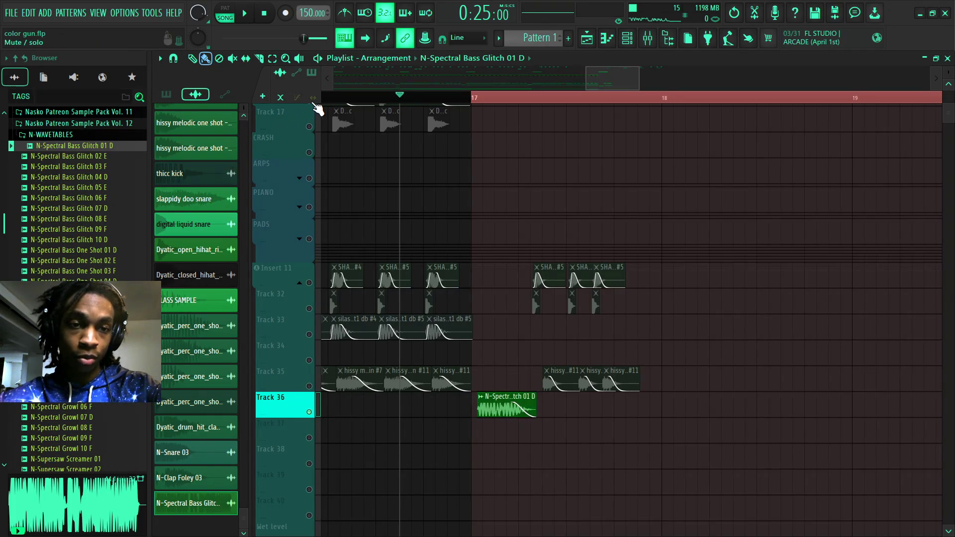
# Stretch the bass glitch clip to about 1.6 bars and set its time-stretching mode to Elastique version 3 monophonic
pyautogui.moveTo(532, 396); pyautogui.dragTo(751, 390)
pyautogui.doubleClick(726, 399)
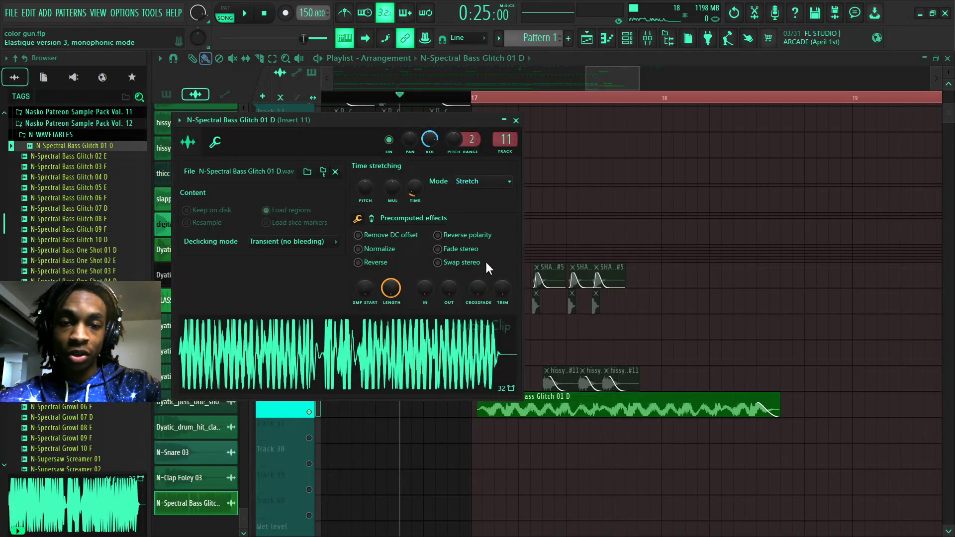
pyautogui.press('Escape')
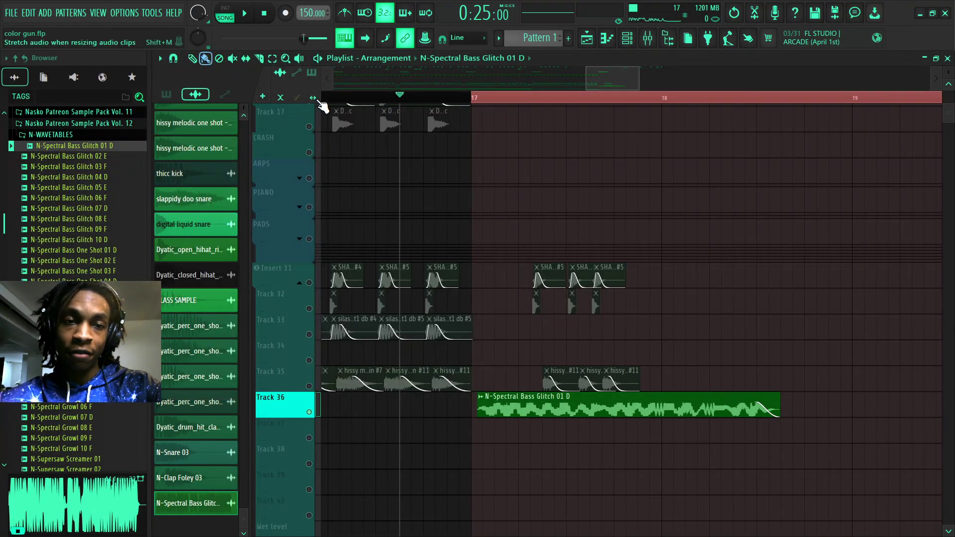
# Trim the stretched bass glitch clip back to about a third of a bar without stretching and play it
pyautogui.moveTo(778, 397); pyautogui.dragTo(537, 397)
pyautogui.press('space')
pyautogui.press('space')
pyautogui.press('space')
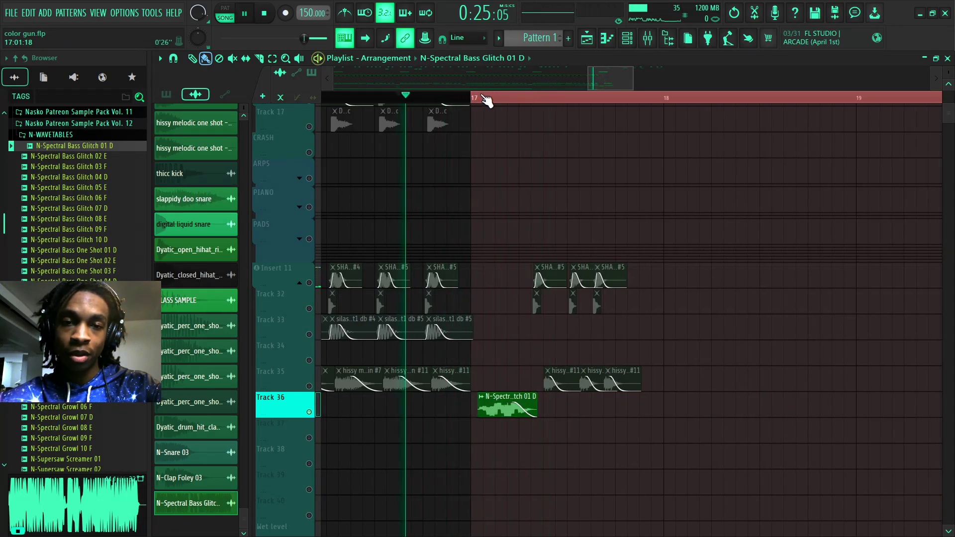
pyautogui.scroll(3, 485, 103)
pyautogui.press('space')
pyautogui.press('space')
pyautogui.press('space')
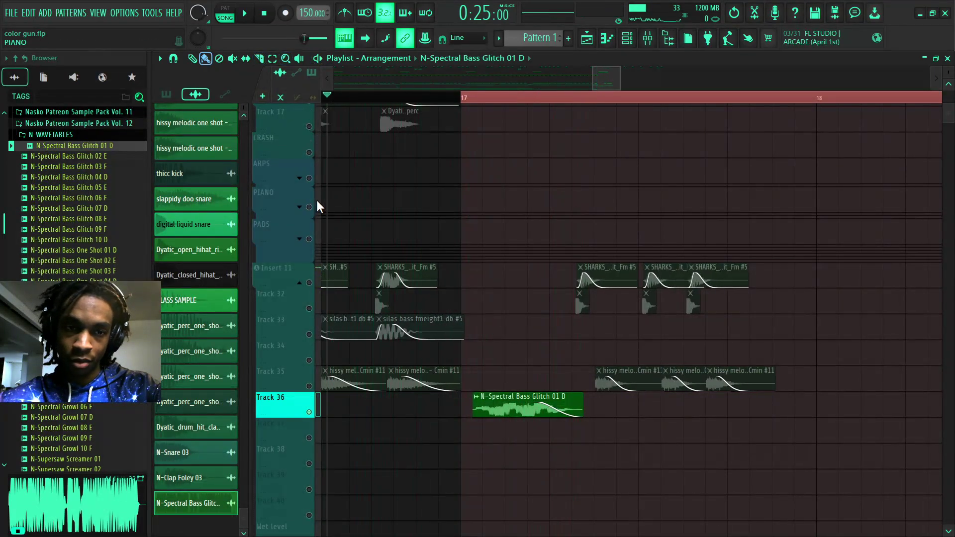
# Unsolo Track 36 and move the bass glitch clip to the exact start of bar 17
pyautogui.rightClick(309, 178)
pyautogui.rightClick(309, 178)
pyautogui.press('space')
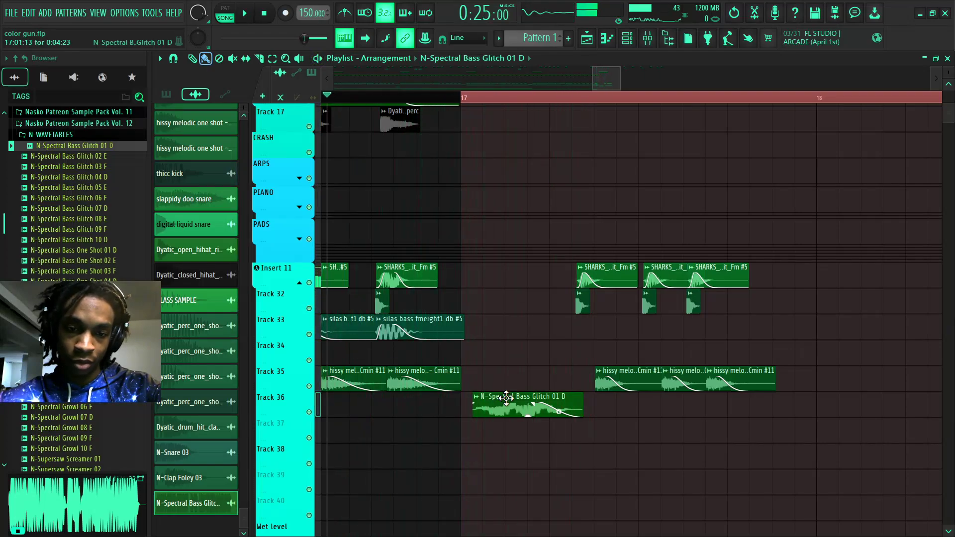
pyautogui.moveTo(509, 397); pyautogui.dragTo(500, 396)
# Try the rhythm without the GLASS SAMPLE clip on the Percussion track at bar 17, and restore the clip
pyautogui.scroll(10, 501, 396)
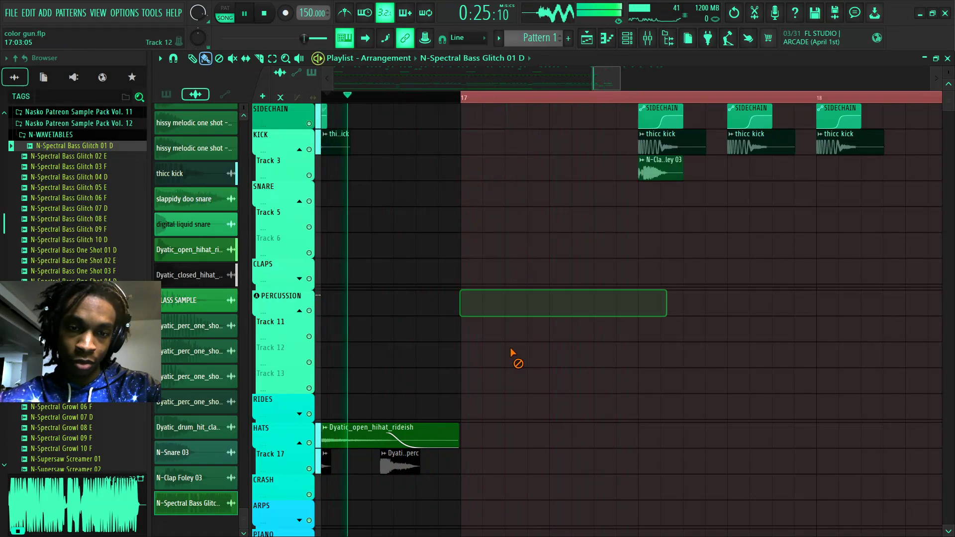
pyautogui.scroll(-10, 497, 234)
pyautogui.press('space')
pyautogui.scroll(-3, 397, 114)
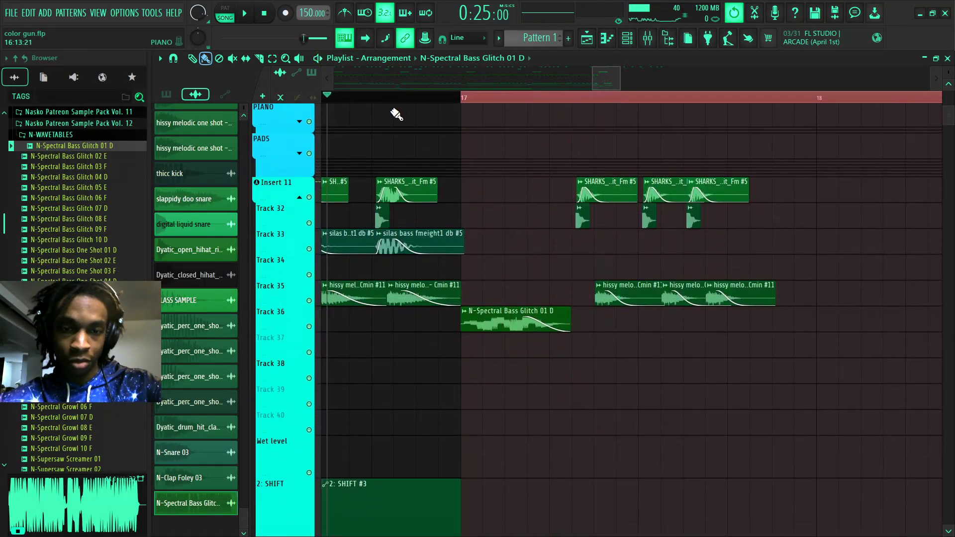
pyautogui.scroll(6, 559, 298)
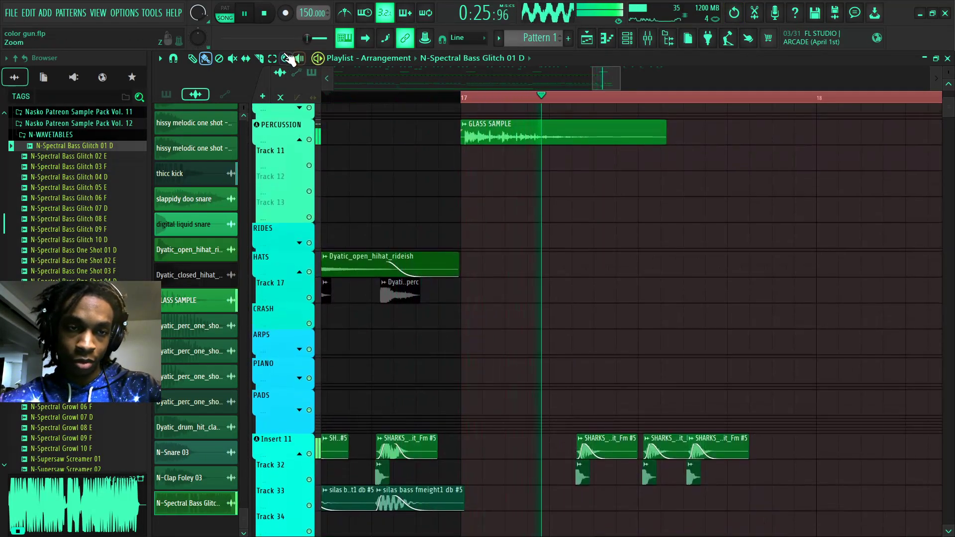
# Lengthen the bass glitch clip's fade-out, slip its audio to a different part of the sample, and play it
pyautogui.click(246, 61)
pyautogui.scroll(-5, 554, 331)
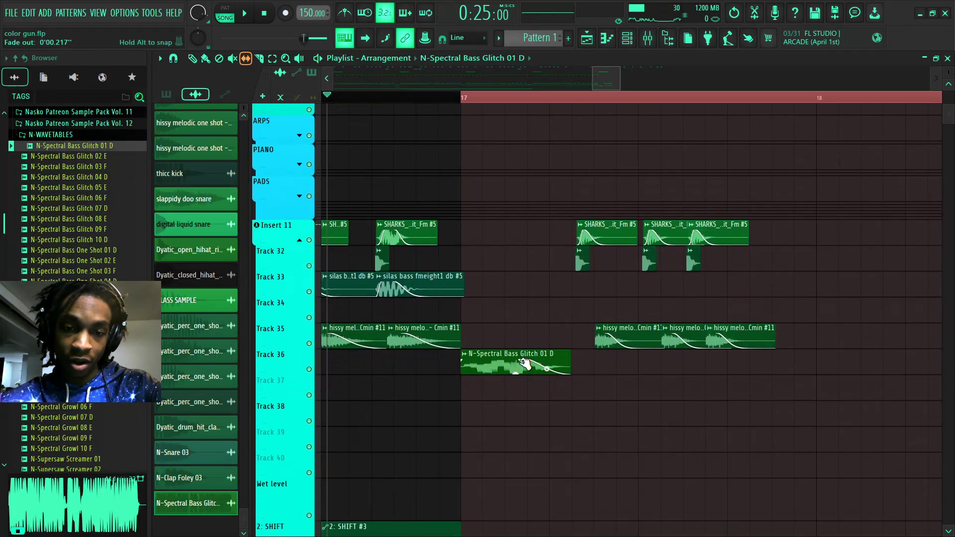
pyautogui.moveTo(535, 365); pyautogui.dragTo(518, 367)
pyautogui.press('space')
pyautogui.press('space')
pyautogui.press('space')
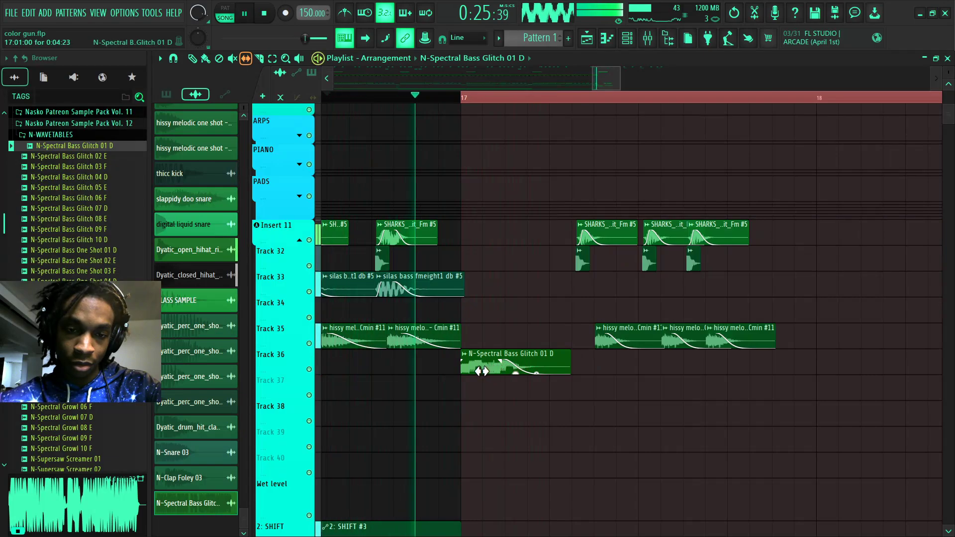
pyautogui.press('space')
# Move the bass glitch clip on Track 36 slightly later to 17:01:11 and listen to the transition into bar 17
pyautogui.click(482, 344)
pyautogui.rightClick(486, 340)
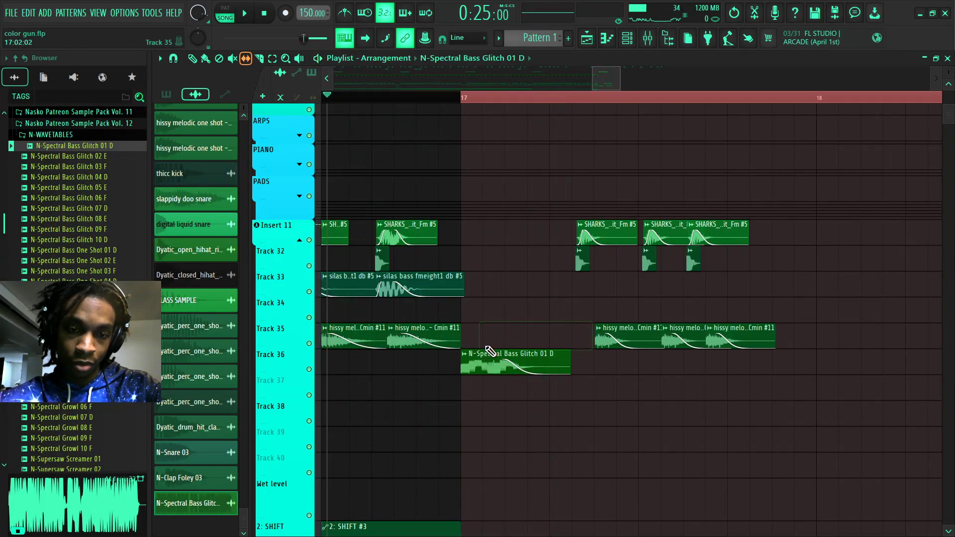
pyautogui.click(488, 347)
pyautogui.rightClick(488, 347)
pyautogui.moveTo(489, 358); pyautogui.dragTo(499, 359)
pyautogui.press('space')
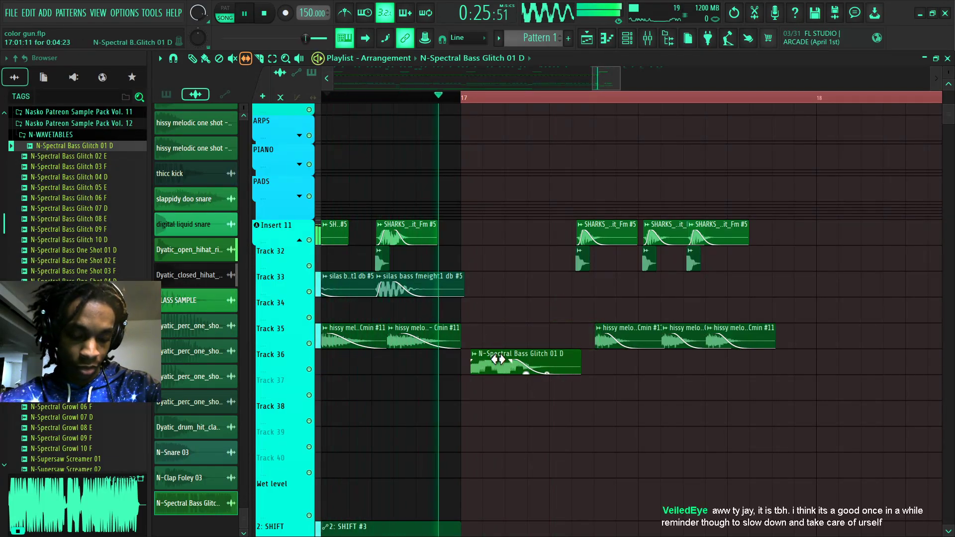
pyautogui.press('space')
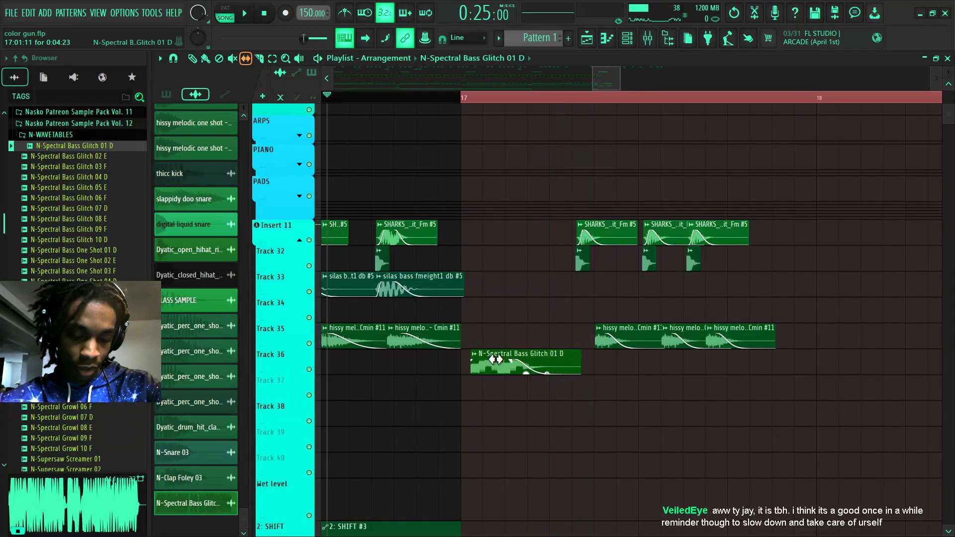
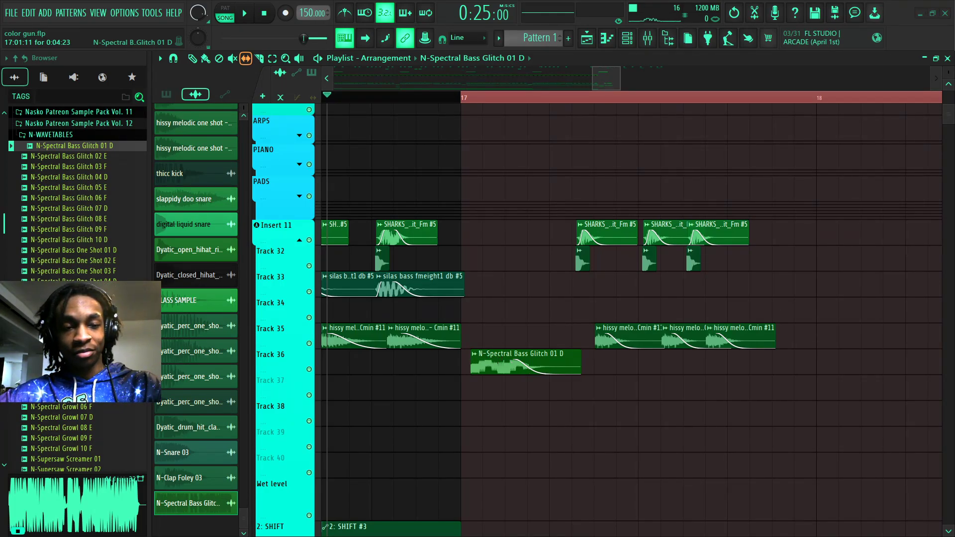
# Try N-Spectral Bass Glitch 08 E as the Track 36 glitch sample, stretch it across most of bar 17, and play it
pyautogui.press('space')
pyautogui.press('space')
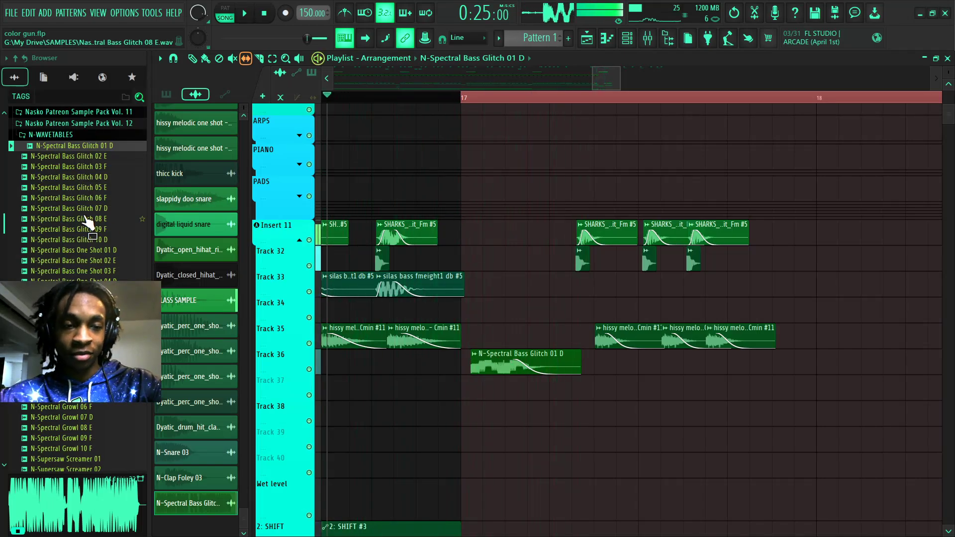
pyautogui.click(79, 292)
pyautogui.moveTo(70, 219); pyautogui.dragTo(507, 339)
pyautogui.press('space')
pyautogui.press('space')
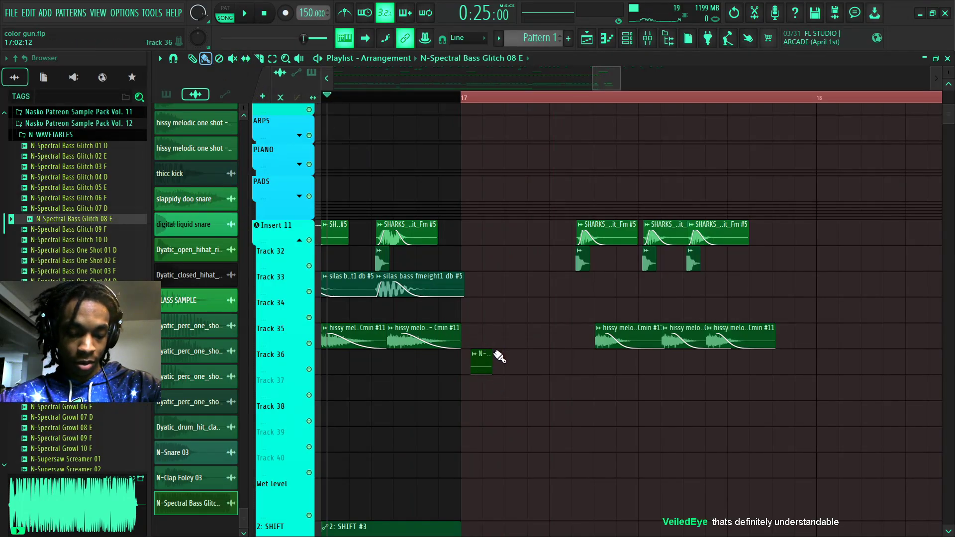
pyautogui.moveTo(496, 355); pyautogui.dragTo(787, 374)
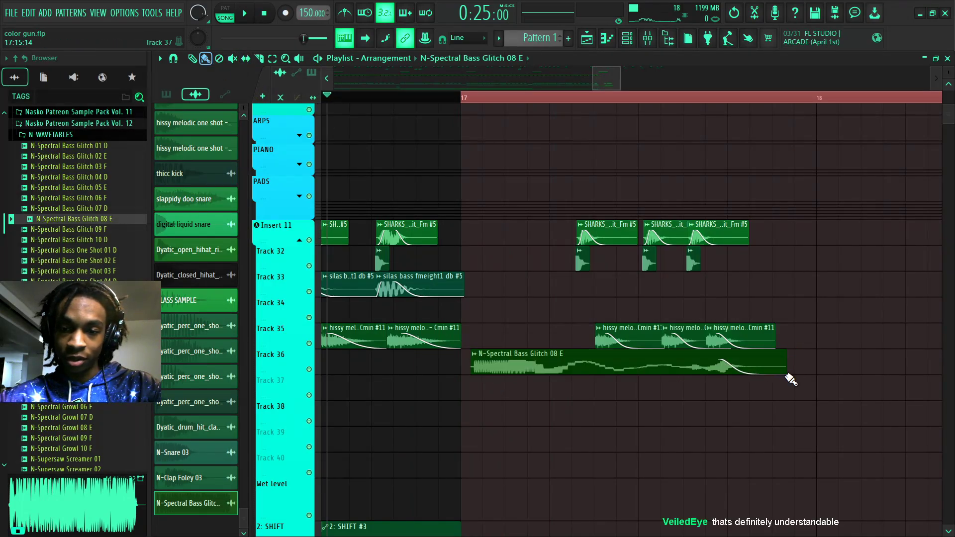
pyautogui.press('space')
pyautogui.press('space')
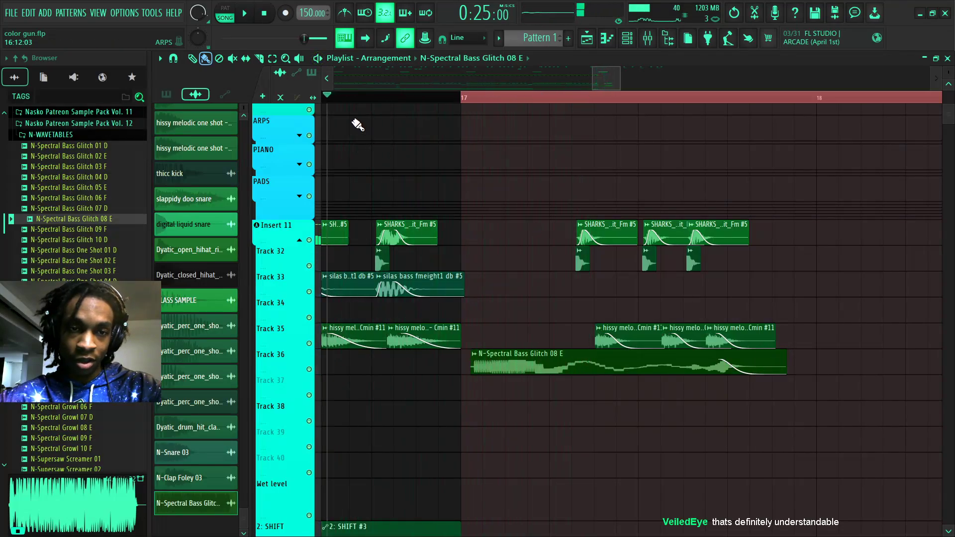
# Preview sounds in the iroto_s samples folder, swap the Track 36 sample for "an actual good growl lol", and stretch it past bar 18
pyautogui.scroll(15, 122, 211)
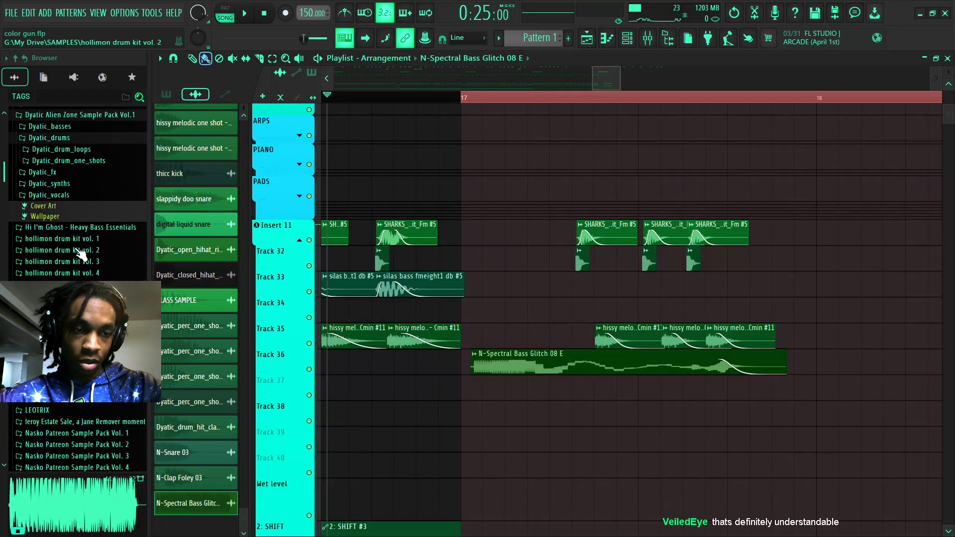
pyautogui.scroll(-5, 68, 266)
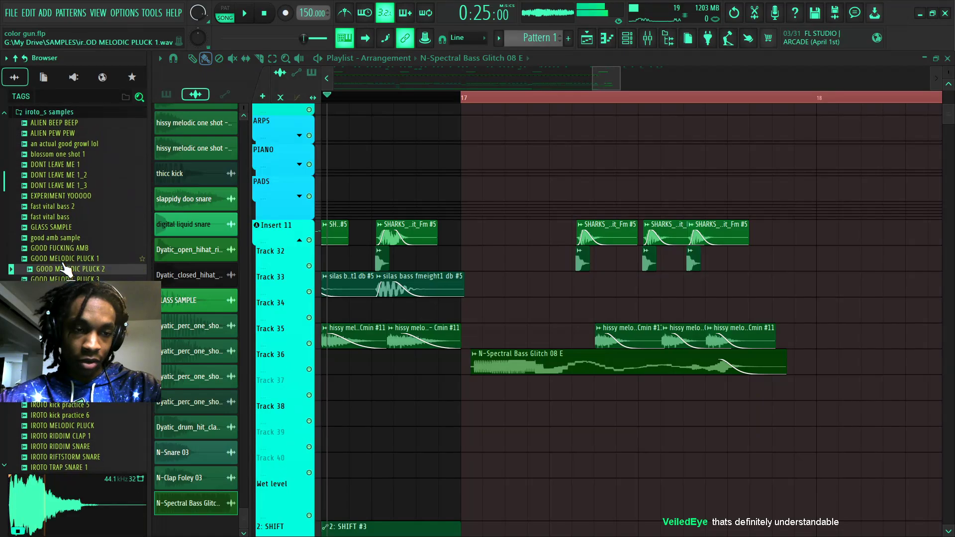
pyautogui.click(66, 240)
pyautogui.click(67, 229)
pyautogui.click(68, 188)
pyautogui.click(68, 208)
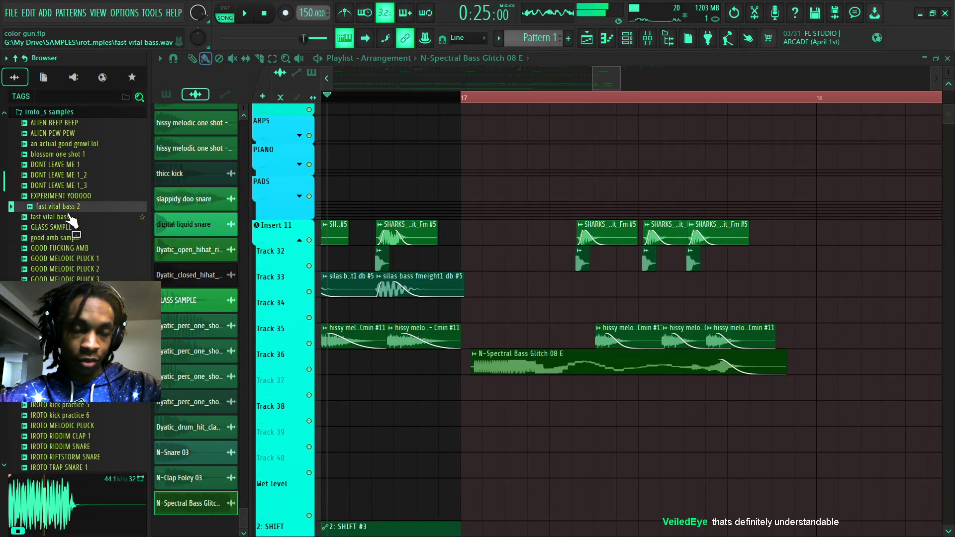
pyautogui.click(67, 219)
pyautogui.moveTo(70, 144); pyautogui.dragTo(612, 367)
pyautogui.press('space')
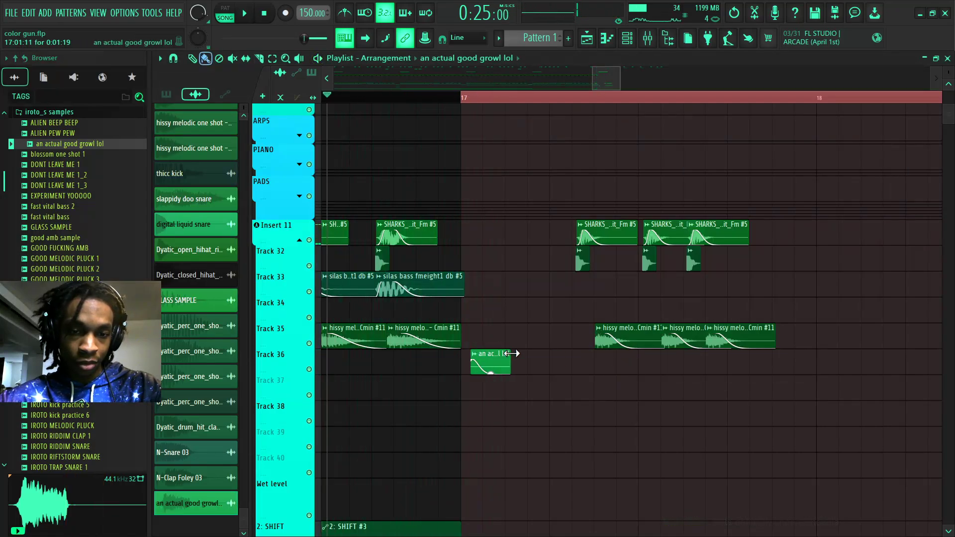
pyautogui.press('space')
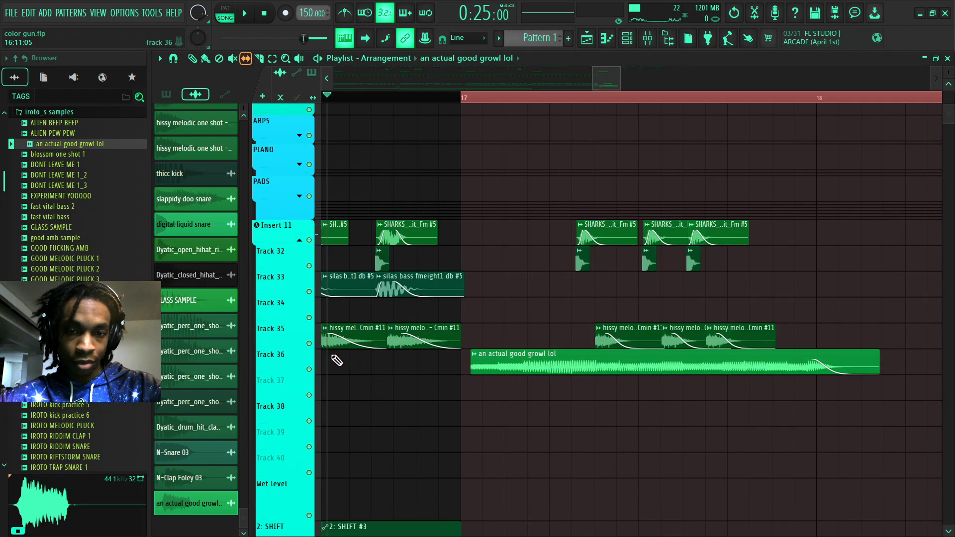
# Play the growl clip, view its time-stretching settings, and compress the clip to end before bar 18
pyautogui.press('space')
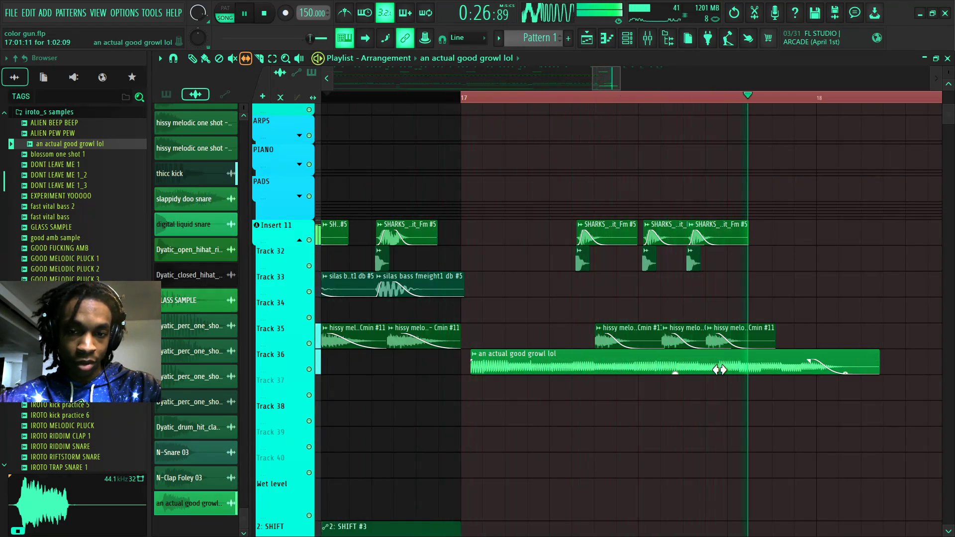
pyautogui.press('space')
pyautogui.doubleClick(657, 367)
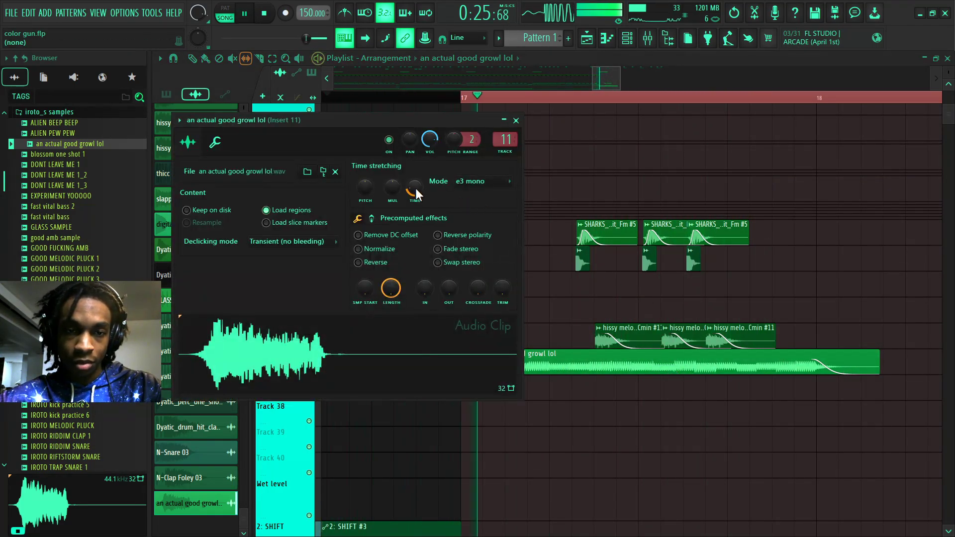
pyautogui.press('Escape')
pyautogui.press('space')
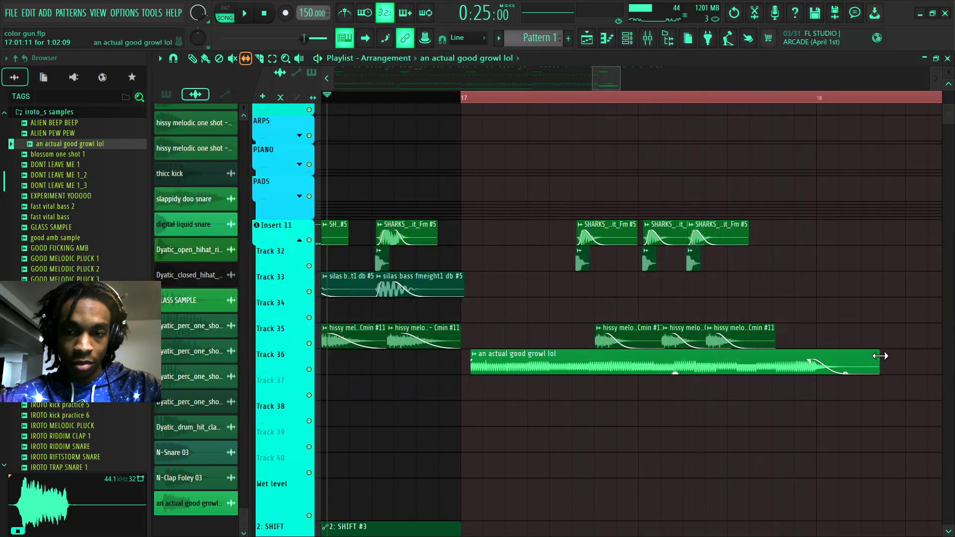
pyautogui.moveTo(879, 365); pyautogui.dragTo(752, 366)
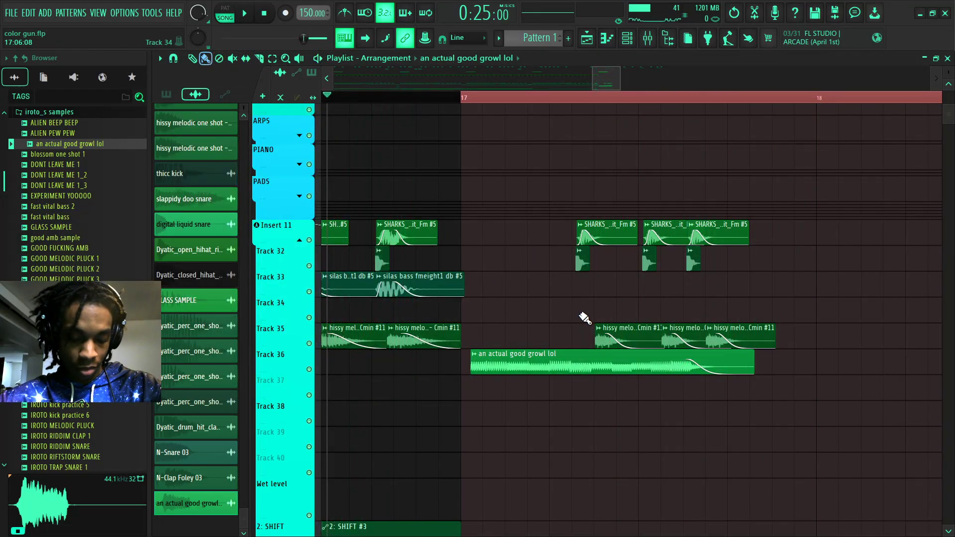
pyautogui.press('space')
pyautogui.press('space')
# Compress the growl clip to roughly the first quarter of bar 17, place a second copy directly after it, and listen
pyautogui.moveTo(754, 362)
pyautogui.mouseDown()
pyautogui.moveTo(571, 357)
pyautogui.moveTo(620, 348)
pyautogui.moveTo(603, 350)
pyautogui.moveTo(613, 357)
pyautogui.mouseUp()
pyautogui.press('space')
pyautogui.press('space')
pyautogui.press('space')
pyautogui.press('space')
pyautogui.press('space')
pyautogui.press('space')
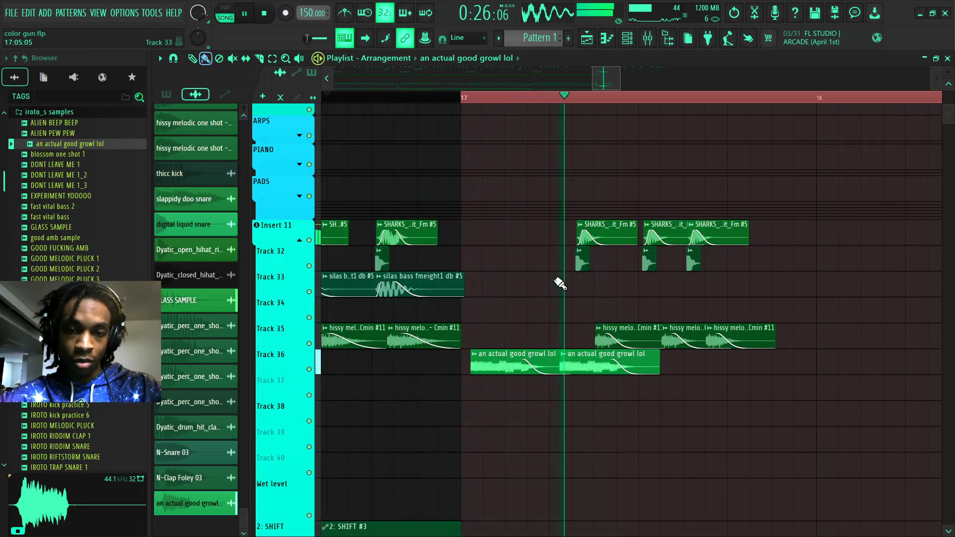
# Try the rhythm without the second growl and the first SHARKS bass hit and transient of bar 17, and restore those clips
pyautogui.press('space')
pyautogui.press('space')
pyautogui.rightClick(589, 353)
pyautogui.rightClick(592, 232)
pyautogui.rightClick(581, 258)
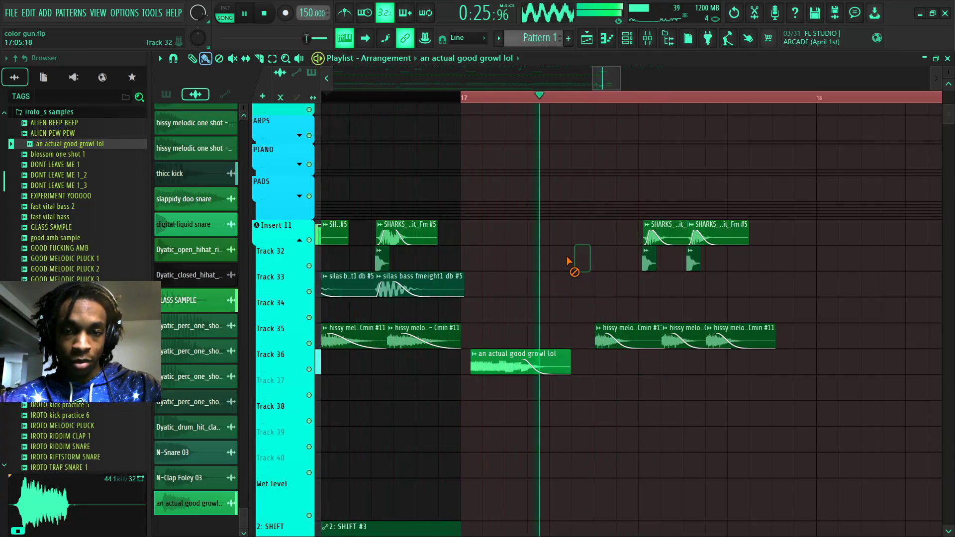
pyautogui.press('space')
pyautogui.hotkey('ctrl', 'alt', 'z')
pyautogui.hotkey('ctrl', 'alt', 'z')
pyautogui.hotkey('ctrl', 'alt', 'z')
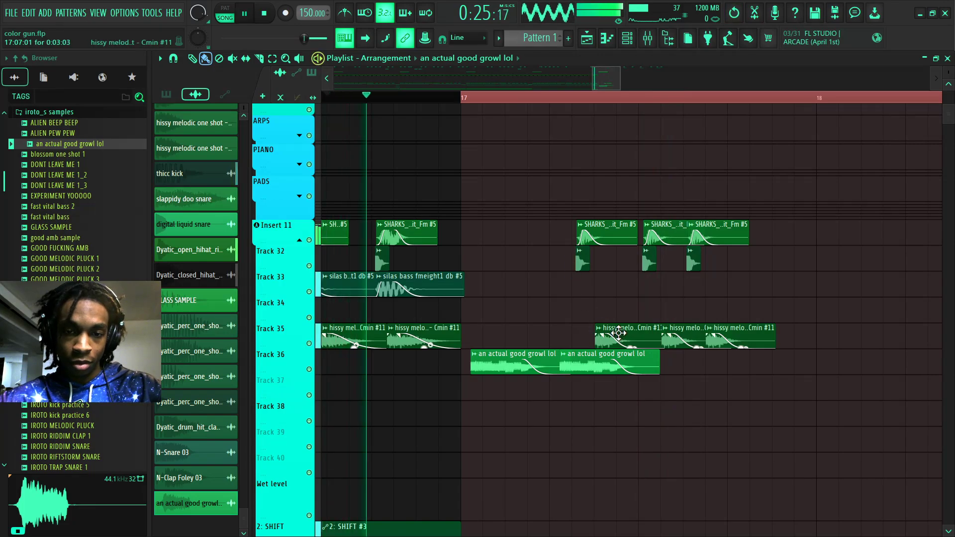
# Copy a hissy melodic one shot on Track 35 above the opening growl of bar 17 and delete the second growl clip
pyautogui.moveTo(618, 333); pyautogui.dragTo(507, 333)
pyautogui.press('space')
pyautogui.press('space')
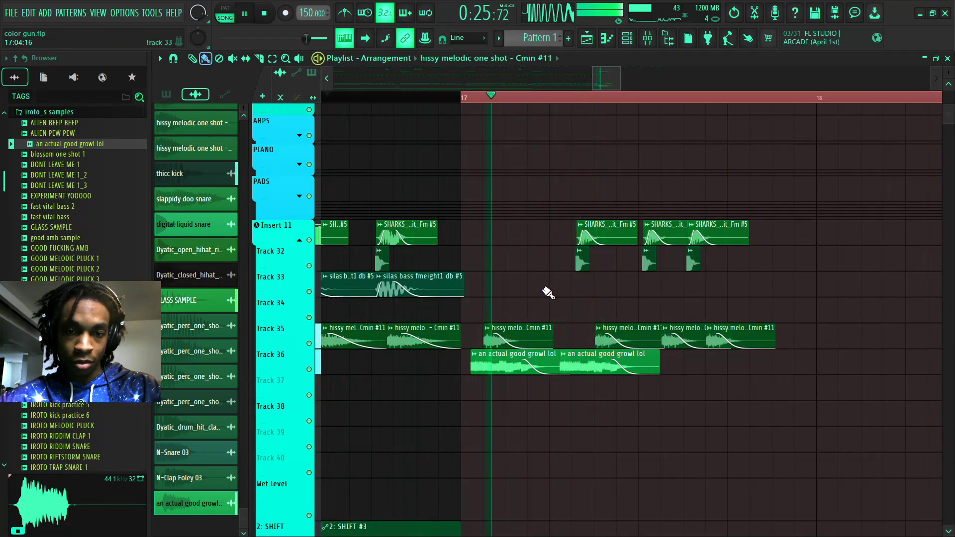
pyautogui.press('space')
pyautogui.press('space')
pyautogui.rightClick(604, 363)
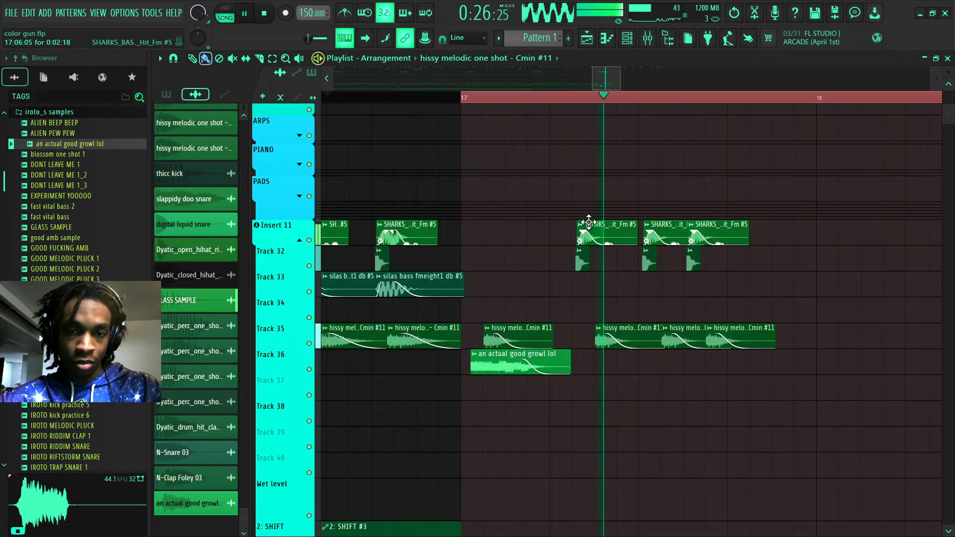
pyautogui.press('space')
# Layer the opening growl with a copy of the SHARKS transient at 17:02:04 and a copy of the silas bass fmeight1 db #5 clip
pyautogui.moveTo(581, 259); pyautogui.dragTo(494, 261)
pyautogui.press('space')
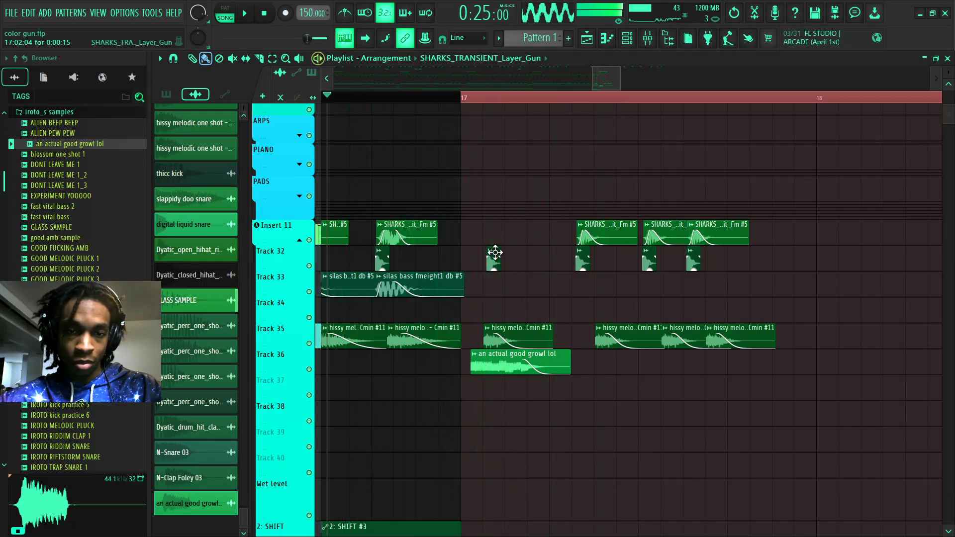
pyautogui.press('space')
pyautogui.moveTo(408, 277); pyautogui.dragTo(513, 275)
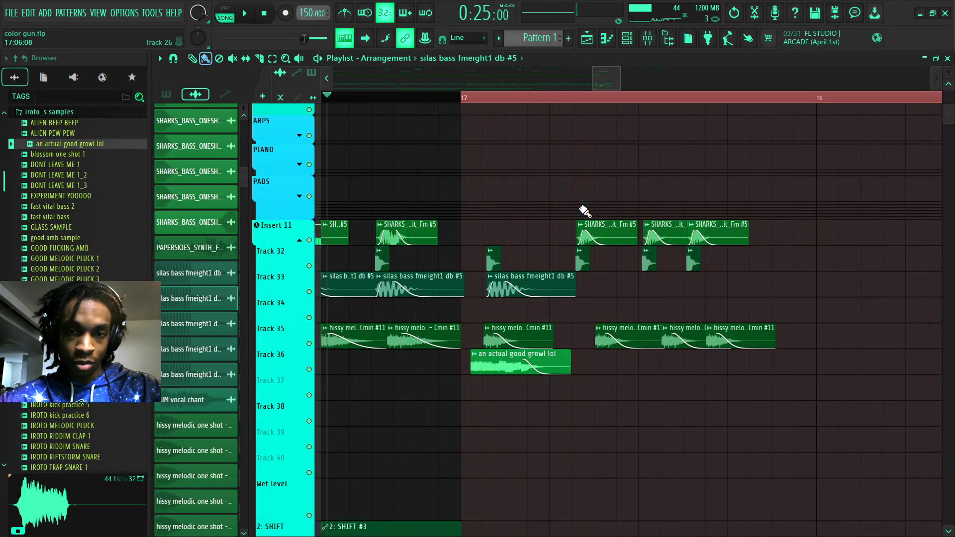
# Delete the three SHARKS bass hits and their transients in bar 17, along with the first hissy one shot beneath them
pyautogui.rightClick(587, 231)
pyautogui.rightClick(583, 259)
pyautogui.rightClick(614, 339)
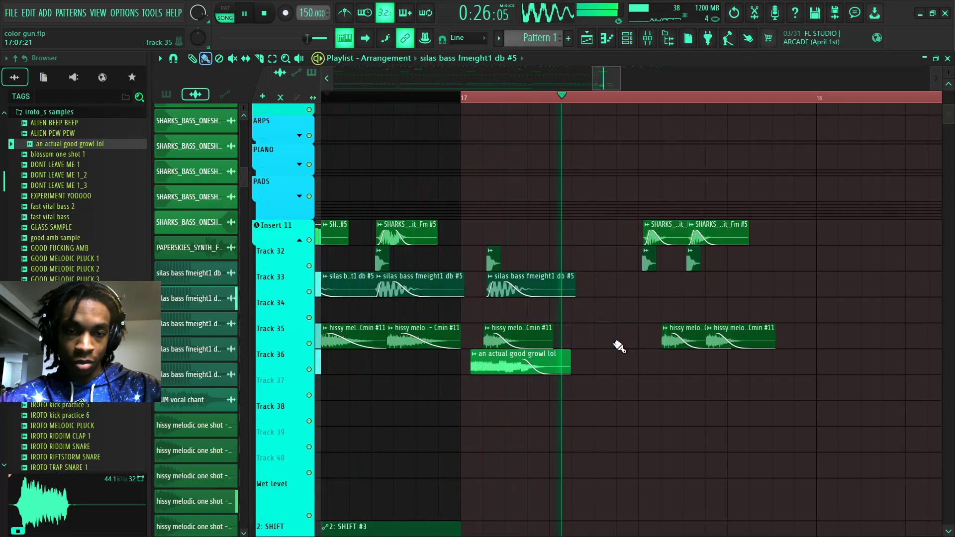
pyautogui.rightClick(647, 231)
pyautogui.rightClick(649, 259)
pyautogui.rightClick(693, 259)
pyautogui.rightClick(716, 232)
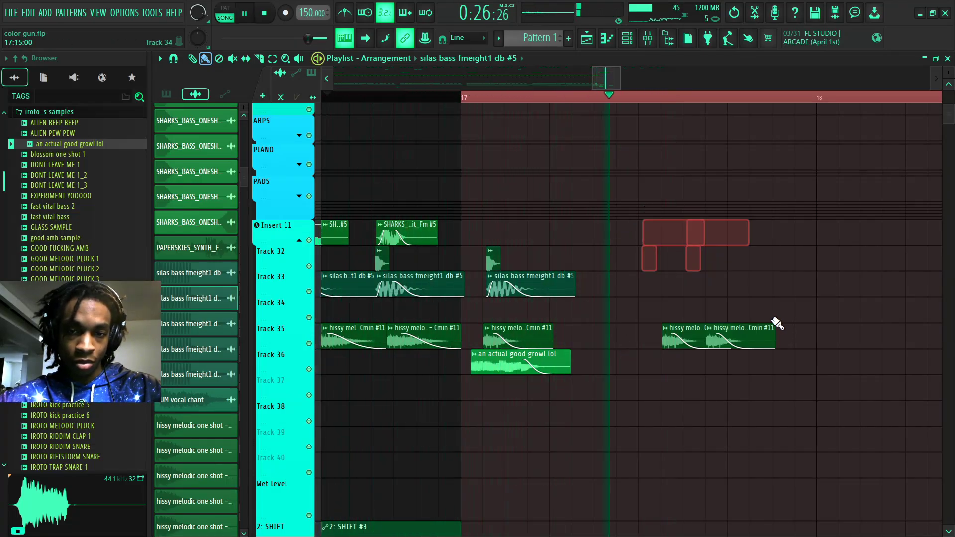
# Try removing the two remaining hissy melodic one shots late in bar 17, undo the removal, and play the bar
pyautogui.press('space')
pyautogui.moveTo(661, 258); pyautogui.dragTo(785, 381)
pyautogui.press('Delete')
pyautogui.hotkey('ctrl', 'z')
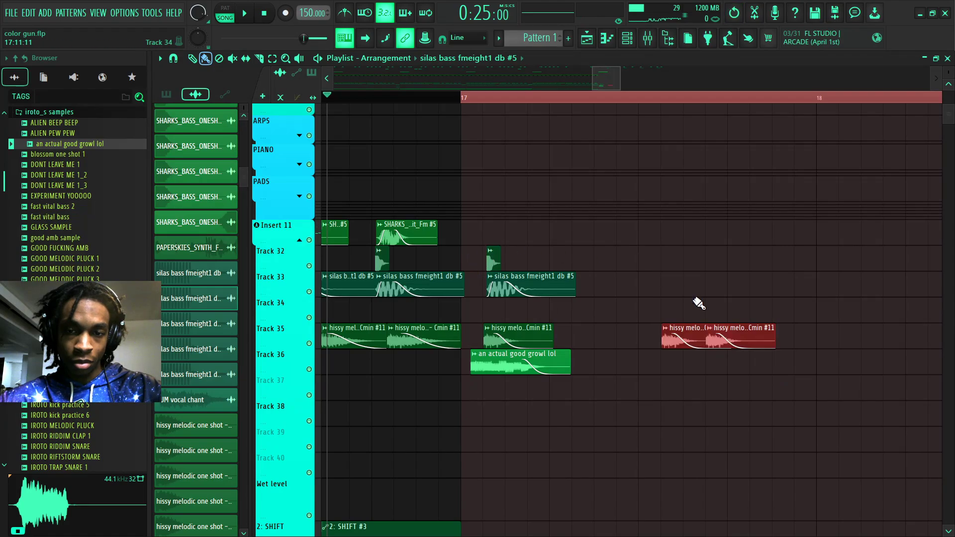
pyautogui.press('space')
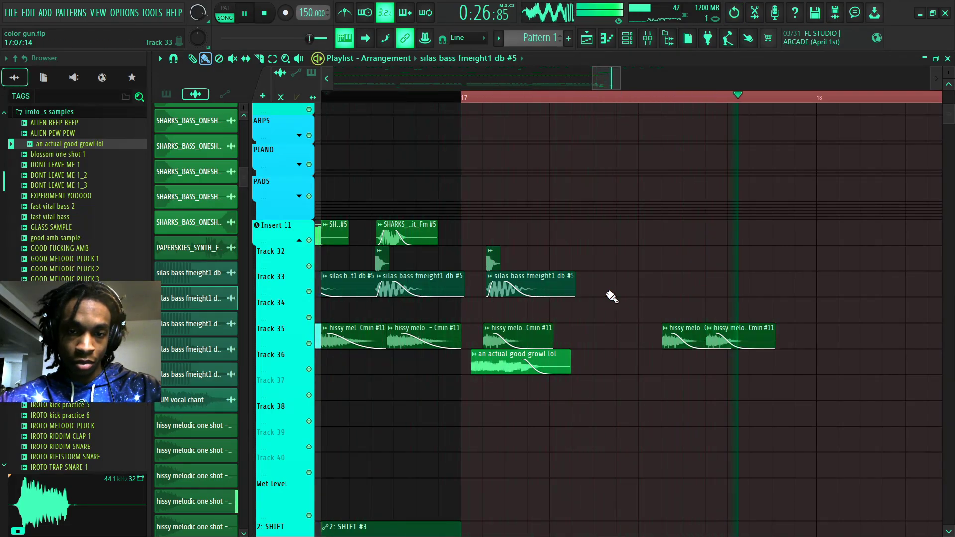
pyautogui.press('space')
pyautogui.press('space')
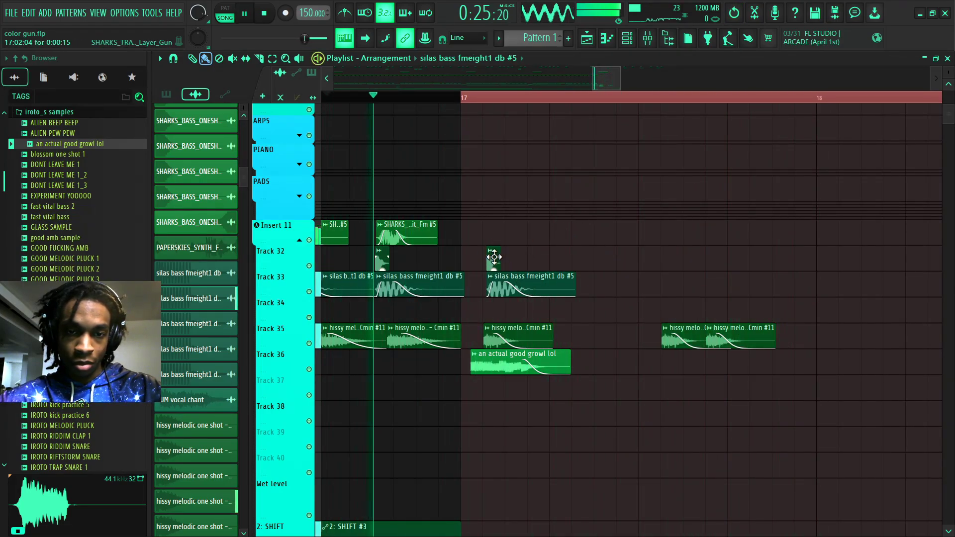
# Copy the SHARKS transient over the first late hissy one shot in bar 17 and delete the hissy clip overlapping it
pyautogui.click(497, 256)
pyautogui.click(668, 255)
pyautogui.press('space')
pyautogui.moveTo(743, 328); pyautogui.dragTo(715, 327)
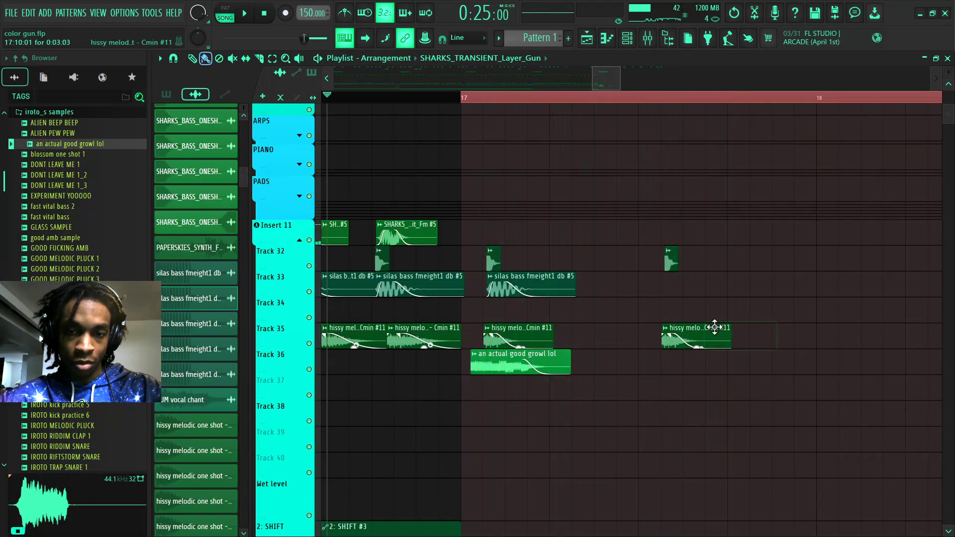
# Nudge the late hissy melodic one shot on Track 35 to 17:10:02 under its transient and play the result
pyautogui.scroll(3, 717, 101)
pyautogui.scroll(4, 713, 79)
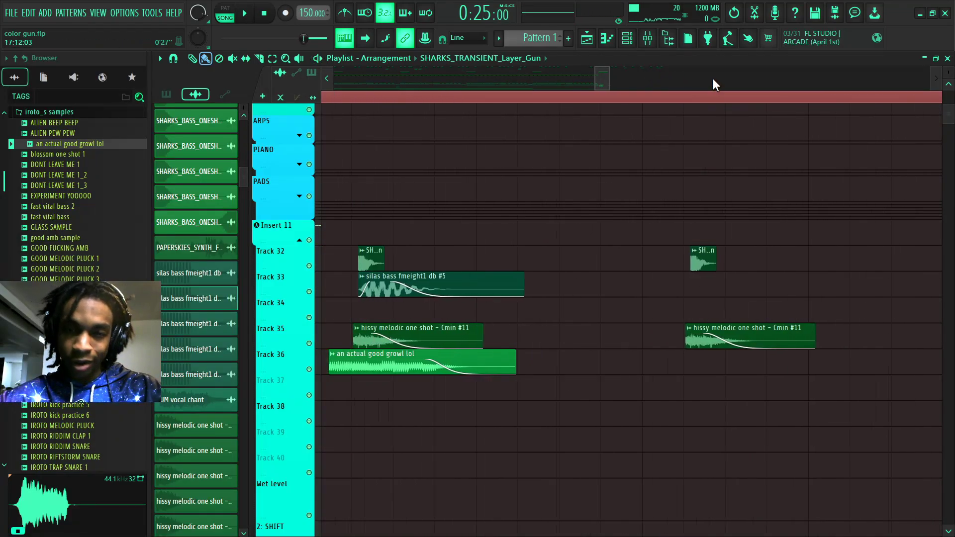
pyautogui.scroll(-4, 713, 80)
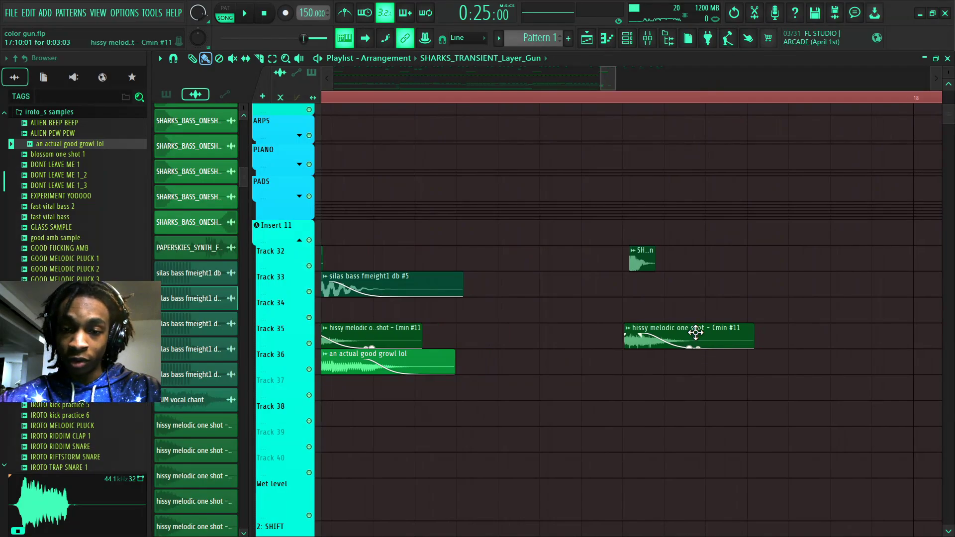
pyautogui.moveTo(696, 333); pyautogui.dragTo(697, 332)
pyautogui.press('space')
pyautogui.moveTo(635, 233); pyautogui.dragTo(642, 259)
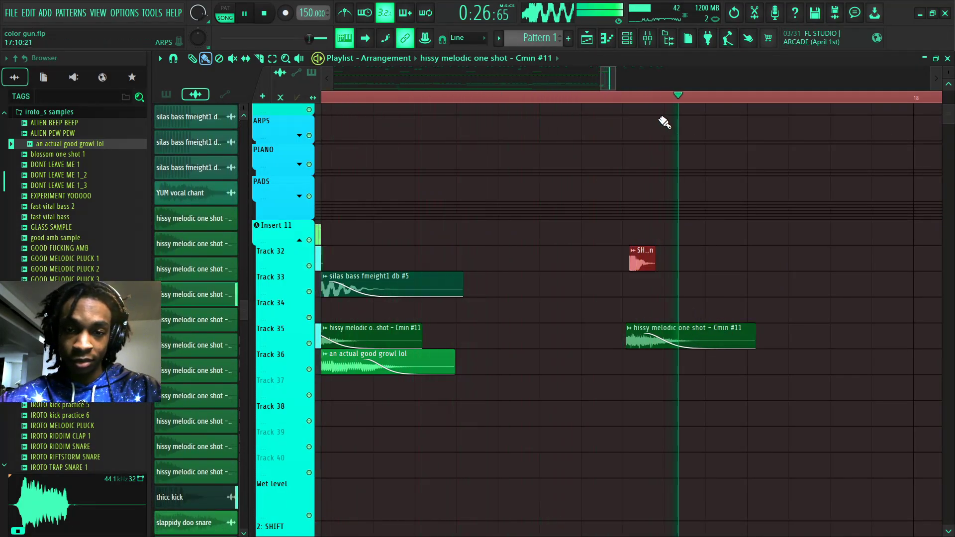
pyautogui.press('space')
# Make the late hissy melodic one shot and its SHARKS transient in bar 17 unique clips and listen to them
pyautogui.scroll(-2, 666, 112)
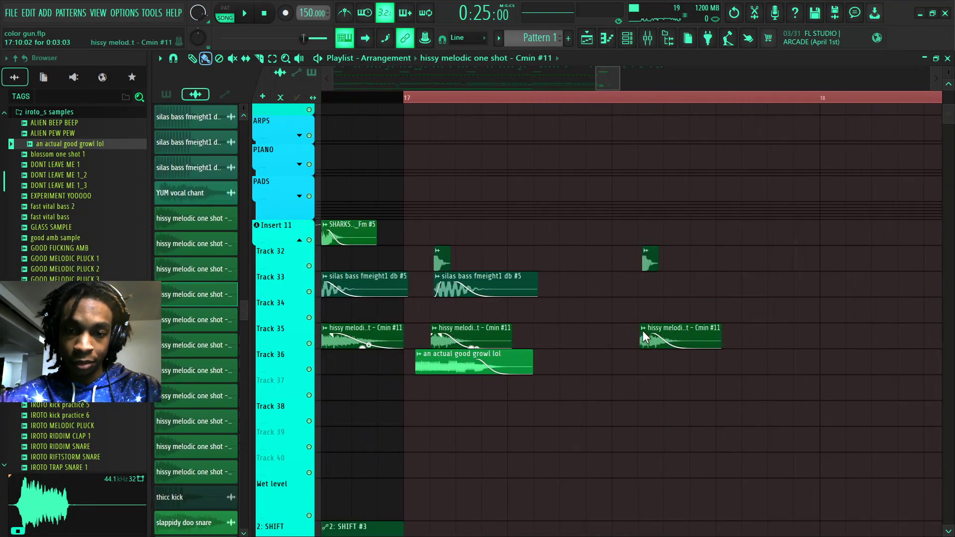
pyautogui.scroll(-1, 740, 75)
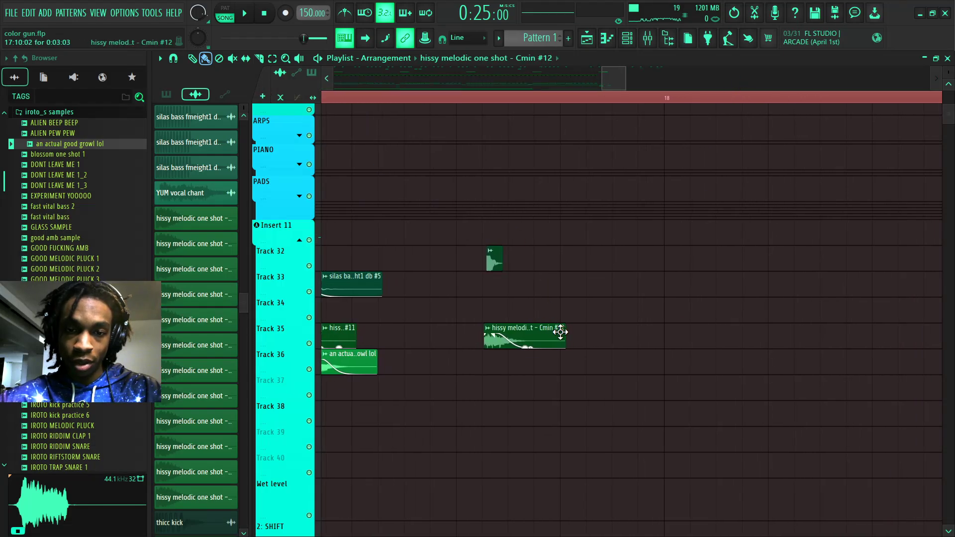
pyautogui.scroll(2, 503, 99)
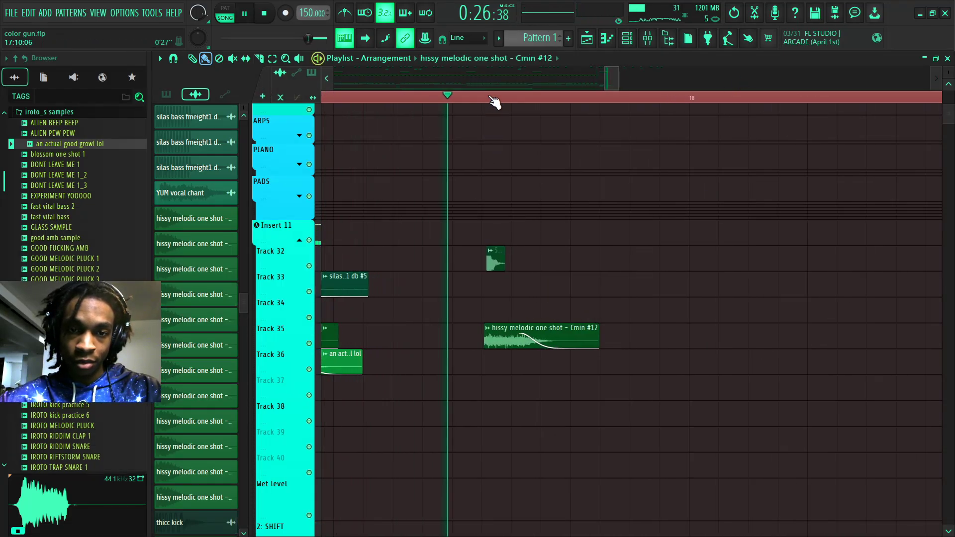
pyautogui.moveTo(560, 250)
pyautogui.mouseDown()
pyautogui.moveTo(513, 249)
pyautogui.moveTo(551, 331)
pyautogui.mouseUp()
pyautogui.moveTo(648, 311); pyautogui.dragTo(676, 315)
pyautogui.hotkey('ctrl', 'z')
pyautogui.press('space')
# Duplicate the unique hissy one shot and transient together, place the copies about a quarter bar after the originals, and play the section
pyautogui.moveTo(491, 235)
pyautogui.mouseDown()
pyautogui.moveTo(574, 332)
pyautogui.moveTo(839, 332)
pyautogui.mouseUp()
pyautogui.press('space')
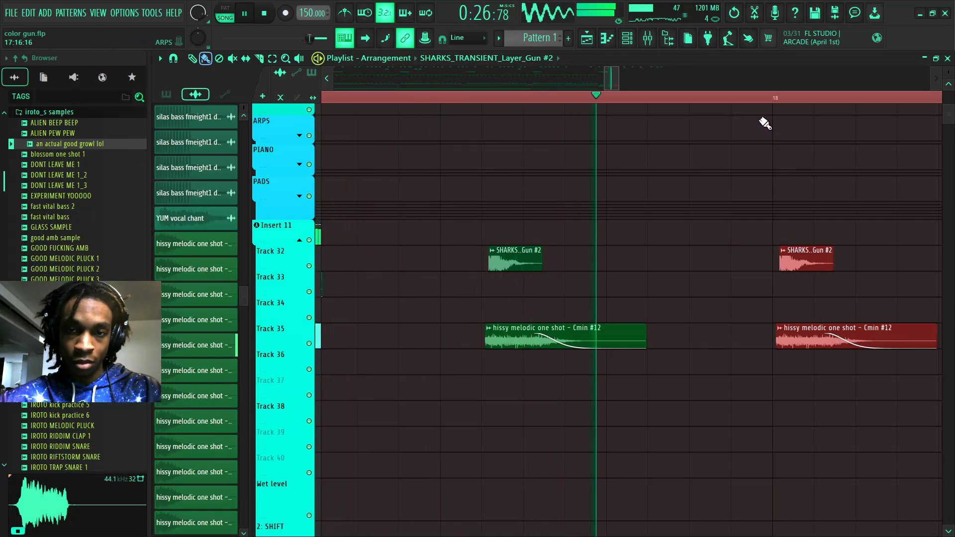
pyautogui.moveTo(817, 251); pyautogui.dragTo(689, 248)
pyautogui.scroll(10, 689, 247)
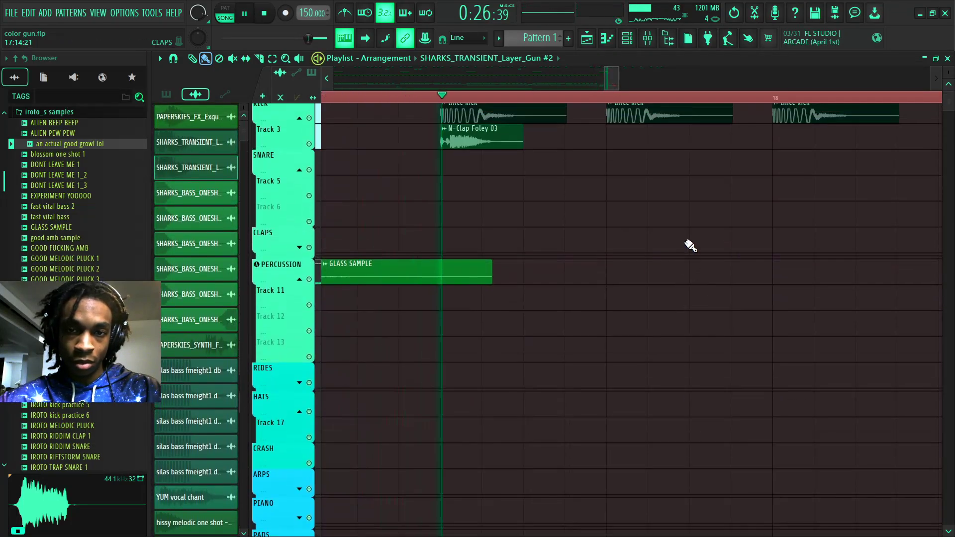
pyautogui.scroll(-6, 687, 323)
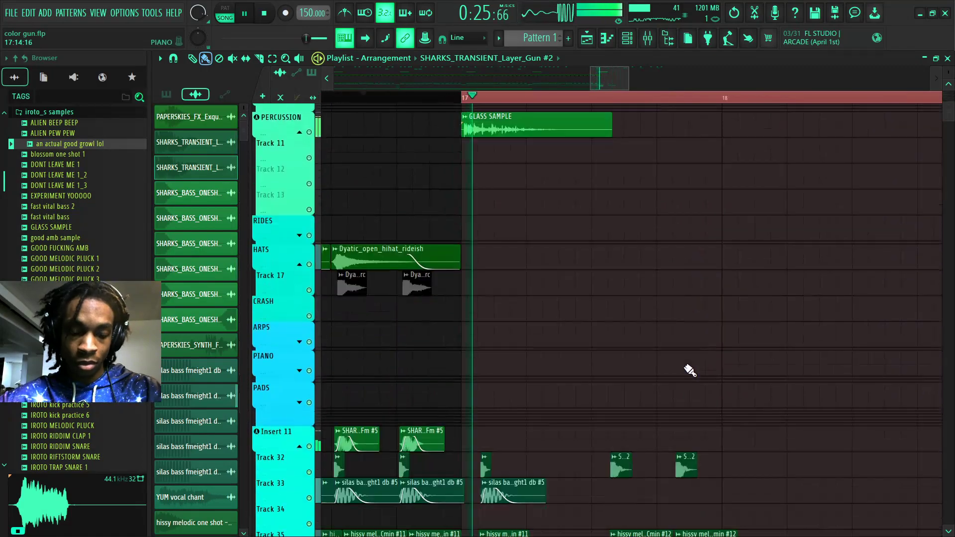
# Duplicate the last hissy melodic one shot and SHARKS transient pair directly after itself, around the start of bar 18, and play the result
pyautogui.scroll(-5, 689, 363)
pyautogui.press('space')
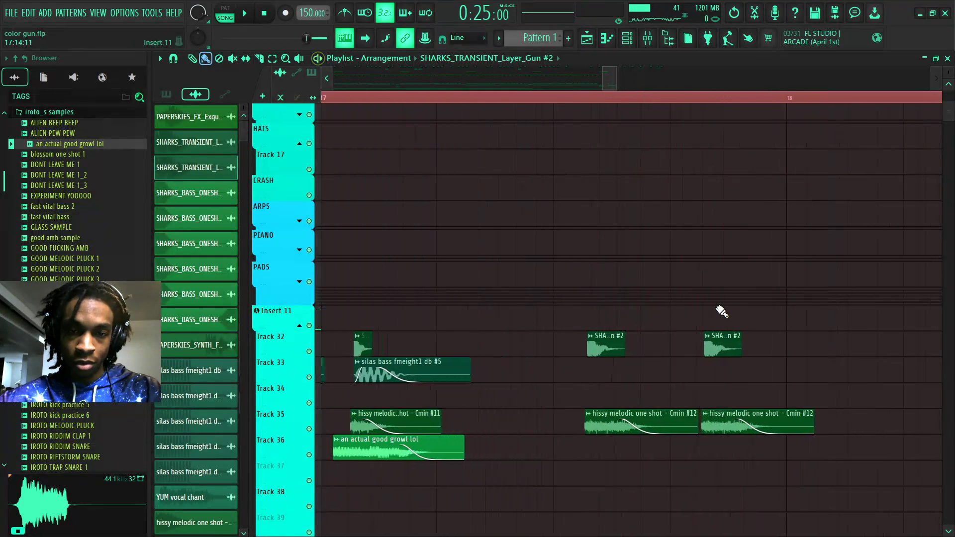
pyautogui.scroll(2, 721, 311)
pyautogui.moveTo(757, 342); pyautogui.dragTo(801, 431)
pyautogui.moveTo(792, 401); pyautogui.dragTo(830, 404)
pyautogui.hotkey('ctrl', 'z')
pyautogui.moveTo(753, 321); pyautogui.dragTo(812, 446)
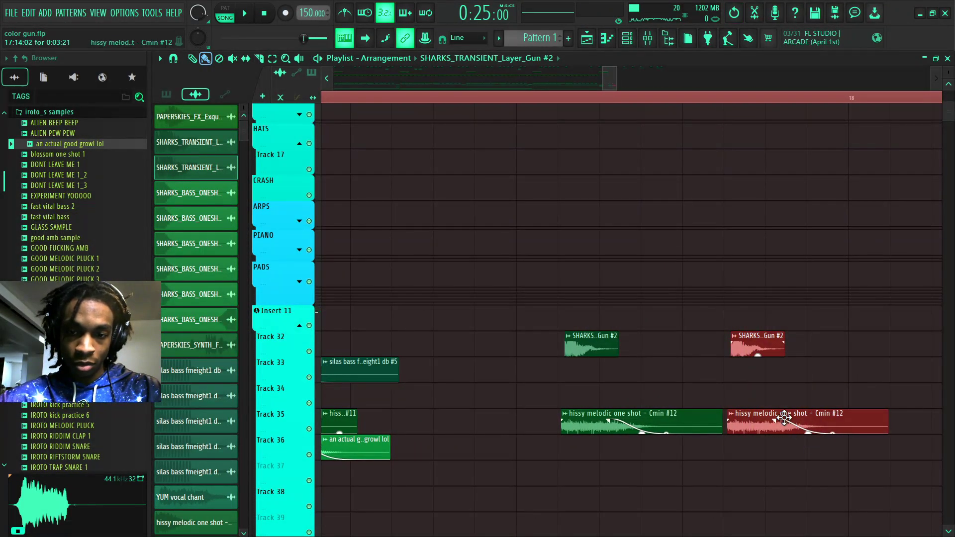
pyautogui.hotkey('ctrl', 'b')
pyautogui.press('space')
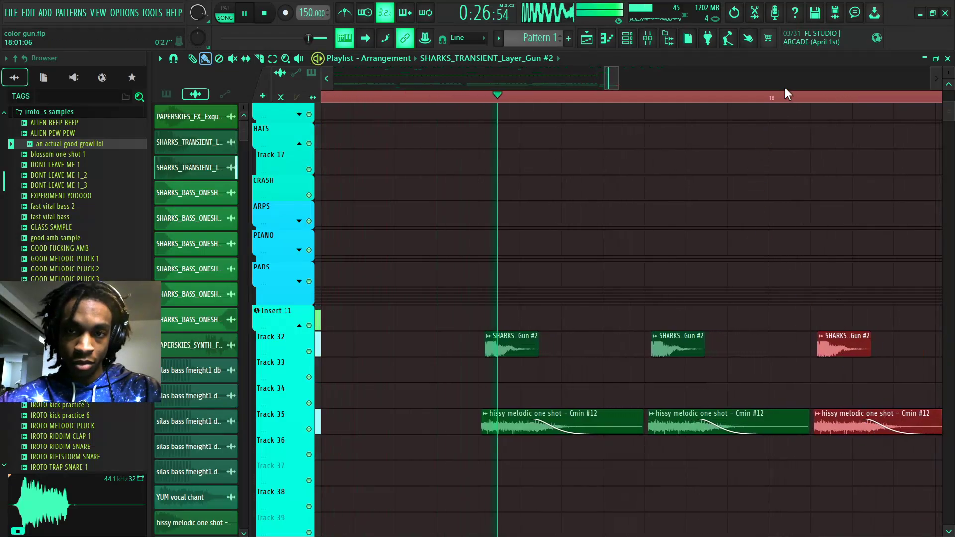
# Add a fourth hissy one shot and SHARKS transient pair a quarter bar after the third, in bar 18
pyautogui.hscroll(2, 796, 95)
pyautogui.scroll(-2, 746, 99)
pyautogui.press('space')
pyautogui.keyDown('ctrl'); pyautogui.click(663, 322); pyautogui.keyUp('ctrl')
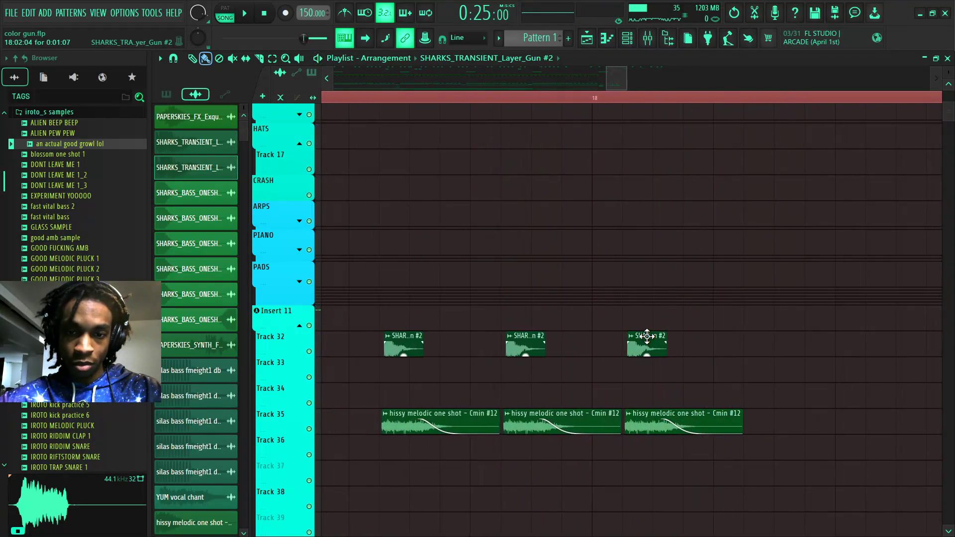
pyautogui.moveTo(645, 336)
pyautogui.mouseDown()
pyautogui.moveTo(690, 438)
pyautogui.moveTo(808, 424)
pyautogui.mouseUp()
pyautogui.keyDown('ctrl'); pyautogui.click(815, 402); pyautogui.keyUp('ctrl')
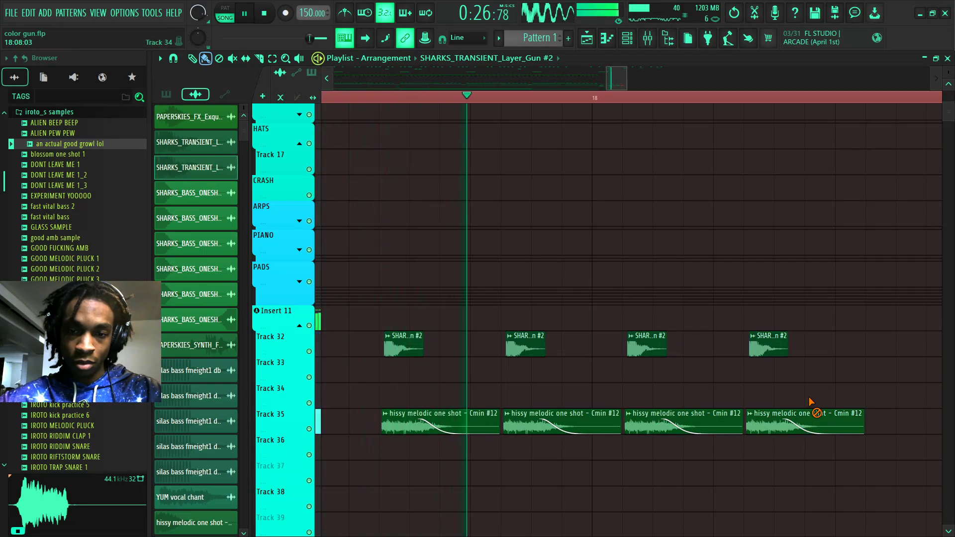
# Make the fourth hissy one shot a unique clip and delete the stray copy above it on Track 34
pyautogui.click(749, 414)
pyautogui.click(768, 463)
pyautogui.press('space')
pyautogui.click(777, 404)
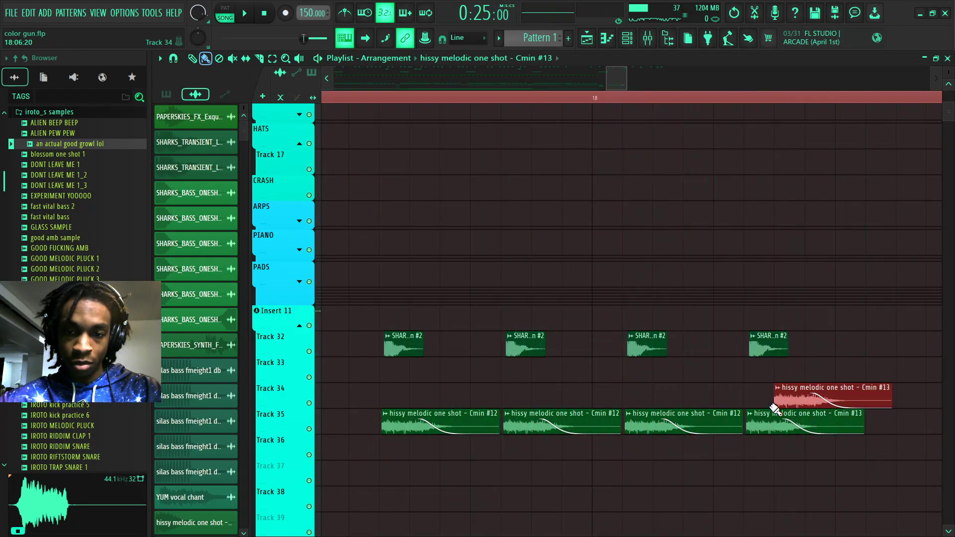
pyautogui.rightClick(784, 401)
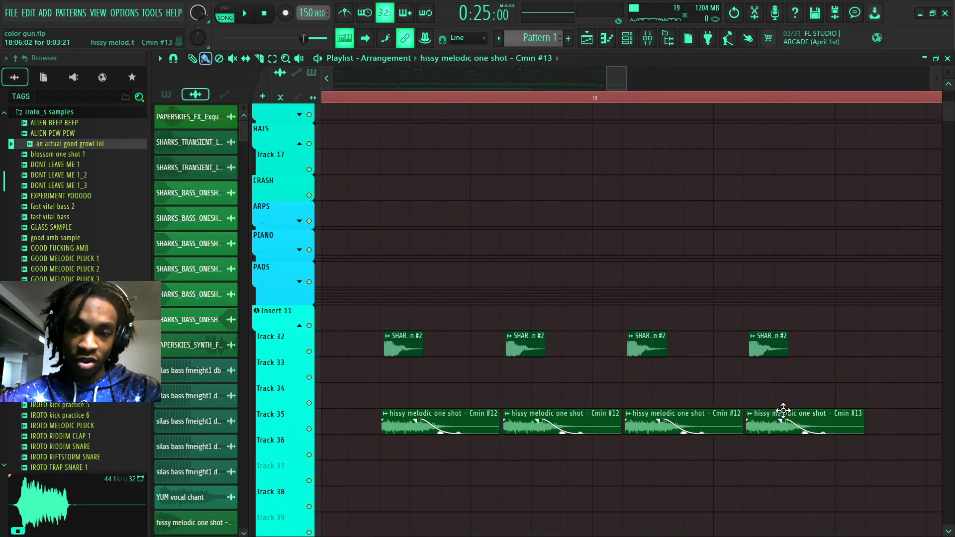
# Try pitch shifts of +400, +500 and +600 cents on the unique hissy one shot in bar 18 while listening
pyautogui.doubleClick(784, 411)
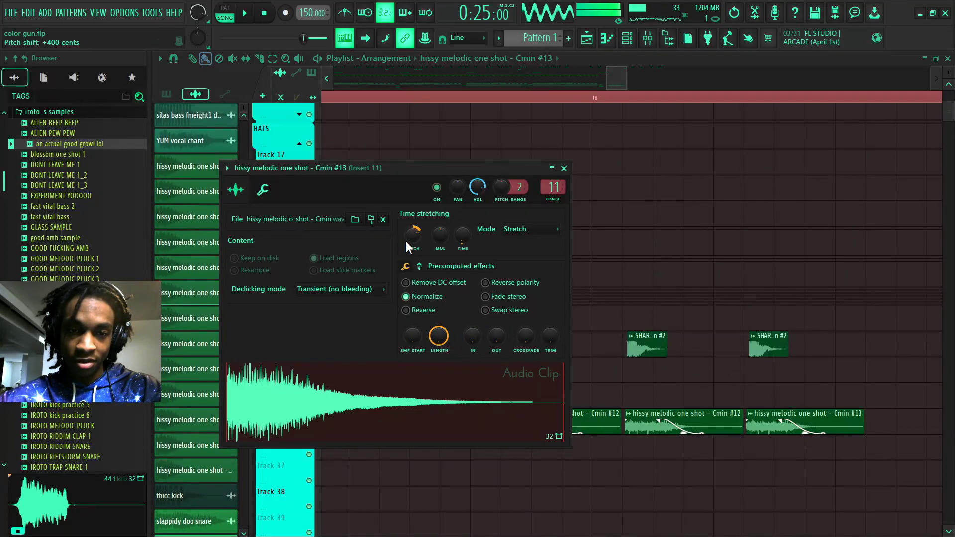
pyautogui.click(723, 98)
pyautogui.press('space')
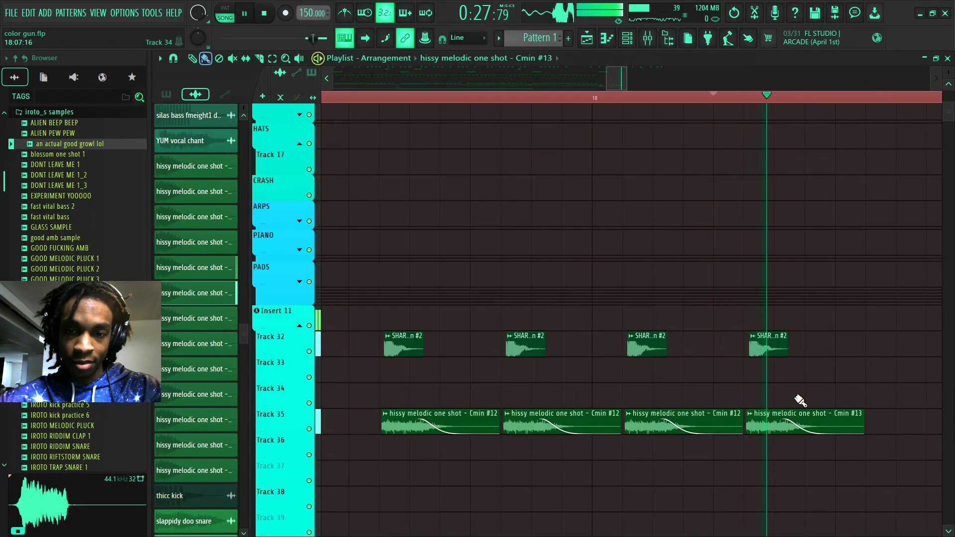
pyautogui.press('space')
pyautogui.doubleClick(799, 412)
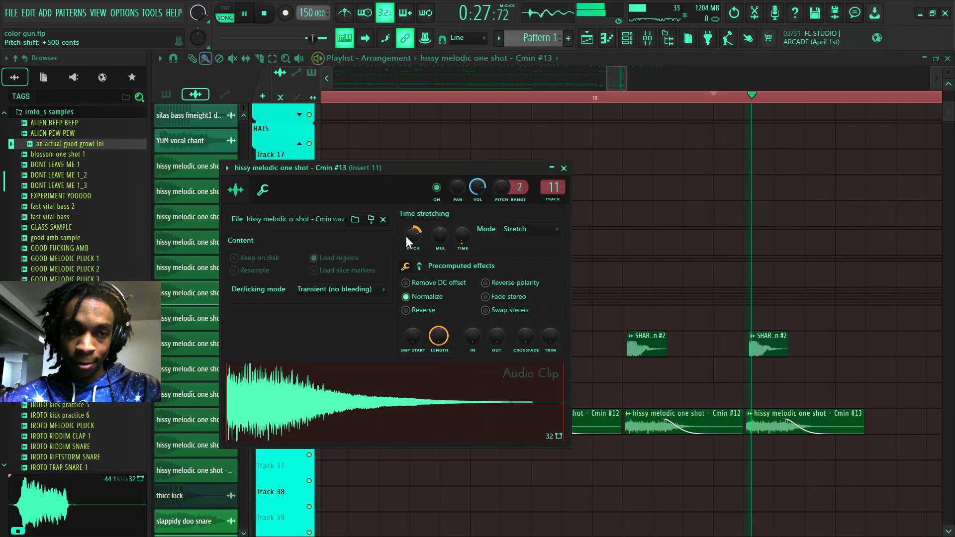
pyautogui.press('space')
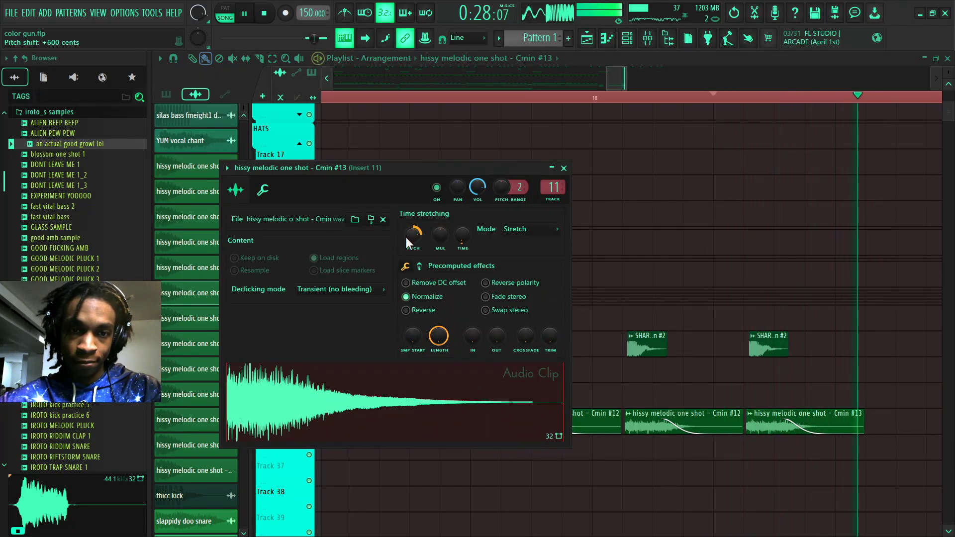
pyautogui.press('space')
# Lower the unique hissy one shot's pitch shift to +400 cents, audition small pitch changes, and close its settings
pyautogui.moveTo(406, 236); pyautogui.dragTo(406, 239)
pyautogui.press('space')
pyautogui.press('space')
pyautogui.press('space')
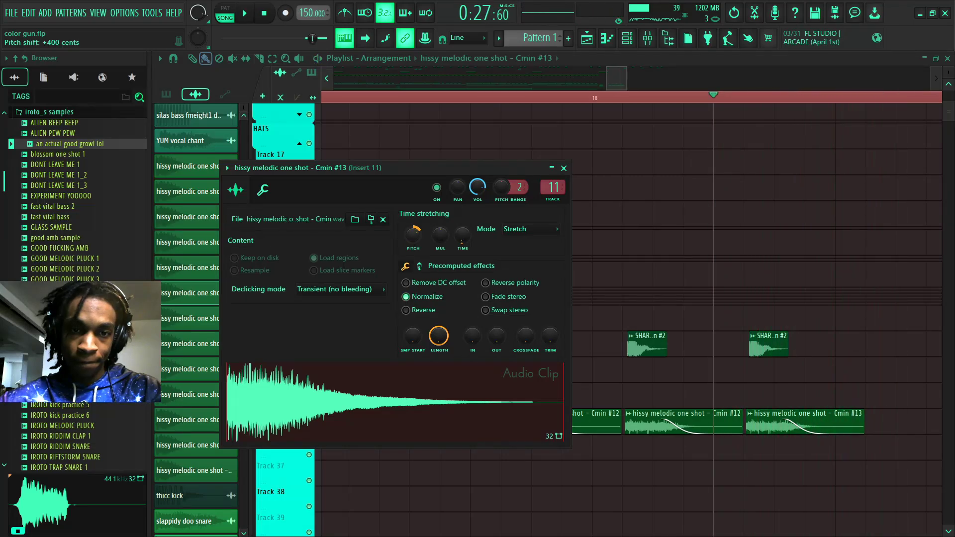
pyautogui.press('space')
pyautogui.press('space')
pyautogui.press('space')
pyautogui.press('space')
pyautogui.moveTo(405, 235); pyautogui.dragTo(406, 237)
pyautogui.press('space')
pyautogui.press('space')
pyautogui.press('Escape')
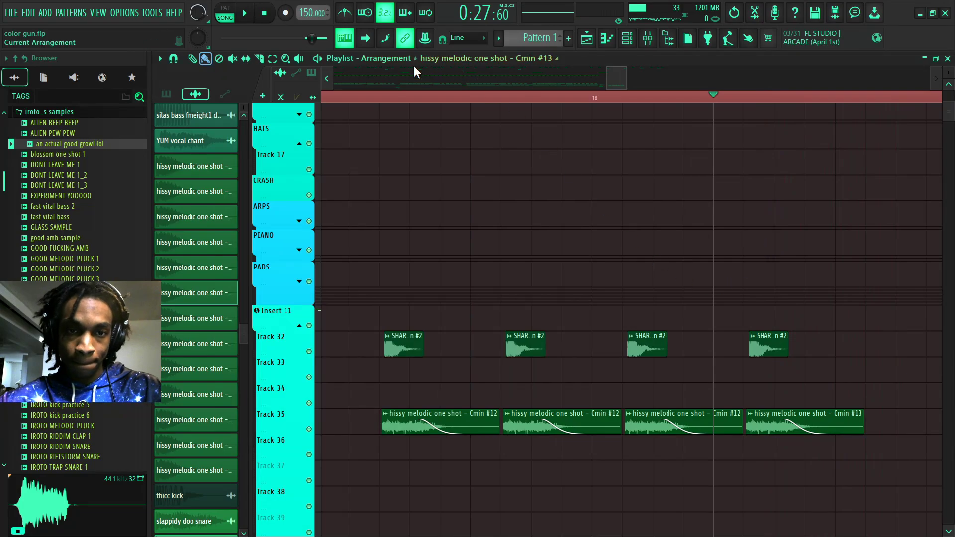
# Listen to the run of hissy one shots and place the playhead near the middle of bar 17
pyautogui.press('space')
pyautogui.scroll(1, 384, 88)
pyautogui.click(395, 106)
pyautogui.press('space')
pyautogui.rightClick(392, 106)
pyautogui.click(373, 96)
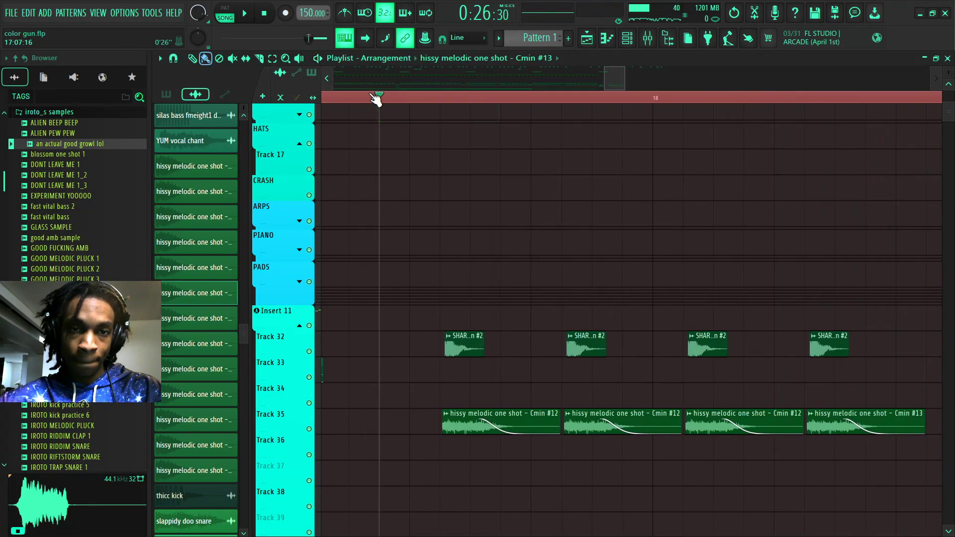
# Delete the sidechain and snare clips in mid bar 18 and copy the sidechain, kick and Track 3 clips from mid bar 17 there
pyautogui.scroll(-3, 378, 102)
pyautogui.scroll(6, 667, 256)
pyautogui.rightClick(558, 120)
pyautogui.rightClick(560, 166)
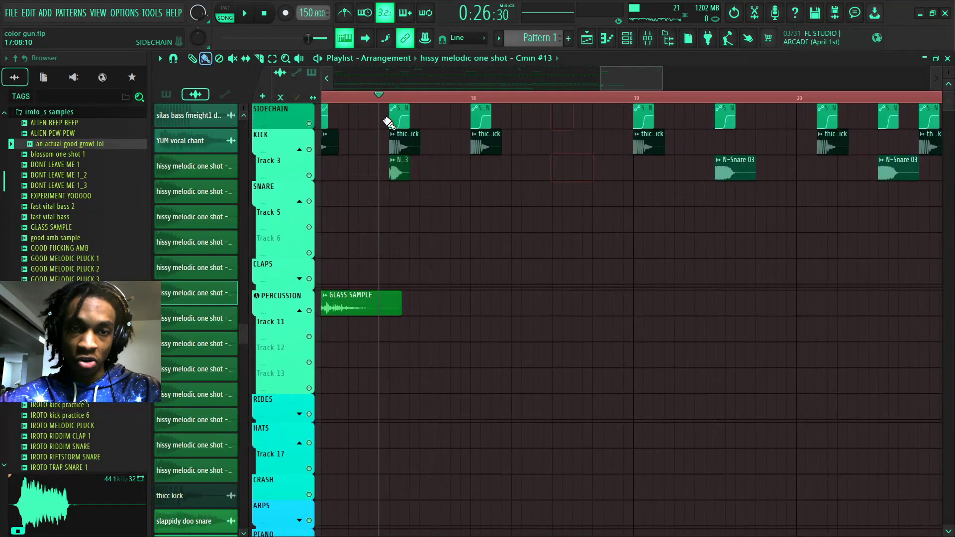
pyautogui.moveTo(384, 119); pyautogui.dragTo(415, 167)
pyautogui.moveTo(406, 134); pyautogui.dragTo(572, 116)
pyautogui.scroll(-10, 613, 308)
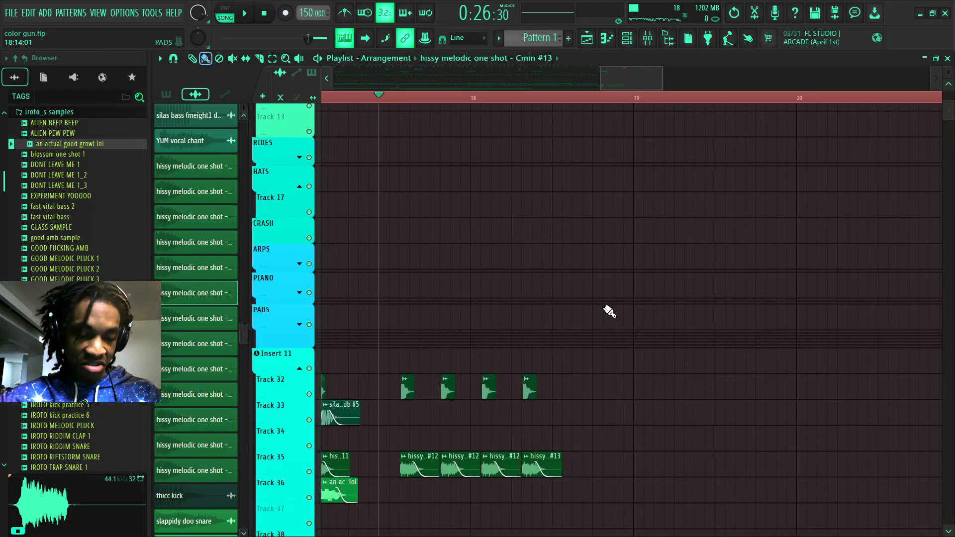
# Play the arrangement from mid bar 17, and again from bar 16, to check the bass run against the drums
pyautogui.press('space')
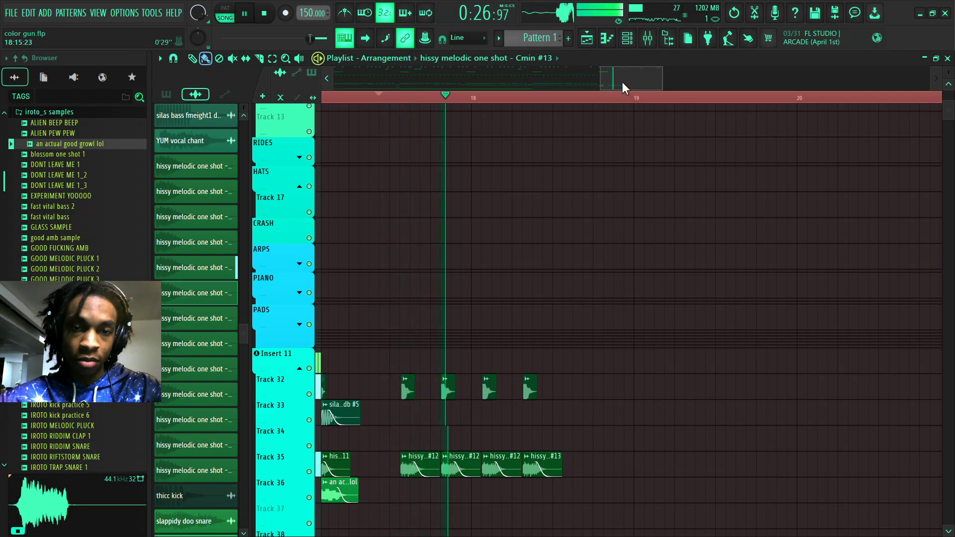
pyautogui.moveTo(622, 82); pyautogui.dragTo(604, 84)
pyautogui.press('space')
pyautogui.click(417, 97)
pyautogui.press('space')
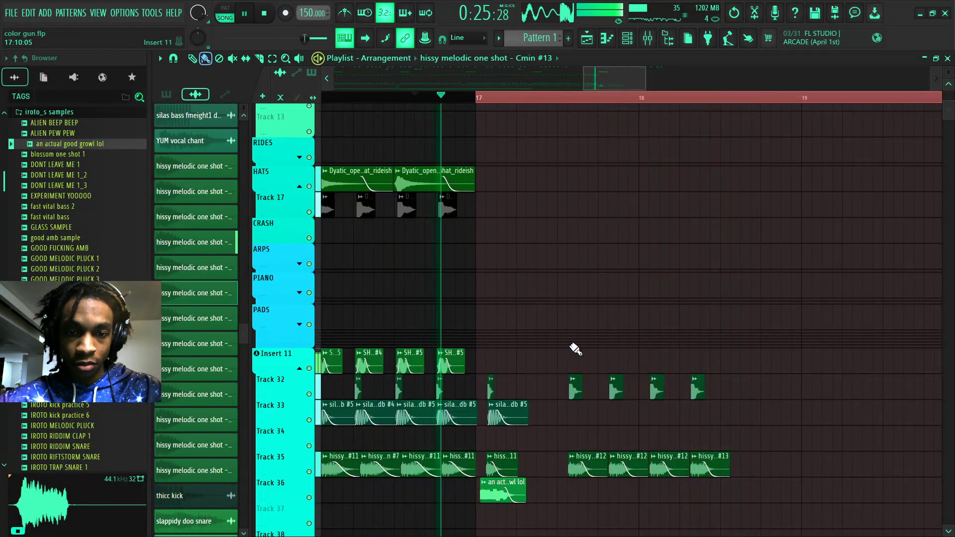
pyautogui.scroll(4, 569, 98)
pyautogui.scroll(-4, 522, 397)
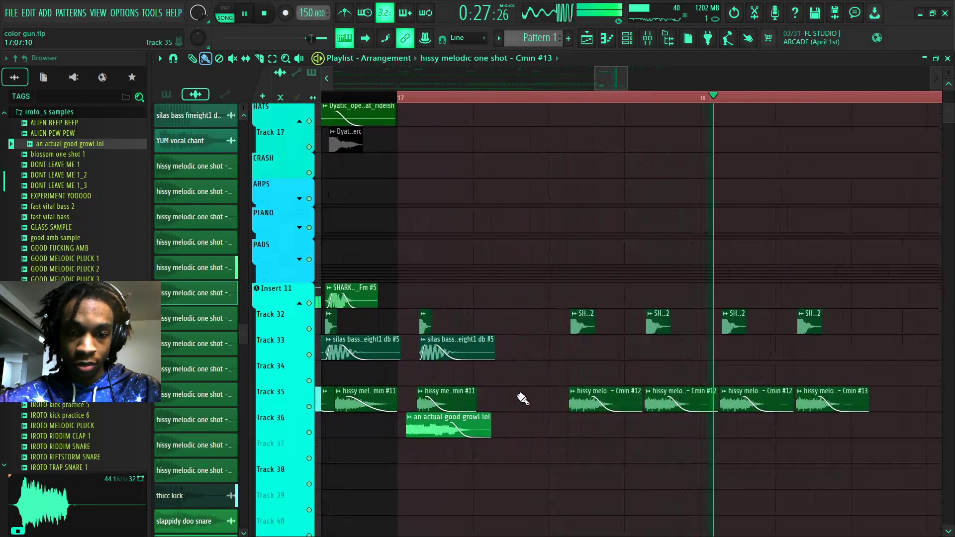
# Copy the growl clip on Track 36 under the first late hissy one shot in bar 17 and play it
pyautogui.moveTo(478, 402); pyautogui.dragTo(647, 402)
pyautogui.press('space')
pyautogui.press('space')
pyautogui.click(624, 398)
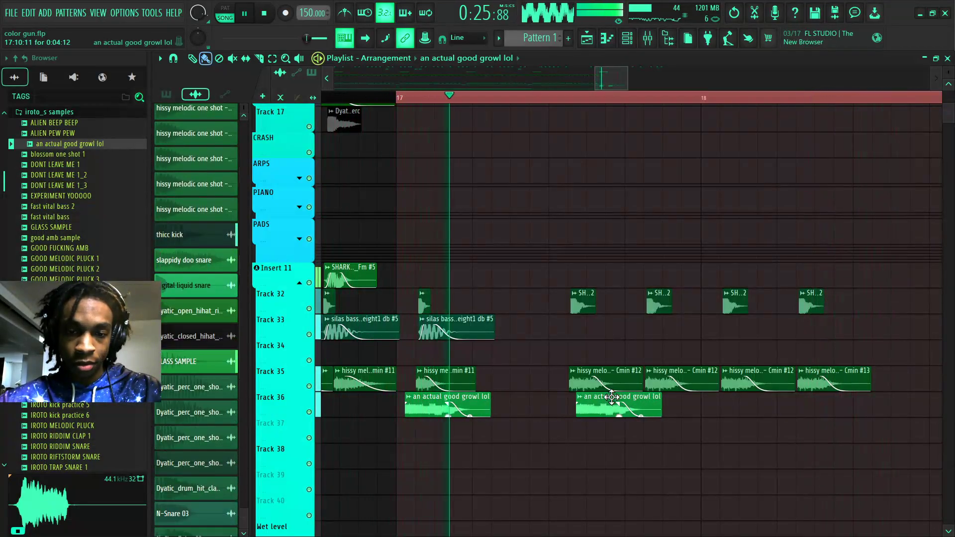
pyautogui.press('space')
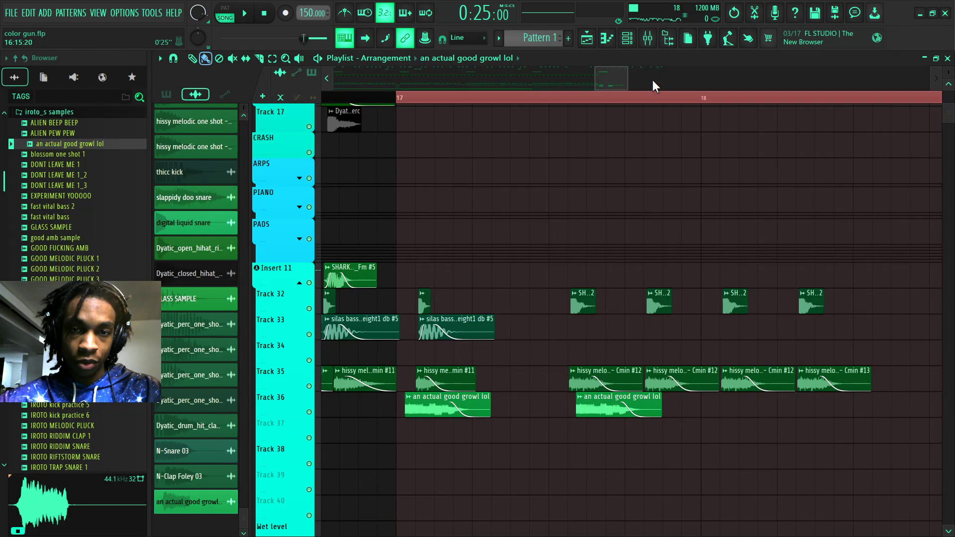
# Shorten the growl copy to 0:03:14 and duplicate it under the second late hissy one shot in bar 17
pyautogui.scroll(6, 647, 98)
pyautogui.moveTo(699, 398); pyautogui.dragTo(664, 393)
pyautogui.press('space')
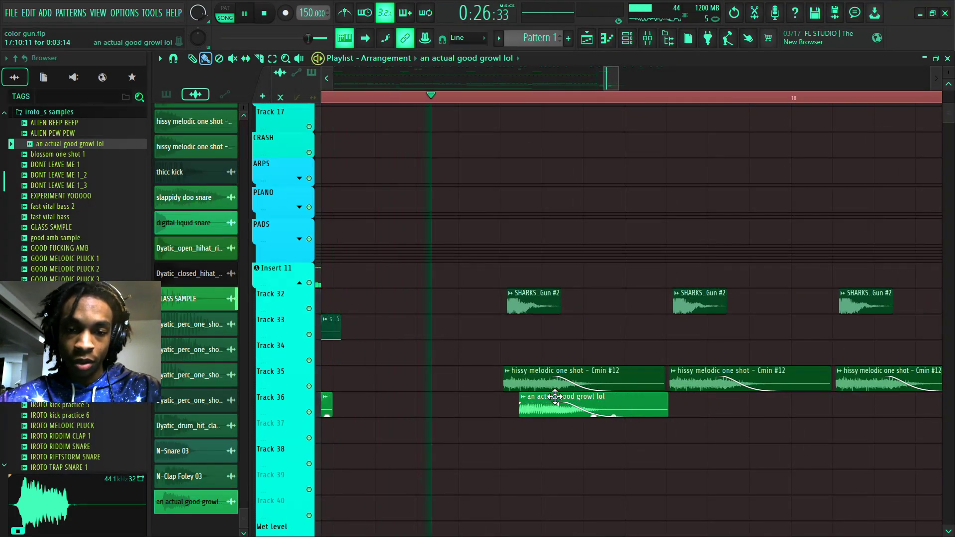
pyautogui.moveTo(608, 399); pyautogui.dragTo(748, 392)
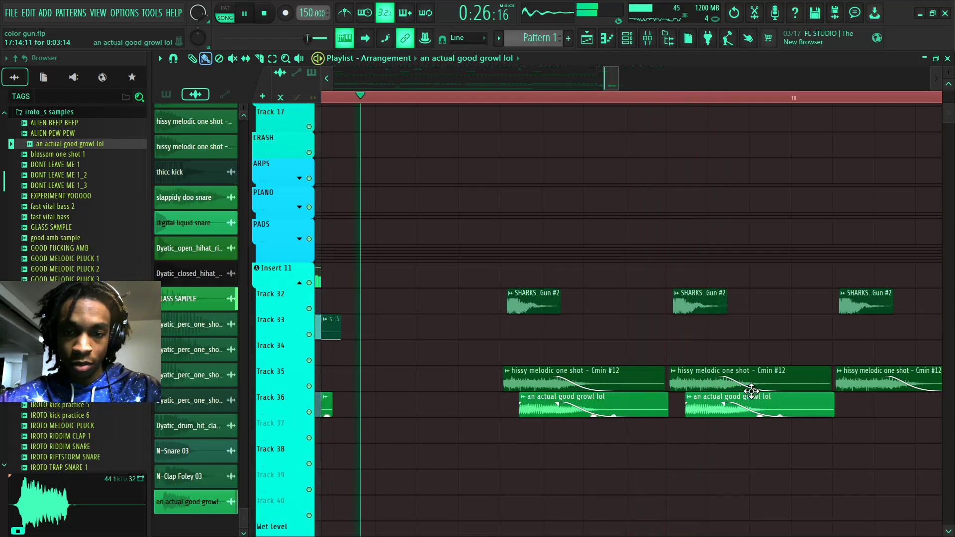
# Change the growl sample's time stretching mode to Stretch and set its pitch shift to +400 cents
pyautogui.doubleClick(745, 397)
pyautogui.press('space')
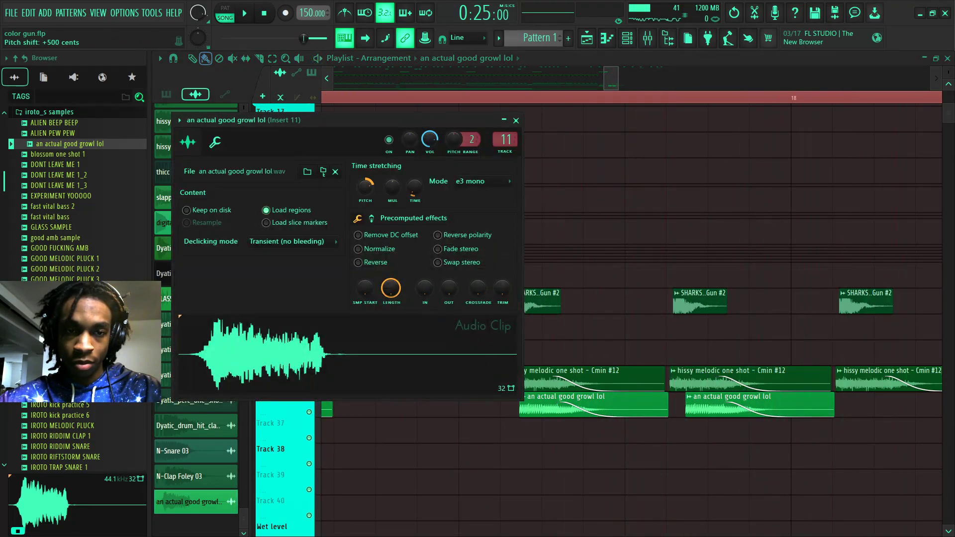
pyautogui.click(513, 179)
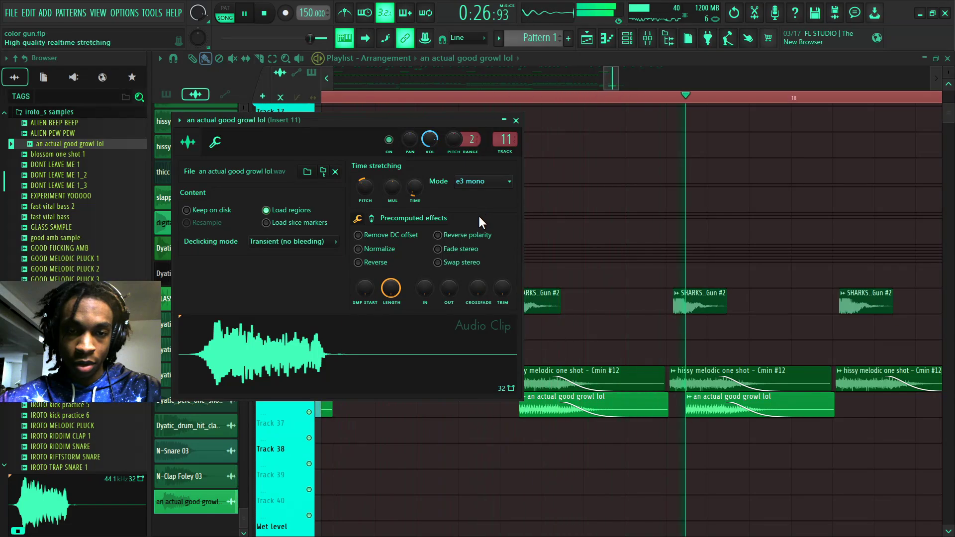
pyautogui.click(478, 213)
pyautogui.moveTo(363, 191); pyautogui.dragTo(397, 166)
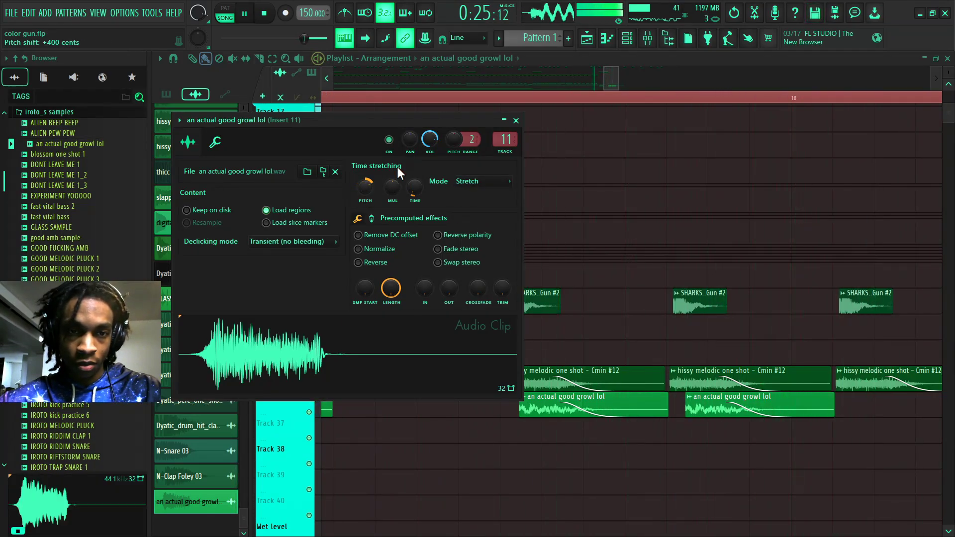
# Try pitch shifts of +400, +100 and 0 cents on the growl sample while playing from mid bar 17
pyautogui.hscroll(-1, 525, 85)
pyautogui.click(521, 97)
pyautogui.press('space')
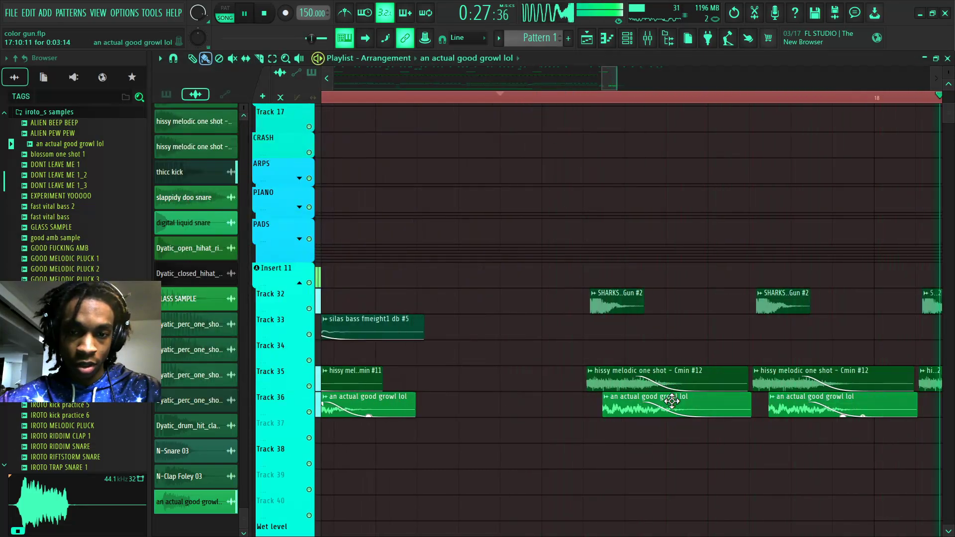
pyautogui.doubleClick(669, 399)
pyautogui.press('space')
pyautogui.moveTo(358, 195); pyautogui.dragTo(358, 199)
pyautogui.press('space')
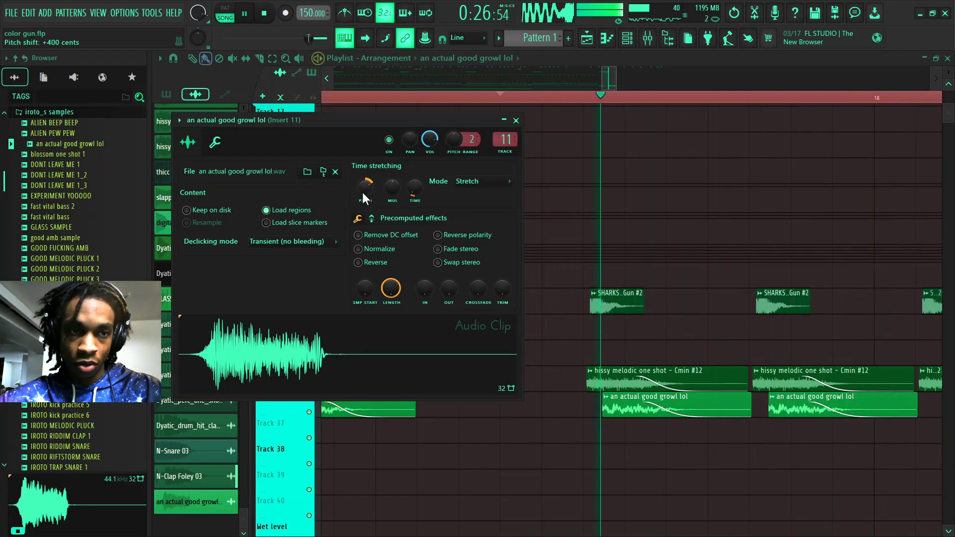
pyautogui.moveTo(363, 194); pyautogui.dragTo(363, 198)
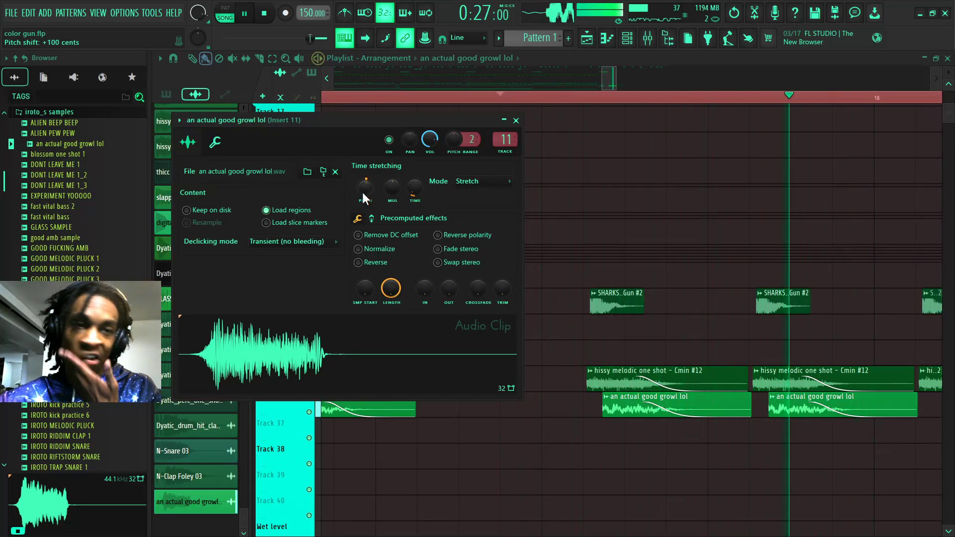
pyautogui.moveTo(374, 192); pyautogui.dragTo(377, 195)
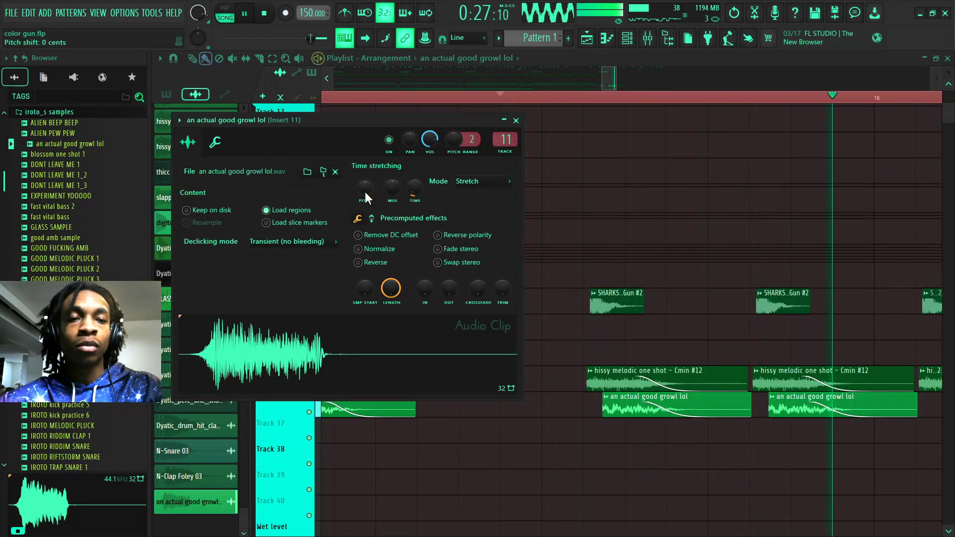
pyautogui.moveTo(366, 188); pyautogui.dragTo(366, 192)
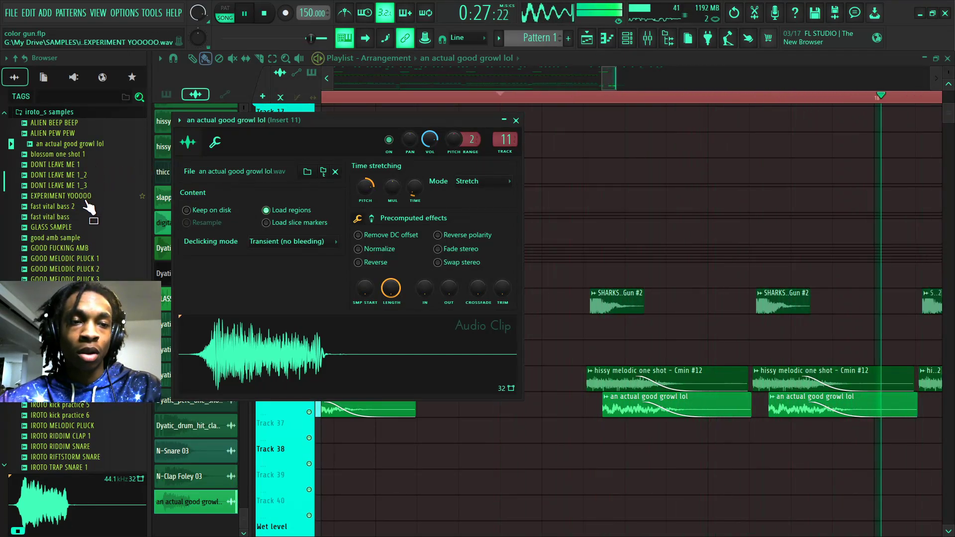
# Replace the growl sample with blossom one shot 1, extend its two late bar 17 clips to 0:03:15, and play them
pyautogui.click(67, 164)
pyautogui.moveTo(65, 154); pyautogui.dragTo(369, 373)
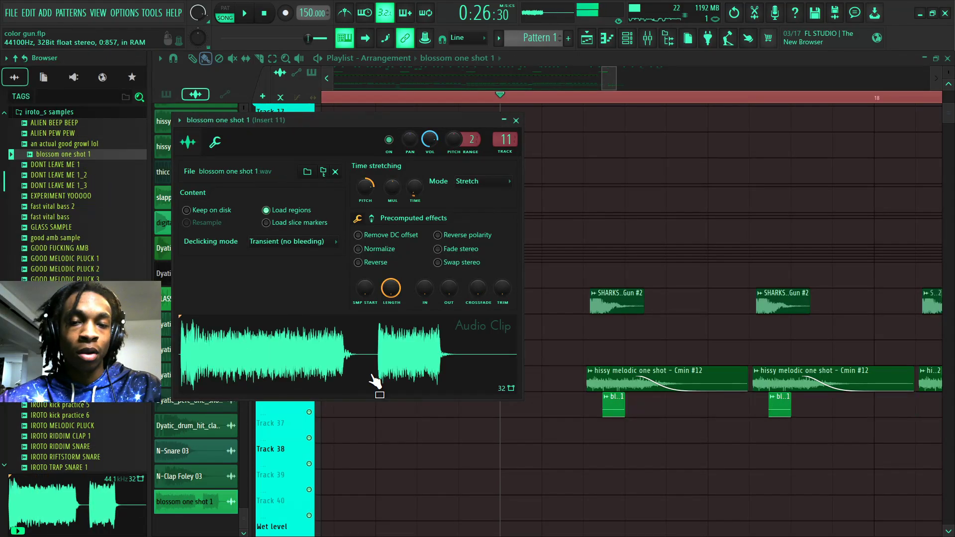
pyautogui.press('space')
pyautogui.click(270, 73)
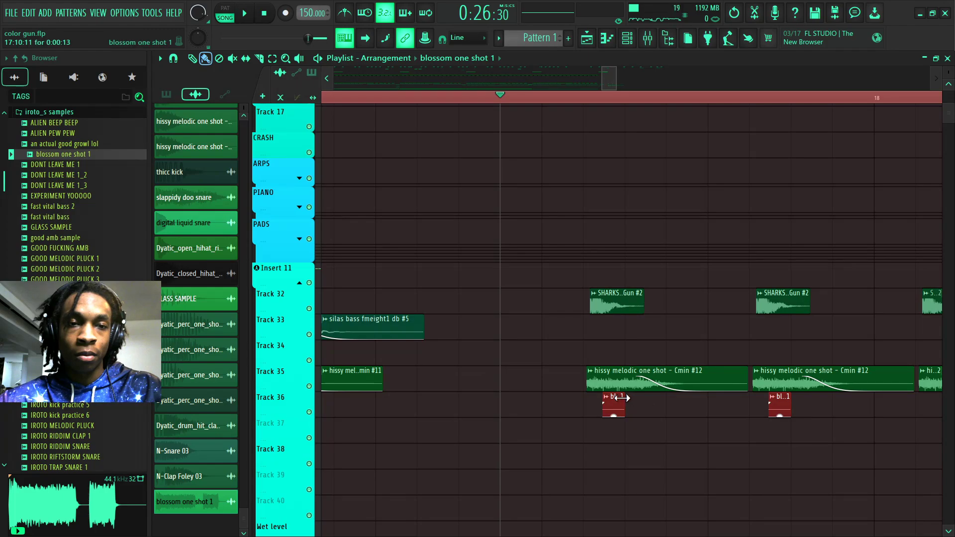
pyautogui.moveTo(620, 397); pyautogui.dragTo(749, 415)
pyautogui.press('space')
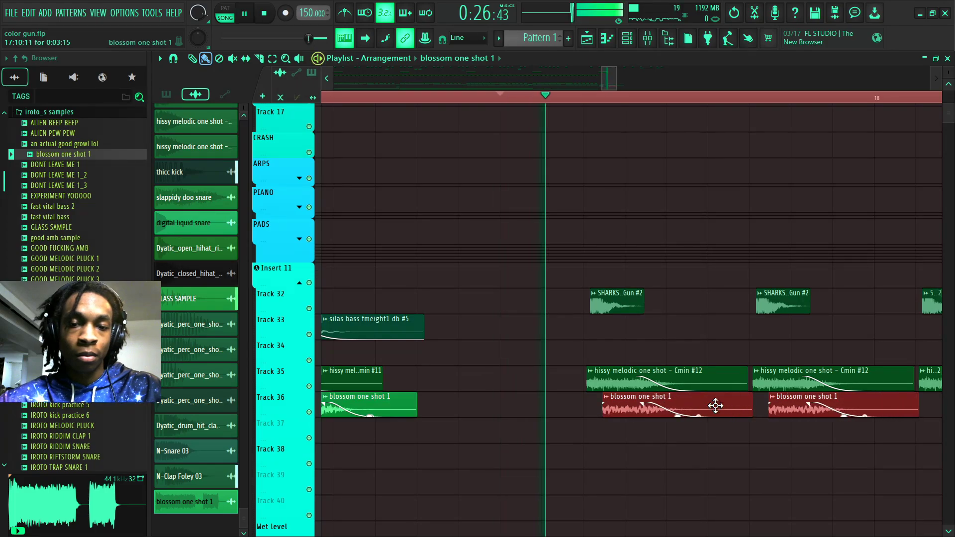
# Set the pitch shift of blossom one shot 1 to +1100 cents and listen to it under the hissy one shots
pyautogui.doubleClick(683, 394)
pyautogui.press('space')
pyautogui.press('space')
pyautogui.press('space')
pyautogui.moveTo(369, 189)
pyautogui.mouseDown()
pyautogui.moveTo(369, 209)
pyautogui.moveTo(368, 184)
pyautogui.mouseUp()
pyautogui.press('space')
pyautogui.press('space')
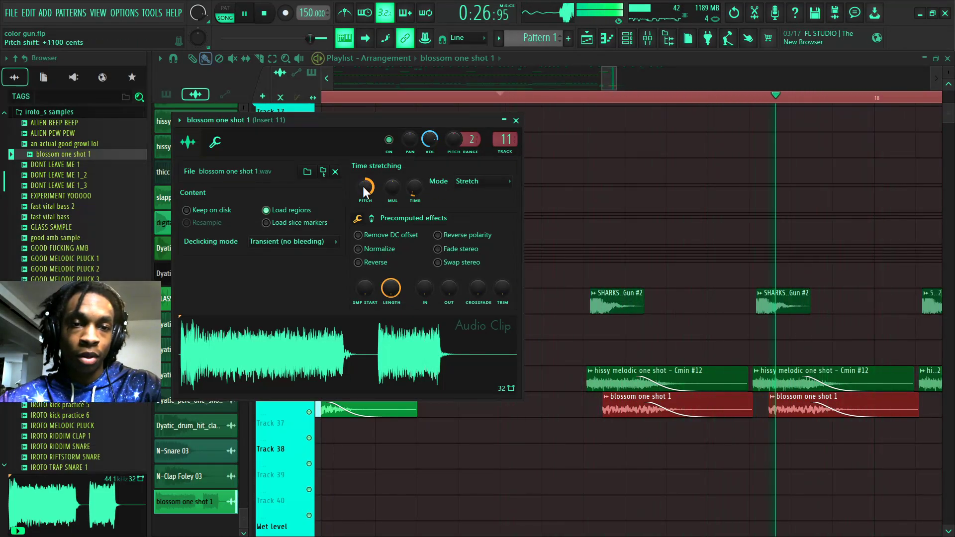
# Lower the pitch shift of blossom one shot 1 to +746, then +606 cents, replaying late bar 17, and close its settings
pyautogui.scroll(-2, 363, 187)
pyautogui.press('space')
pyautogui.press('space')
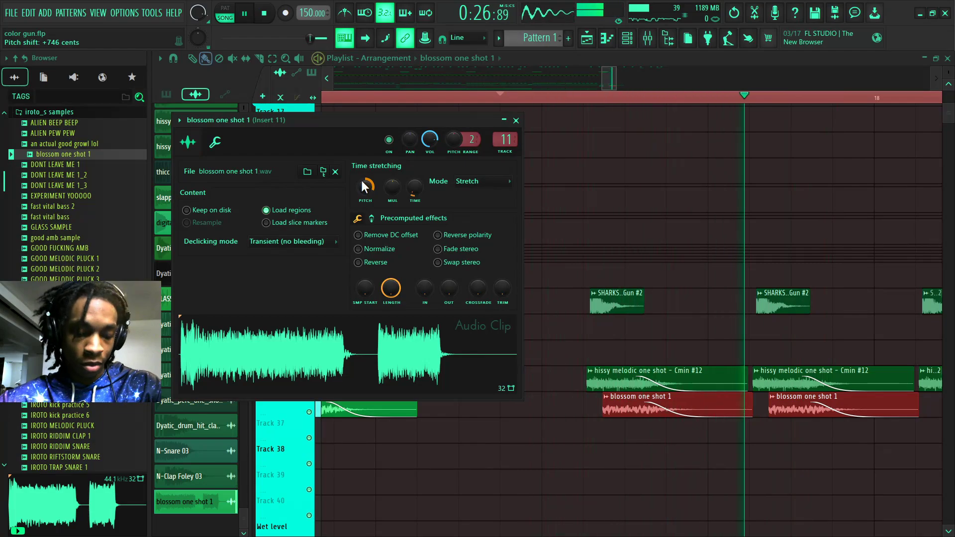
pyautogui.press('space')
pyautogui.press('space')
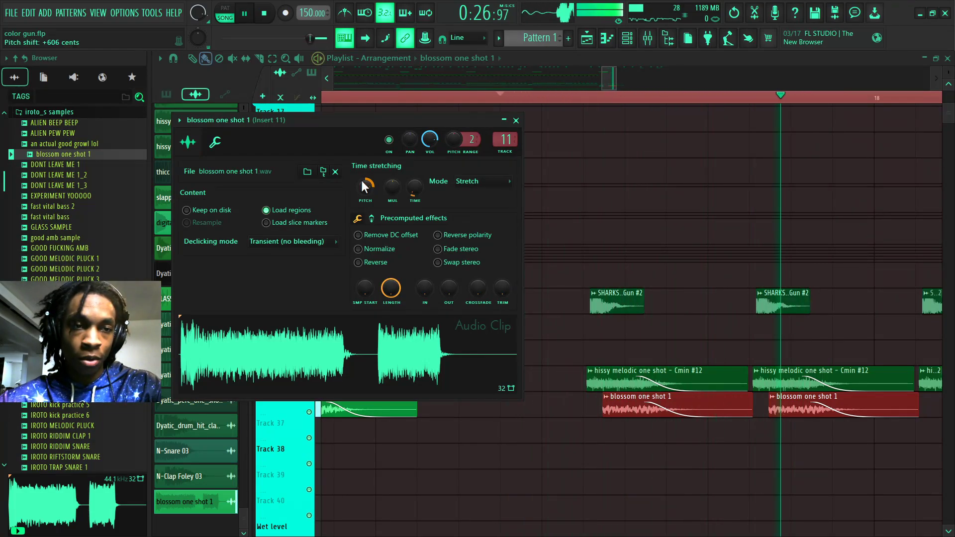
pyautogui.keyDown('ctrl'); pyautogui.click(698, 152); pyautogui.keyUp('ctrl')
pyautogui.scroll(-3, 701, 104)
pyautogui.press('space')
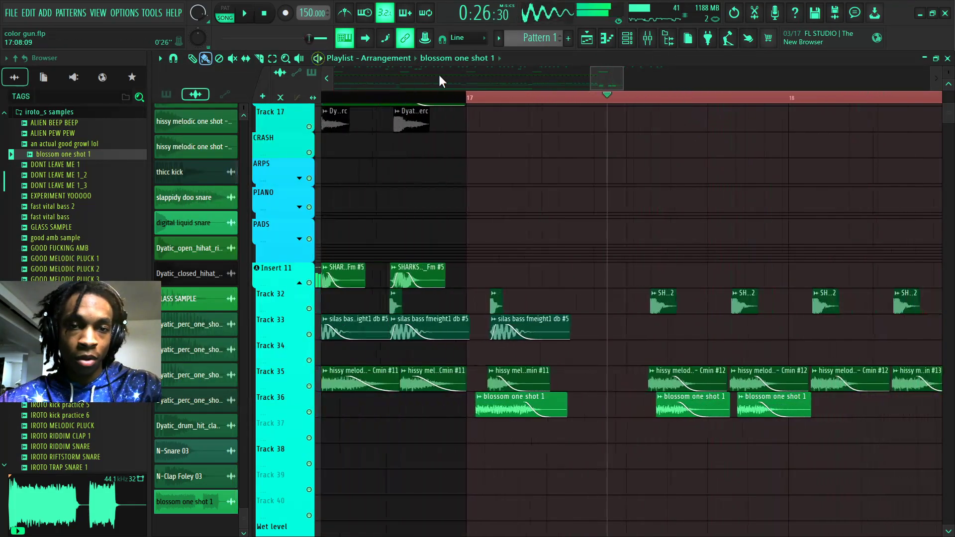
# Play the transition from late bar 16 into bar 17 several times to hear the layered basses in context
pyautogui.click(461, 109)
pyautogui.press('space')
pyautogui.hotkey('ctrl', 'z')
pyautogui.click(452, 98)
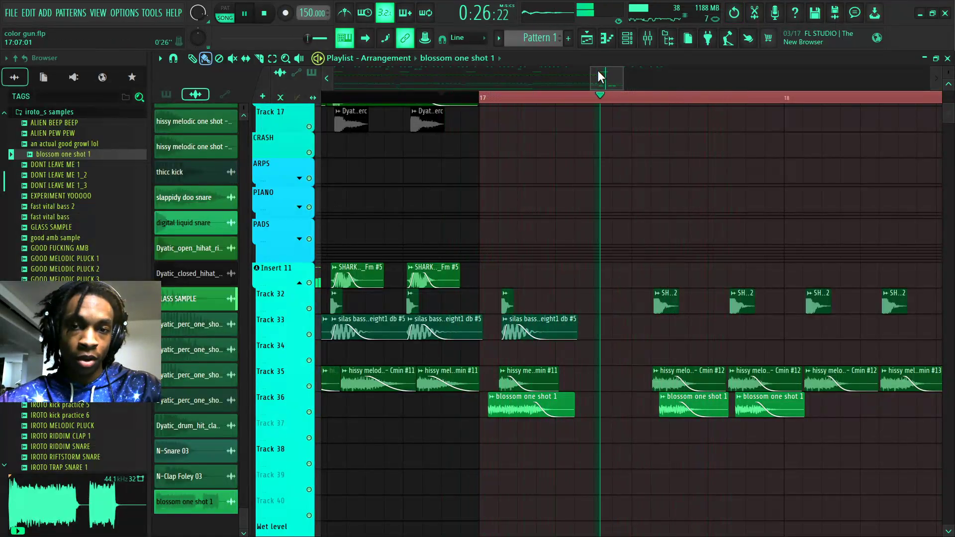
pyautogui.click(444, 96)
pyautogui.click(368, 97)
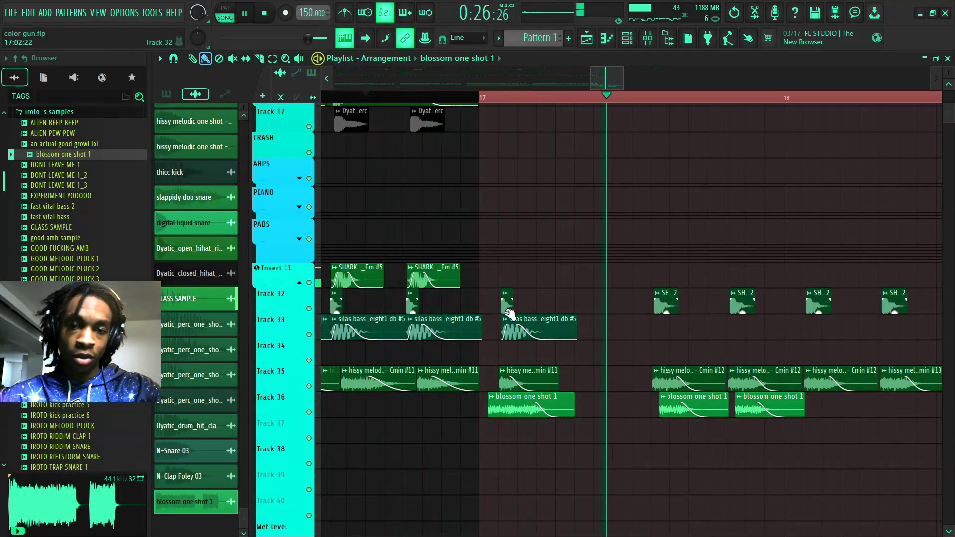
pyautogui.press('space')
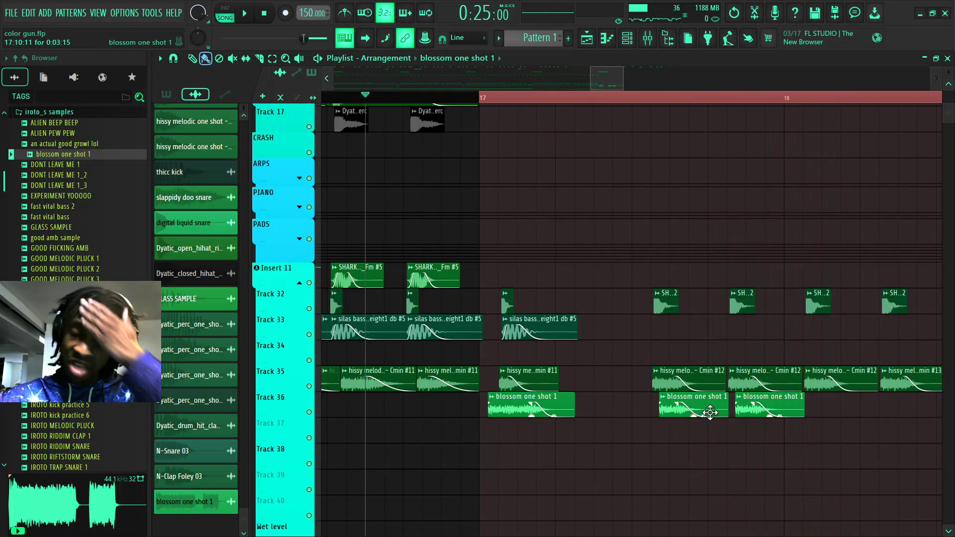
# Replay the second half of bar 17 into bar 18 and examine the hissy, blossom and gun clips up close
pyautogui.hscroll(3, 703, 88)
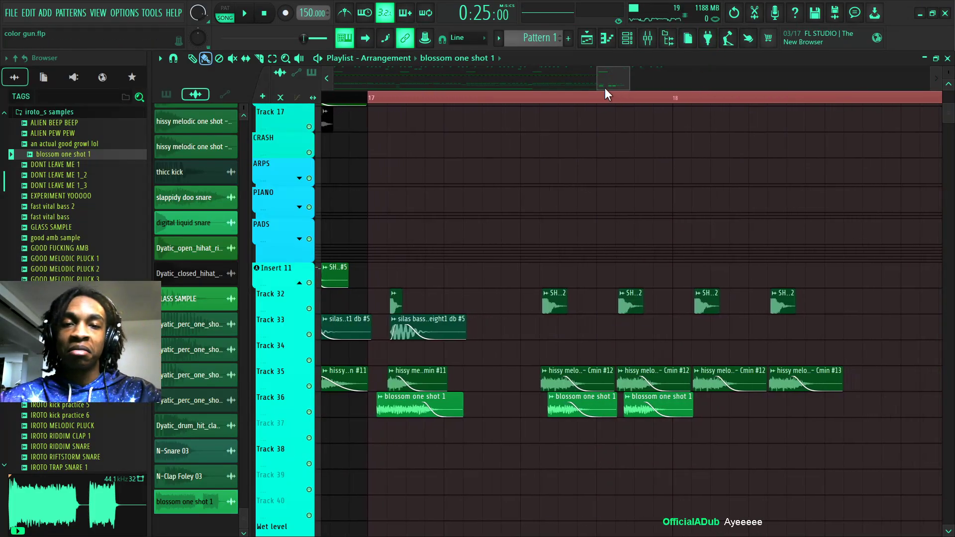
pyautogui.scroll(3, 605, 90)
pyautogui.click(435, 98)
pyautogui.press('space')
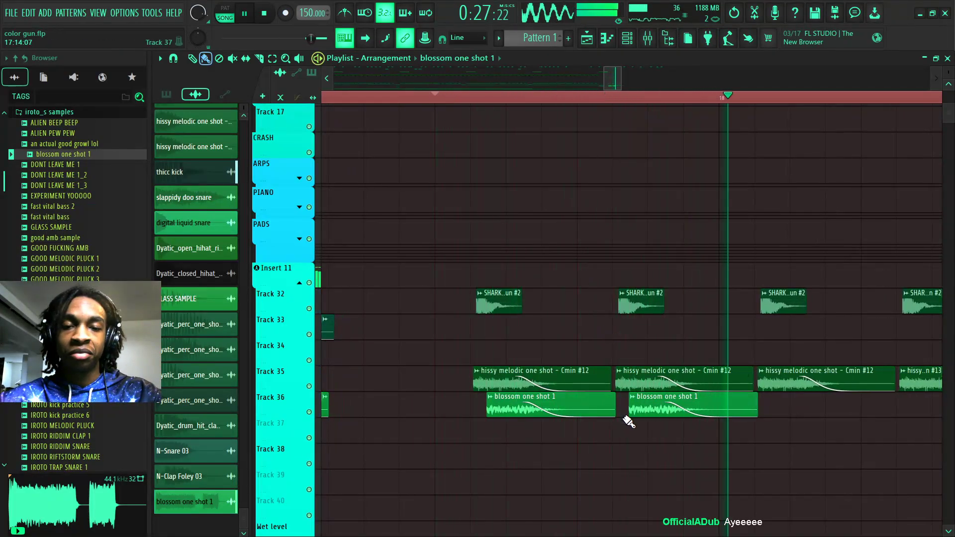
pyautogui.press('space')
pyautogui.press('space')
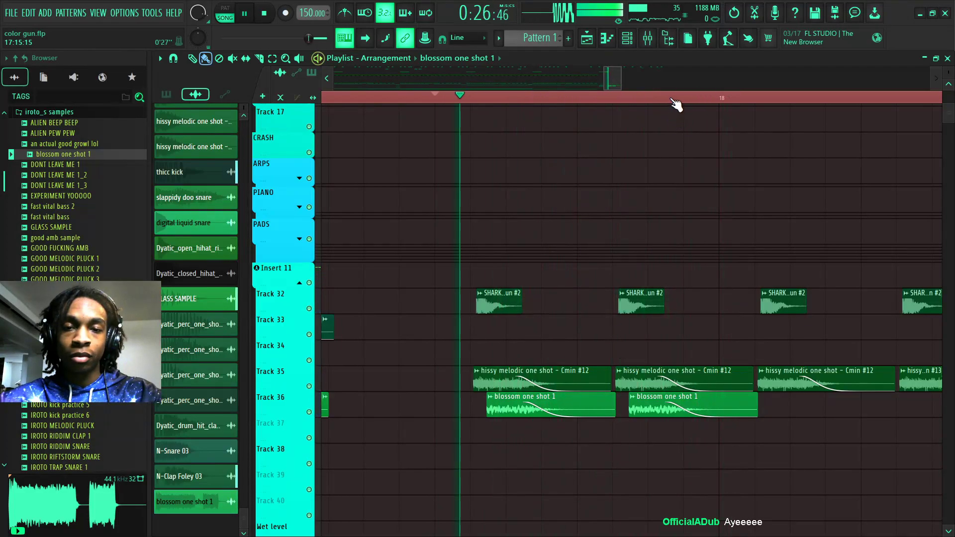
pyautogui.scroll(2, 704, 88)
pyautogui.hscroll(2, 707, 79)
pyautogui.press('space')
pyautogui.hscroll(-1, 537, 73)
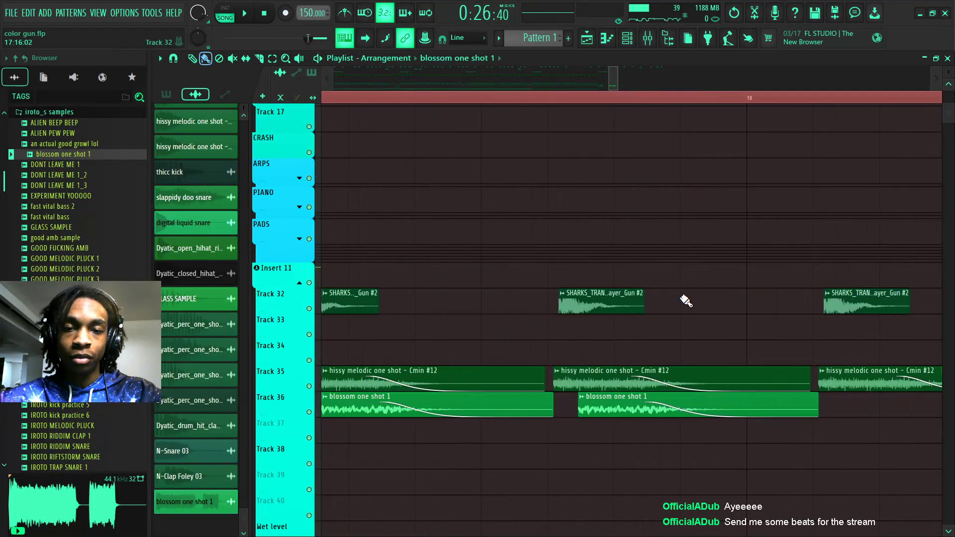
pyautogui.moveTo(620, 294); pyautogui.dragTo(762, 293)
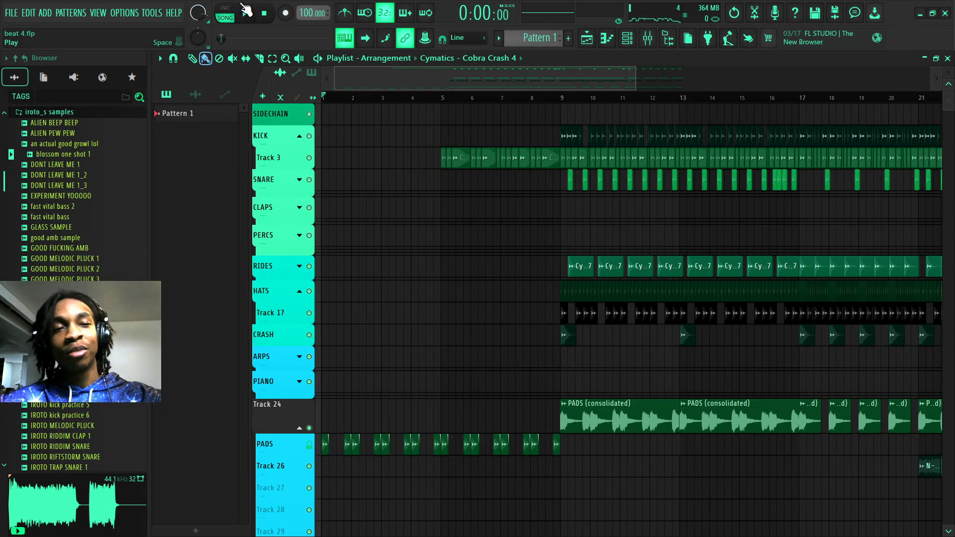
# Play the beat 4 project from the start and follow its drums and pads through to bar 24
pyautogui.click(248, 21)
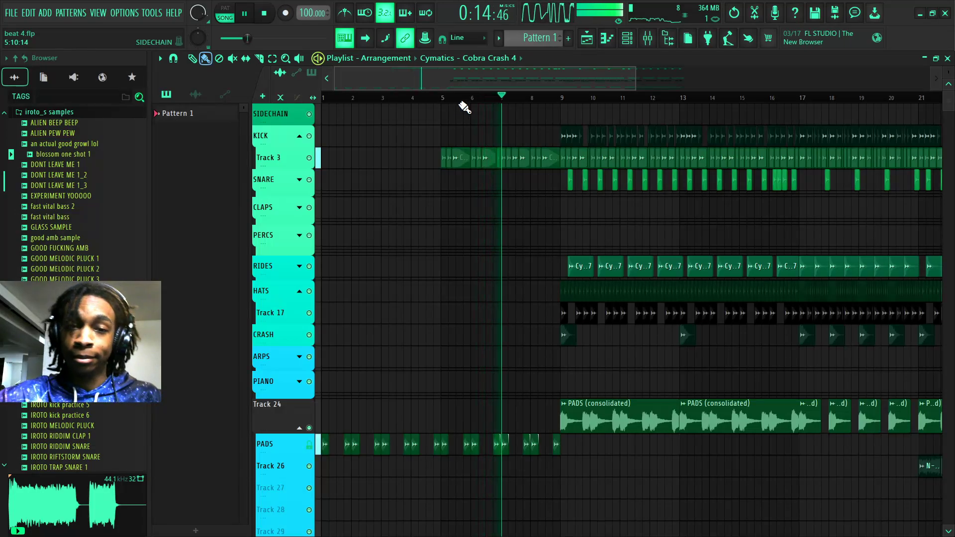
pyautogui.moveTo(484, 76); pyautogui.dragTo(488, 83)
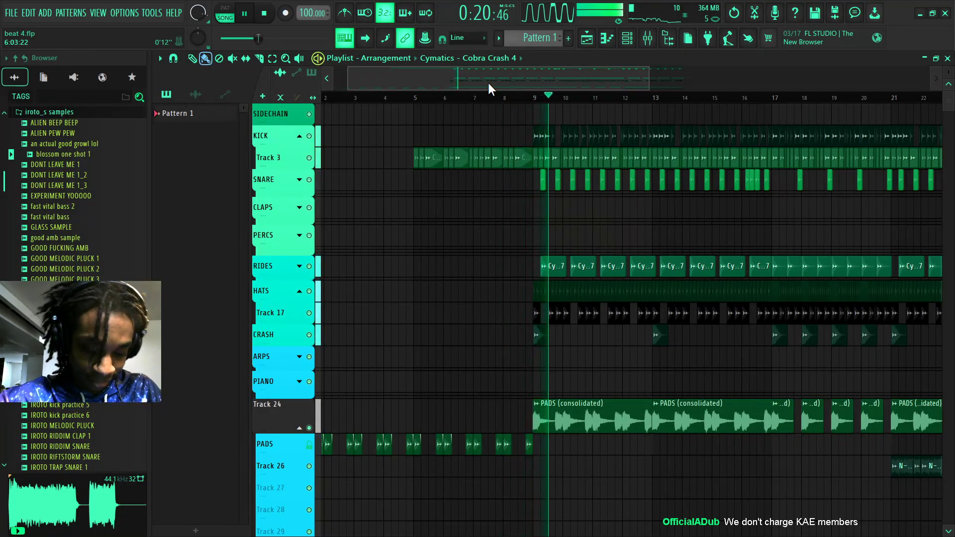
pyautogui.moveTo(488, 83); pyautogui.dragTo(571, 106)
pyautogui.scroll(2, 579, 103)
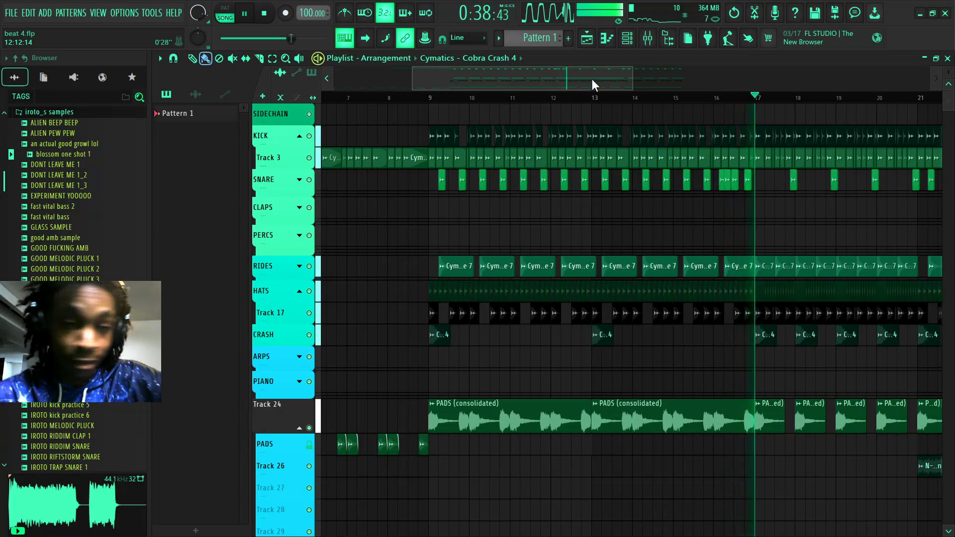
pyautogui.moveTo(584, 75); pyautogui.dragTo(679, 76)
pyautogui.moveTo(596, 87); pyautogui.dragTo(655, 82)
pyautogui.scroll(2, 632, 98)
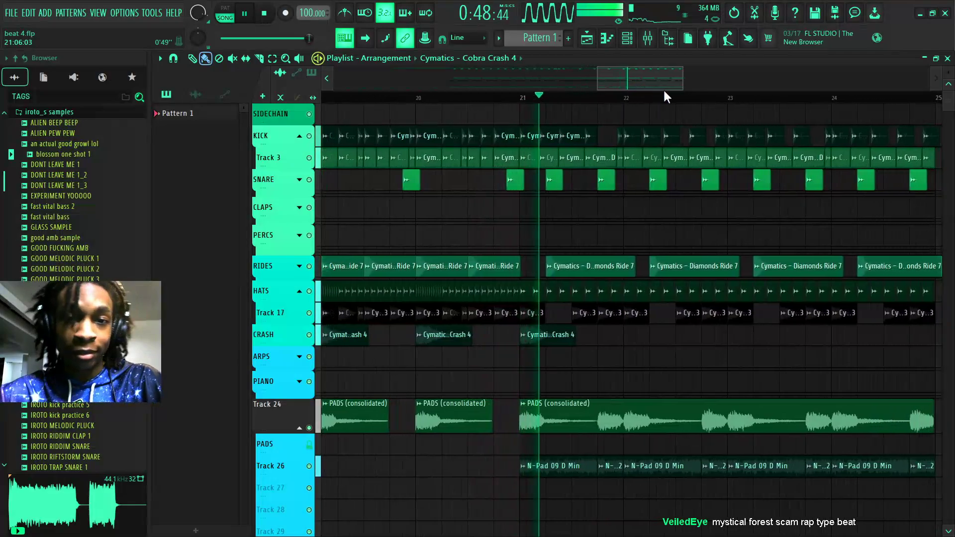
pyautogui.scroll(-3, 676, 97)
pyautogui.scroll(3, 674, 92)
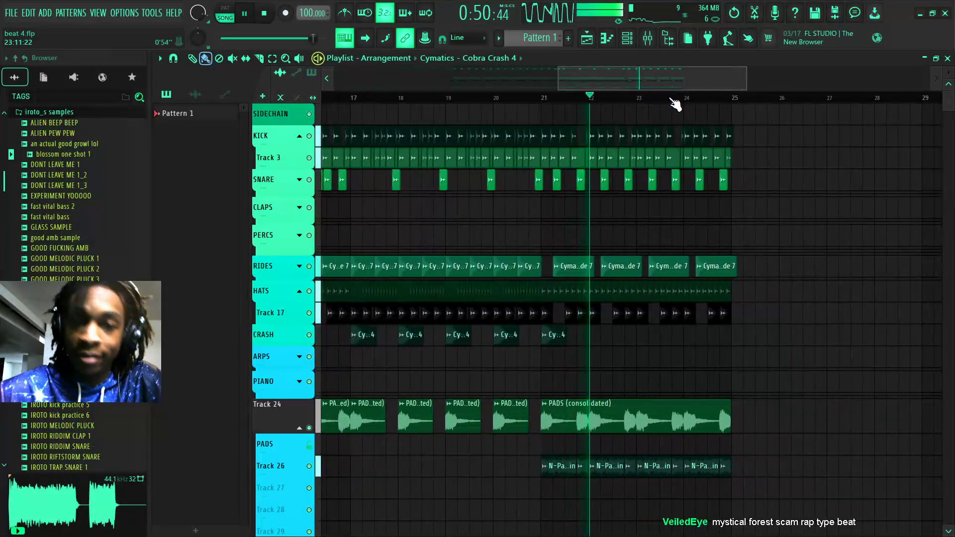
pyautogui.moveTo(671, 79); pyautogui.dragTo(675, 79)
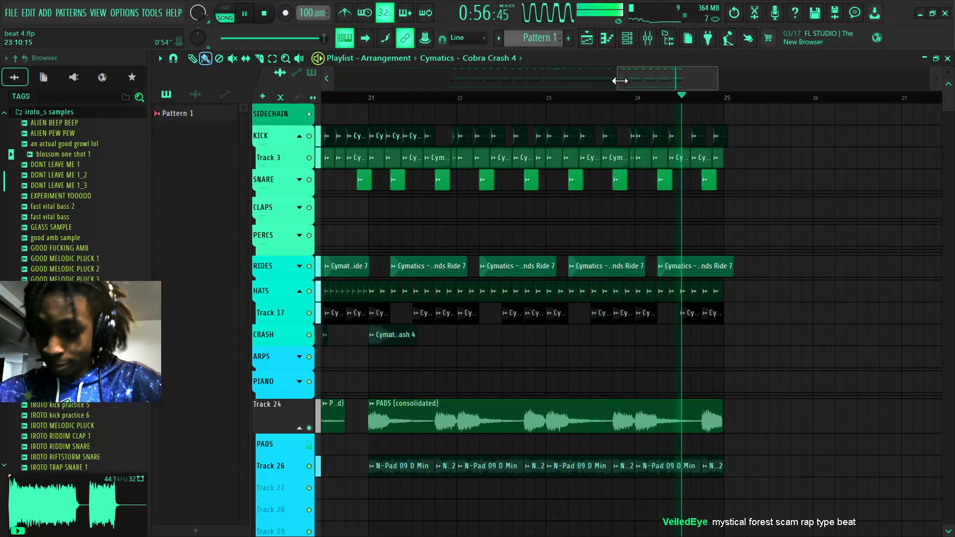
pyautogui.press('space')
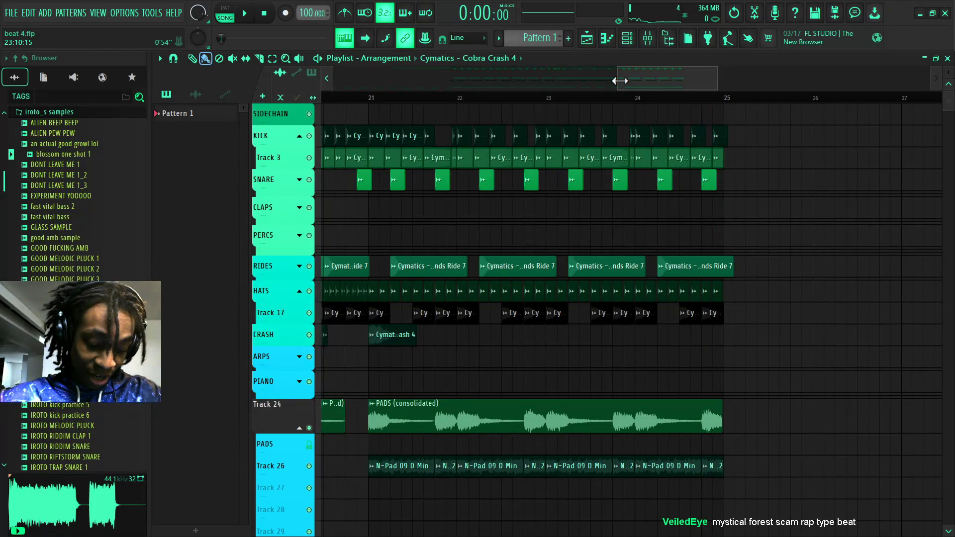
# Open the BEAT 3 project, play it from the start and examine its bass and FX tracks
pyautogui.scroll(-3, 662, 85)
pyautogui.moveTo(662, 86); pyautogui.dragTo(166, 104)
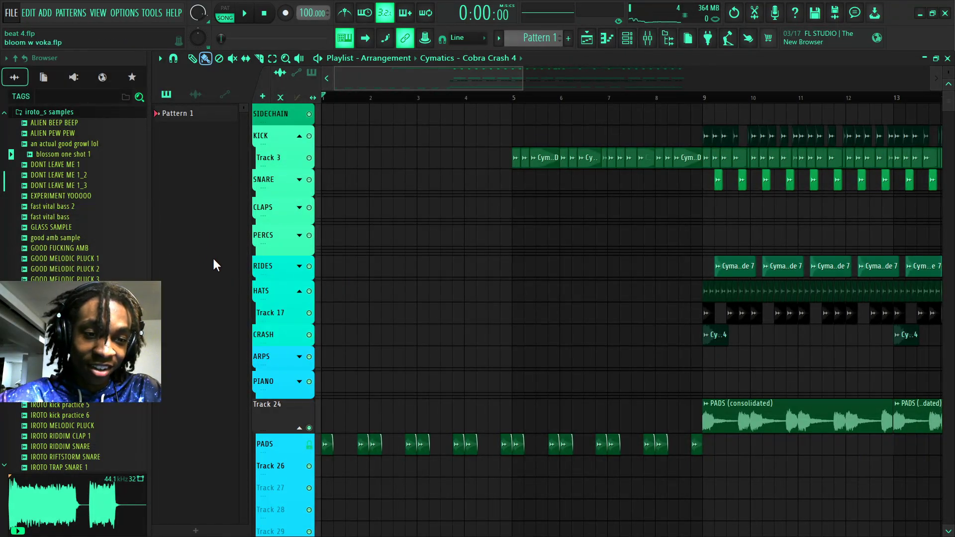
pyautogui.click(226, 275)
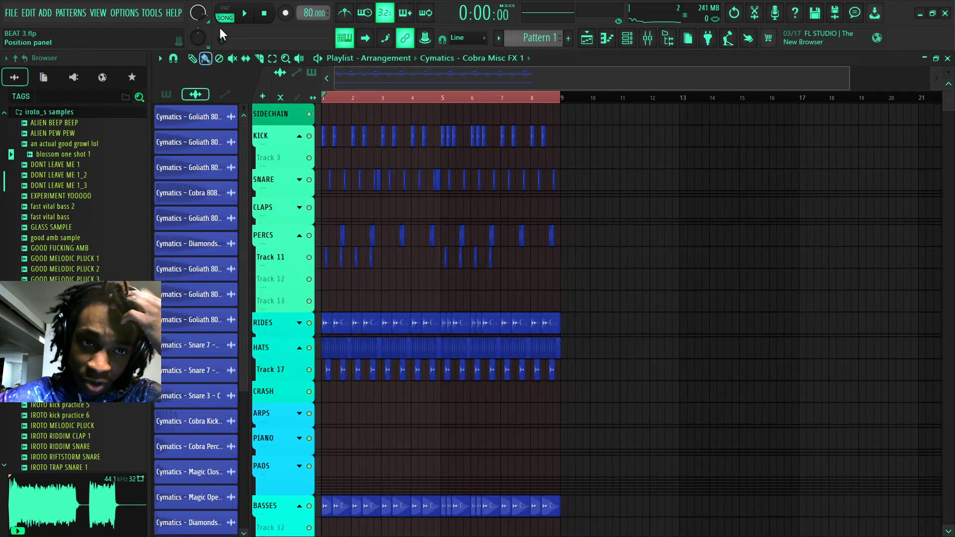
pyautogui.click(246, 15)
pyautogui.scroll(3, 609, 276)
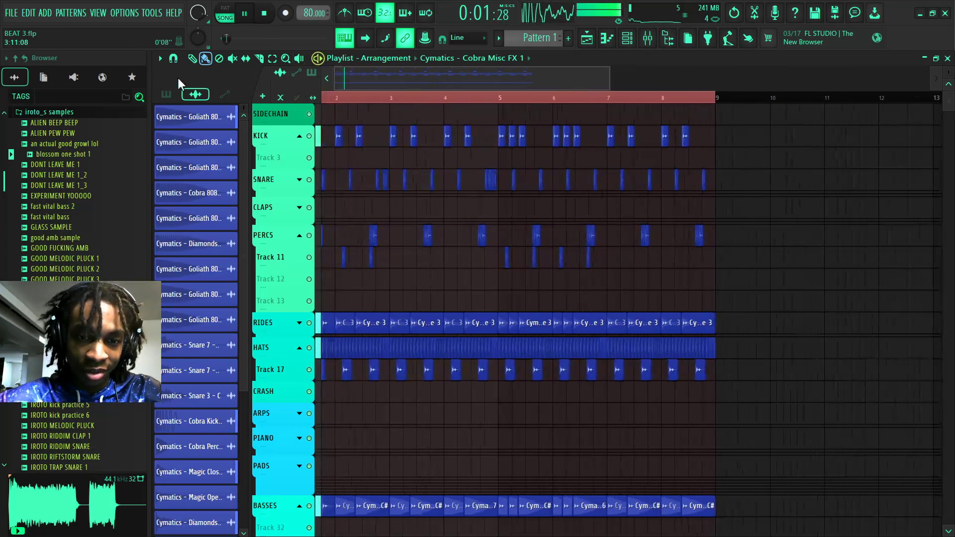
pyautogui.scroll(-2, 610, 276)
pyautogui.scroll(-5, 607, 273)
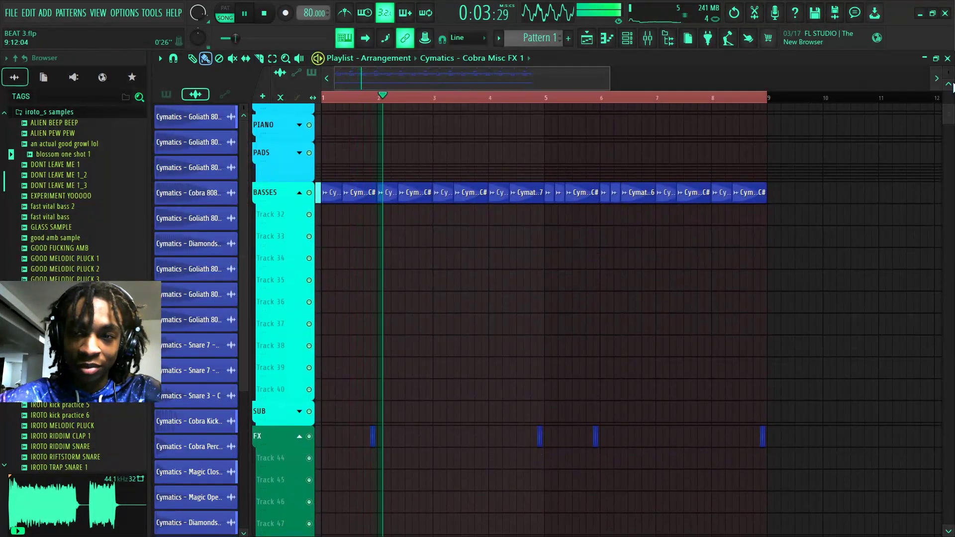
pyautogui.moveTo(948, 73); pyautogui.dragTo(949, 69)
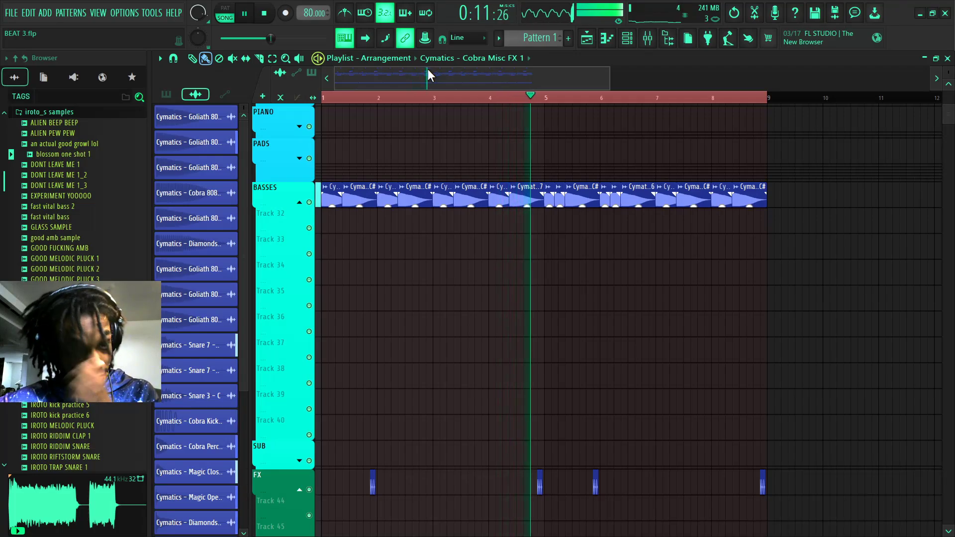
# Examine the drum, hat and 808 clips of BEAT 3 in bars 5 to 7 during playback, and stop it
pyautogui.moveTo(427, 69); pyautogui.dragTo(495, 78)
pyautogui.scroll(4, 491, 97)
pyautogui.scroll(2, 493, 240)
pyautogui.scroll(4, 494, 241)
pyautogui.scroll(4, 434, 100)
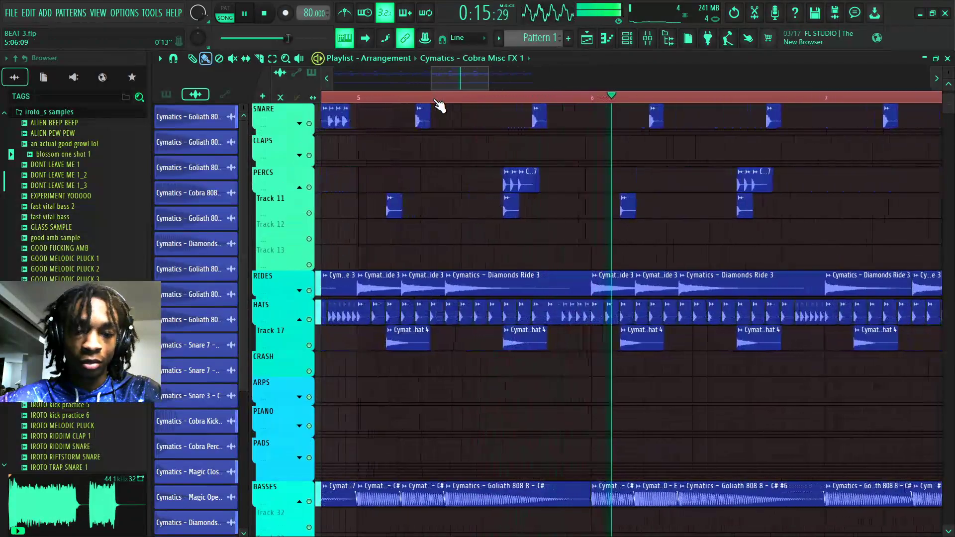
pyautogui.scroll(-3, 448, 105)
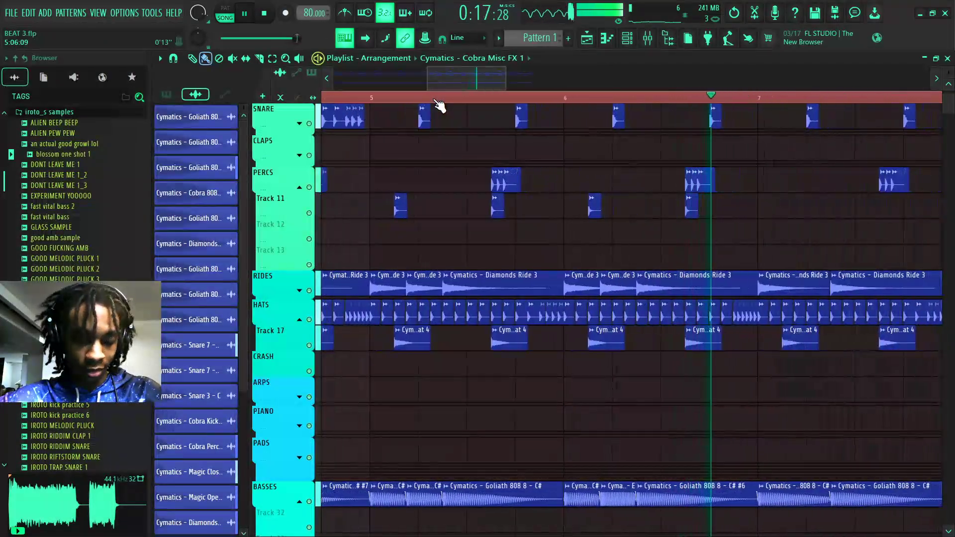
pyautogui.press('space')
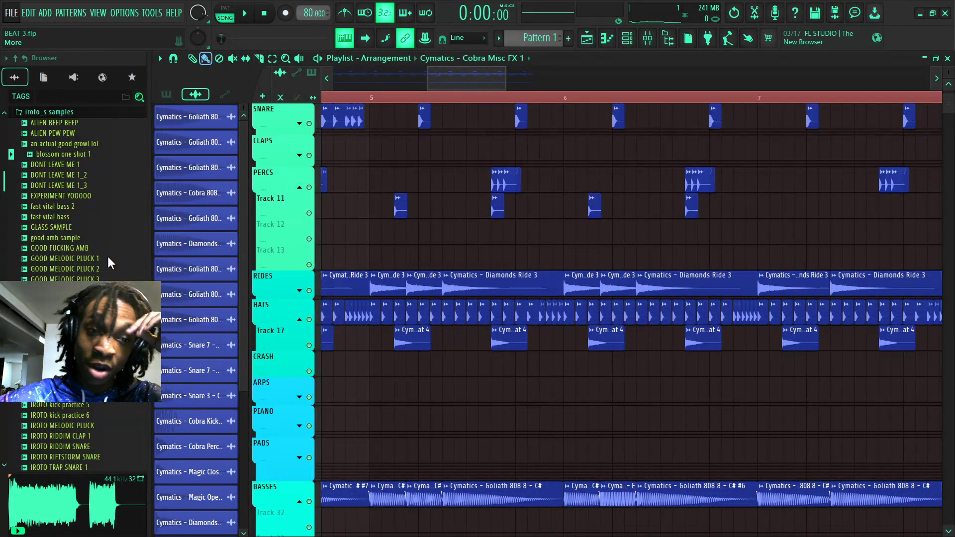
# Open the BEAT 2 project and follow its percussion, pad and bass tracks during playback up to bar 33
pyautogui.click(256, 339)
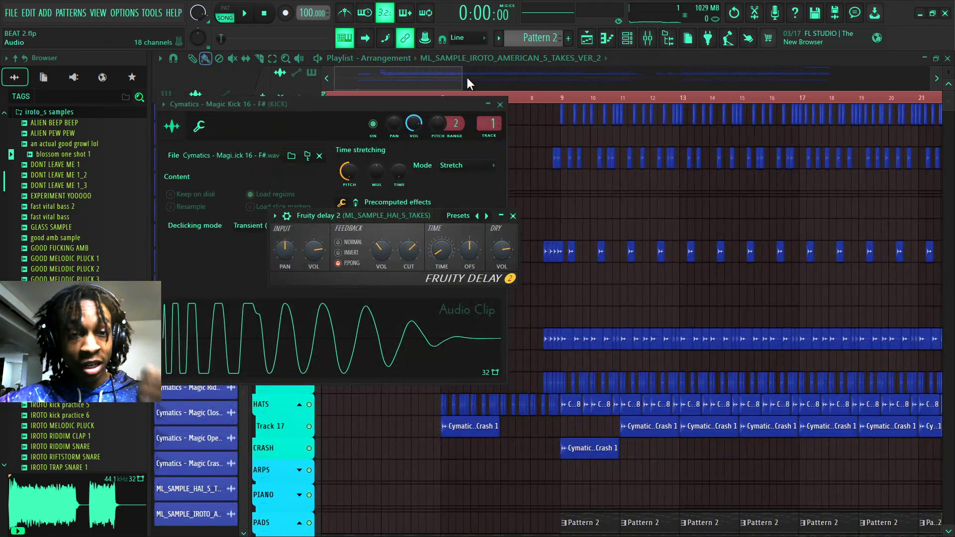
pyautogui.moveTo(485, 81); pyautogui.dragTo(885, 79)
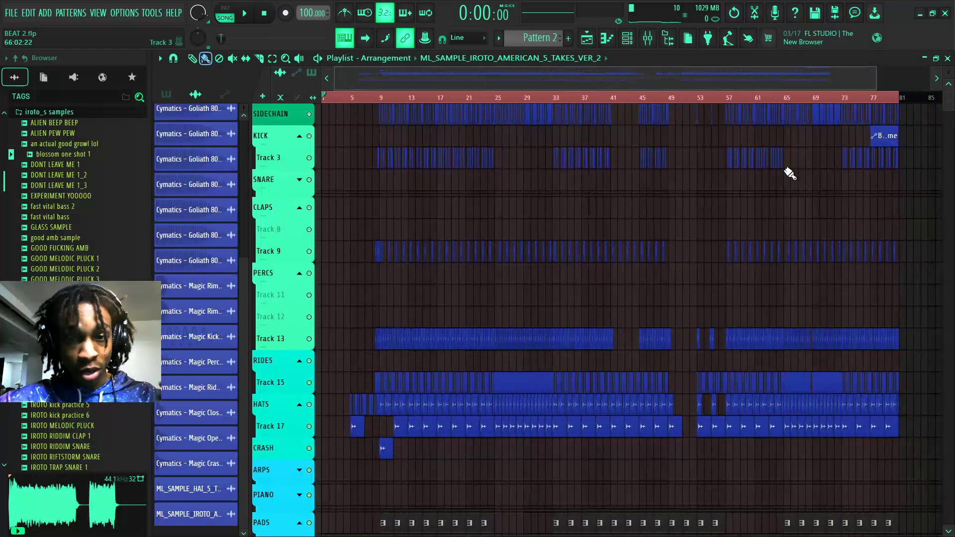
pyautogui.scroll(-6, 789, 175)
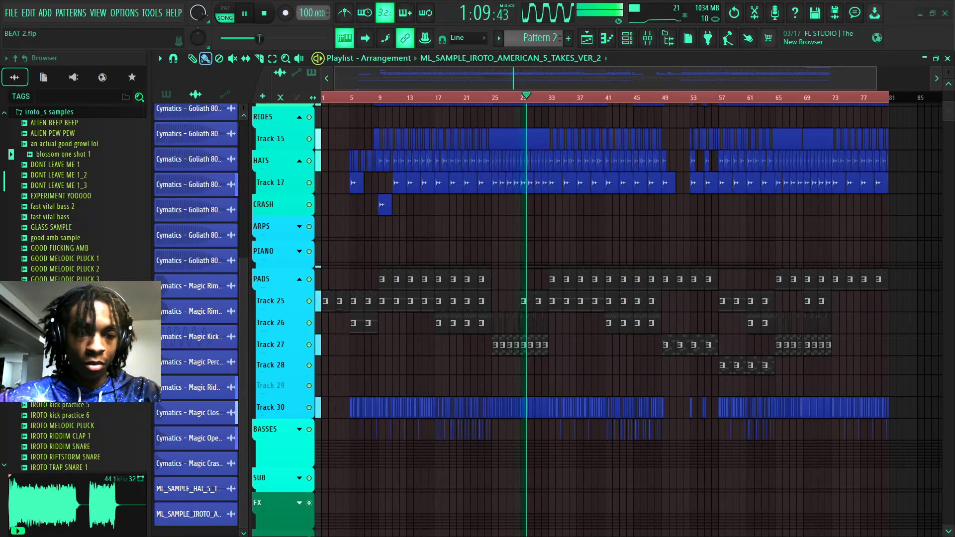
pyautogui.scroll(3, 554, 106)
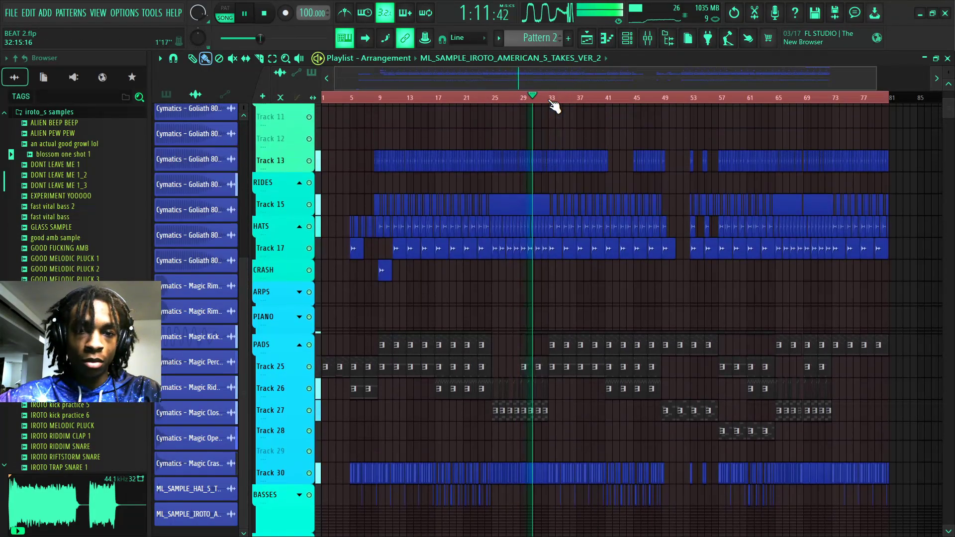
pyautogui.scroll(6, 552, 102)
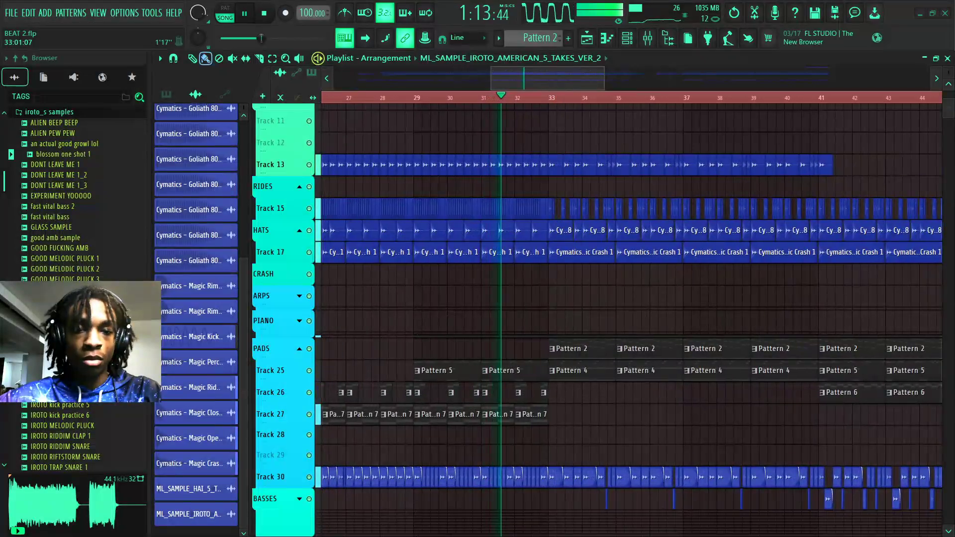
pyautogui.moveTo(542, 80); pyautogui.dragTo(558, 78)
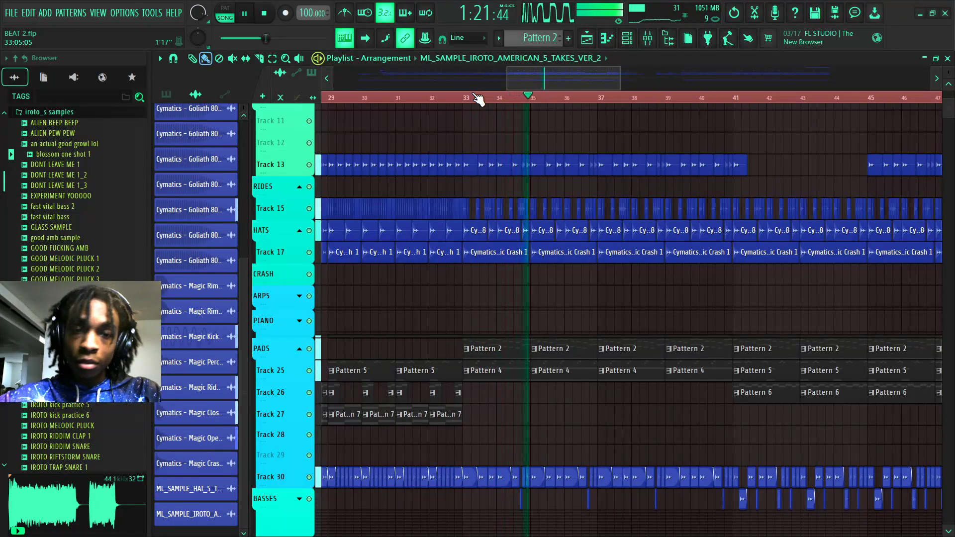
# Skip playback ahead through the later sections of BEAT 2, including those starting at bars 57 and 65
pyautogui.moveTo(541, 87); pyautogui.dragTo(648, 81)
pyautogui.scroll(-3, 597, 98)
pyautogui.click(571, 97)
pyautogui.press('space')
pyautogui.click(590, 99)
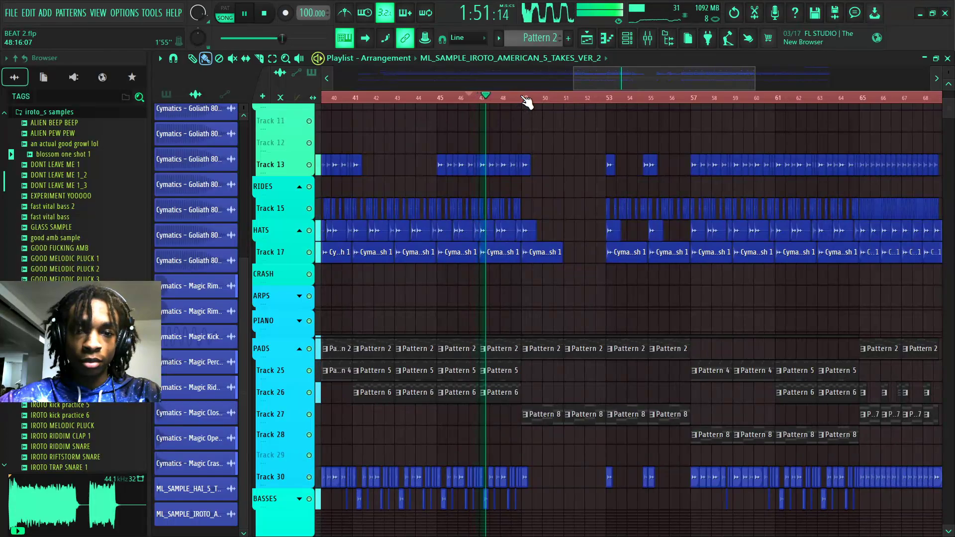
pyautogui.click(607, 99)
pyautogui.moveTo(601, 86); pyautogui.dragTo(723, 82)
pyautogui.click(613, 100)
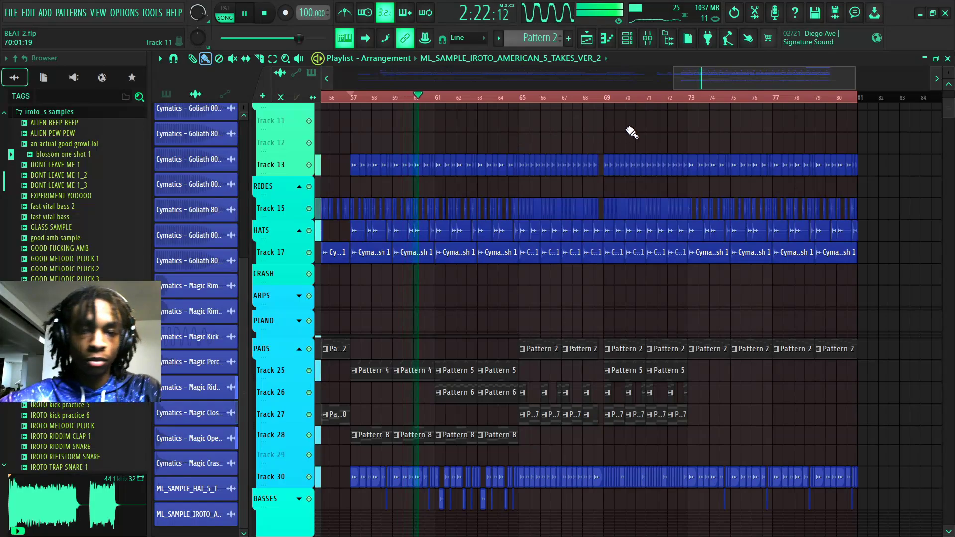
pyautogui.click(522, 97)
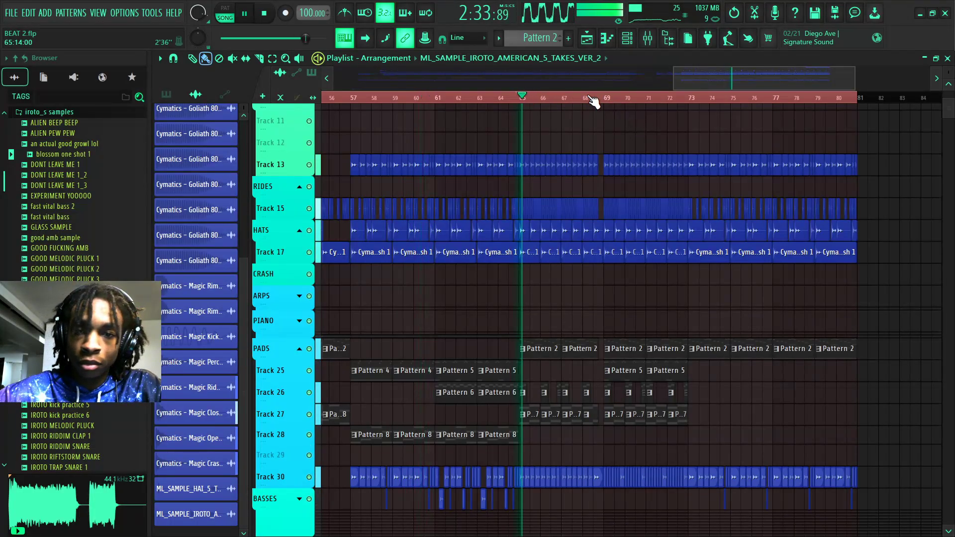
# Follow the ride, hat and pad tracks of BEAT 2 during playback from bar 65 past bar 73
pyautogui.moveTo(694, 88); pyautogui.dragTo(706, 86)
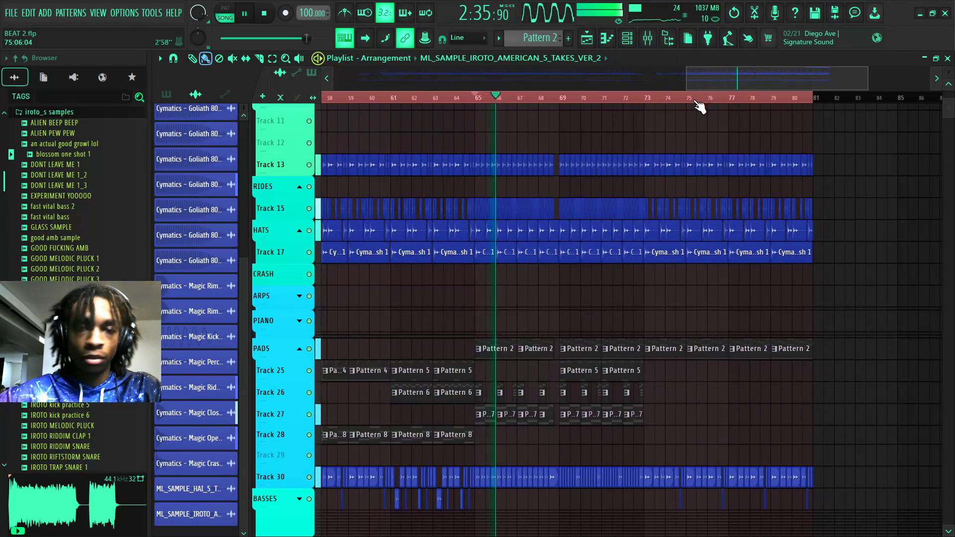
pyautogui.scroll(3, 634, 102)
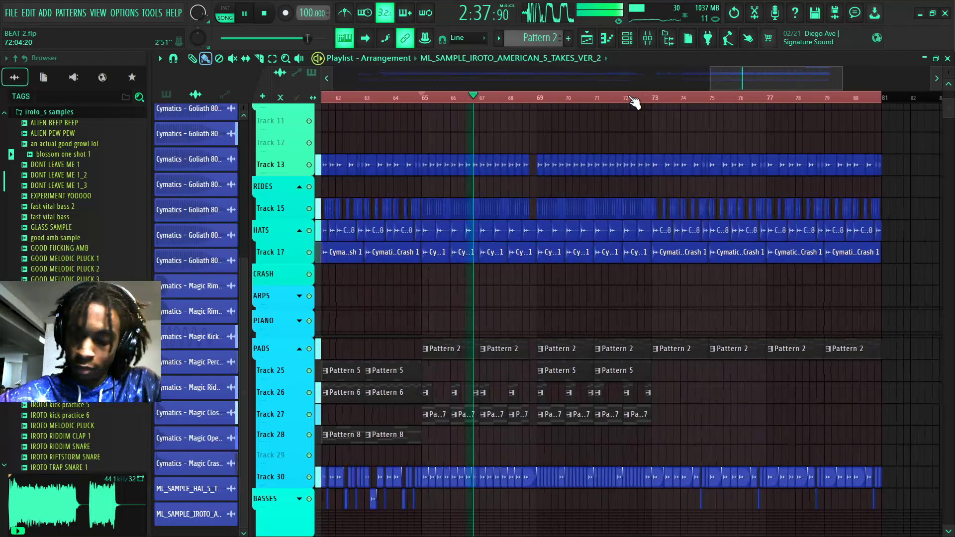
pyautogui.scroll(2, 633, 101)
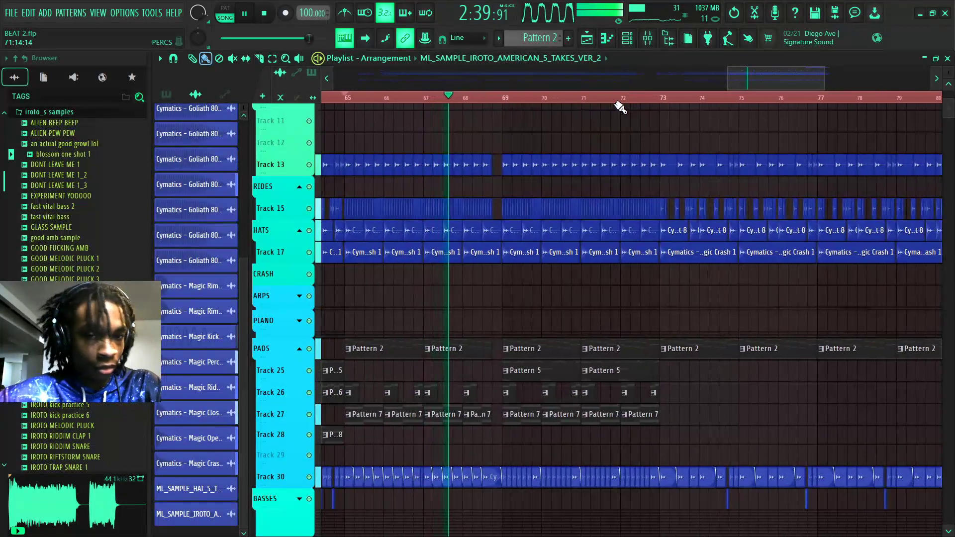
pyautogui.moveTo(772, 84)
pyautogui.mouseDown()
pyautogui.moveTo(748, 91)
pyautogui.moveTo(760, 87)
pyautogui.mouseUp()
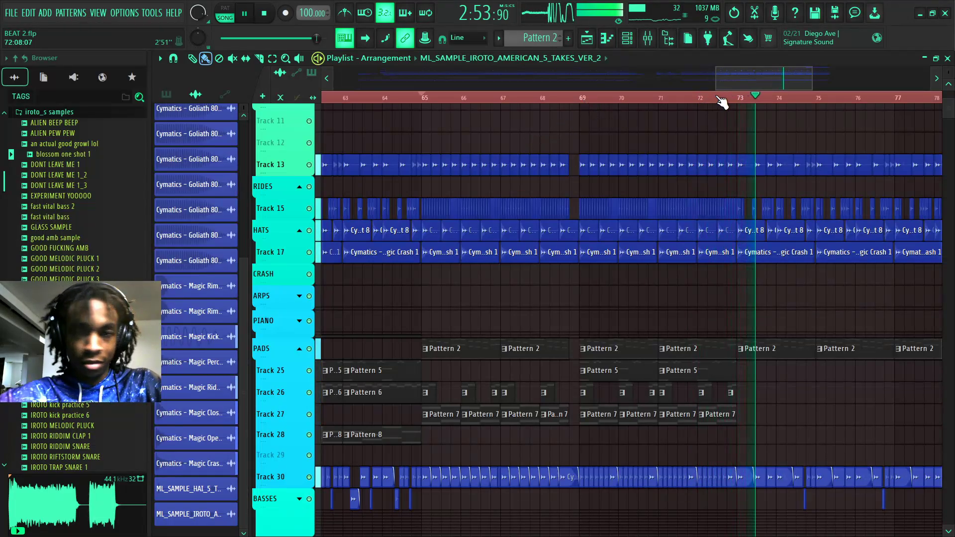
pyautogui.moveTo(739, 76); pyautogui.dragTo(762, 80)
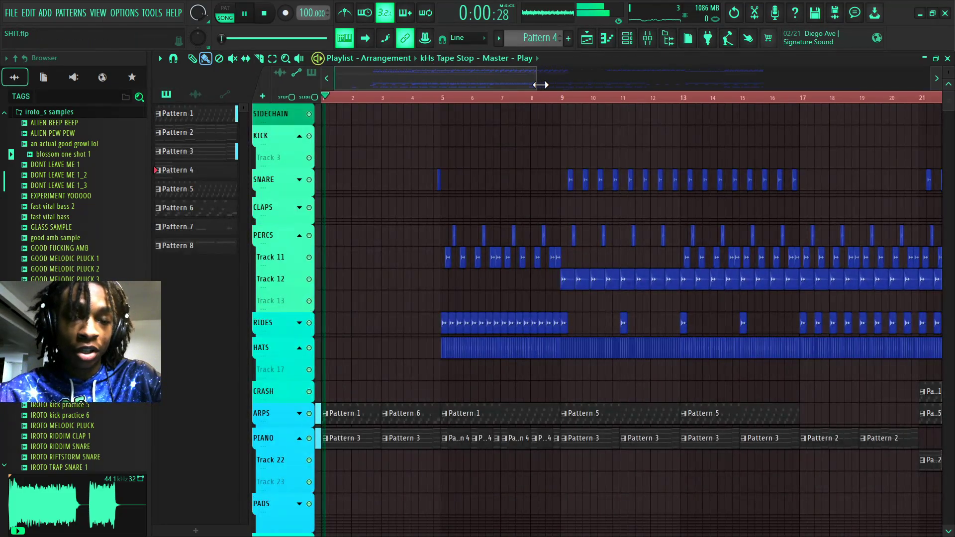
# Open the SHIT project, play it from the start and follow its percussion, arp and piano clips up to bar 12
pyautogui.press('space')
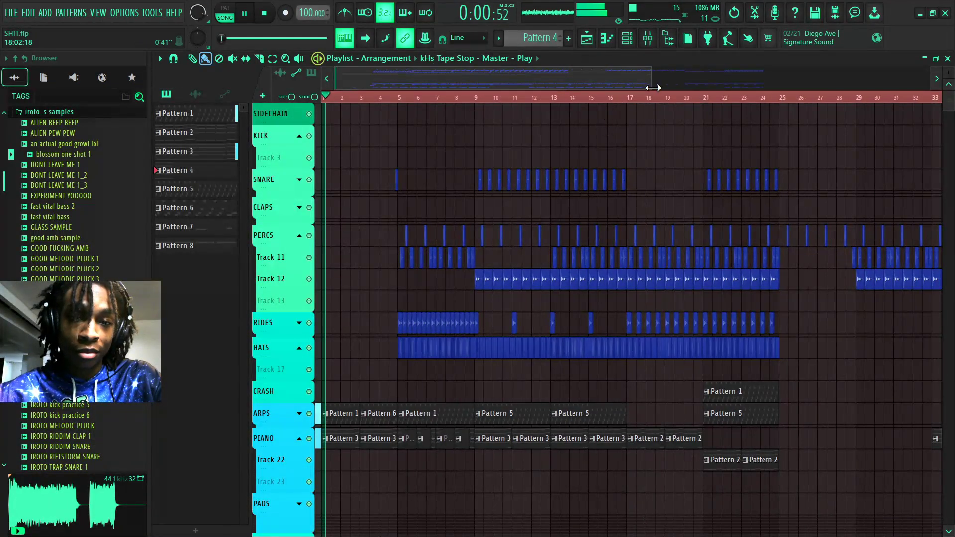
pyautogui.moveTo(651, 85); pyautogui.dragTo(723, 88)
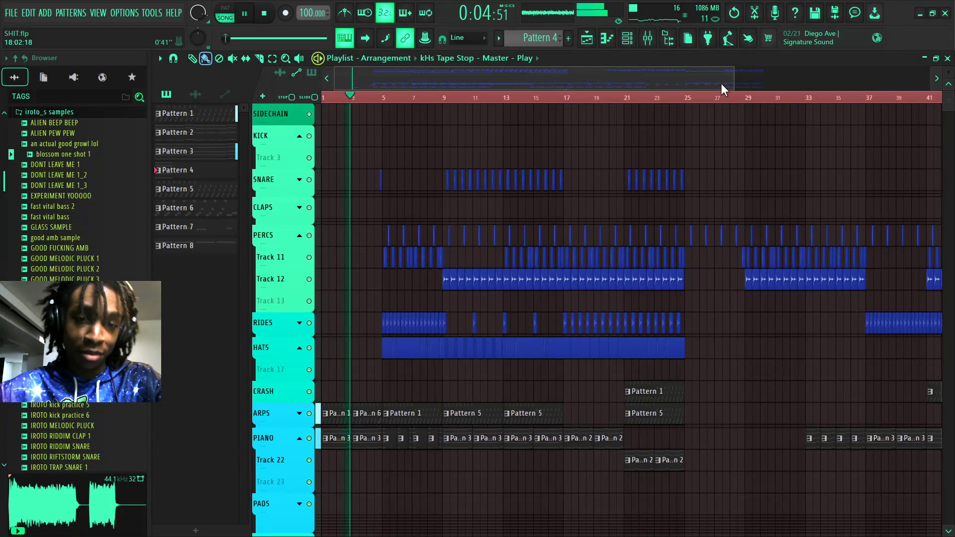
pyautogui.moveTo(731, 78); pyautogui.dragTo(674, 86)
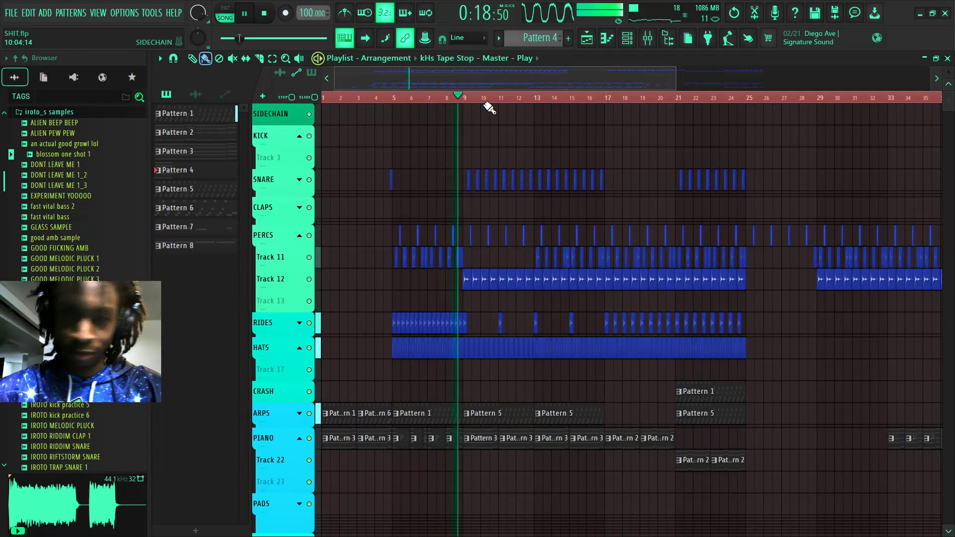
pyautogui.scroll(4, 491, 106)
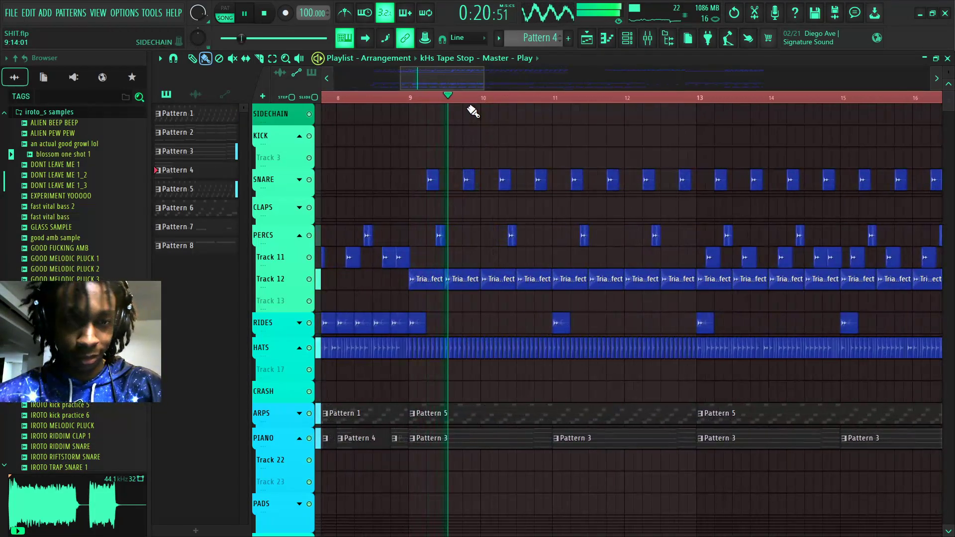
pyautogui.scroll(2, 566, 101)
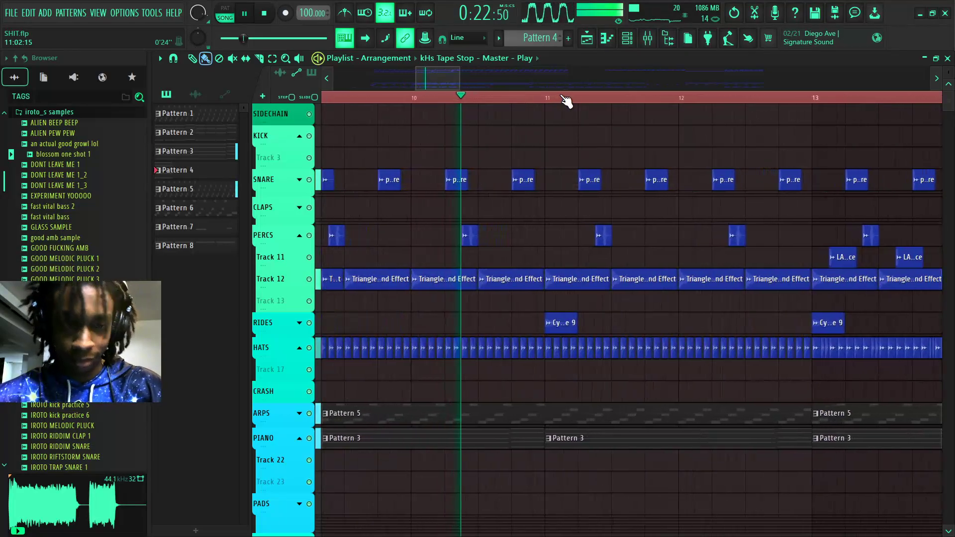
pyautogui.scroll(-2, 552, 97)
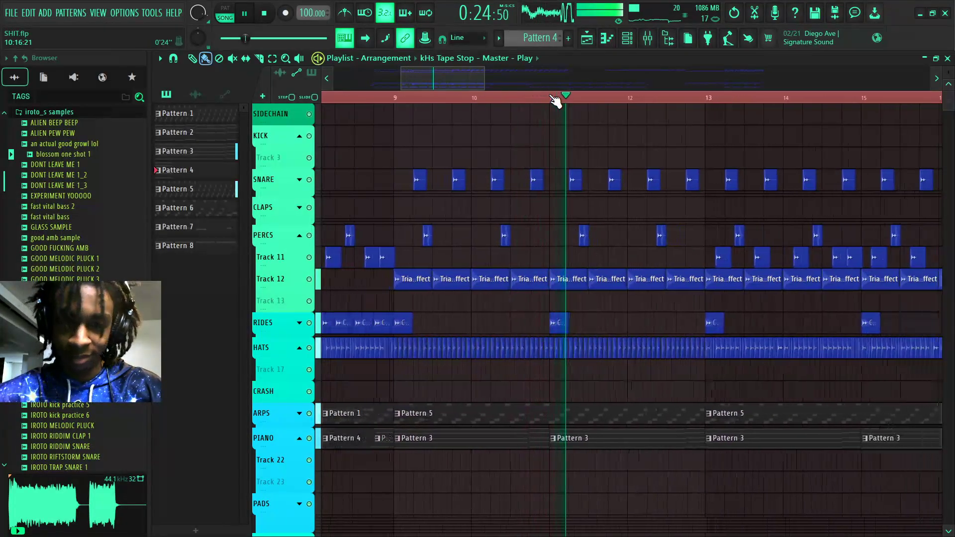
pyautogui.moveTo(471, 78); pyautogui.dragTo(482, 82)
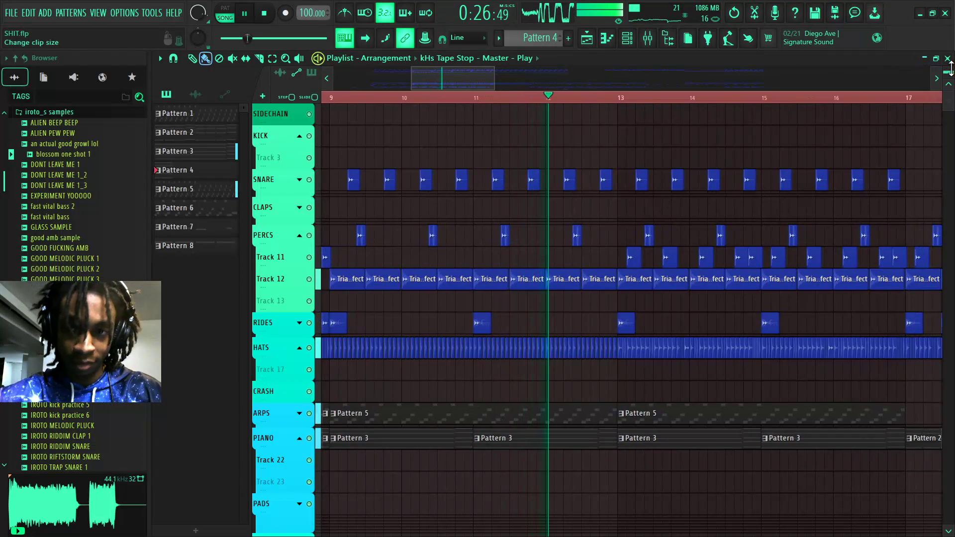
# Enlarge the playlist tracks, enable auto-scrolling and examine the snare, percussion and hat clips in bars 13 to 16 during playback
pyautogui.moveTo(944, 73); pyautogui.dragTo(943, 69)
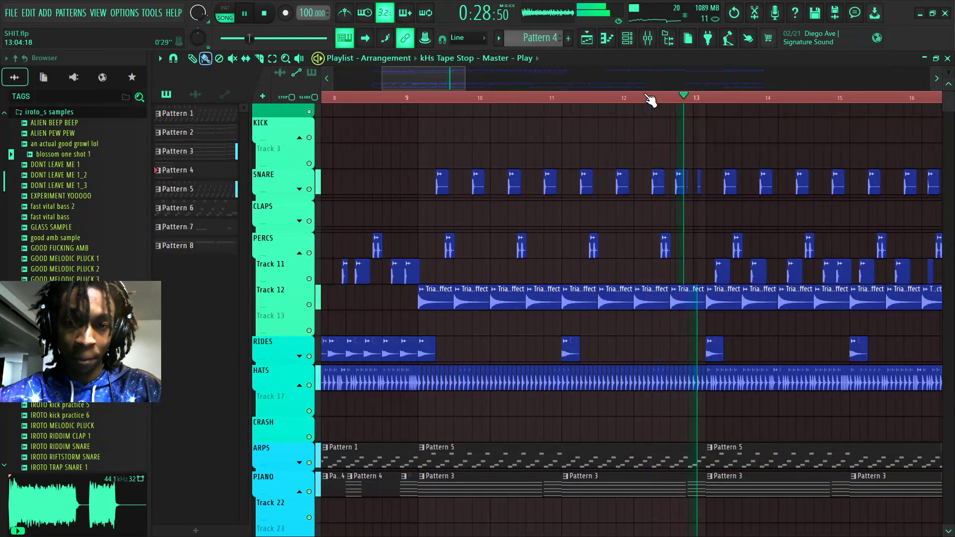
pyautogui.scroll(6, 733, 98)
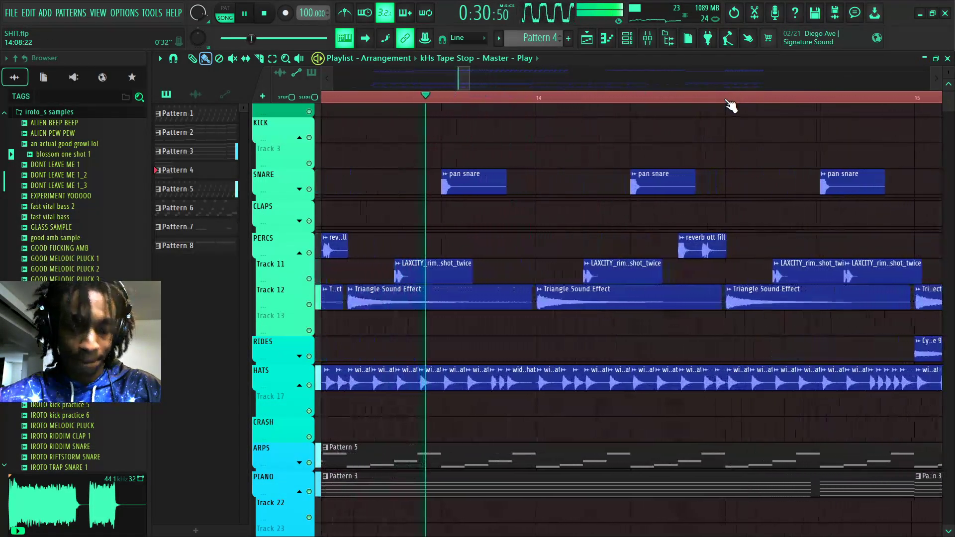
pyautogui.scroll(1, 509, 170)
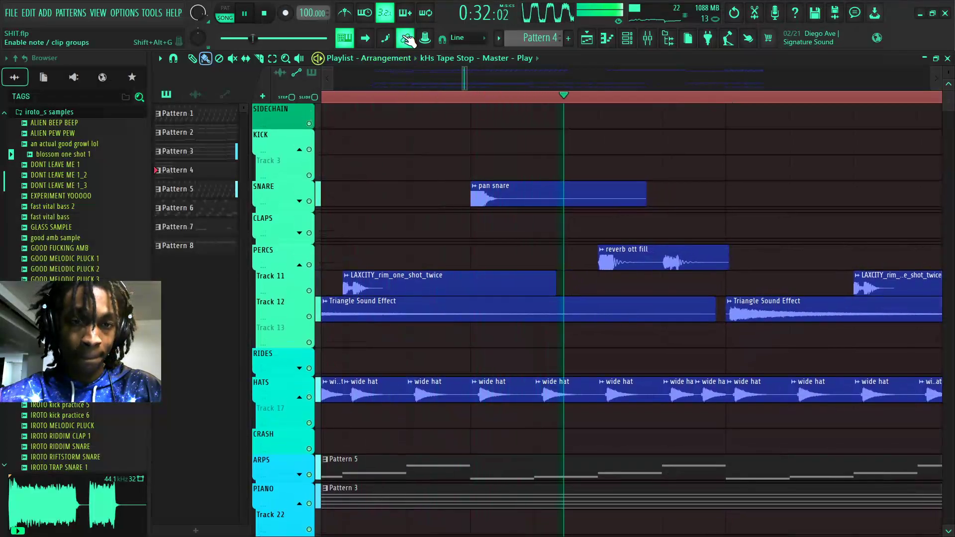
pyautogui.click(363, 39)
pyautogui.scroll(2, 390, 98)
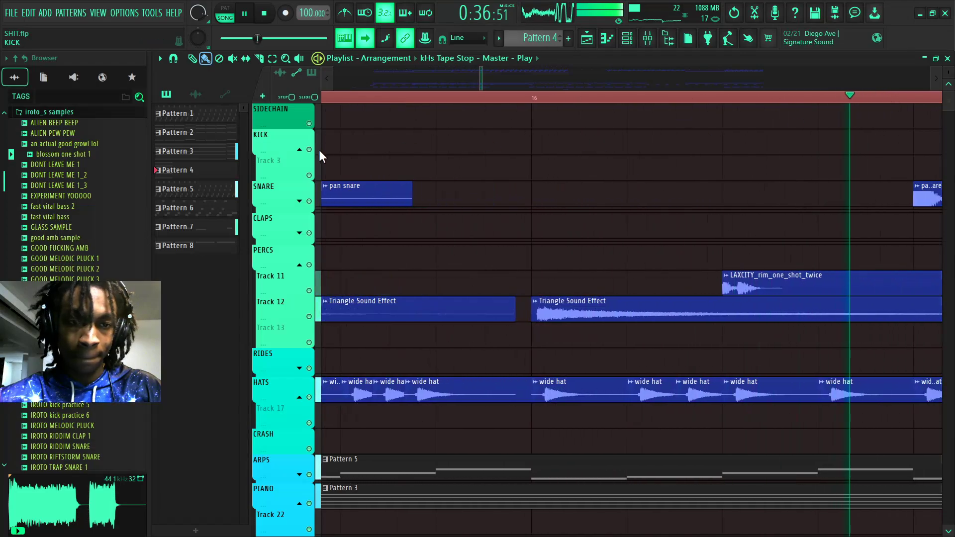
# Collapse the KICK, SNARE, PERCS, HATS, PIANO, SUB and FX track groups in the playlist
pyautogui.click(300, 149)
pyautogui.click(301, 178)
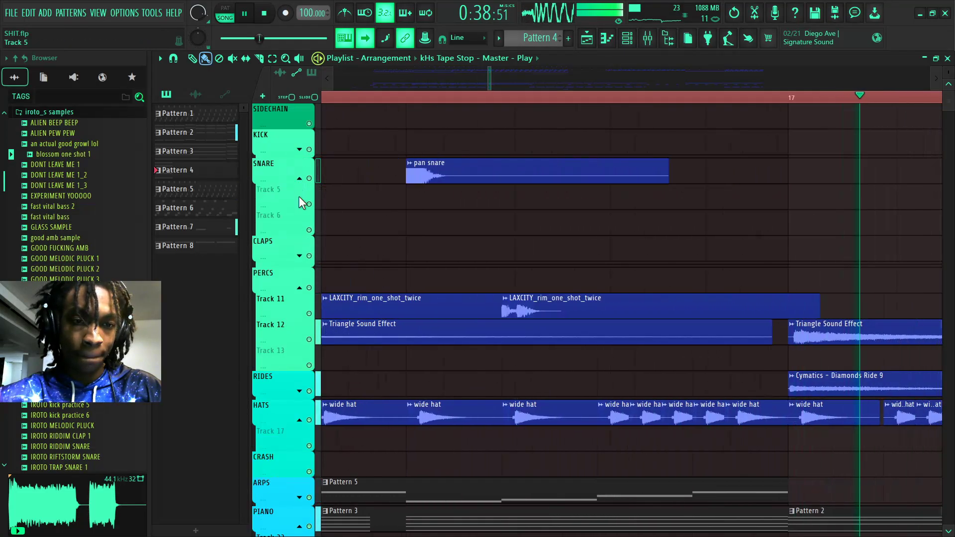
pyautogui.click(300, 179)
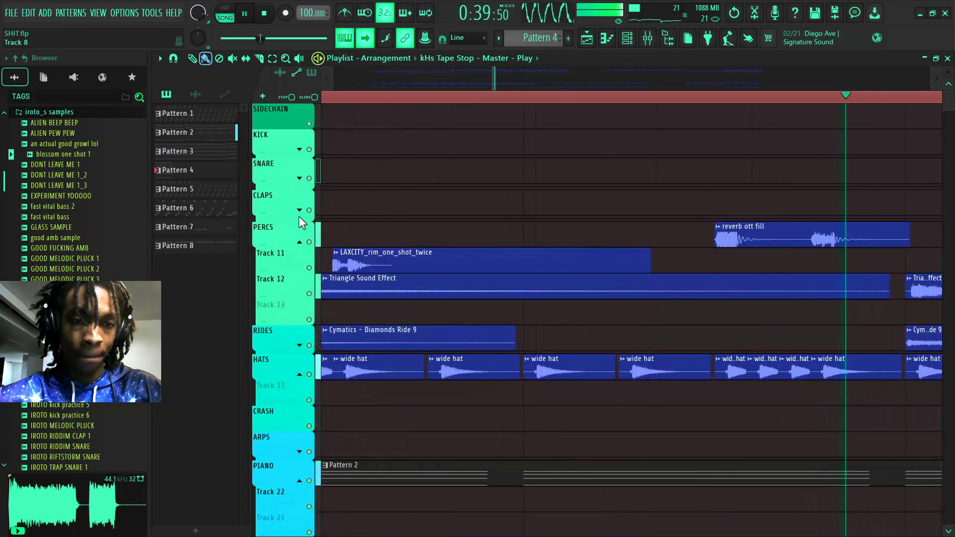
pyautogui.click(299, 242)
pyautogui.click(300, 306)
pyautogui.click(300, 389)
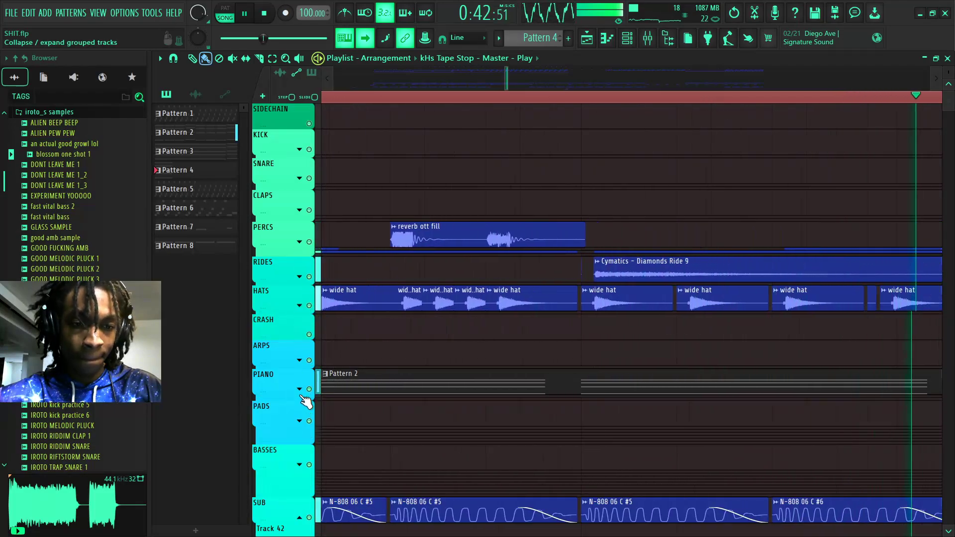
pyautogui.click(299, 517)
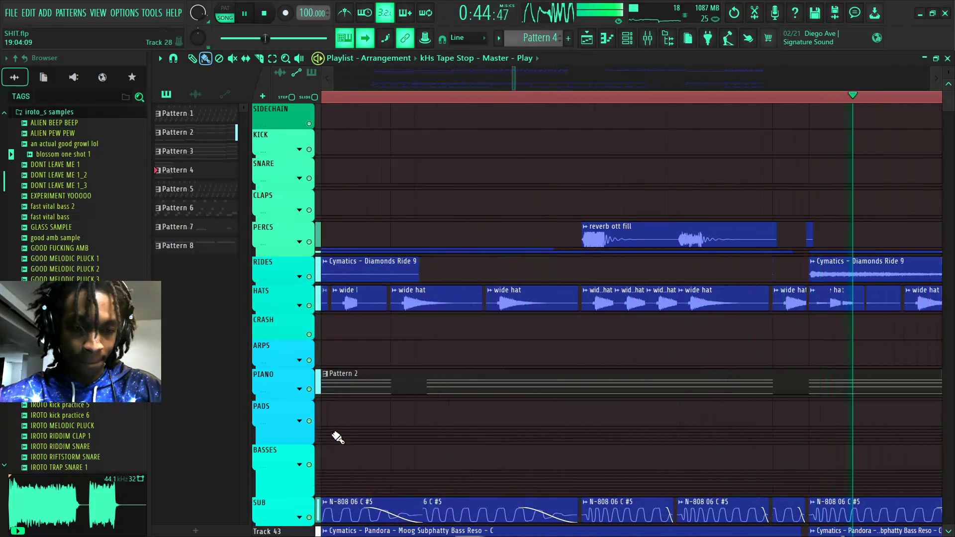
pyautogui.scroll(-4, 331, 433)
pyautogui.click(300, 417)
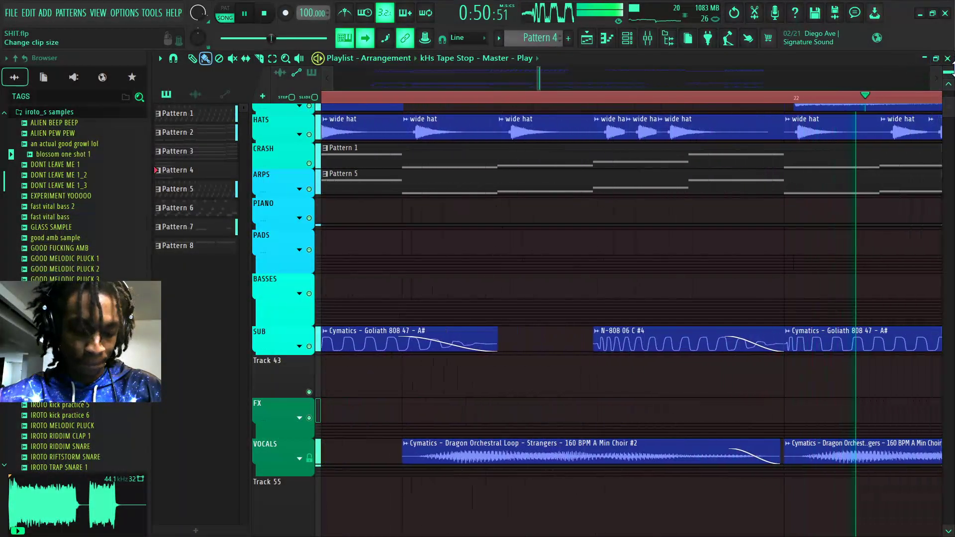
# Shrink the playlist track heights and follow the playback through to the arrangement's end at bar 45, stopping there
pyautogui.moveTo(951, 74); pyautogui.dragTo(954, 68)
pyautogui.scroll(5, 751, 252)
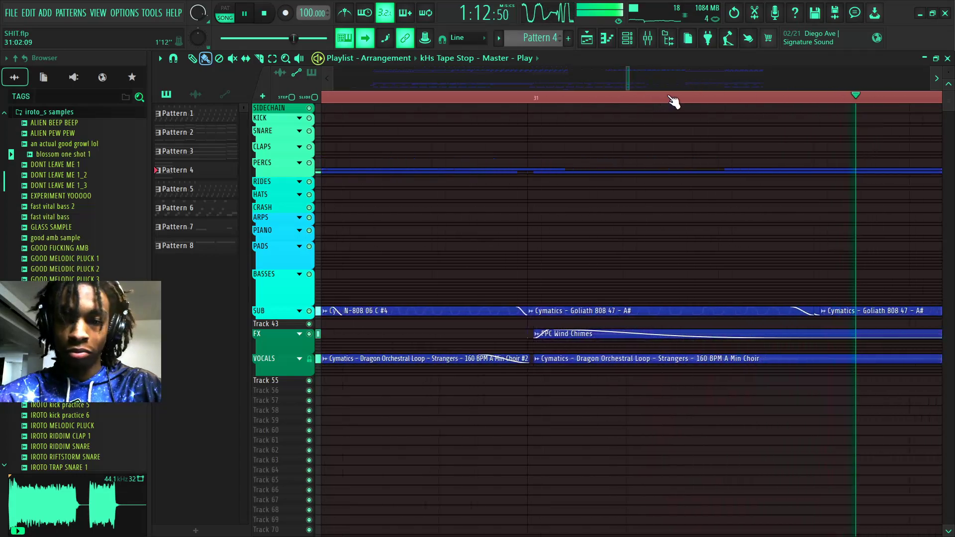
pyautogui.scroll(-6, 687, 96)
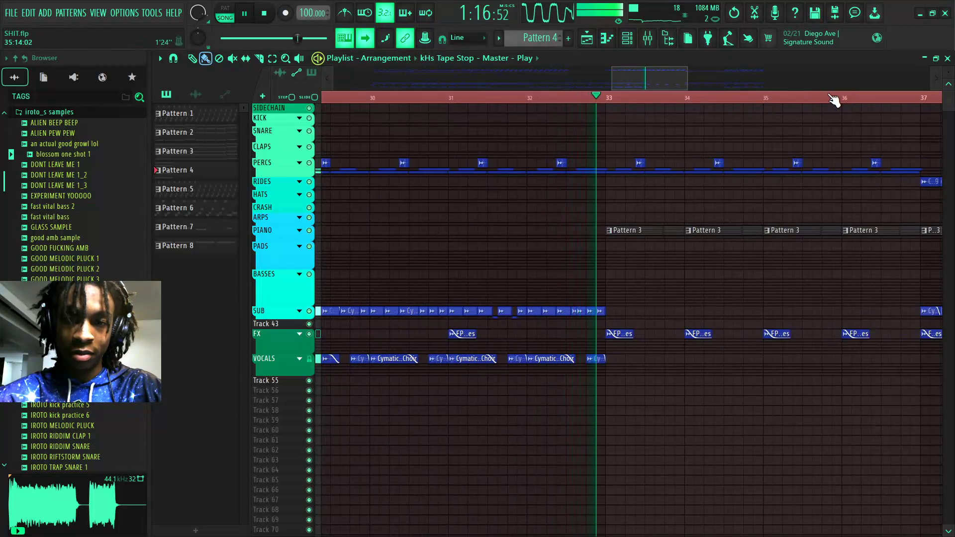
pyautogui.scroll(5, 945, 102)
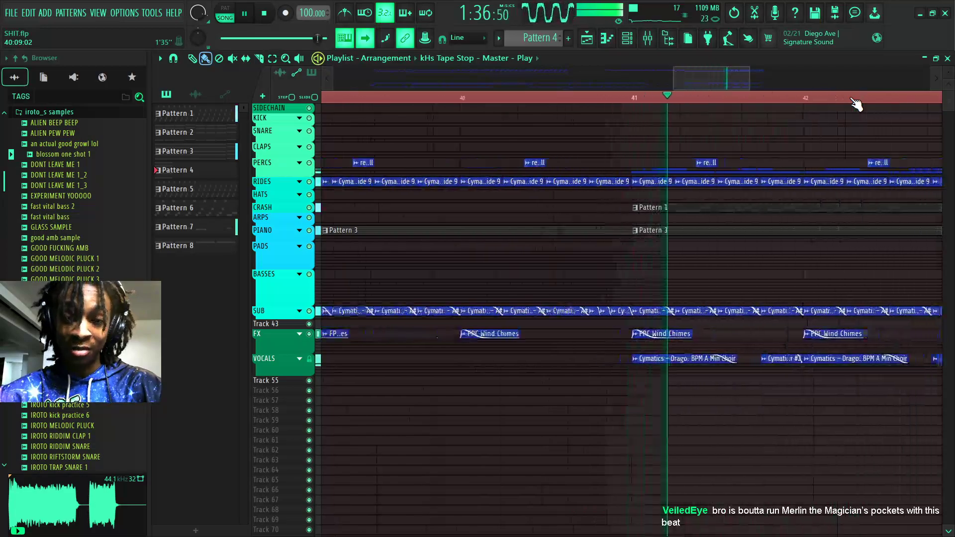
pyautogui.scroll(-4, 858, 102)
pyautogui.moveTo(721, 79); pyautogui.dragTo(809, 81)
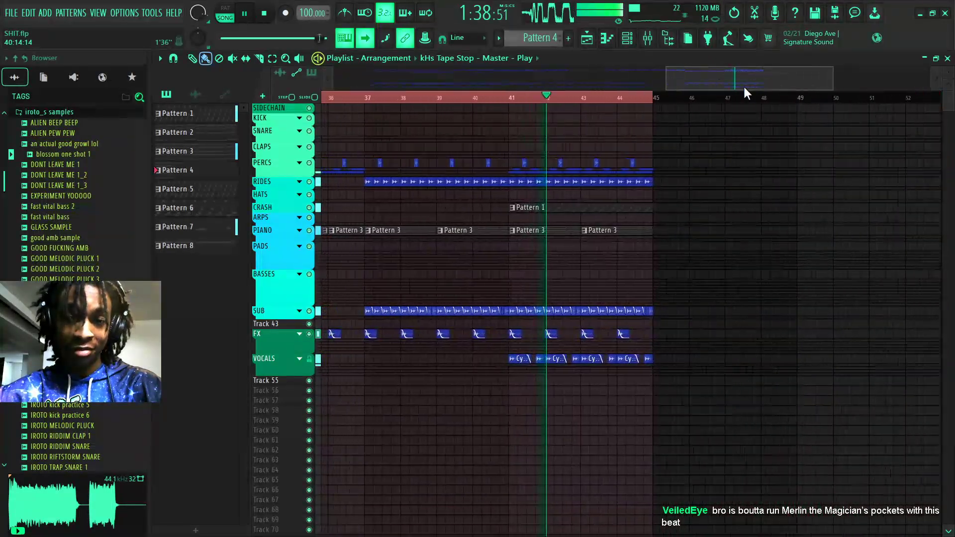
pyautogui.scroll(3, 629, 100)
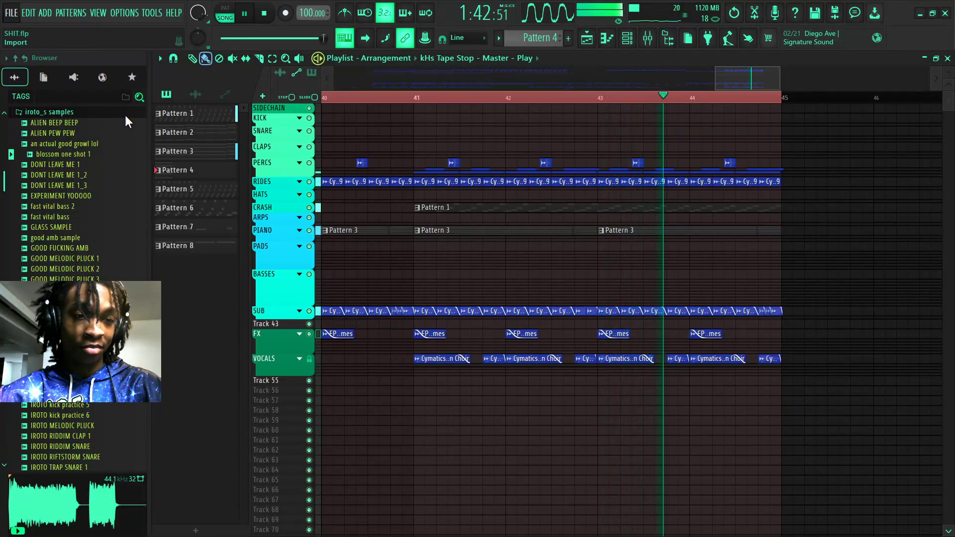
pyautogui.click(271, 14)
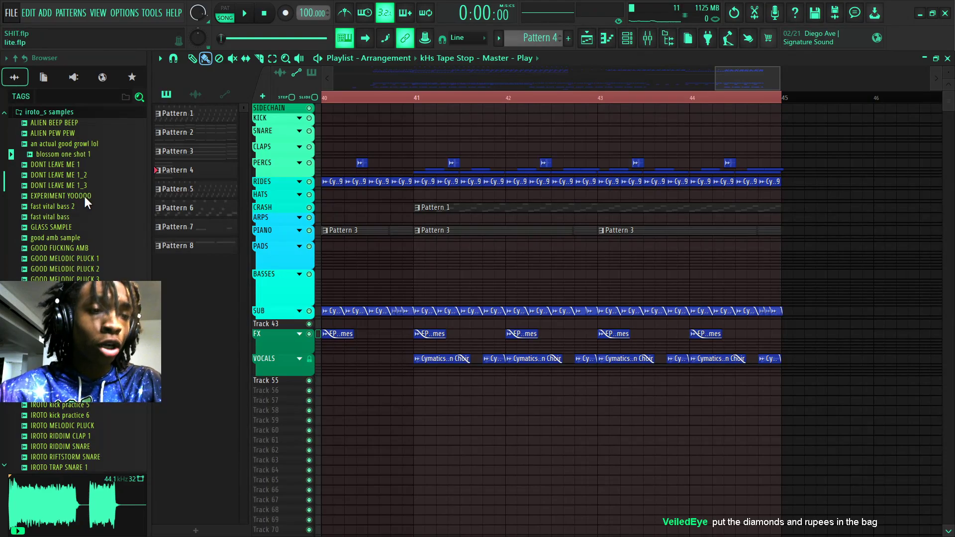
# Open the project E.flp and play its first-bar loop while examining the bass clips under Insert 11
pyautogui.hotkey('ctrl', 'n')
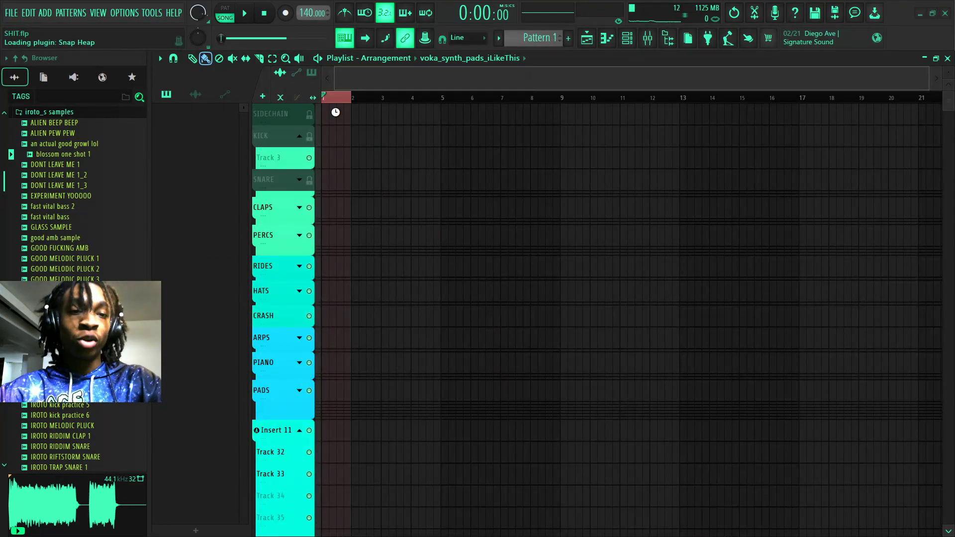
pyautogui.press('space')
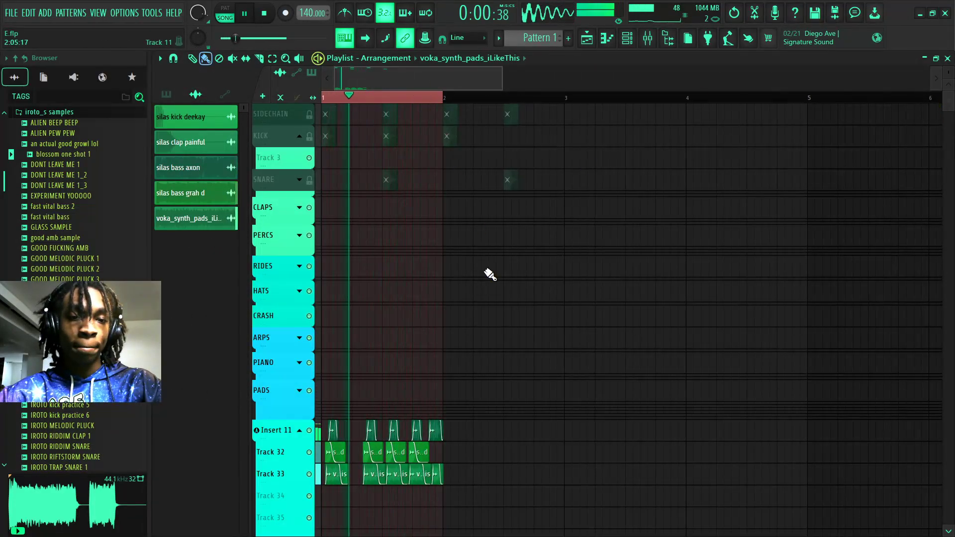
pyautogui.scroll(-5, 335, 181)
pyautogui.scroll(4, 377, 100)
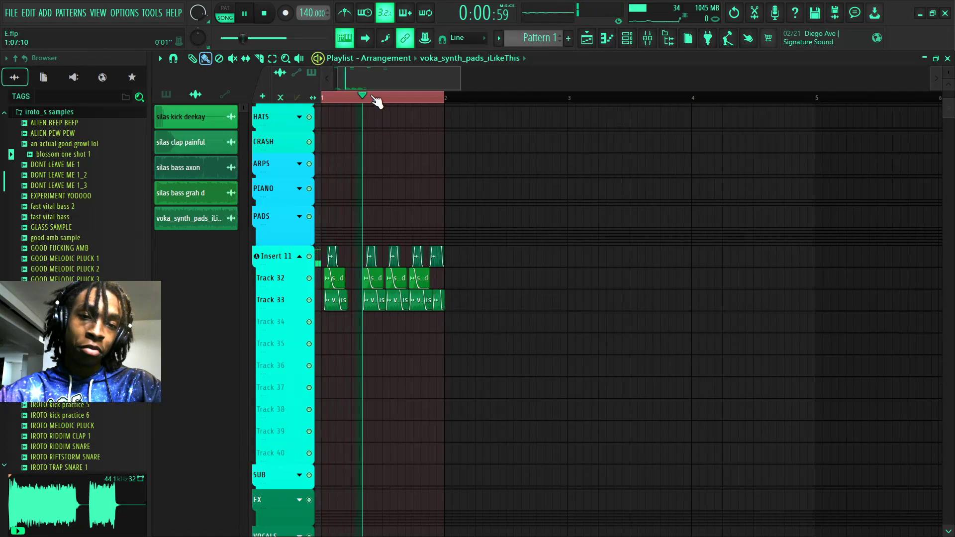
pyautogui.scroll(5, 386, 234)
pyautogui.moveTo(386, 83); pyautogui.dragTo(343, 83)
pyautogui.press('space')
# Audition the loop with the KICK and SNARE tracks unmuted, and mute both tracks again
pyautogui.click(314, 136)
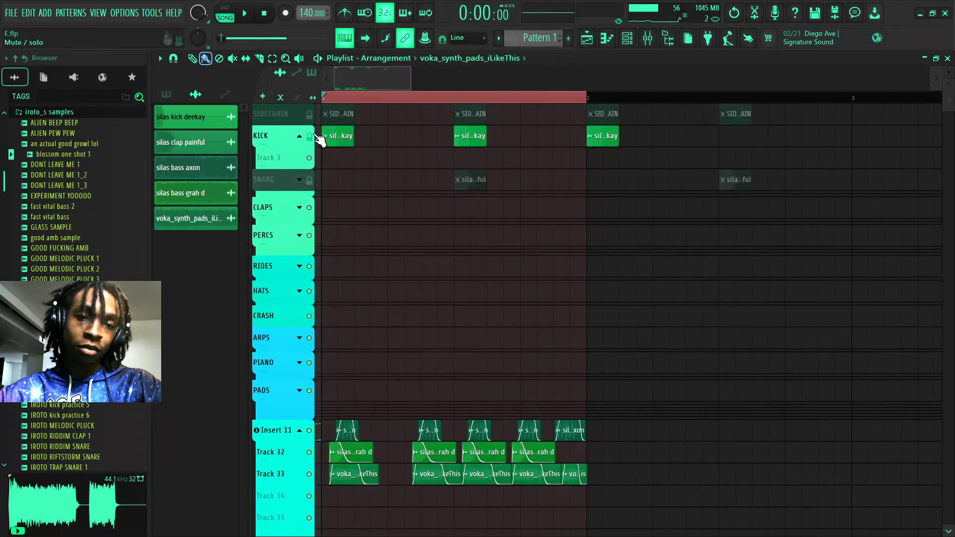
pyautogui.press('space')
pyautogui.click(313, 180)
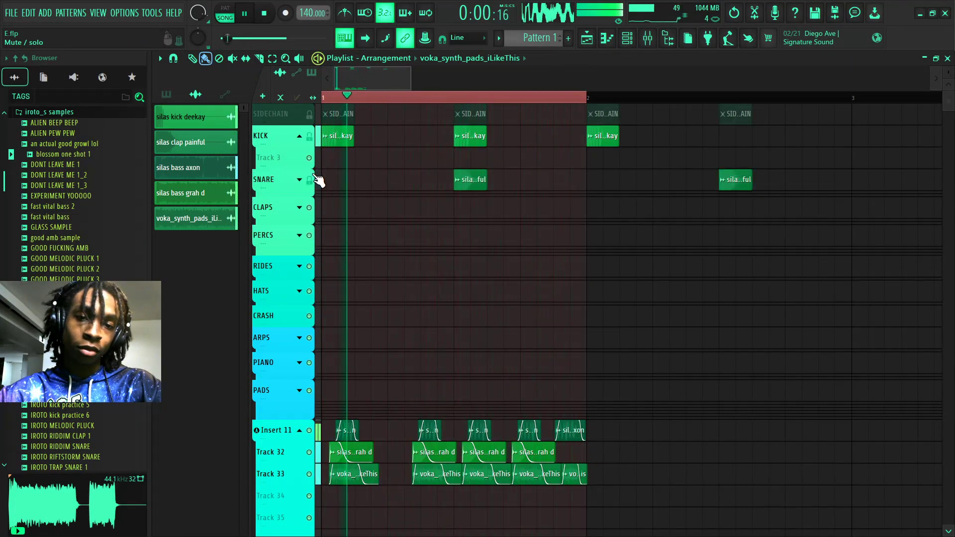
pyautogui.press('space')
pyautogui.click(313, 136)
pyautogui.click(313, 181)
# Unmute the SIDECHAIN, KICK and SNARE tracks and play the loop
pyautogui.click(313, 114)
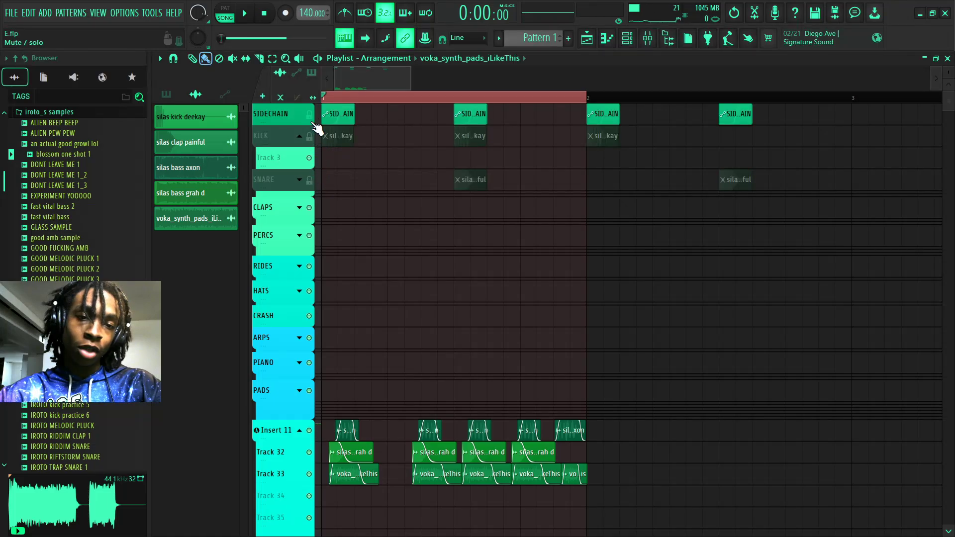
pyautogui.click(313, 136)
pyautogui.click(309, 182)
pyautogui.press('space')
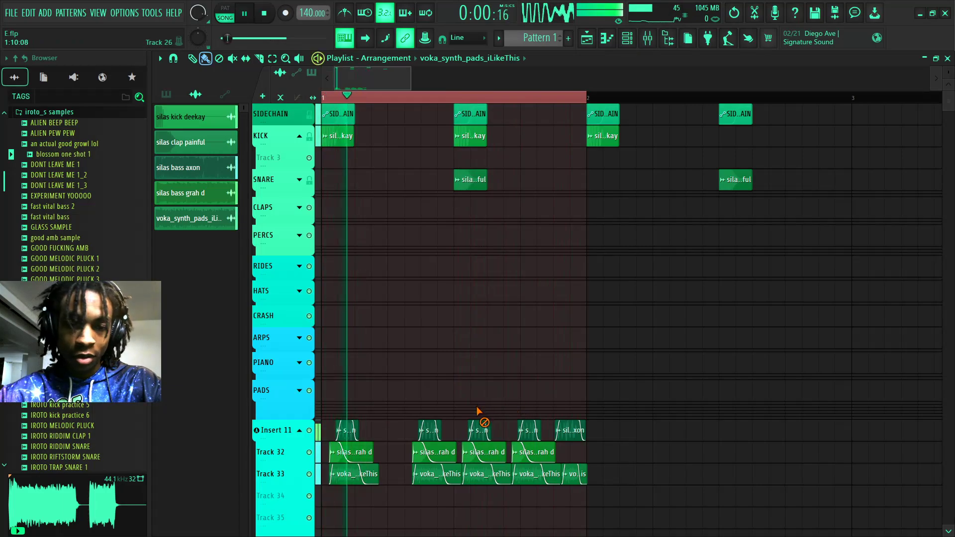
# Delete the three middle silas bass axon clips from the Insert 11 track, keeping the first and last
pyautogui.rightClick(475, 428)
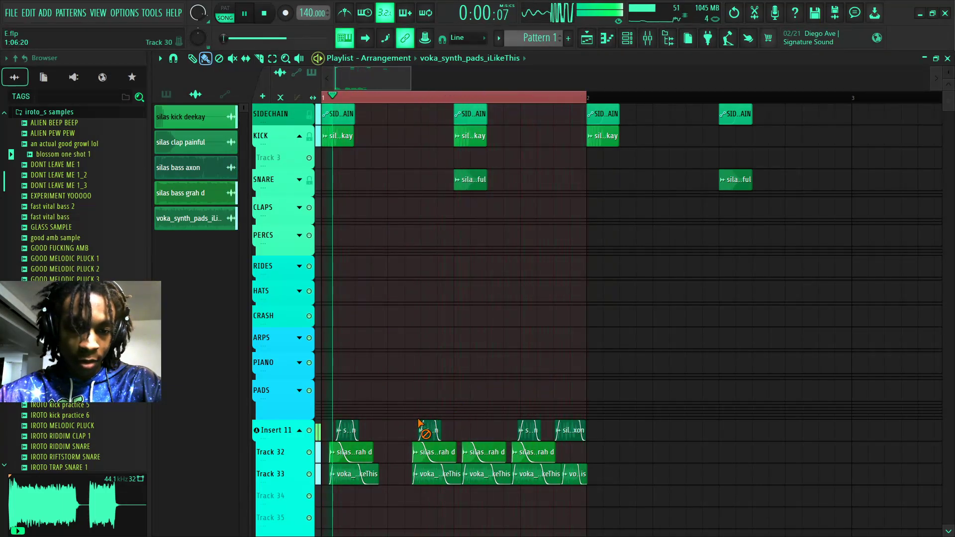
pyautogui.rightClick(429, 430)
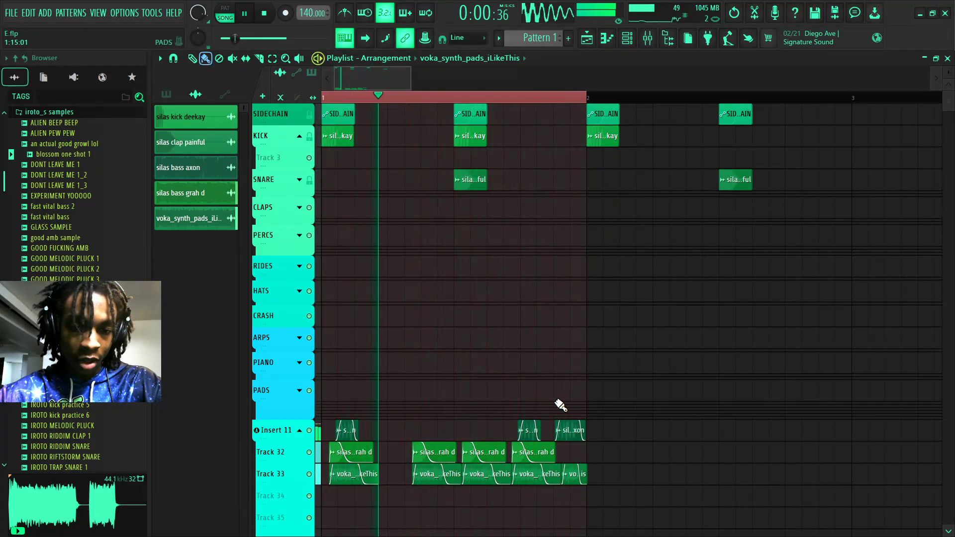
pyautogui.rightClick(531, 431)
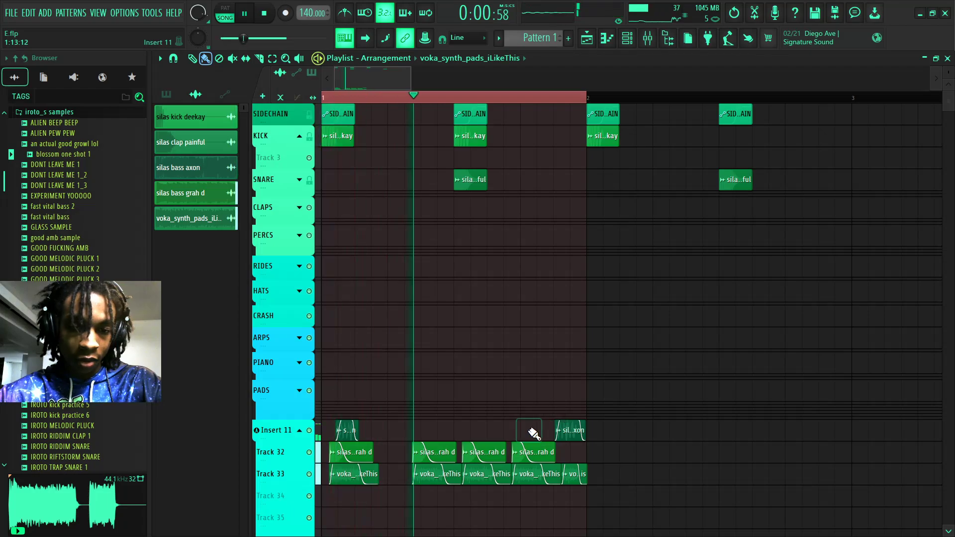
pyautogui.press('space')
# Lower the pitch of the silas bass axon sample in its channel settings and listen to the loop
pyautogui.click(577, 422)
pyautogui.doubleClick(577, 422)
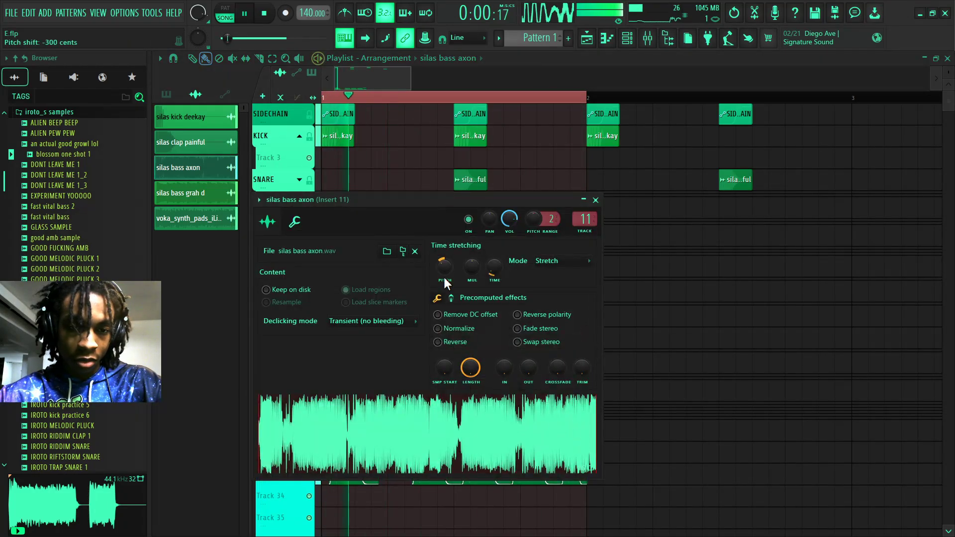
pyautogui.press('space')
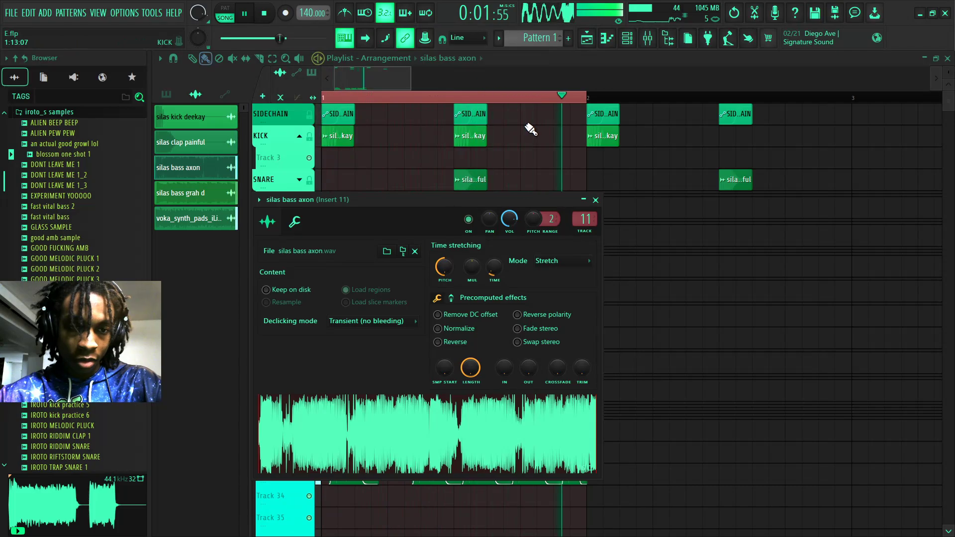
pyautogui.press('Escape')
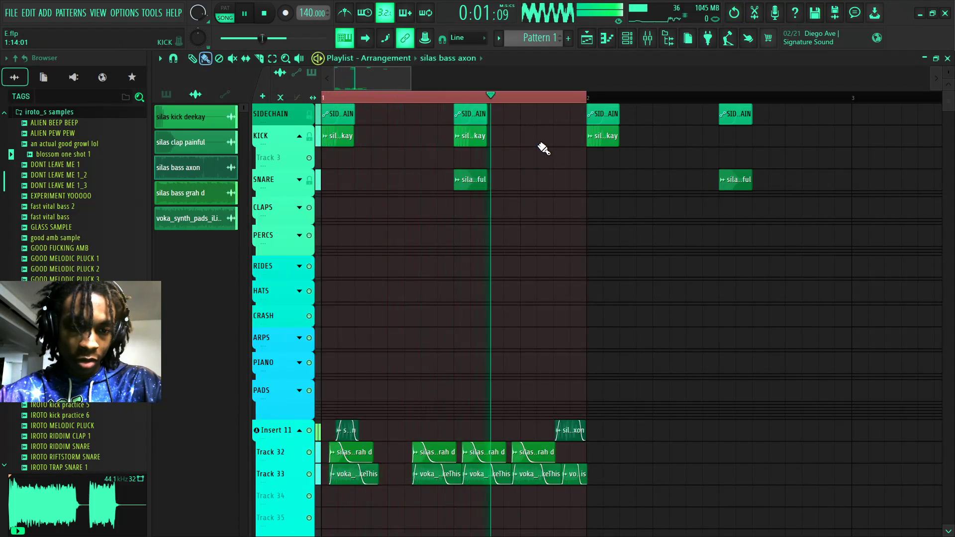
pyautogui.press('space')
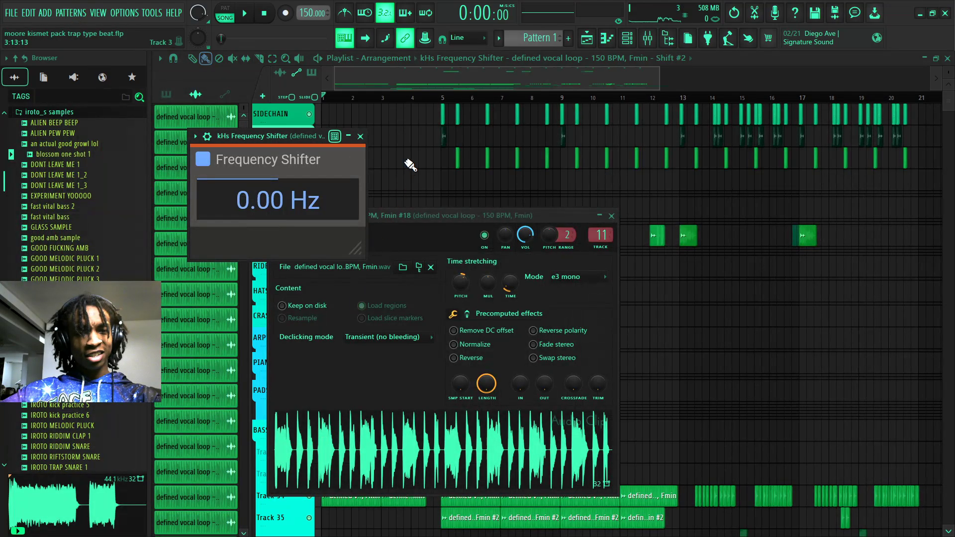
# Close the floating Frequency Shifter and sample windows, and mute the SUB track while the arrangement plays
pyautogui.click(406, 160)
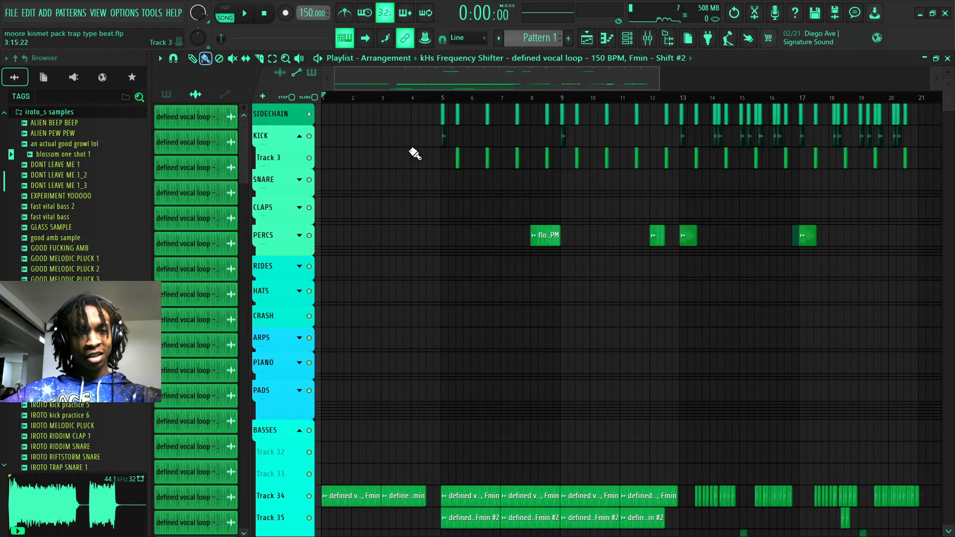
pyautogui.press('space')
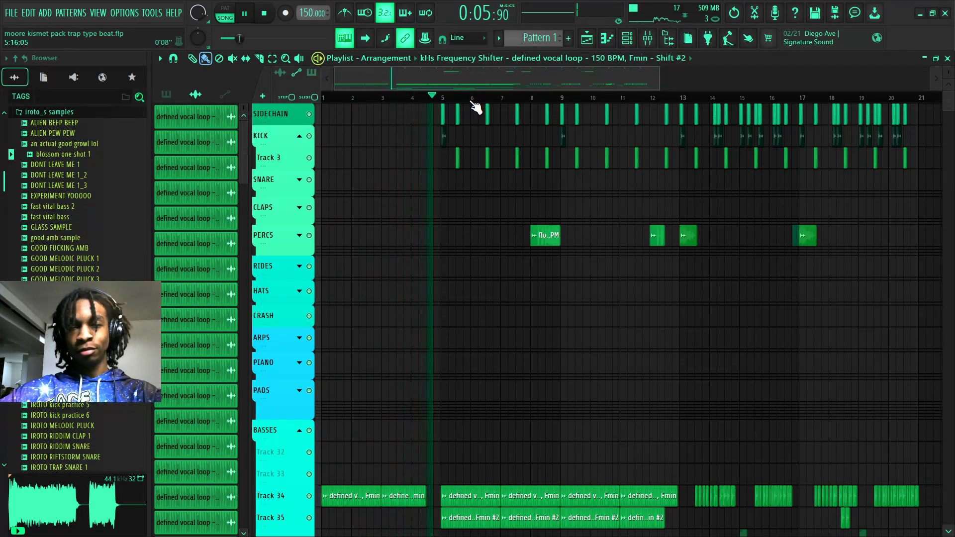
pyautogui.scroll(-5, 333, 409)
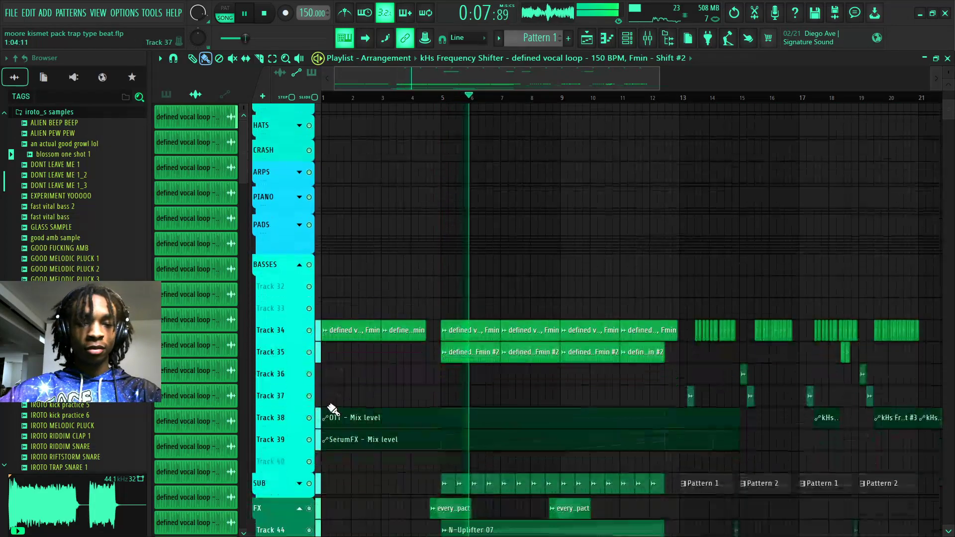
pyautogui.scroll(-2, 333, 413)
pyautogui.click(311, 406)
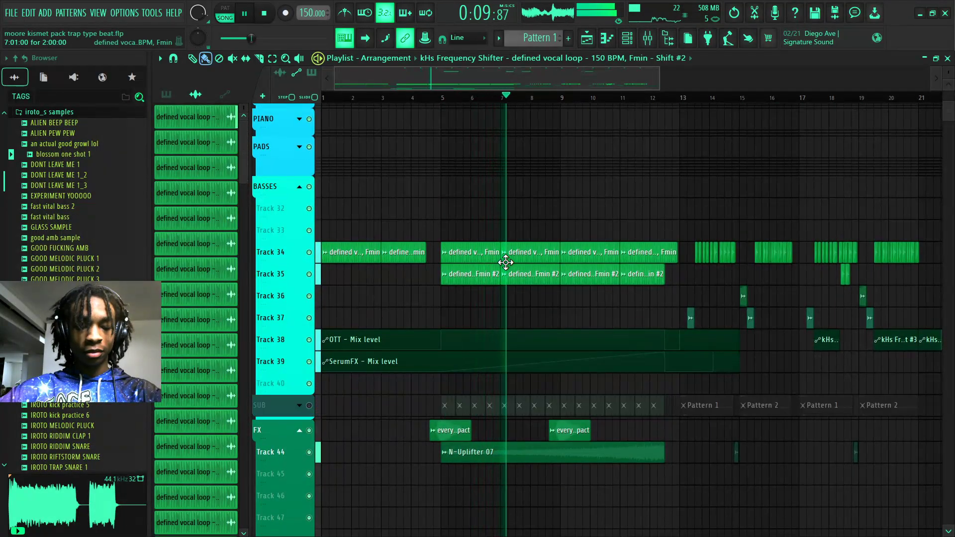
# Delete the row of SUB clips between bars 5 and 12 and unmute the SUB track
pyautogui.scroll(6, 508, 262)
pyautogui.scroll(-6, 511, 266)
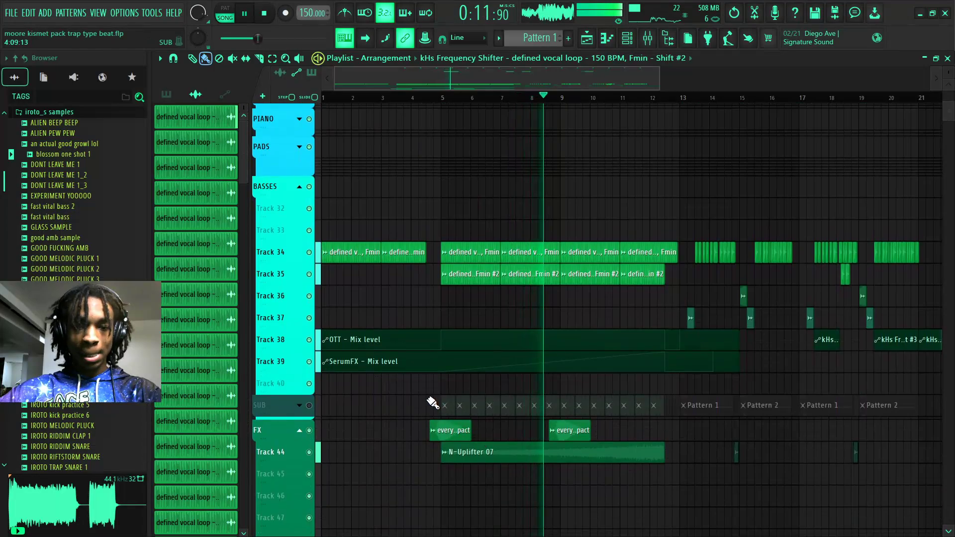
pyautogui.moveTo(443, 404); pyautogui.dragTo(661, 406)
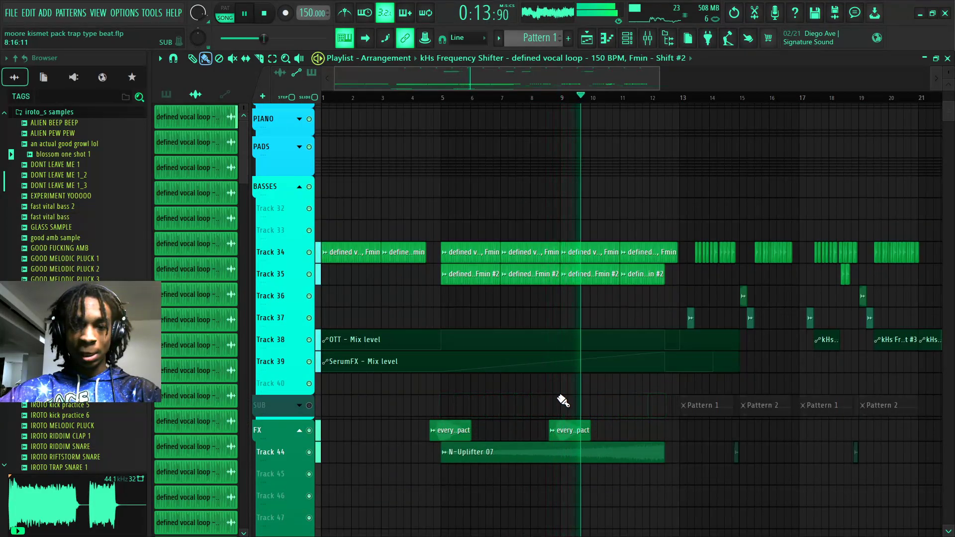
pyautogui.click(309, 406)
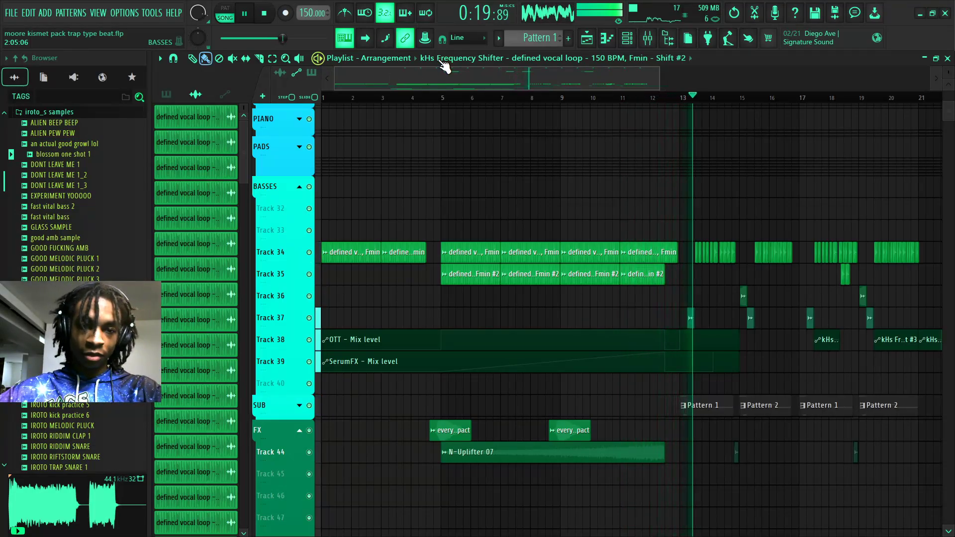
# Follow the playback from bar 13 to bar 21, examining the vocal chops and SUB patterns up close
pyautogui.moveTo(584, 76); pyautogui.dragTo(733, 75)
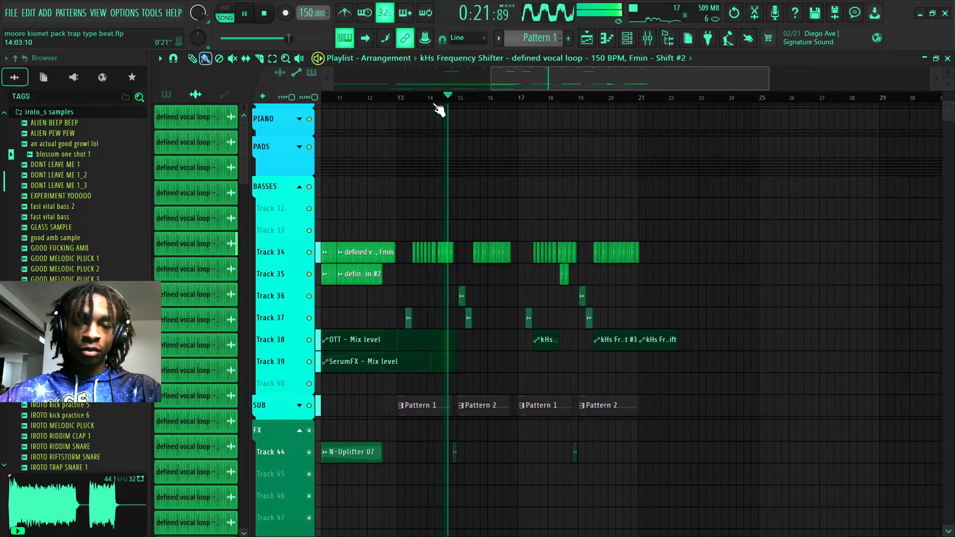
pyautogui.scroll(4, 441, 107)
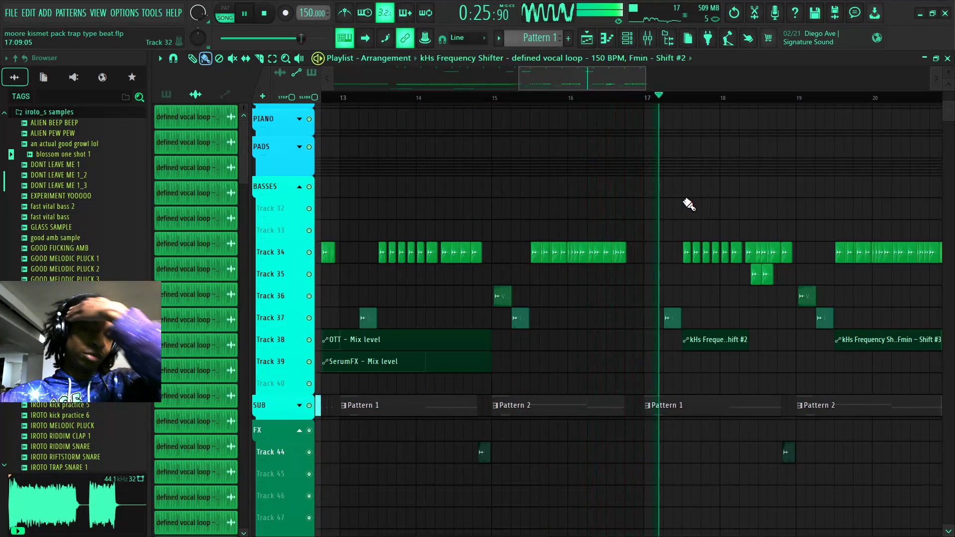
pyautogui.moveTo(610, 81); pyautogui.dragTo(640, 84)
pyautogui.scroll(3, 639, 100)
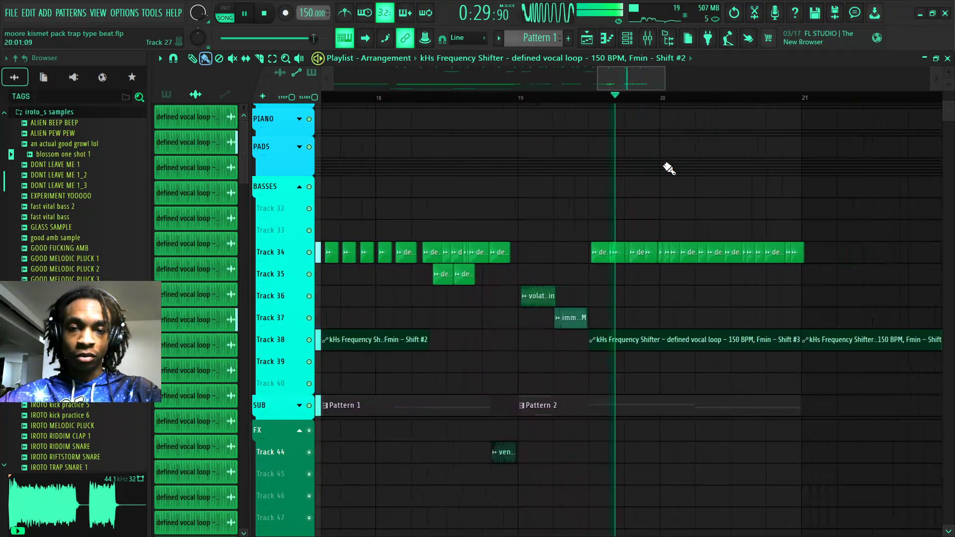
# Follow the vocal chops in playback up to bar 21 and stop the song
pyautogui.scroll(-2, 760, 98)
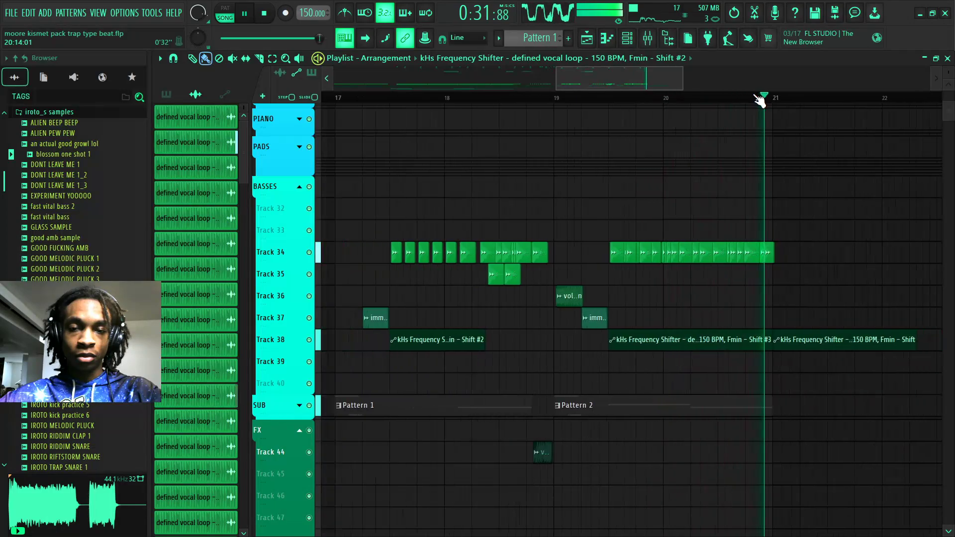
pyautogui.scroll(-2, 759, 98)
pyautogui.press('space')
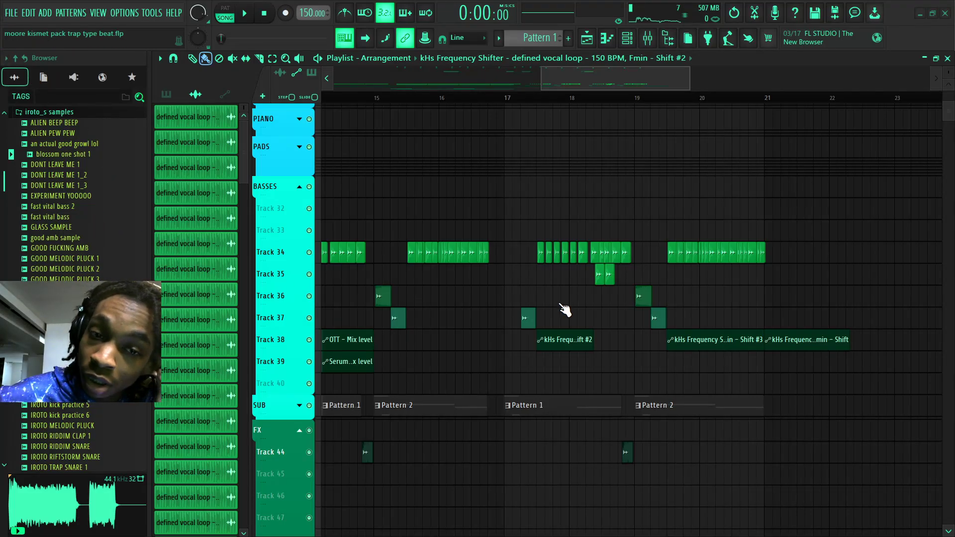
# Open the recent project esat.flp, clear its floating EQ and sample windows, and audition the arrangement
pyautogui.hotkey('alt', '2')
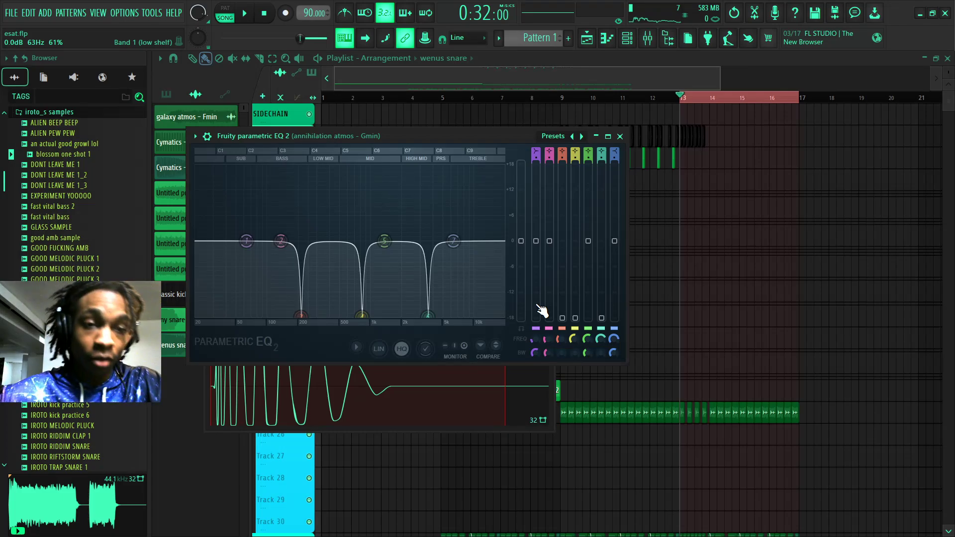
pyautogui.press('space')
pyautogui.click(647, 76)
pyautogui.press('space')
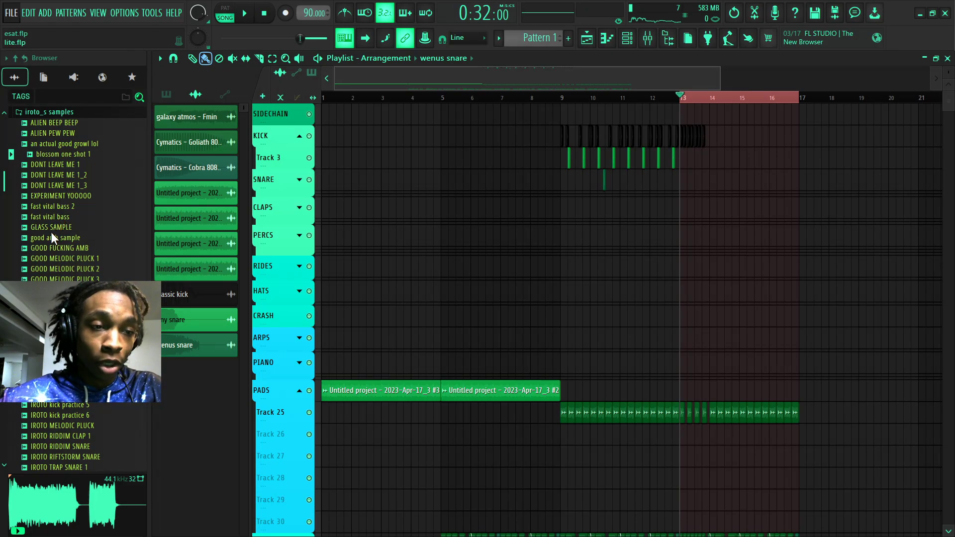
# Open the recent project vervbsf.flp, start its four-bar loop and close the floating OTT windows
pyautogui.click(62, 240)
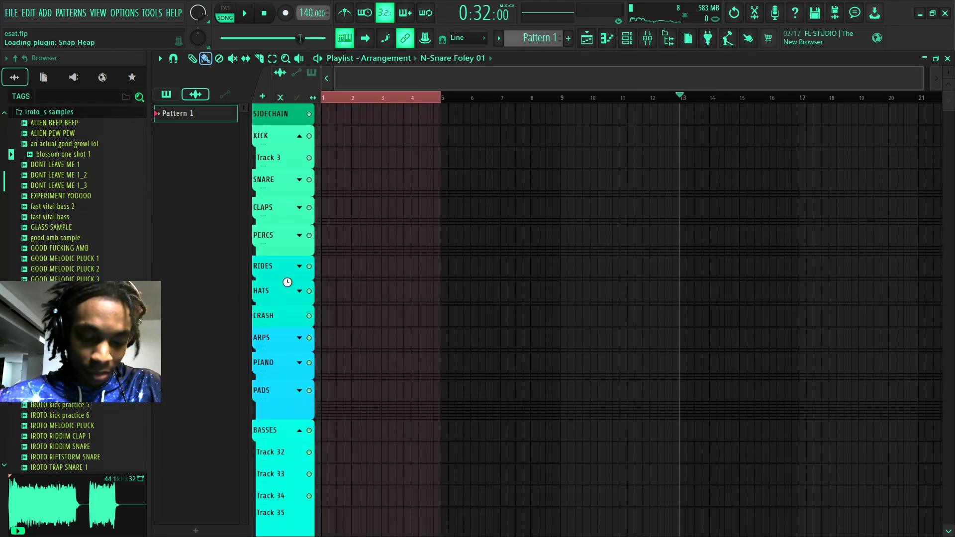
pyautogui.press('space')
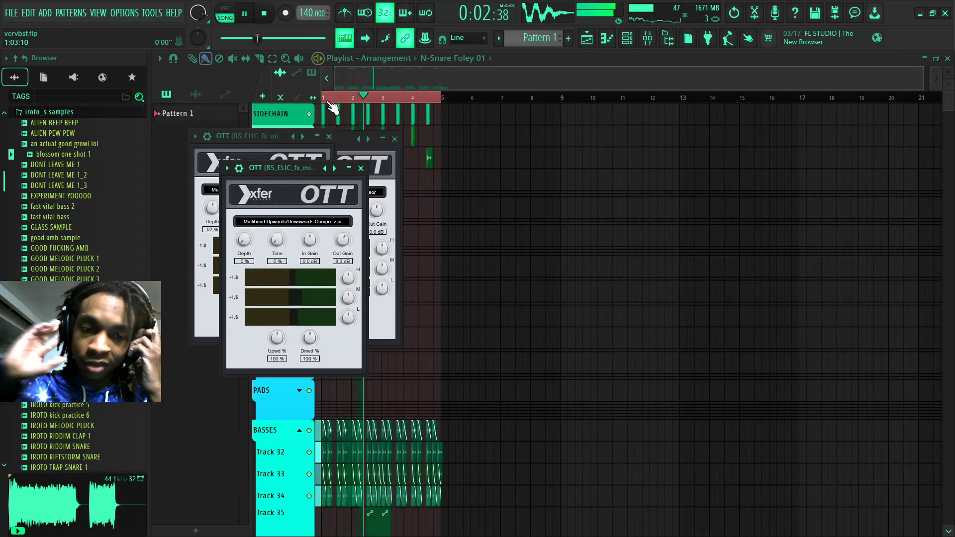
pyautogui.scroll(1, 390, 103)
pyautogui.press('Escape')
pyautogui.press('Escape')
pyautogui.press('Escape')
pyautogui.press('Escape')
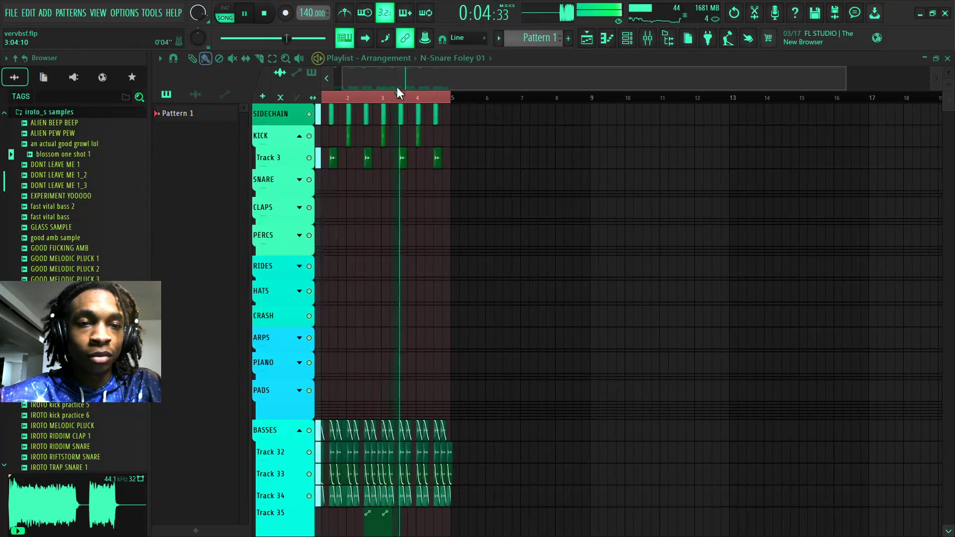
# Listen to the rest of the four-bar bass loop and stop playback
pyautogui.click(590, 46)
pyautogui.click(590, 46)
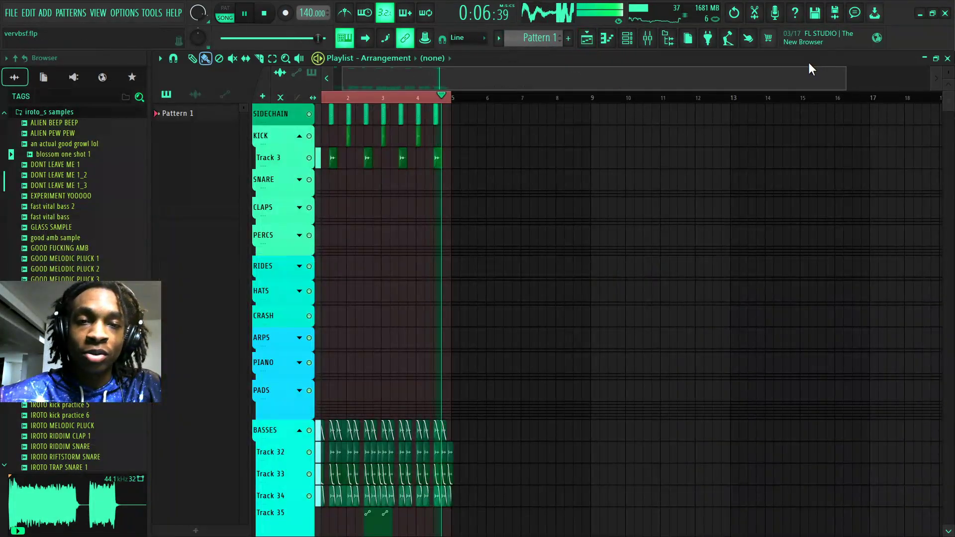
pyautogui.press('space')
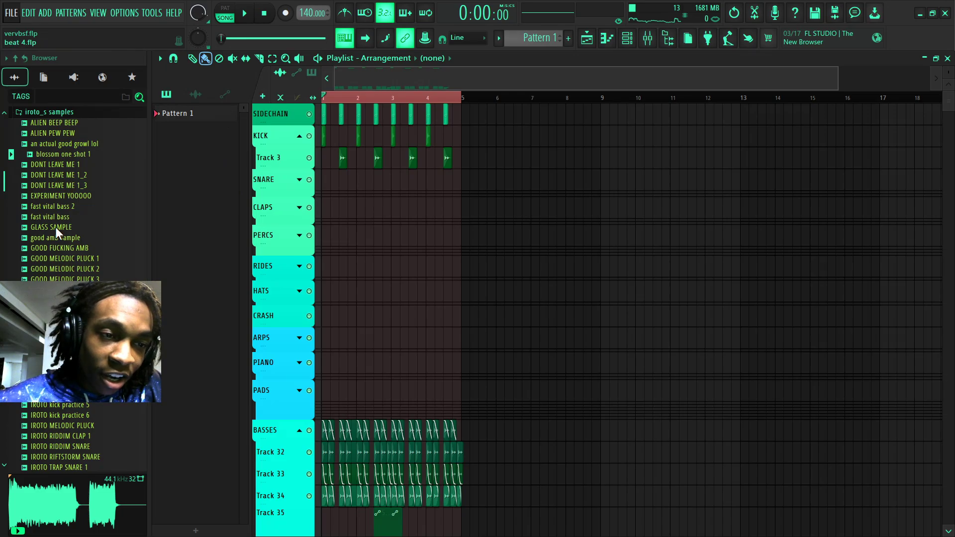
# Open the recent project lite.flp, shrink the playlist tracks to minimum height and collapse the PADS group
pyautogui.click(58, 246)
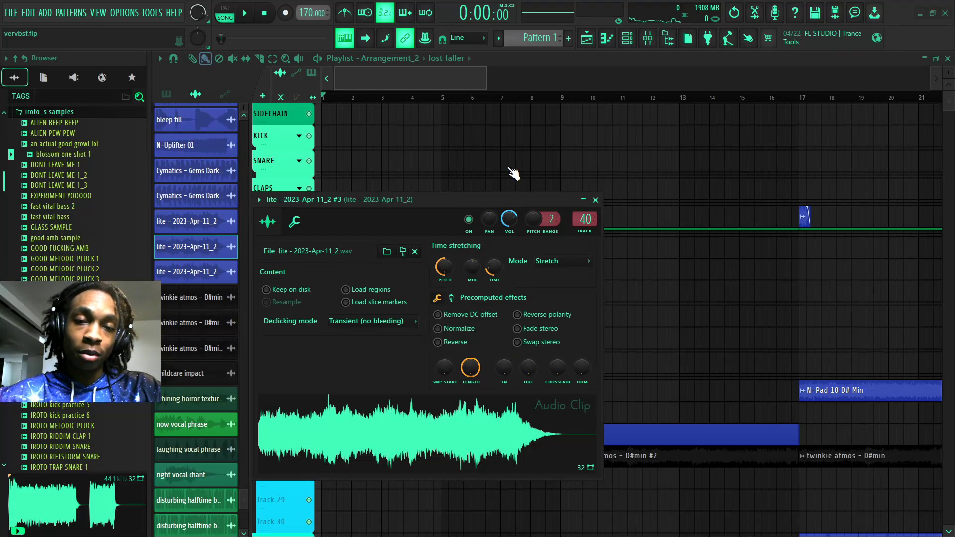
pyautogui.scroll(5, 331, 99)
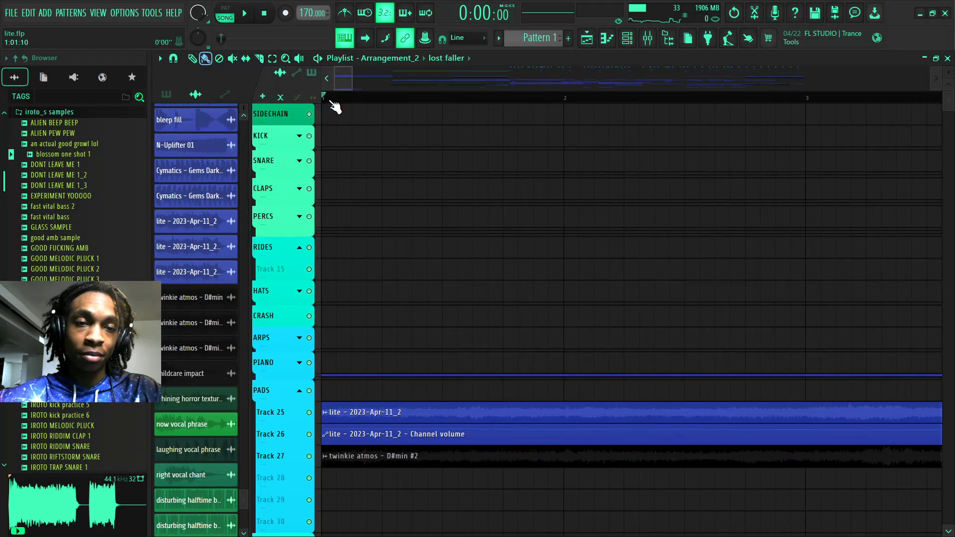
pyautogui.scroll(2, 334, 106)
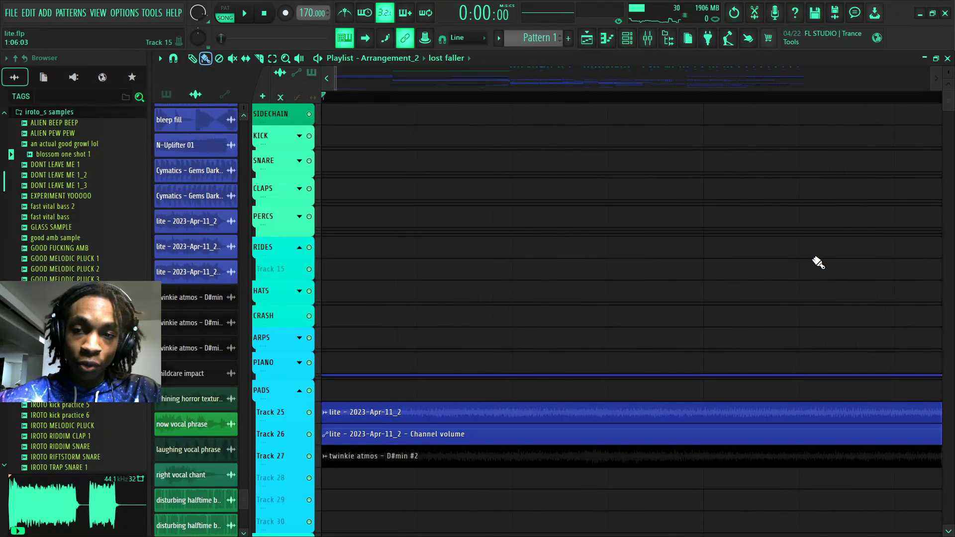
pyautogui.scroll(-3, 949, 75)
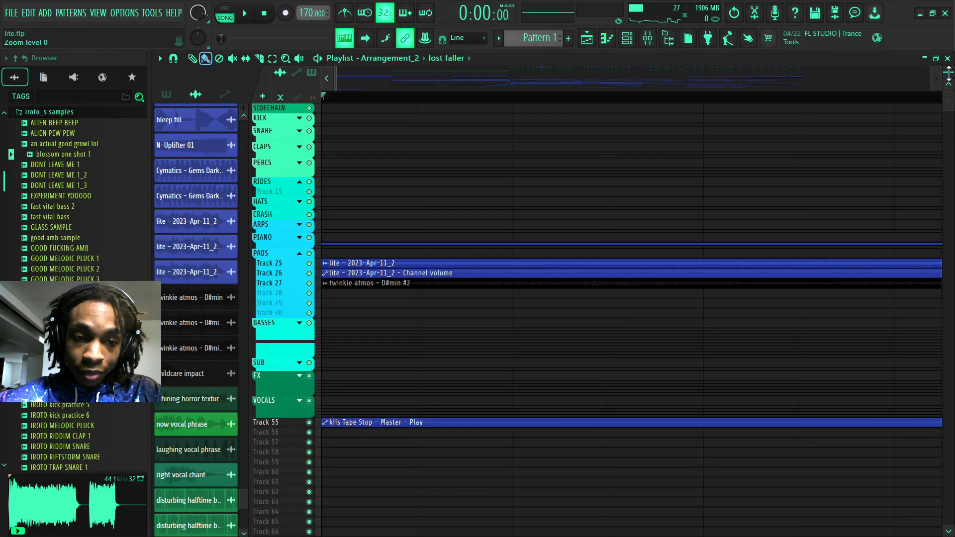
pyautogui.click(300, 254)
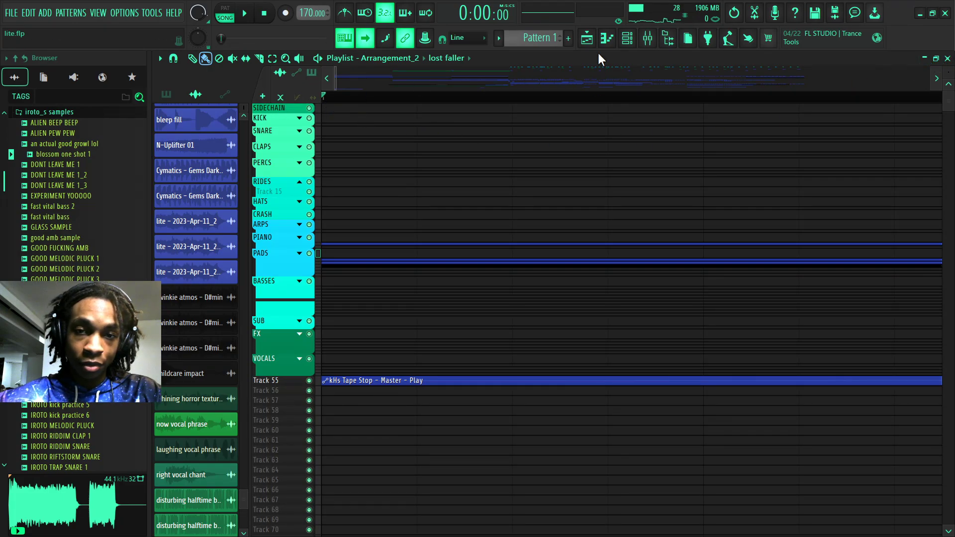
# Hide the browser to widen the playlist and play the arrangement from the beginning
pyautogui.click(649, 41)
pyautogui.click(669, 40)
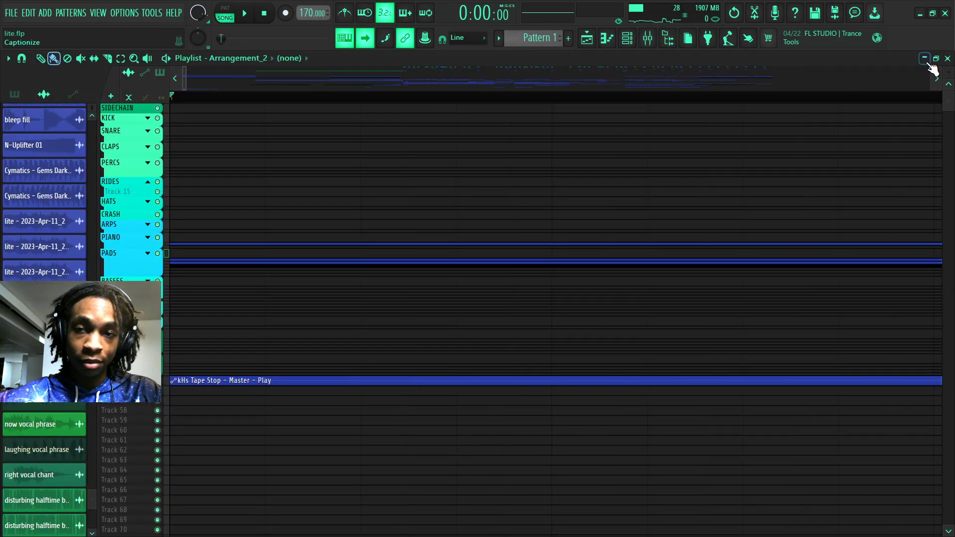
pyautogui.click(252, 16)
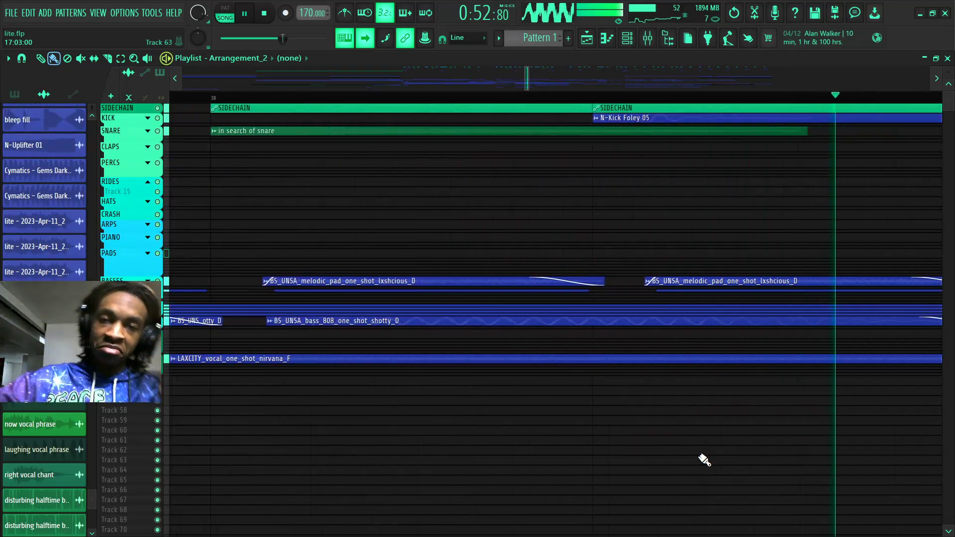
# Show the mixer, select the SUB/808 insert and move the mixer window so its first tracks are uncovered
pyautogui.click(648, 38)
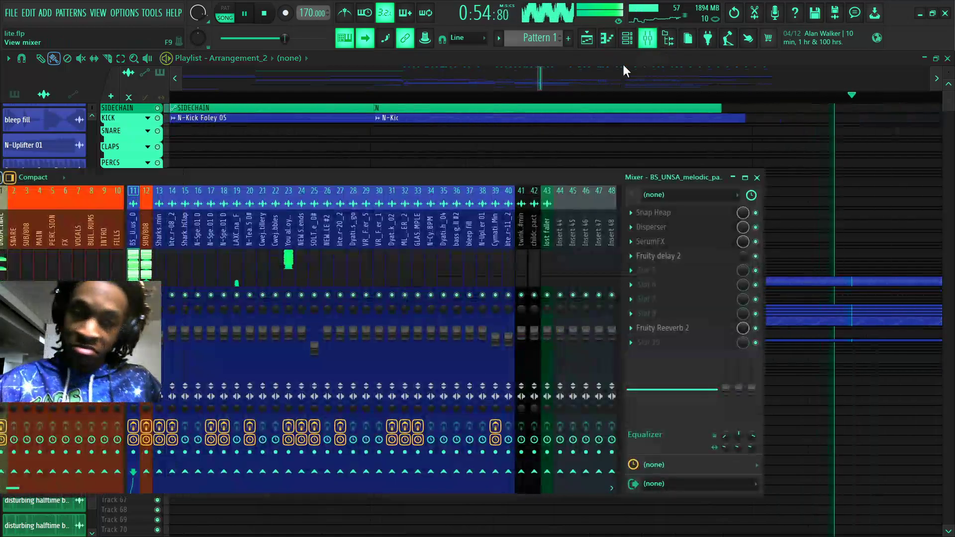
pyautogui.click(146, 229)
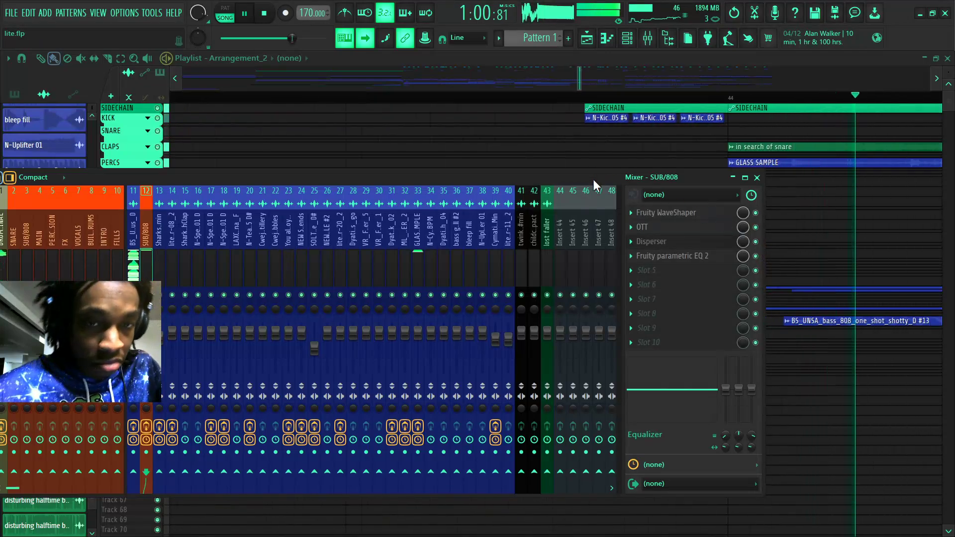
pyautogui.moveTo(594, 179); pyautogui.dragTo(765, 159)
# Bypass Edison on the Master mixer track and toggle kHs Tape Stop while the song plays
pyautogui.click(139, 218)
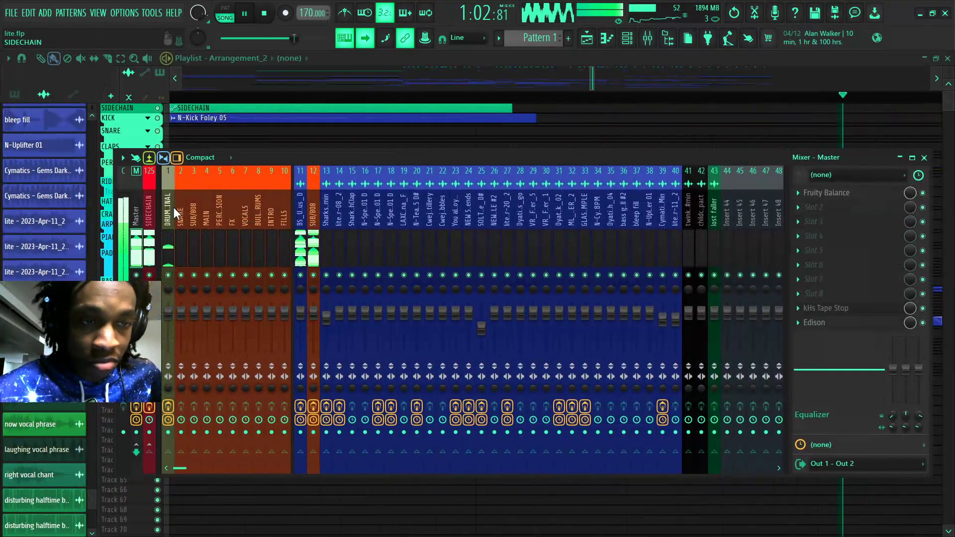
pyautogui.click(922, 308)
pyautogui.click(923, 323)
pyautogui.click(923, 309)
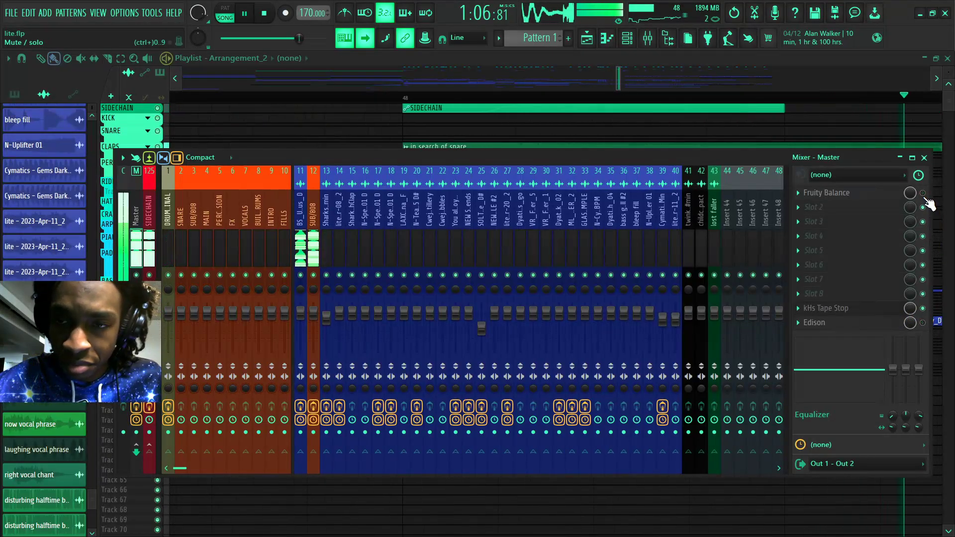
# Toggle OTT on the SUB/808 insert to compare the sound, and close the mixer
pyautogui.click(314, 212)
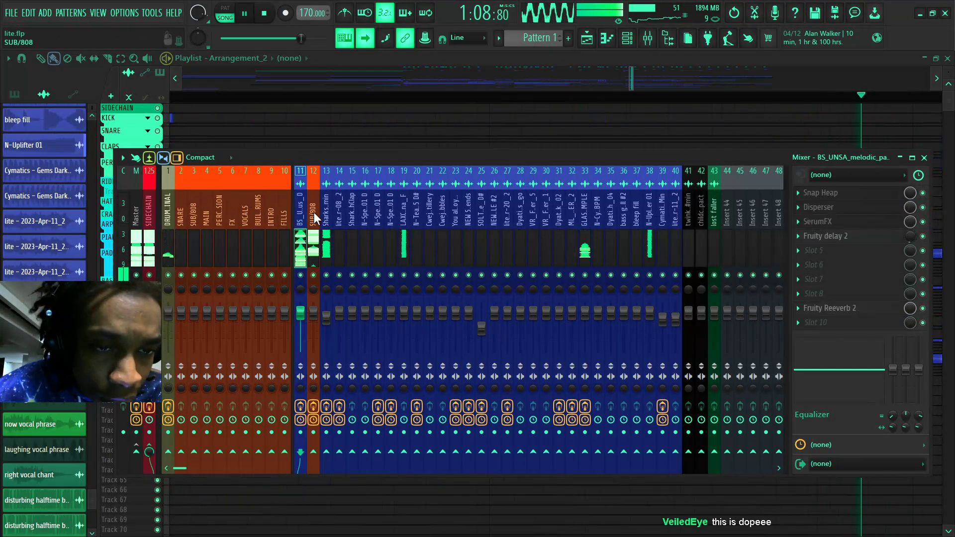
pyautogui.click(923, 208)
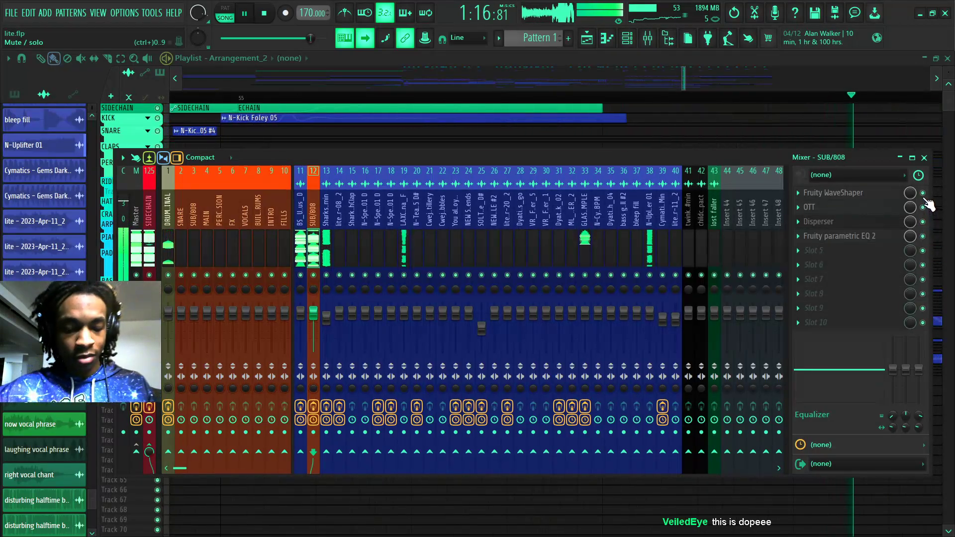
pyautogui.press('F9')
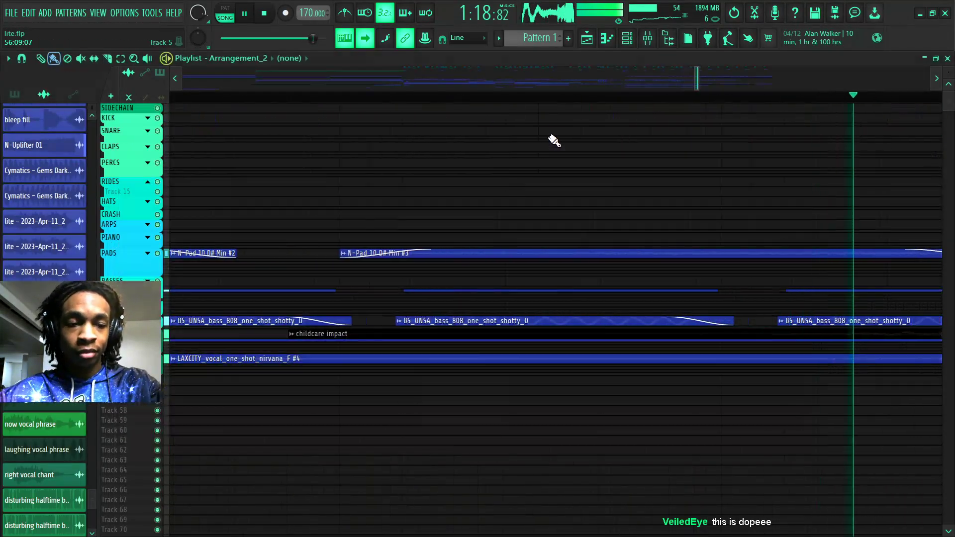
# Follow the playback around bar 58 in a wider playlist view and stop it
pyautogui.scroll(-10, 782, 98)
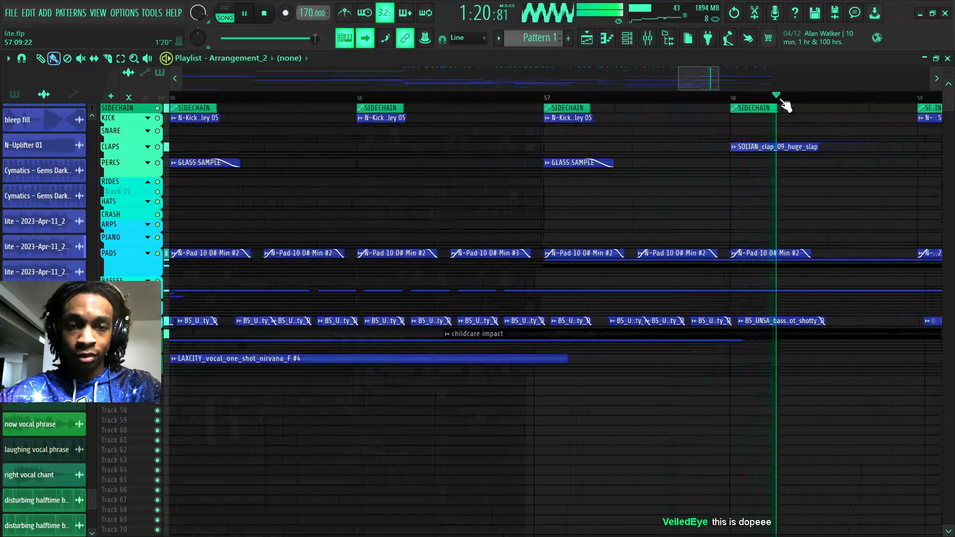
pyautogui.press('space')
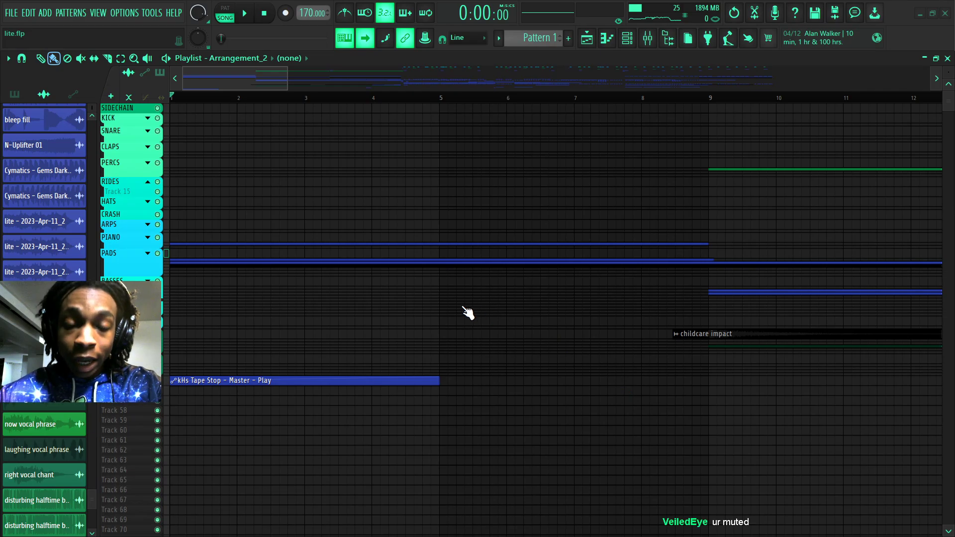
# Open the recent project color gun.flp and close its floating Fruity Reeverb 2 and synth windows
pyautogui.hotkey('alt', '2')
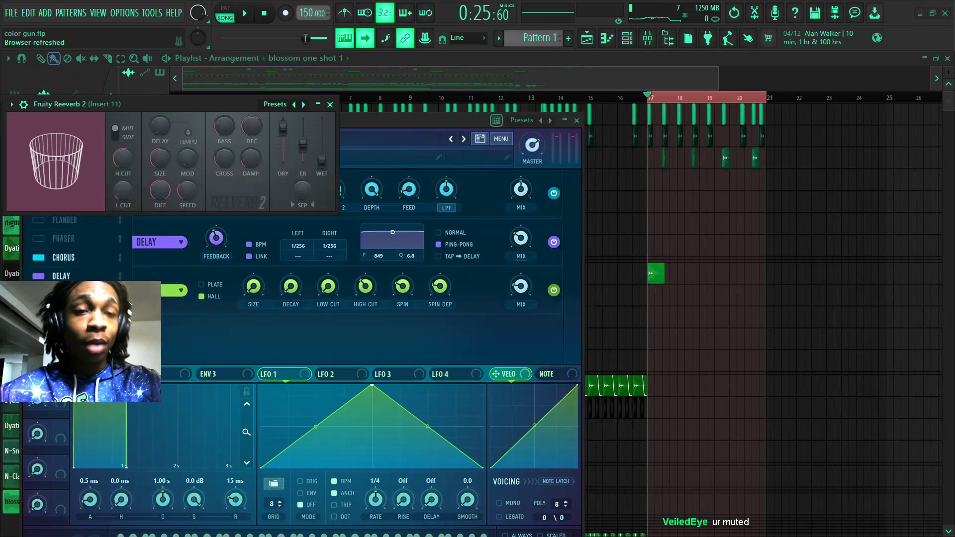
pyautogui.press('Escape')
pyautogui.press('Escape')
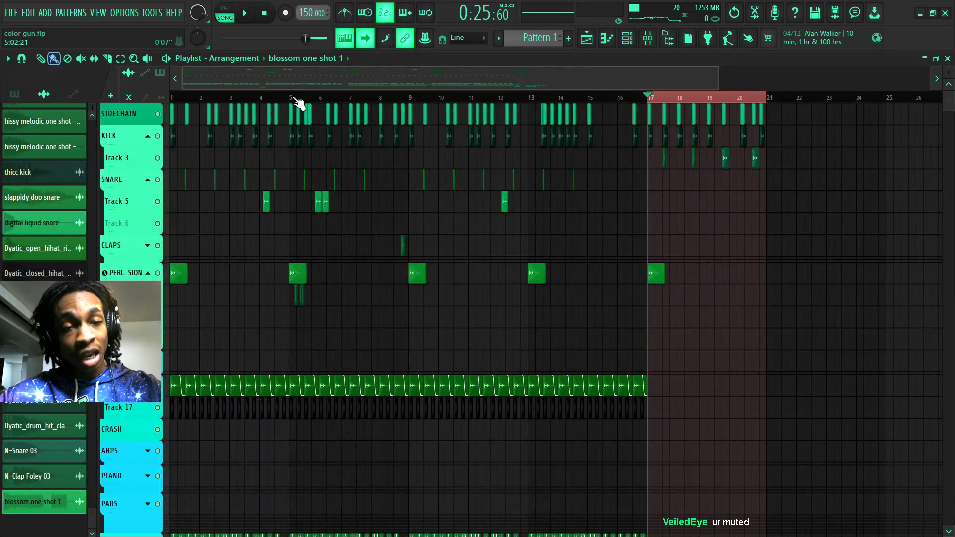
# Show the browser again and bring the first bars of the arrangement into close view
pyautogui.scroll(3, 248, 102)
pyautogui.click(672, 43)
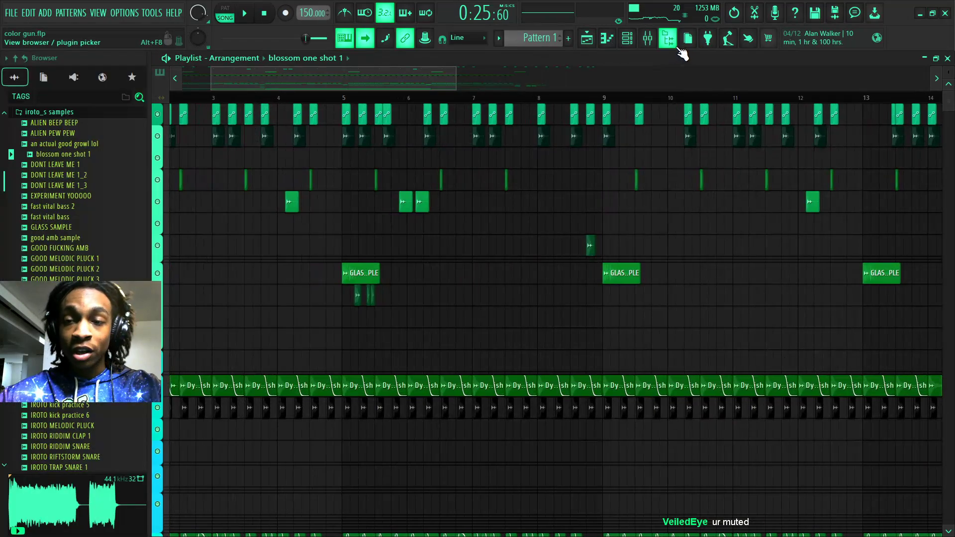
pyautogui.moveTo(491, 85); pyautogui.dragTo(347, 83)
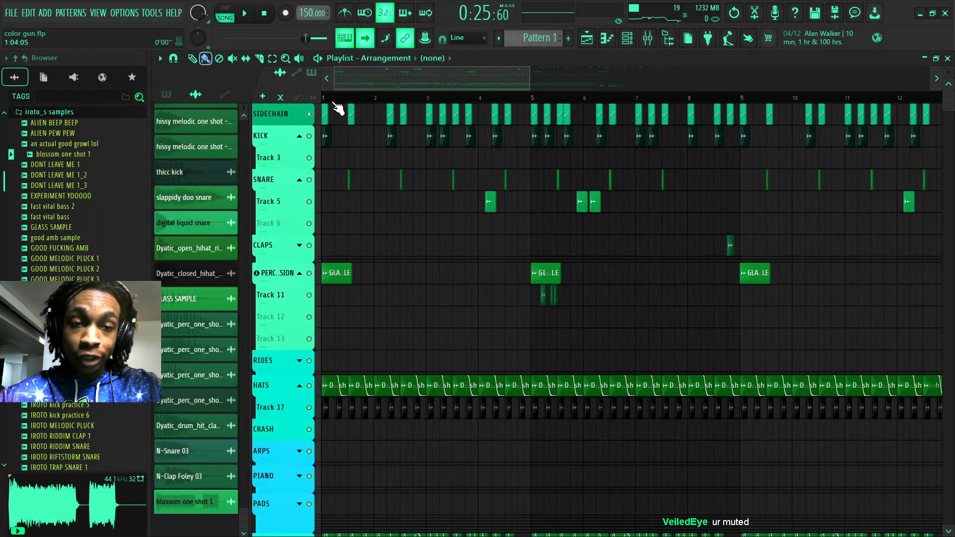
pyautogui.scroll(3, 333, 103)
pyautogui.scroll(2, 337, 108)
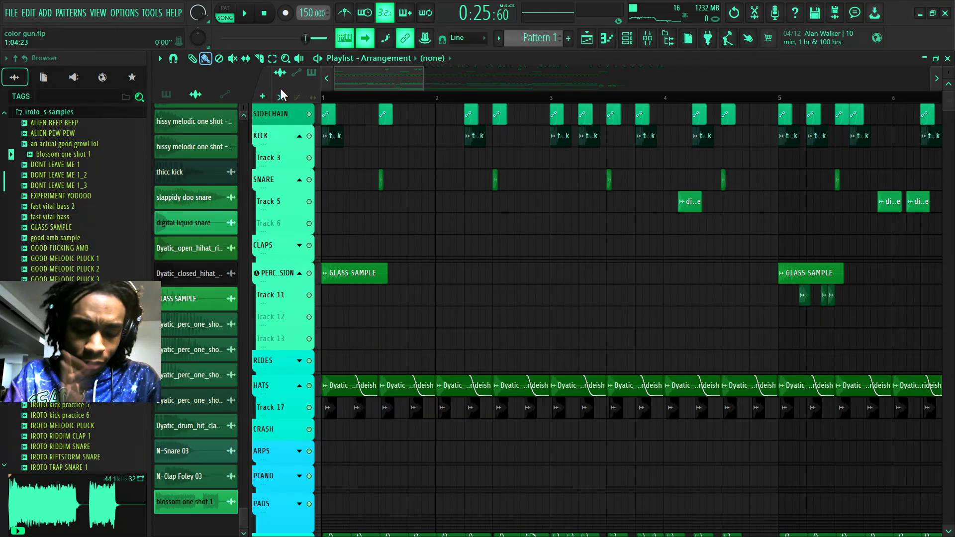
# Play the selected section from bar 17 and examine the bass clips on Tracks 32 to 36
pyautogui.press('space')
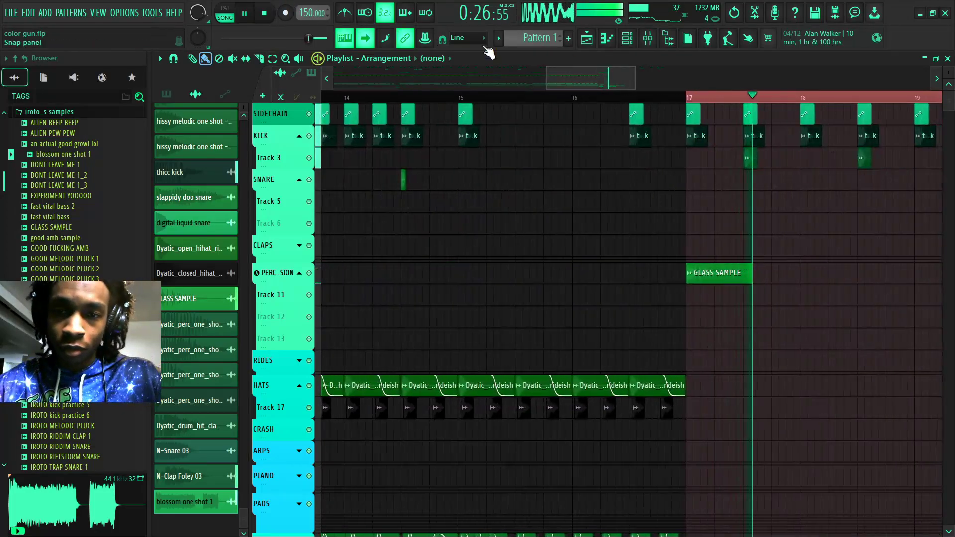
pyautogui.scroll(-15, 629, 170)
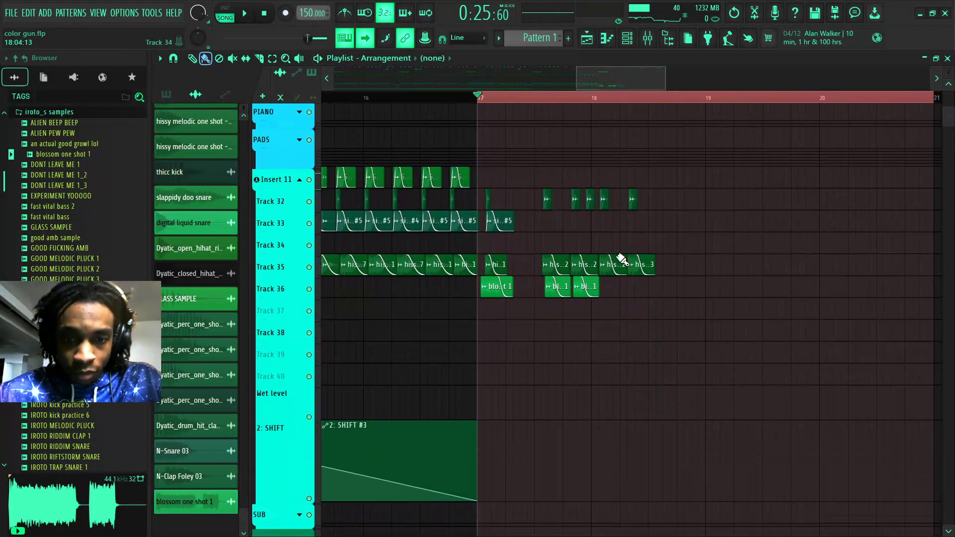
pyautogui.scroll(15, 550, 106)
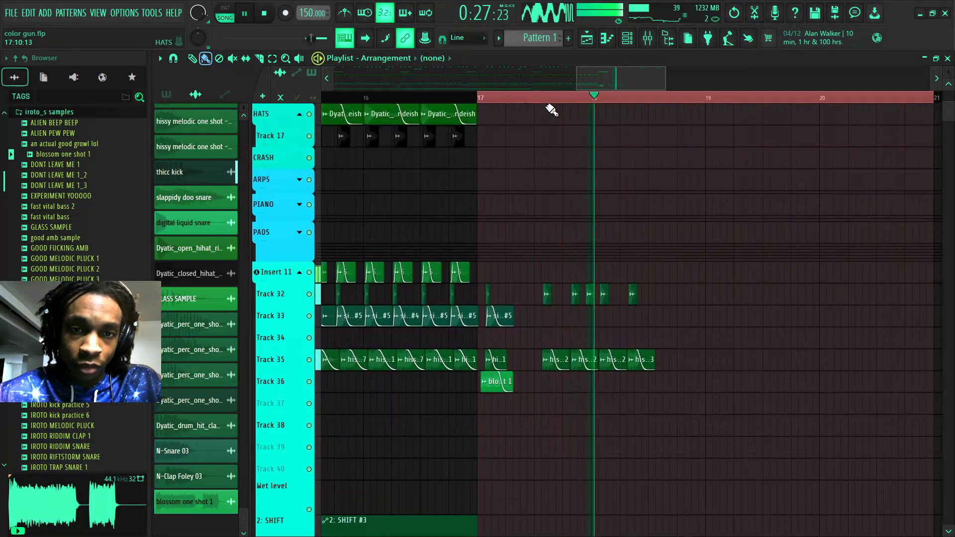
pyautogui.scroll(5, 563, 108)
pyautogui.scroll(-9, 804, 302)
pyautogui.press('space')
pyautogui.press('space')
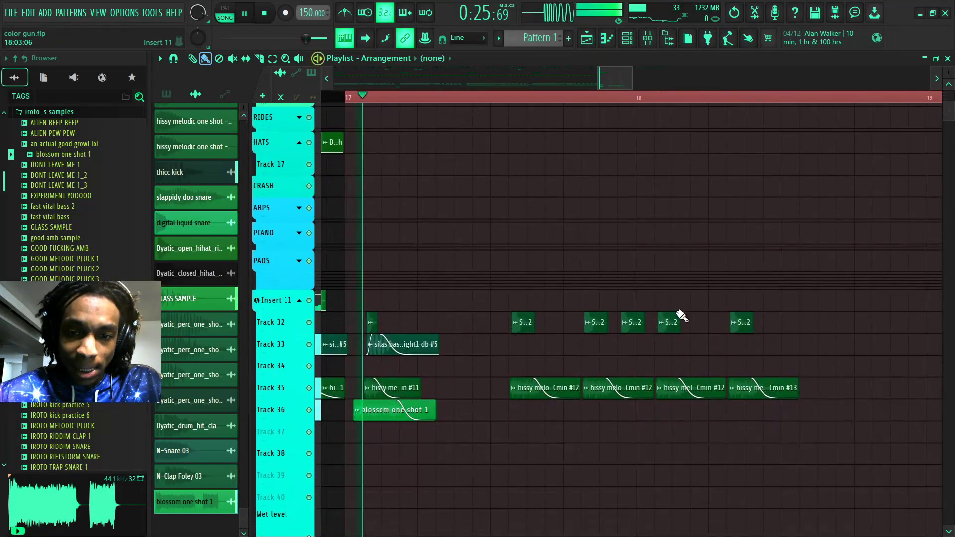
# Copy a Track 32 and Track 35 clip pair to just after the last clips in bar 18, and replay the section
pyautogui.moveTo(542, 301); pyautogui.dragTo(577, 405)
pyautogui.moveTo(514, 298); pyautogui.dragTo(845, 391)
pyautogui.press('space')
pyautogui.press('space')
pyautogui.moveTo(617, 80); pyautogui.dragTo(658, 79)
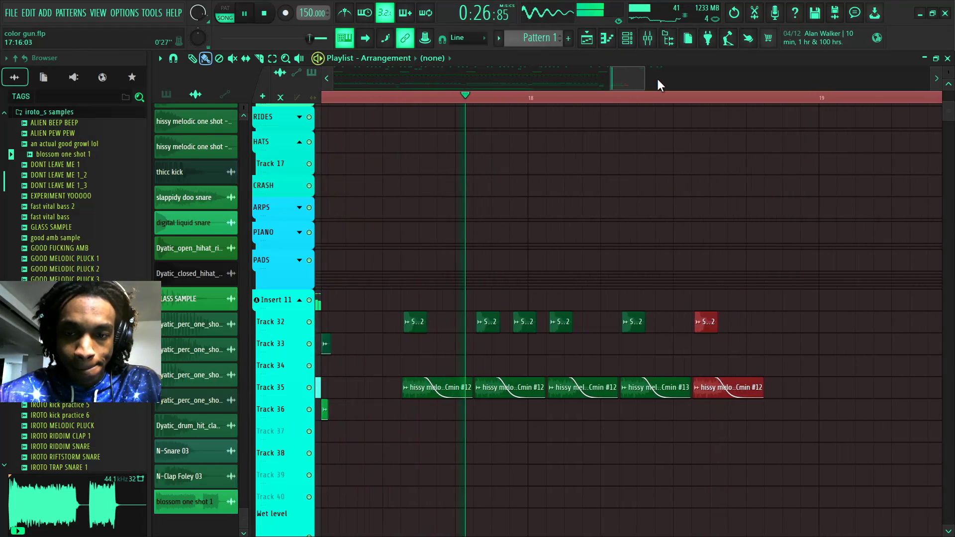
# Copy the last Track 32 and Track 35 clip pair once more to directly after itself in bar 18, and replay the section
pyautogui.press('space')
pyautogui.moveTo(616, 388); pyautogui.dragTo(678, 388)
pyautogui.click(609, 382)
pyautogui.press('space')
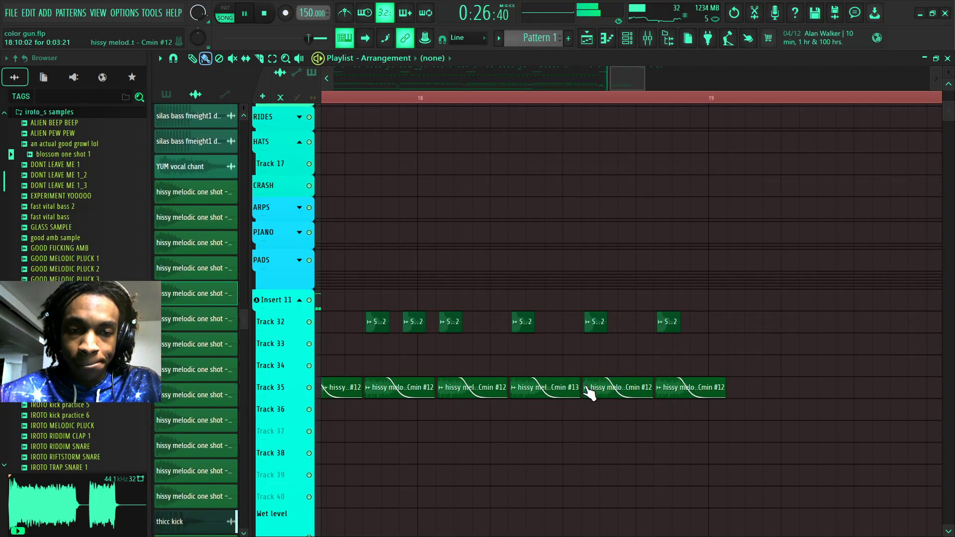
# Audition an actual good growl lol and try it on Track 36 in place of the blossom one shot 1 clip in bar 17
pyautogui.press('space')
pyautogui.moveTo(633, 78); pyautogui.dragTo(606, 73)
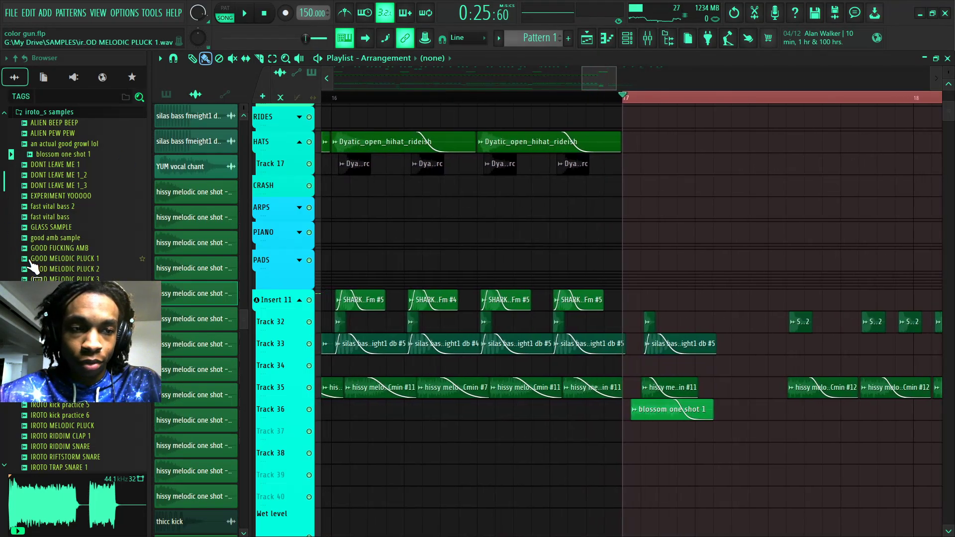
pyautogui.click(61, 219)
pyautogui.click(65, 144)
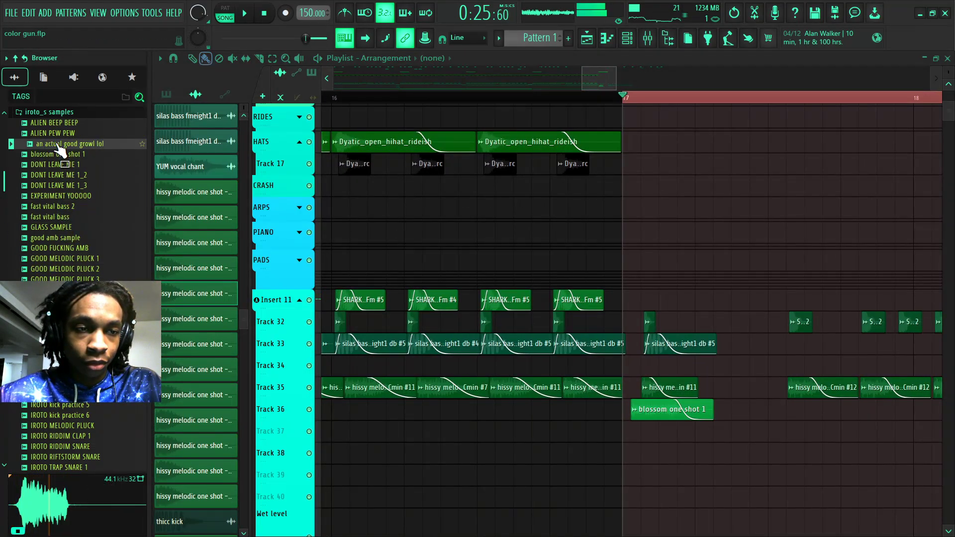
pyautogui.moveTo(65, 144); pyautogui.dragTo(654, 413)
pyautogui.press('space')
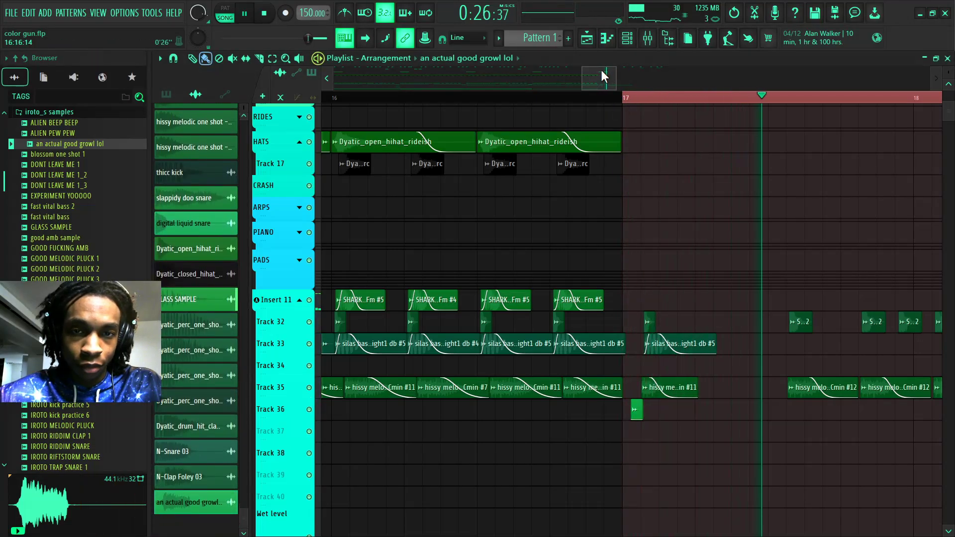
# Replay the section from bar 17 and delete the short one-shot clip on Track 36
pyautogui.moveTo(601, 73); pyautogui.dragTo(609, 73)
pyautogui.press('space')
pyautogui.press('space')
pyautogui.rightClick(488, 409)
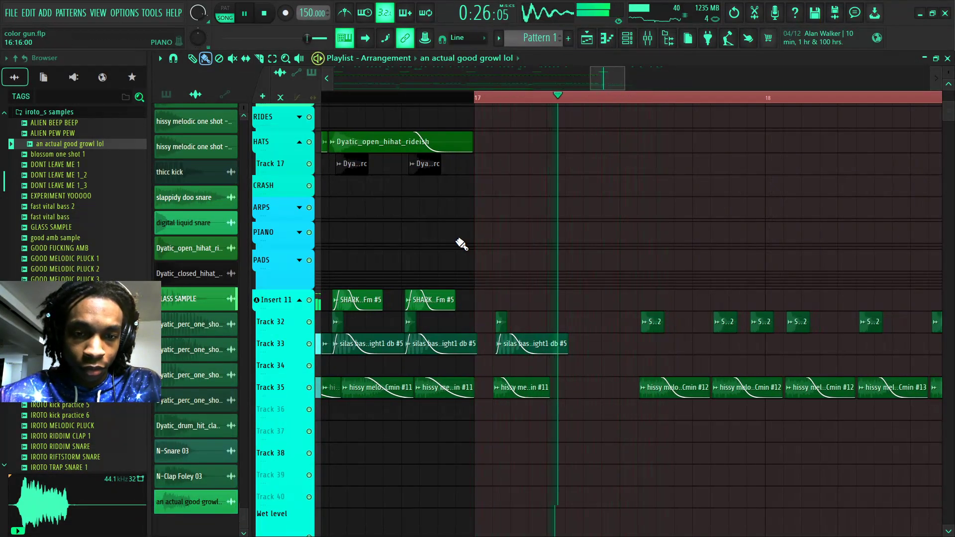
# Try layering silas bass fmeight1 db #5 clips on Track 33 beneath the Track 32 hits around bar 18, and delete them after listening
pyautogui.moveTo(638, 343); pyautogui.dragTo(780, 344)
pyautogui.scroll(-3, 766, 72)
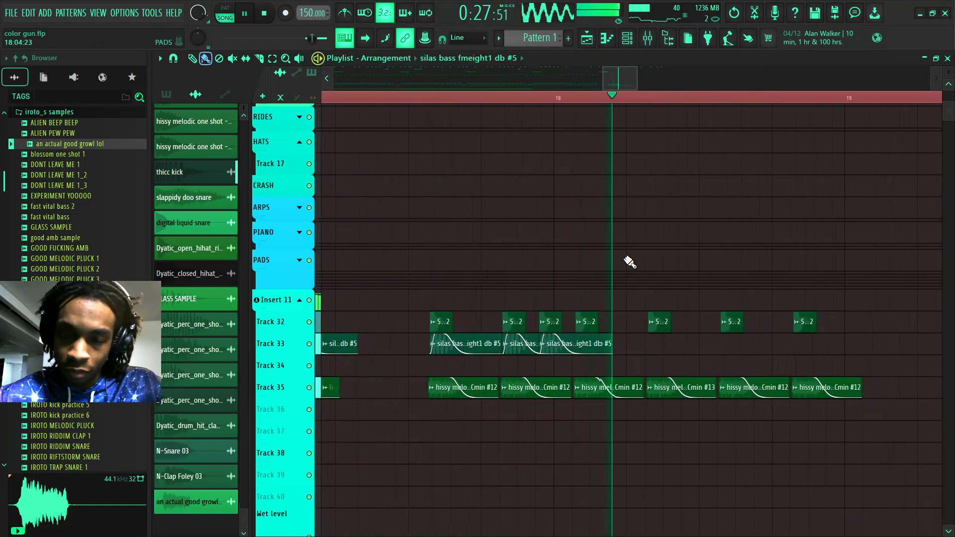
pyautogui.press('space')
pyautogui.rightClick(591, 348)
pyautogui.rightClick(515, 350)
pyautogui.rightClick(450, 352)
# Audition snare, growl and vocal one-shots in the iroto_s samples folder, including iroto vital growl, WEIRD GROWL IDK, YOYO and yaya
pyautogui.scroll(-10, 118, 207)
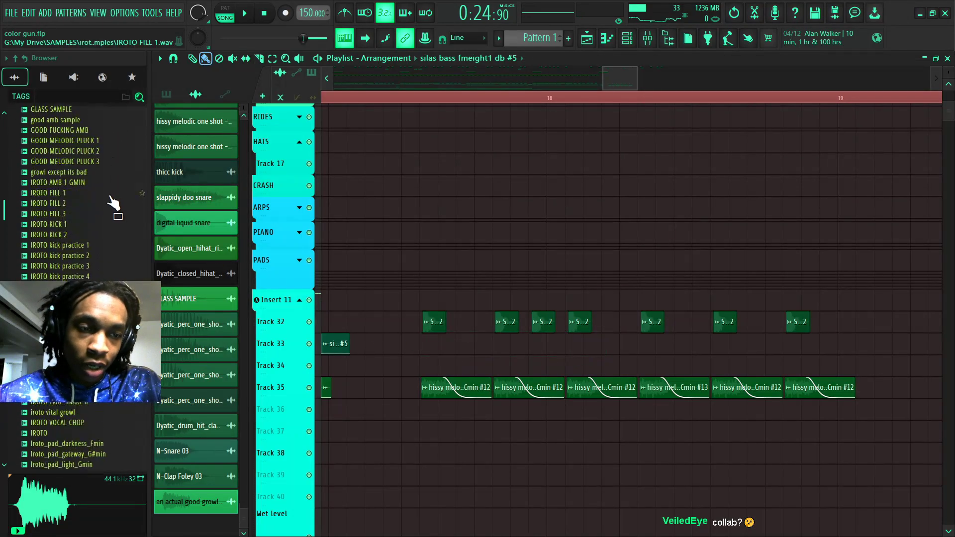
pyautogui.click(71, 217)
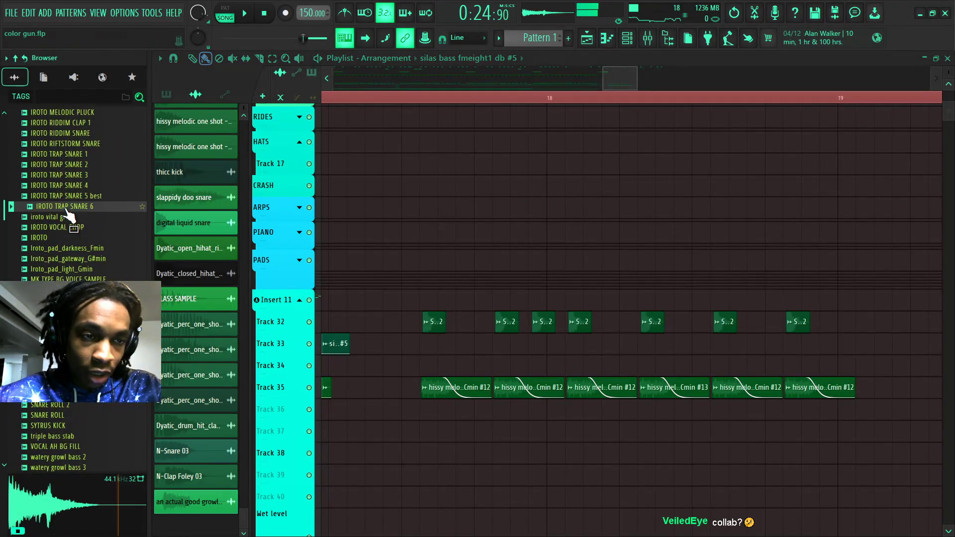
pyautogui.scroll(-2, 68, 280)
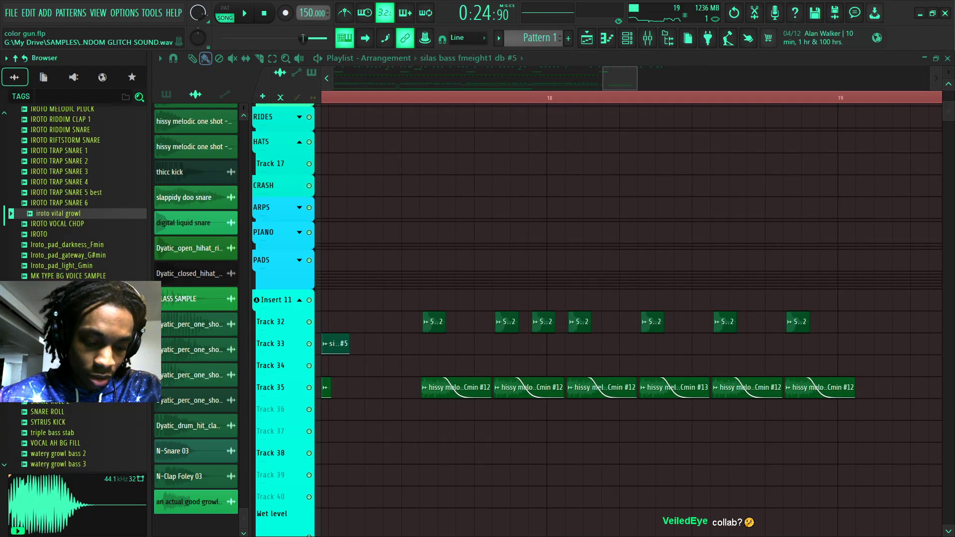
pyautogui.click(69, 279)
pyautogui.click(68, 290)
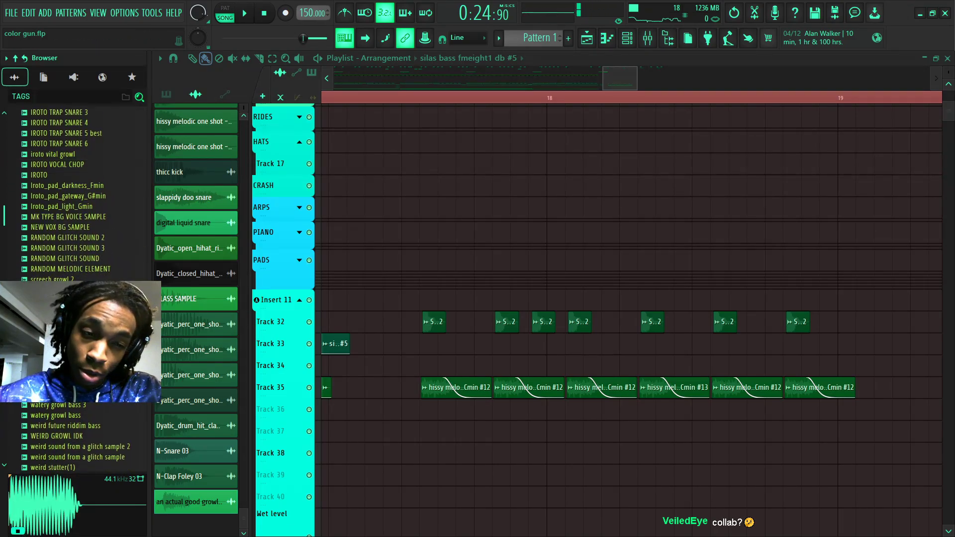
pyautogui.click(97, 416)
pyautogui.scroll(-4, 83, 364)
pyautogui.click(74, 311)
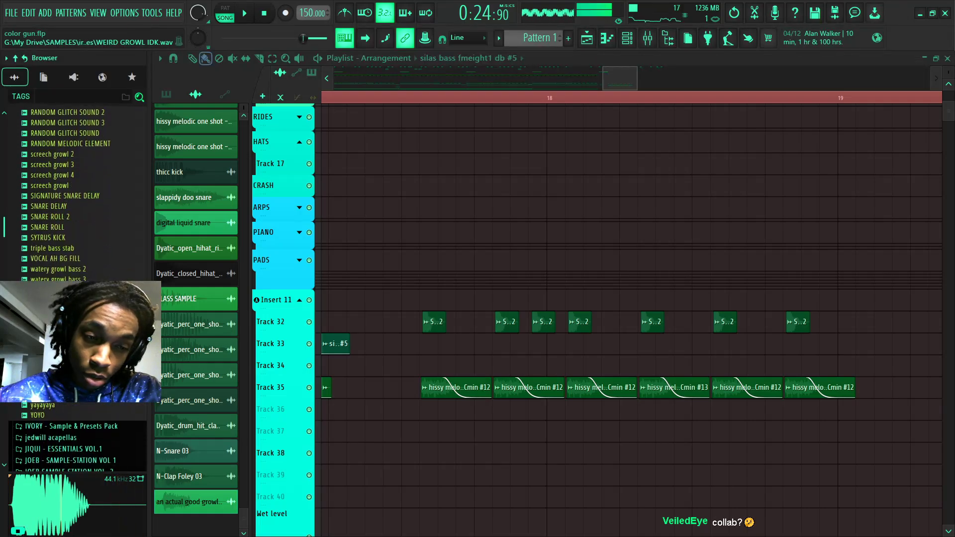
pyautogui.click(60, 416)
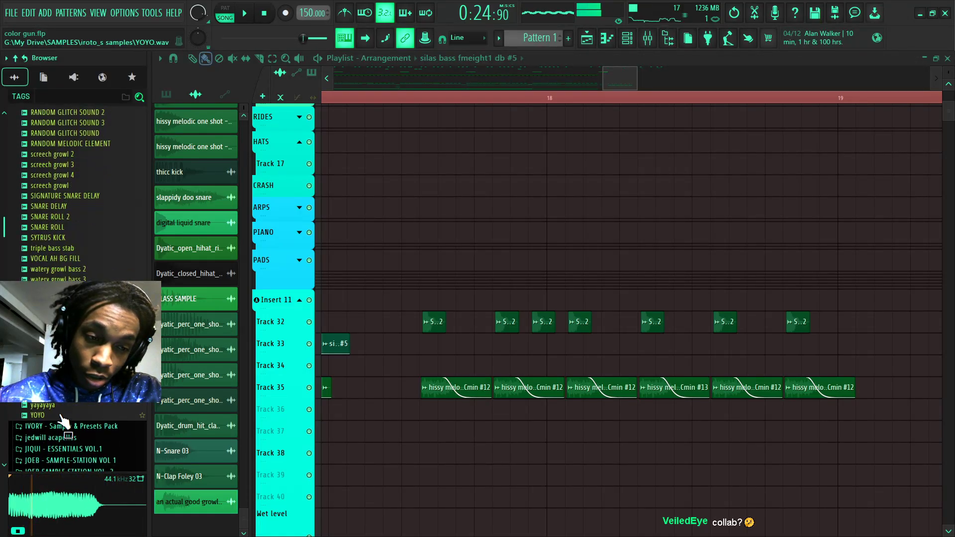
pyautogui.click(62, 406)
pyautogui.click(62, 395)
# Browse down to the Nasko Patreon packs and open the Nasko Patreon Sample Pack Vol. 13 folder
pyautogui.scroll(-6, 64, 396)
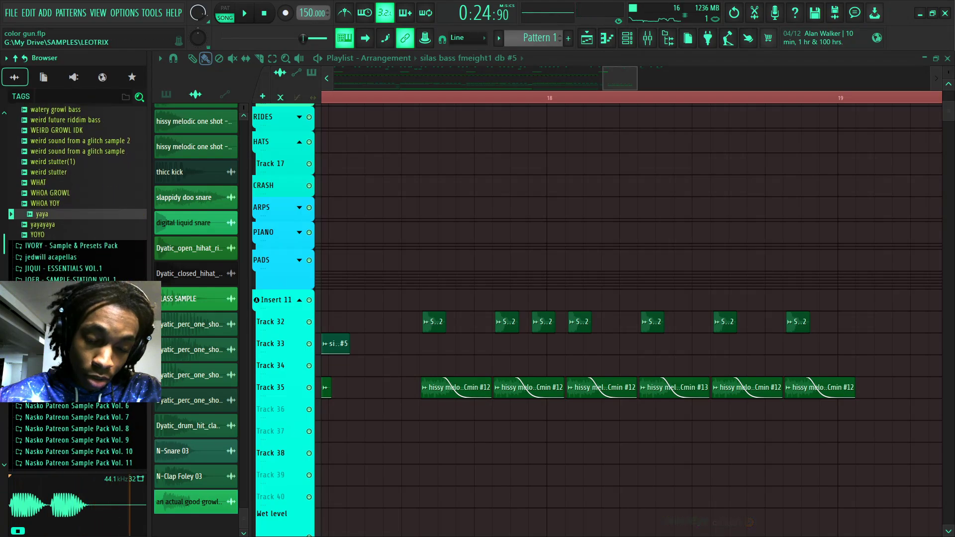
pyautogui.scroll(-6, 90, 318)
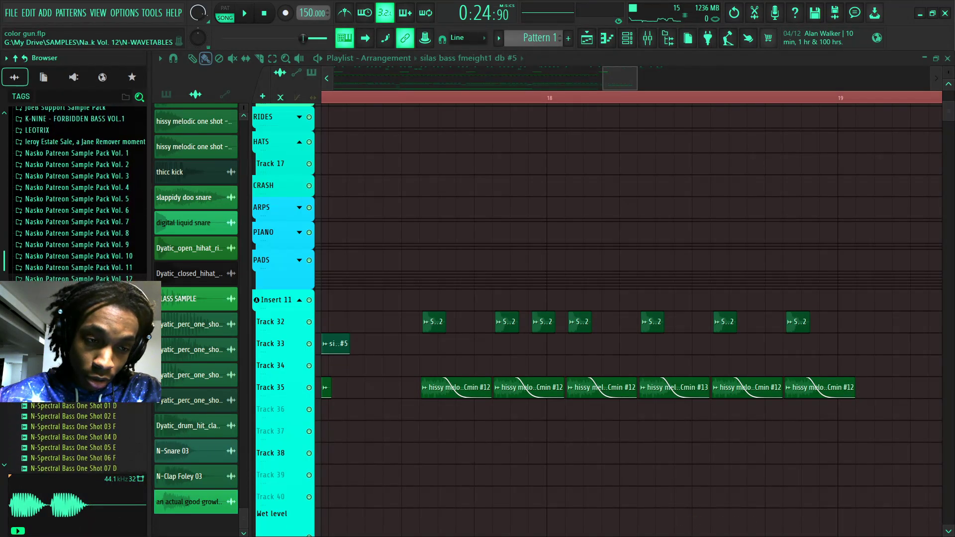
pyautogui.click(93, 280)
pyautogui.click(93, 279)
pyautogui.click(93, 290)
pyautogui.scroll(-4, 92, 278)
# Audition the N-Color Bass Glitch, FM Bass Shot VAR and Spectral Bass One Shot samples in the Vol. 13 pack
pyautogui.click(86, 246)
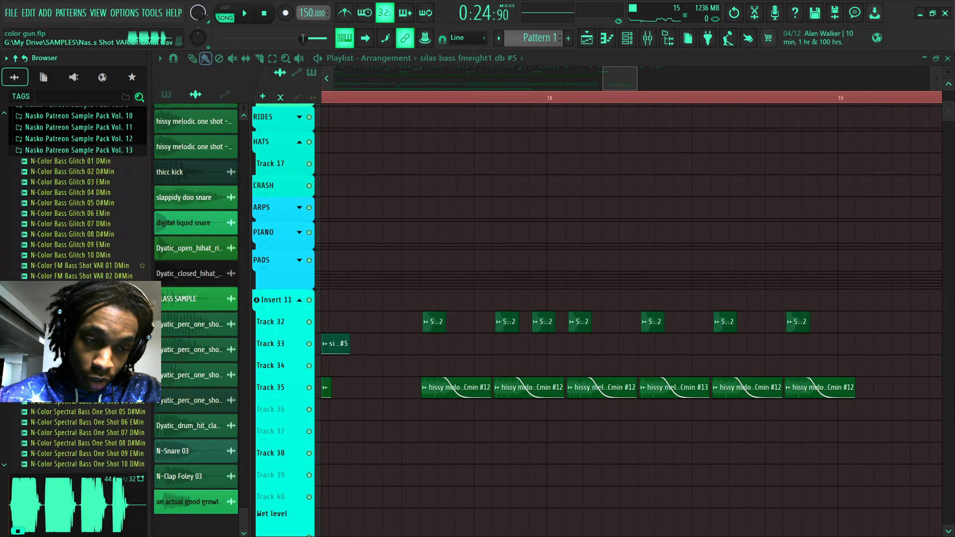
pyautogui.scroll(-1, 86, 224)
pyautogui.click(83, 186)
pyautogui.click(79, 157)
pyautogui.click(81, 208)
pyautogui.click(74, 260)
pyautogui.click(68, 238)
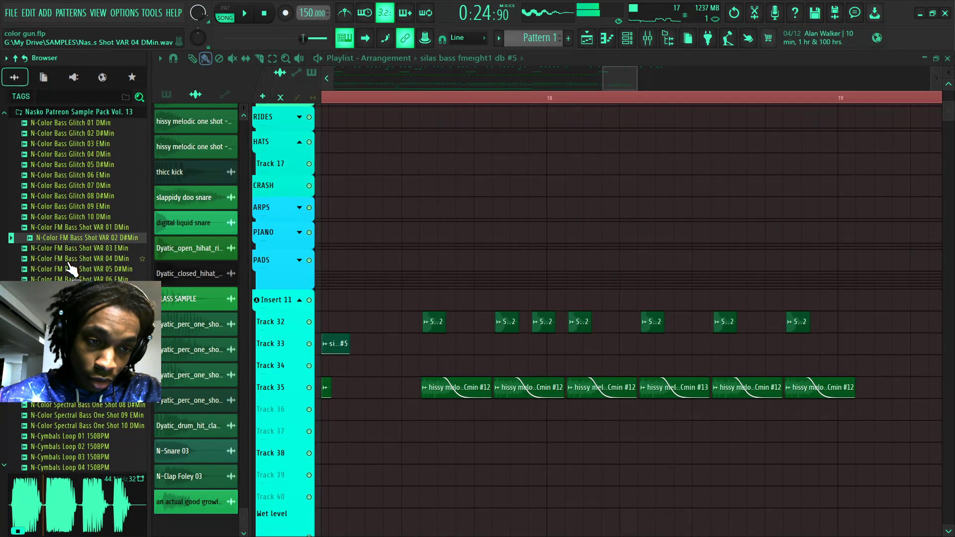
pyautogui.click(69, 270)
pyautogui.click(70, 299)
pyautogui.click(72, 353)
pyautogui.click(79, 426)
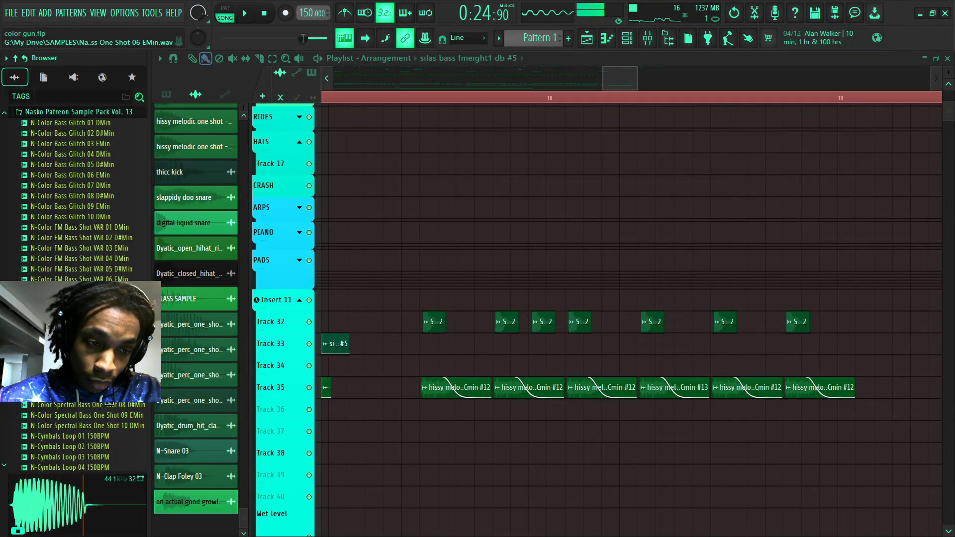
pyautogui.click(75, 405)
# Place N-Color Spectral Bass One Shot 01 DMin on Track 34 above the first Cmin #12 clip in bar 17, and play it
pyautogui.scroll(3, 390, 97)
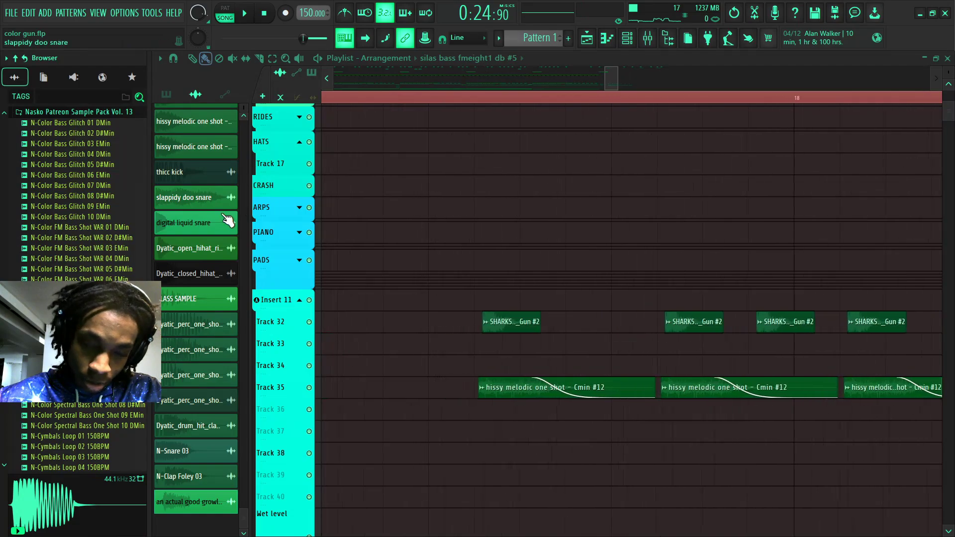
pyautogui.click(79, 332)
pyautogui.moveTo(80, 332); pyautogui.dragTo(516, 358)
pyautogui.press('space')
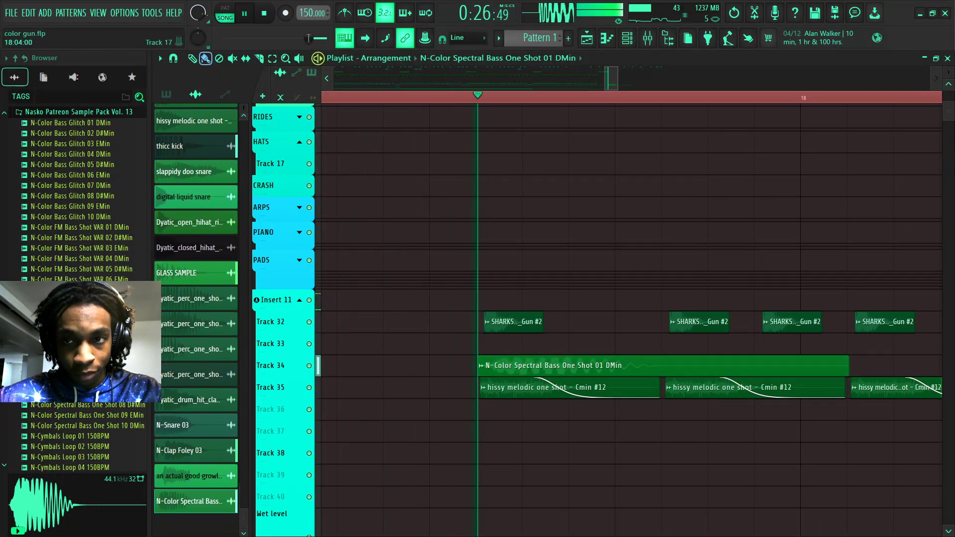
# Make the playlist tracks taller and move the N-Color Spectral Bass clip from Track 34 down to Track 36
pyautogui.moveTo(948, 73); pyautogui.dragTo(948, 81)
pyautogui.scroll(-3, 689, 353)
pyautogui.press('space')
pyautogui.press('space')
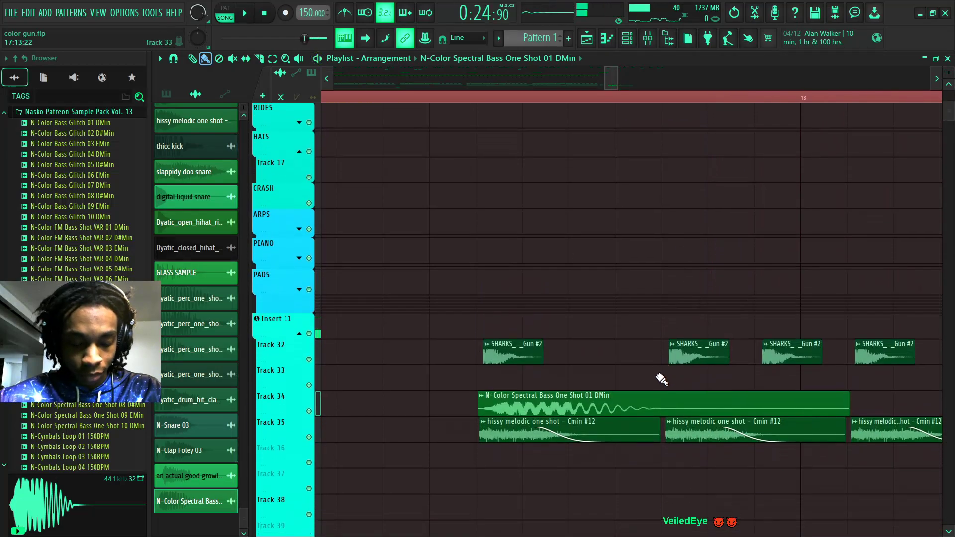
pyautogui.moveTo(531, 398); pyautogui.dragTo(539, 454)
# Set the time stretching mode of the N-Color Spectral Bass sample to Stretch
pyautogui.doubleClick(539, 454)
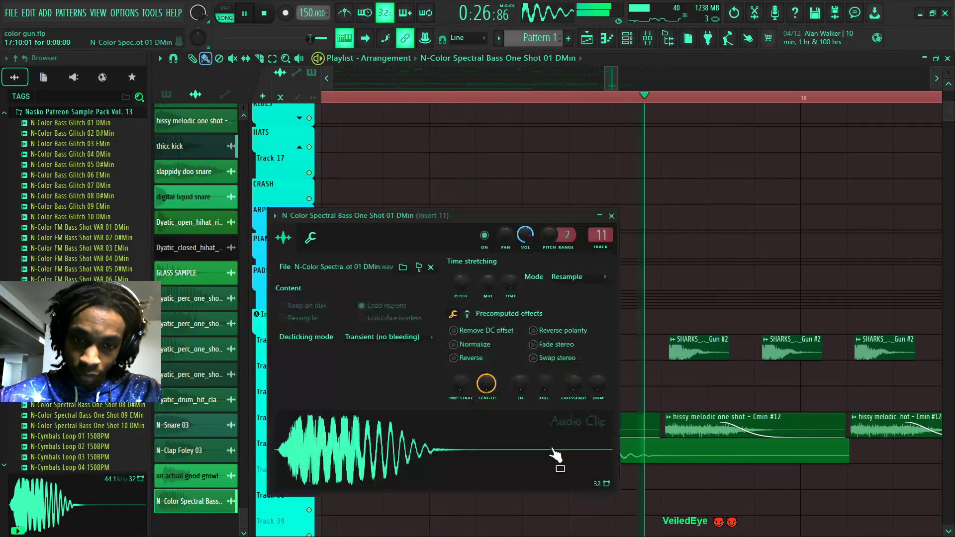
pyautogui.press('space')
pyautogui.click(576, 278)
pyautogui.click(568, 302)
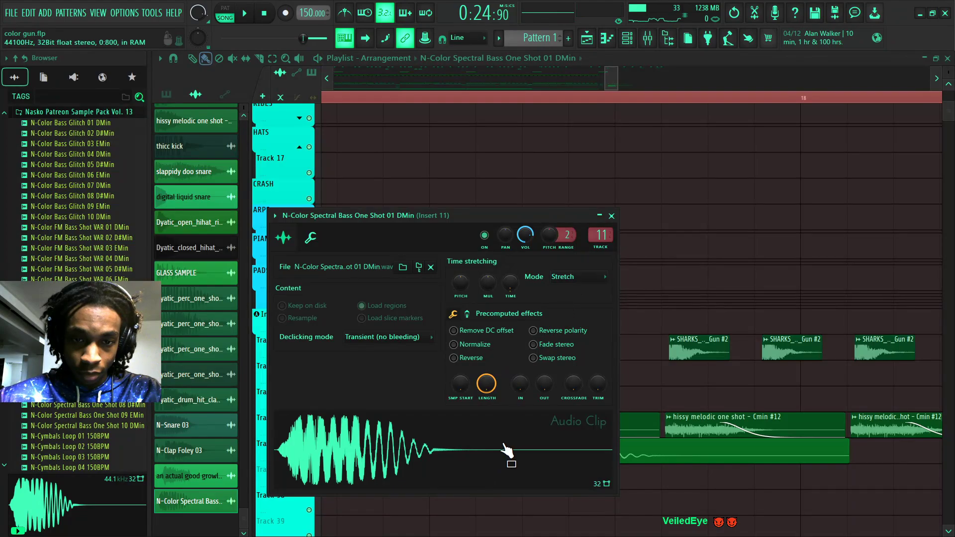
pyautogui.press('Escape')
# Shorten the Track 36 N-Color Spectral Bass clip to end just before the hissy melodic clip above it, and discard its extra duplicate
pyautogui.moveTo(846, 446); pyautogui.dragTo(641, 446)
pyautogui.hotkey('ctrl', 'b')
pyautogui.press('space')
pyautogui.rightClick(682, 452)
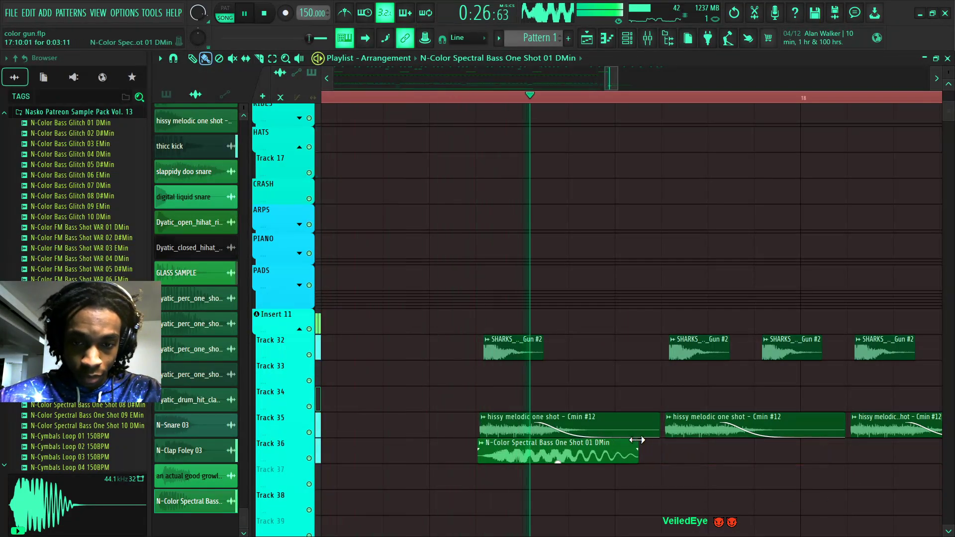
# Add a fade-out to the N-Color Spectral Bass clip and replay from the clip's start
pyautogui.press('space')
pyautogui.press('space')
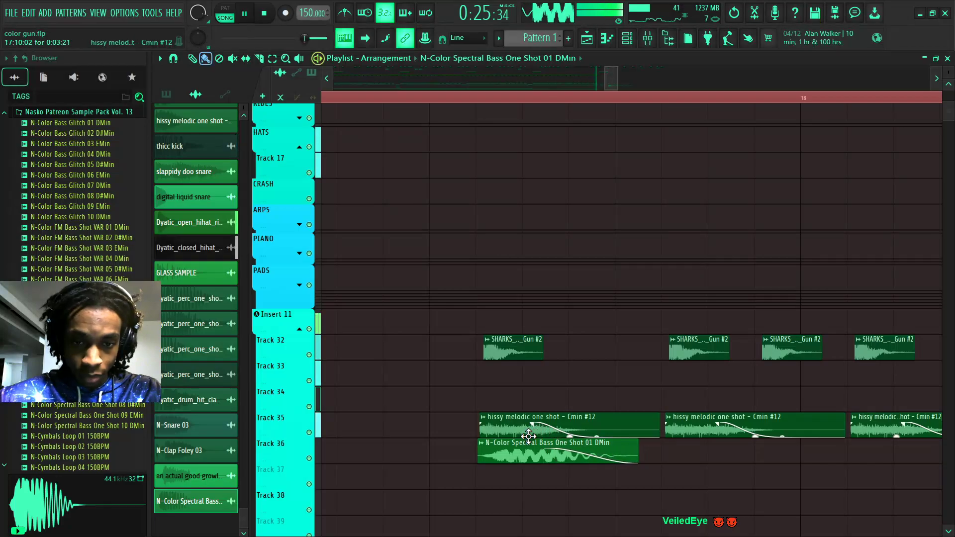
pyautogui.click(474, 99)
pyautogui.press('space')
# Try a lower time-stretch pitch on the N-Color Spectral Bass sample, replaying the clip repeatedly to compare
pyautogui.doubleClick(512, 445)
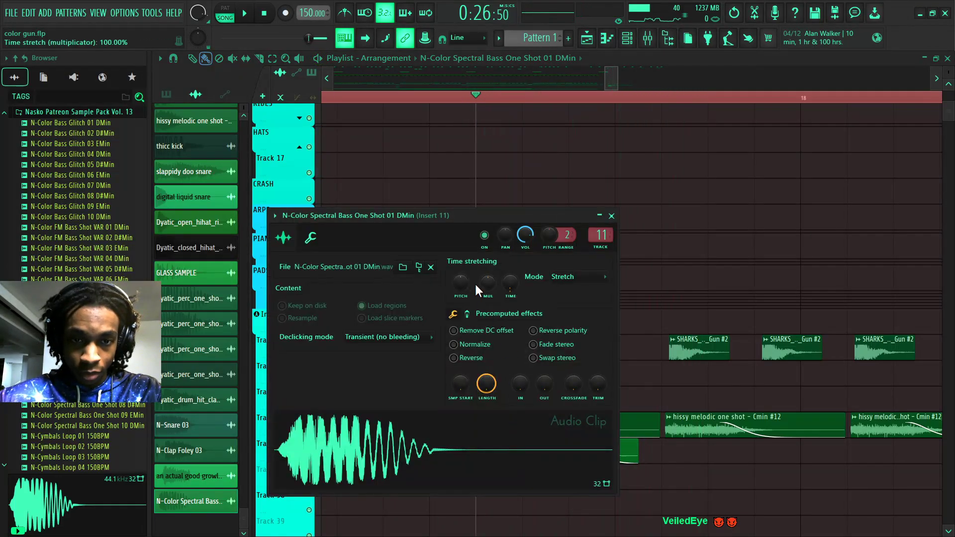
pyautogui.press('space')
pyautogui.press('space')
pyautogui.moveTo(464, 278); pyautogui.dragTo(462, 277)
pyautogui.press('space')
pyautogui.press('space')
pyautogui.press('space')
pyautogui.press('space')
pyautogui.press('space')
pyautogui.press('space')
pyautogui.press('space')
pyautogui.press('space')
pyautogui.press('space')
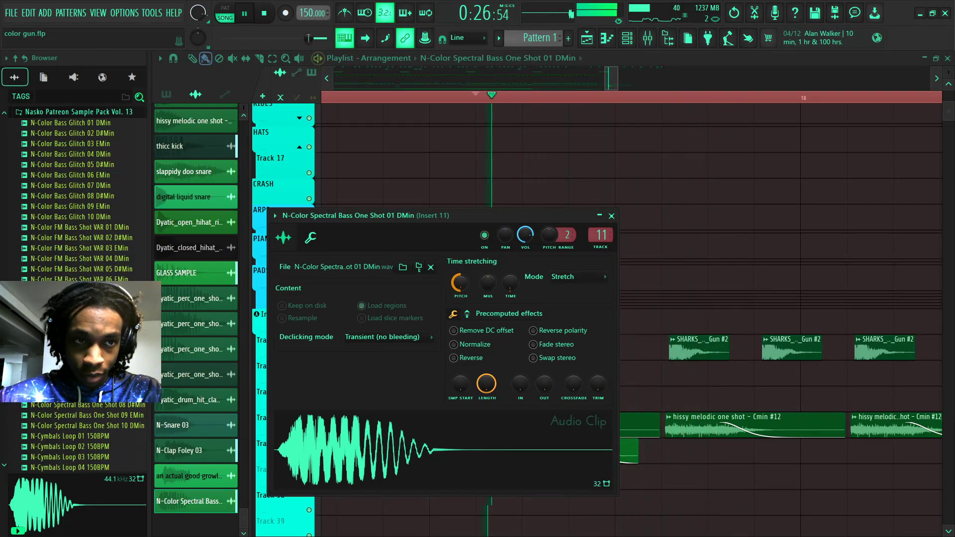
pyautogui.press('space')
pyautogui.press('space')
pyautogui.press('space')
pyautogui.click(611, 216)
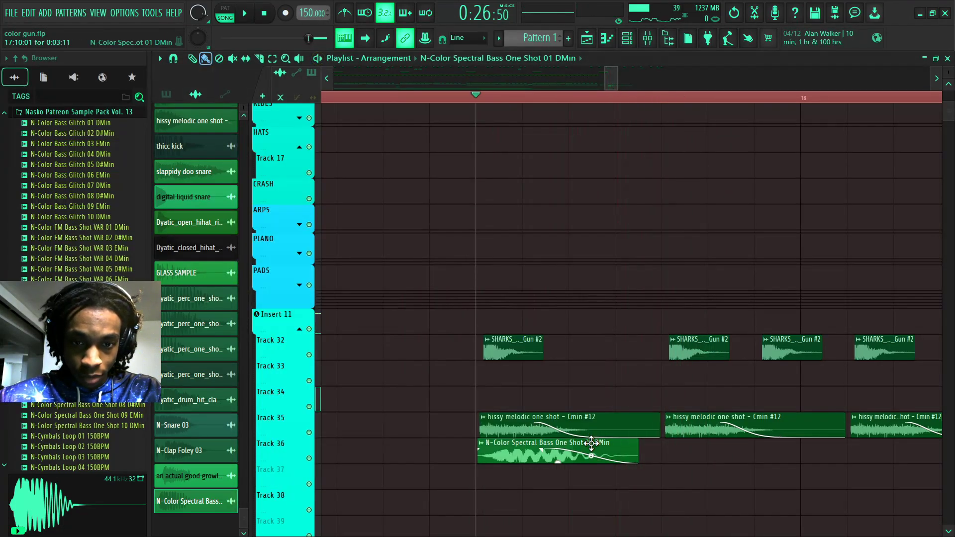
# Move the N-Color Spectral Bass clip slightly later on Track 36 and set its pitch shift to -100 cents
pyautogui.moveTo(591, 450); pyautogui.dragTo(619, 450)
pyautogui.press('space')
pyautogui.doubleClick(620, 450)
pyautogui.press('space')
pyautogui.press('space')
pyautogui.moveTo(451, 280); pyautogui.dragTo(452, 278)
pyautogui.press('space')
pyautogui.press('space')
pyautogui.press('space')
pyautogui.press('space')
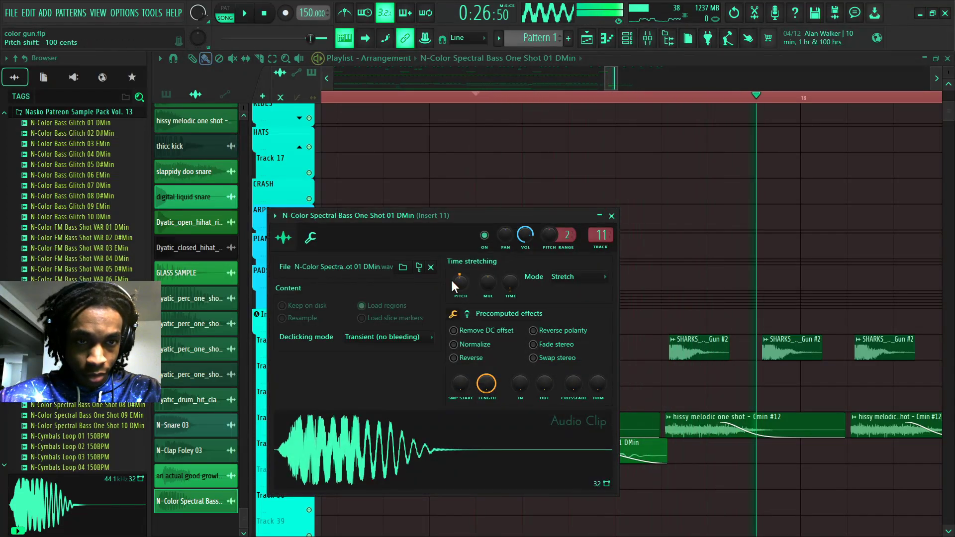
pyautogui.press('space')
pyautogui.click(611, 216)
# Set the fade-out tension of the N-Color Spectral Bass clip to -100% and replay the clip
pyautogui.press('space')
pyautogui.press('space')
pyautogui.press('space')
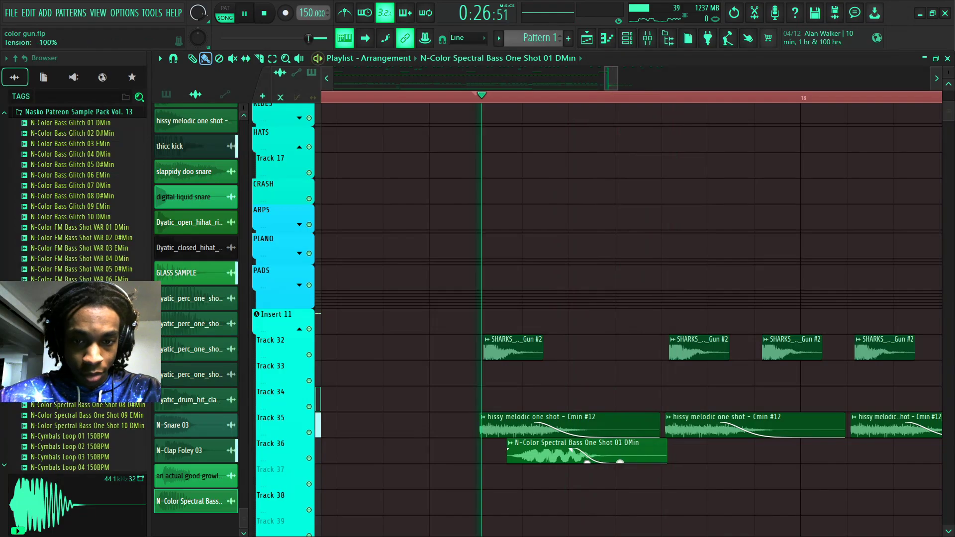
pyautogui.press('space')
pyautogui.press('space')
# Copy the N-Color Spectral Bass clip on Track 36 beneath the next two hissy melodic clips, and replay the section
pyautogui.moveTo(565, 447); pyautogui.dragTo(908, 446)
pyautogui.press('space')
pyautogui.press('space')
pyautogui.scroll(-3, 497, 102)
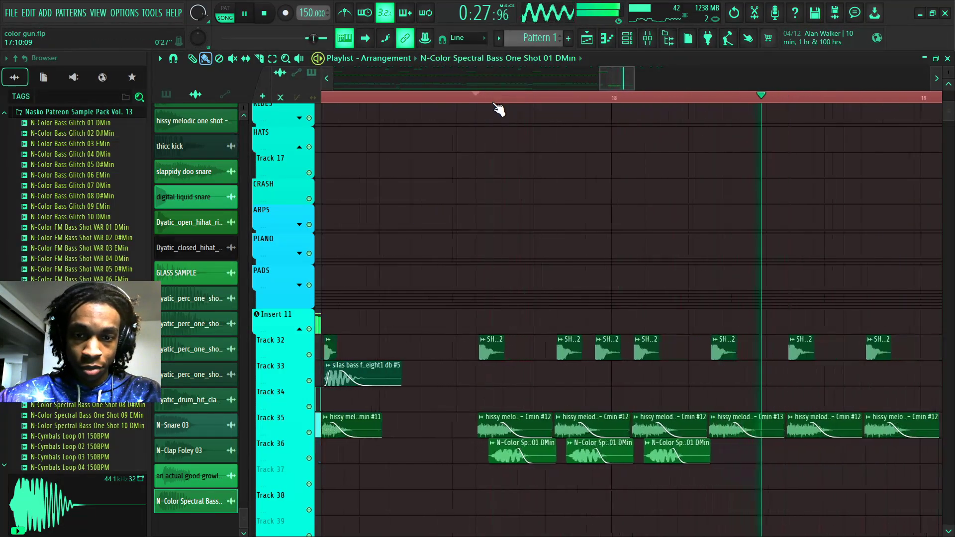
# Select the three N-Color Spectral Bass clips on Track 36, shift them slightly earlier, and replay from bar 17
pyautogui.press('space')
pyautogui.press('space')
pyautogui.click(359, 94)
pyautogui.moveTo(466, 449); pyautogui.dragTo(708, 458)
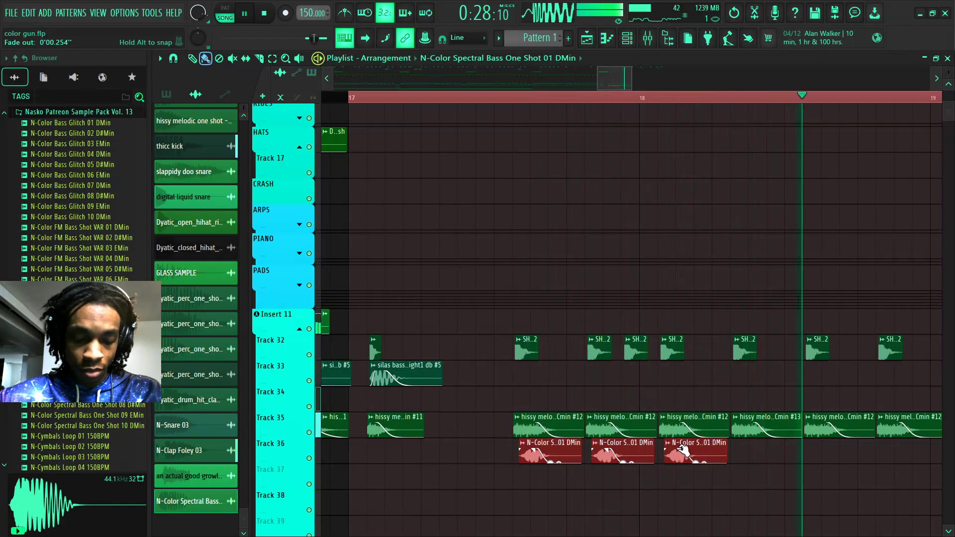
pyautogui.press('space')
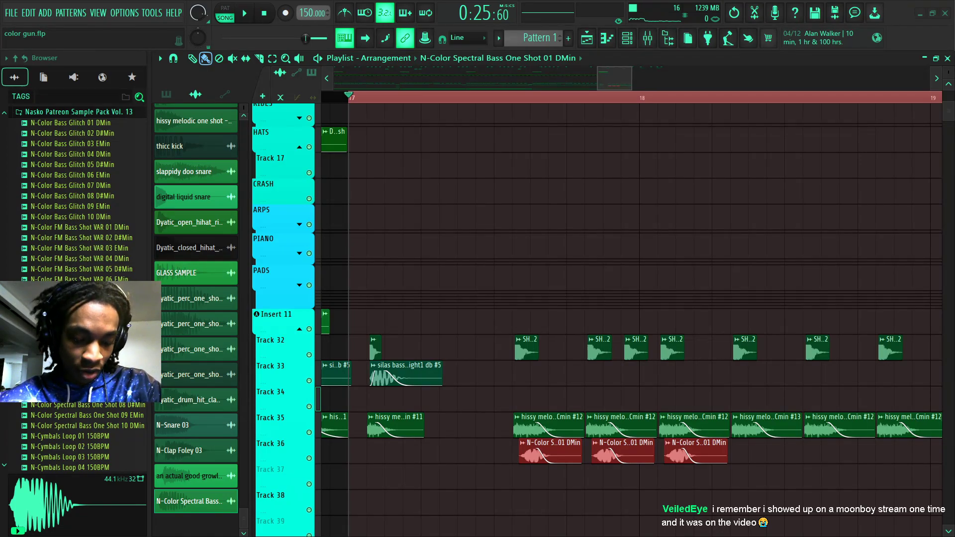
pyautogui.press('space')
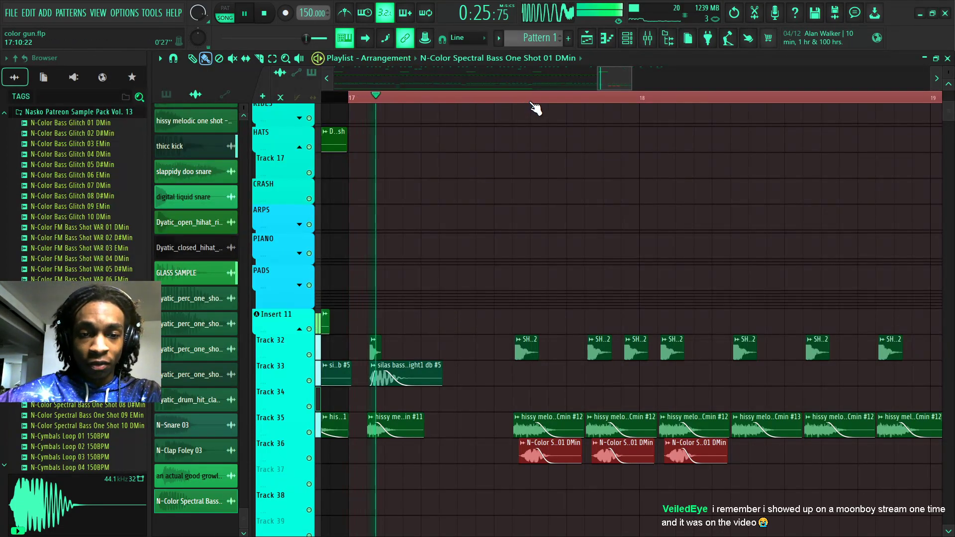
# Stop playback and audition N-Color bass and drum samples in the Nasko Patreon Sample Pack folders
pyautogui.press('space')
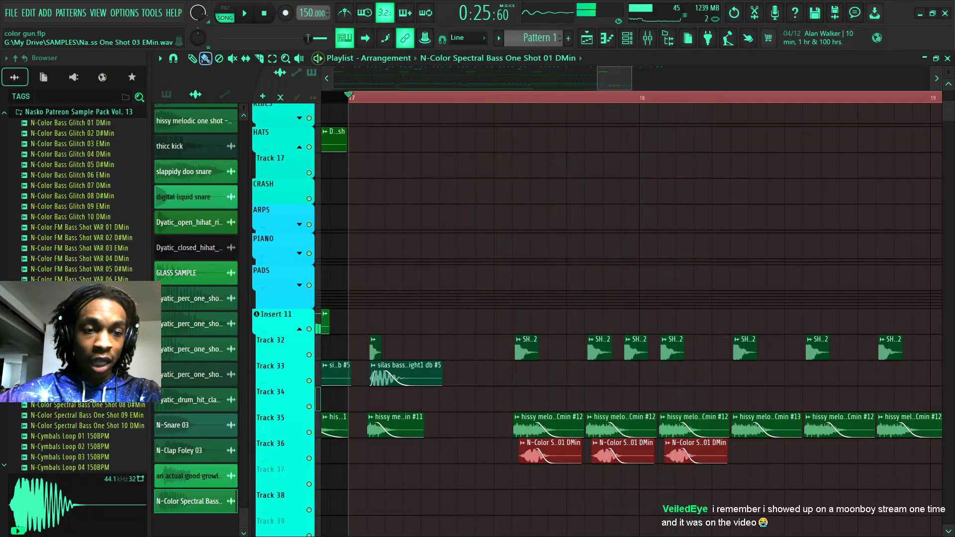
pyautogui.moveTo(70, 436); pyautogui.dragTo(75, 444)
pyautogui.scroll(6, 76, 445)
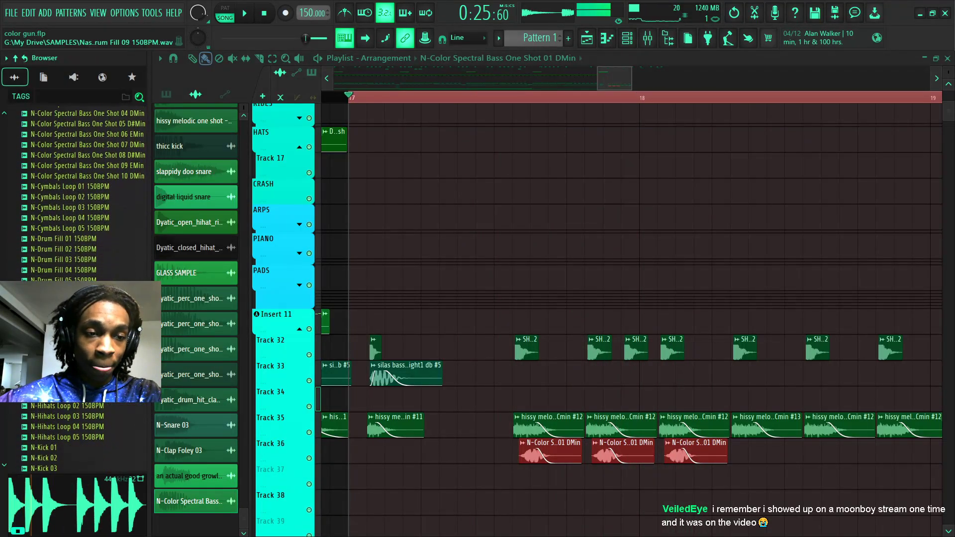
pyautogui.scroll(-5, 70, 254)
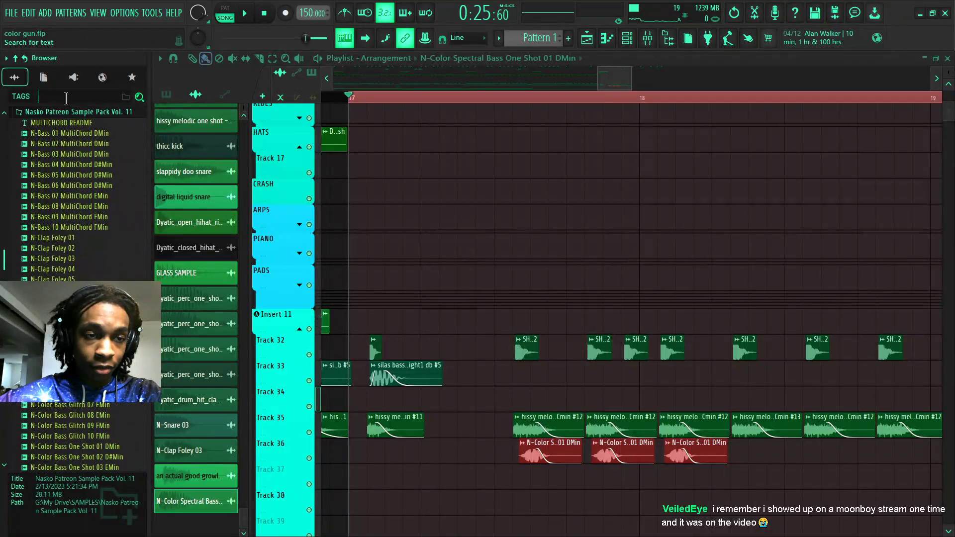
pyautogui.click(93, 200)
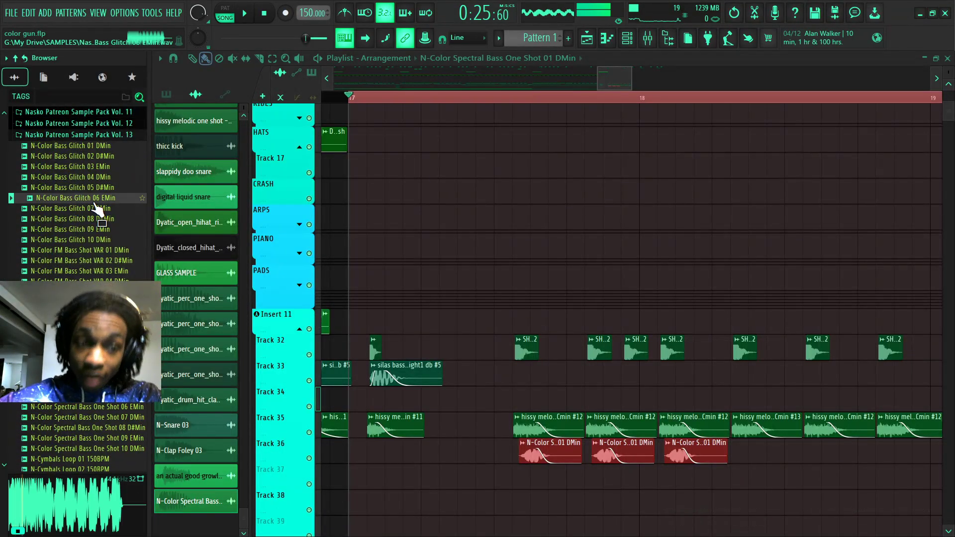
pyautogui.click(93, 220)
# Replace the sample in the three Track 36 bass clips with N-Color FM Bass Shot VAR 01 DMin and play the section
pyautogui.click(94, 274)
pyautogui.click(94, 283)
pyautogui.click(64, 250)
pyautogui.moveTo(44, 252); pyautogui.dragTo(552, 457)
pyautogui.press('space')
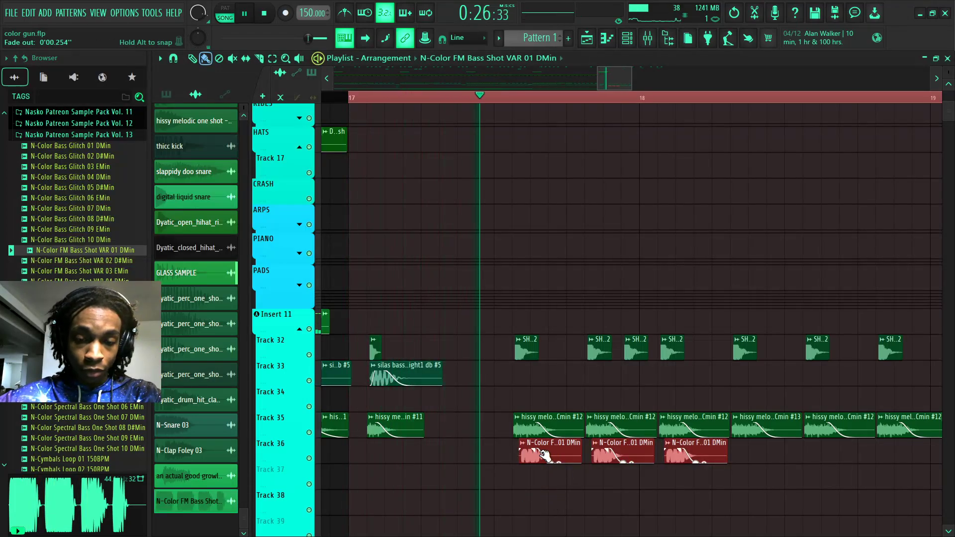
pyautogui.press('space')
# Set the pitch shift of the N-Color FM Bass Shot clip to +196 cents and replay from bar 17
pyautogui.doubleClick(538, 452)
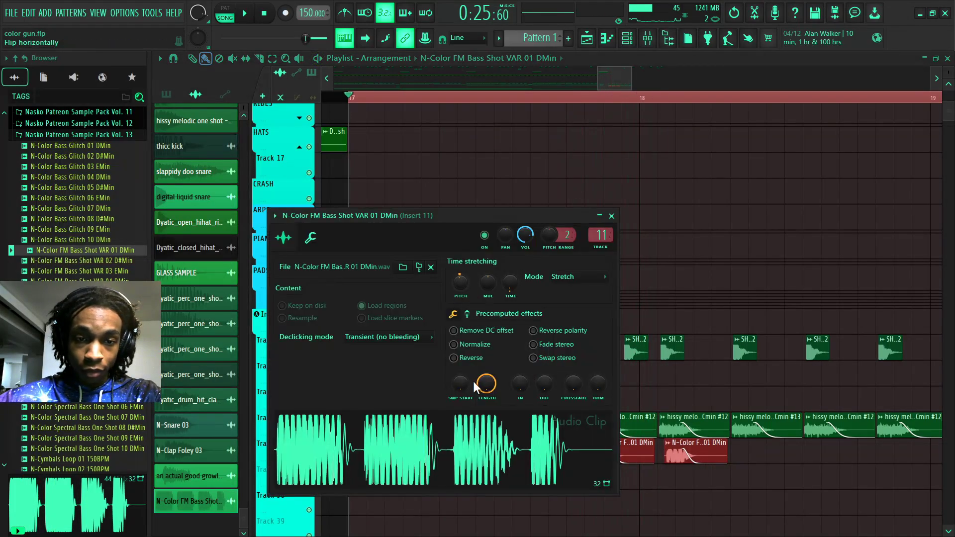
pyautogui.press('space')
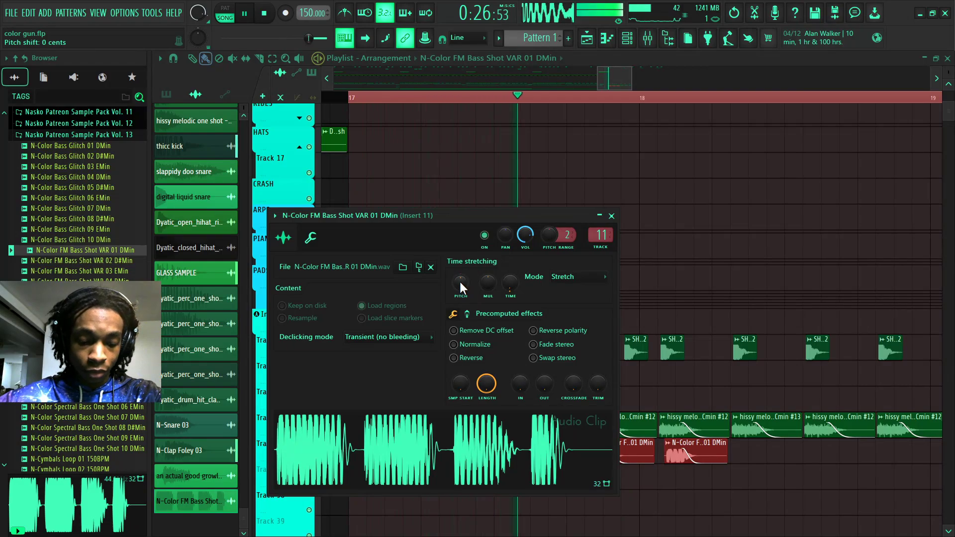
pyautogui.moveTo(459, 279); pyautogui.dragTo(459, 280)
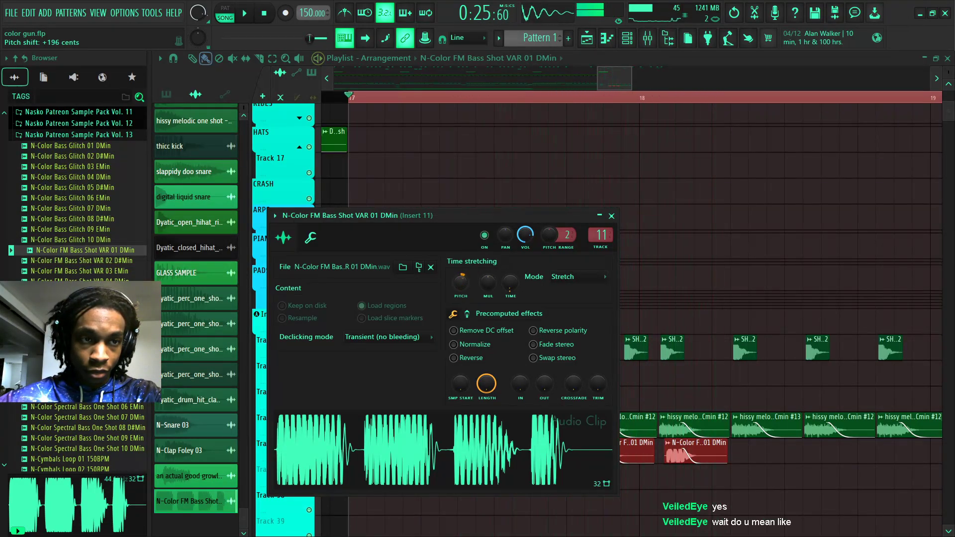
pyautogui.press('Escape')
pyautogui.press('space')
# Set the pitch shift of the N-Color FM Bass Shot clip to +300 cents and replay the section
pyautogui.doubleClick(564, 453)
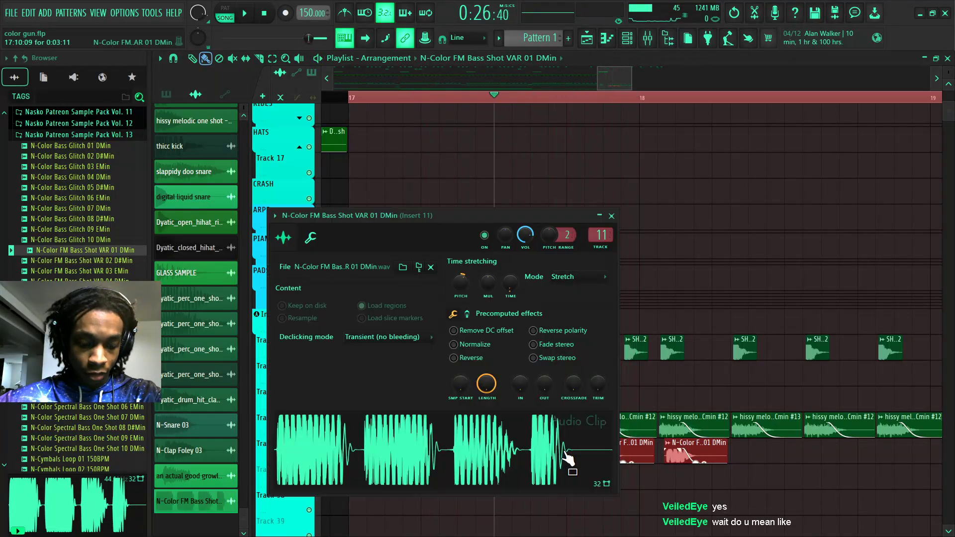
pyautogui.moveTo(461, 283); pyautogui.dragTo(461, 277)
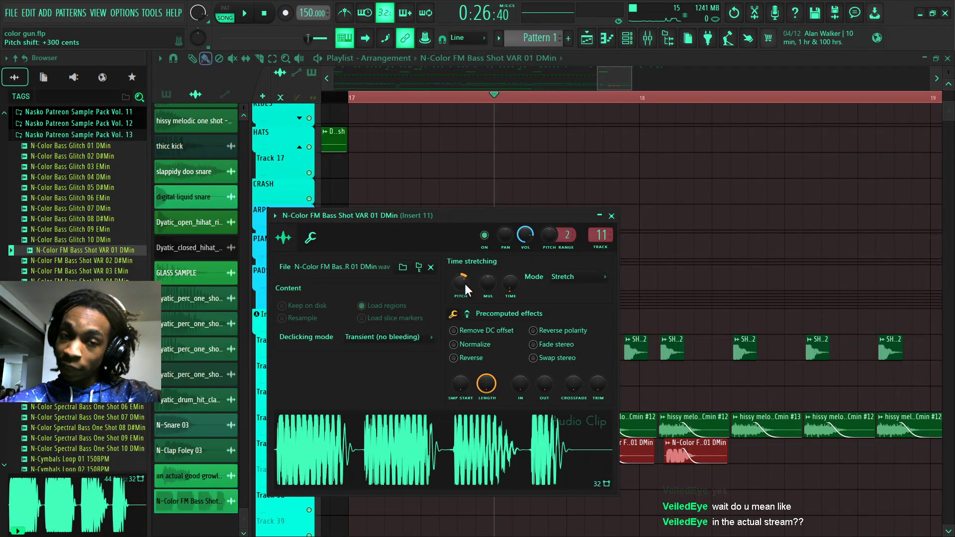
pyautogui.press('space')
pyautogui.press('space')
pyautogui.press('space')
# Raise the N-Color FM Bass Shot clip's pitch slightly further, replay the section several times, and close the clip's settings
pyautogui.moveTo(464, 282); pyautogui.dragTo(465, 278)
pyautogui.press('space')
pyautogui.press('space')
pyautogui.press('space')
pyautogui.press('space')
pyautogui.press('space')
pyautogui.press('space')
pyautogui.press('space')
pyautogui.press('space')
pyautogui.press('Escape')
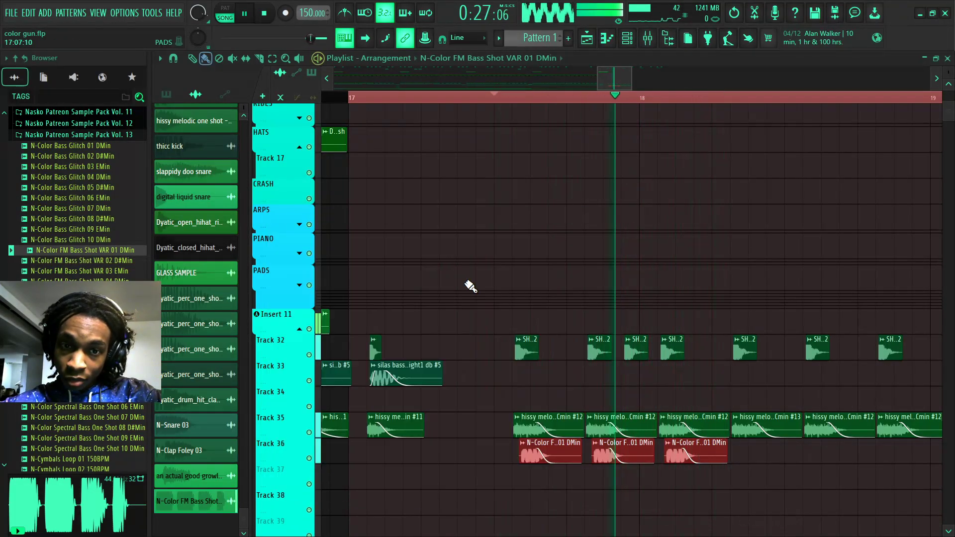
# Select the three N-Color FM Bass Shot clips on Track 36 and shift them slightly later, replaying the section
pyautogui.press('space')
pyautogui.keyDown('ctrl'); pyautogui.click(703, 482); pyautogui.keyUp('ctrl')
pyautogui.press('space')
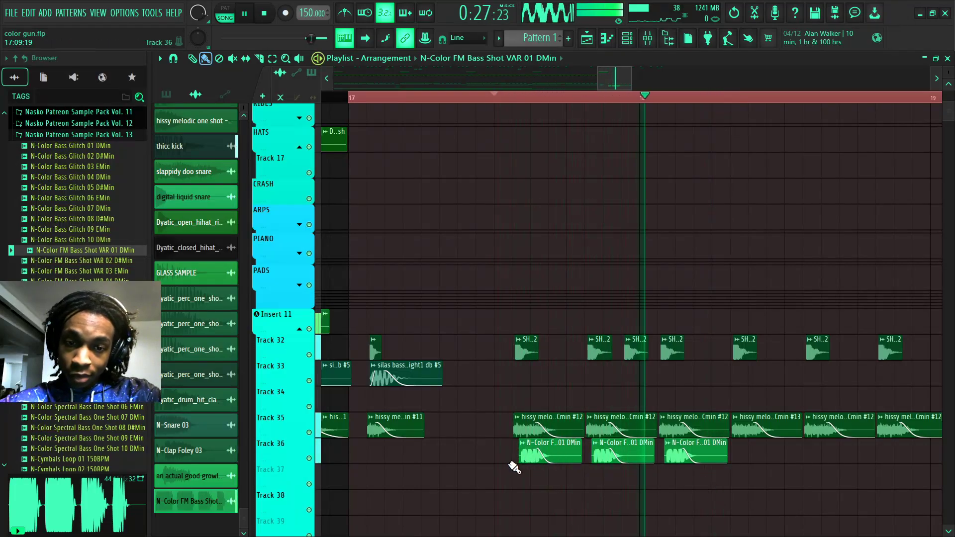
pyautogui.press('space')
pyautogui.moveTo(524, 441); pyautogui.dragTo(732, 465)
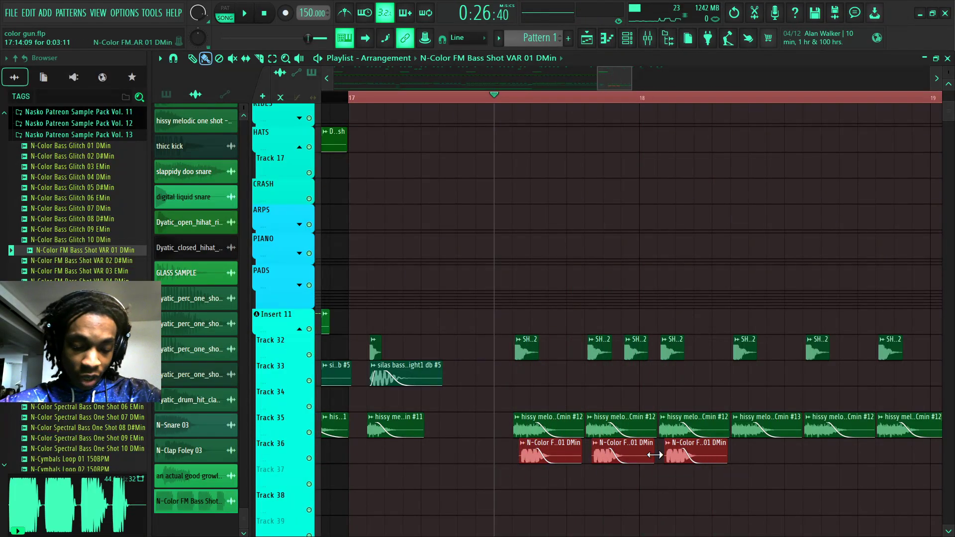
pyautogui.press('space')
pyautogui.moveTo(572, 450)
pyautogui.mouseDown()
pyautogui.moveTo(590, 450)
pyautogui.moveTo(578, 449)
pyautogui.mouseUp()
pyautogui.press('space')
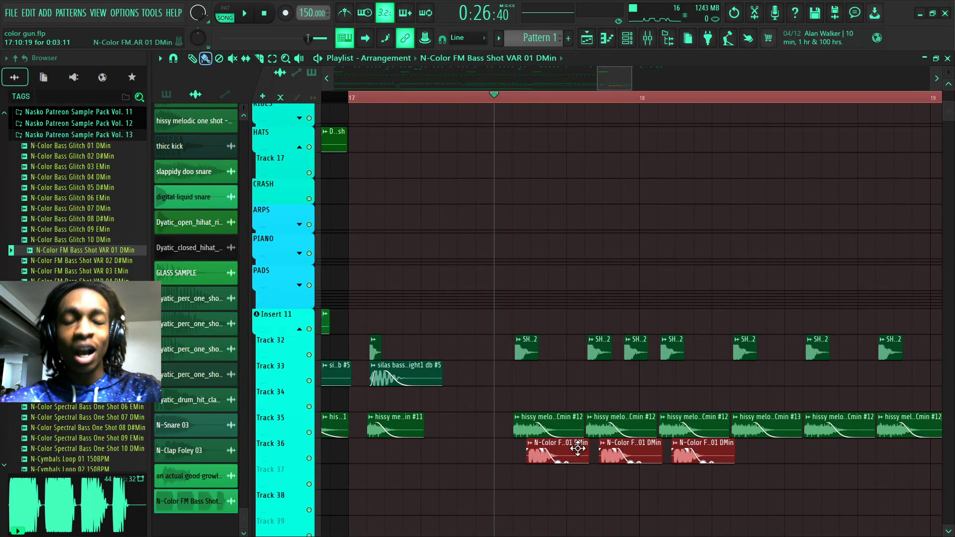
# Replay the passage and delete the three N-Color FM Bass Shot clips from Track 36
pyautogui.press('space')
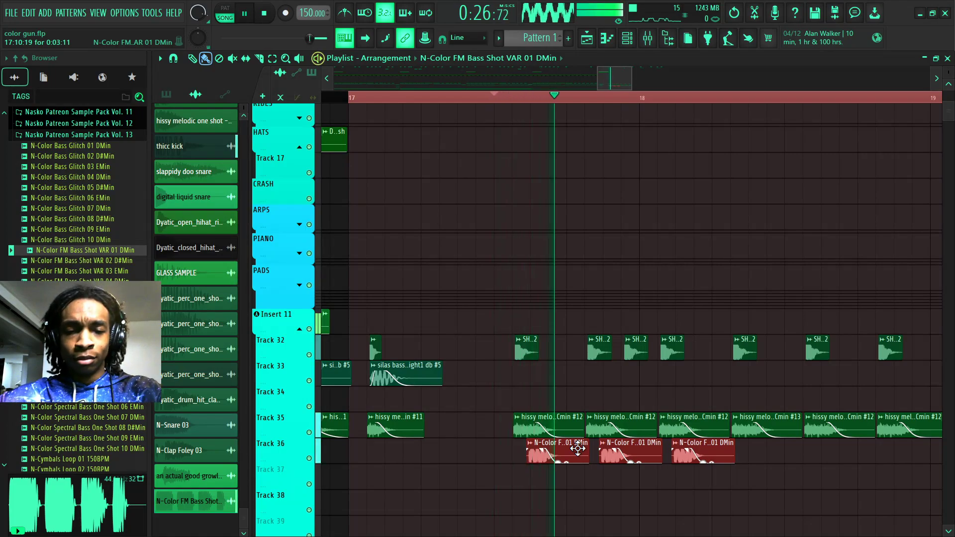
pyautogui.press('space')
pyautogui.press('space')
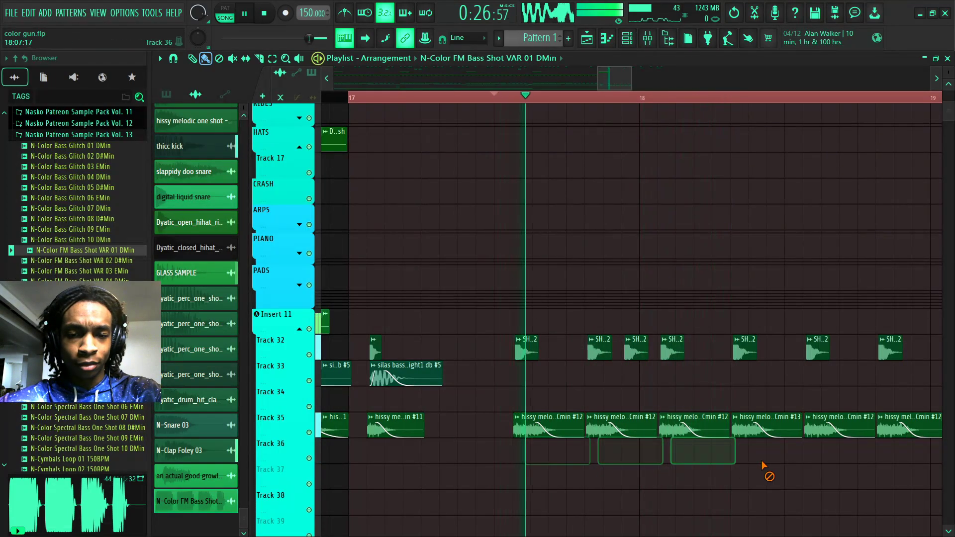
pyautogui.press('space')
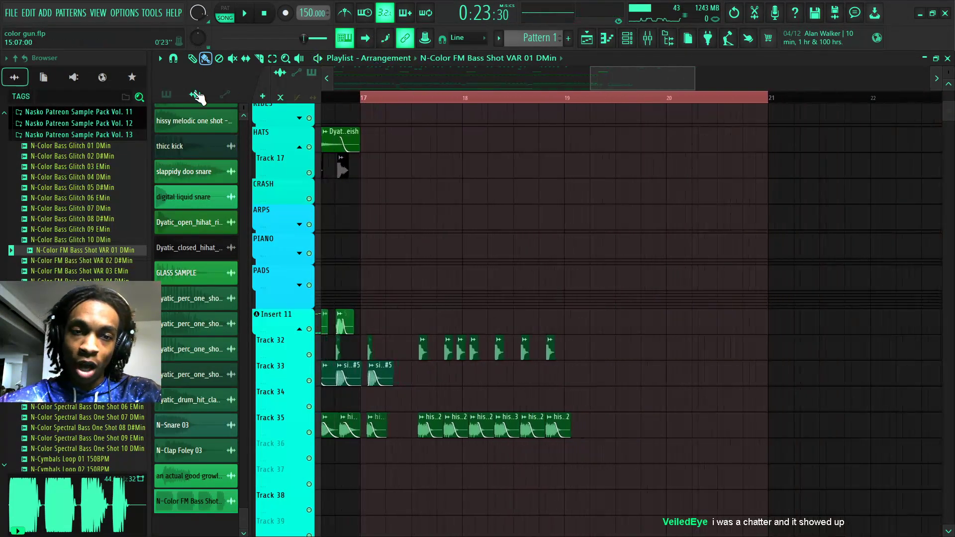
# Play from before bar 17 and delete the Track 32 and Track 35 clips that follow the first hit of bar 17
pyautogui.moveTo(196, 93); pyautogui.dragTo(194, 95)
pyautogui.press('space')
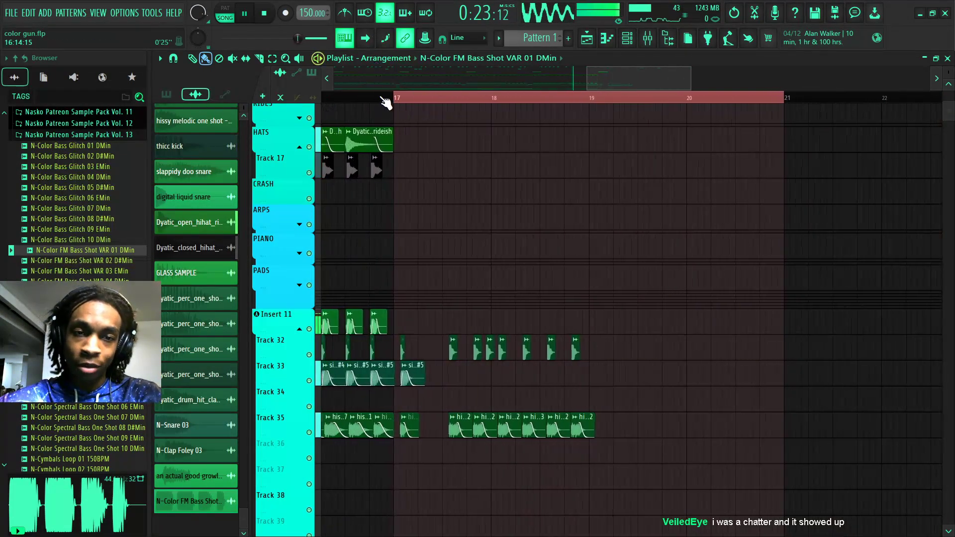
pyautogui.scroll(3, 385, 98)
pyautogui.moveTo(524, 310); pyautogui.dragTo(883, 463)
pyautogui.press('Delete')
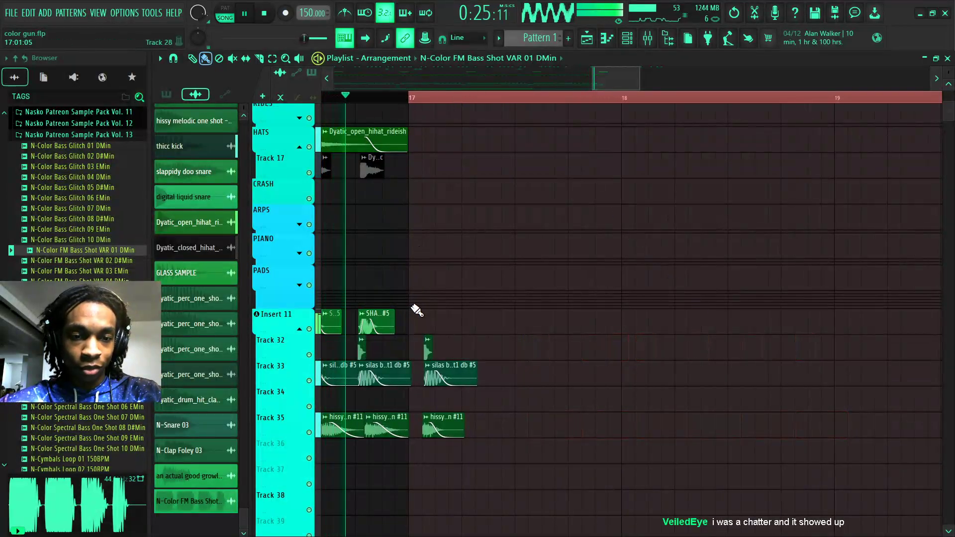
# Try to move the clips of the first bar 17 hit on Tracks 32, 33 and 35 slightly later
pyautogui.moveTo(411, 311); pyautogui.dragTo(472, 421)
pyautogui.moveTo(456, 368); pyautogui.dragTo(509, 365)
pyautogui.hotkey('ctrl', 'z')
pyautogui.press('space')
pyautogui.press('space')
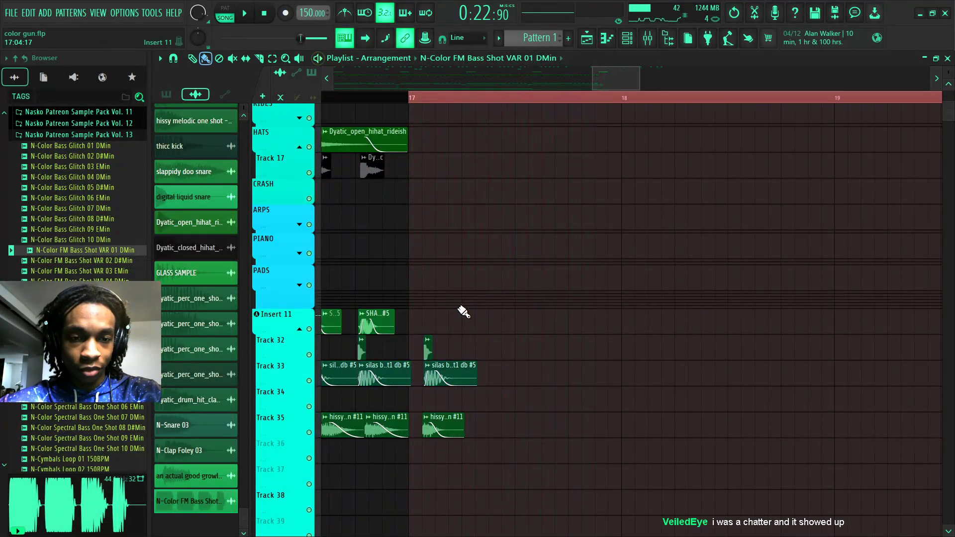
# Select the remaining clips near the start of bar 17 on Tracks 32, 33 and 35 and delete them
pyautogui.moveTo(419, 312); pyautogui.dragTo(466, 412)
pyautogui.moveTo(419, 347); pyautogui.dragTo(461, 418)
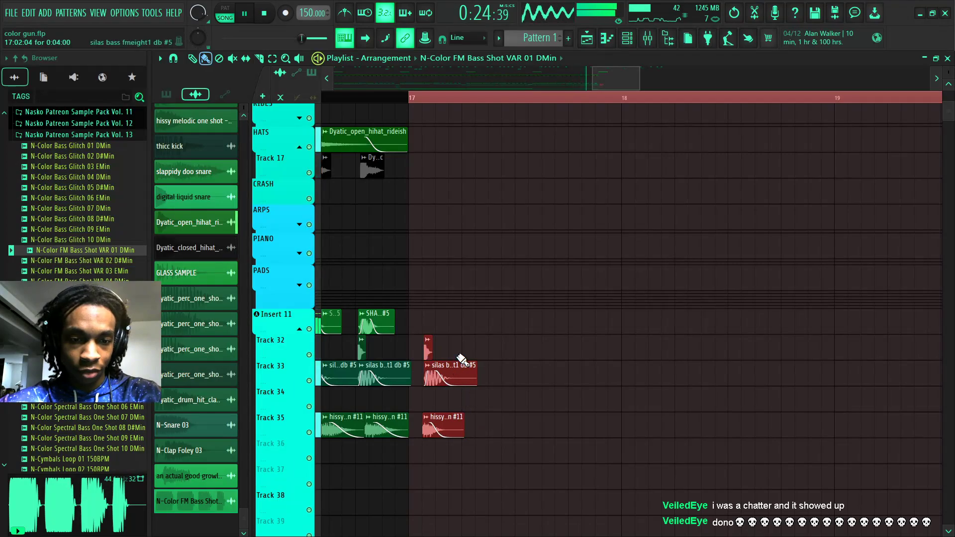
pyautogui.moveTo(415, 323); pyautogui.dragTo(467, 448)
pyautogui.press('Delete')
# Copy the last bar 16 hit, made of the SHARKS, Track 32, silas bass and hissy melodic clips, to the start of bar 17 and replay
pyautogui.moveTo(361, 319); pyautogui.dragTo(416, 427)
pyautogui.press('space')
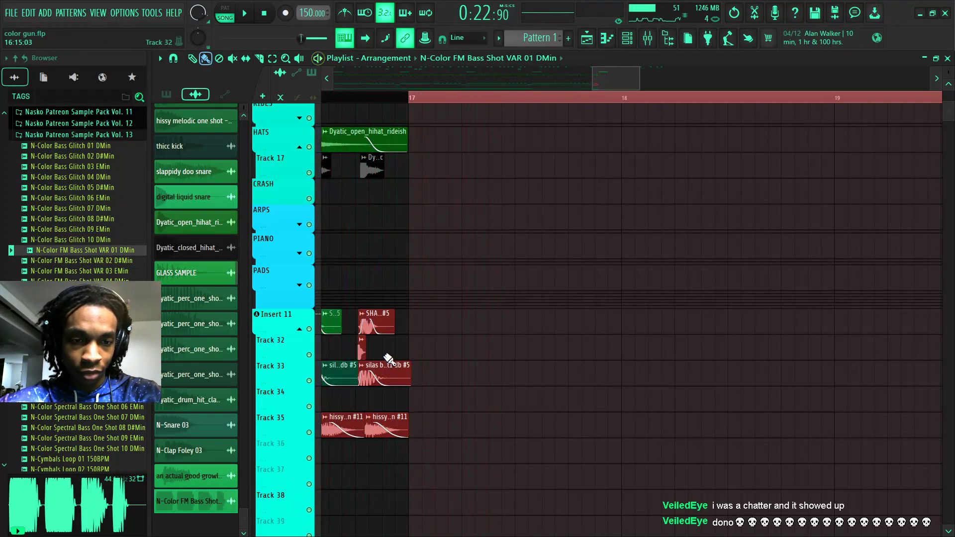
pyautogui.moveTo(370, 308); pyautogui.dragTo(448, 454)
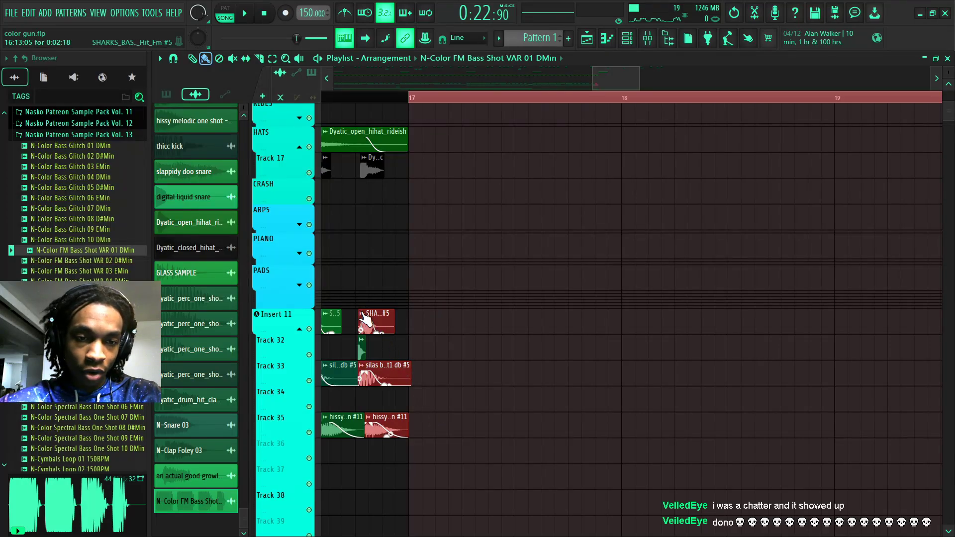
pyautogui.moveTo(366, 318); pyautogui.dragTo(448, 447)
pyautogui.moveTo(391, 417)
pyautogui.mouseDown()
pyautogui.moveTo(455, 418)
pyautogui.moveTo(409, 417)
pyautogui.mouseUp()
pyautogui.press('space')
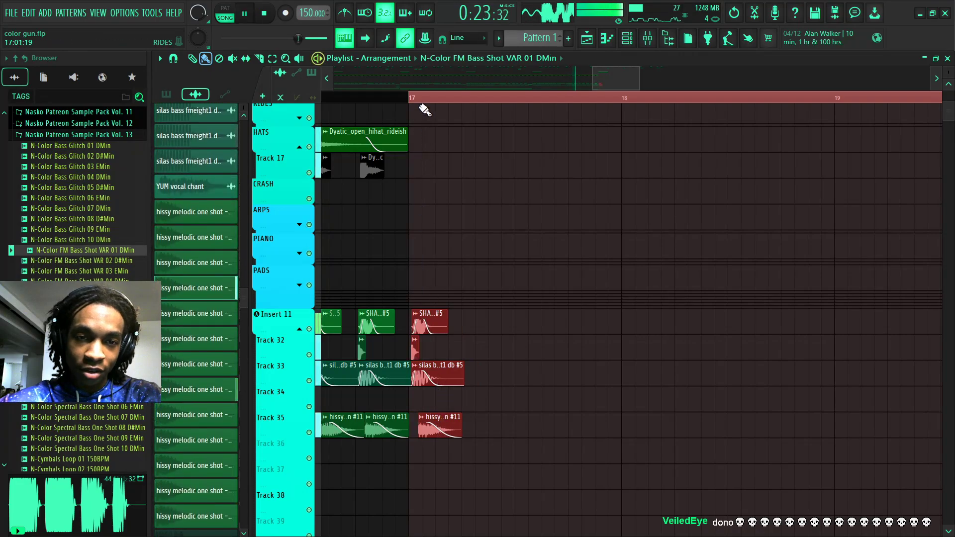
# Copy the hit group twice into the second half of bar 17 and delete the silas bass clip from both copies
pyautogui.scroll(4, 425, 106)
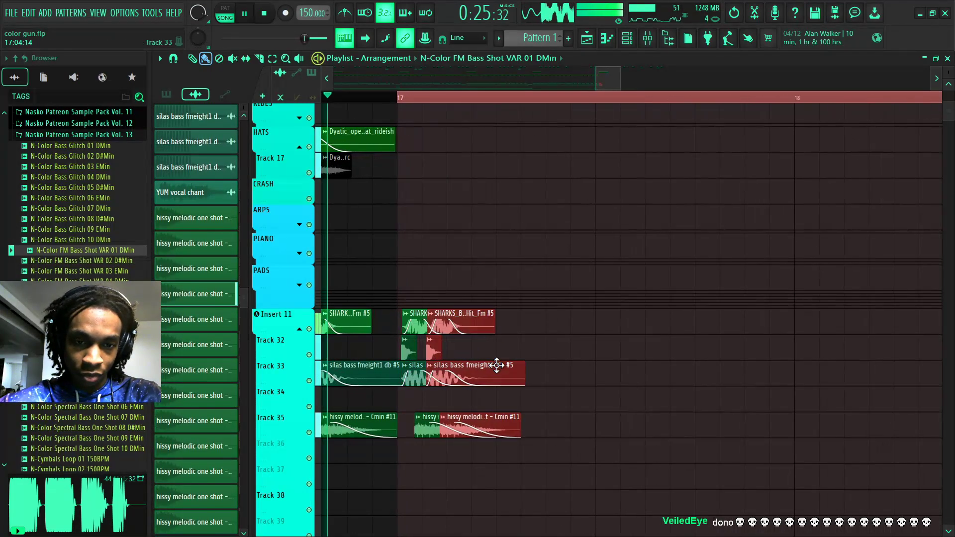
pyautogui.moveTo(606, 366); pyautogui.dragTo(759, 382)
pyautogui.click(588, 393)
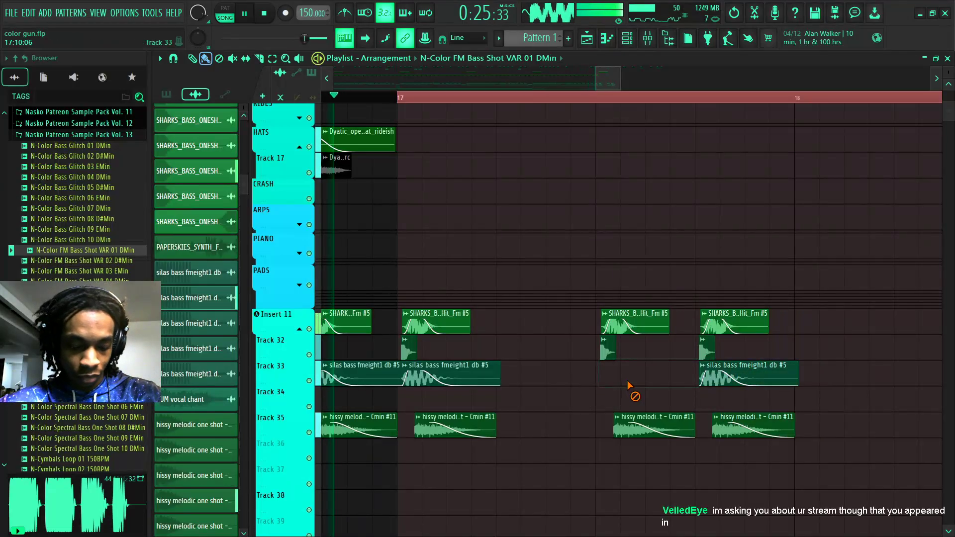
pyautogui.rightClick(735, 376)
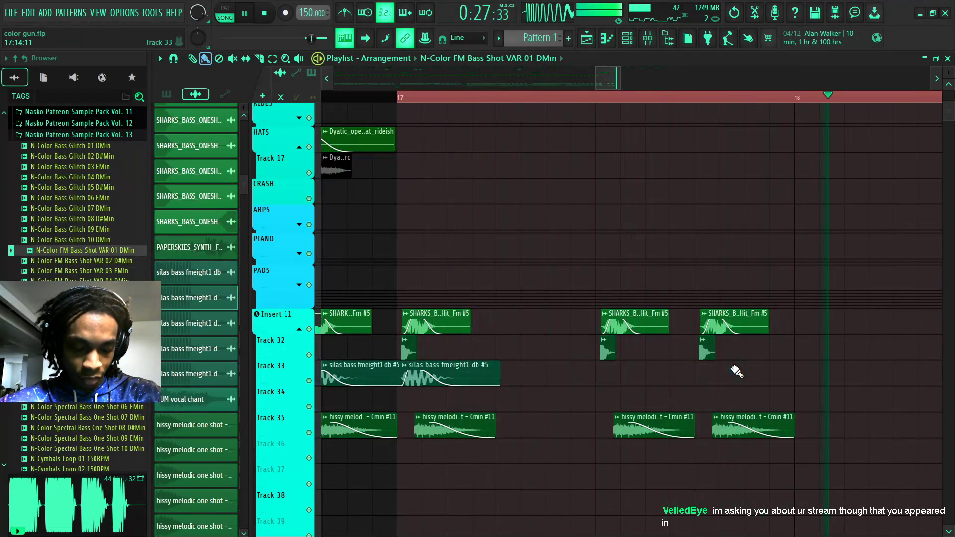
pyautogui.press('space')
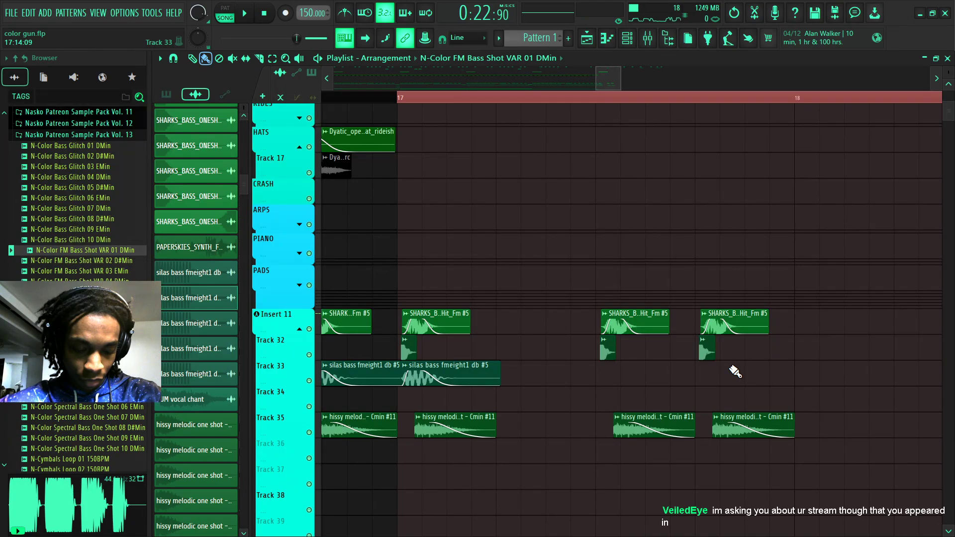
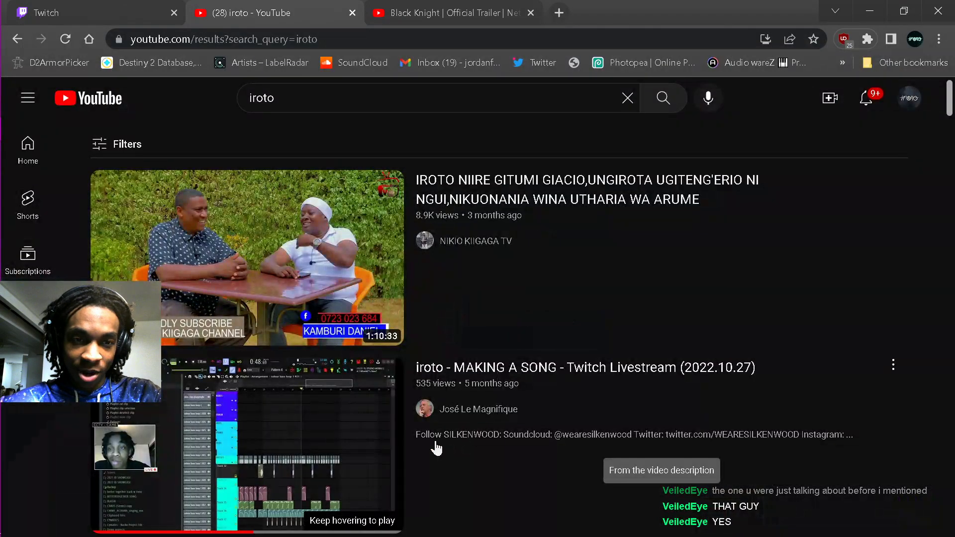
# In the browser's YouTube results for iroto, open the channel that uploaded the MAKING A SONG livestreams and view its About and Videos sections
pyautogui.scroll(-6, 327, 174)
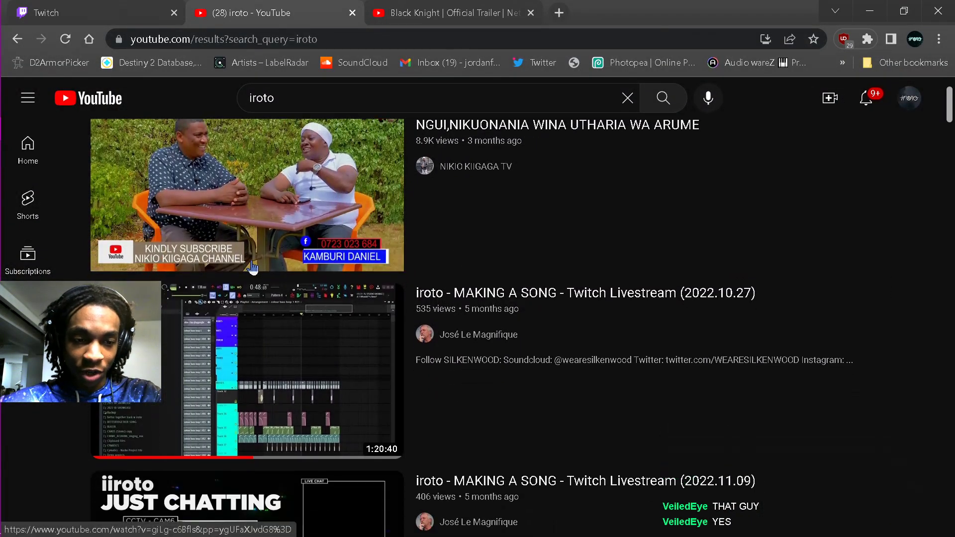
pyautogui.click(486, 301)
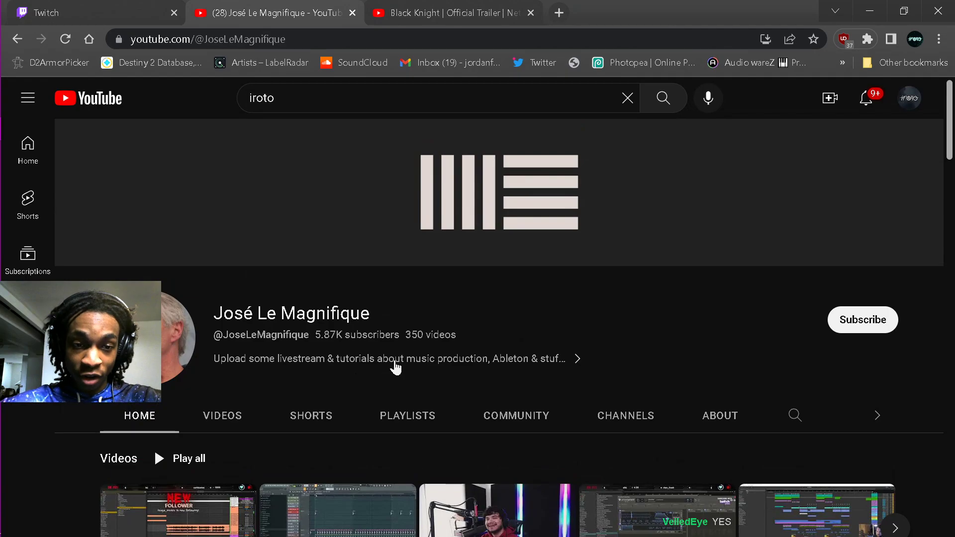
pyautogui.click(557, 361)
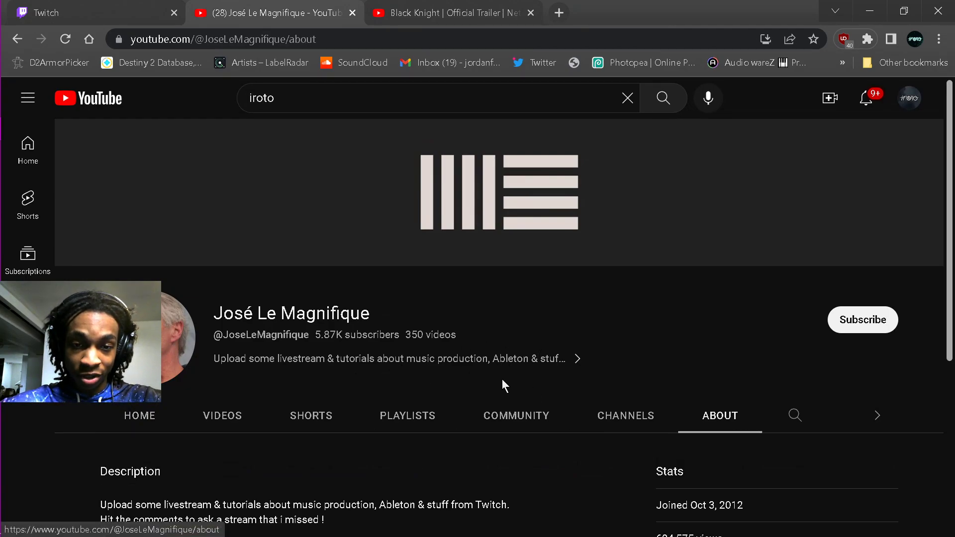
pyautogui.scroll(-3, 382, 390)
pyautogui.scroll(-2, 480, 355)
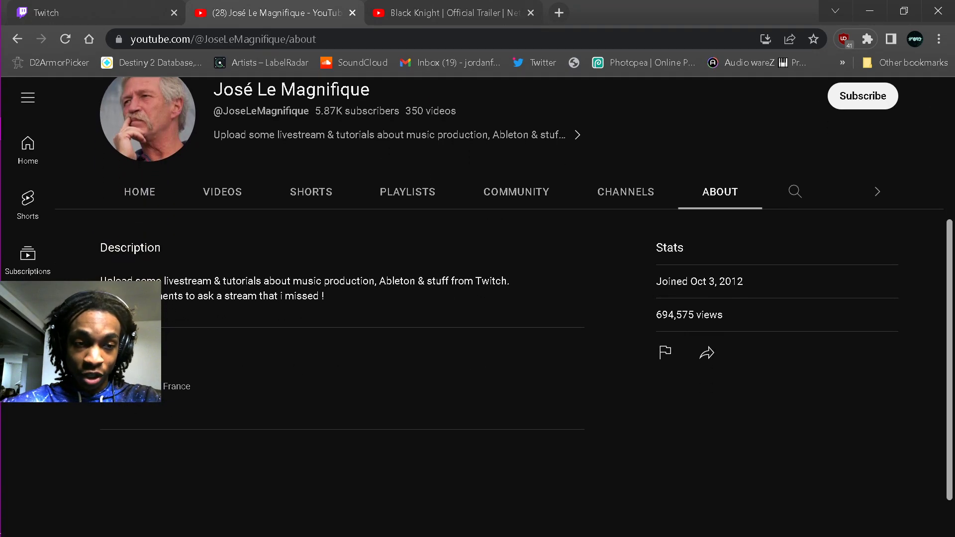
pyautogui.scroll(4, 252, 309)
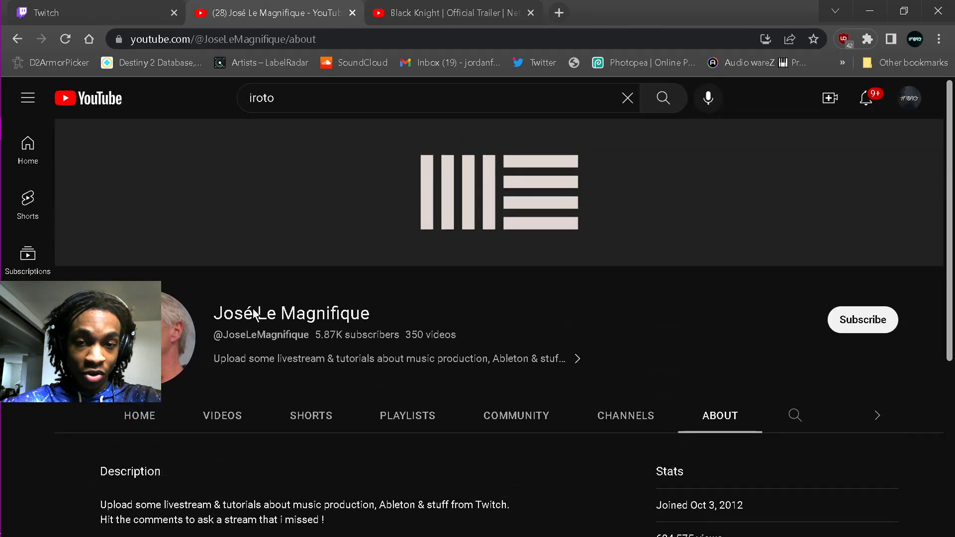
pyautogui.click(216, 423)
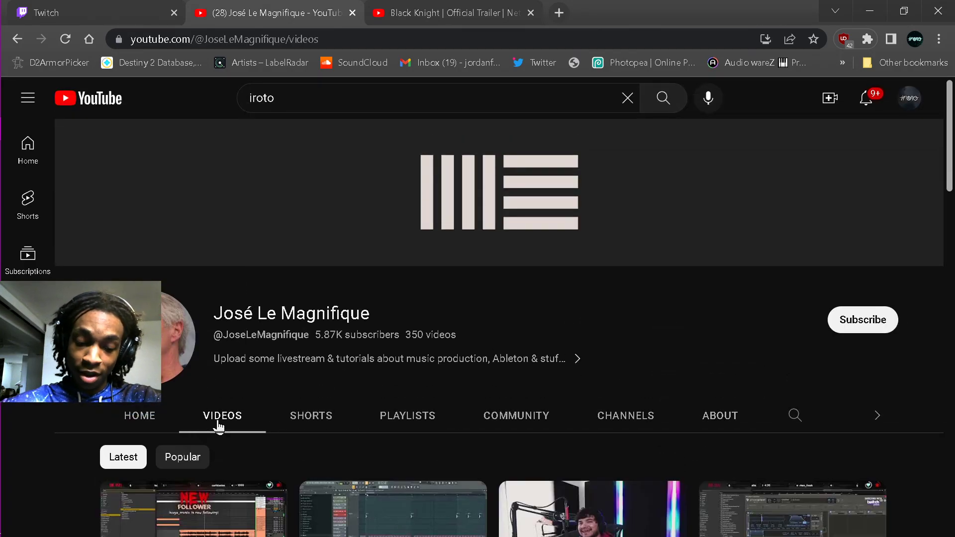
# Browse the livestream uploads in the channel's Videos section as far as the voka and Laxcity entries
pyautogui.scroll(-5, 307, 438)
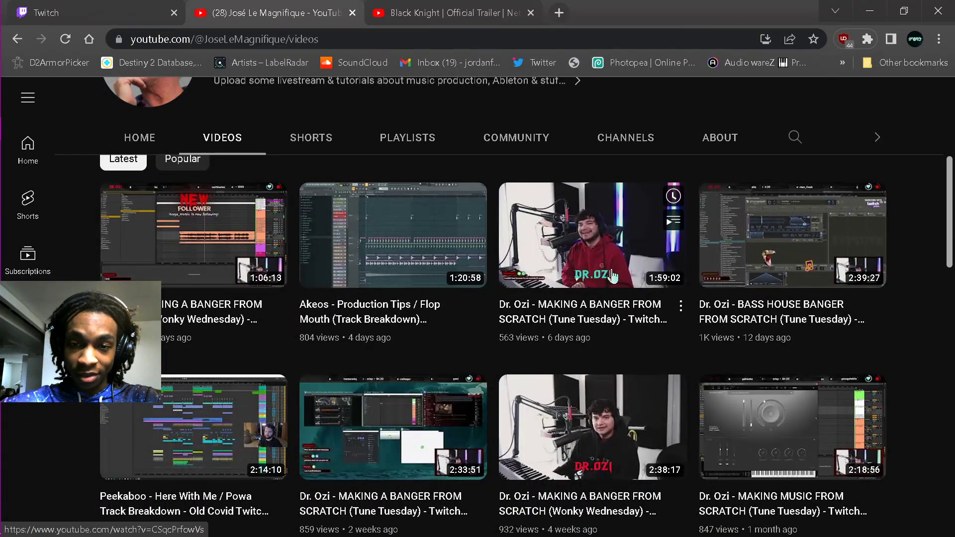
pyautogui.scroll(-3, 547, 393)
pyautogui.scroll(-6, 548, 393)
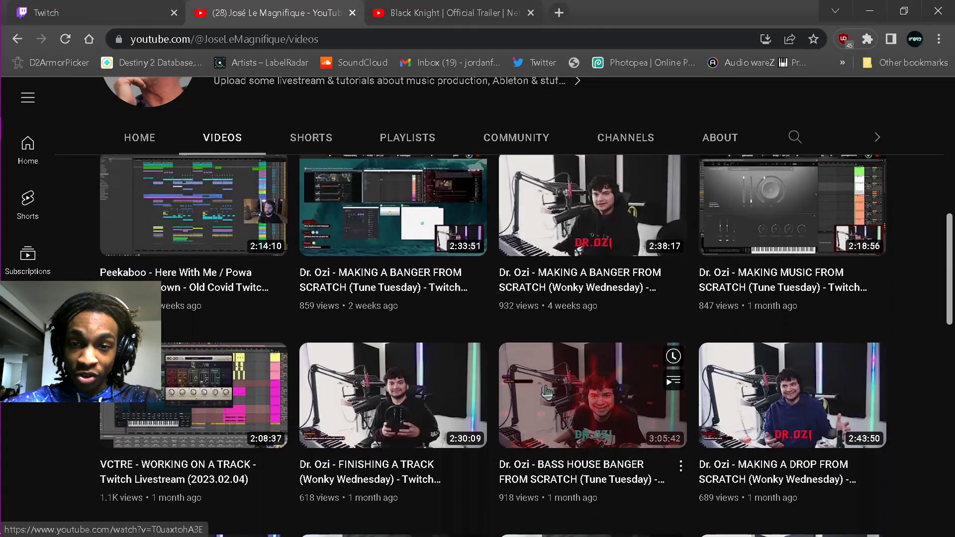
pyautogui.scroll(-3, 263, 287)
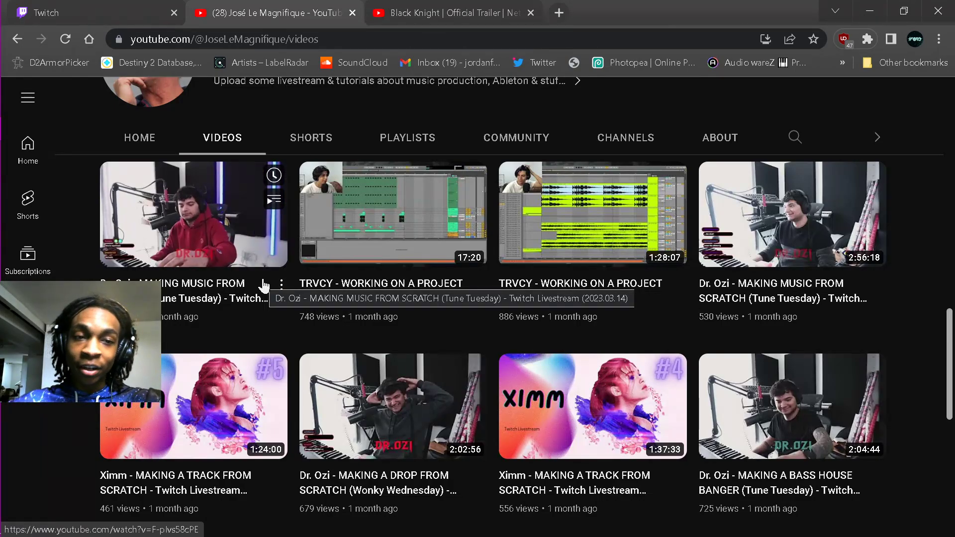
pyautogui.scroll(-4, 263, 287)
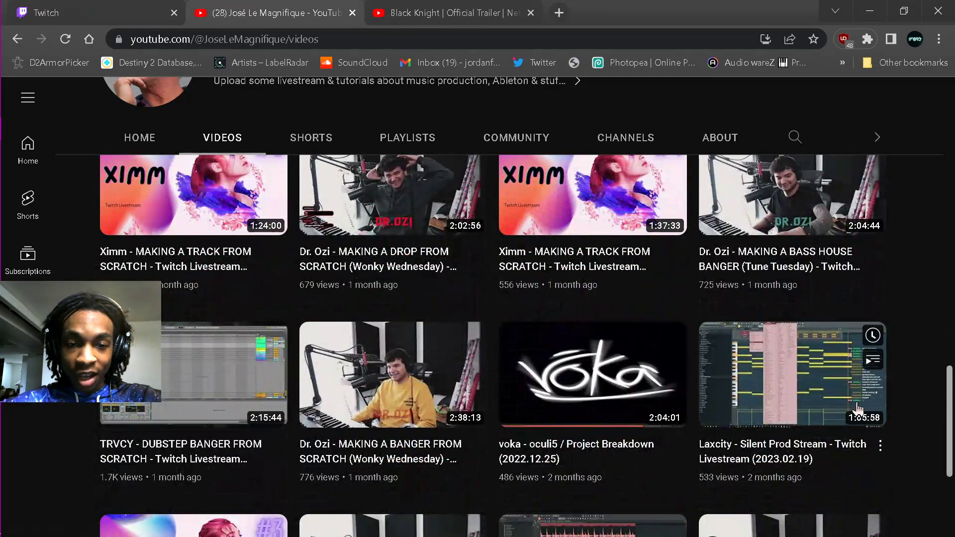
pyautogui.scroll(-2, 858, 410)
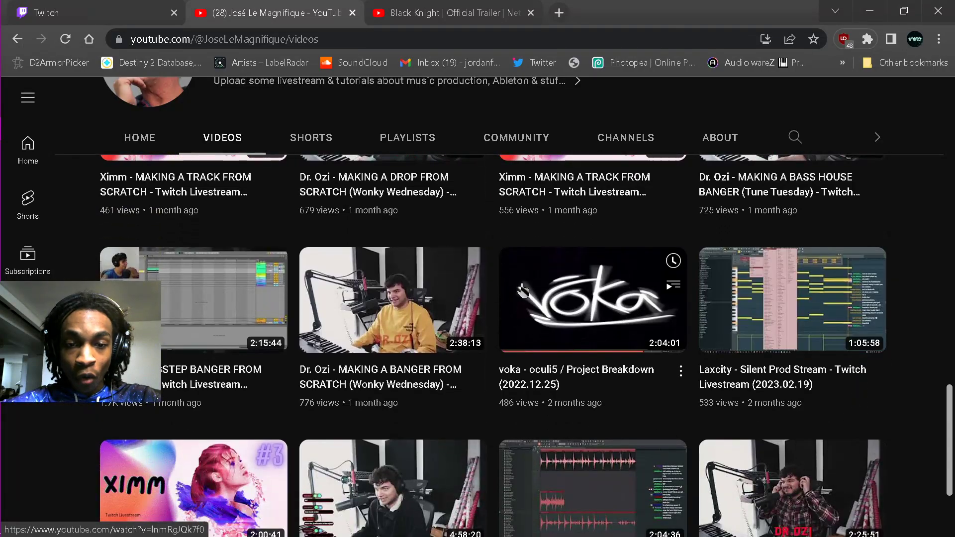
pyautogui.rightClick(596, 286)
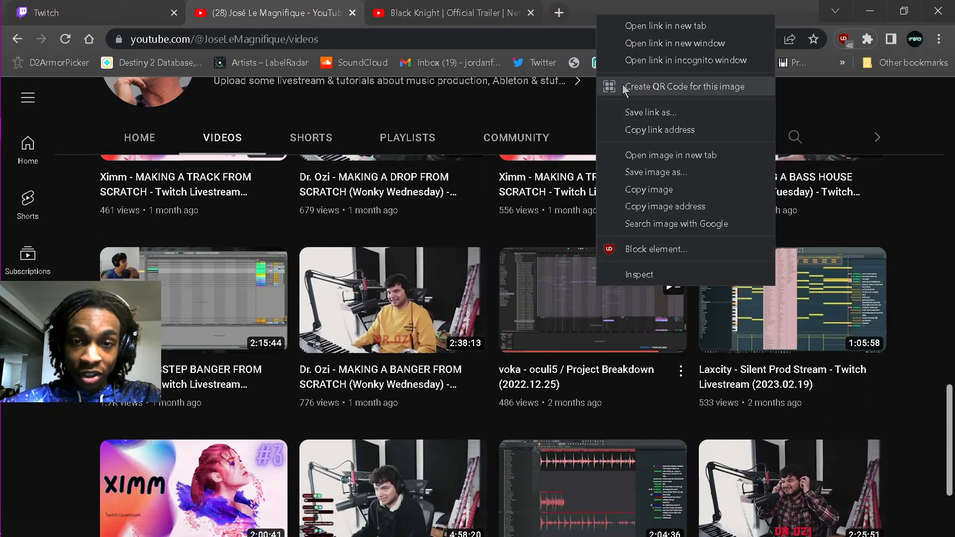
pyautogui.click(50, 411)
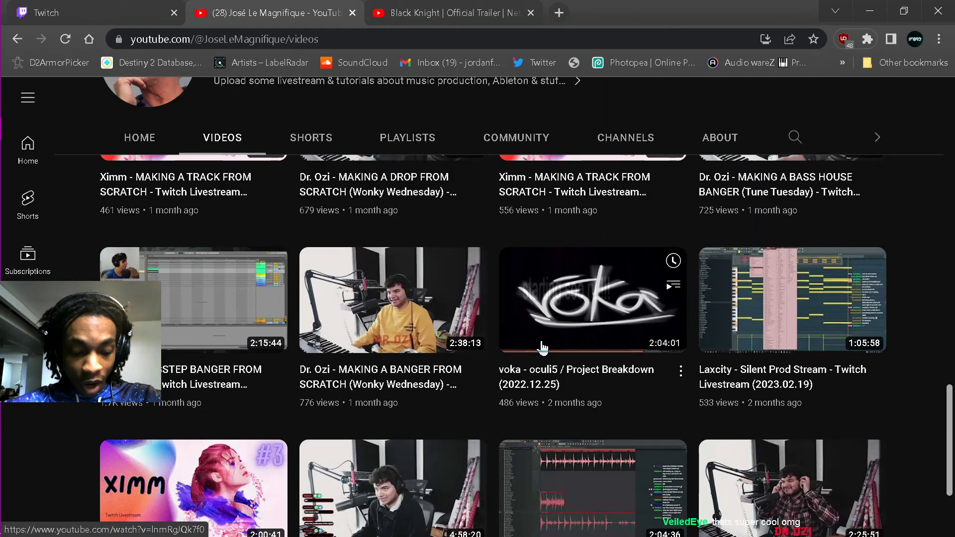
# Open the voka - oculi5 / Project Breakdown (2022.12.25) video from the channel's uploads
pyautogui.scroll(4, 710, 338)
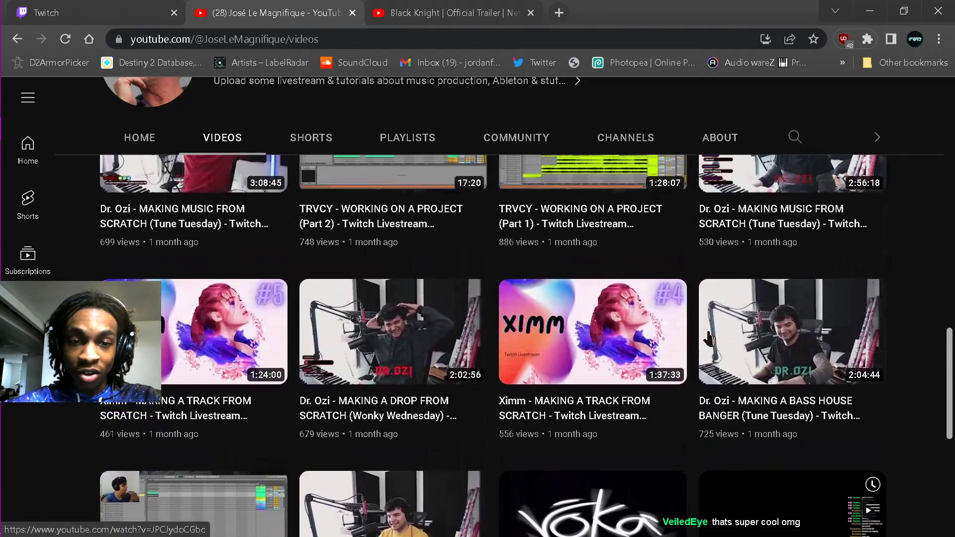
pyautogui.scroll(-7, 575, 324)
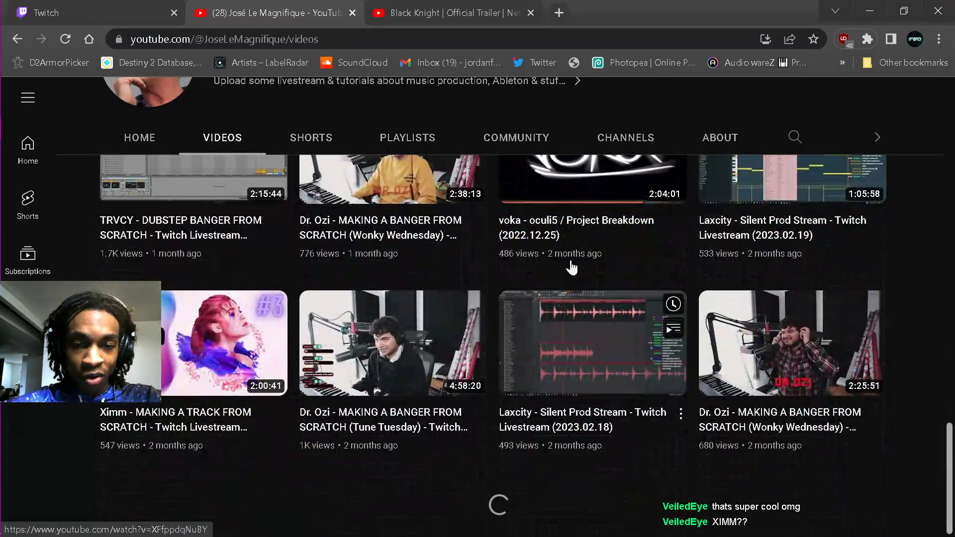
pyautogui.scroll(3, 580, 263)
pyautogui.click(591, 342)
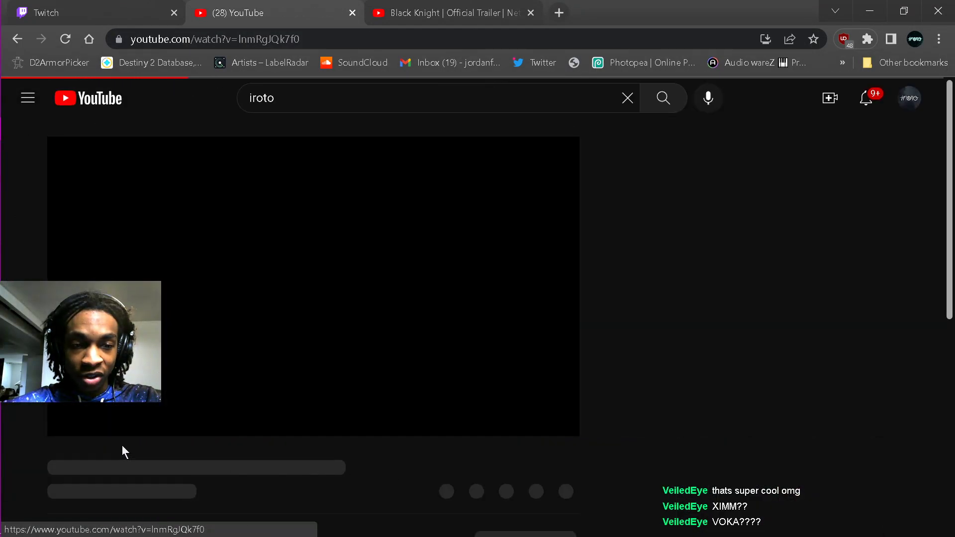
# From the video's comments, view the first commenter's channel and its Videos section, and return to the video page
pyautogui.scroll(-4, 136, 420)
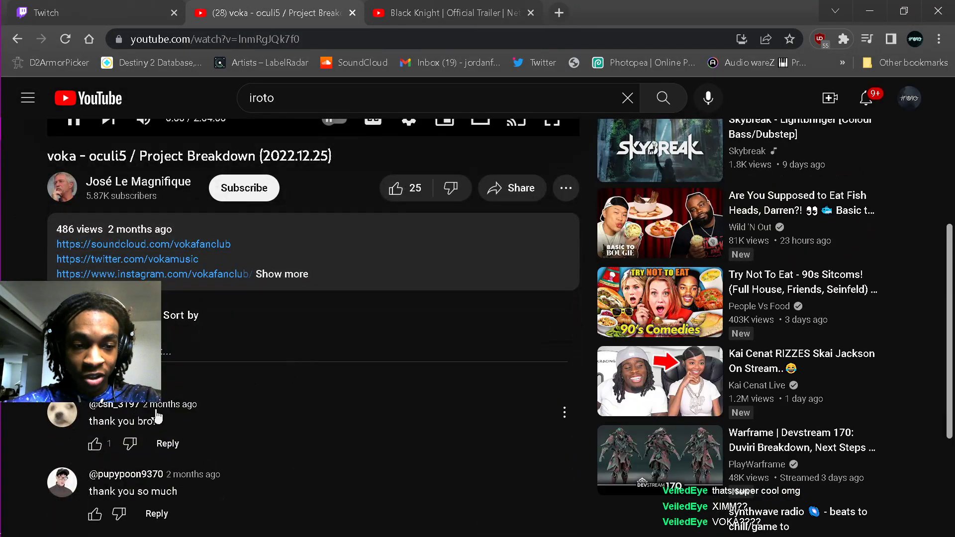
pyautogui.scroll(3, 153, 412)
pyautogui.scroll(-4, 75, 268)
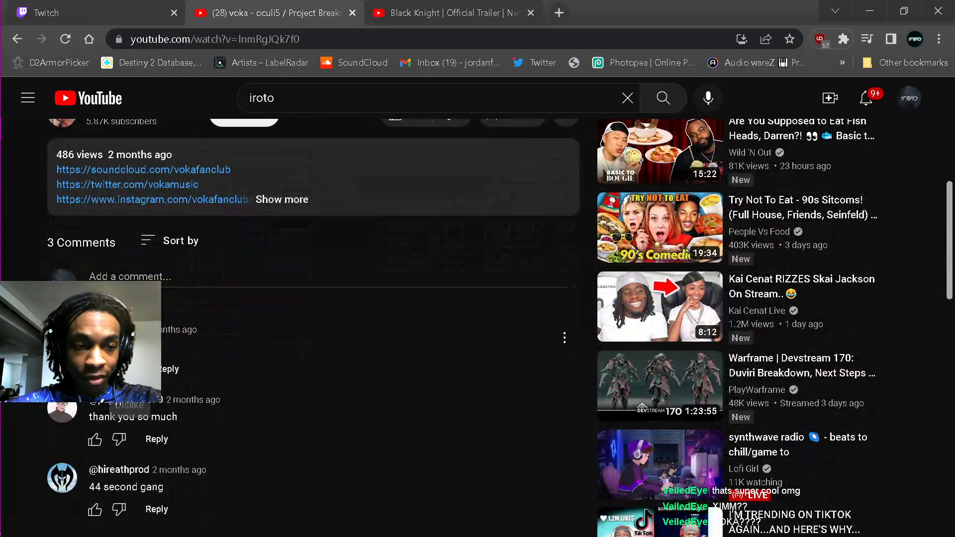
pyautogui.click(113, 331)
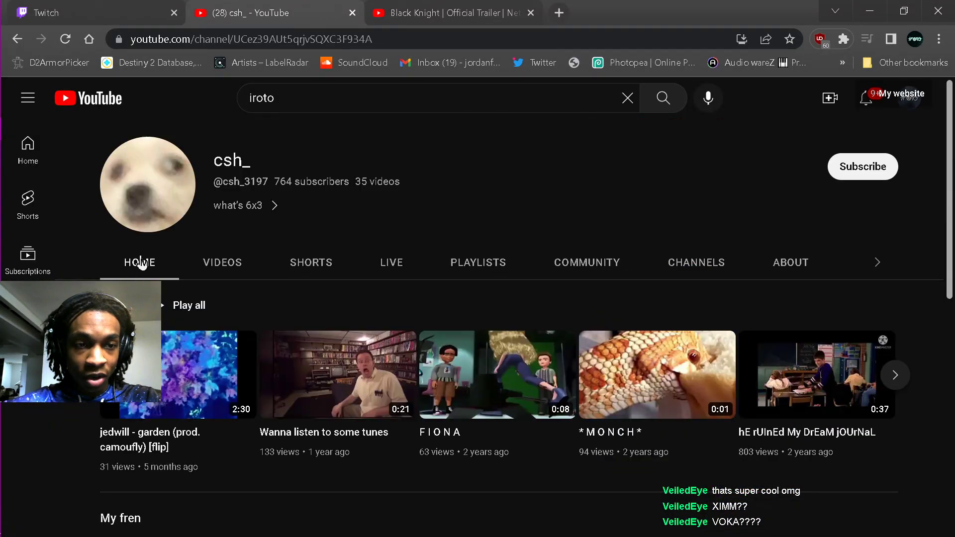
pyautogui.click(219, 265)
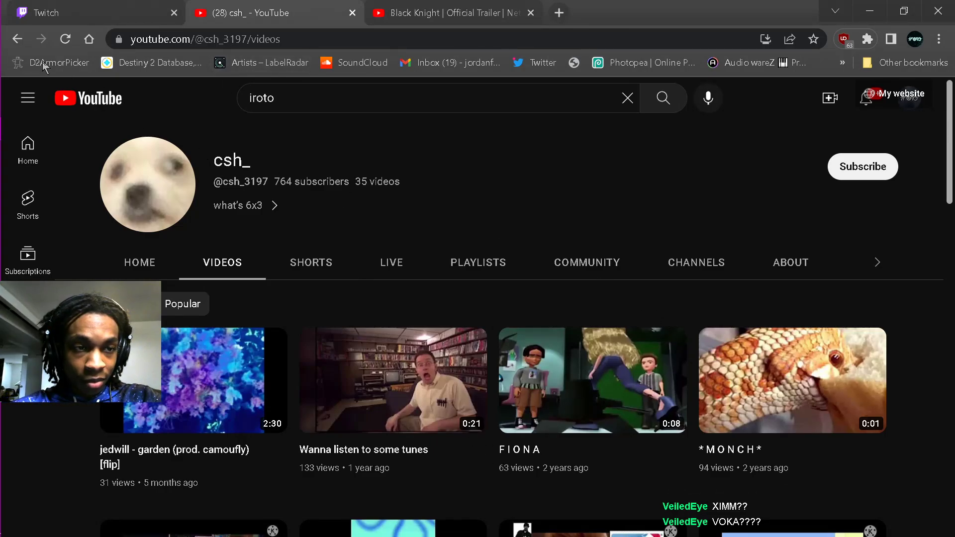
pyautogui.click(16, 39)
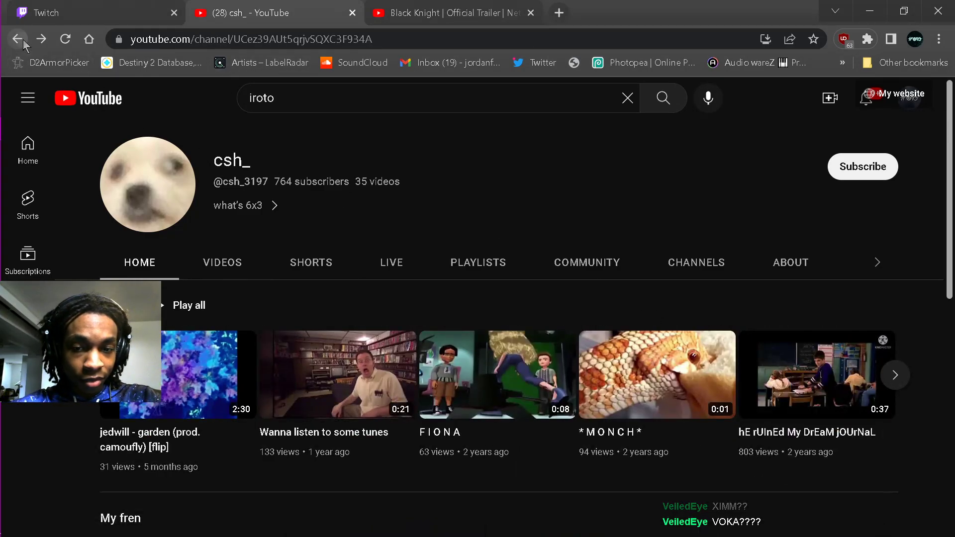
pyautogui.click(16, 39)
# Check the remaining comments on the voka - oculi5 video and copy the video's web address
pyautogui.scroll(-6, 181, 286)
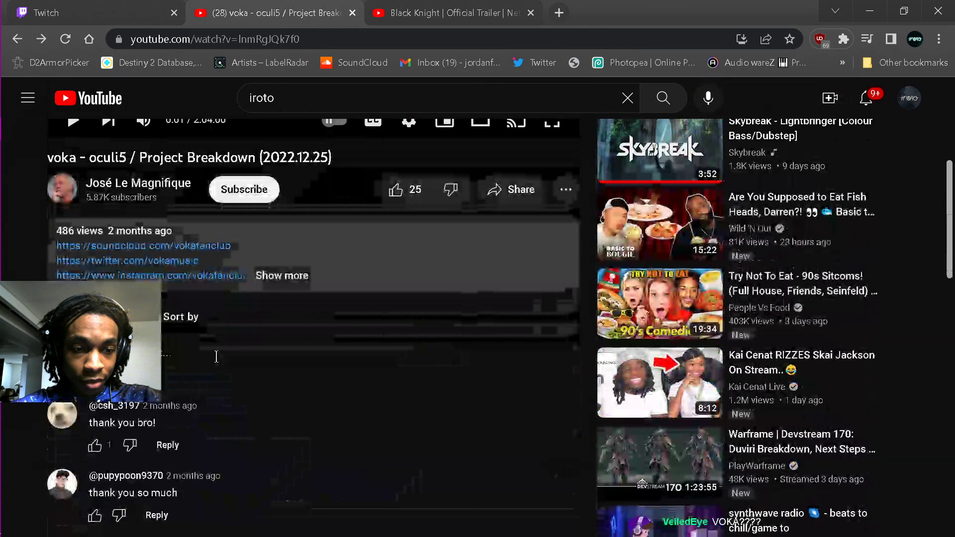
pyautogui.scroll(-3, 181, 286)
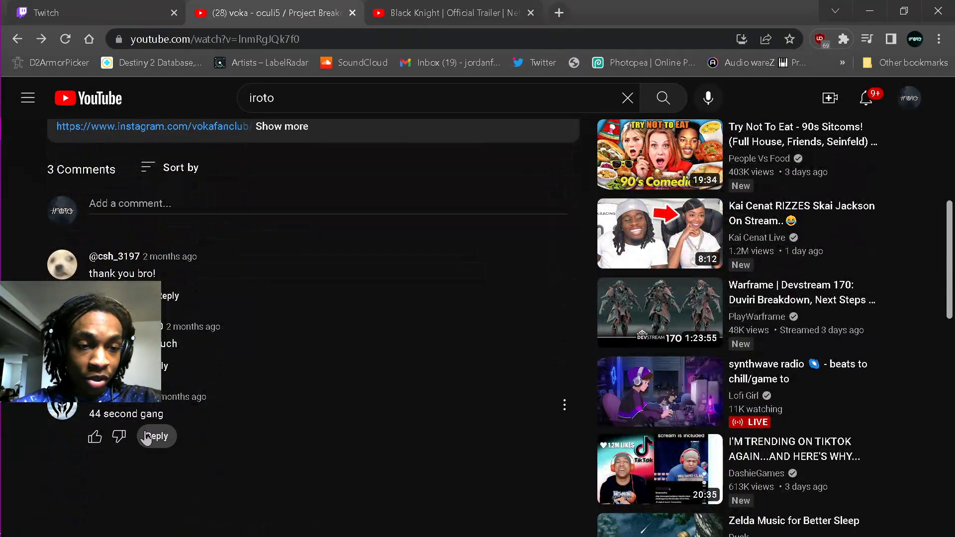
pyautogui.scroll(6, 133, 269)
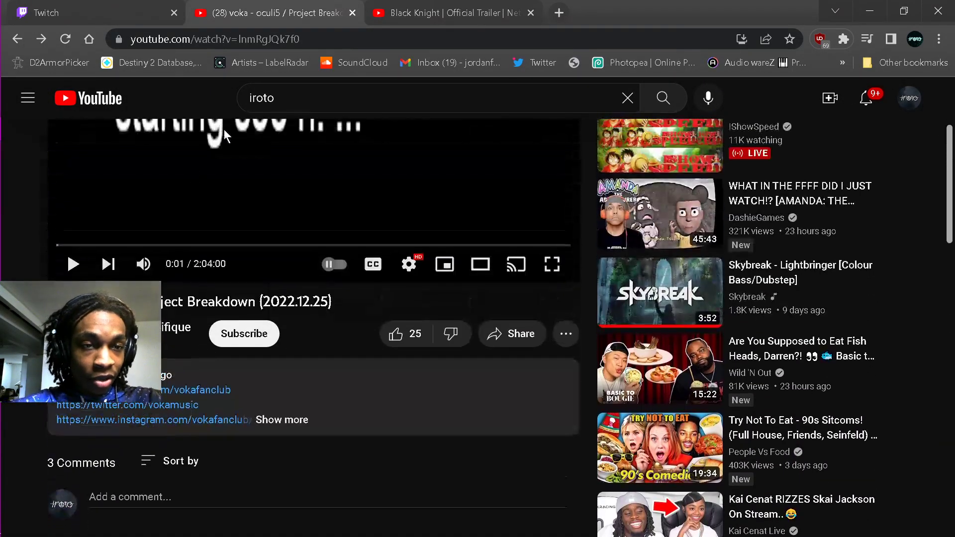
pyautogui.click(351, 40)
pyautogui.rightClick(351, 41)
pyautogui.click(415, 123)
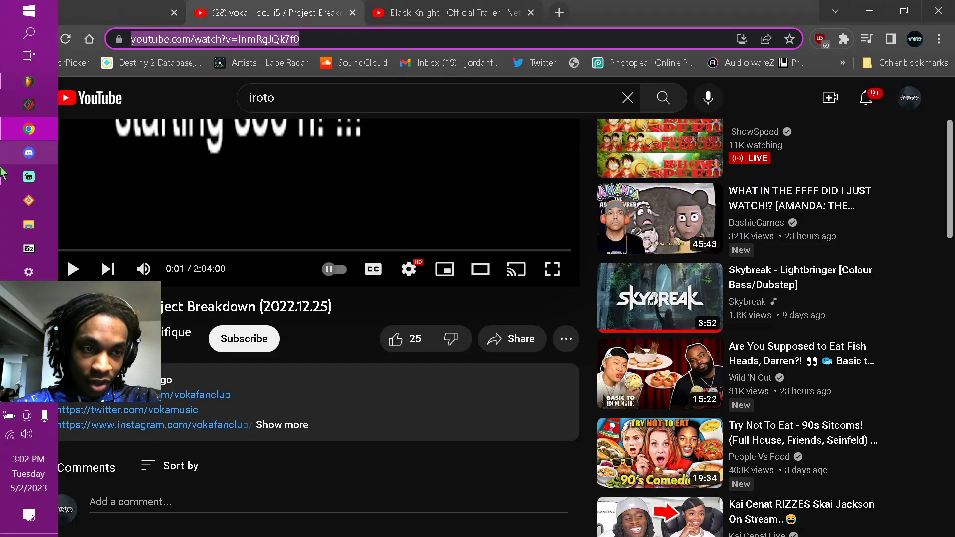
# Switch to Discord, decline the change to the Logi C270 HD WebCam audio device and go to the direct messages
pyautogui.click(29, 152)
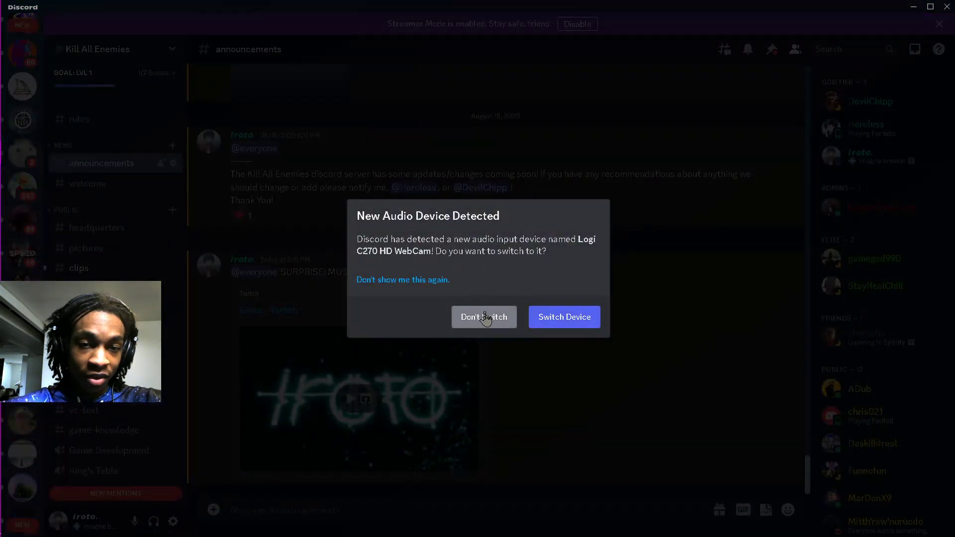
pyautogui.click(485, 317)
pyautogui.scroll(10, 17, 211)
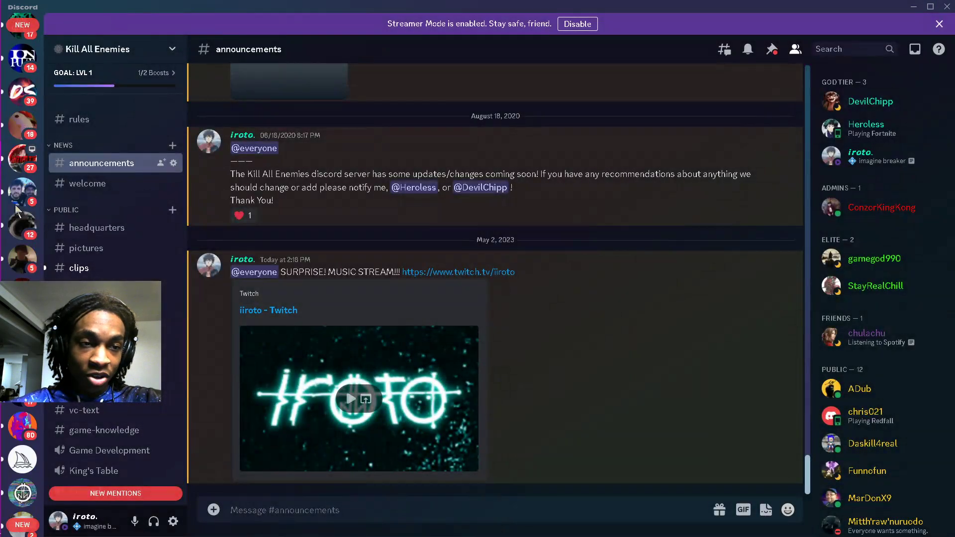
pyautogui.click(24, 38)
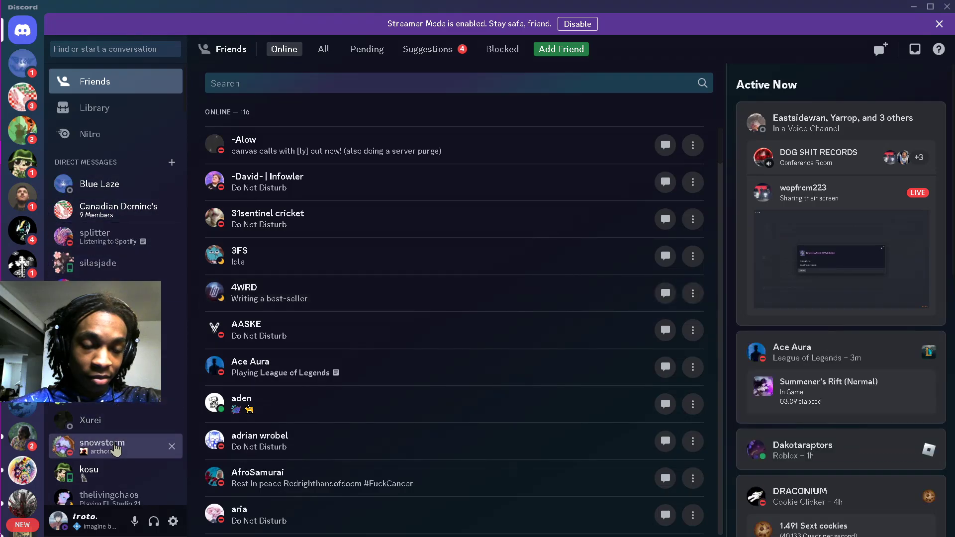
pyautogui.scroll(-5, 114, 413)
pyautogui.scroll(-10, 125, 406)
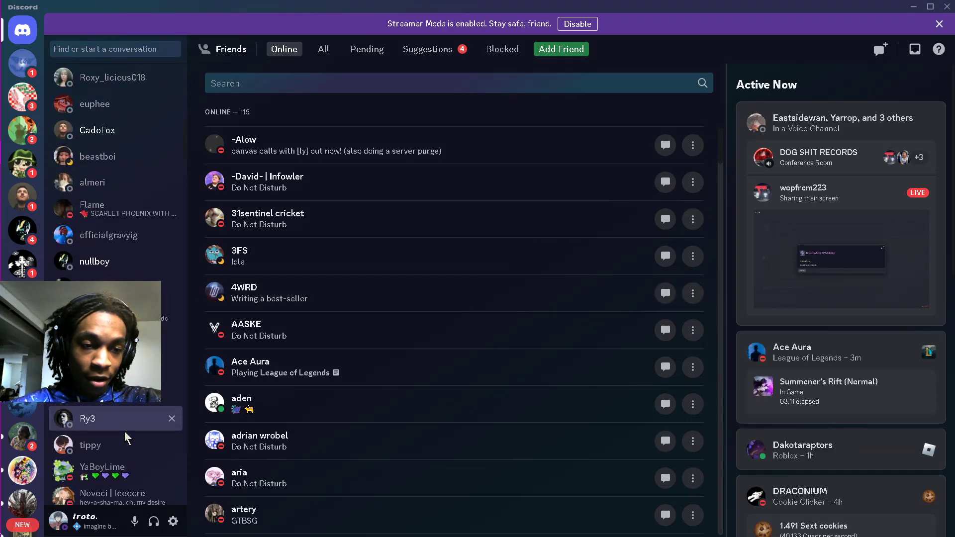
pyautogui.scroll(-5, 125, 406)
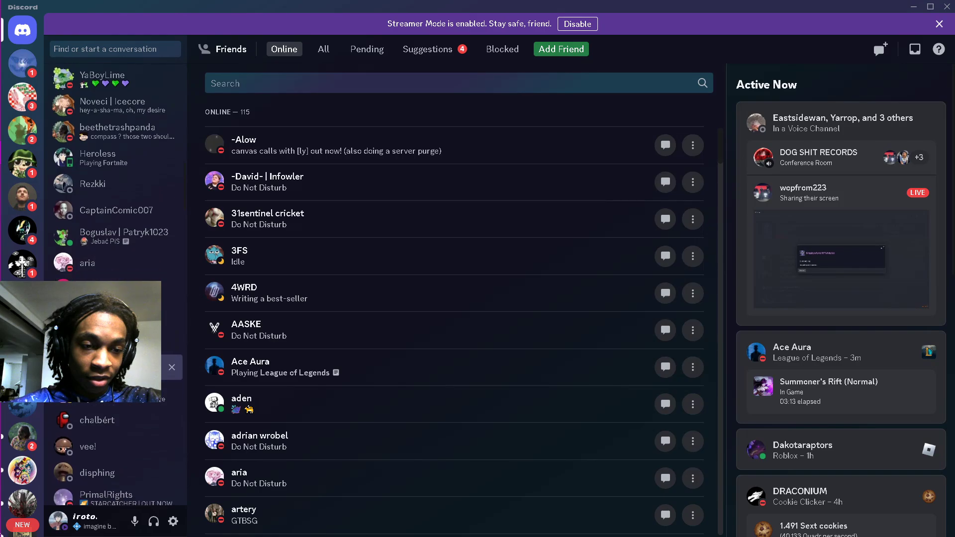
pyautogui.click(166, 317)
pyautogui.hotkey('ctrl', 'v')
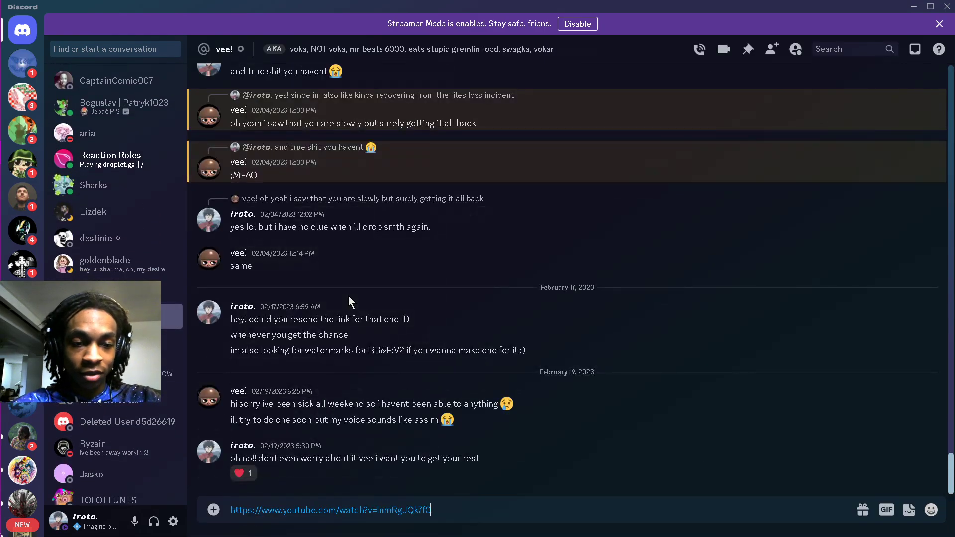
pyautogui.press('Return')
pyautogui.write('e')
pyautogui.press('Return')
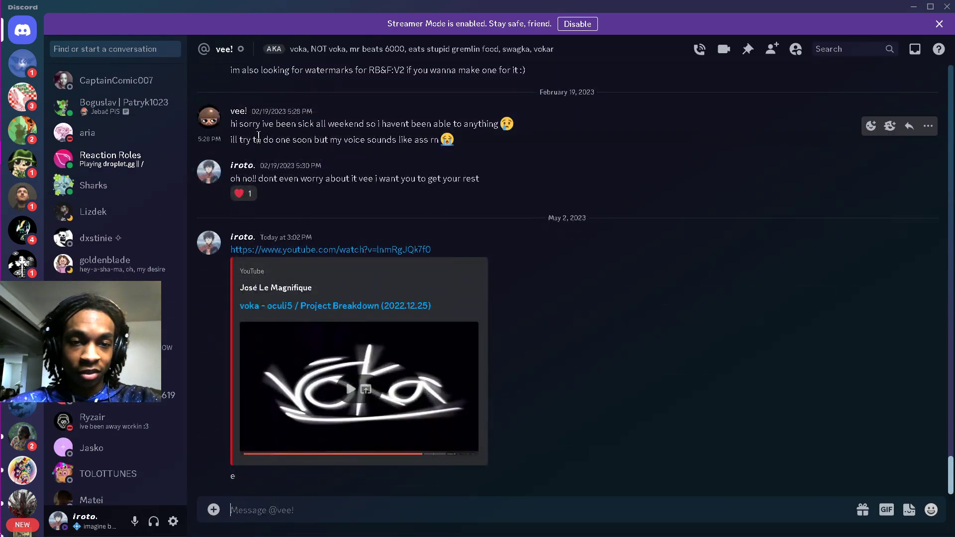
# Close the Discord window and return in the browser from the voka video to the channel's Videos section
pyautogui.click(948, 6)
pyautogui.scroll(3, 485, 231)
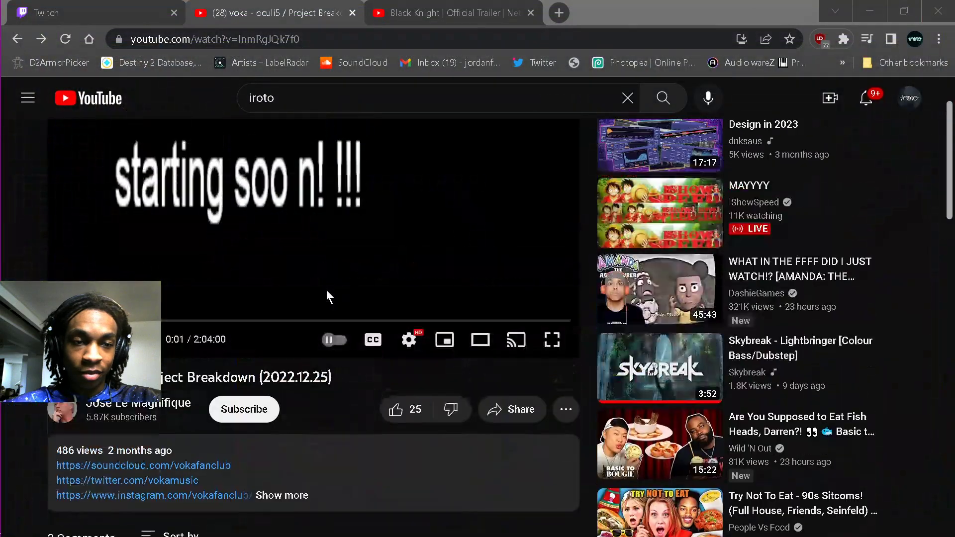
pyautogui.click(16, 40)
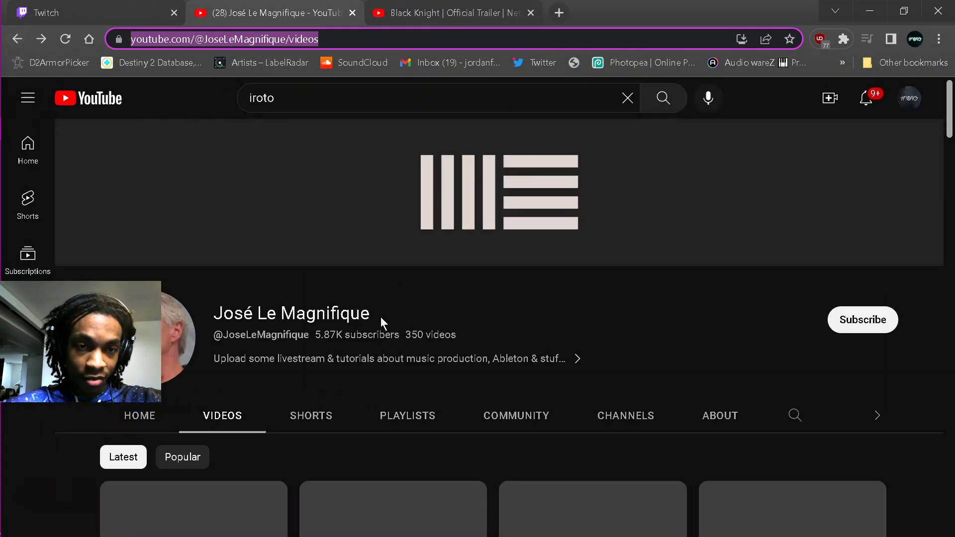
# Look further down the channel's Videos list through the older livestream uploads to those from December 2022
pyautogui.scroll(-3, 215, 210)
pyautogui.scroll(-15, 215, 210)
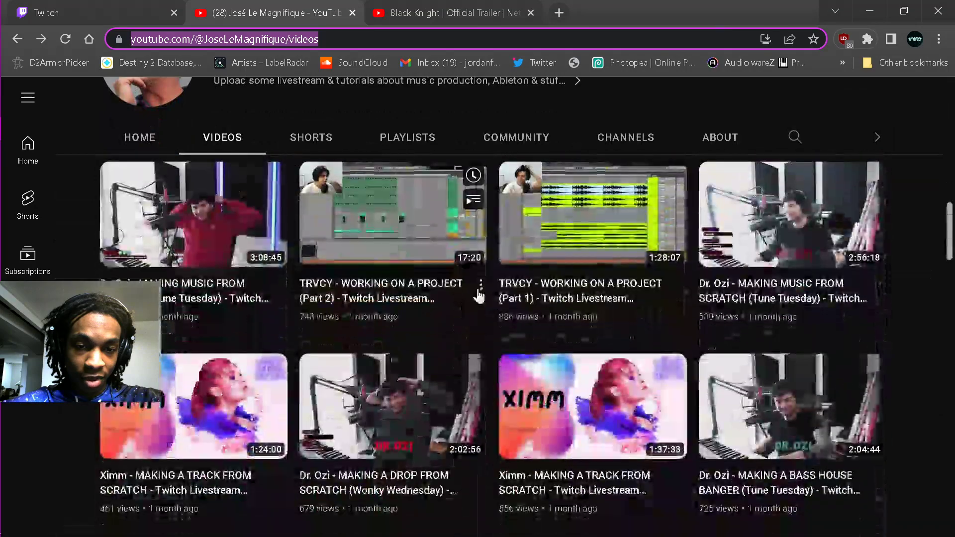
pyautogui.scroll(-4, 600, 292)
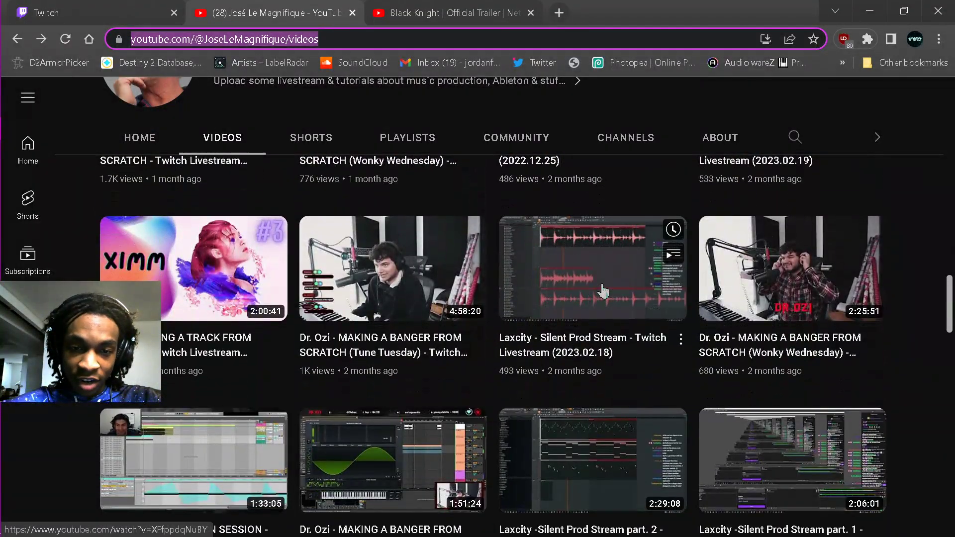
pyautogui.scroll(-4, 601, 292)
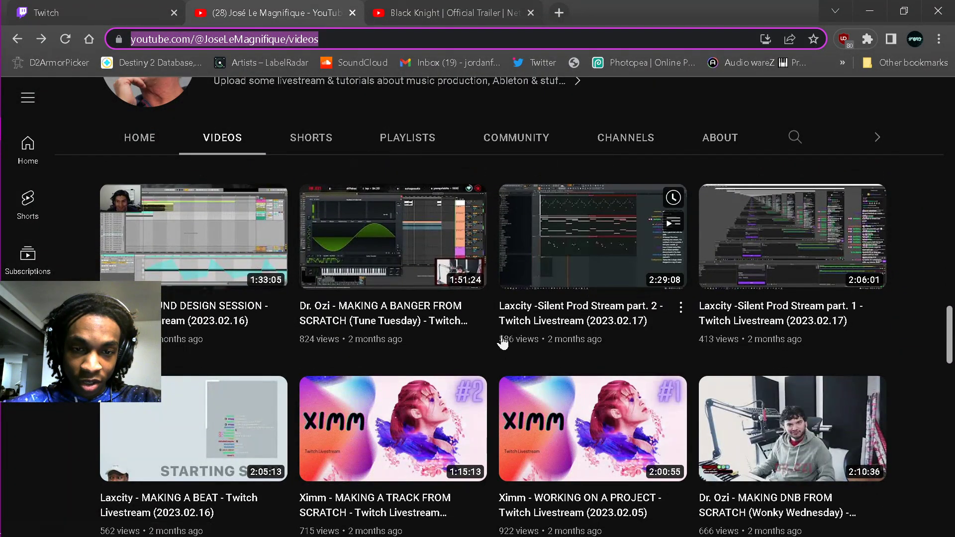
pyautogui.scroll(-1, 915, 358)
pyautogui.scroll(-4, 915, 360)
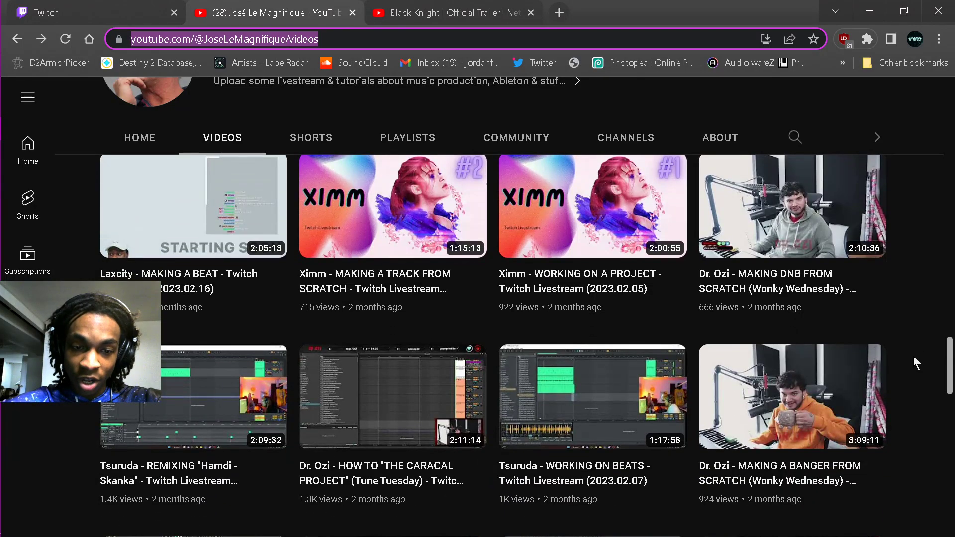
pyautogui.scroll(-3, 915, 360)
pyautogui.scroll(-3, 913, 356)
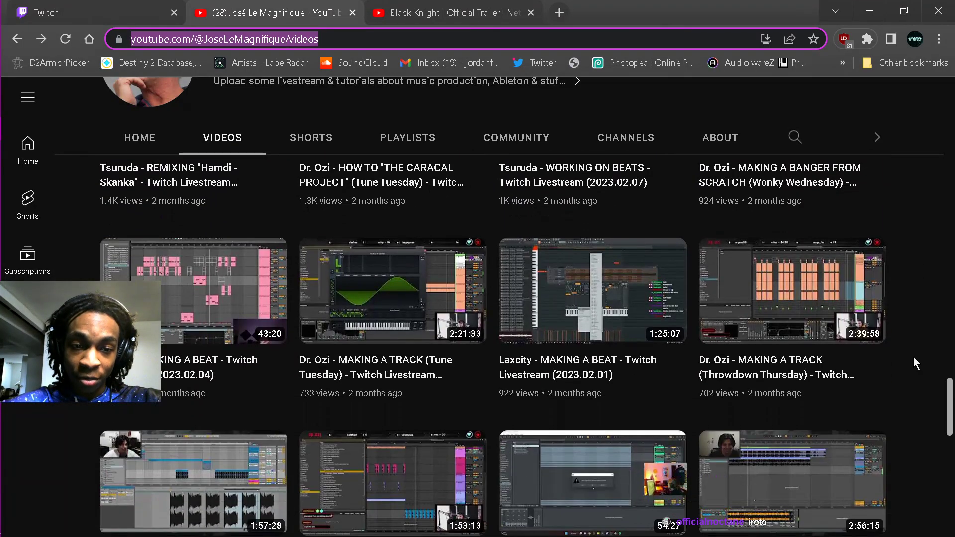
pyautogui.scroll(-4, 913, 361)
pyautogui.scroll(-4, 914, 366)
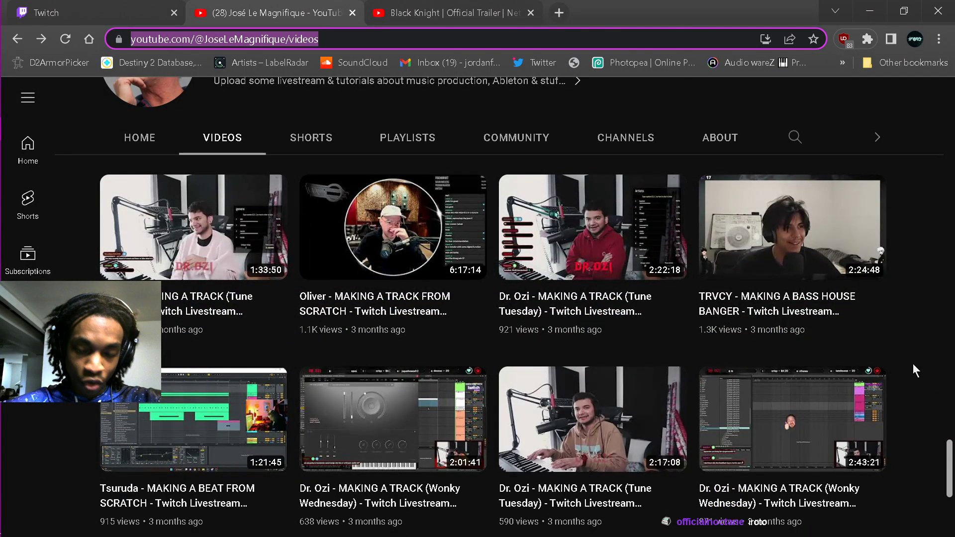
pyautogui.scroll(-5, 912, 363)
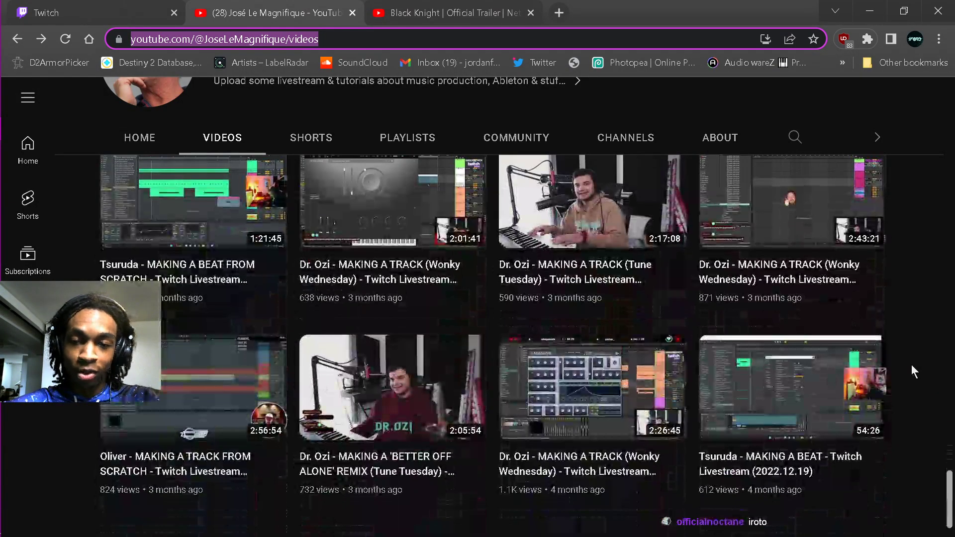
# Find the "MAKING A SONG - Twitch Livestream (2022.12.09)" upload further down the channel's Videos list and open it
pyautogui.scroll(-5, 912, 367)
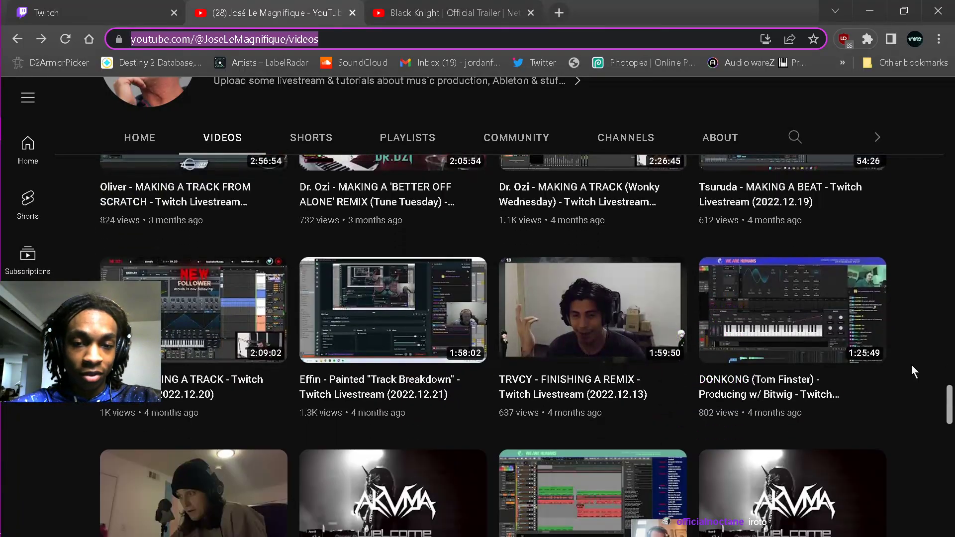
pyautogui.scroll(-3, 912, 367)
pyautogui.scroll(-7, 912, 366)
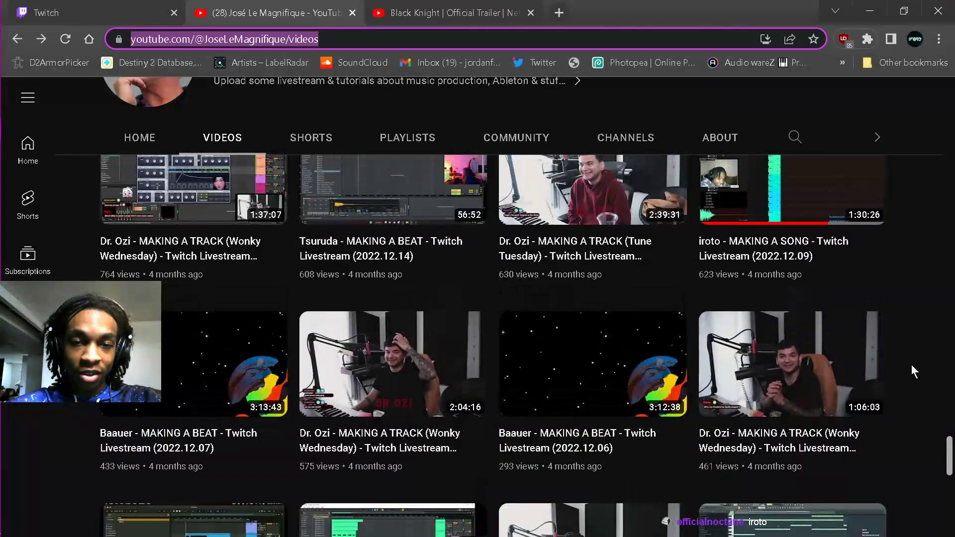
pyautogui.scroll(3, 911, 367)
pyautogui.moveTo(806, 326)
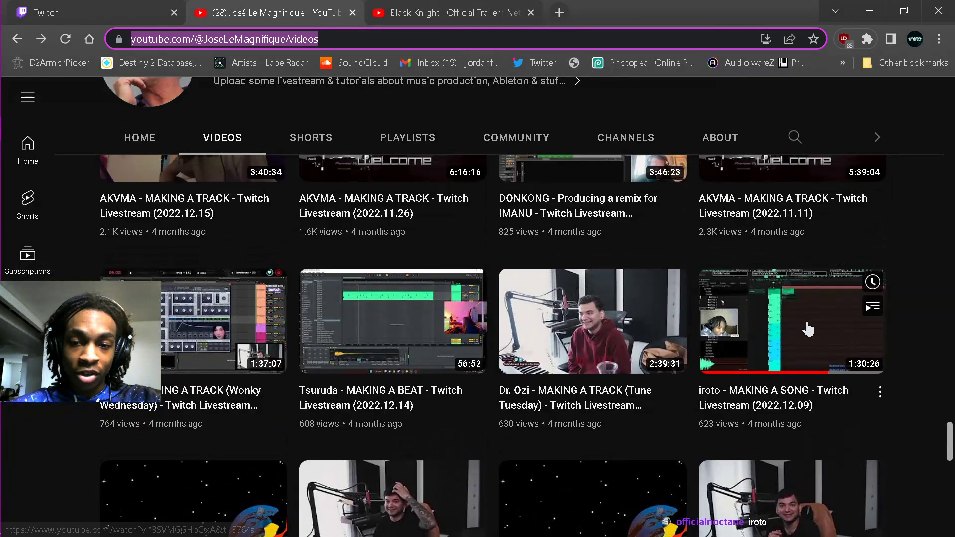
pyautogui.click(755, 314)
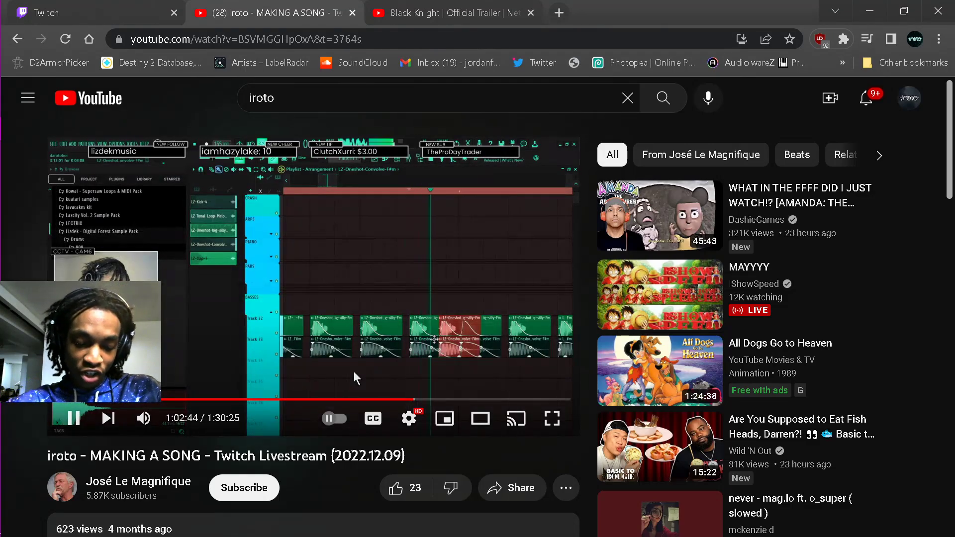
# Seek the livestream video back to about 25:28 and pause it there
pyautogui.click(282, 294)
pyautogui.click(210, 400)
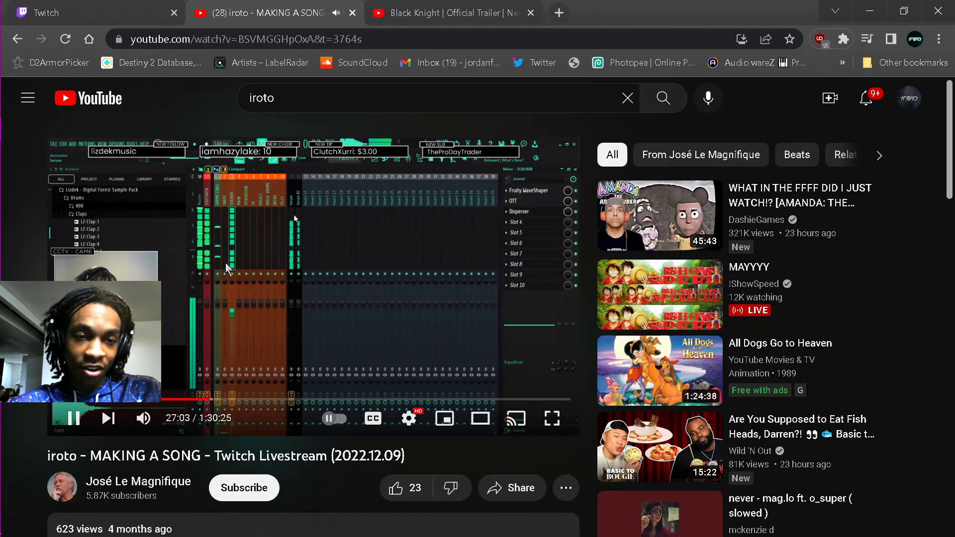
pyautogui.moveTo(207, 399); pyautogui.dragTo(202, 398)
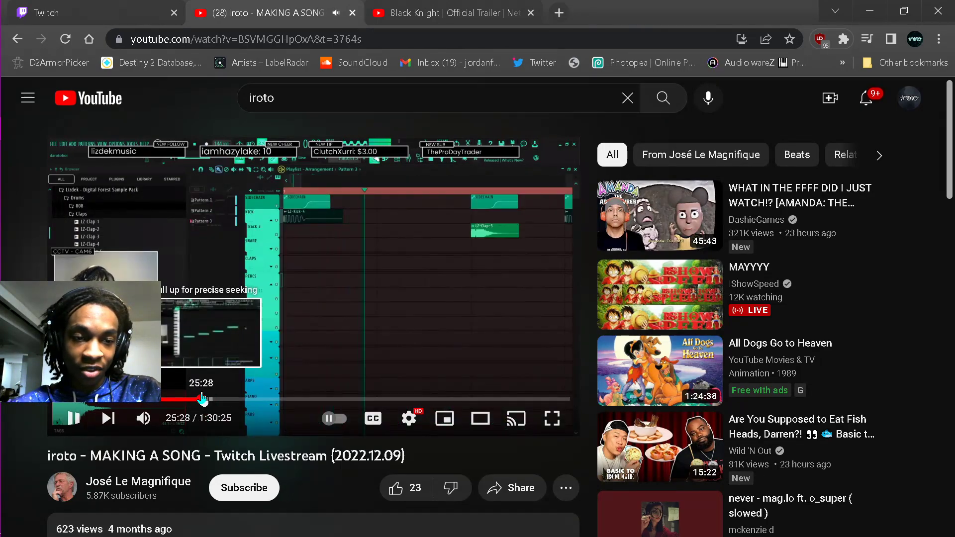
pyautogui.click(167, 353)
# Close the livestream video's tab and return to the Twitch stream manager, pausing the Black Knight trailer
pyautogui.click(353, 12)
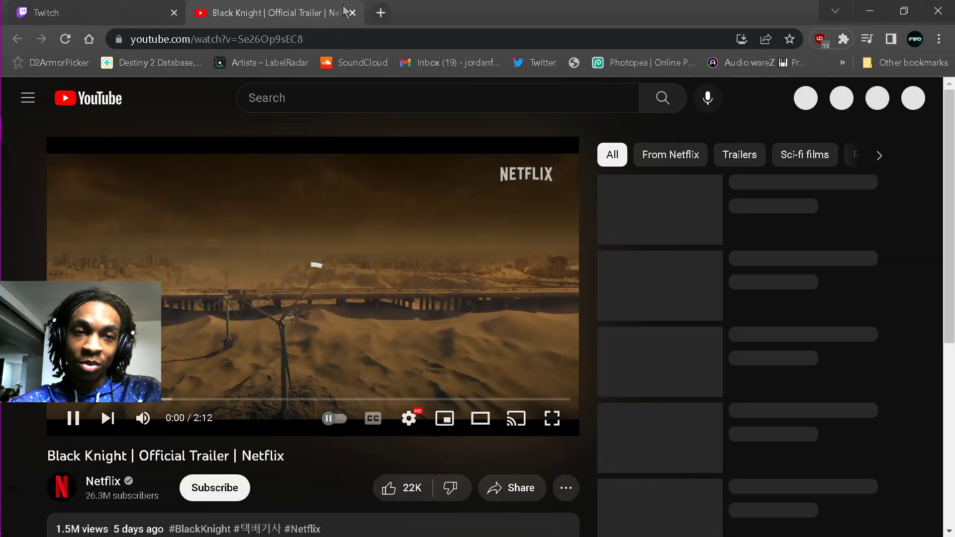
pyautogui.click(264, 270)
pyautogui.click(151, 5)
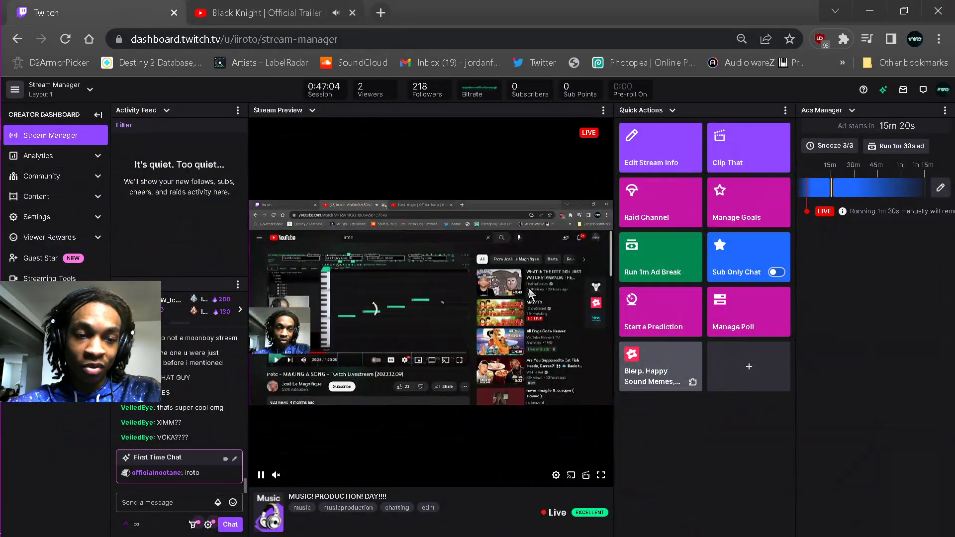
# Switch to Streamlabs Desktop and toggle the visibility of the Display Capture source
pyautogui.hotkey('alt', 'Tab')
pyautogui.hotkey('alt', 'Tab')
pyautogui.hotkey('alt', 'Tab')
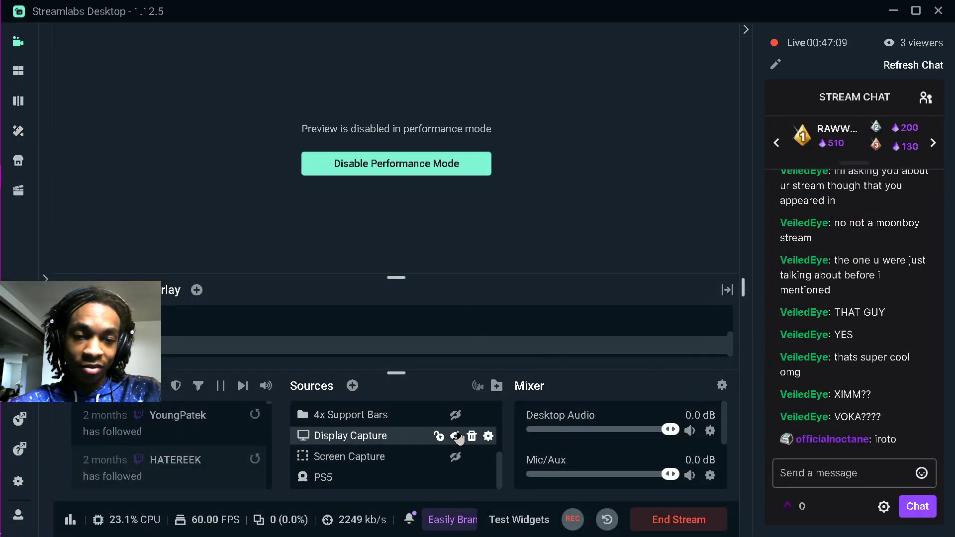
pyautogui.click(456, 436)
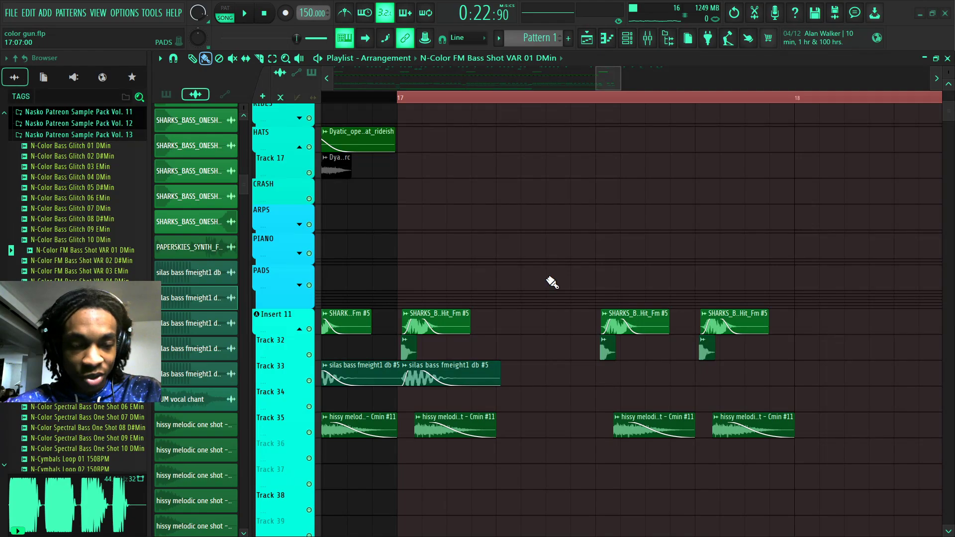
# Play the FL Studio arrangement from bar 15 into bar 17, then stop playback
pyautogui.press('space')
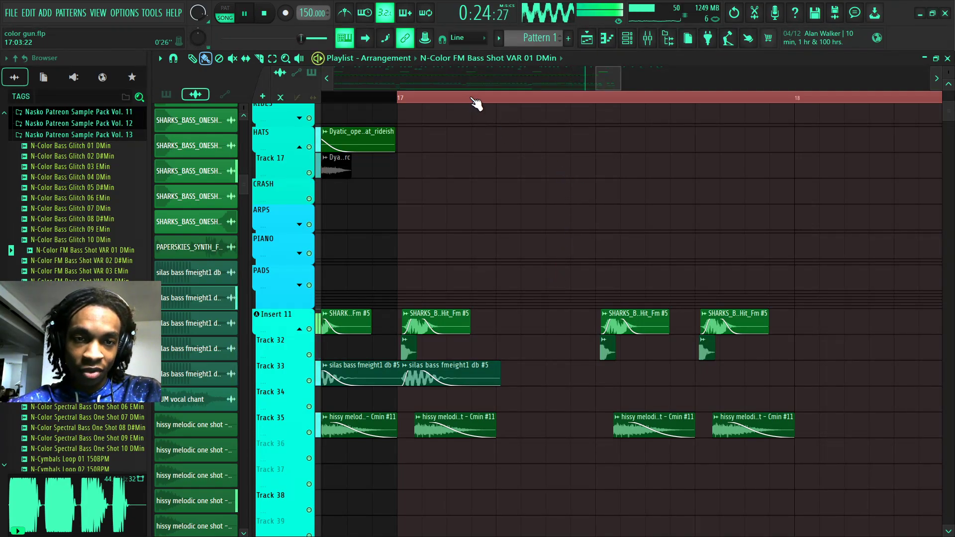
pyautogui.scroll(-4, 475, 102)
pyautogui.scroll(1, 476, 103)
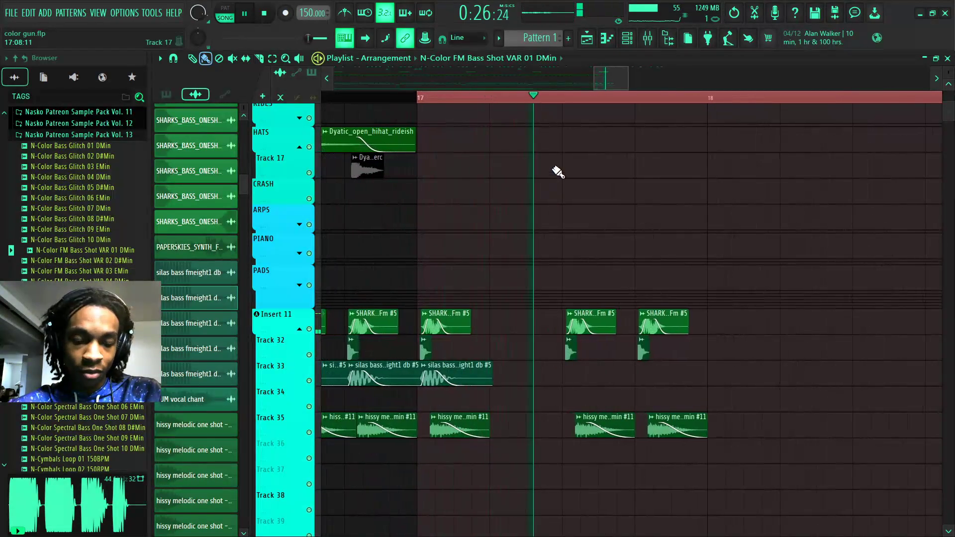
pyautogui.press('space')
pyautogui.scroll(-3, 634, 104)
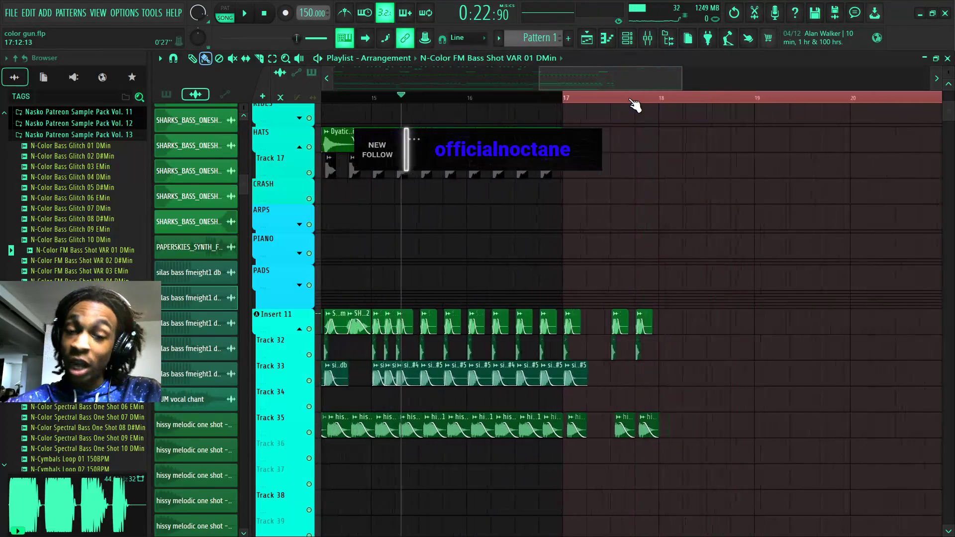
# Play the arrangement from bar 1 into bar 17, checking the drum, bass and automation tracks along the way, and stop playback
pyautogui.moveTo(445, 80); pyautogui.dragTo(437, 82)
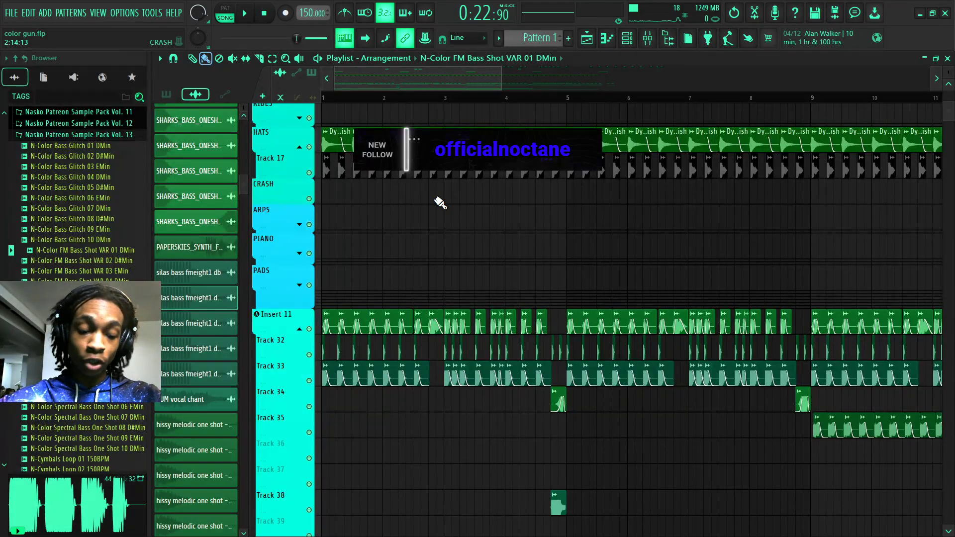
pyautogui.scroll(-2, 511, 107)
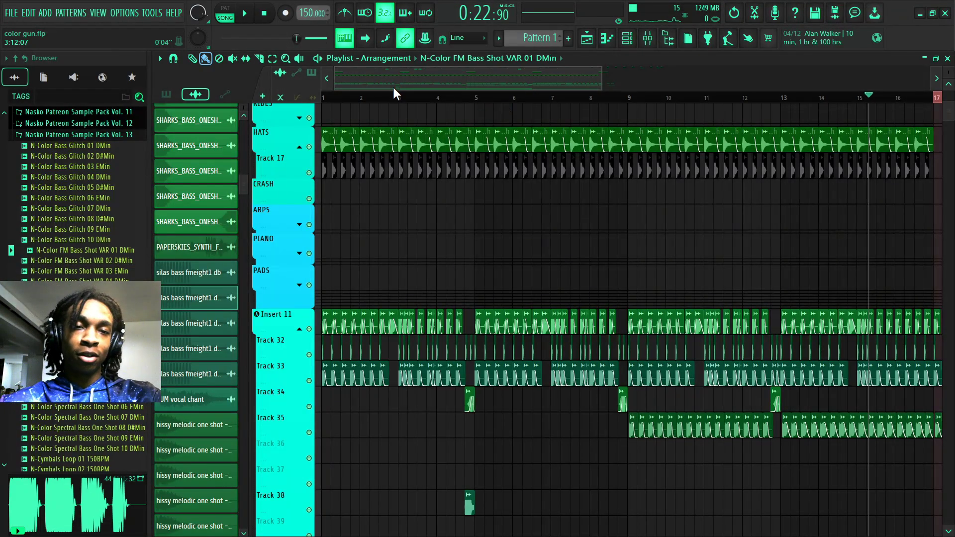
pyautogui.click(342, 98)
pyautogui.scroll(8, 416, 196)
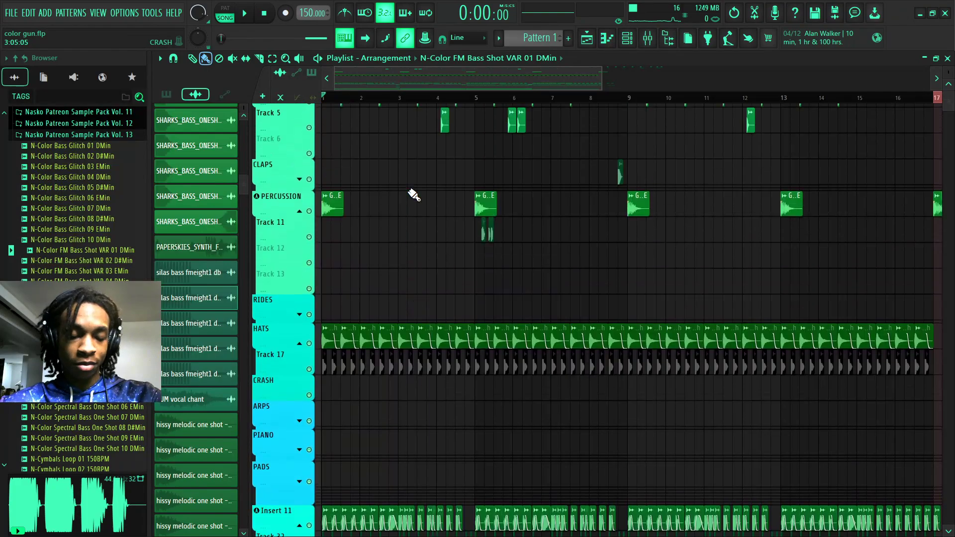
pyautogui.press('space')
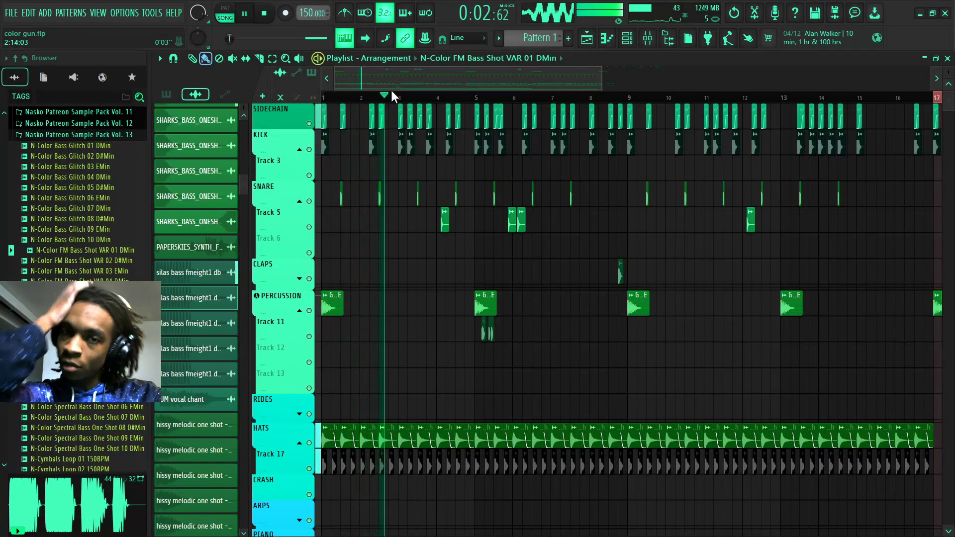
pyautogui.scroll(-10, 478, 238)
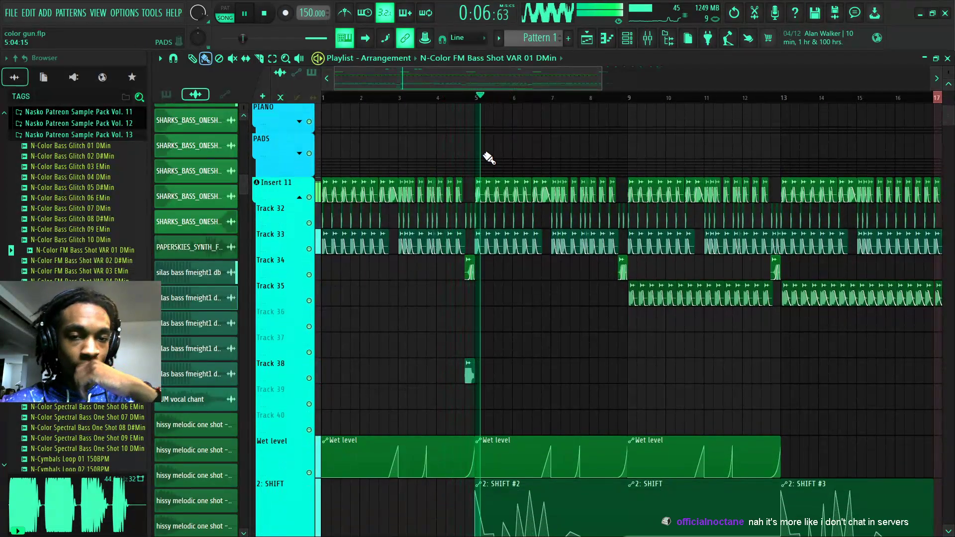
pyautogui.scroll(-5, 498, 159)
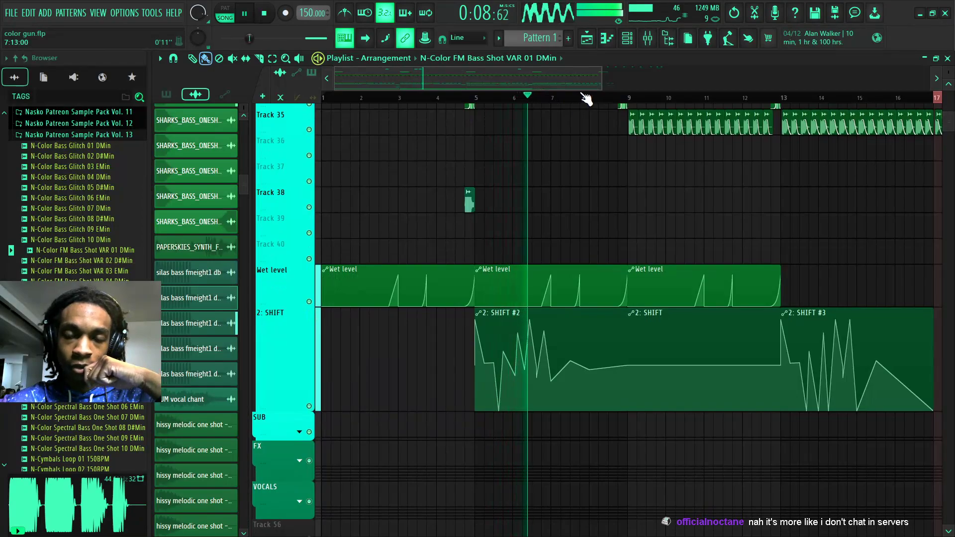
pyautogui.scroll(3, 584, 98)
pyautogui.scroll(1, 579, 95)
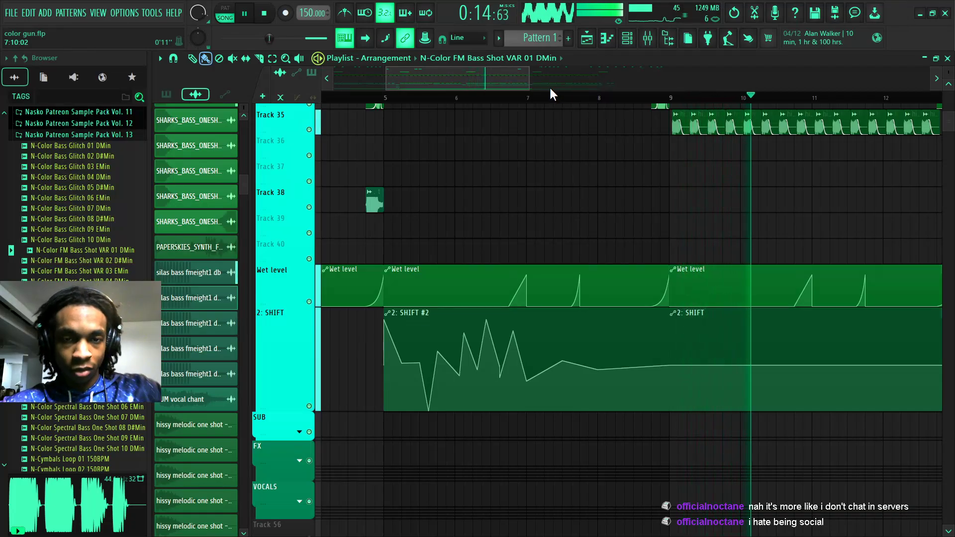
pyautogui.moveTo(490, 78); pyautogui.dragTo(633, 88)
pyautogui.scroll(-3, 644, 100)
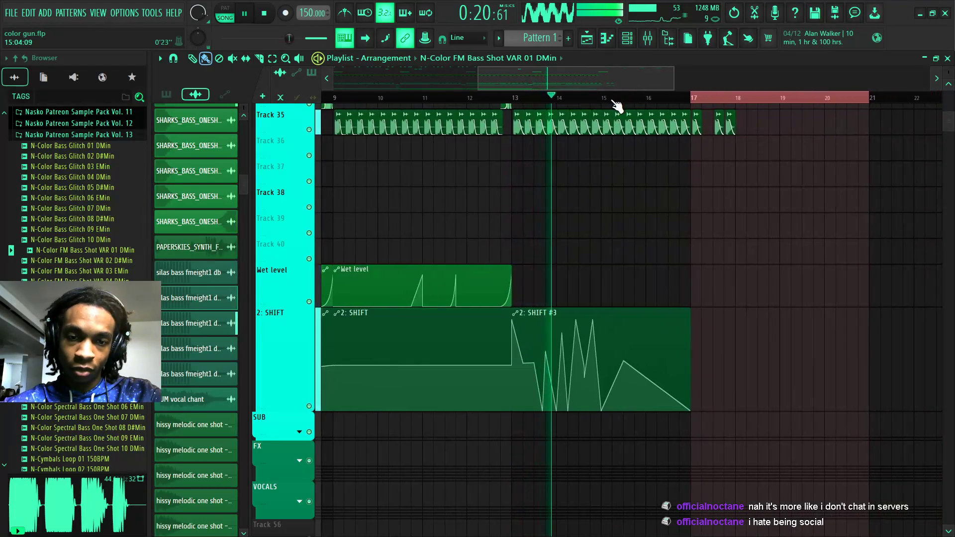
pyautogui.scroll(3, 613, 101)
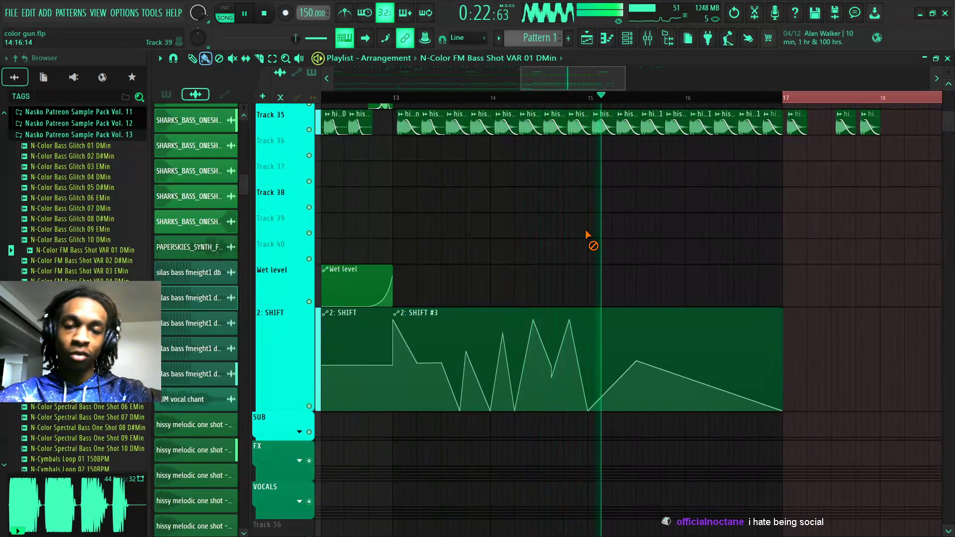
pyautogui.moveTo(559, 80); pyautogui.dragTo(607, 111)
pyautogui.scroll(4, 634, 243)
pyautogui.scroll(3, 634, 242)
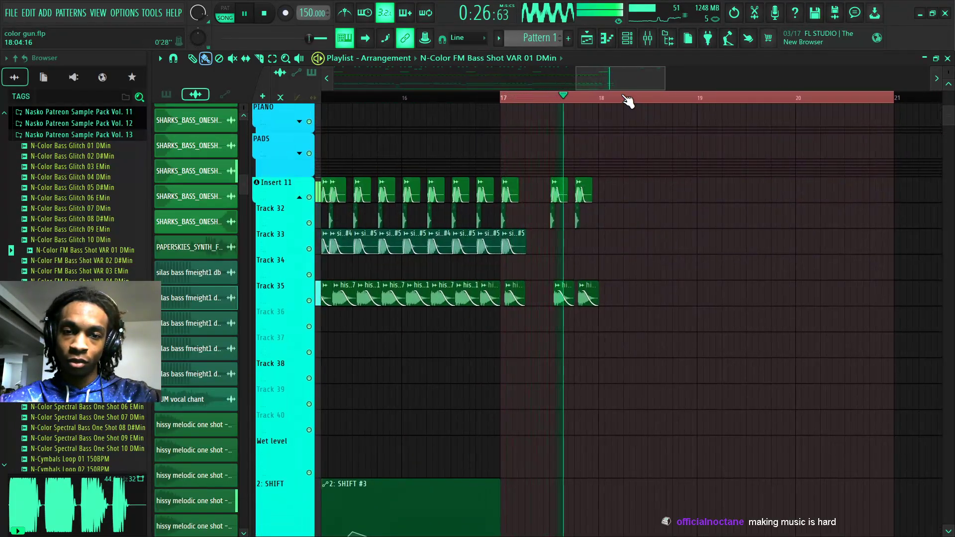
pyautogui.scroll(3, 472, 103)
pyautogui.press('space')
# Play from the middle of bar 17 and delete the last two SHARKS bass hit clips of that bar on the Insert 11 track
pyautogui.click(466, 99)
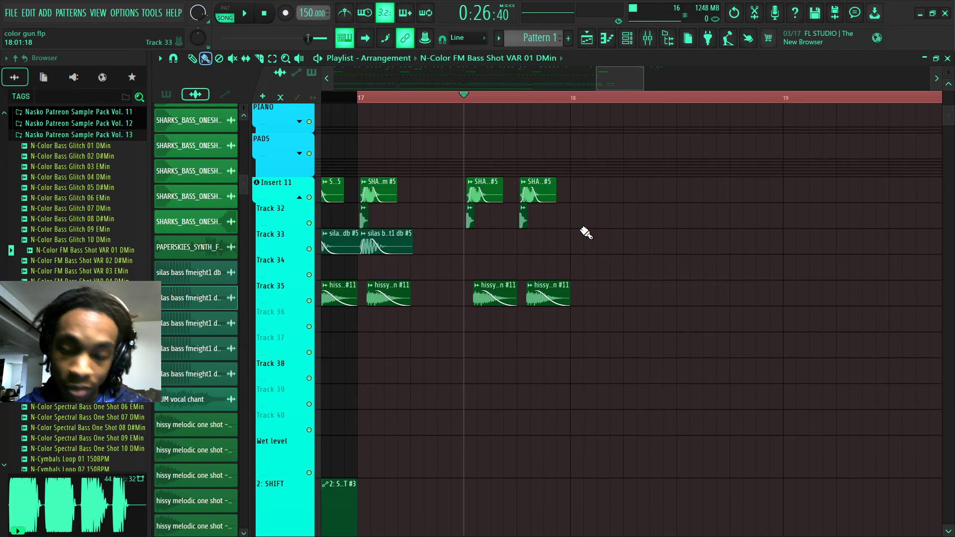
pyautogui.press('space')
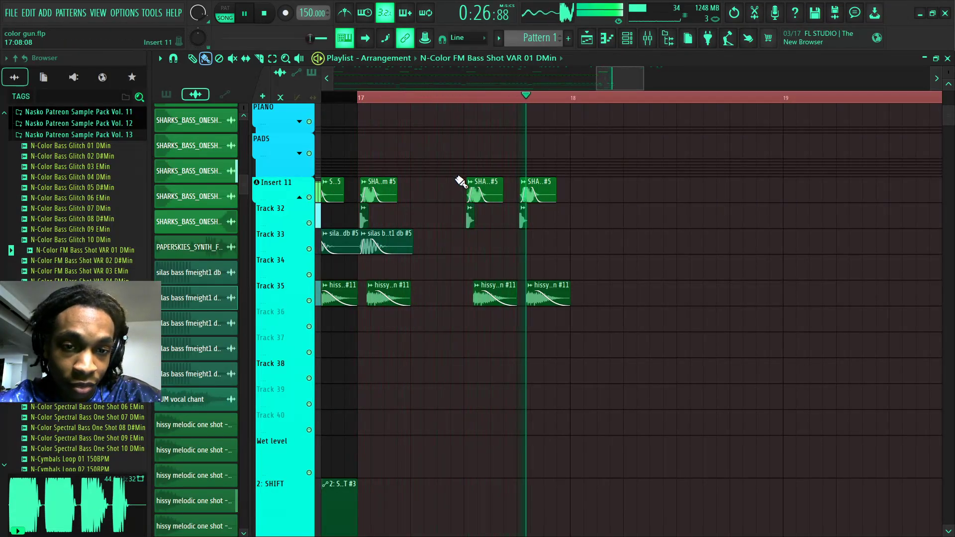
pyautogui.rightClick(485, 192)
pyautogui.rightClick(539, 192)
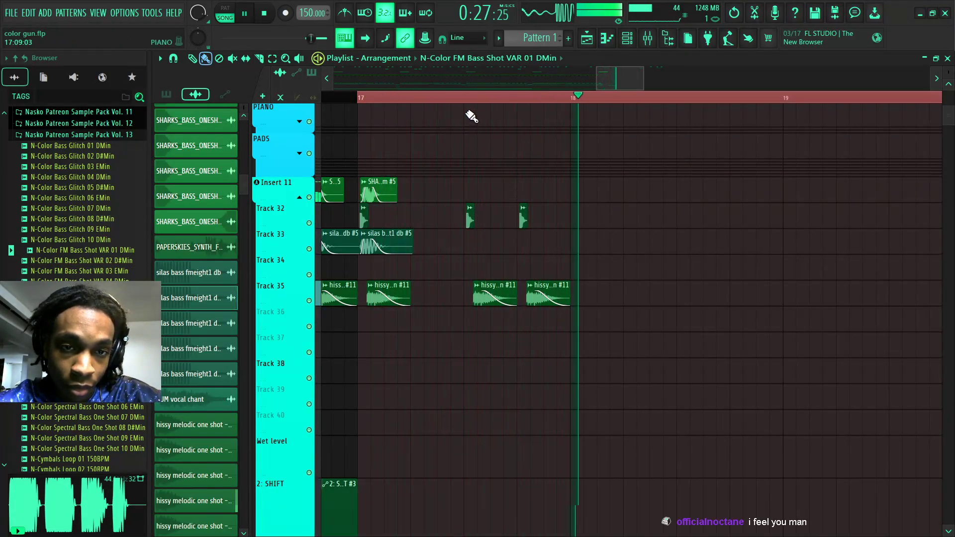
pyautogui.press('space')
# Lengthen the SHARKS_TRANSIENT_Layer_Gun #3 clip on beat 3 of bar 17 on Track 32 to 0:01:21 and play it
pyautogui.scroll(3, 551, 107)
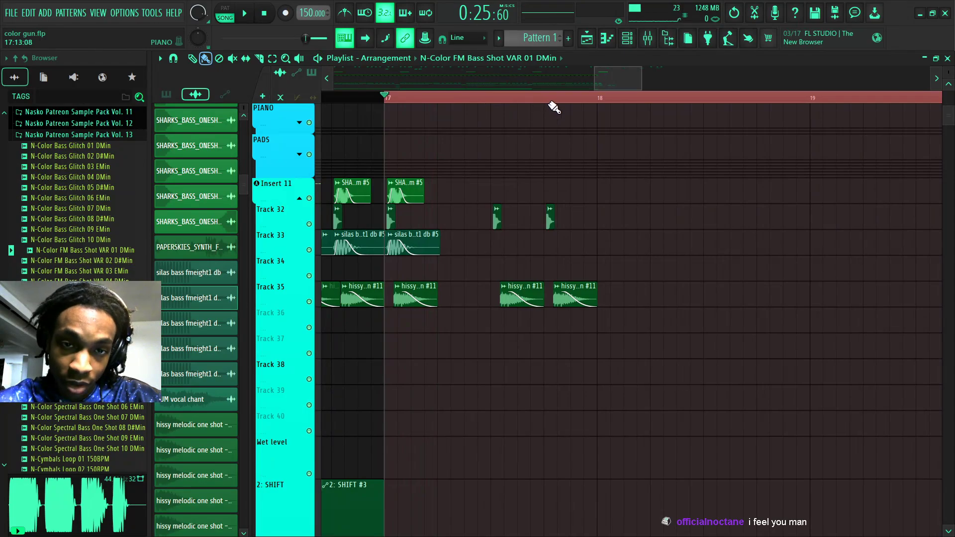
pyautogui.scroll(5, 552, 108)
pyautogui.scroll(2, 552, 109)
pyautogui.scroll(-5, 478, 269)
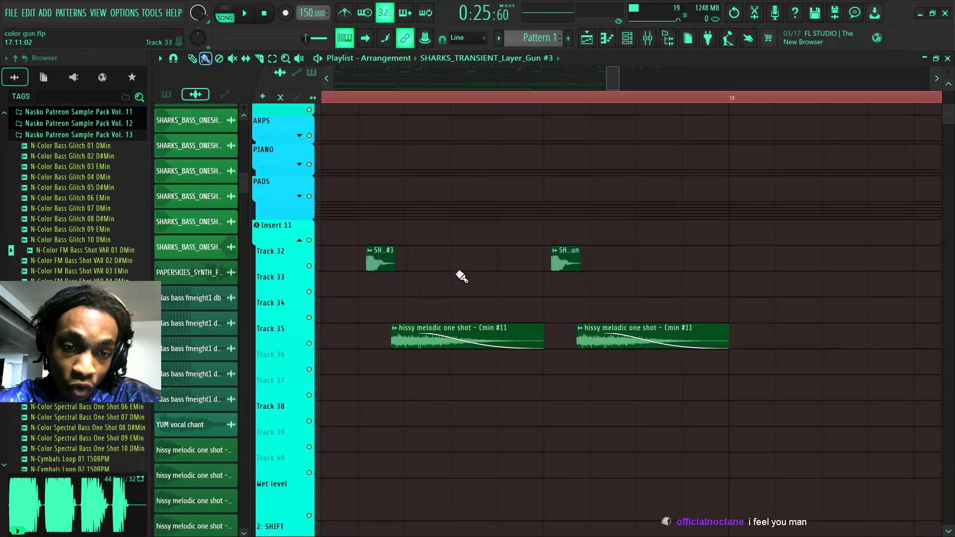
pyautogui.moveTo(396, 251); pyautogui.dragTo(451, 250)
pyautogui.press('space')
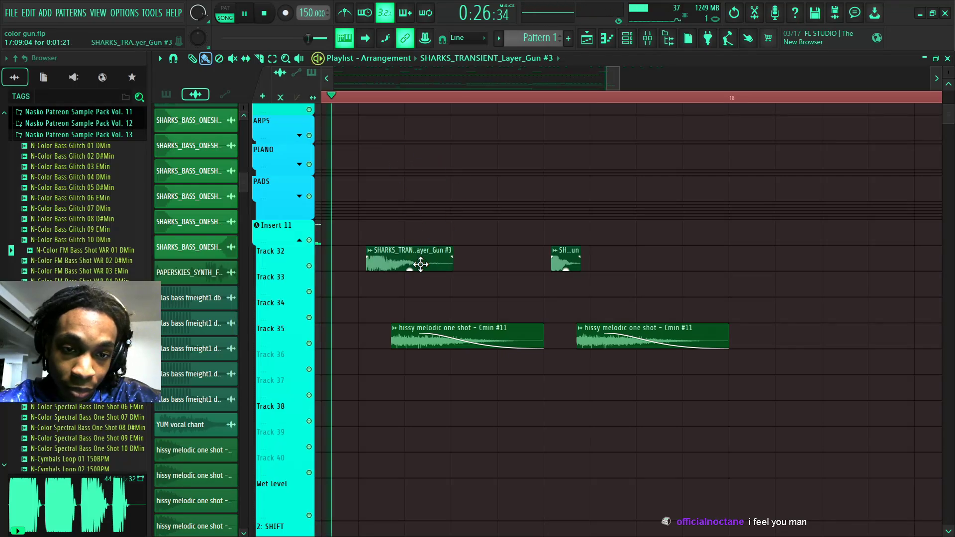
# Open the SHARKS_TRANSIENT_Layer_Gun #3 sample's settings and audition its waveform
pyautogui.doubleClick(420, 263)
pyautogui.press('space')
pyautogui.click(488, 341)
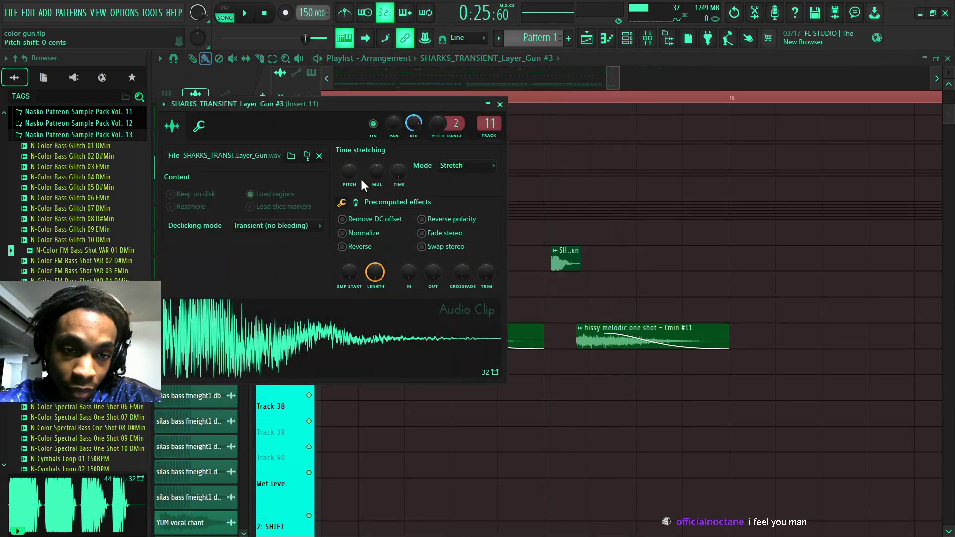
pyautogui.click(352, 351)
pyautogui.click(352, 351)
# Replace the gun transient on beat 4 of bar 17 on Track 32 with a copy of the lengthened SHARKS_TRANSIENT_Layer_Gun #3 clip
pyautogui.rightClick(572, 262)
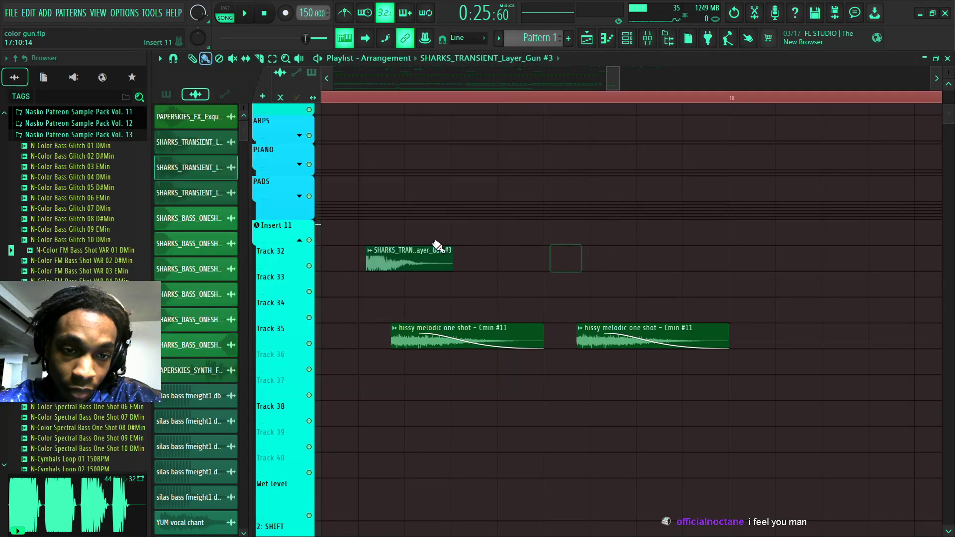
pyautogui.moveTo(409, 256); pyautogui.dragTo(582, 249)
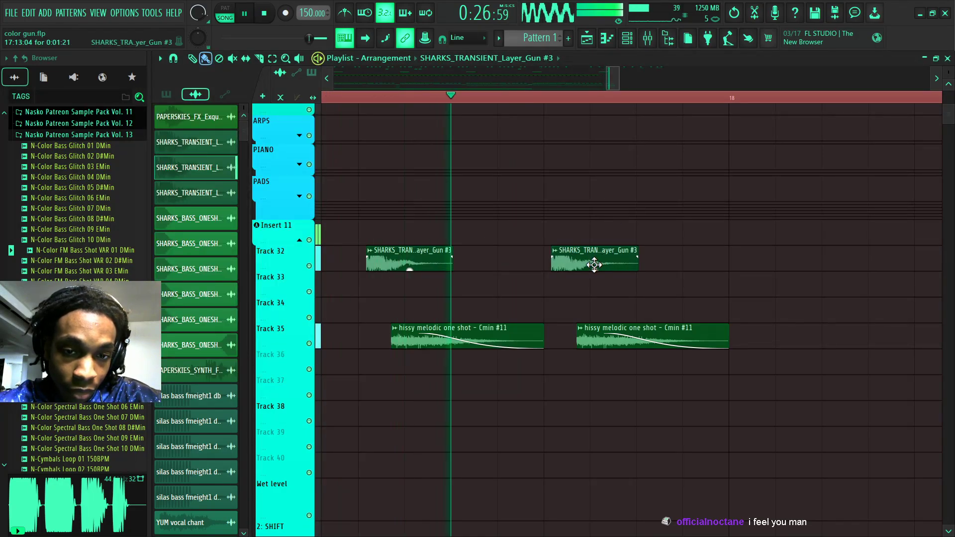
pyautogui.press('space')
# Play bar 17 several times to check the gun transients against the hissy melodic one shots
pyautogui.moveTo(412, 330); pyautogui.dragTo(607, 337)
pyautogui.press('space')
pyautogui.press('space')
pyautogui.moveTo(482, 344); pyautogui.dragTo(486, 292)
pyautogui.press('space')
pyautogui.moveTo(367, 221); pyautogui.dragTo(647, 326)
pyautogui.scroll(-4, 580, 100)
pyautogui.keyDown('ctrl'); pyautogui.click(622, 182); pyautogui.keyUp('ctrl')
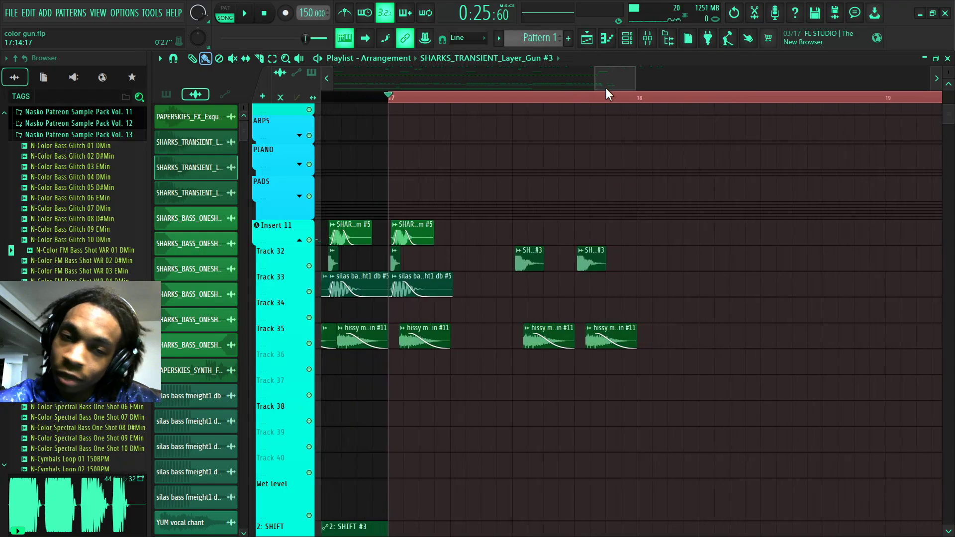
# Select the clips inside the time selection from bar 17 to bar 21, including the bass clips on Insert 11 and Tracks 32, 33 and 35
pyautogui.scroll(-6, 615, 112)
pyautogui.scroll(10, 620, 134)
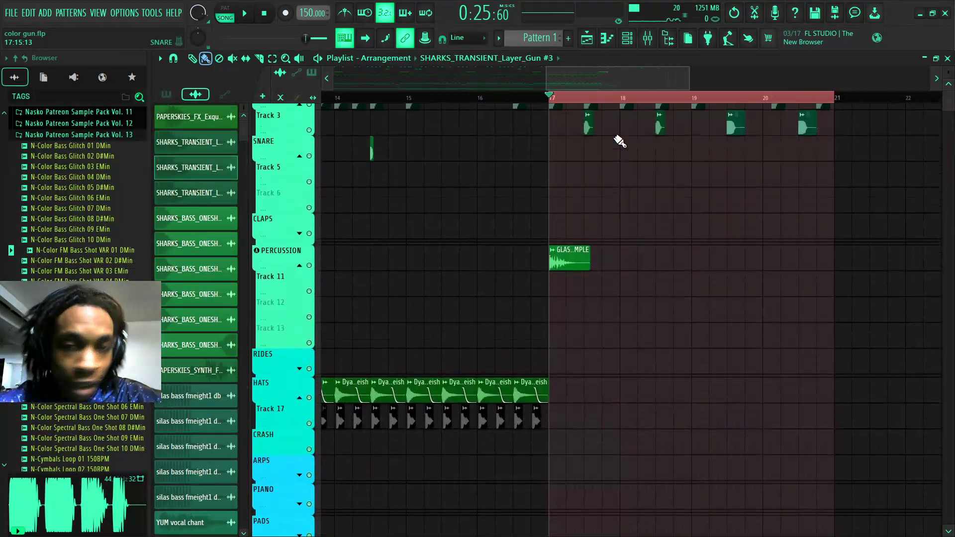
pyautogui.scroll(7, 610, 132)
pyautogui.moveTo(837, 98); pyautogui.dragTo(837, 100)
pyautogui.scroll(-8, 775, 276)
pyautogui.scroll(-8, 775, 276)
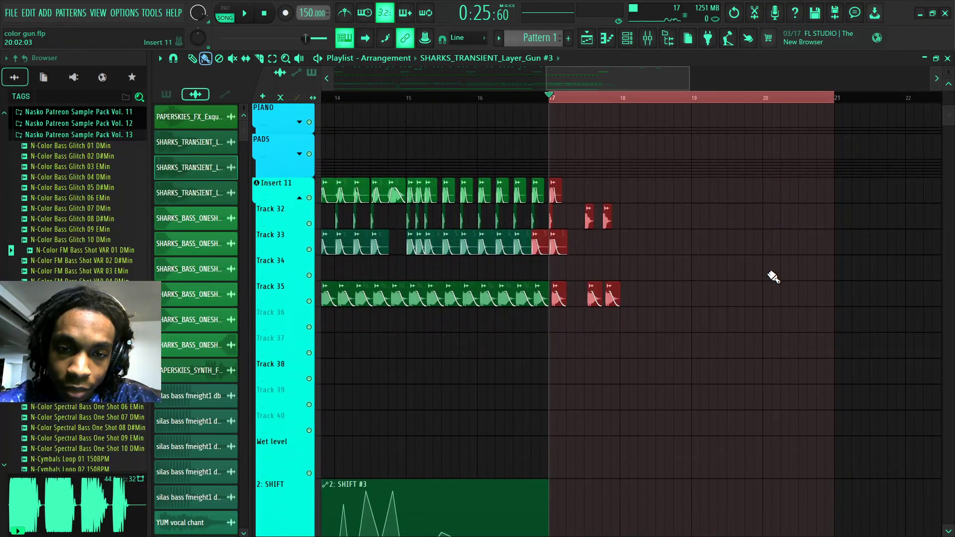
# Clear the clip selection and trim the silas bass fmeight1 db clip overlapping bar 17 on Track 33 so it ends exactly at bar 17
pyautogui.keyDown('ctrl'); pyautogui.click(624, 192); pyautogui.keyUp('ctrl')
pyautogui.scroll(5, 554, 101)
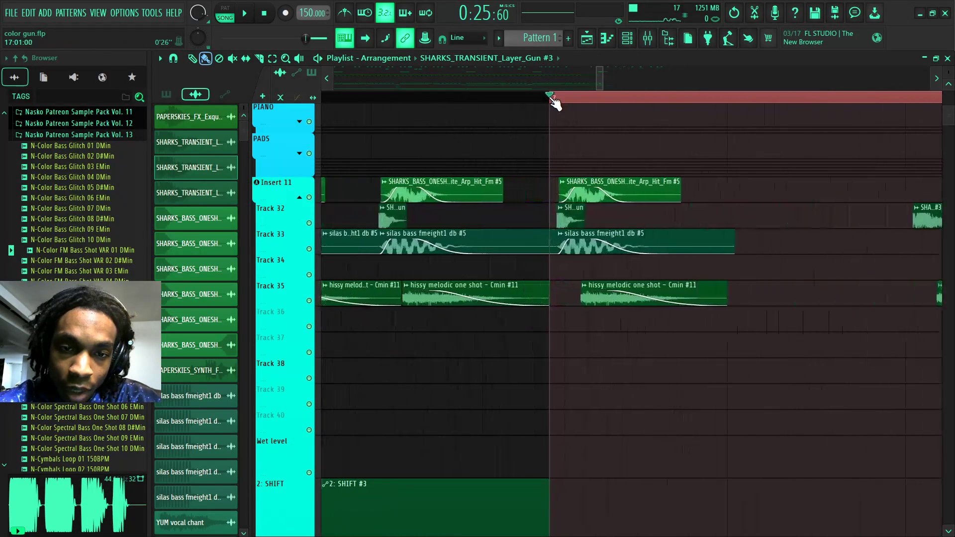
pyautogui.moveTo(550, 235)
pyautogui.mouseDown()
pyautogui.moveTo(565, 236)
pyautogui.moveTo(547, 234)
pyautogui.mouseUp()
# Review the clips inside the time selection from bar 17 to bar 21 across all tracks, from the automation up to the sidechain and kick
pyautogui.scroll(-5, 544, 103)
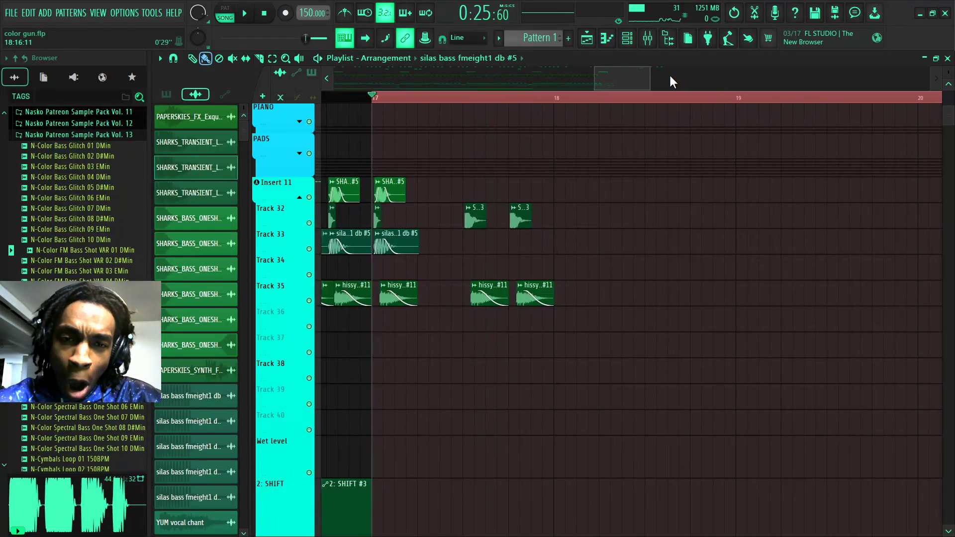
pyautogui.scroll(-4, 727, 112)
pyautogui.scroll(-7, 774, 101)
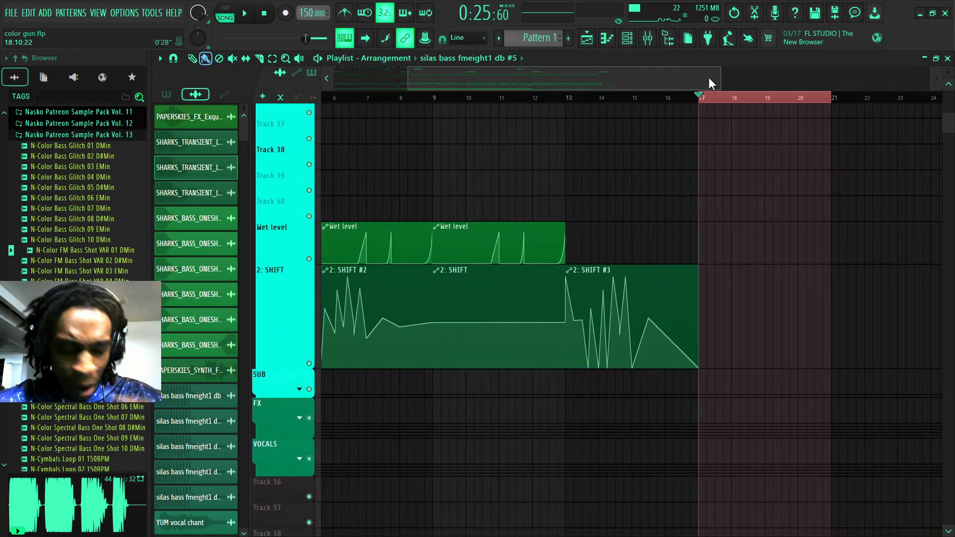
pyautogui.hscroll(3, 704, 72)
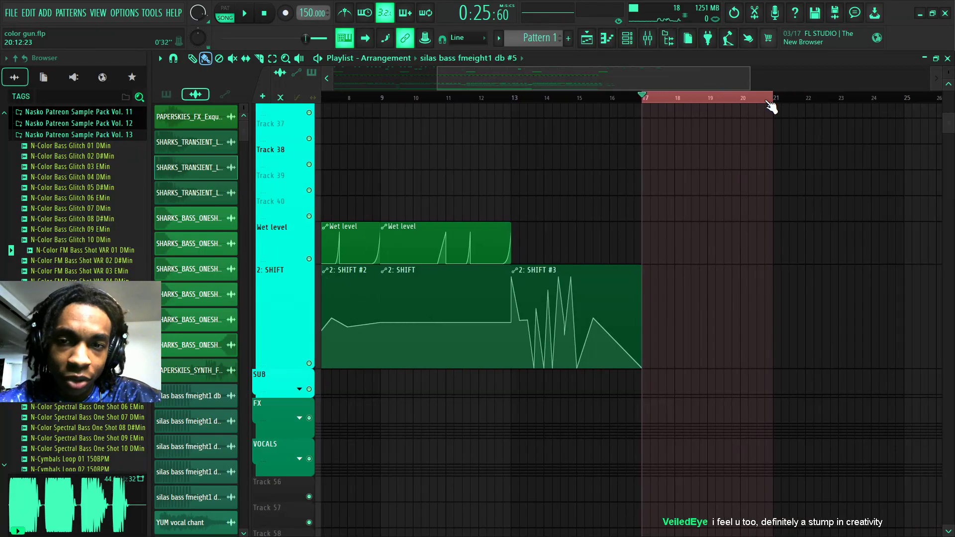
pyautogui.scroll(7, 666, 279)
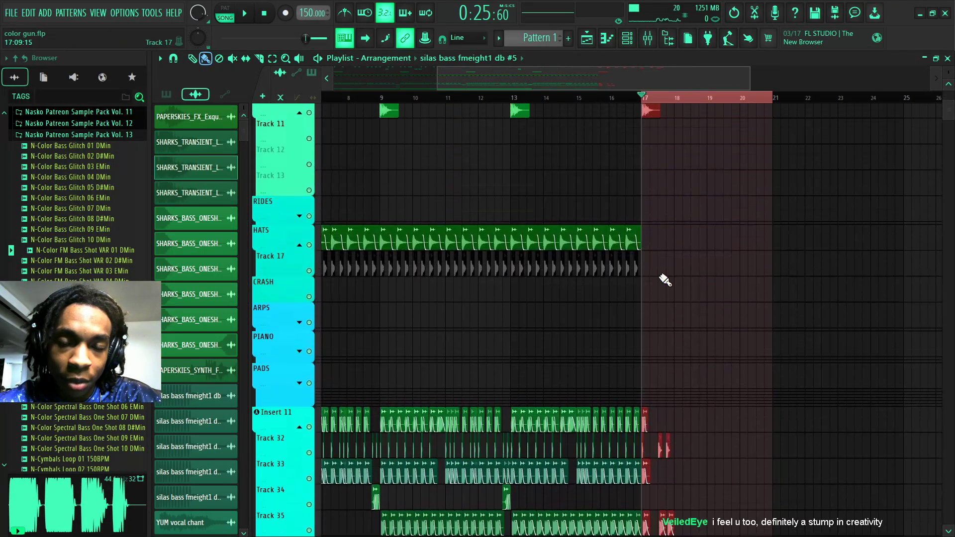
pyautogui.scroll(-8, 667, 280)
pyautogui.scroll(-4, 679, 295)
pyautogui.scroll(12, 679, 295)
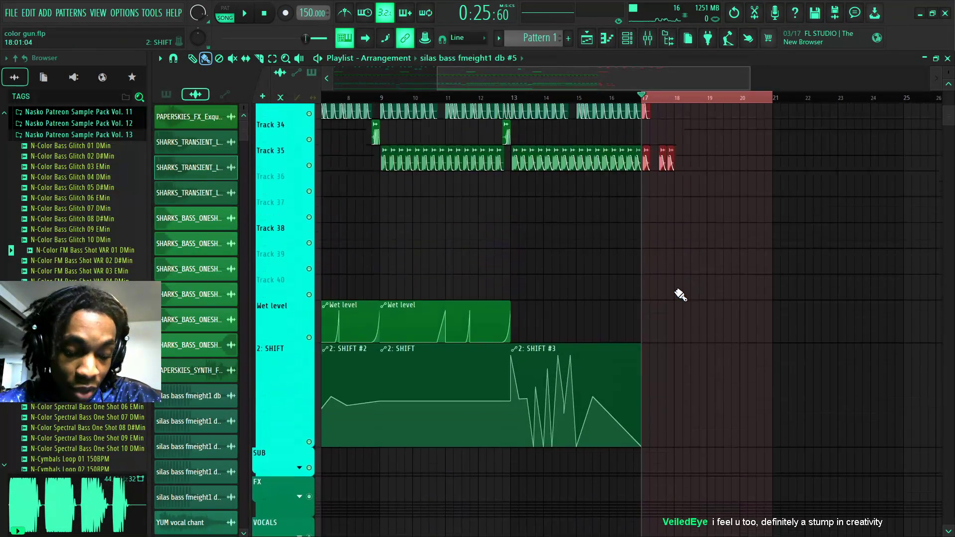
pyautogui.scroll(5, 680, 294)
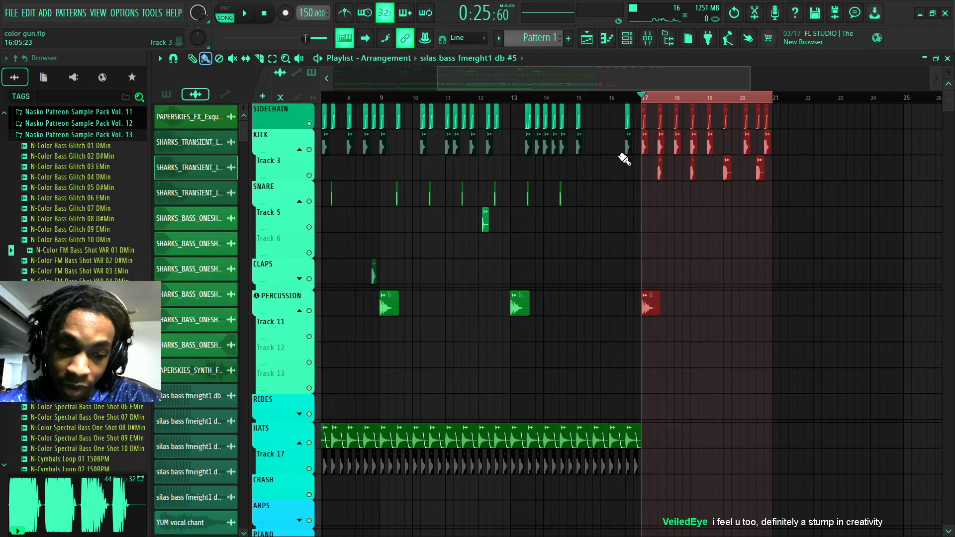
# Save the project, clear the time selection and return the playback position to bar 1
pyautogui.moveTo(678, 73); pyautogui.dragTo(337, 61)
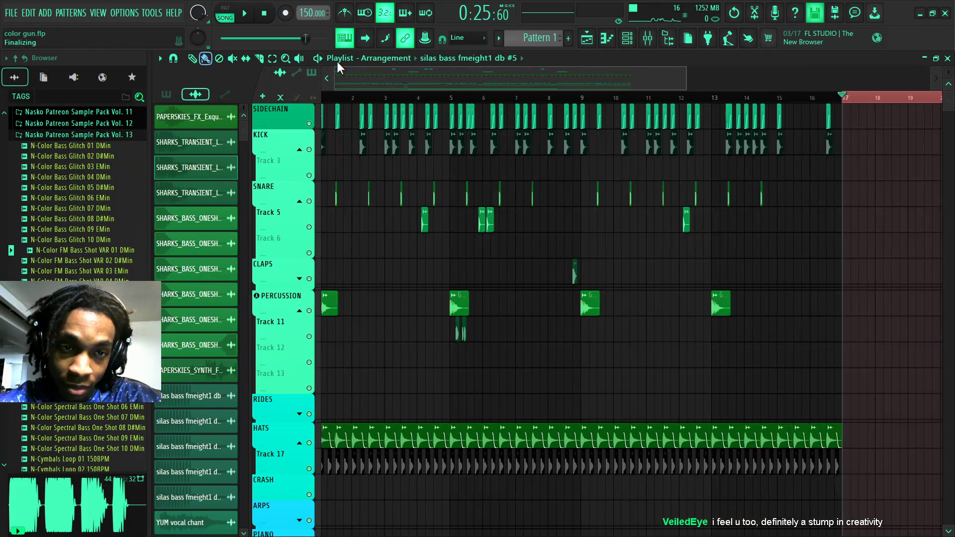
pyautogui.press('space')
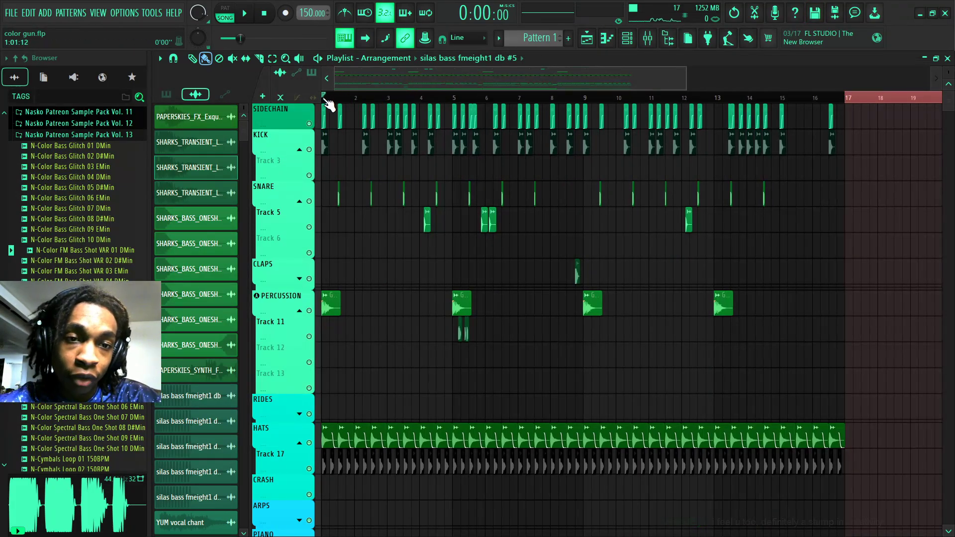
pyautogui.press('space')
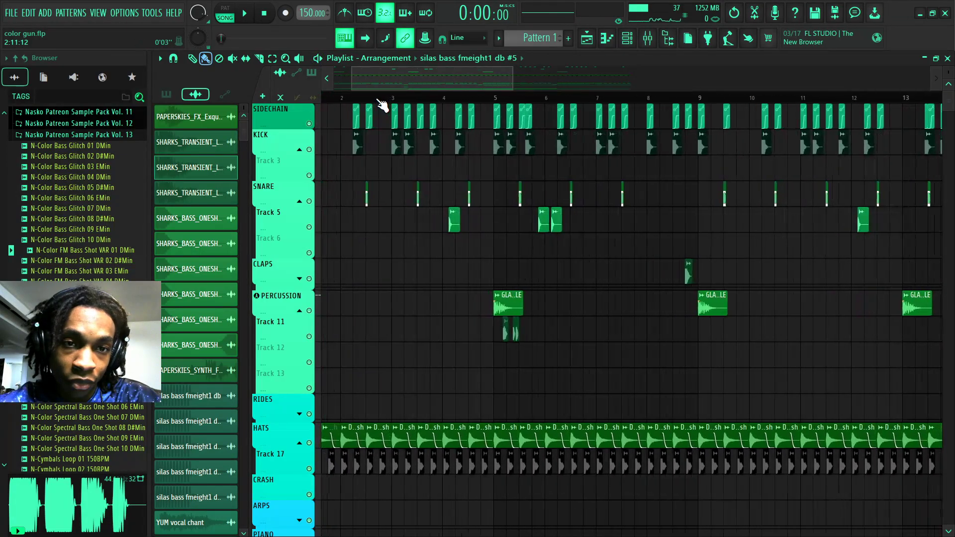
pyautogui.scroll(8, 383, 106)
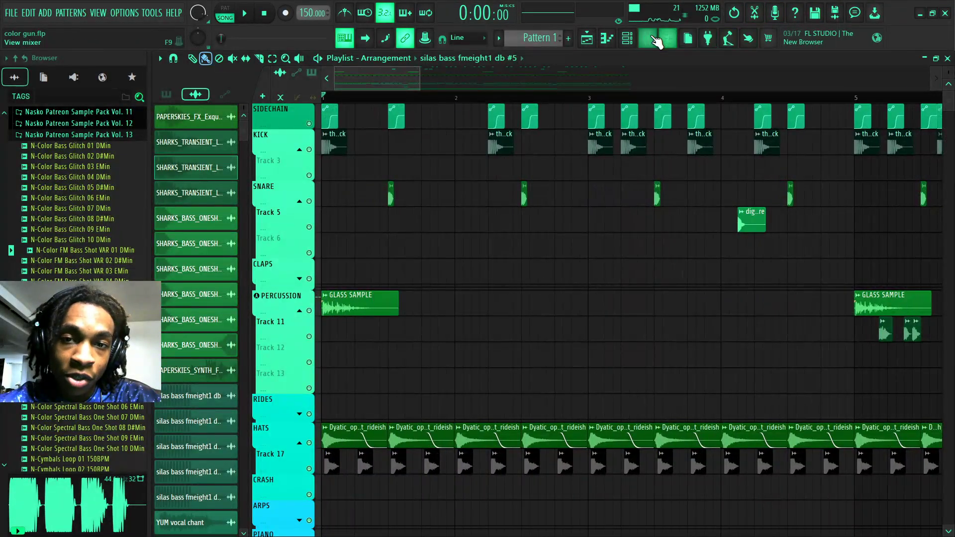
# Compare the opening bars with Snap Heap on Insert 11 bypassed and with it enabled
pyautogui.click(647, 38)
pyautogui.moveTo(489, 156); pyautogui.dragTo(322, 202)
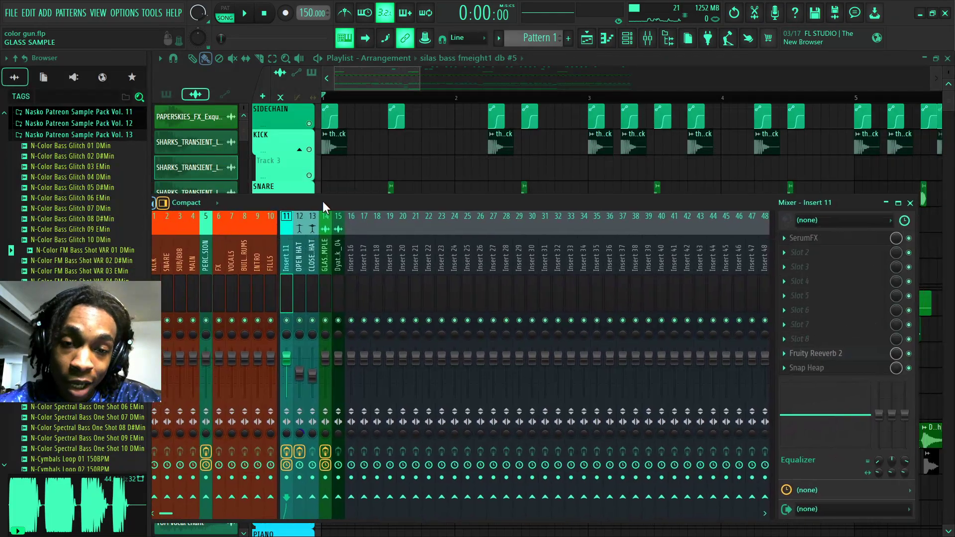
pyautogui.click(908, 369)
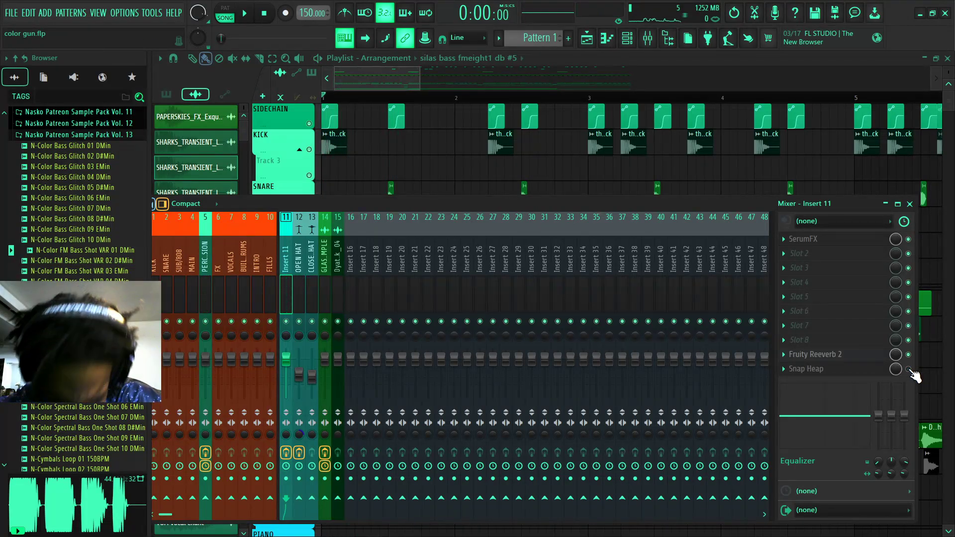
pyautogui.press('space')
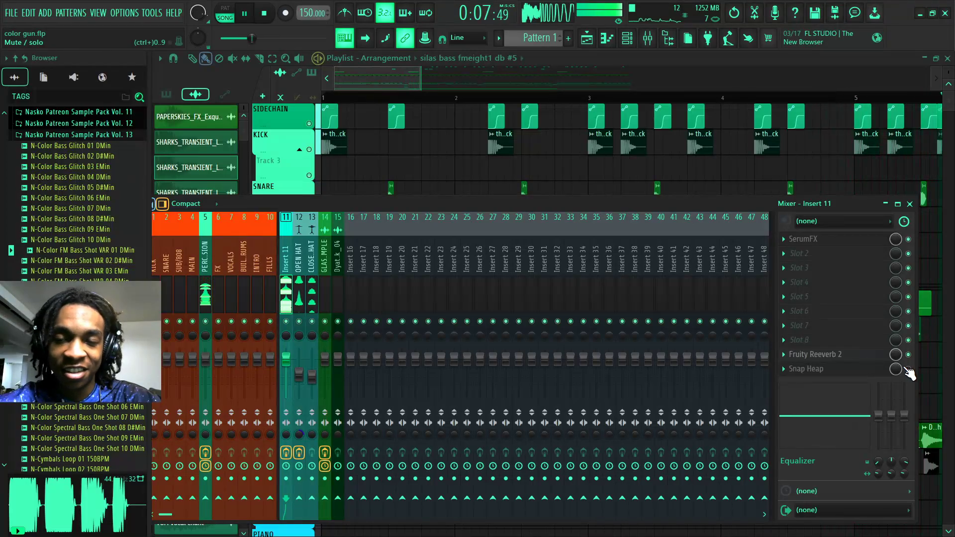
pyautogui.press('space')
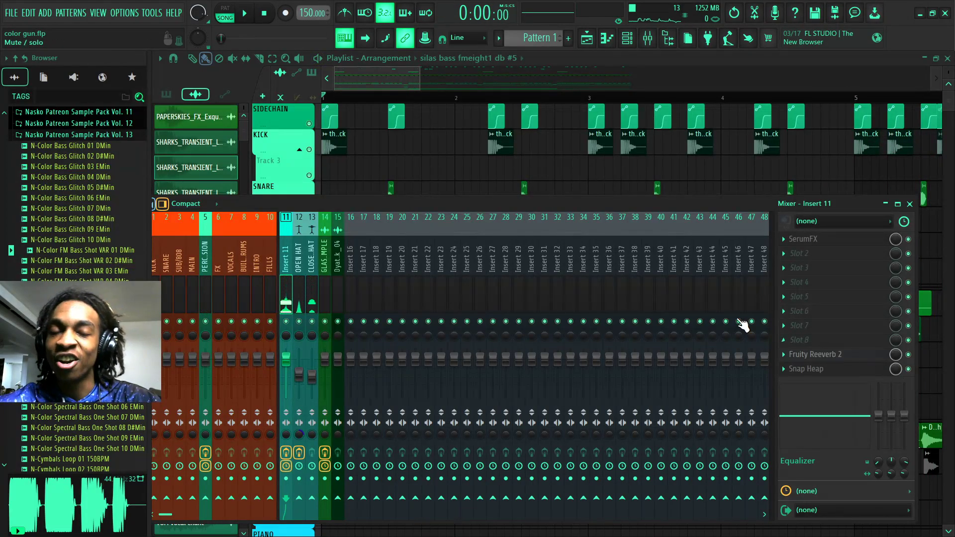
pyautogui.press('space')
pyautogui.press('F9')
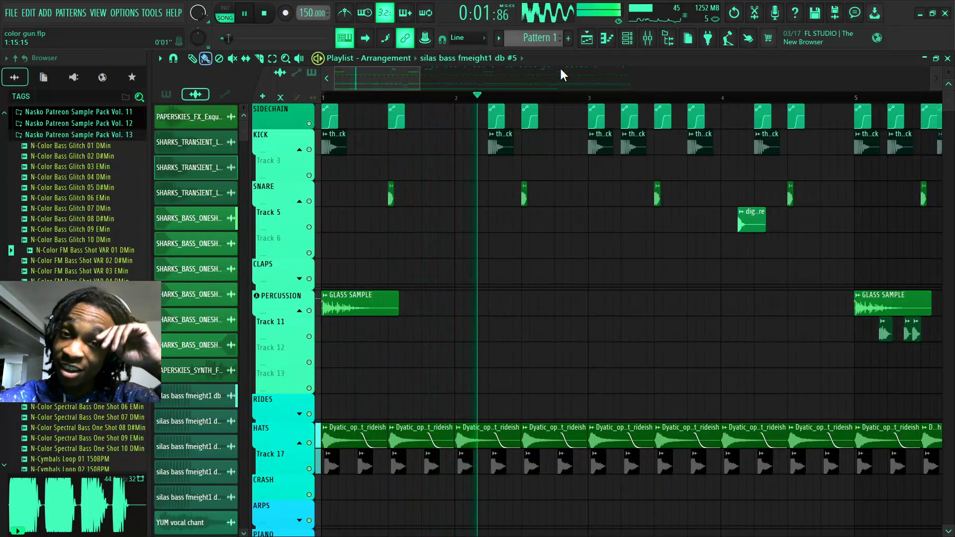
pyautogui.press('space')
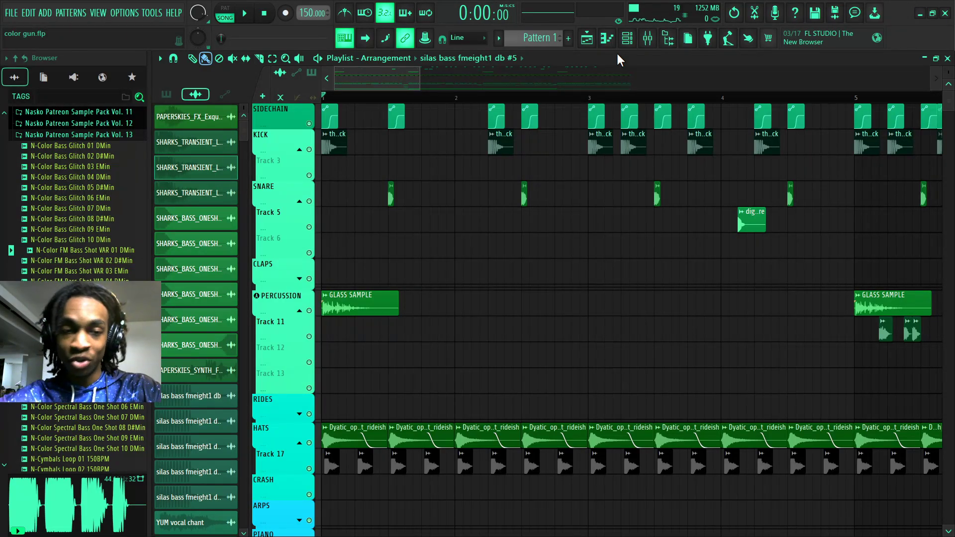
# Examine the N-COLOR DESIGN preset in Snap Heap on Insert 11, including its macros and serial buses
pyautogui.click(651, 38)
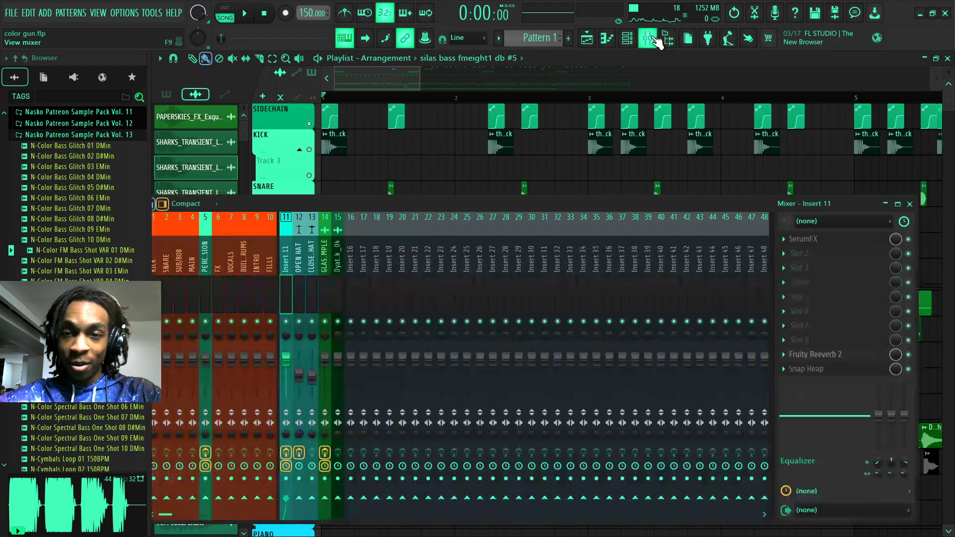
pyautogui.click(845, 369)
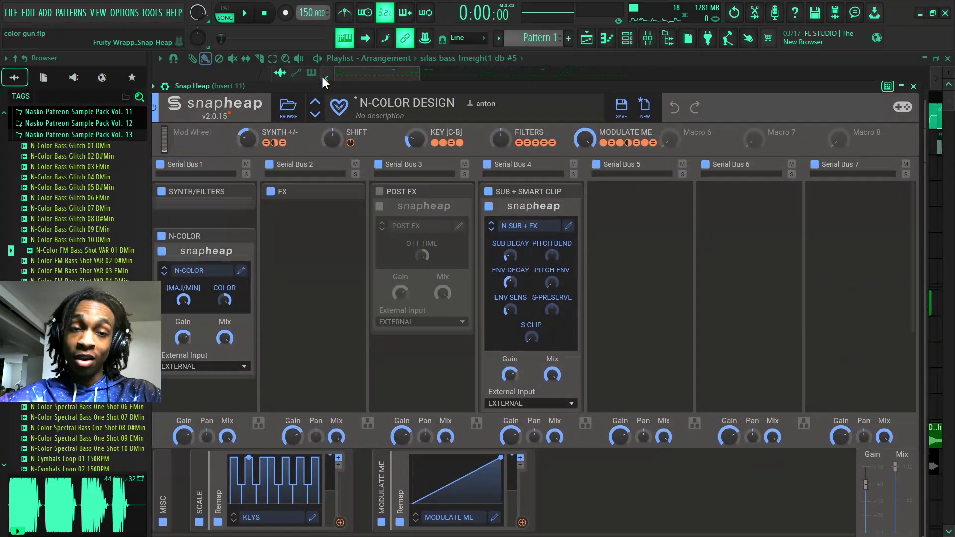
pyautogui.moveTo(335, 104); pyautogui.dragTo(345, 65)
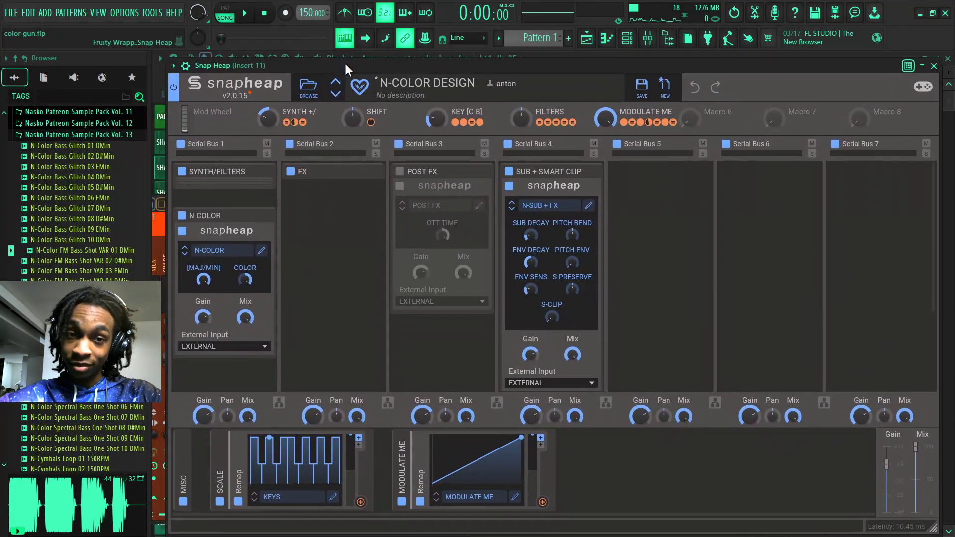
pyautogui.click(933, 66)
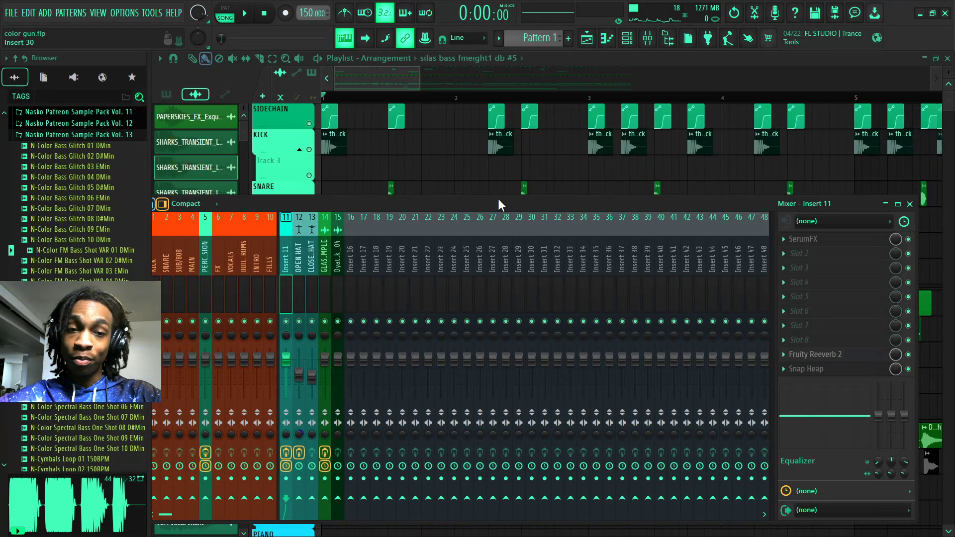
pyautogui.click(801, 369)
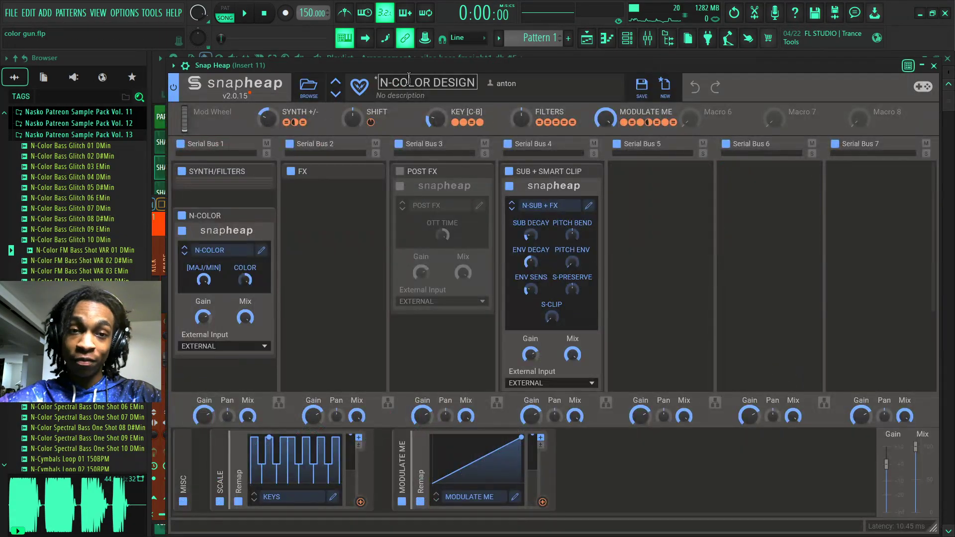
pyautogui.moveTo(407, 68)
pyautogui.mouseDown()
pyautogui.moveTo(428, 68)
pyautogui.moveTo(405, 74)
pyautogui.mouseUp()
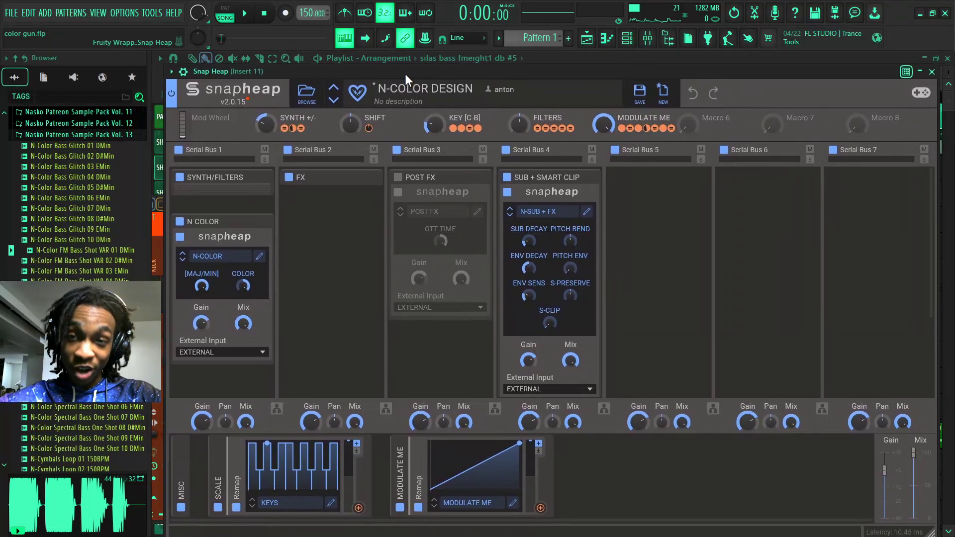
pyautogui.click(183, 72)
pyautogui.click(183, 75)
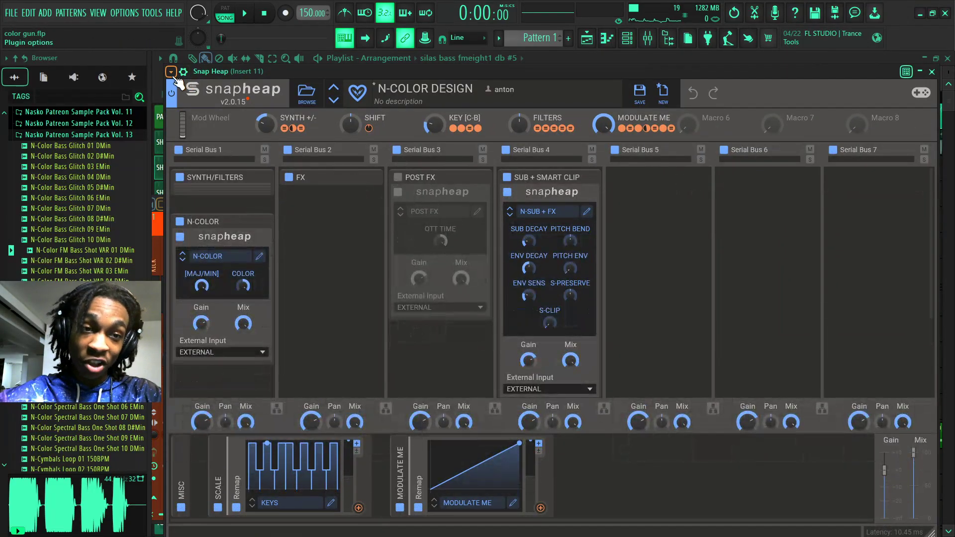
pyautogui.press('Escape')
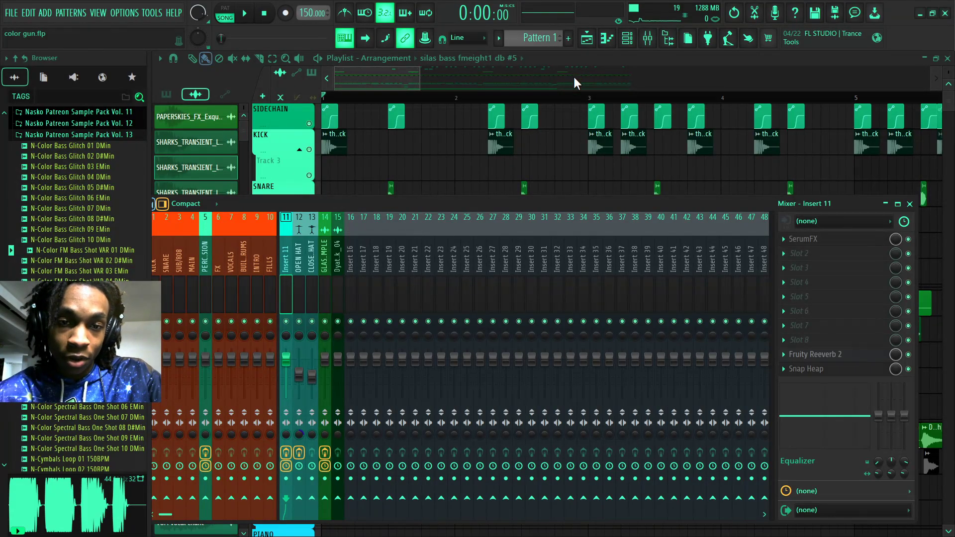
# Clone the current arrangement, then clear every clip from the copy with its playlist maximized
pyautogui.press('F9')
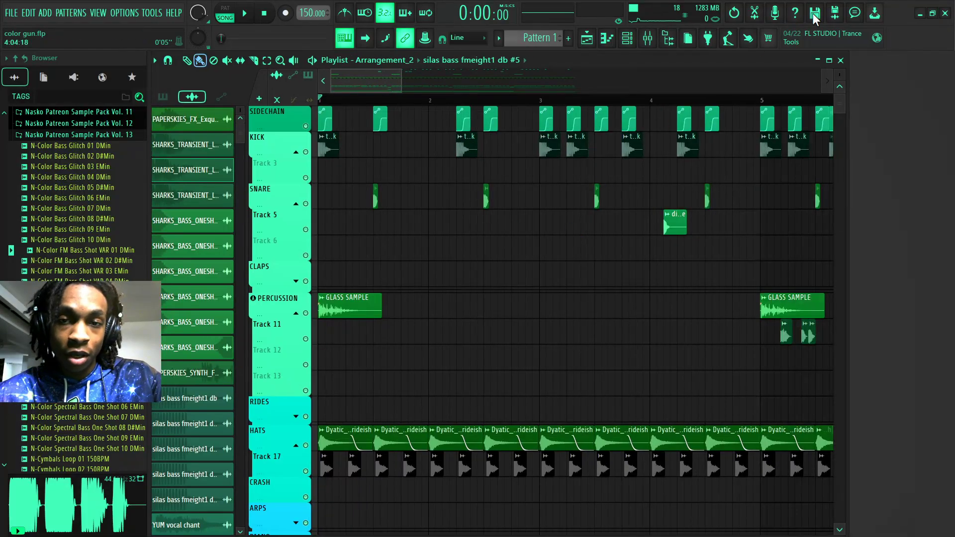
pyautogui.click(829, 60)
pyautogui.hotkey('ctrl', 'a')
pyautogui.scroll(-8, 437, 290)
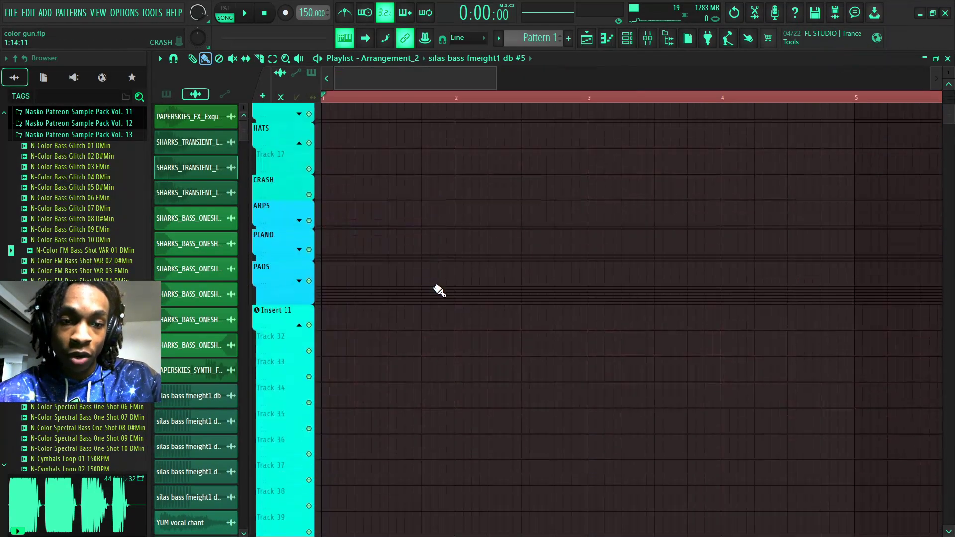
# Audition N-Color Bass Glitch and N-Color Spectral Bass One Shot samples from Nasko Patreon Sample Pack Vol. 13
pyautogui.click(54, 230)
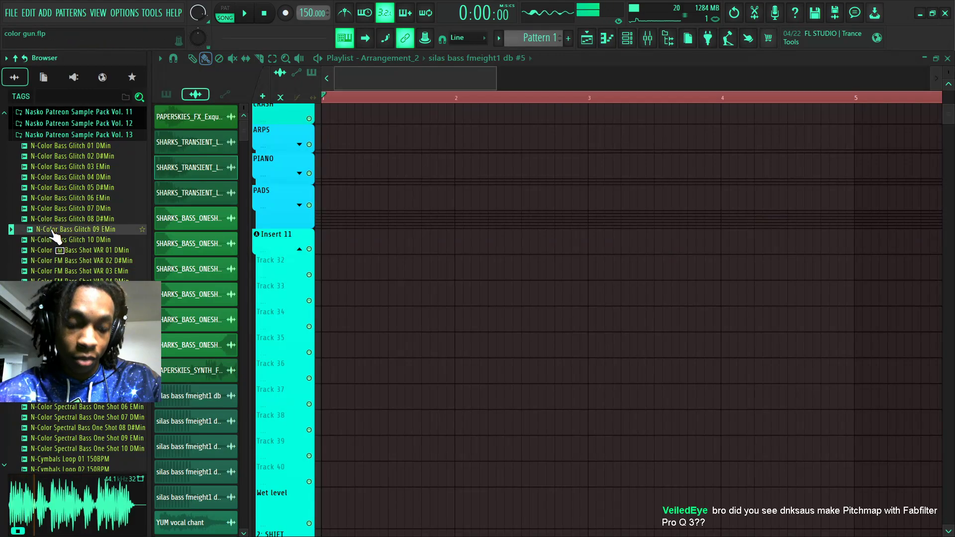
pyautogui.click(64, 199)
pyautogui.click(95, 378)
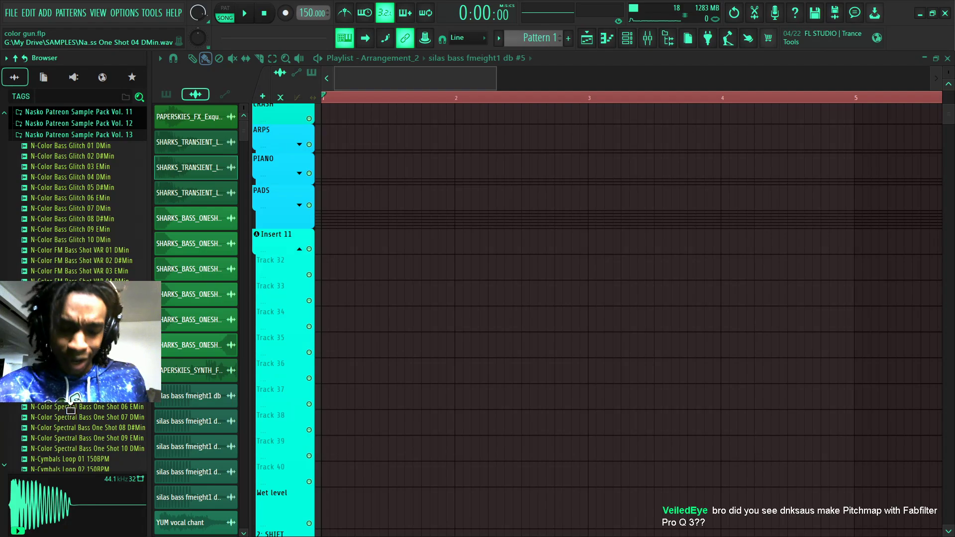
pyautogui.scroll(-6, 100, 259)
pyautogui.click(107, 250)
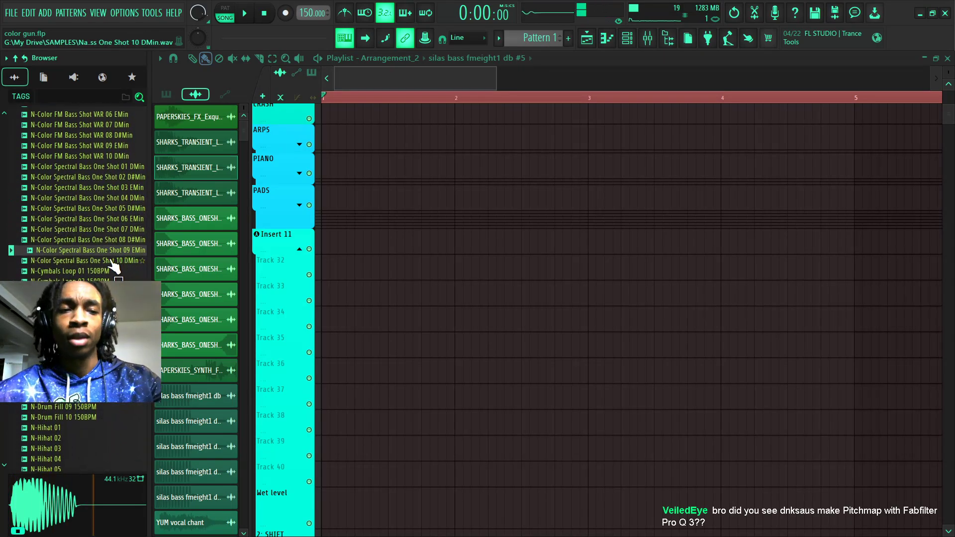
pyautogui.click(61, 168)
pyautogui.scroll(10, 91, 263)
pyautogui.click(81, 263)
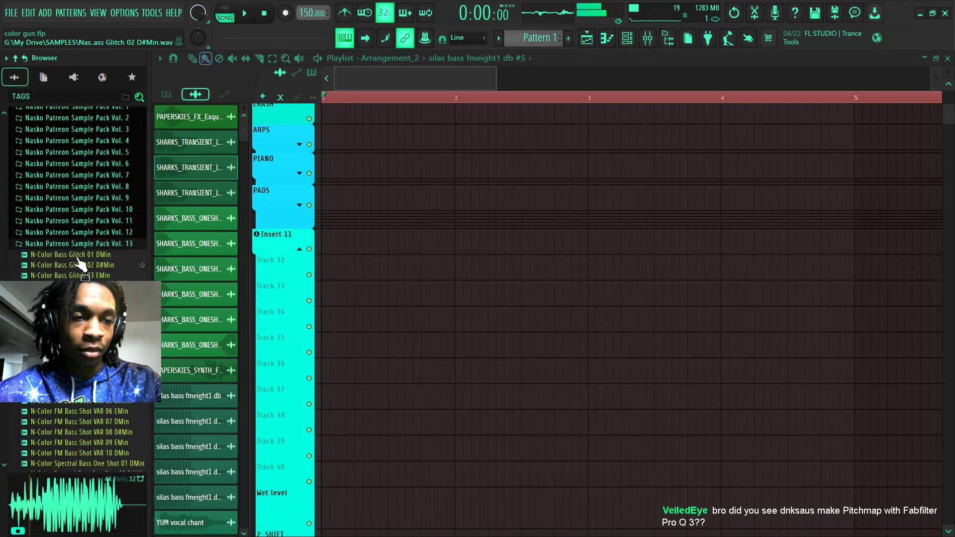
pyautogui.click(70, 275)
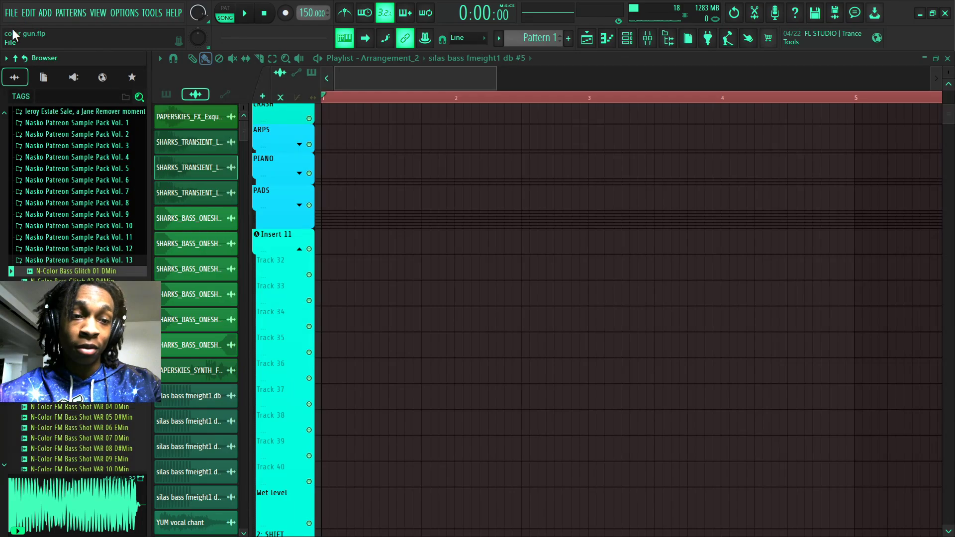
# Place N-Color Bass Glitch 01 DMin on Insert 11 and N-Color Bass Glitch 06 EMin on Track 32 at bar 1, removing the stray copy
pyautogui.moveTo(59, 272); pyautogui.dragTo(305, 222)
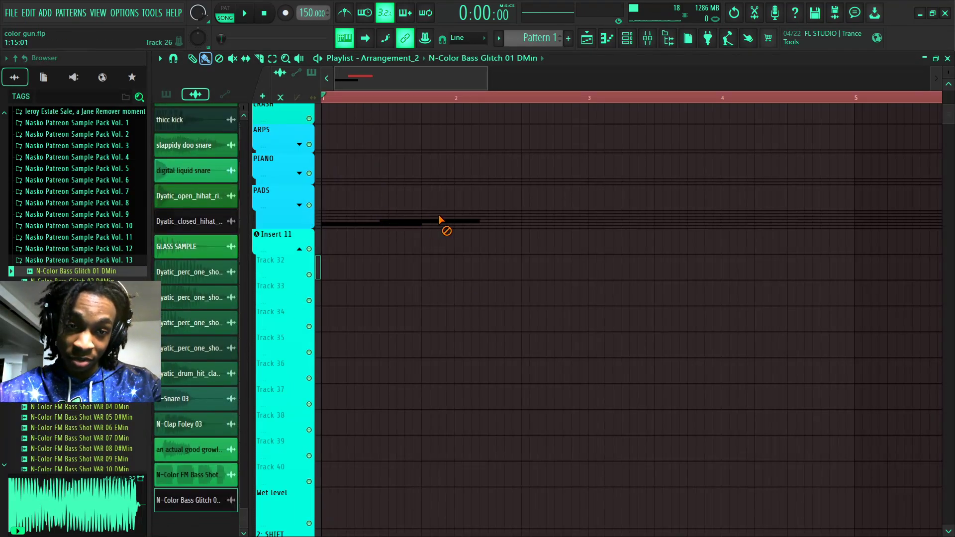
pyautogui.rightClick(417, 221)
pyautogui.moveTo(414, 225); pyautogui.dragTo(413, 250)
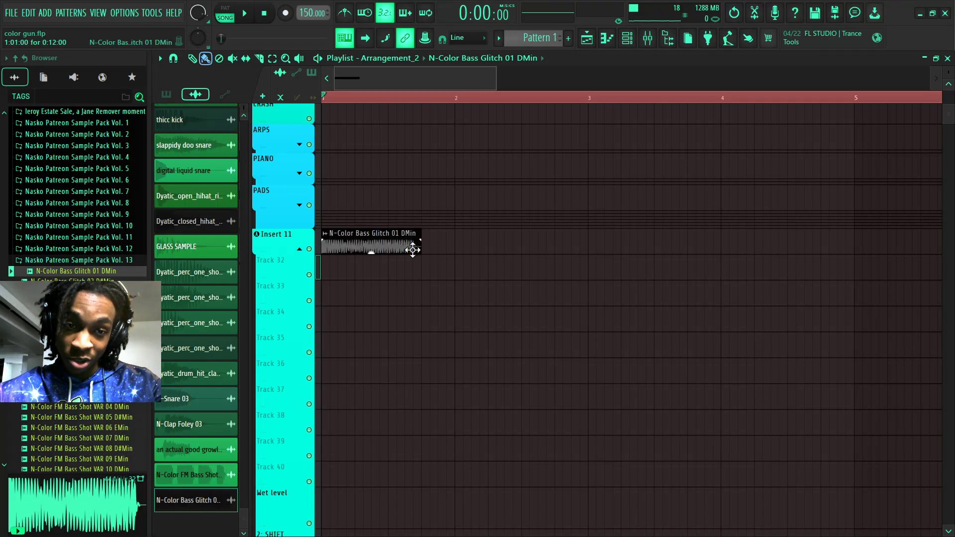
pyautogui.moveTo(70, 324); pyautogui.dragTo(303, 267)
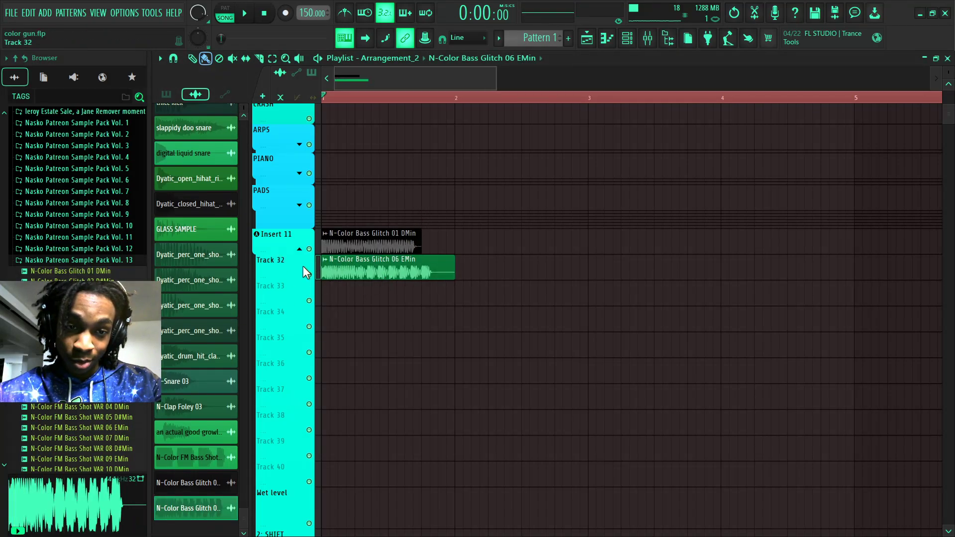
# Replace the two glitch clips with N-Color FM Bass Shot VAR 04 DMin on Insert 11 at bar 1
pyautogui.press('space')
pyautogui.moveTo(43, 406); pyautogui.dragTo(329, 292)
pyautogui.rightClick(373, 246)
pyautogui.press('space')
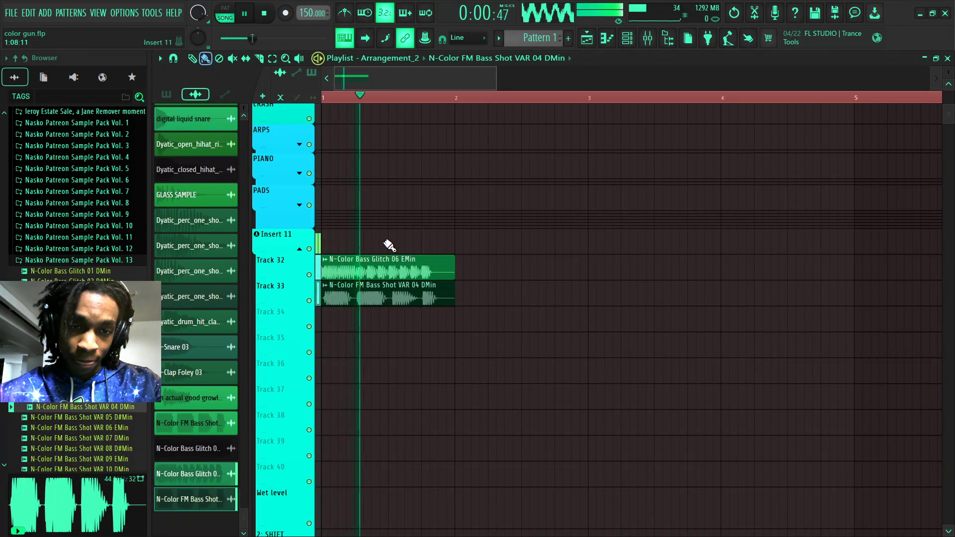
pyautogui.scroll(-8, 96, 415)
pyautogui.press('space')
pyautogui.rightClick(411, 264)
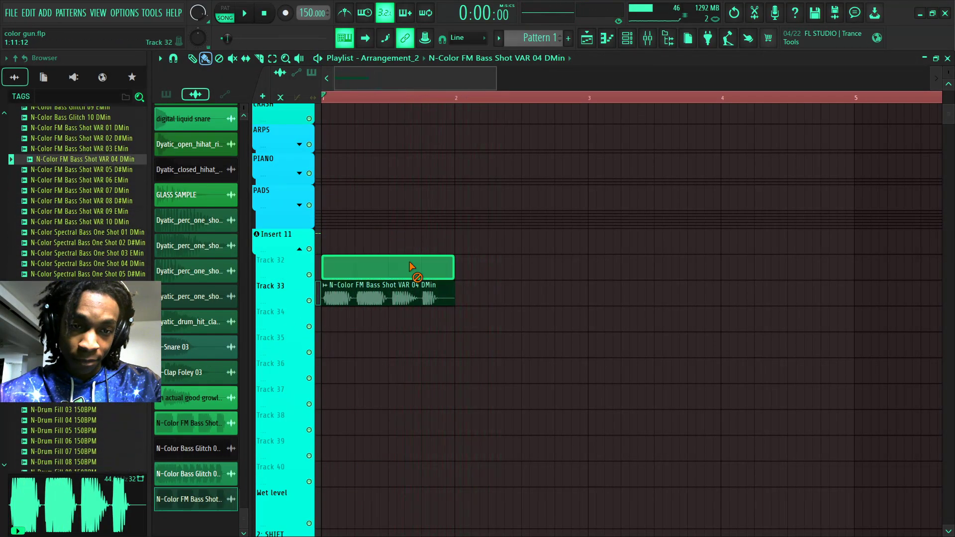
pyautogui.press('space')
pyautogui.press('space')
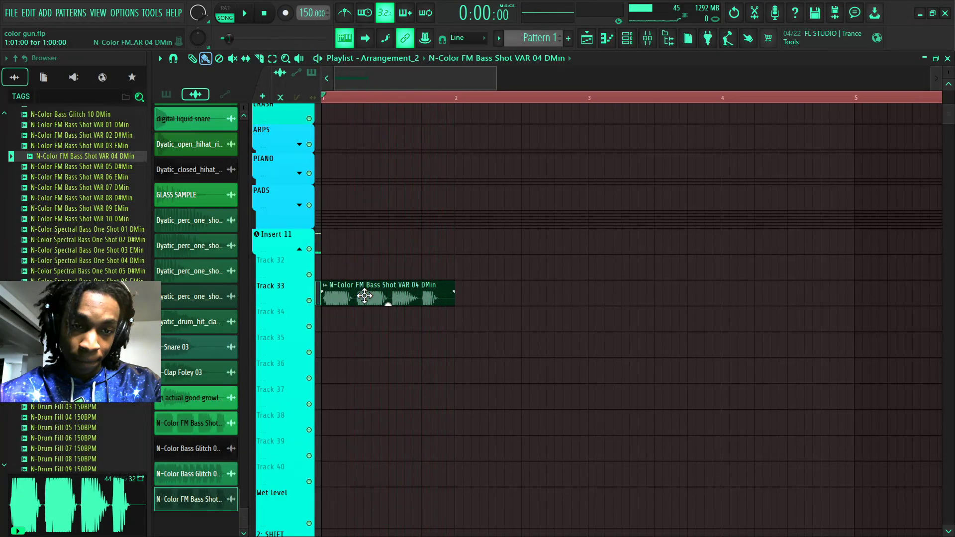
pyautogui.moveTo(361, 282); pyautogui.dragTo(361, 228)
# Audition samples in Nasko Patreon Sample Pack Vol. 12 and place N-Spectral Bass Glitch 08 E on Track 32 at bar 1
pyautogui.click(80, 259)
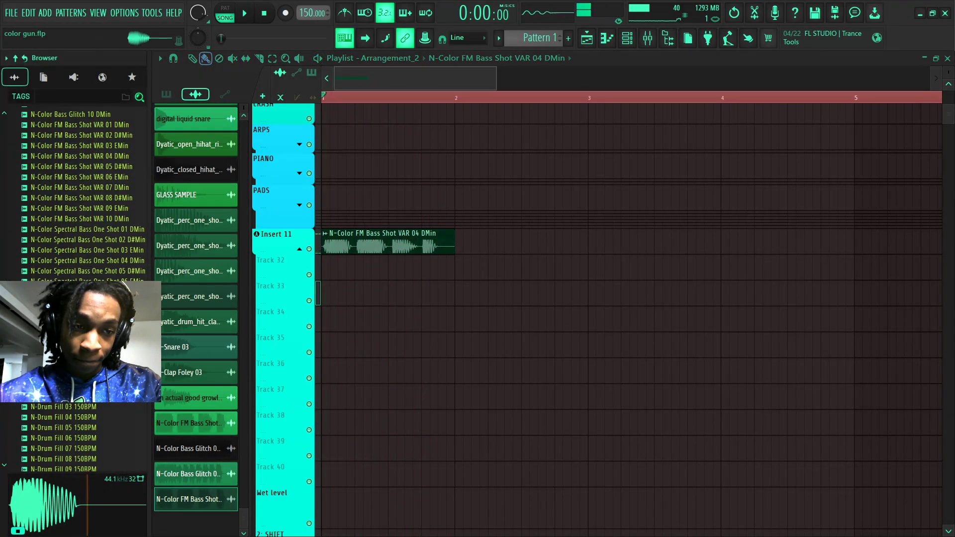
pyautogui.scroll(10, 83, 266)
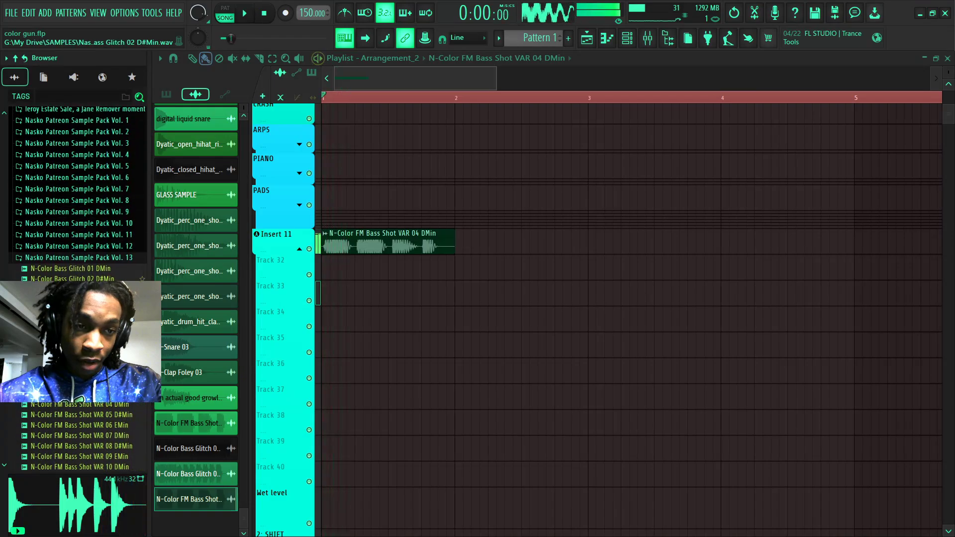
pyautogui.scroll(-5, 95, 209)
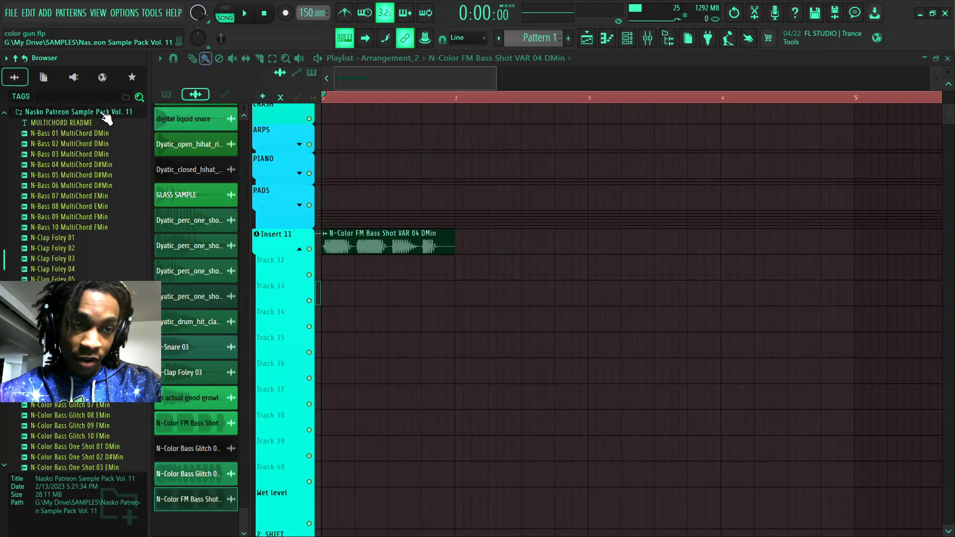
pyautogui.click(101, 126)
pyautogui.click(93, 146)
pyautogui.click(61, 270)
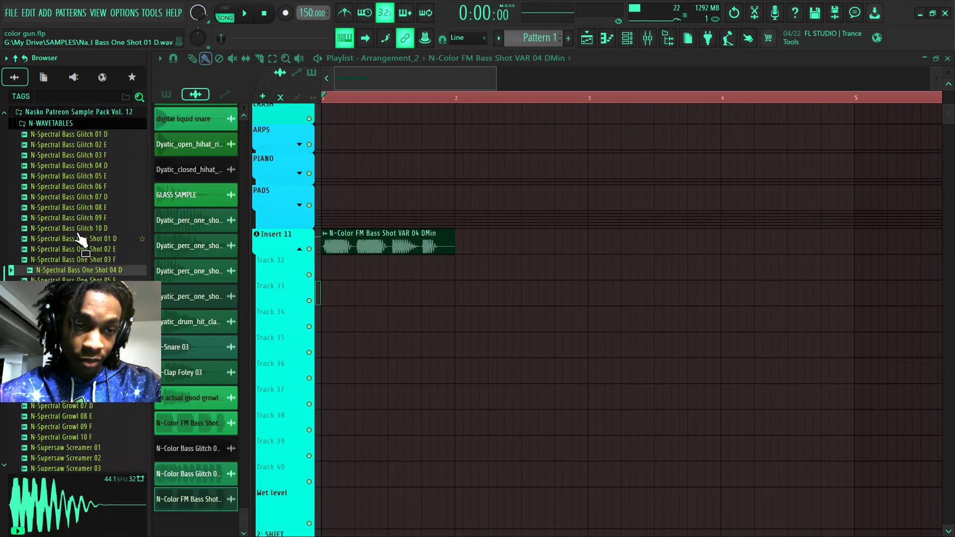
pyautogui.click(83, 209)
pyautogui.moveTo(84, 217); pyautogui.dragTo(328, 269)
pyautogui.press('space')
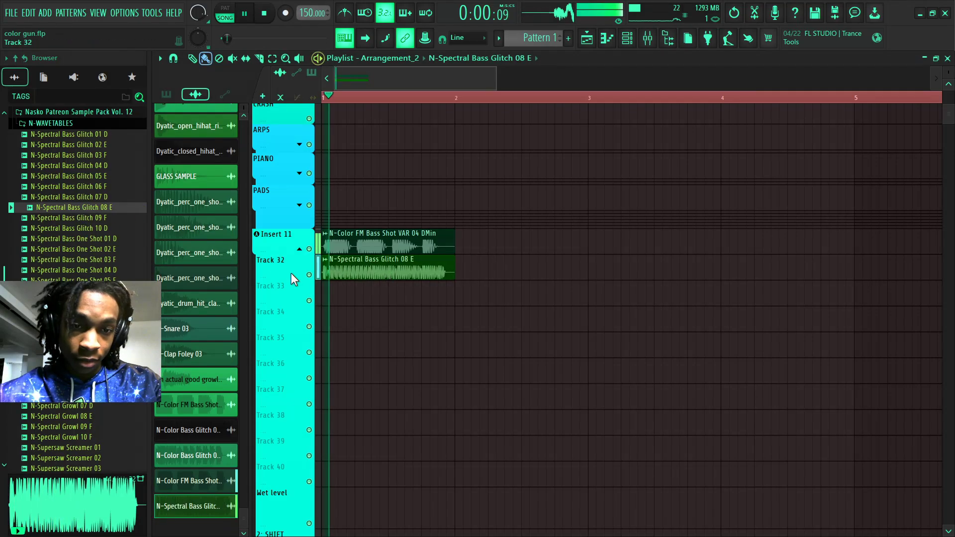
pyautogui.press('space')
# Audition the N-Spectral Growl samples and place N-Spectral Growl 08 E on Track 33 at bar 1, checking it in playback
pyautogui.click(74, 374)
pyautogui.scroll(-8, 72, 374)
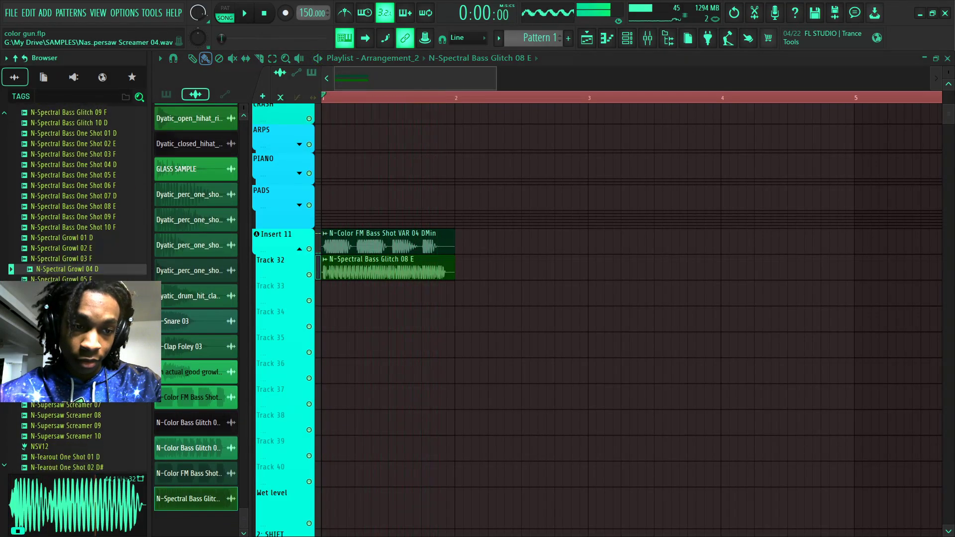
pyautogui.click(60, 224)
pyautogui.click(58, 169)
pyautogui.moveTo(60, 175); pyautogui.dragTo(339, 296)
pyautogui.press('space')
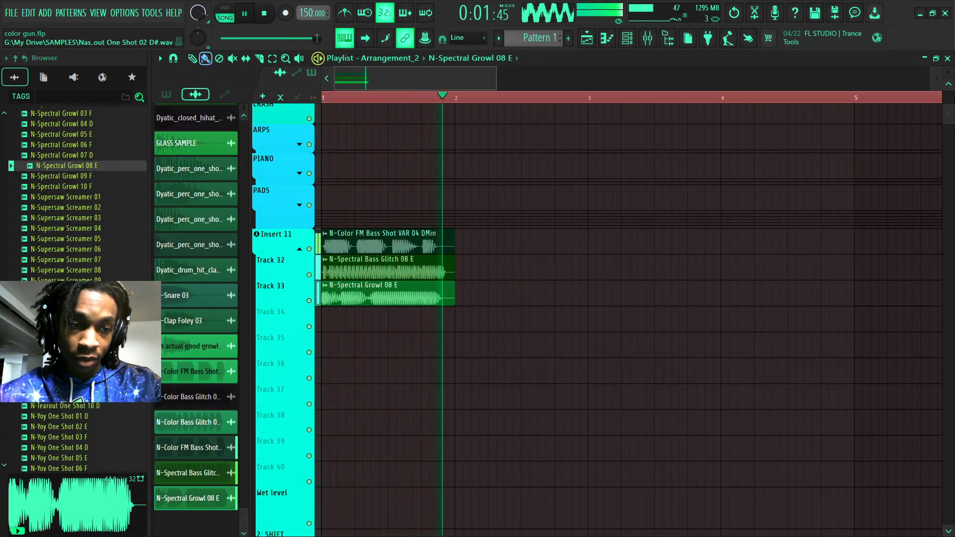
pyautogui.press('space')
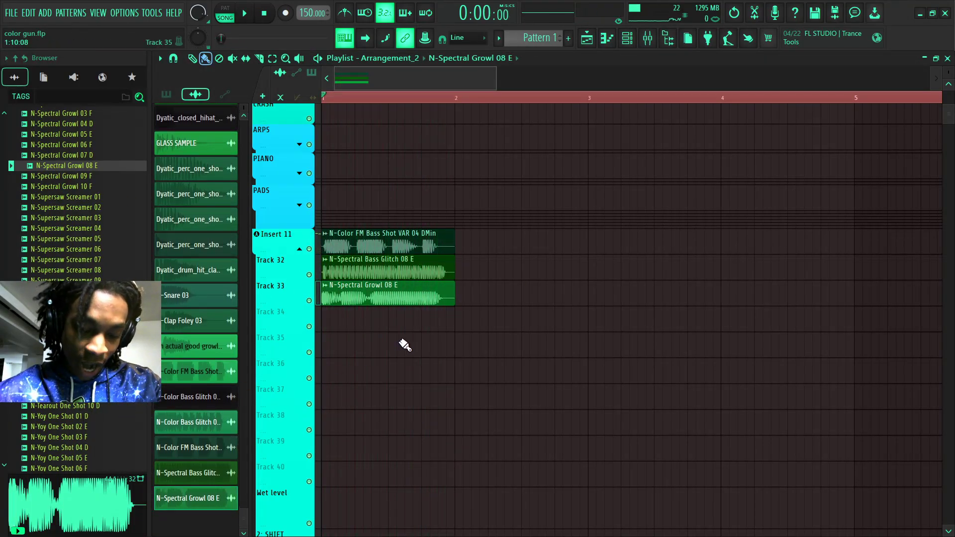
# Select bar 1 and create an automation clip over it for Snap Heap's 5: MODULATE ME macro on Insert 11
pyautogui.click(647, 38)
pyautogui.click(647, 38)
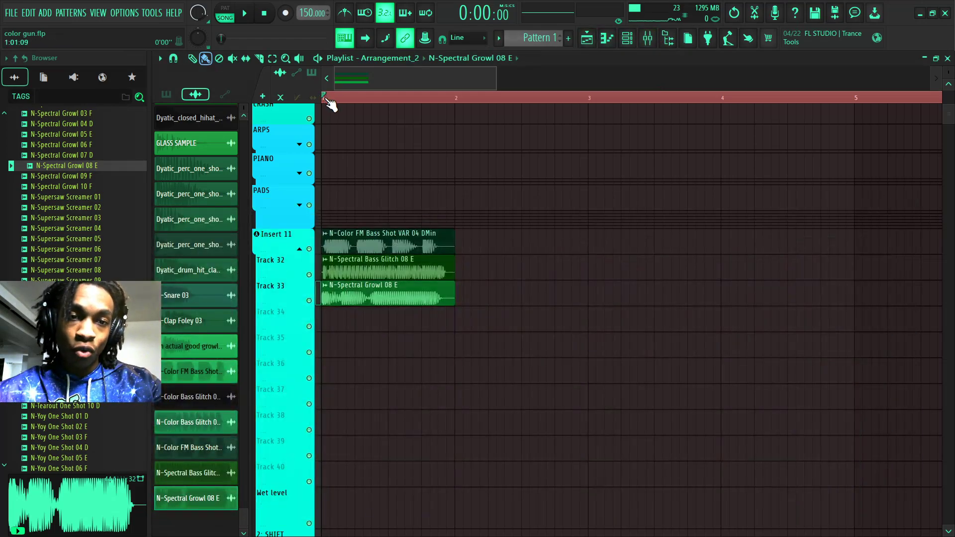
pyautogui.moveTo(329, 103); pyautogui.dragTo(450, 101)
pyautogui.click(646, 38)
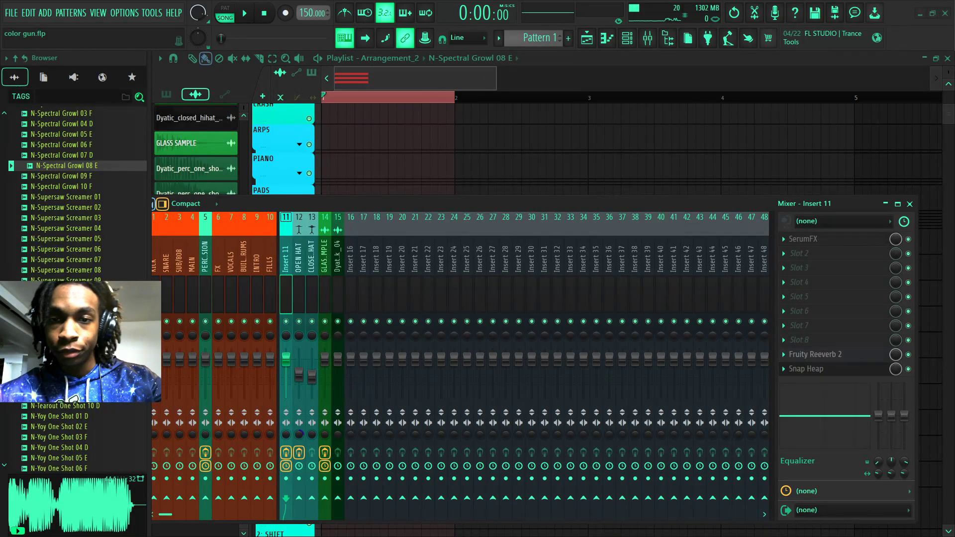
pyautogui.press('F9')
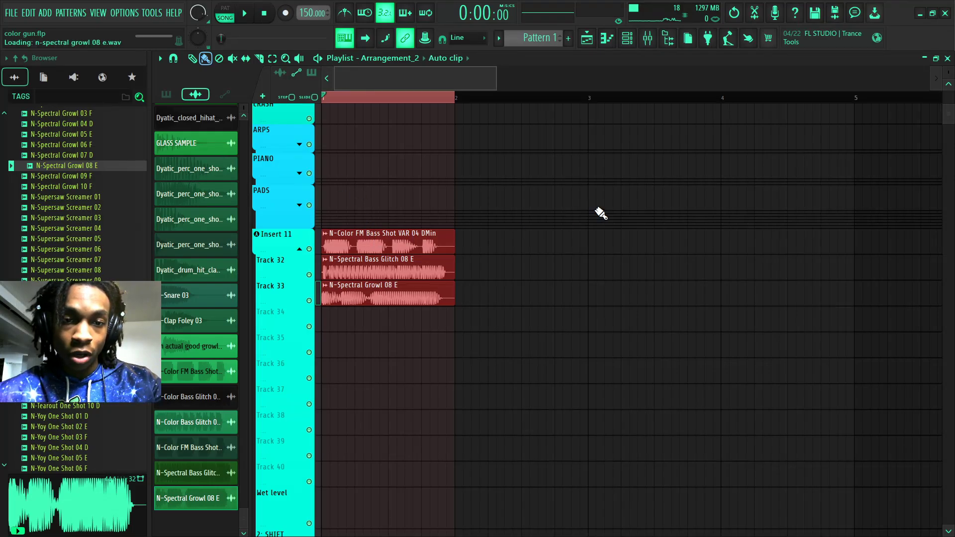
pyautogui.scroll(-9, 411, 177)
# Shape the first MODULATE ME pulse to rise to full at 1:02:00 and curve down to zero at 1:04:00
pyautogui.rightClick(346, 386)
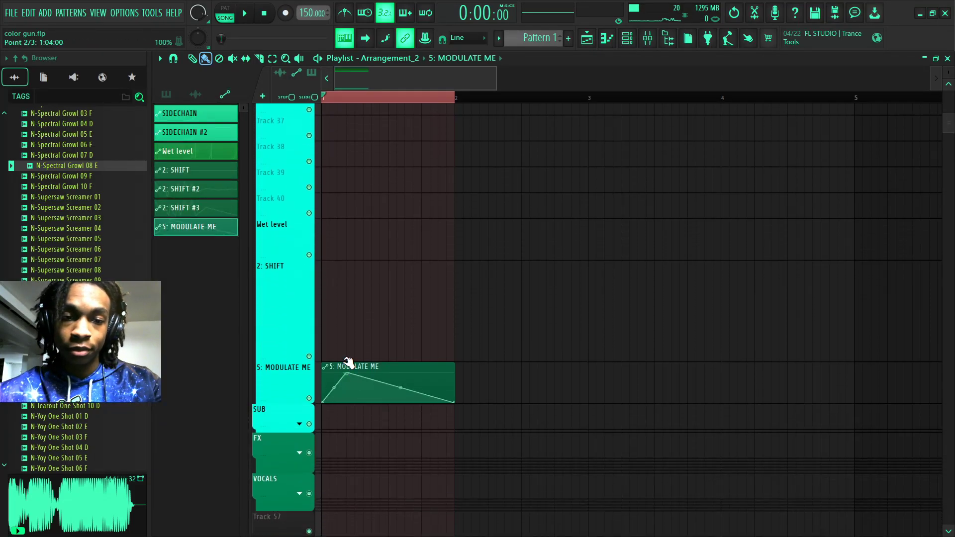
pyautogui.rightClick(378, 393)
pyautogui.moveTo(378, 404); pyautogui.dragTo(360, 428)
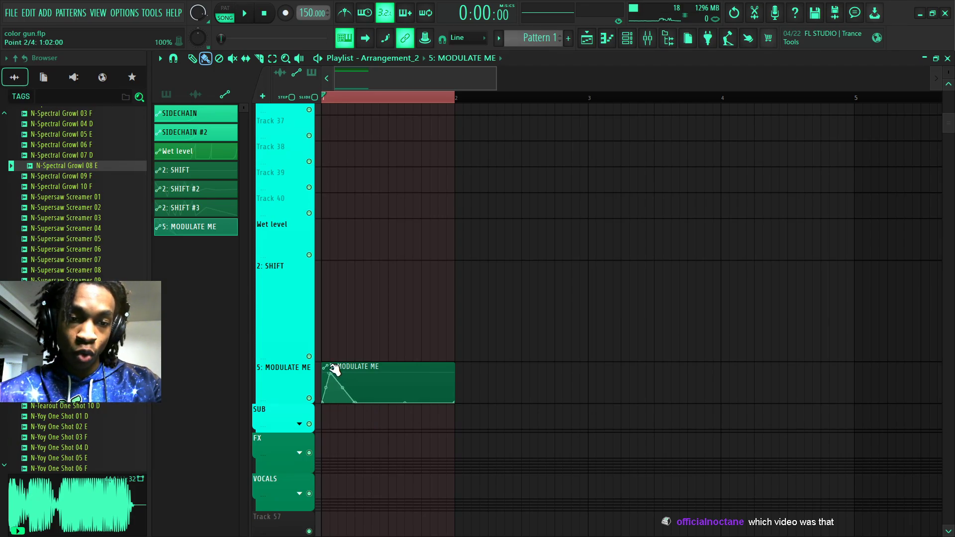
pyautogui.scroll(6, 338, 96)
pyautogui.press('space')
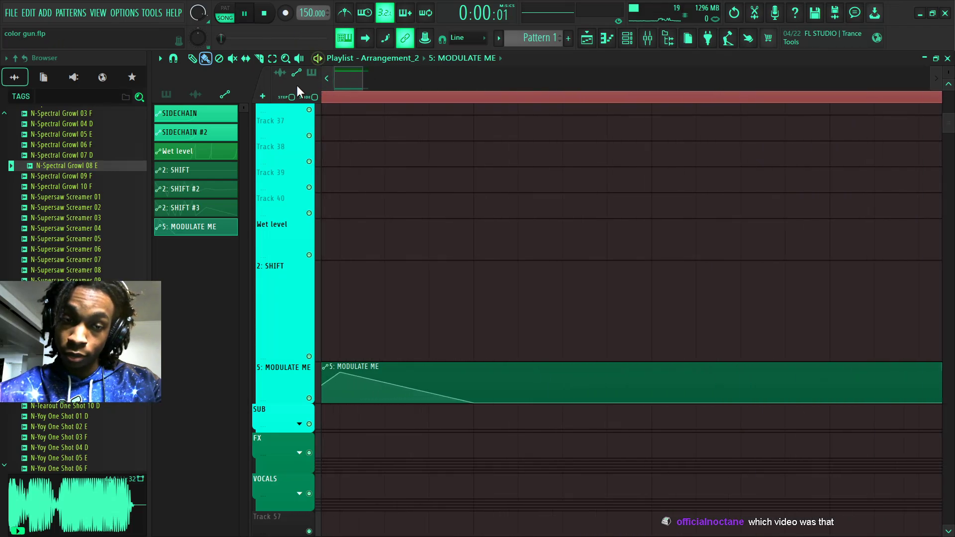
pyautogui.press('space')
pyautogui.press('space')
pyautogui.moveTo(437, 388); pyautogui.dragTo(414, 373)
pyautogui.rightClick(467, 394)
pyautogui.press('space')
pyautogui.press('space')
pyautogui.press('space')
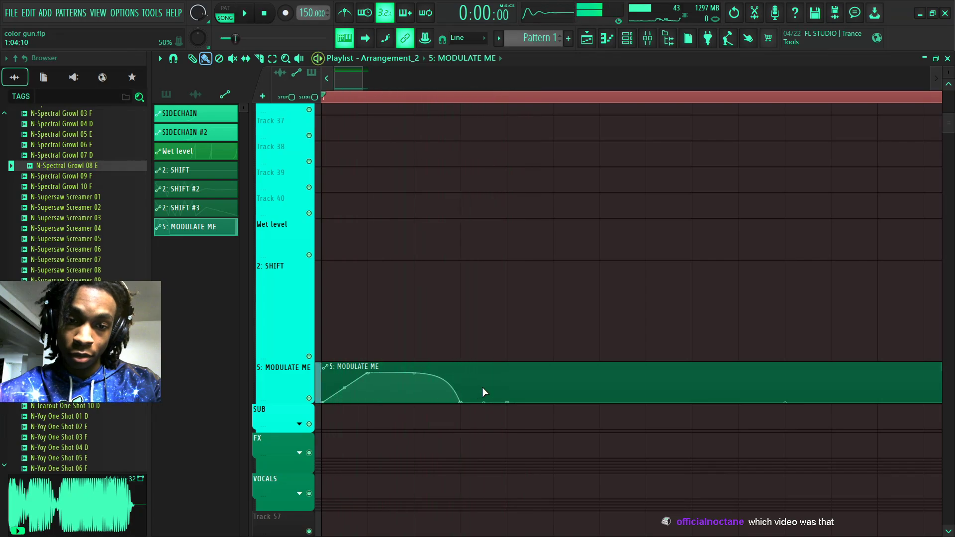
# Add a short second pulse to the MODULATE ME clip between 1:04:00 and 1:05:00 and audition it
pyautogui.rightClick(486, 385)
pyautogui.moveTo(503, 383); pyautogui.dragTo(476, 372)
pyautogui.press('space')
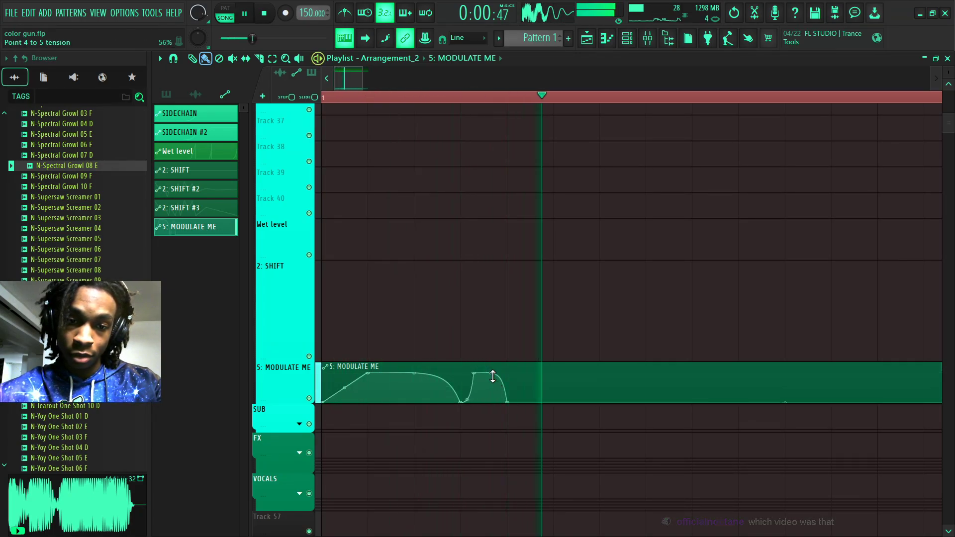
pyautogui.press('space')
pyautogui.press('space')
pyautogui.press('space')
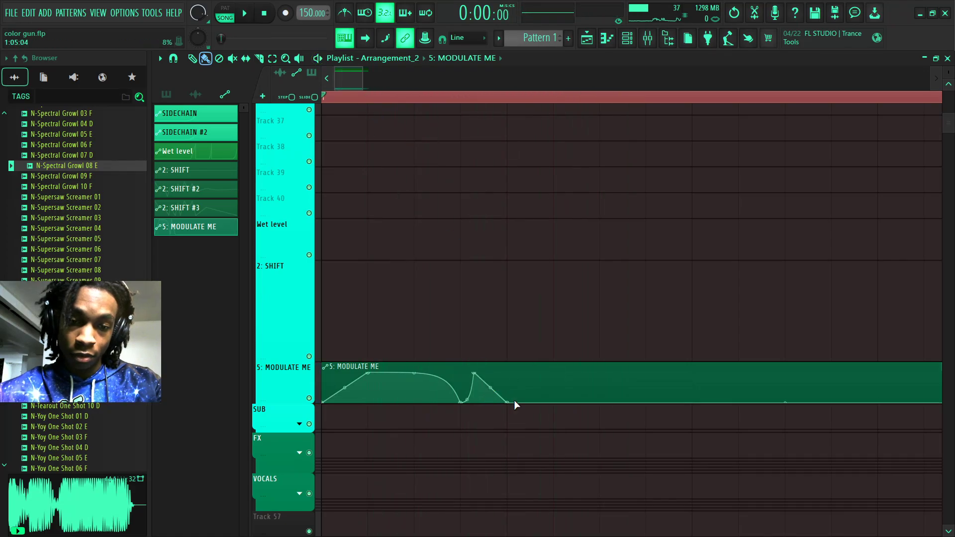
# Shift the second MODULATE ME pulse to start at 1:05:00 and end at 1:07:00, straighten its rise, and audition it
pyautogui.moveTo(555, 409); pyautogui.dragTo(600, 407)
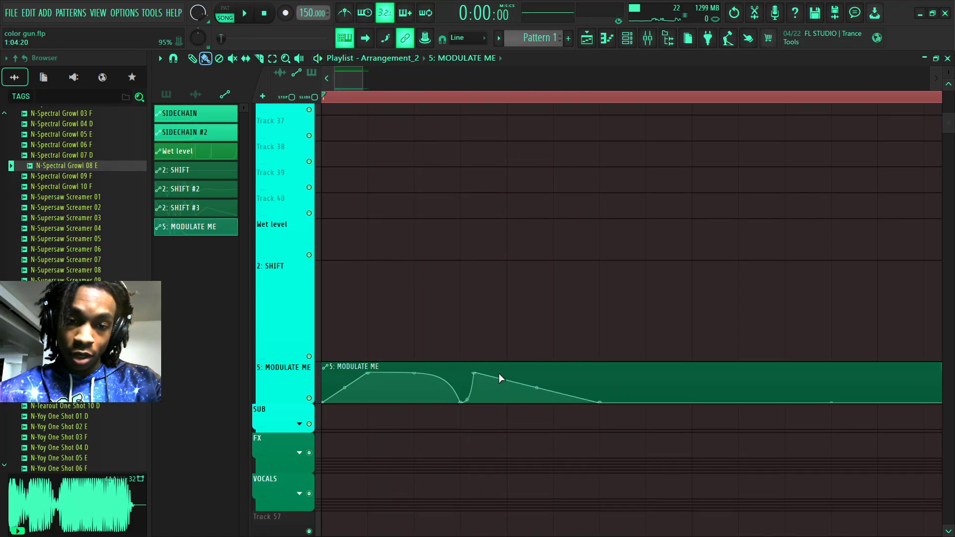
pyautogui.moveTo(475, 373); pyautogui.dragTo(566, 372)
pyautogui.moveTo(464, 402); pyautogui.dragTo(507, 403)
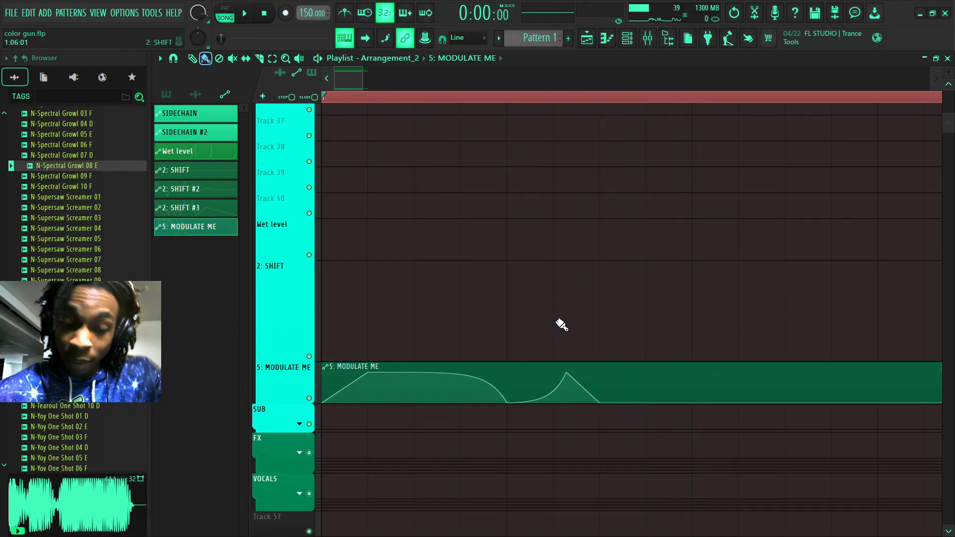
pyautogui.moveTo(534, 400); pyautogui.dragTo(535, 392)
pyautogui.press('space')
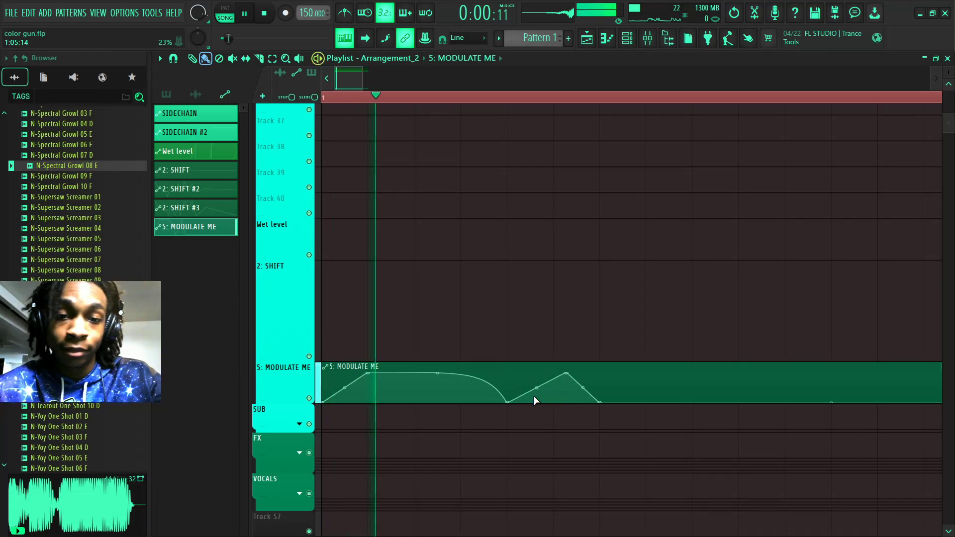
pyautogui.press('space')
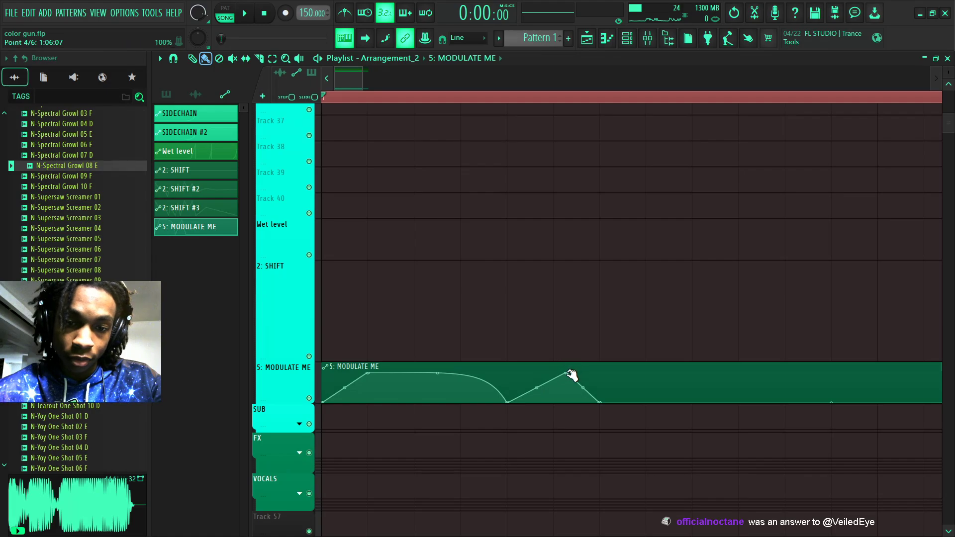
# Move the second pulse's peak earlier, curve its fall, extend its end to 1:08:00, and play it back
pyautogui.moveTo(567, 374); pyautogui.dragTo(538, 350)
pyautogui.press('space')
pyautogui.moveTo(563, 383); pyautogui.dragTo(565, 378)
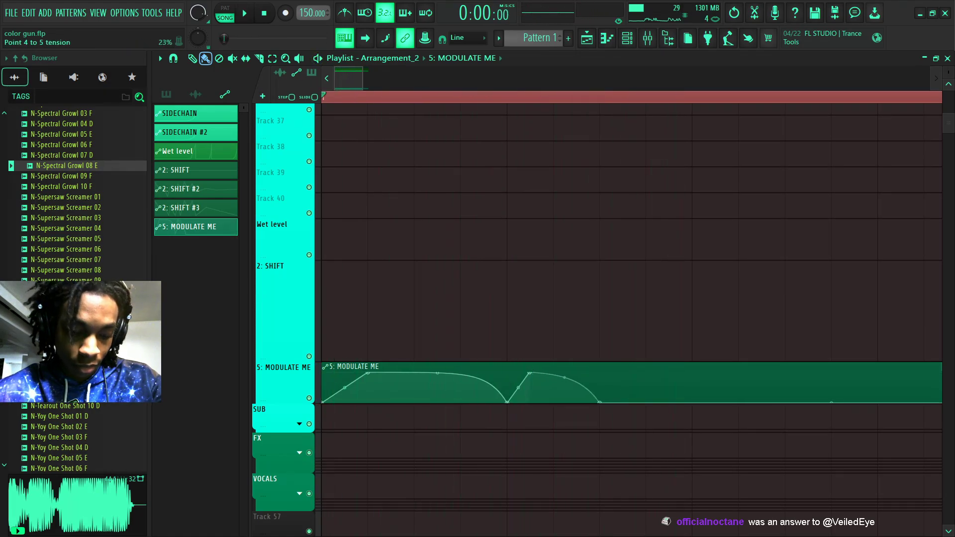
pyautogui.press('space')
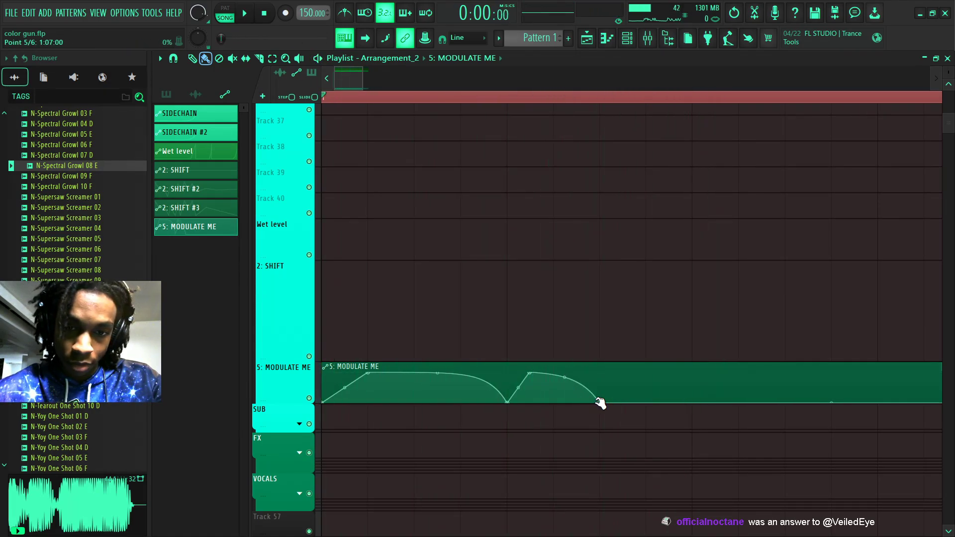
pyautogui.moveTo(600, 403); pyautogui.dragTo(647, 403)
pyautogui.press('space')
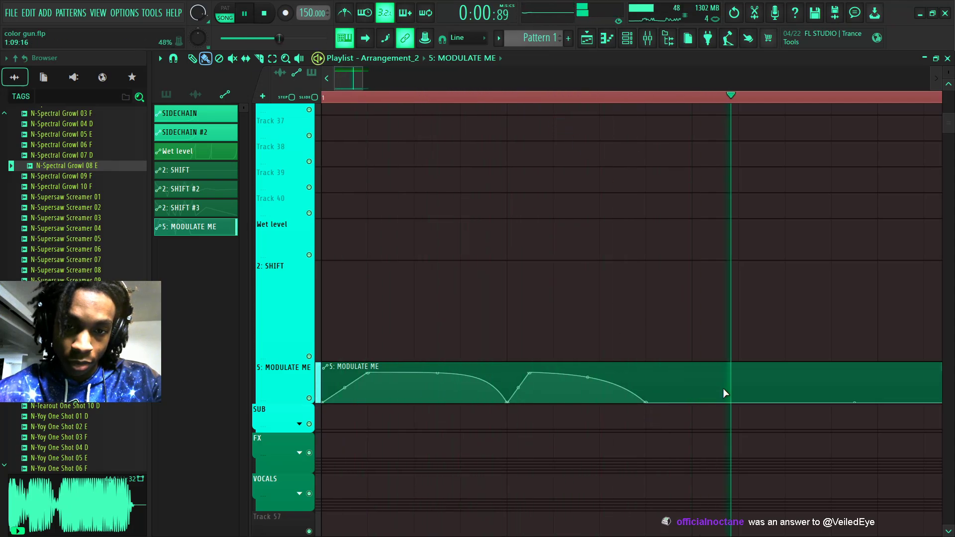
# Add a pulse peaking at 1:09:00 and another jumping to full at 1:10:00, each curving down to zero one step after its peak
pyautogui.rightClick(692, 369)
pyautogui.rightClick(747, 398)
pyautogui.rightClick(750, 388)
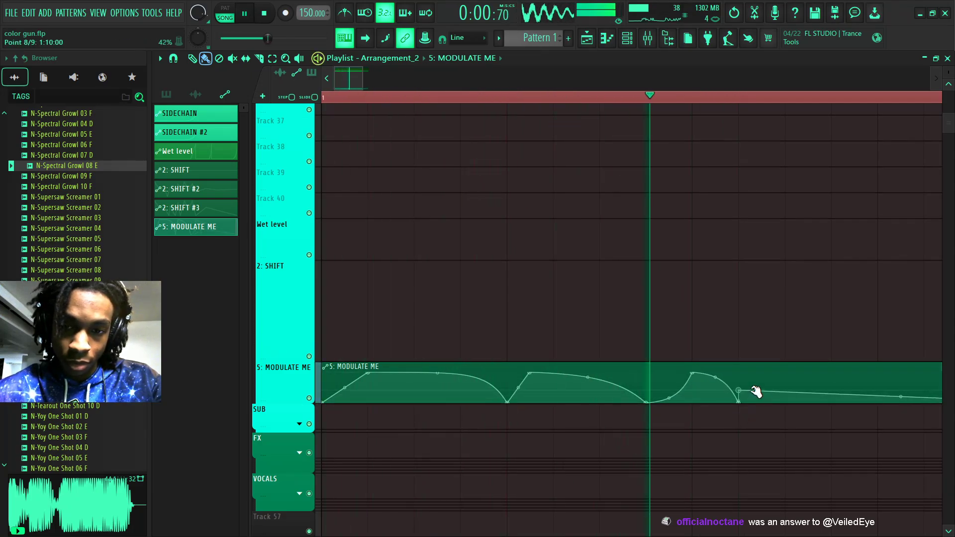
pyautogui.rightClick(796, 401)
pyautogui.press('space')
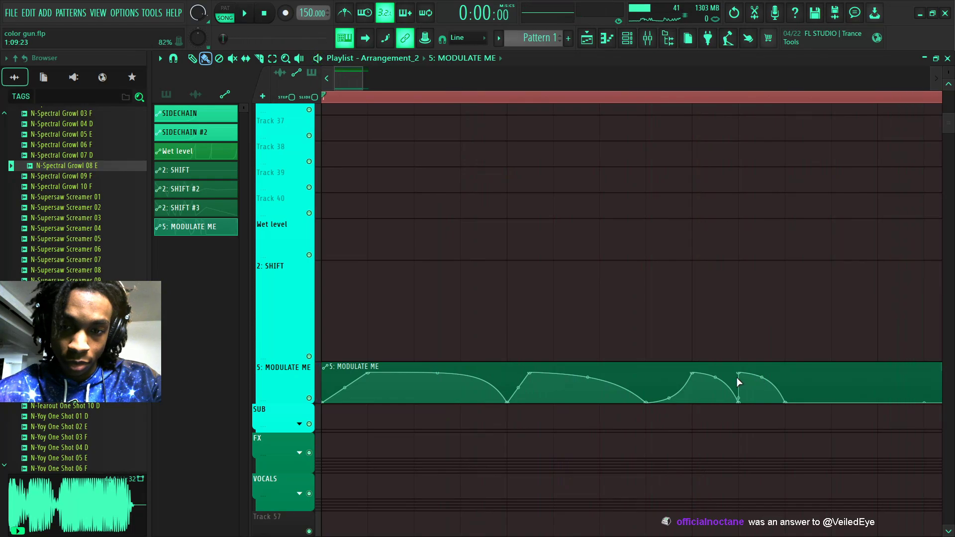
# Add a pulse rising from 1:11:00 to full before 1:12:00 and curving down to zero at 1:13:00, and audition it
pyautogui.rightClick(786, 374)
pyautogui.rightClick(830, 403)
pyautogui.moveTo(784, 377); pyautogui.dragTo(874, 417)
pyautogui.press('space')
pyautogui.press('space')
pyautogui.press('space')
# Add a pulse that jumps to full at 1:13:00 and curves down to zero at 1:14:00, checking it in playback
pyautogui.rightClick(897, 368)
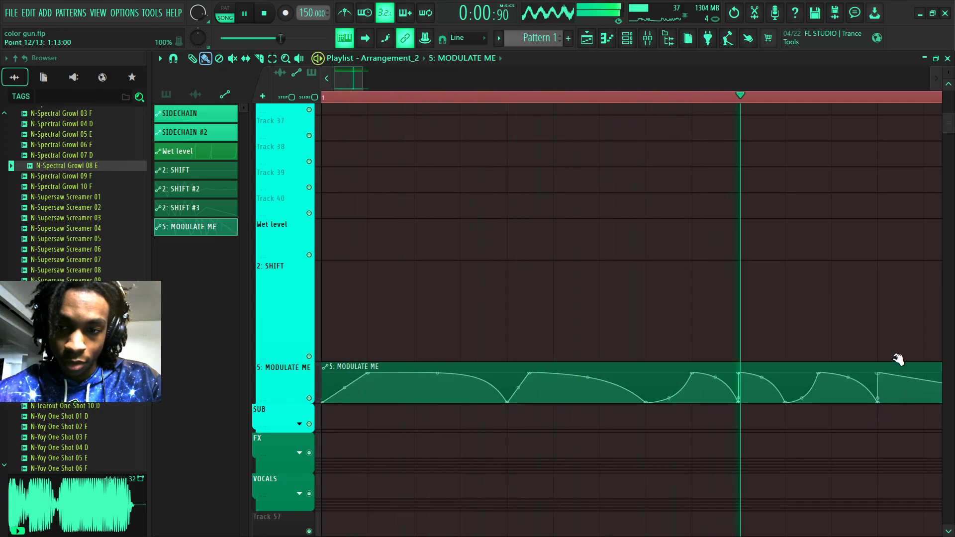
pyautogui.rightClick(921, 404)
pyautogui.scroll(-1, 744, 99)
pyautogui.scroll(-1, 744, 99)
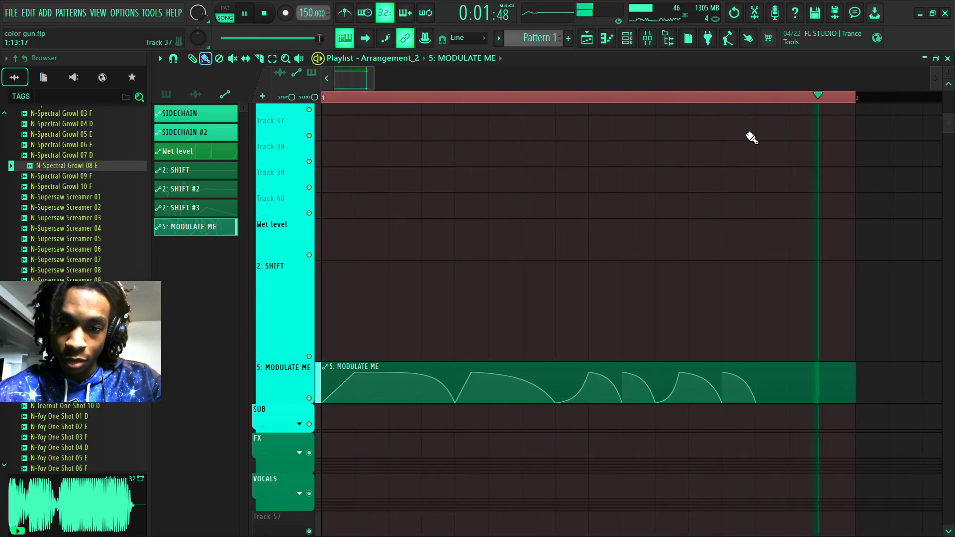
pyautogui.press('space')
pyautogui.moveTo(741, 377); pyautogui.dragTo(740, 374)
pyautogui.press('space')
# Add a final MODULATE ME segment that jumps to full at 1:14:00 and falls to zero at the clip's end
pyautogui.rightClick(855, 374)
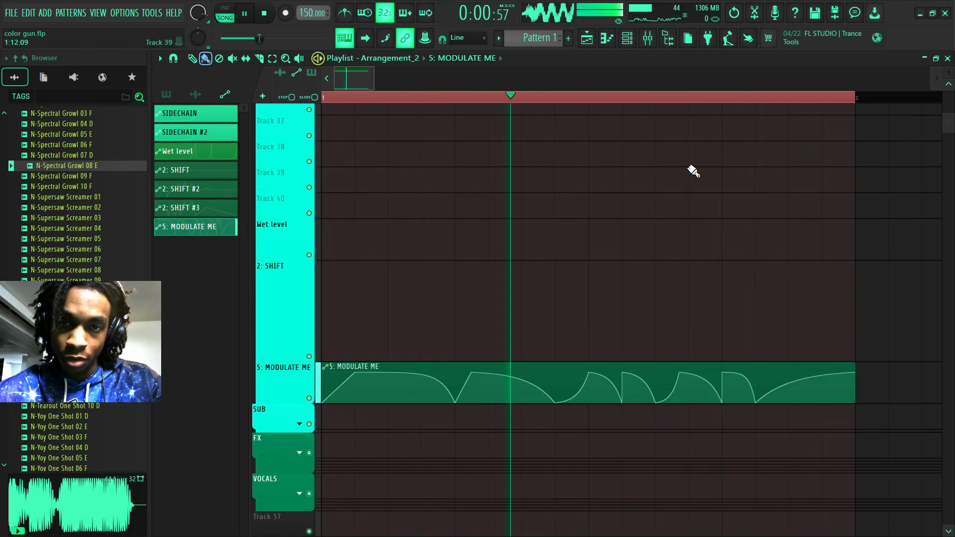
pyautogui.click(649, 38)
pyautogui.press('F9')
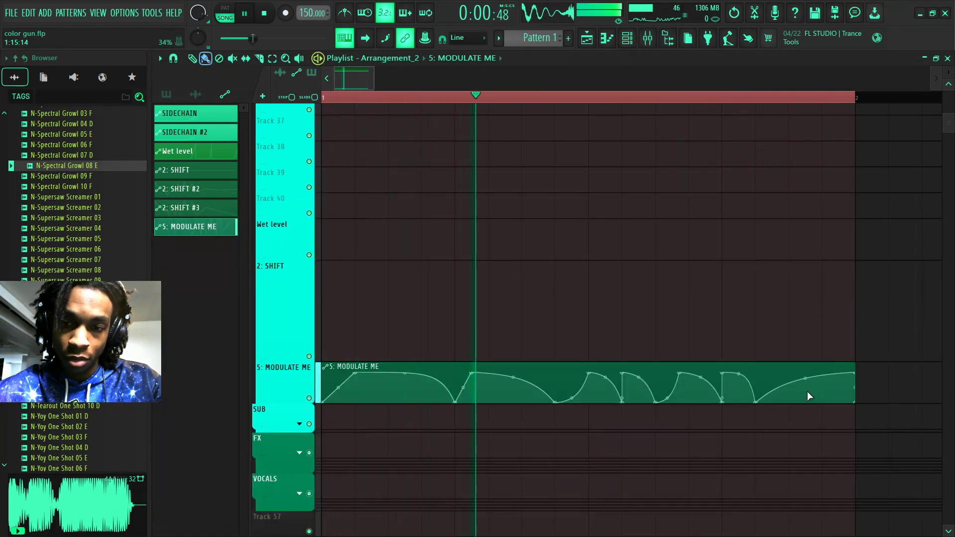
pyautogui.rightClick(757, 373)
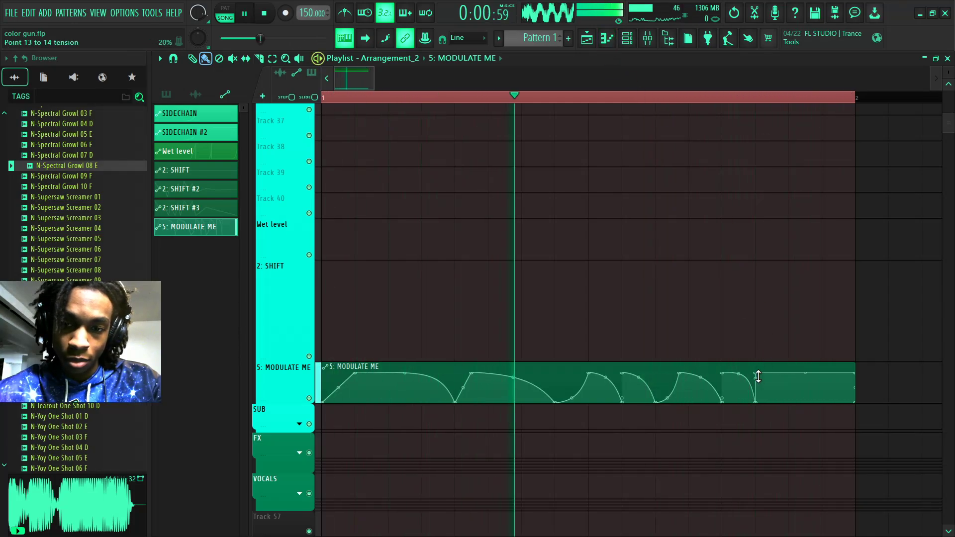
pyautogui.moveTo(854, 373); pyautogui.dragTo(854, 403)
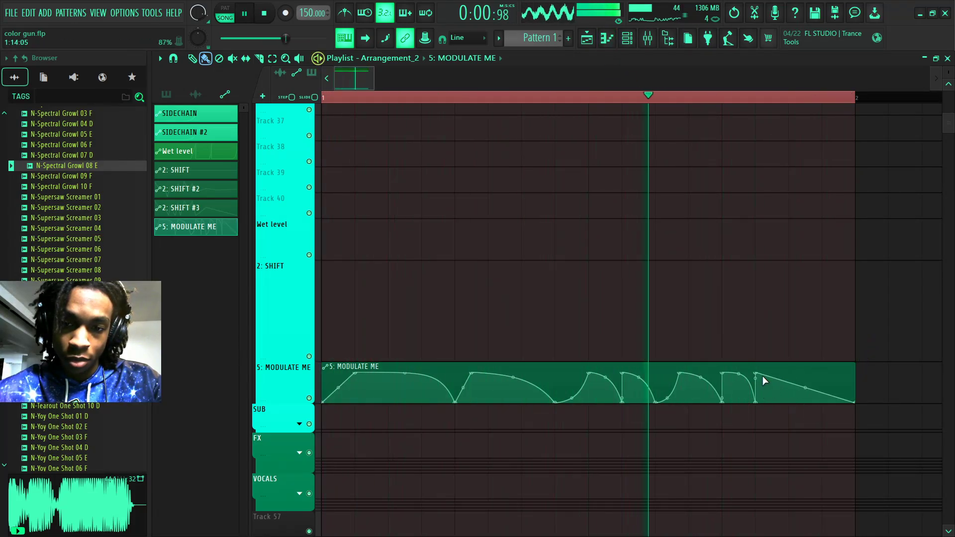
# Reshape the final MODULATE ME segment to curve up from 1:14:00 to full before 1:15:00 and back to zero at the clip's end, and audition it
pyautogui.moveTo(756, 374); pyautogui.dragTo(778, 372)
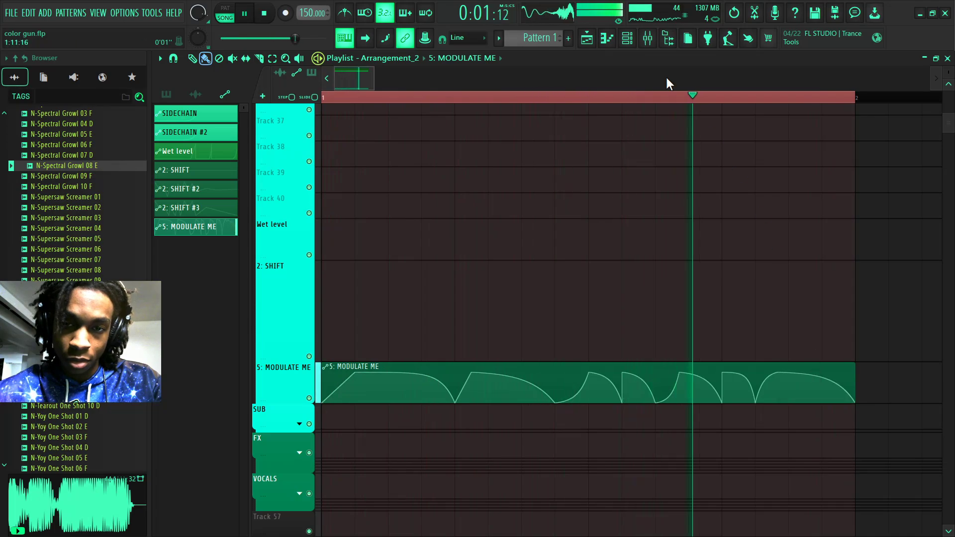
pyautogui.click(647, 39)
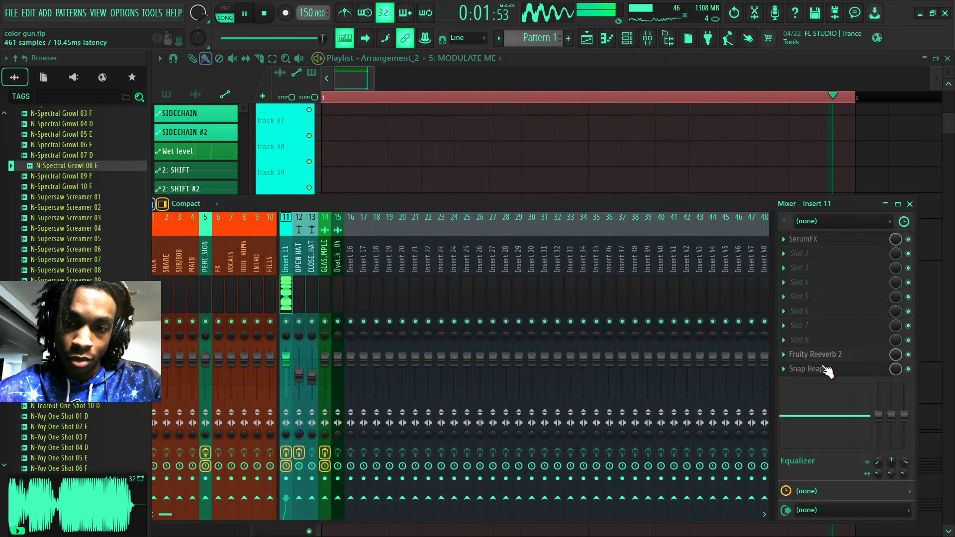
pyautogui.press('space')
pyautogui.press('space')
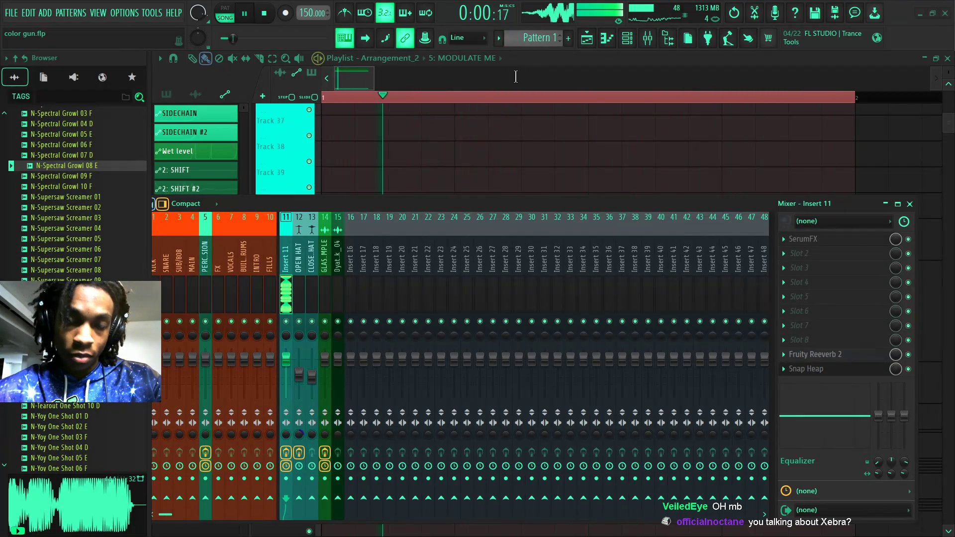
pyautogui.press('space')
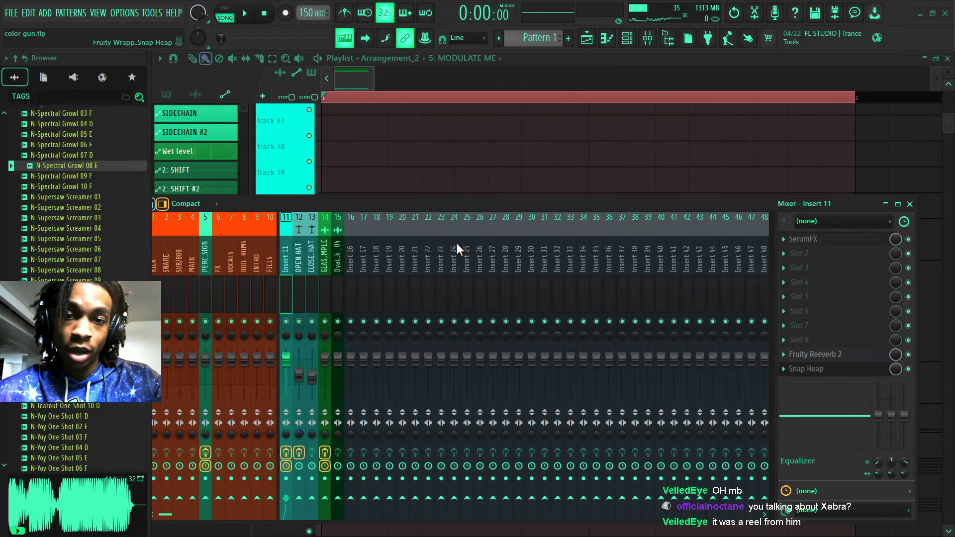
pyautogui.press('F9')
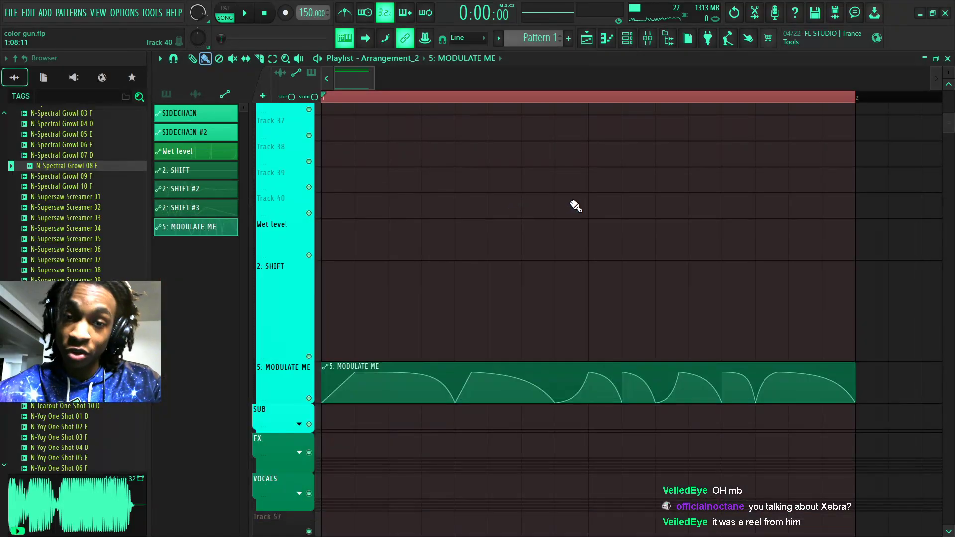
# Play back the three layered bass clips on Insert 11 and Tracks 32 and 33 with the MODULATE ME automation
pyautogui.scroll(-3, 512, 280)
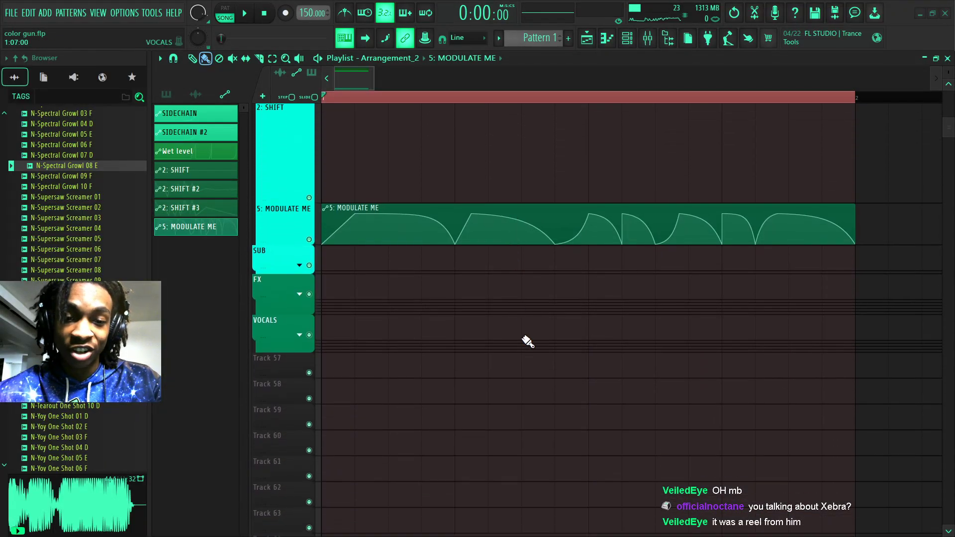
pyautogui.scroll(5, 526, 339)
pyautogui.scroll(-3, 413, 421)
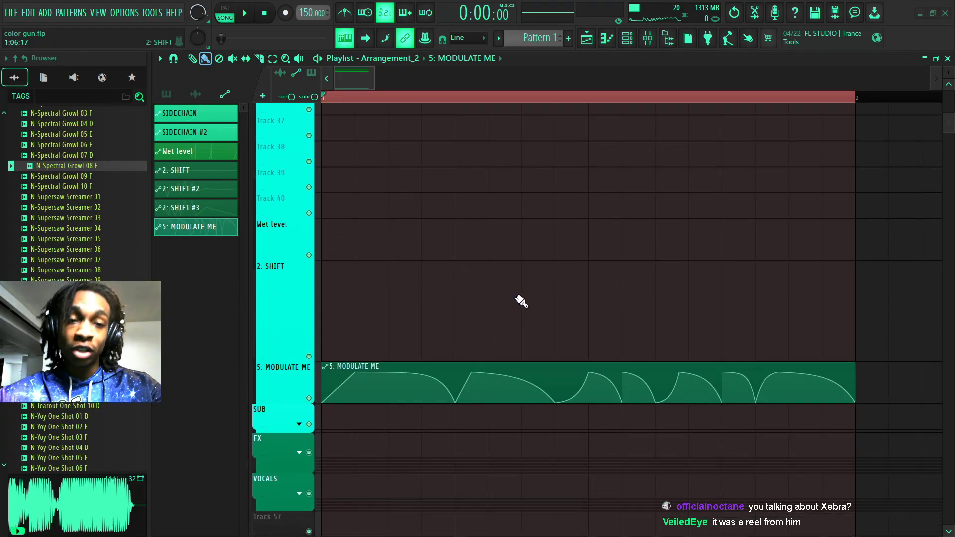
pyautogui.scroll(8, 520, 302)
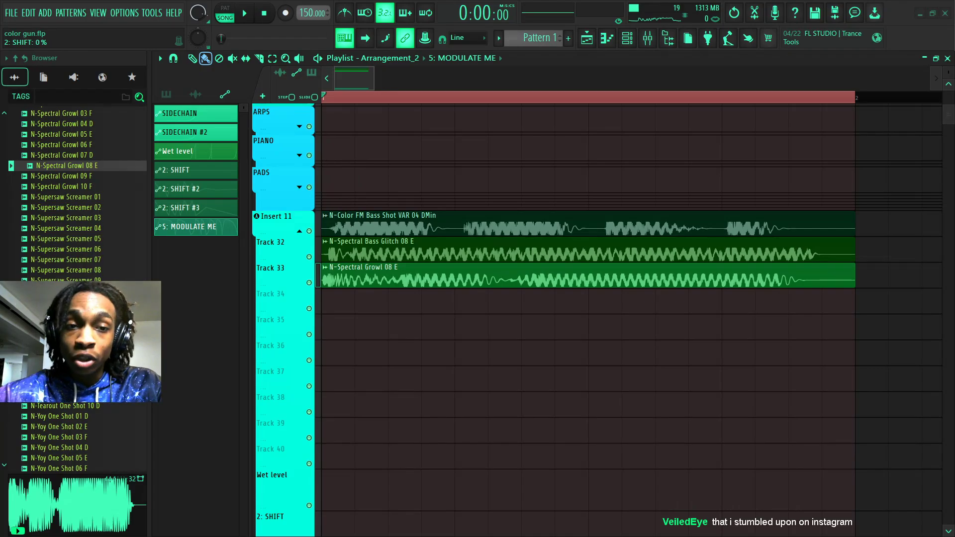
pyautogui.click(372, 127)
pyautogui.rightClick(373, 124)
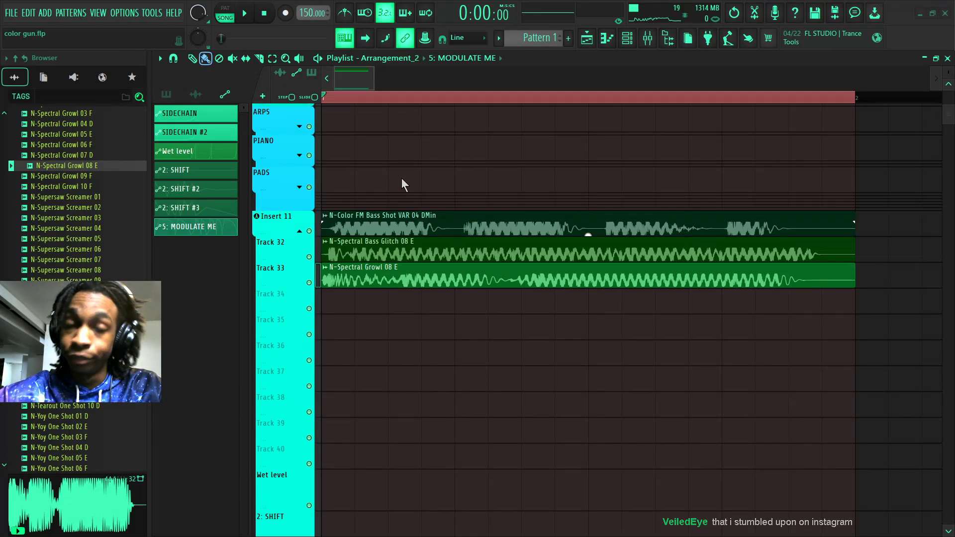
pyautogui.press('space')
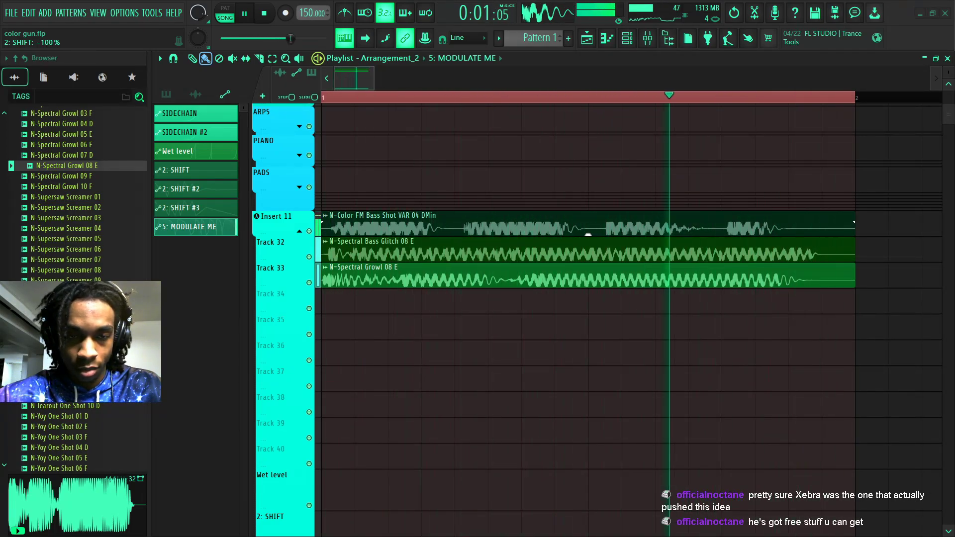
pyautogui.press('space')
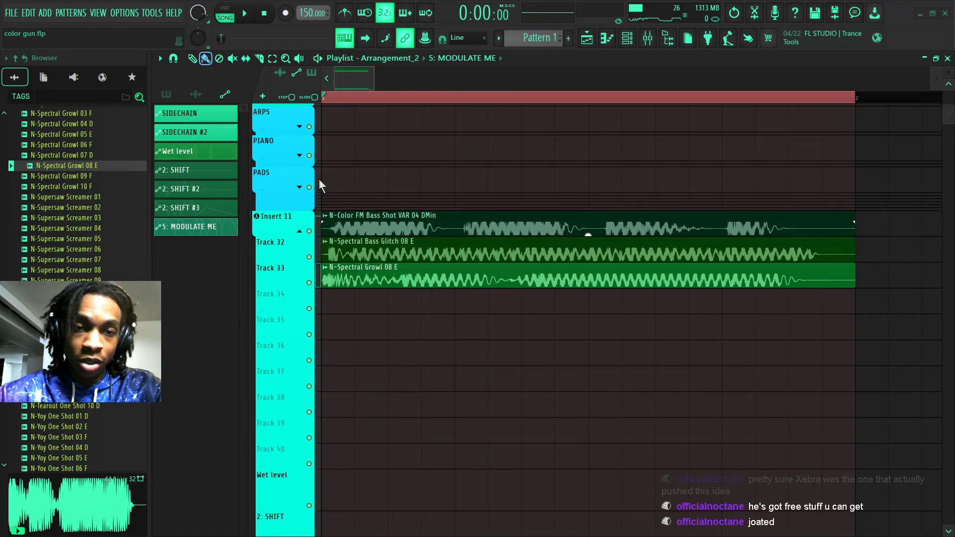
pyautogui.press('space')
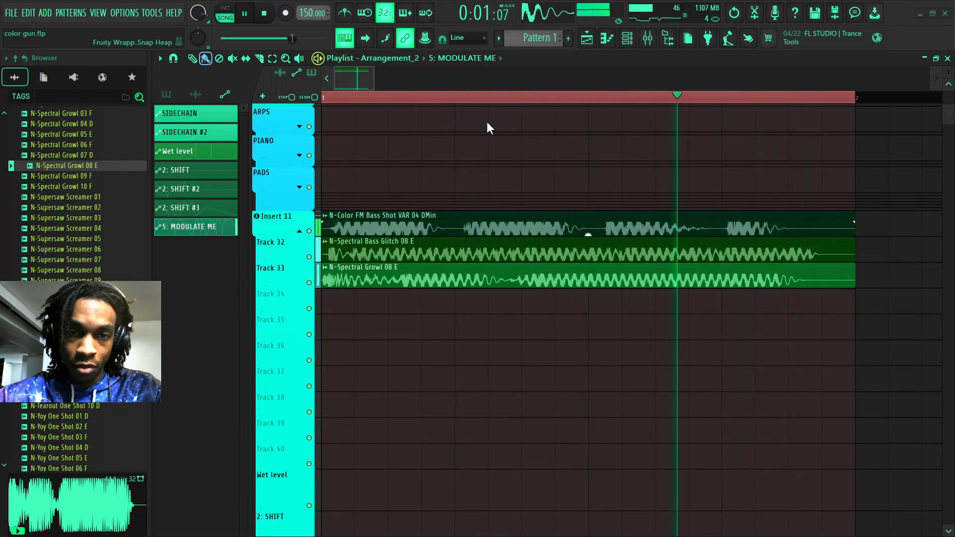
pyautogui.press('space')
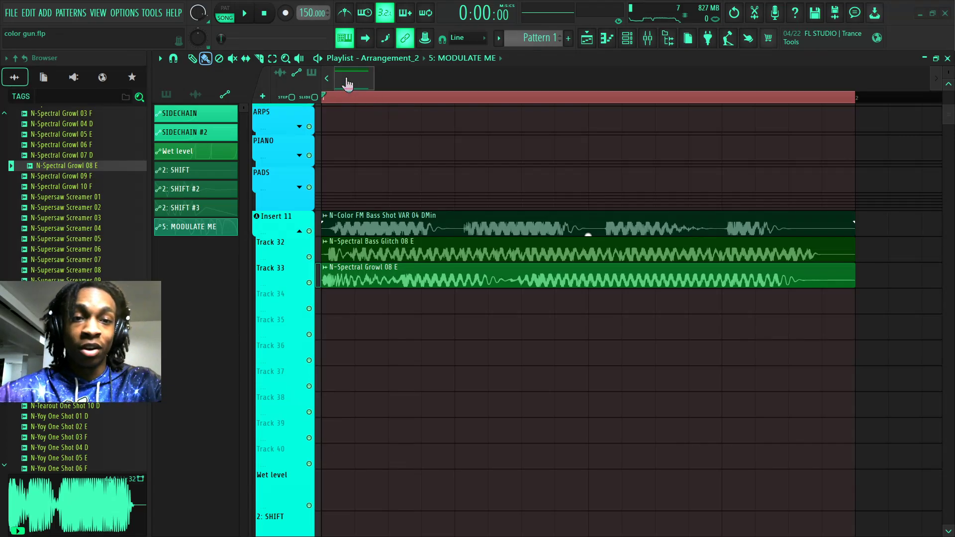
pyautogui.press('space')
pyautogui.press('space')
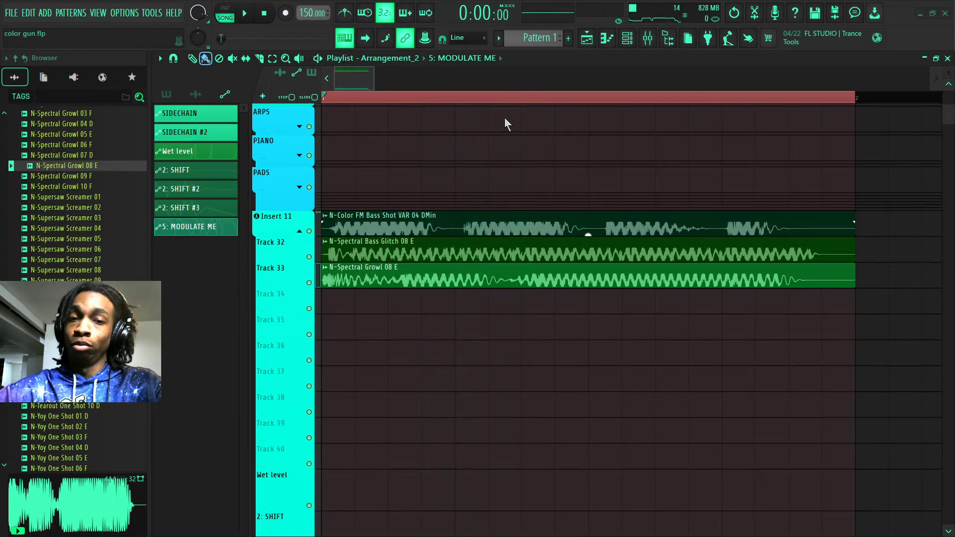
# Mute the Insert 11 track and Track 32 and audition N-Spectral Growl 08 E on its own
pyautogui.scroll(-5, 490, 206)
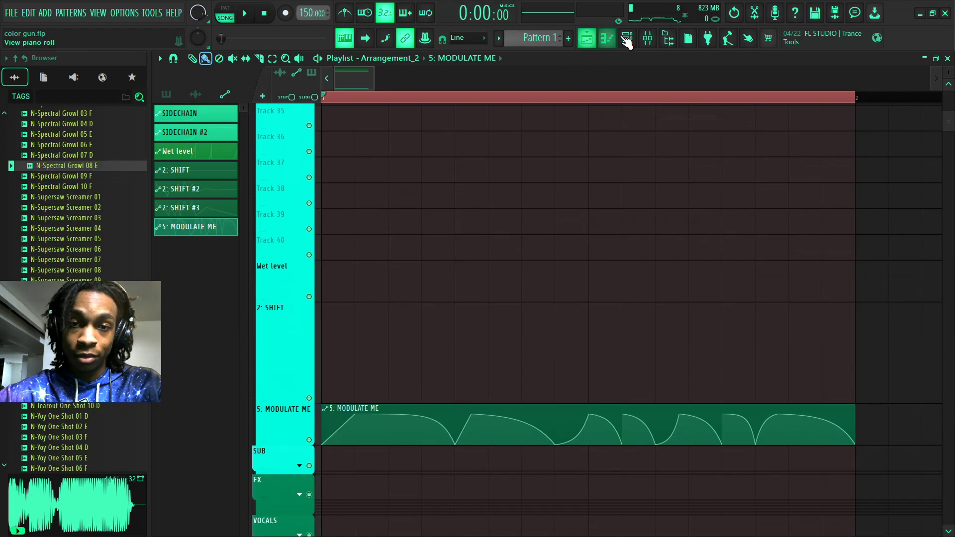
pyautogui.click(648, 38)
pyautogui.press('F9')
pyautogui.scroll(5, 497, 174)
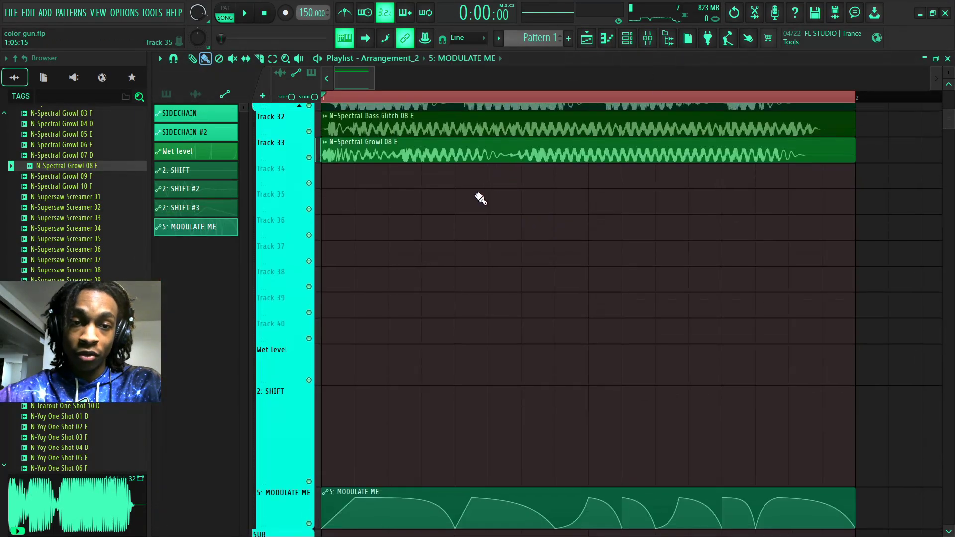
pyautogui.click(309, 173)
pyautogui.click(310, 147)
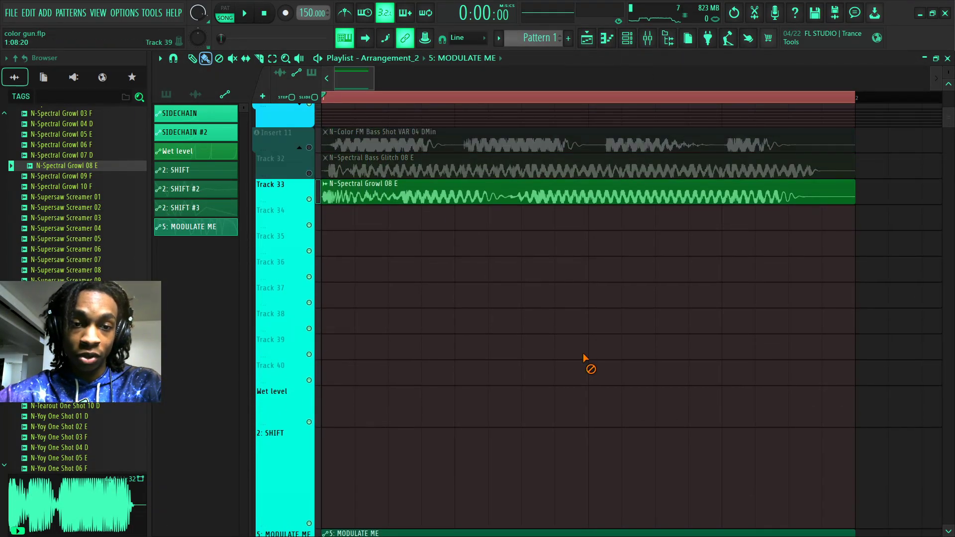
pyautogui.press('space')
pyautogui.press('space')
# Mute Track 33, unmute the Insert 11 track, and audition N-Color FM Bass Shot VAR 04 DMin alone through the Insert 11 effects
pyautogui.click(309, 199)
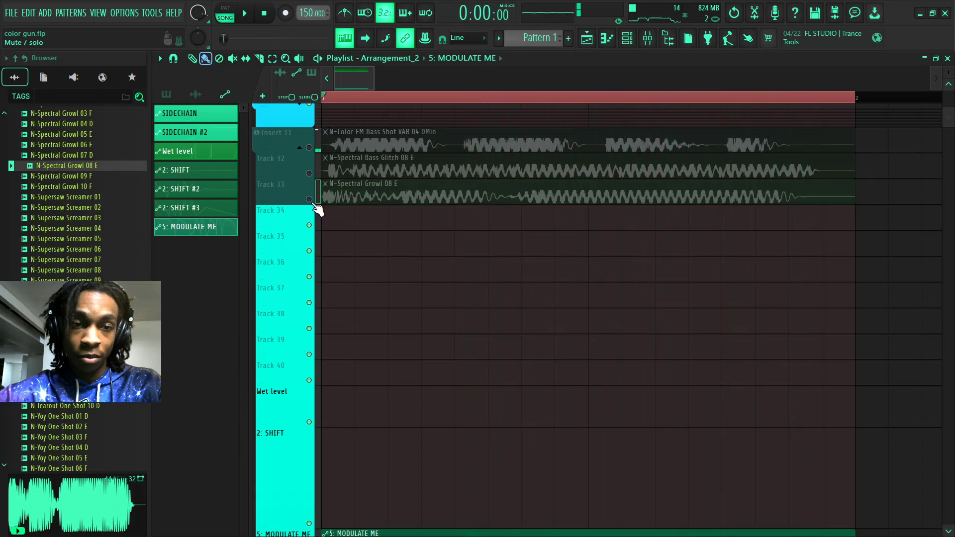
pyautogui.click(309, 148)
pyautogui.press('space')
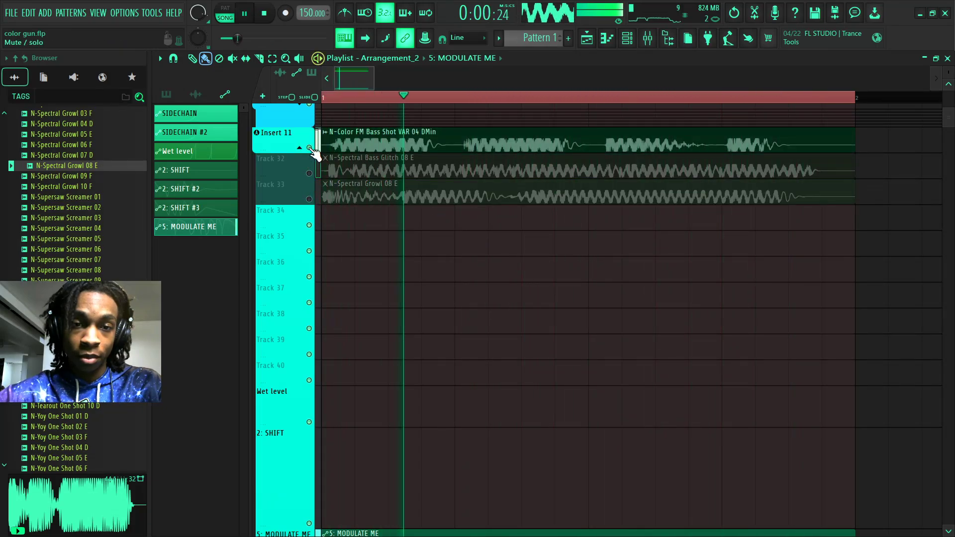
pyautogui.click(648, 38)
pyautogui.press('space')
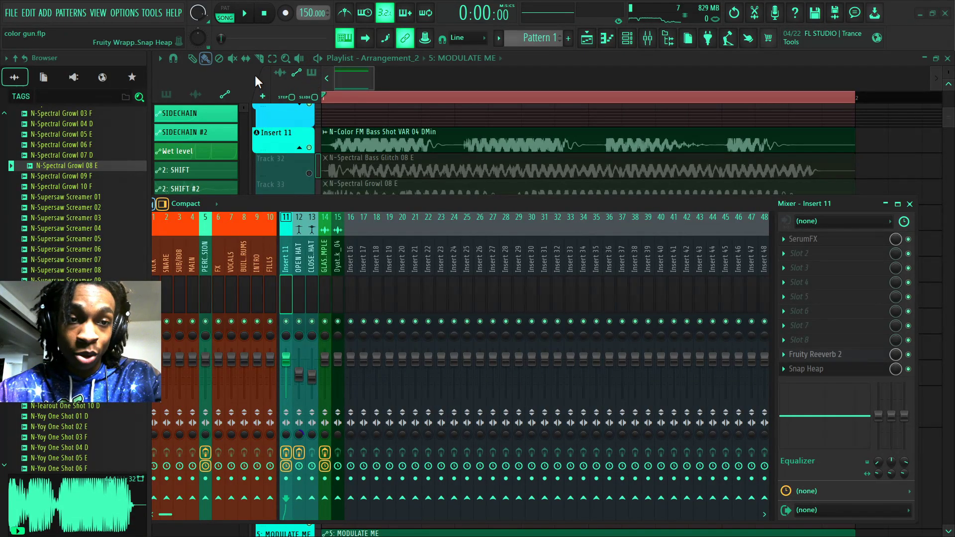
pyautogui.press('space')
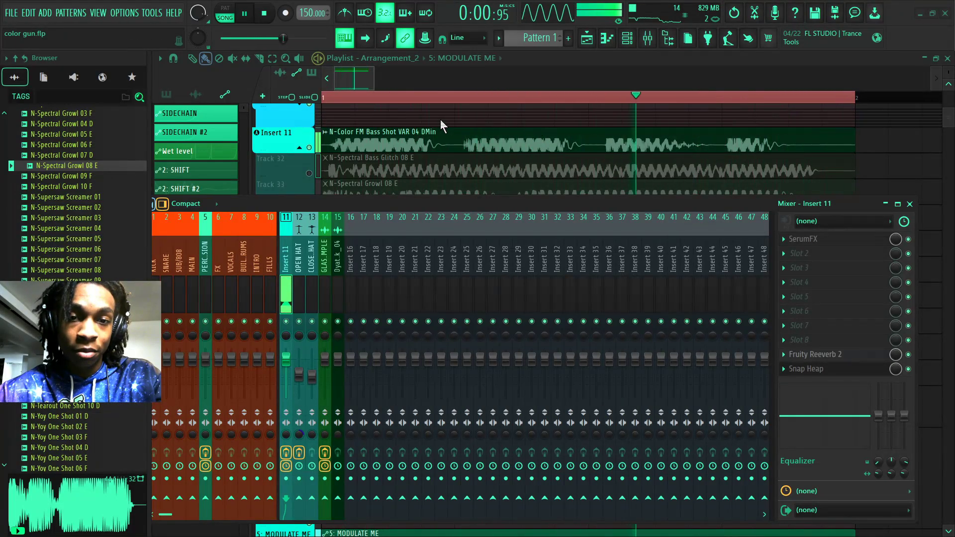
pyautogui.press('space')
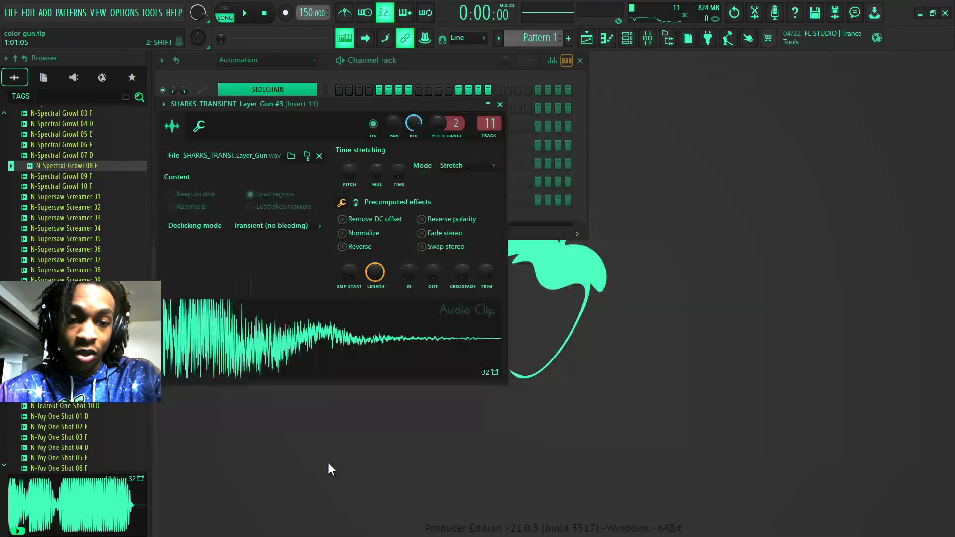
# Mute the 5: MODULATE ME automation track in the playlist
pyautogui.click(587, 40)
pyautogui.scroll(-10, 405, 320)
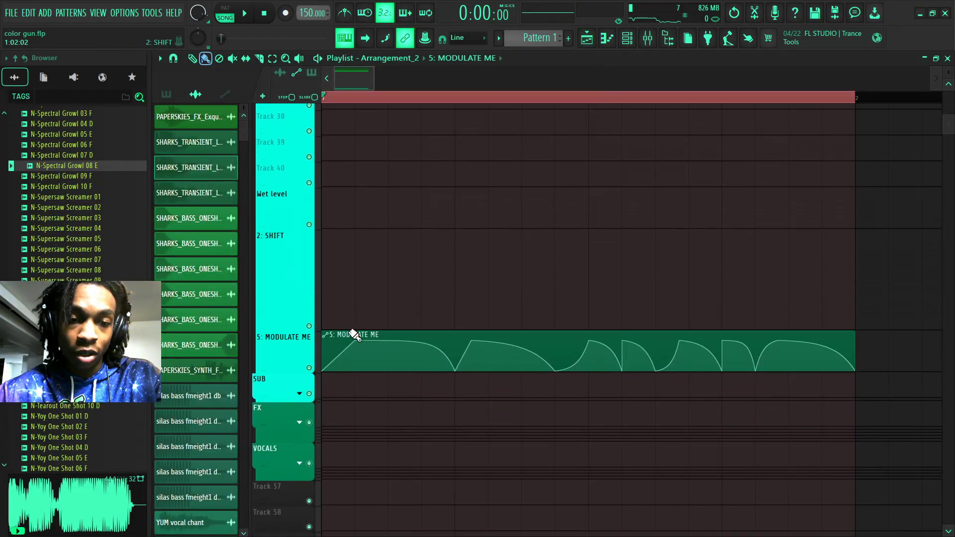
pyautogui.click(309, 356)
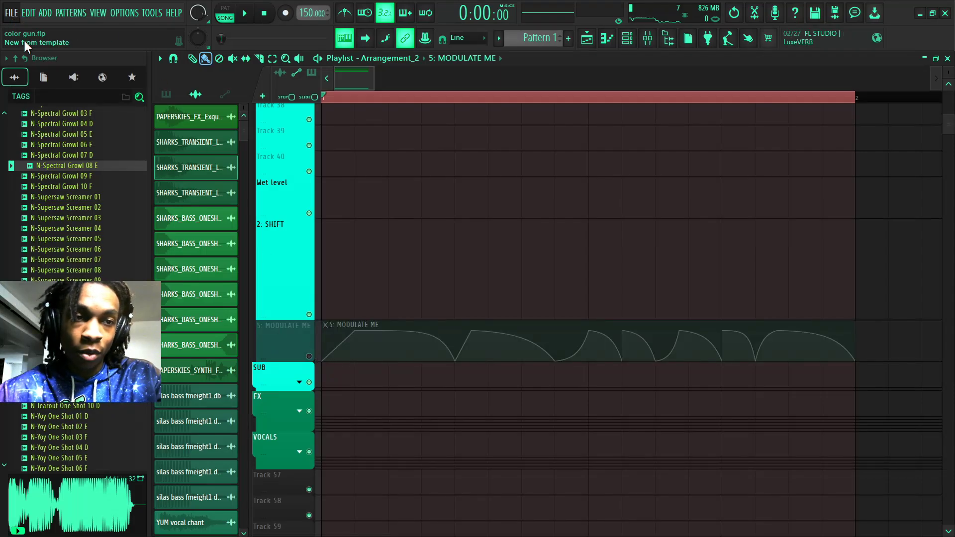
# Start a new project from a template and audition N-Supersaw Screamer, N-Spectral Bass One Shot and N-Spectral Bass Glitch samples in Vol. 12
pyautogui.click(85, 314)
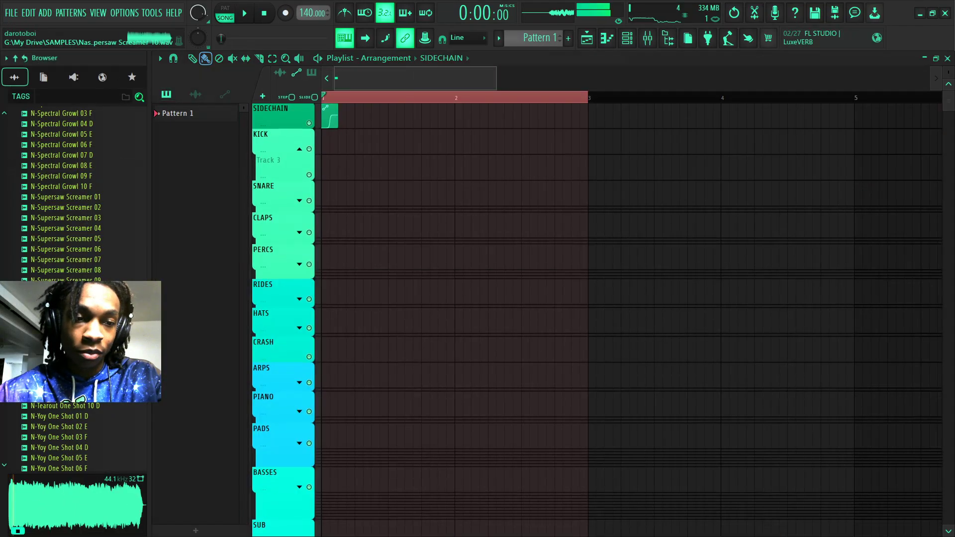
pyautogui.click(89, 229)
pyautogui.click(92, 145)
pyautogui.scroll(2, 87, 239)
pyautogui.scroll(4, 61, 268)
pyautogui.click(61, 228)
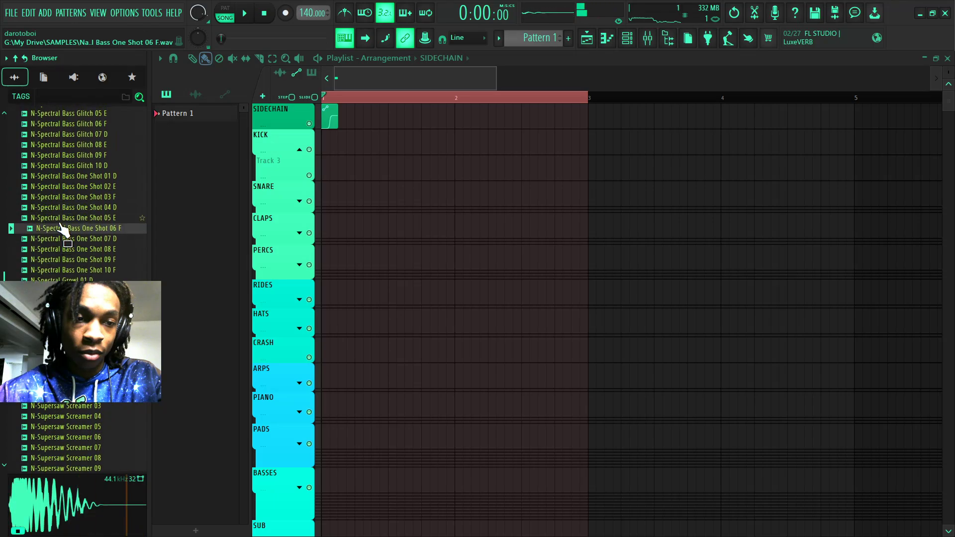
pyautogui.click(80, 156)
pyautogui.scroll(4, 81, 159)
pyautogui.click(60, 264)
pyautogui.click(68, 279)
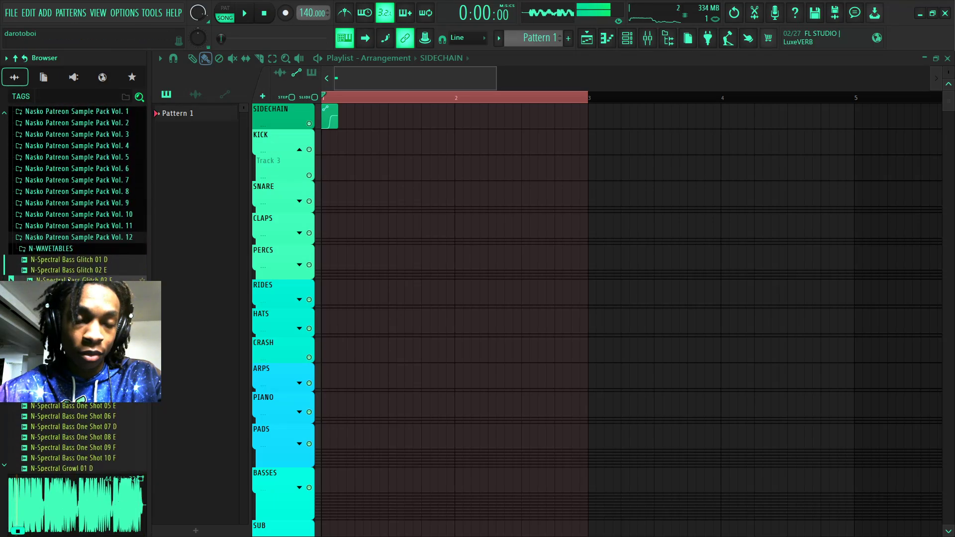
# Open Nasko Patreon Sample Pack Vol. 11 and audition its N-Color Bass and N-Kick samples
pyautogui.click(93, 226)
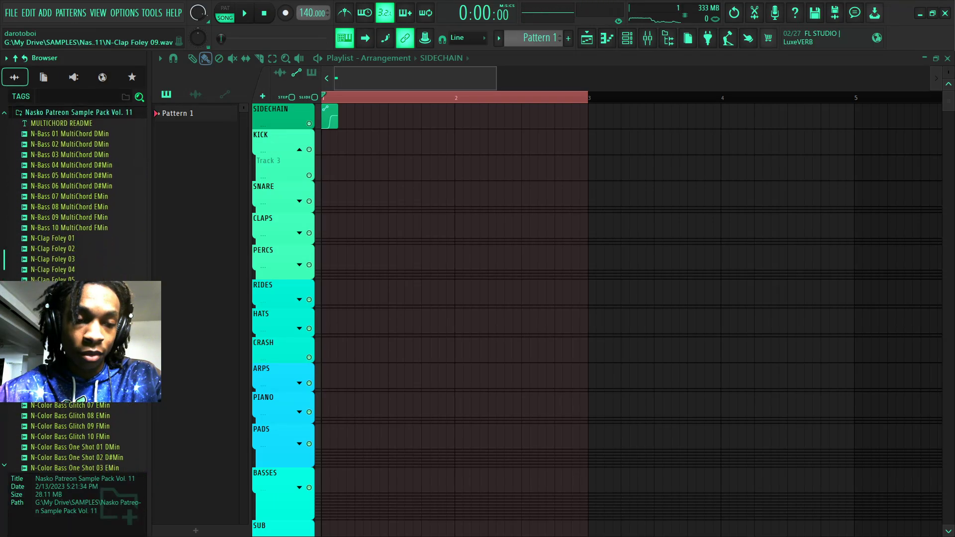
pyautogui.click(85, 344)
pyautogui.click(86, 363)
pyautogui.scroll(-6, 82, 348)
pyautogui.click(68, 229)
pyautogui.click(72, 301)
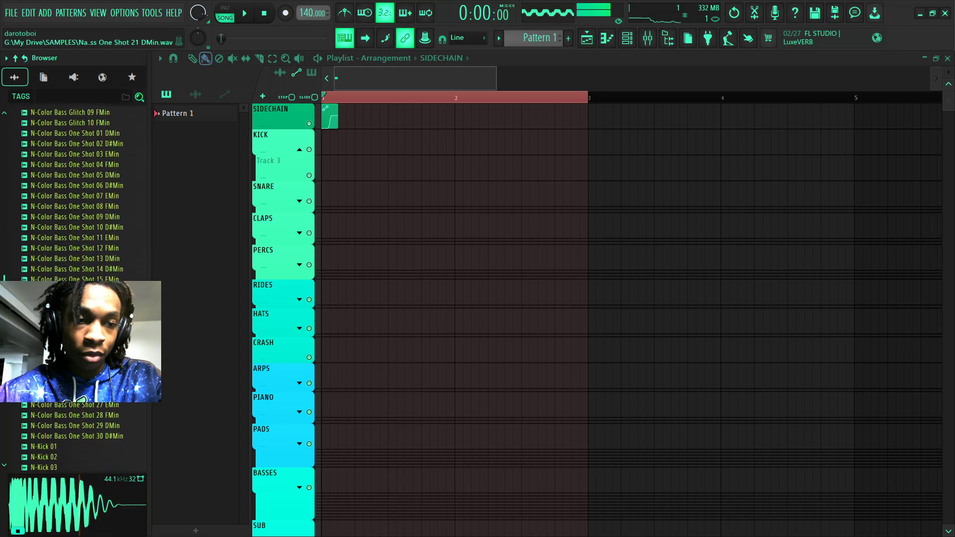
pyautogui.click(71, 231)
pyautogui.click(77, 176)
pyautogui.scroll(-5, 80, 236)
pyautogui.click(77, 354)
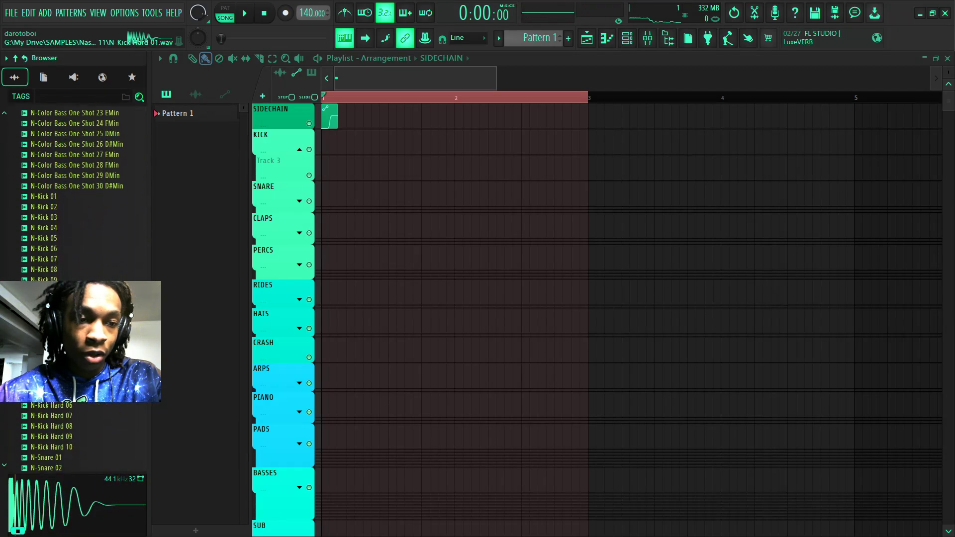
pyautogui.scroll(-5, 78, 299)
pyautogui.scroll(12, 69, 249)
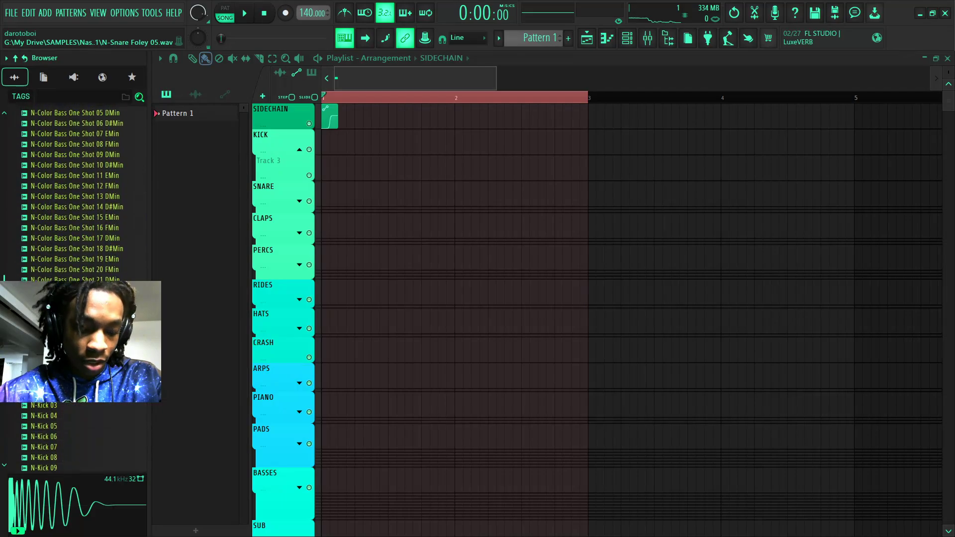
# Open Nasko Patreon Sample Pack Vol. 10 and audition its N-Bass Glitch, N-Bass One Shot Layer and N-Bass Flow Shot samples
pyautogui.scroll(12, 57, 241)
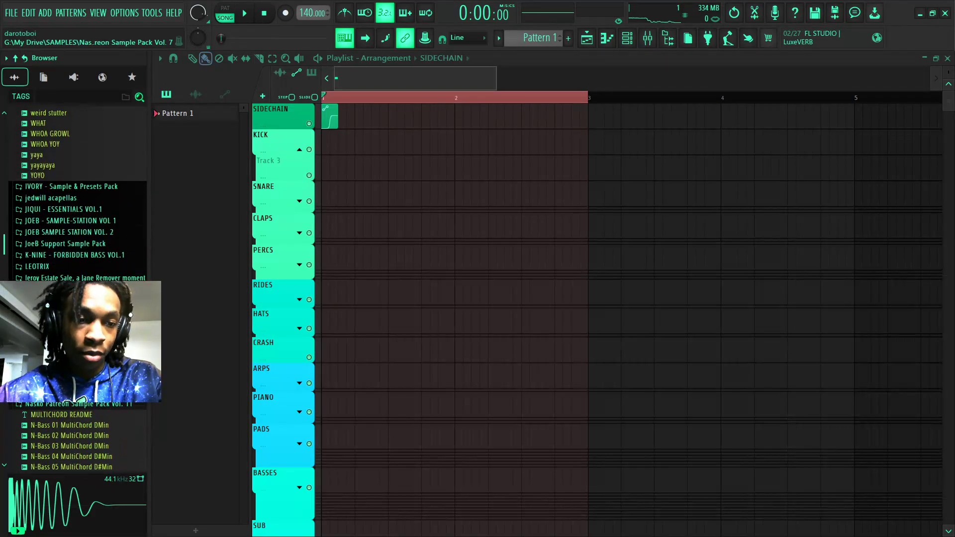
pyautogui.click(102, 291)
pyautogui.scroll(-6, 92, 269)
pyautogui.click(81, 213)
pyautogui.scroll(-2, 89, 239)
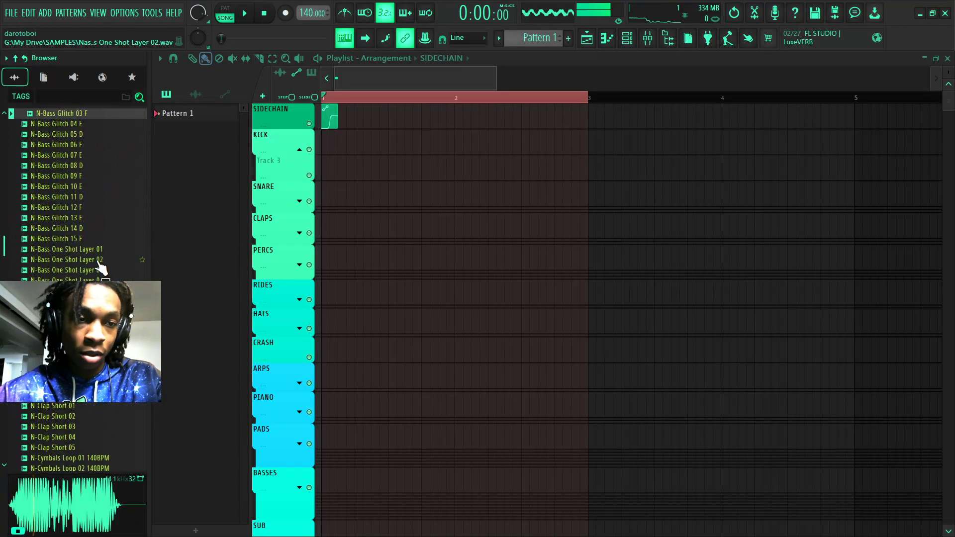
pyautogui.click(100, 270)
pyautogui.scroll(7, 81, 234)
pyautogui.click(80, 234)
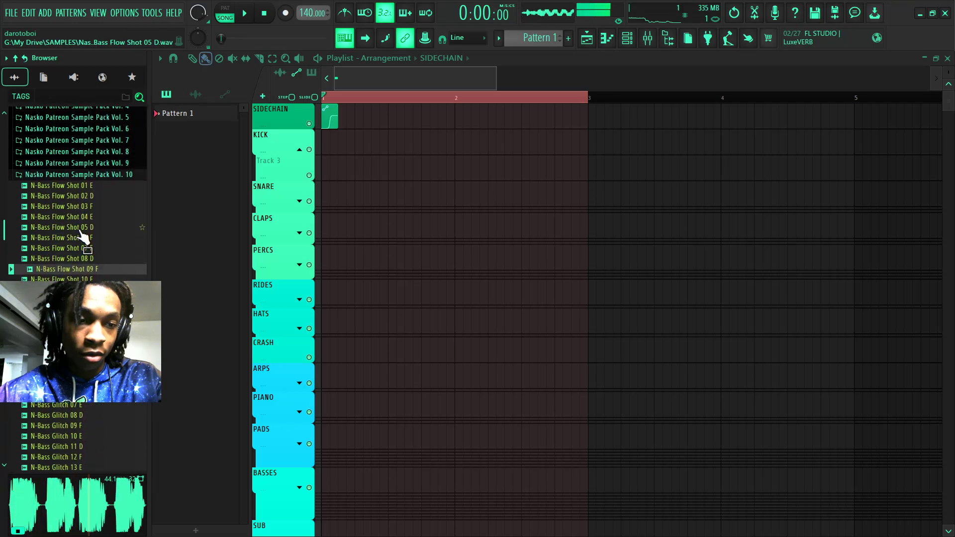
pyautogui.click(79, 220)
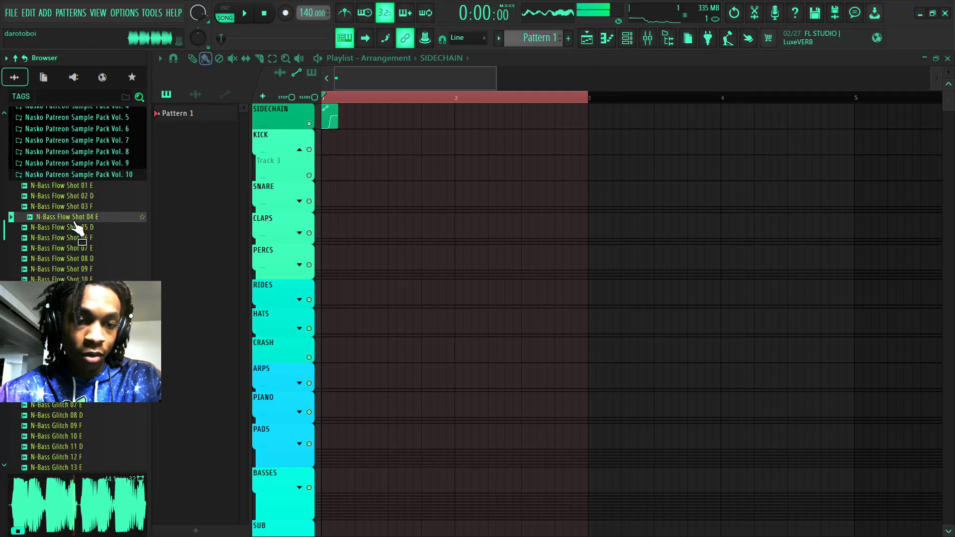
# Audition N-Bass Flow Shot 01 E and 09 F, and place N-Bass Flow Shot 09 F at bar 1 of the BASSES track
pyautogui.click(72, 189)
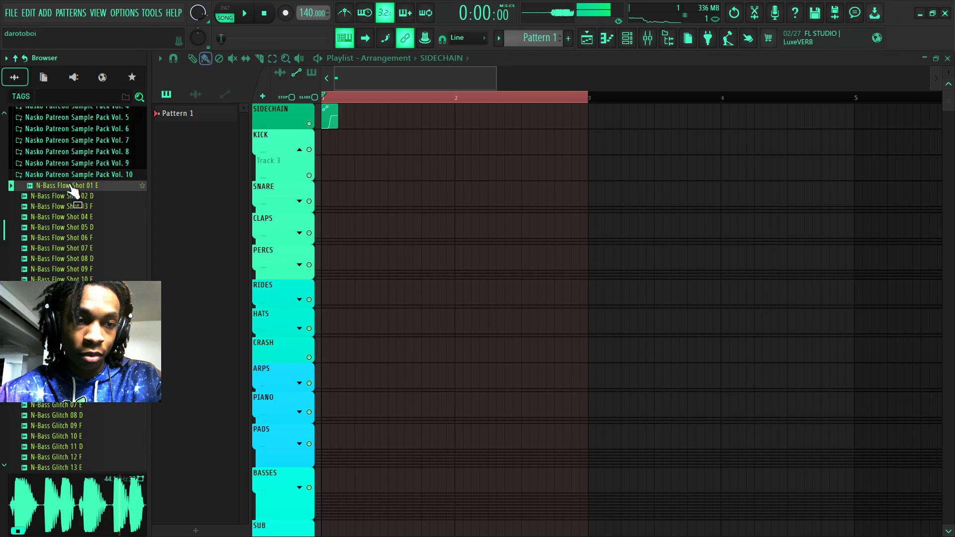
pyautogui.click(44, 271)
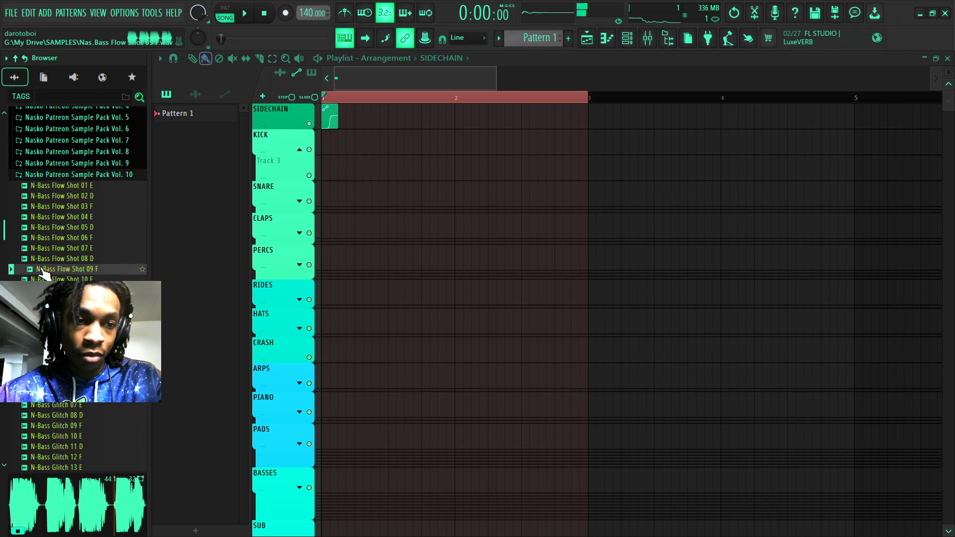
pyautogui.moveTo(316, 469); pyautogui.dragTo(344, 478)
pyautogui.doubleClick(346, 473)
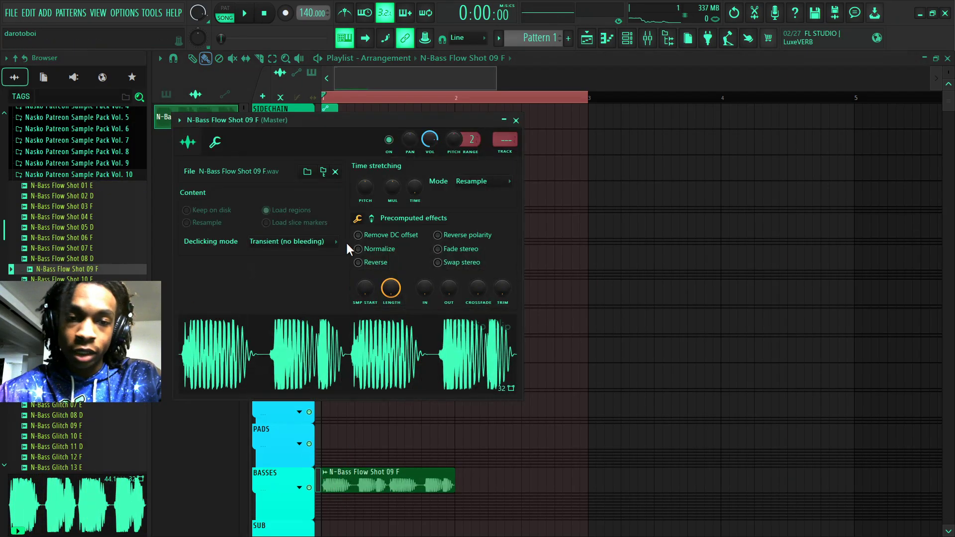
pyautogui.press('Escape')
pyautogui.scroll(-3, 338, 120)
pyautogui.scroll(3, 326, 99)
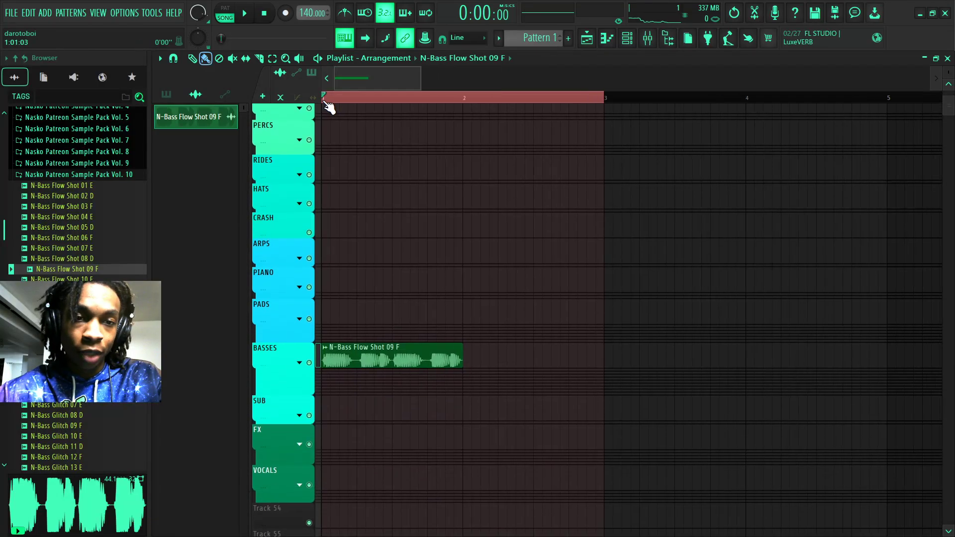
# Route the N-Bass Flow Shot 09 F clip to free mixer track 11
pyautogui.scroll(-3, 328, 110)
pyautogui.click(660, 46)
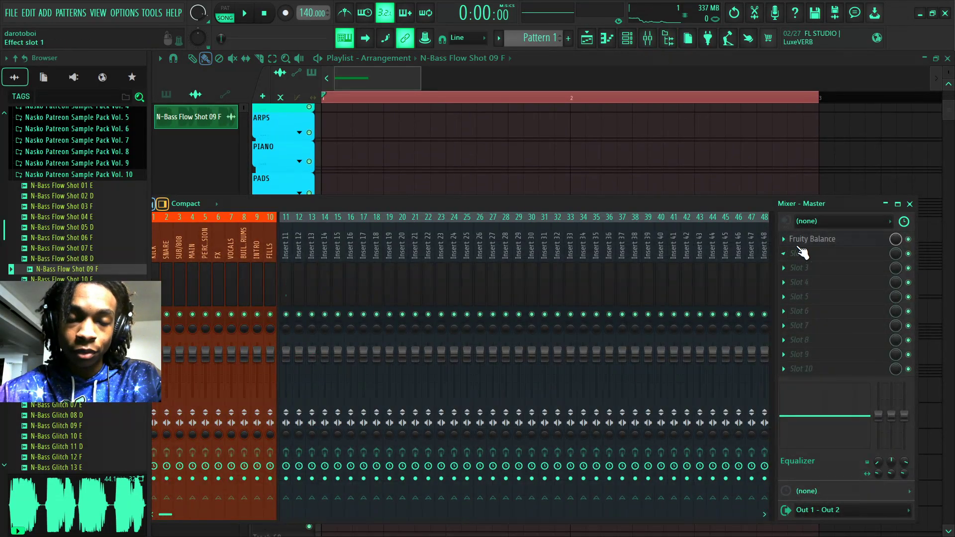
pyautogui.press('F9')
pyautogui.doubleClick(431, 226)
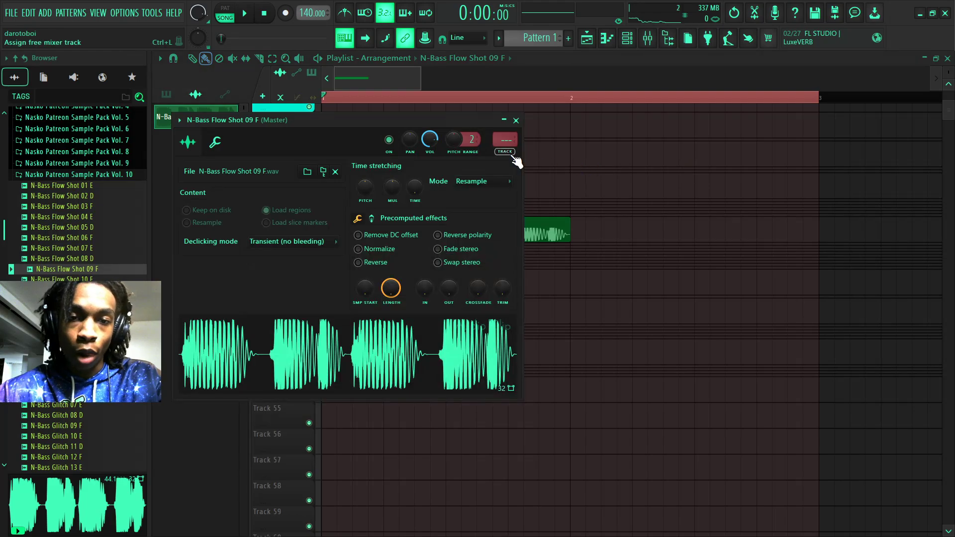
pyautogui.hotkey('ctrl', 'l')
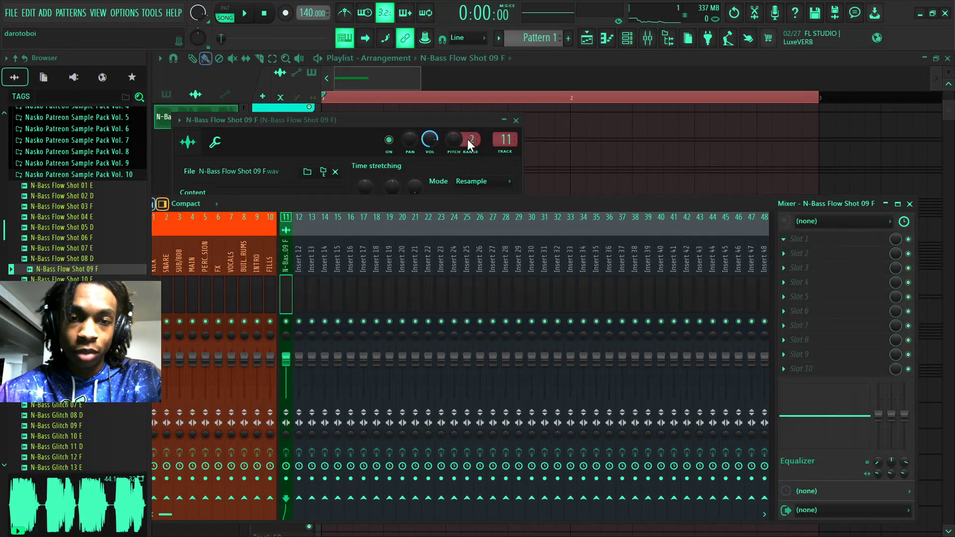
pyautogui.moveTo(521, 135); pyautogui.dragTo(522, 144)
pyautogui.press('Escape')
# Add Snap Heap after Fruity parametric EQ 2 on the bass's mixer track and load the N-SUB preset
pyautogui.press('space')
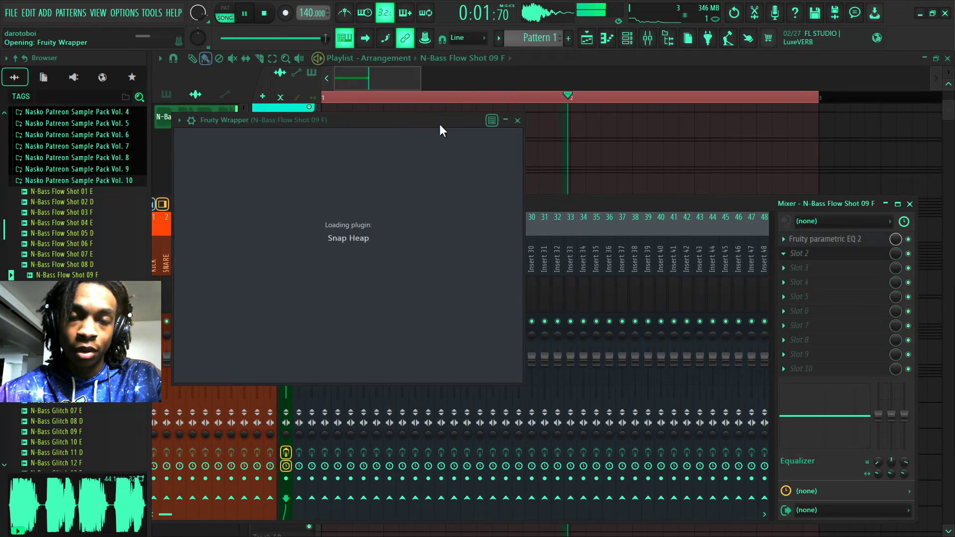
pyautogui.press('space')
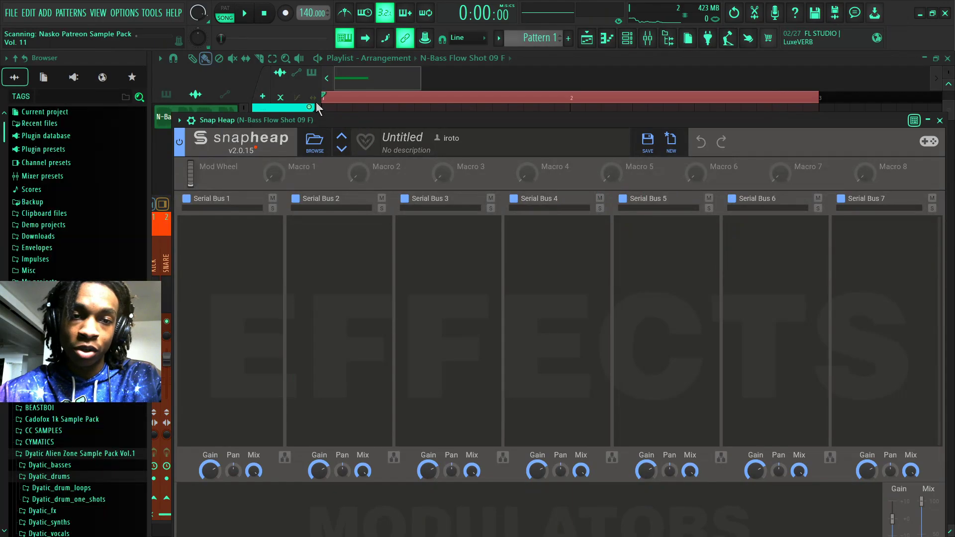
pyautogui.moveTo(359, 119); pyautogui.dragTo(339, 71)
pyautogui.click(297, 99)
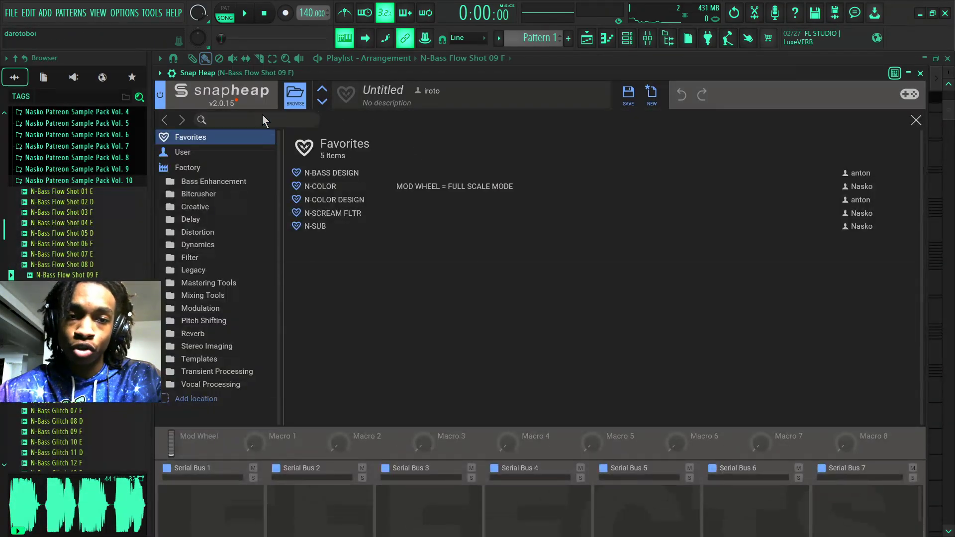
pyautogui.doubleClick(324, 226)
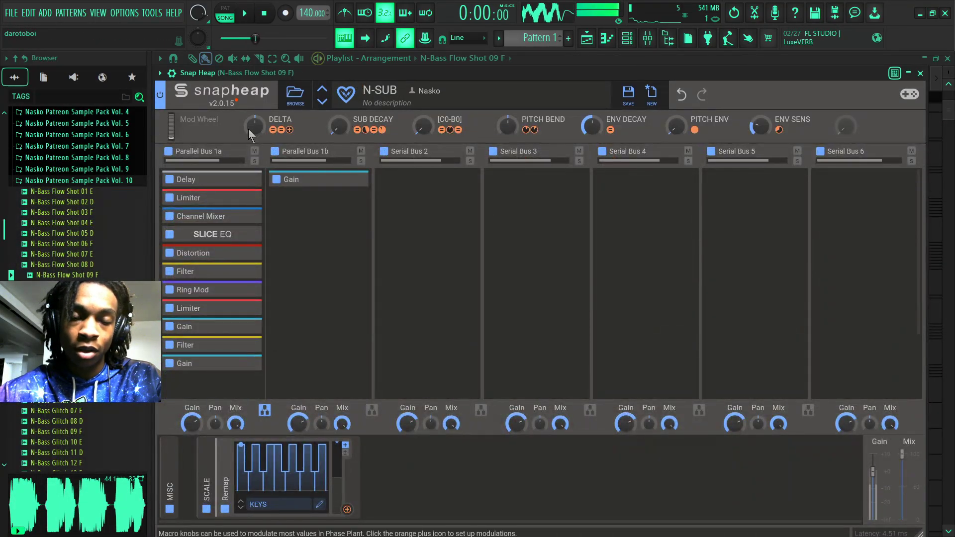
# Turn the DELTA macro up to its maximum and play the bass through N-SUB
pyautogui.moveTo(250, 129); pyautogui.dragTo(302, 64)
pyautogui.press('space')
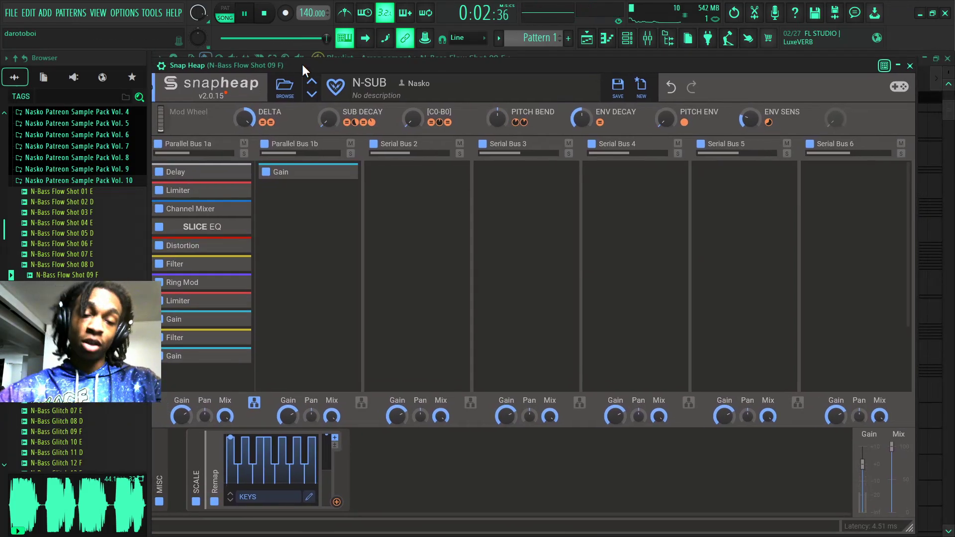
pyautogui.press('space')
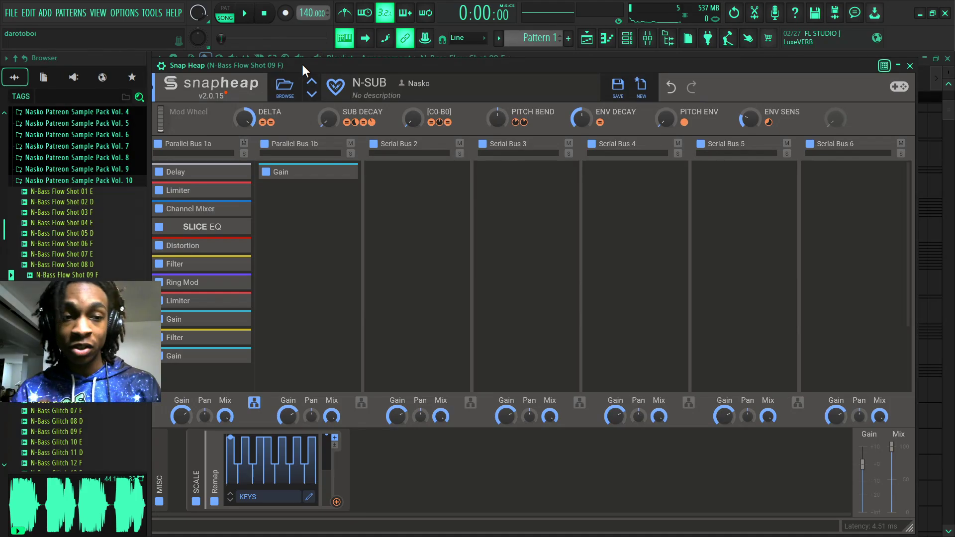
# Close the clip's sampler window and arrange the mixer and Snap Heap windows below the bass clip in the playlist
pyautogui.moveTo(303, 64); pyautogui.dragTo(379, 377)
pyautogui.click(516, 121)
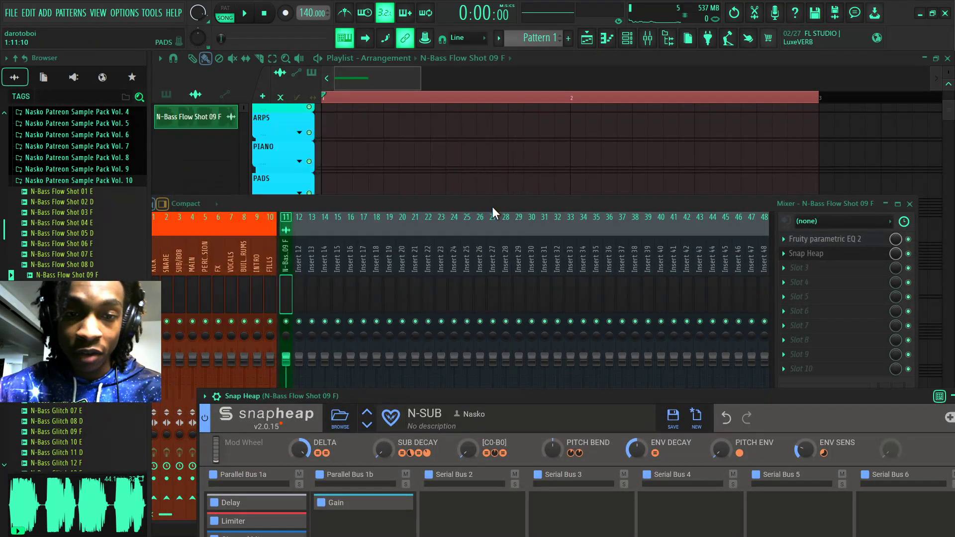
pyautogui.moveTo(492, 207); pyautogui.dragTo(484, 344)
pyautogui.click(472, 270)
pyautogui.scroll(3, 344, 81)
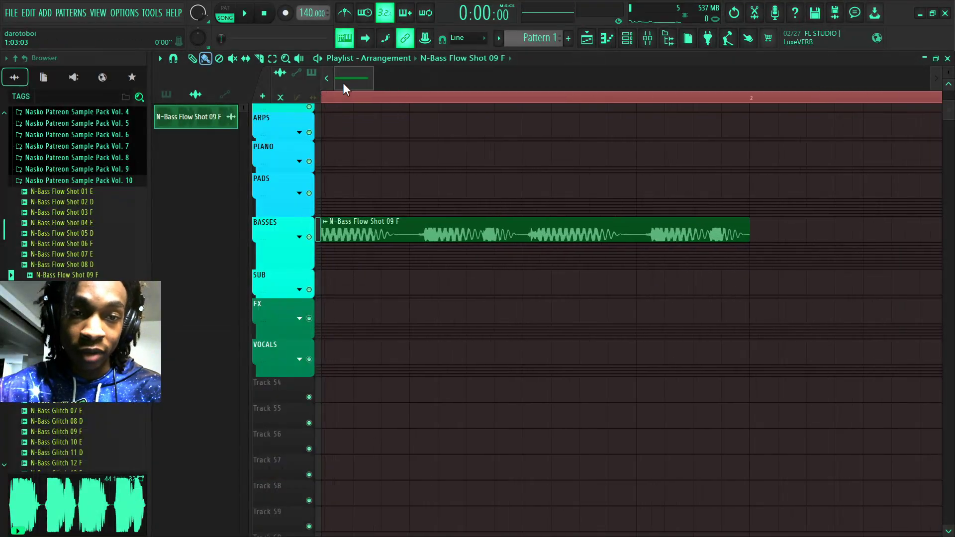
pyautogui.click(648, 39)
pyautogui.click(649, 41)
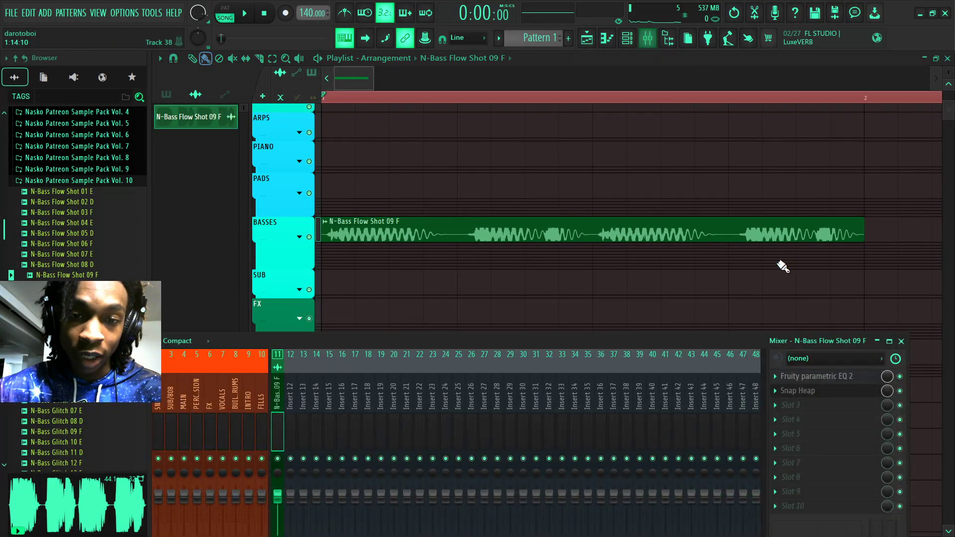
pyautogui.click(834, 392)
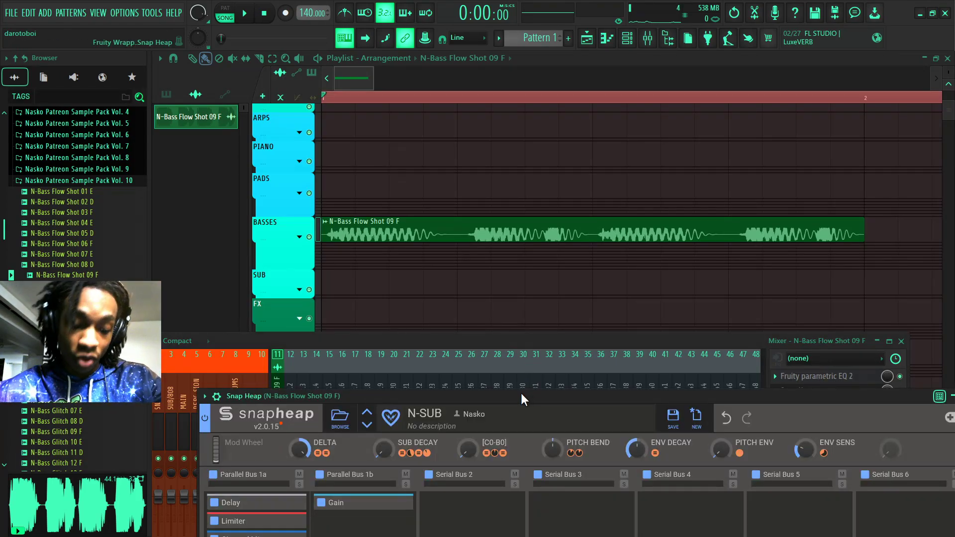
pyautogui.moveTo(520, 392); pyautogui.dragTo(473, 313)
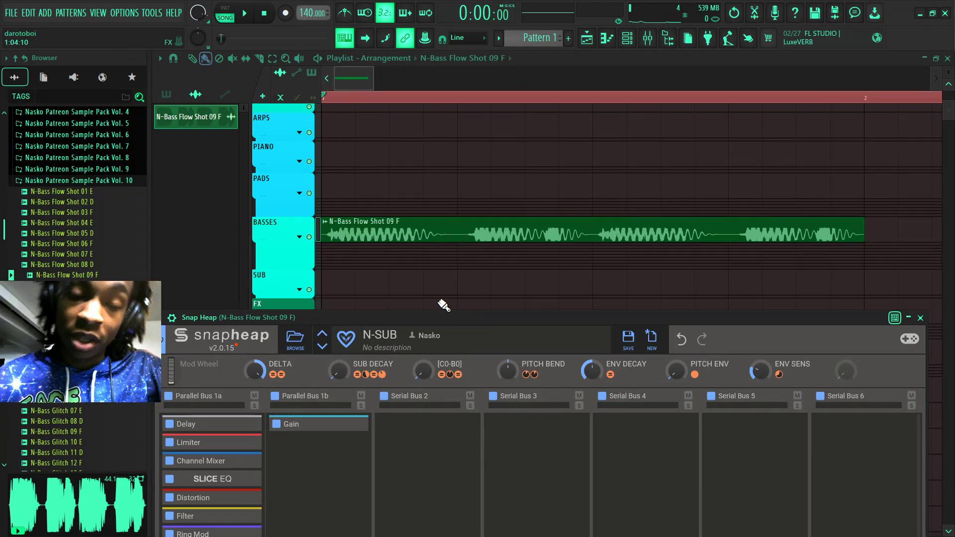
# Play the bass with N-SUB's SUB DECAY macro turned fully up, then clear the plugin windows from the playlist
pyautogui.moveTo(413, 316); pyautogui.dragTo(476, 130)
pyautogui.press('space')
pyautogui.moveTo(406, 180); pyautogui.dragTo(405, 132)
pyautogui.click(354, 110)
pyautogui.press('space')
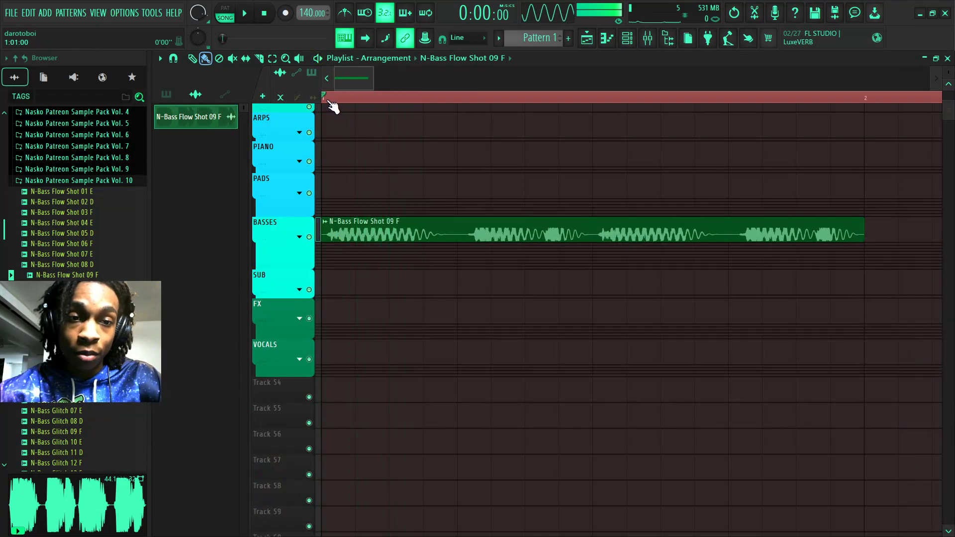
# Select bar 1 around the bass clip as the loop and play it while raising N-SUB's [C0-B0] macro to 100%
pyautogui.moveTo(326, 99); pyautogui.dragTo(864, 102)
pyautogui.press('F9')
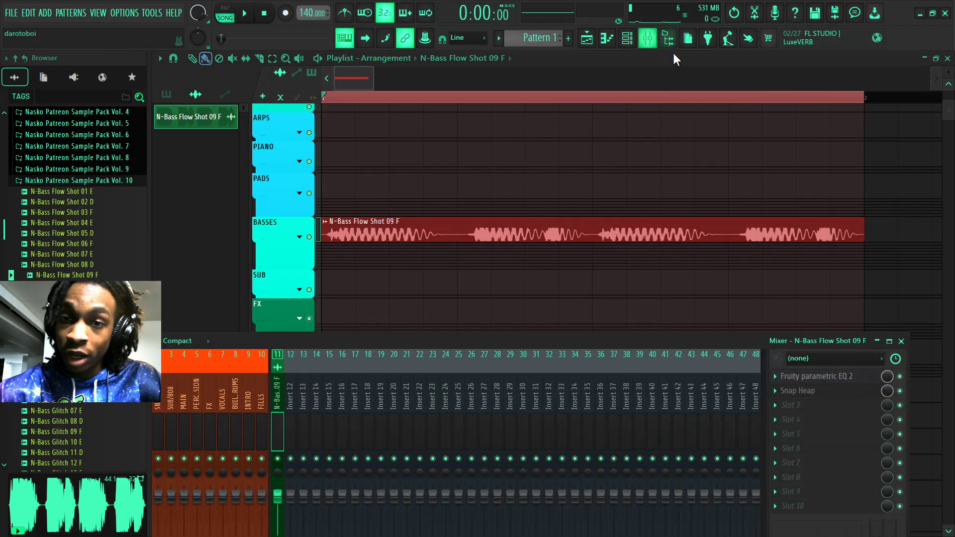
pyautogui.click(808, 391)
pyautogui.press('space')
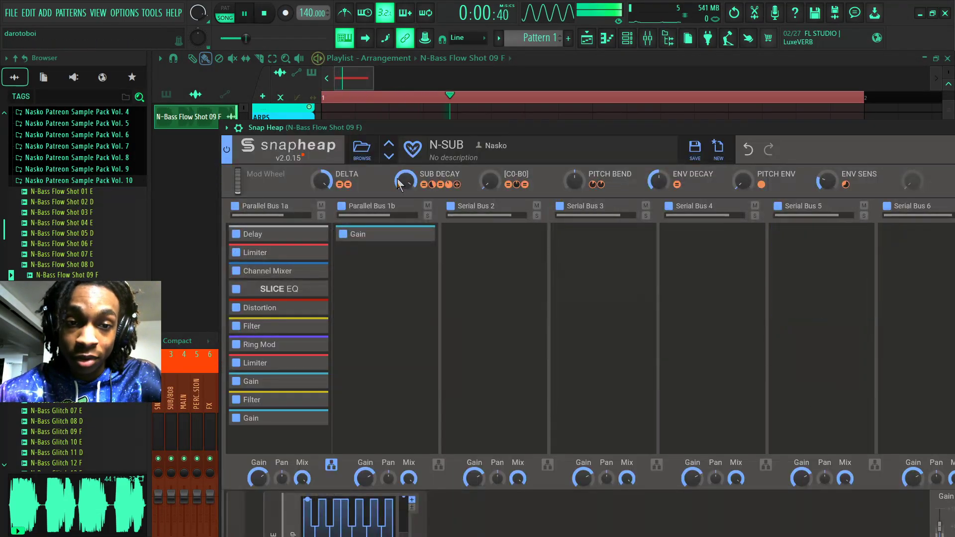
pyautogui.press('space')
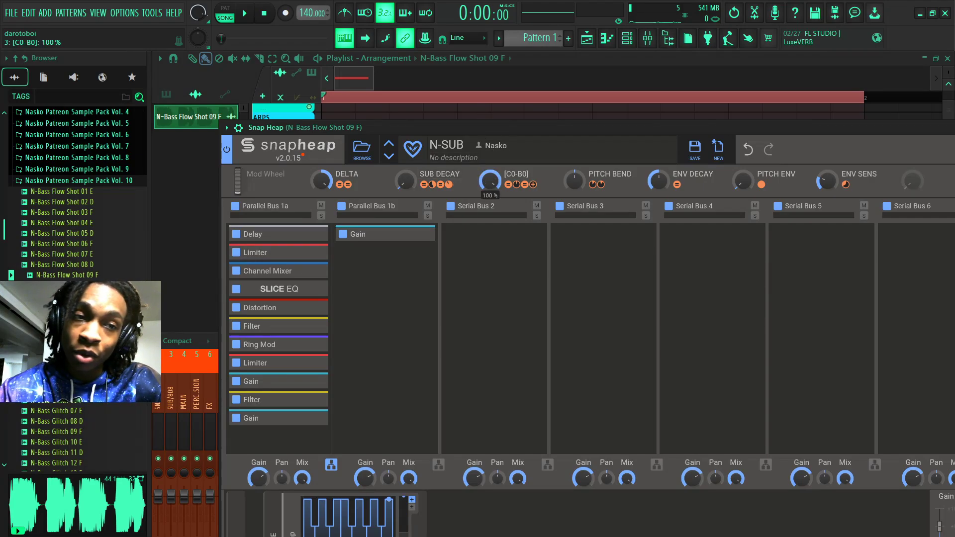
# Play the loop while turning PITCH BEND up from centre and setting ENV DECAY to 0%
pyautogui.moveTo(489, 130); pyautogui.dragTo(460, 53)
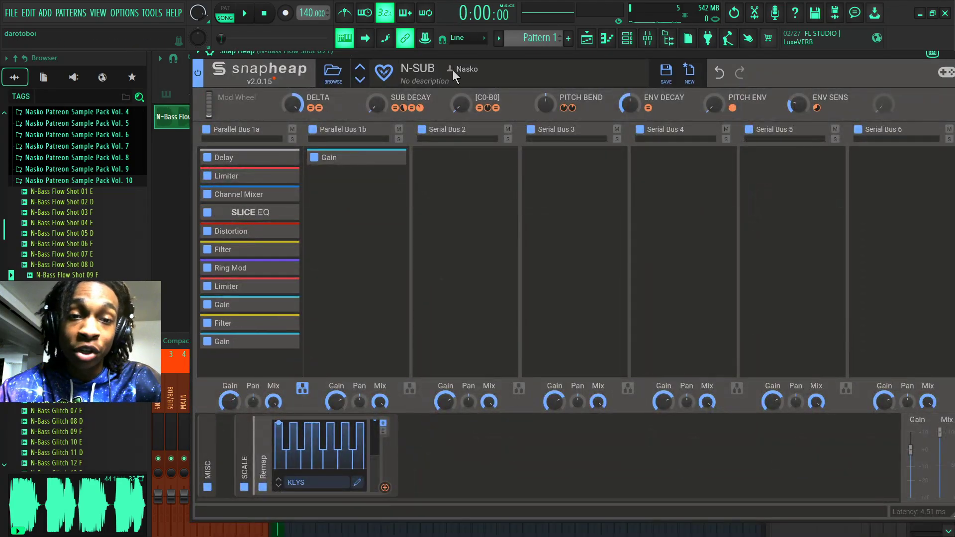
pyautogui.press('space')
pyautogui.moveTo(462, 102)
pyautogui.mouseDown()
pyautogui.moveTo(461, 27)
pyautogui.moveTo(461, 103)
pyautogui.mouseUp()
pyautogui.moveTo(546, 103); pyautogui.dragTo(546, 82)
pyautogui.moveTo(634, 102); pyautogui.dragTo(634, 62)
pyautogui.moveTo(635, 105); pyautogui.dragTo(635, 145)
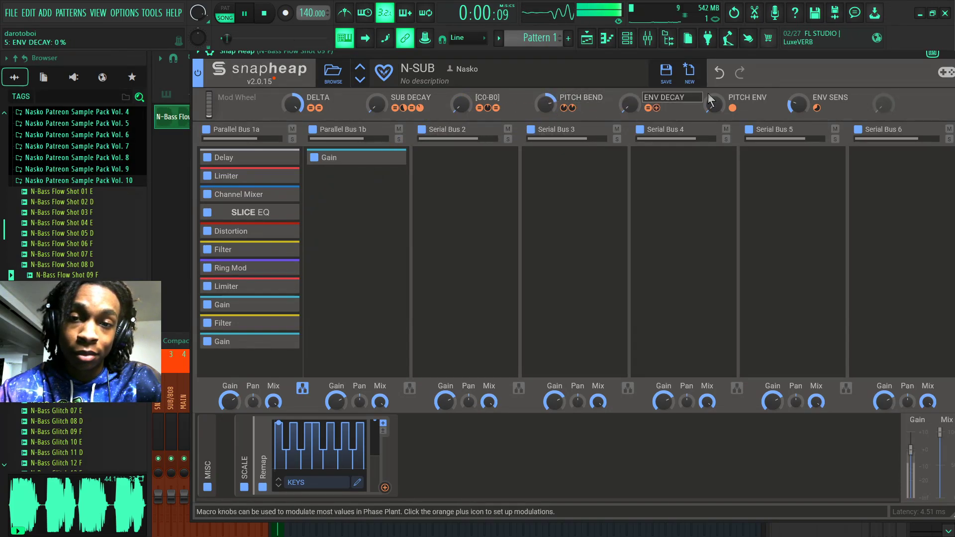
# Turn PITCH ENV fully up and ENV SENS fully down, trying [C0-B0] at 32% before setting it to 0%
pyautogui.moveTo(714, 106); pyautogui.dragTo(715, 85)
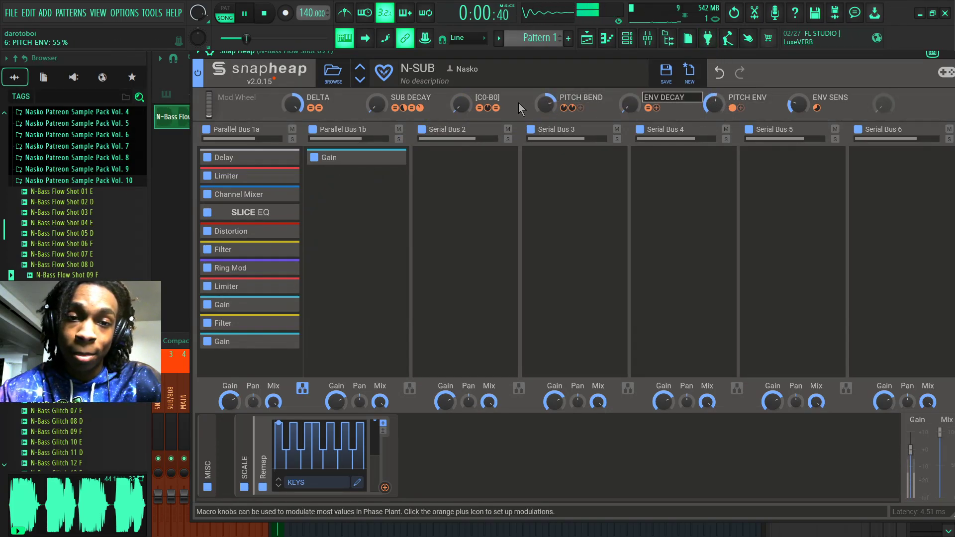
pyautogui.moveTo(461, 106); pyautogui.dragTo(461, 92)
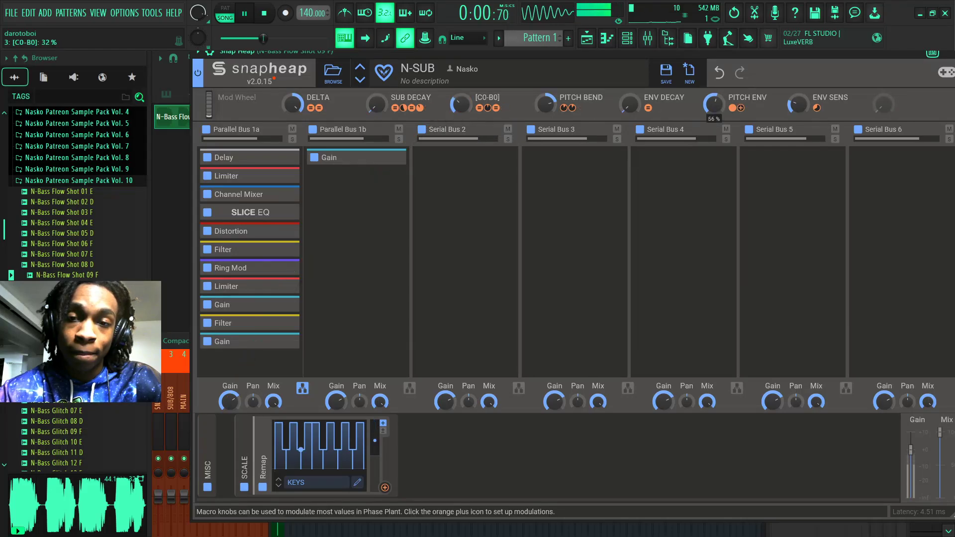
pyautogui.moveTo(714, 105); pyautogui.dragTo(714, 82)
pyautogui.moveTo(798, 104)
pyautogui.mouseDown()
pyautogui.moveTo(798, 80)
pyautogui.moveTo(798, 107)
pyautogui.mouseUp()
pyautogui.moveTo(461, 105); pyautogui.dragTo(462, 124)
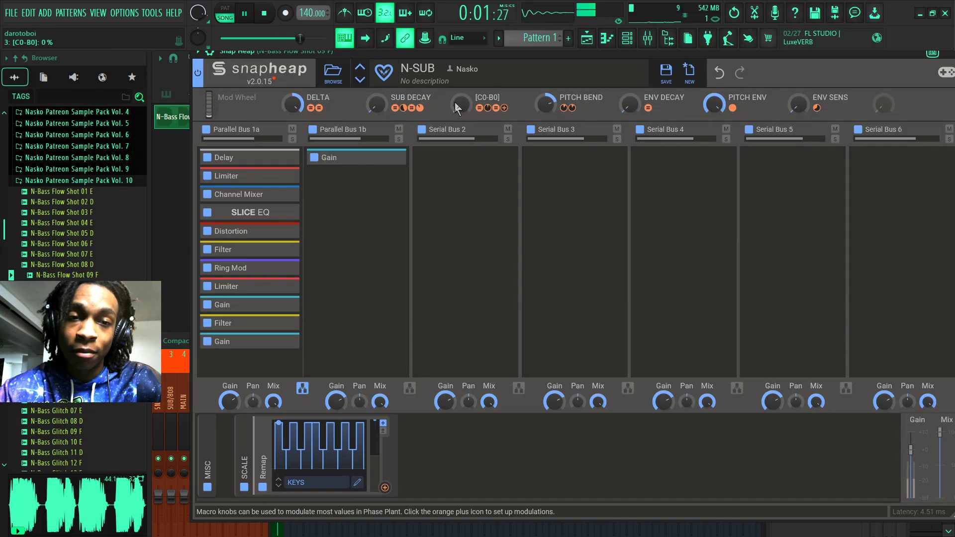
# Raise SUB DECAY slightly and set ENV SENS to 100% and ENV DECAY to 55%
pyautogui.moveTo(380, 105); pyautogui.dragTo(380, 98)
pyautogui.moveTo(798, 105); pyautogui.dragTo(798, 80)
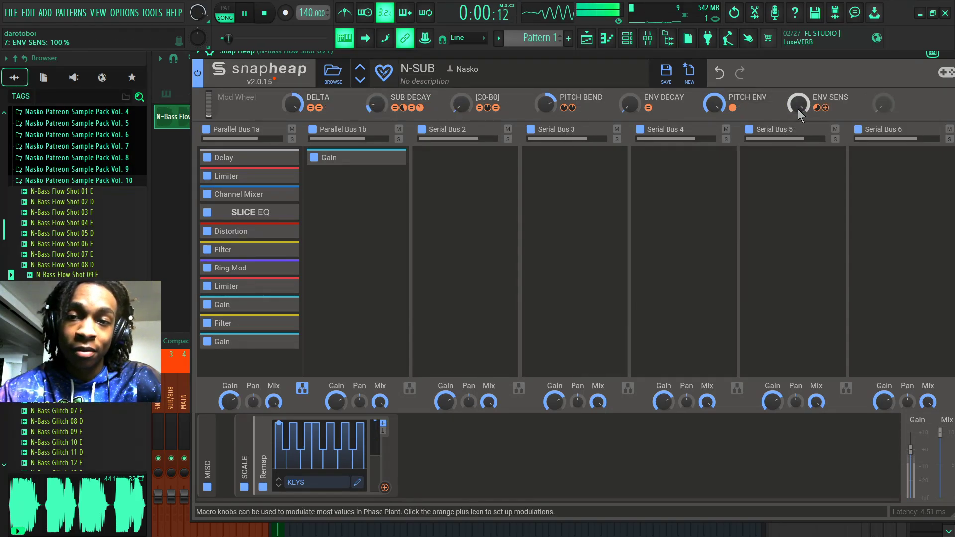
pyautogui.moveTo(628, 115); pyautogui.dragTo(625, 106)
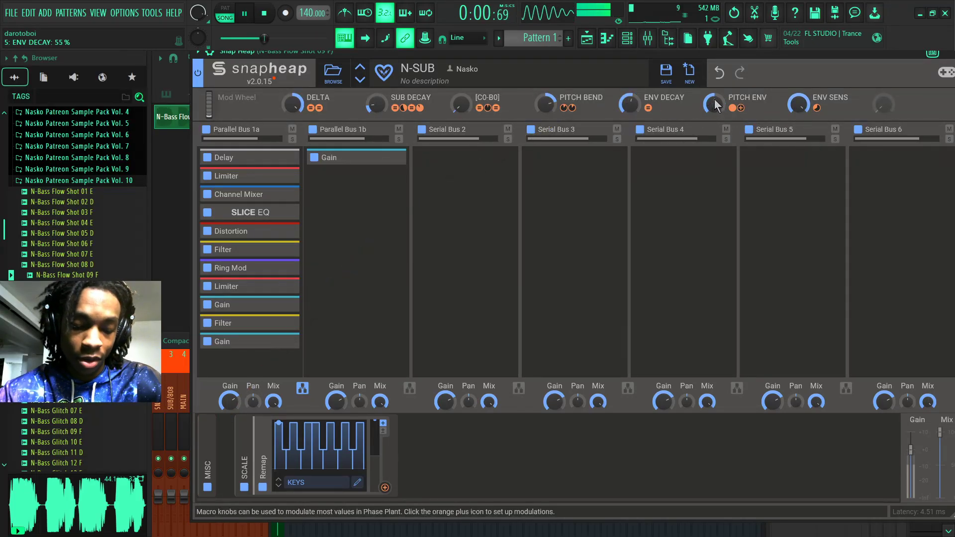
# Fine-tune PITCH BEND and PITCH ENV, and set ENV DECAY to 58% and DELTA to 21%
pyautogui.moveTo(545, 106)
pyautogui.mouseDown()
pyautogui.moveTo(545, 92)
pyautogui.moveTo(545, 109)
pyautogui.mouseUp()
pyautogui.moveTo(629, 105)
pyautogui.mouseDown()
pyautogui.moveTo(629, 98)
pyautogui.moveTo(628, 107)
pyautogui.mouseUp()
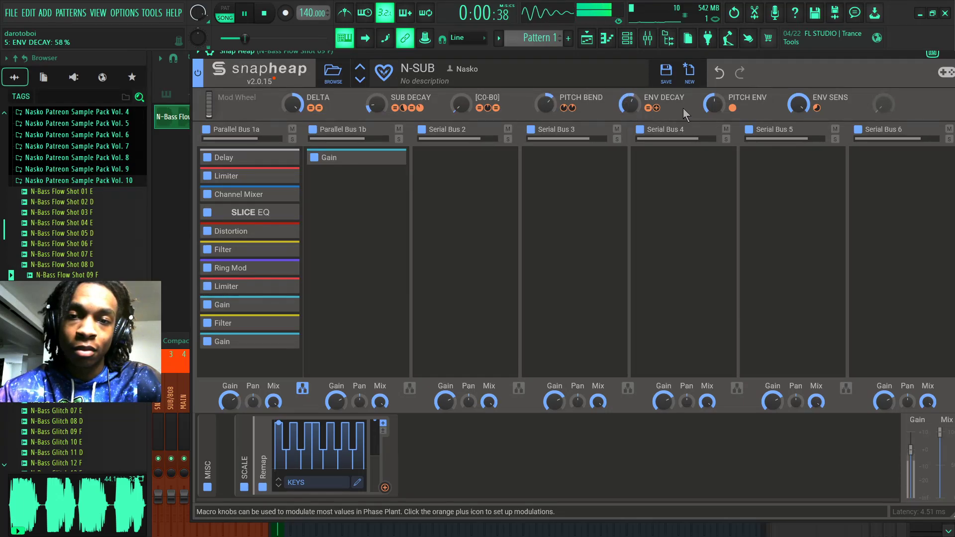
pyautogui.moveTo(712, 106); pyautogui.dragTo(712, 96)
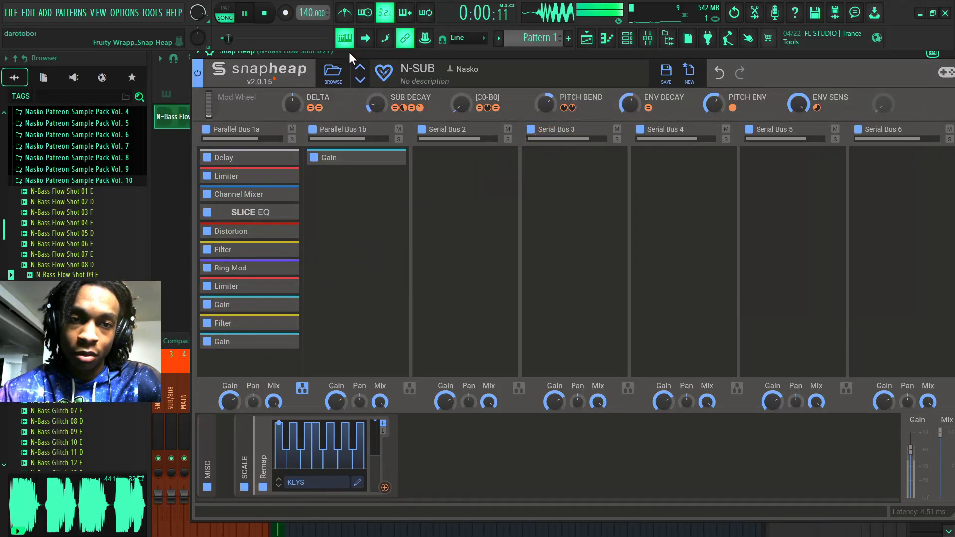
pyautogui.moveTo(348, 52); pyautogui.dragTo(351, 52)
pyautogui.moveTo(292, 106); pyautogui.dragTo(292, 91)
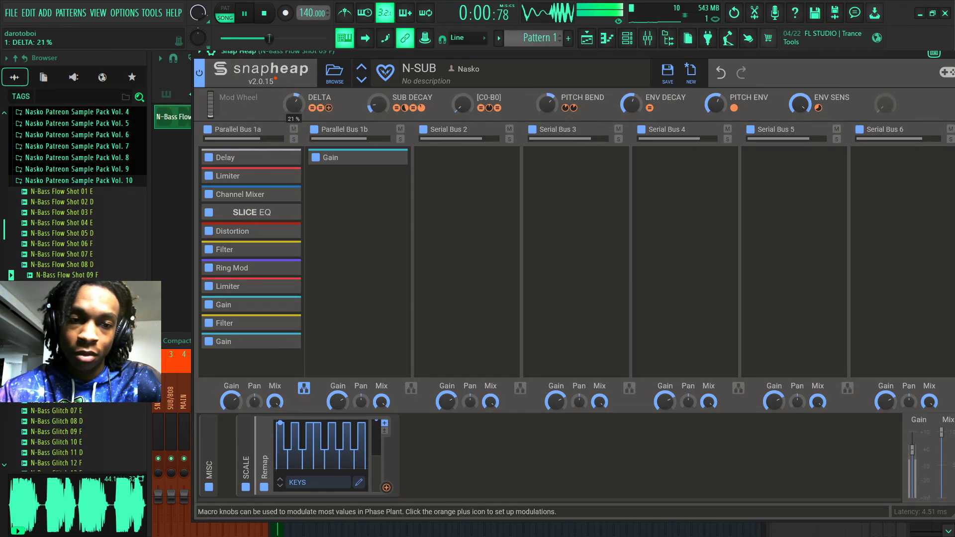
# Stop playback and load the N-BASS DESIGN preset from the Snap Heap favorites
pyautogui.press('space')
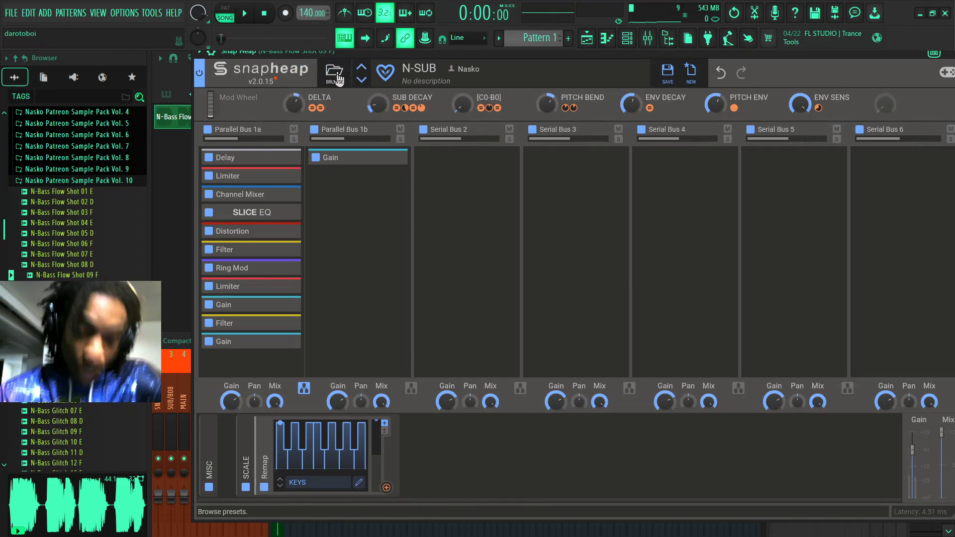
pyautogui.click(334, 72)
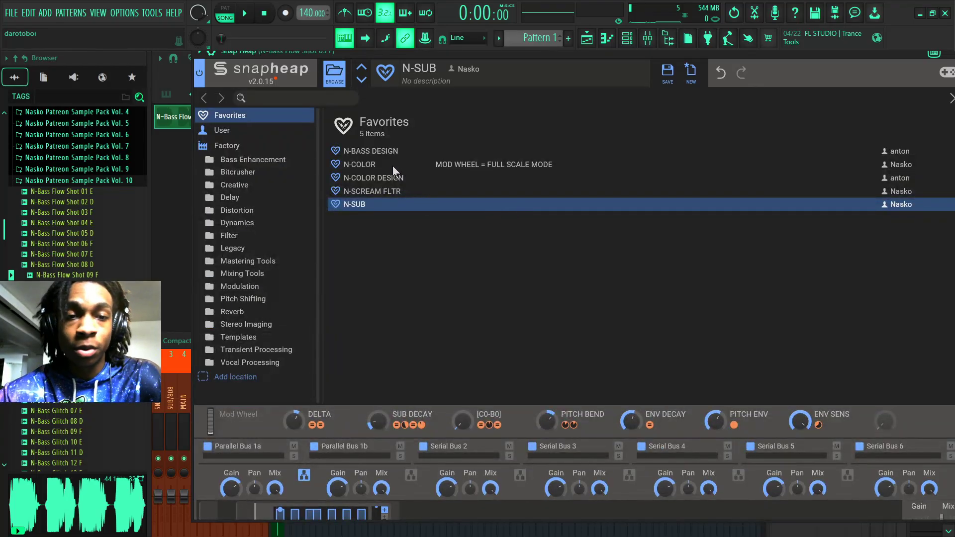
pyautogui.doubleClick(436, 155)
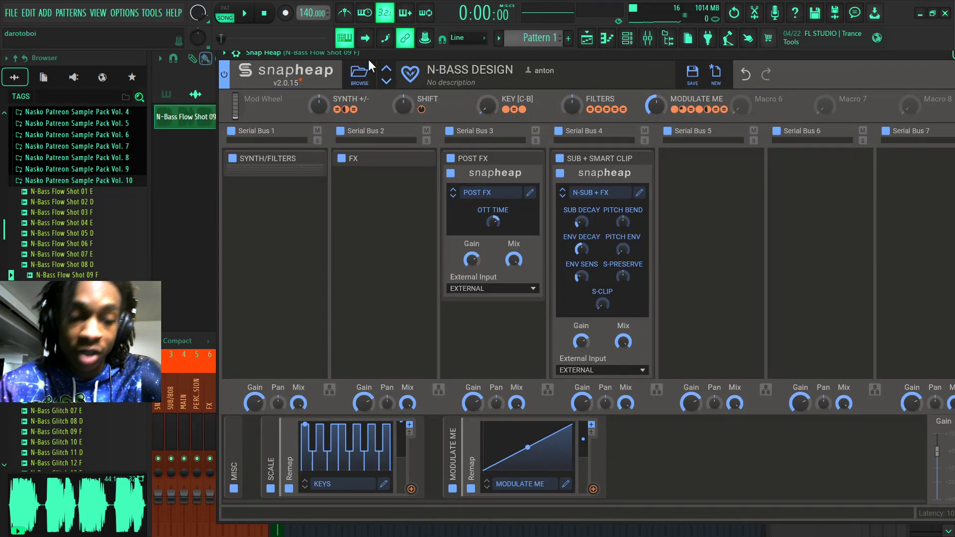
# Start playback, turn MODULATE ME up to 100%, try SHIFT at 100% before resetting it, and leave KEY [C-B] at 0%
pyautogui.press('space')
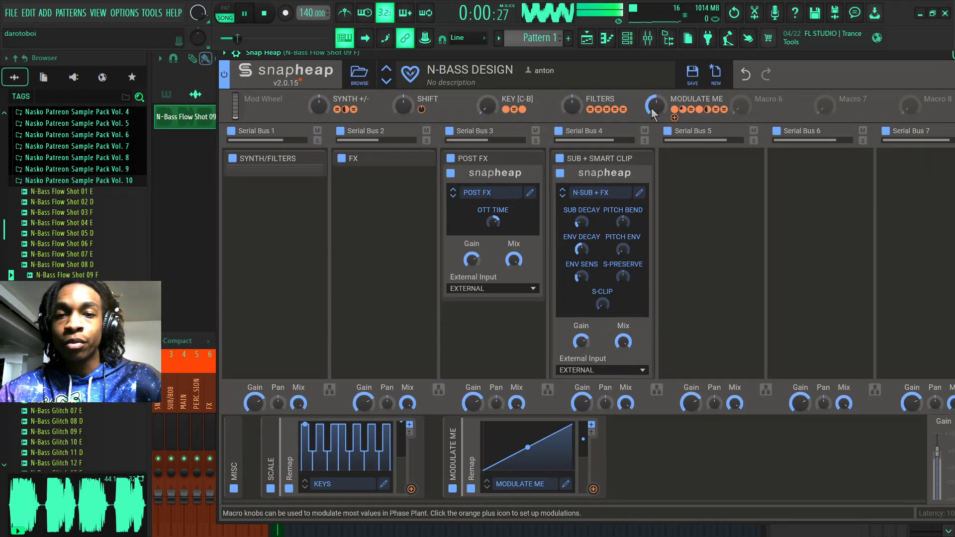
pyautogui.moveTo(655, 108); pyautogui.dragTo(654, 59)
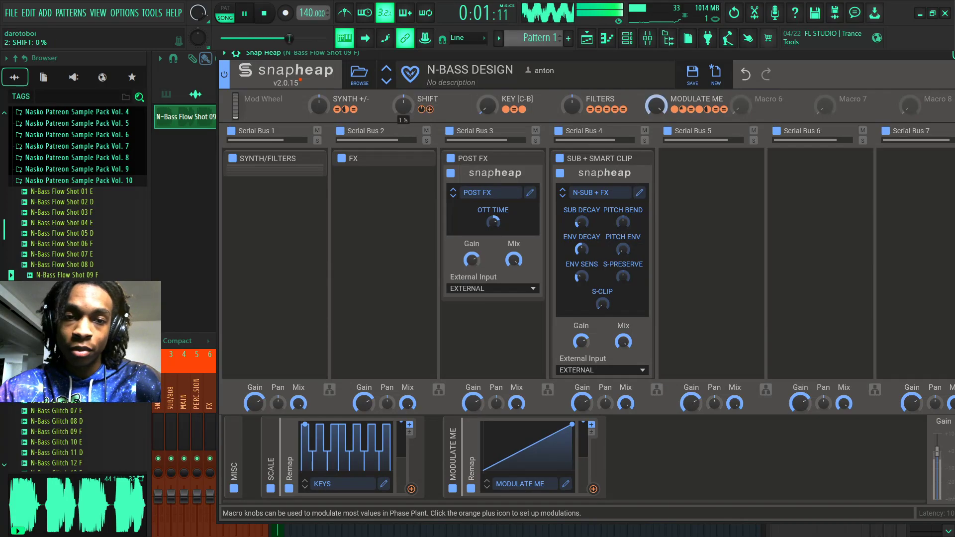
pyautogui.moveTo(402, 108); pyautogui.dragTo(398, 209)
pyautogui.doubleClick(401, 116)
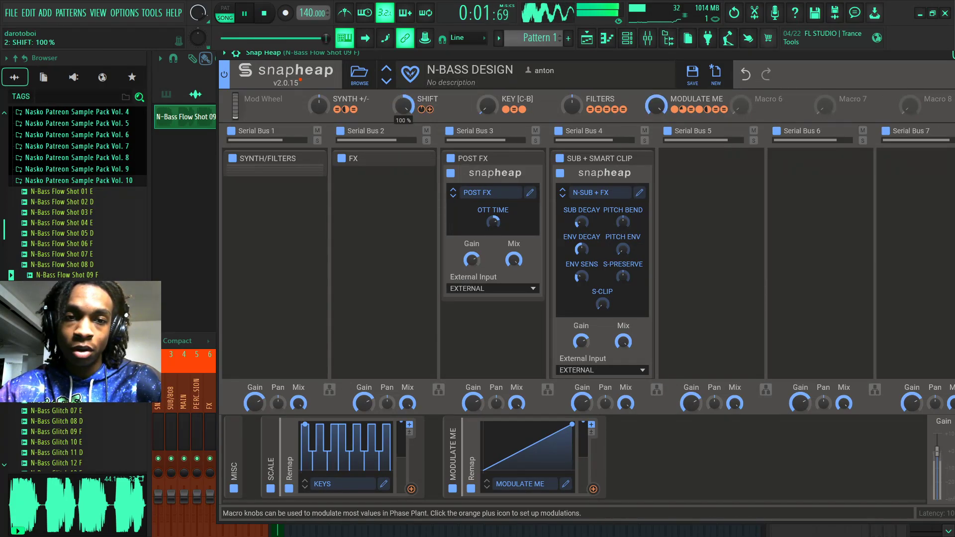
pyautogui.moveTo(490, 110)
pyautogui.mouseDown()
pyautogui.moveTo(489, 12)
pyautogui.moveTo(489, 117)
pyautogui.mouseUp()
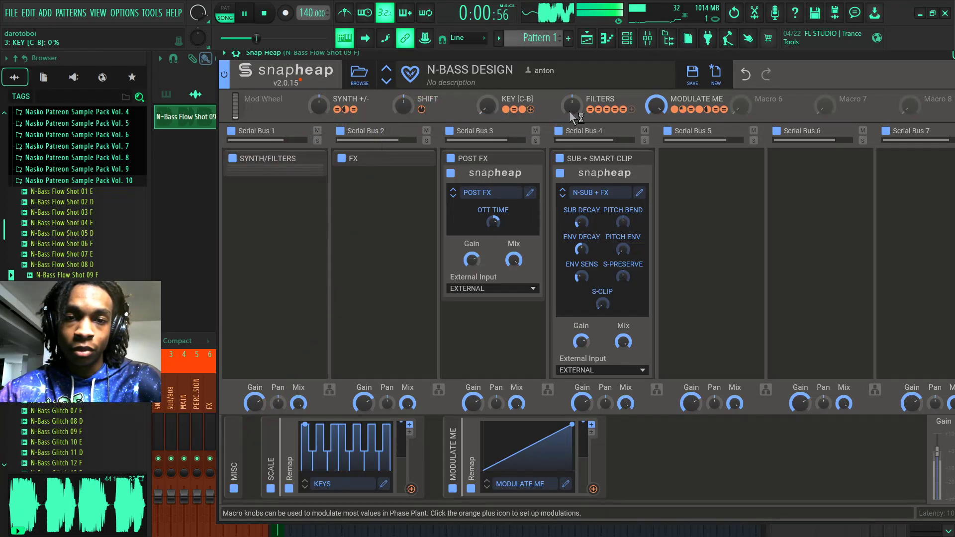
# Raise the FILTERS, SHIFT and SYNTH +/- macros of the N-BASS DESIGN preset during playback
pyautogui.moveTo(569, 112); pyautogui.dragTo(569, 45)
pyautogui.moveTo(402, 110); pyautogui.dragTo(402, 50)
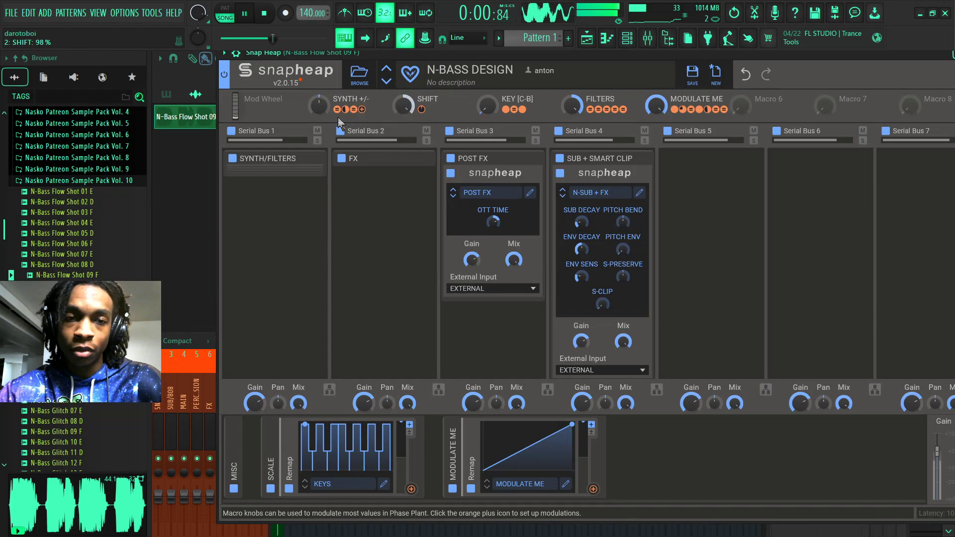
pyautogui.moveTo(325, 110); pyautogui.dragTo(325, 50)
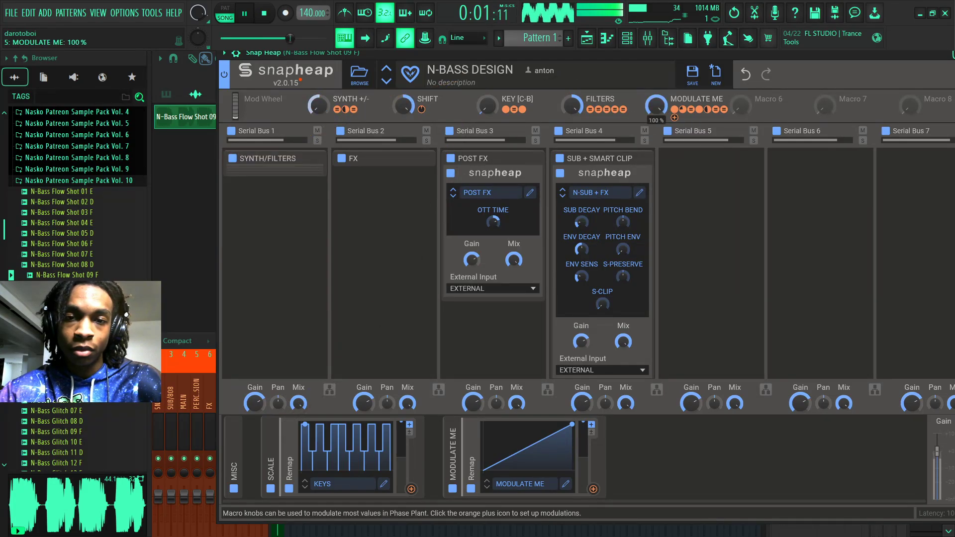
# Set MODULATE ME to 0%, reset FILTERS to 0%, and stop playback
pyautogui.moveTo(656, 106); pyautogui.dragTo(656, 149)
pyautogui.doubleClick(572, 106)
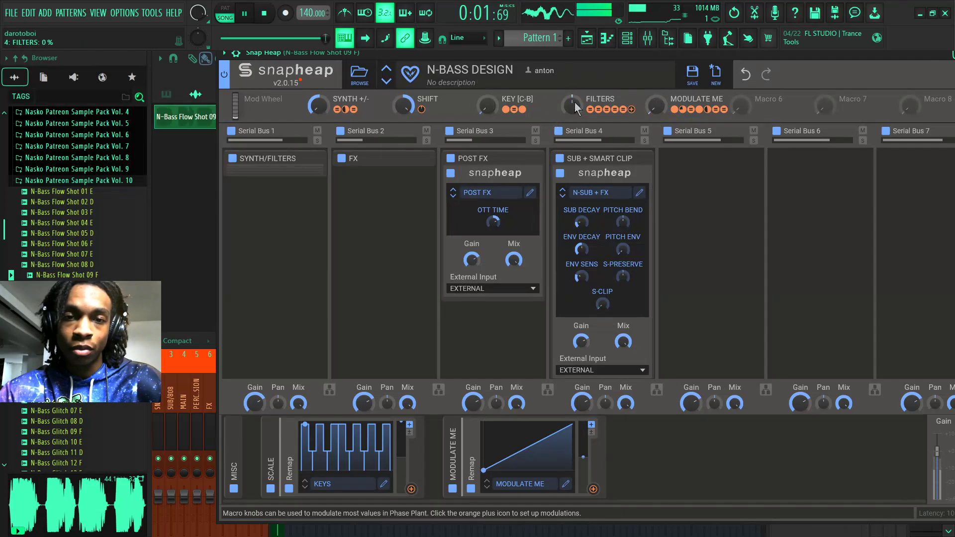
pyautogui.moveTo(656, 106)
pyautogui.mouseDown()
pyautogui.moveTo(656, 55)
pyautogui.moveTo(656, 106)
pyautogui.mouseUp()
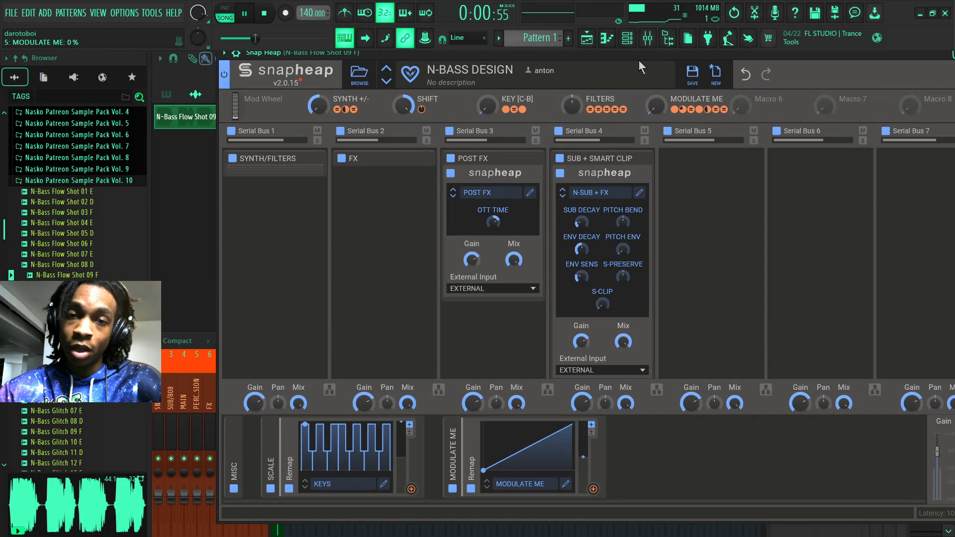
pyautogui.press('space')
# Show the Snap Heap favorites and look through the Nasko Patreon Sample Pack folders, collapsing Vol. 13 and Vol. 2
pyautogui.click(360, 74)
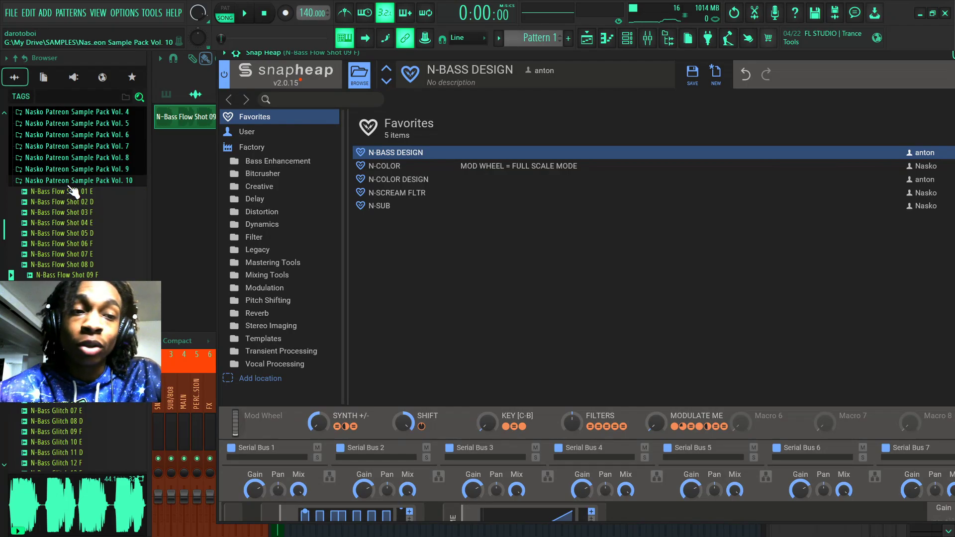
pyautogui.scroll(-5, 82, 194)
pyautogui.scroll(4, 84, 191)
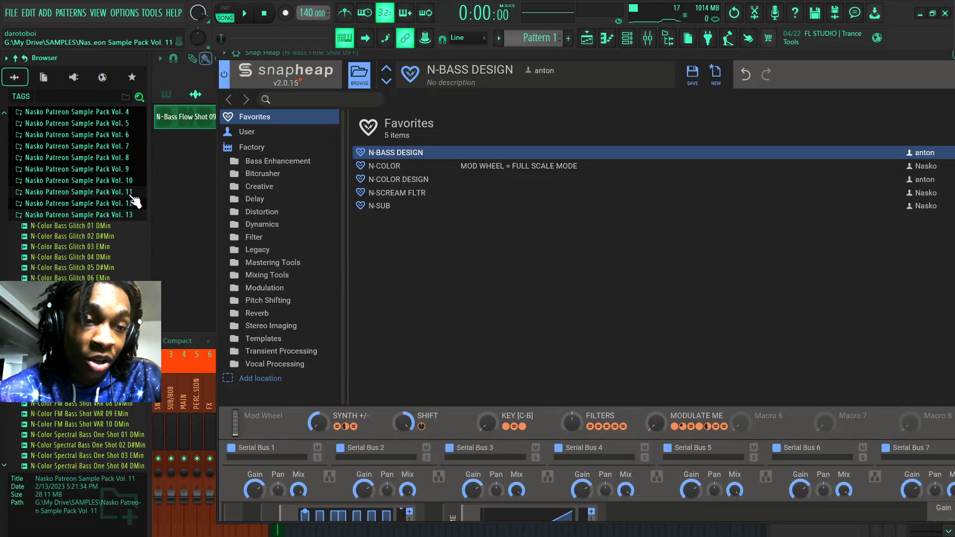
pyautogui.click(117, 214)
pyautogui.scroll(5, 104, 259)
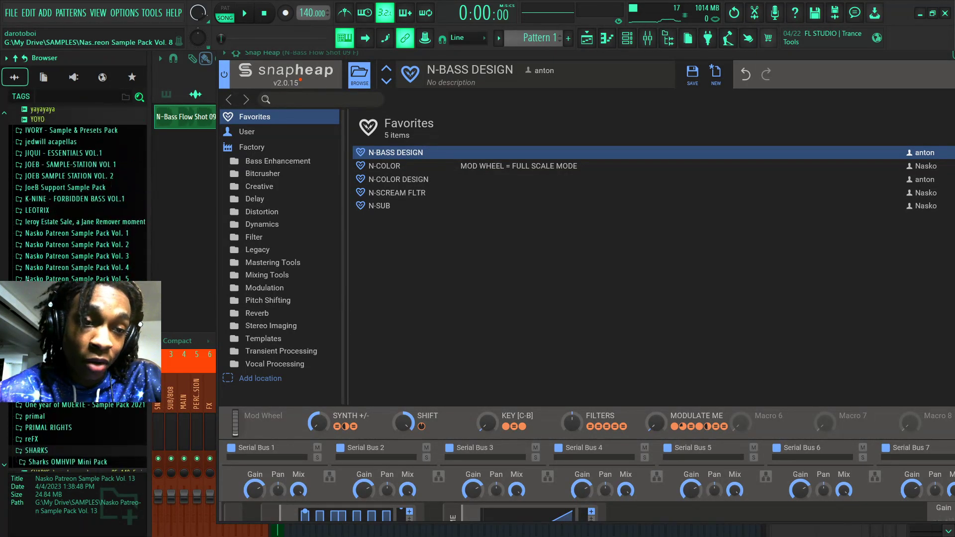
pyautogui.click(101, 276)
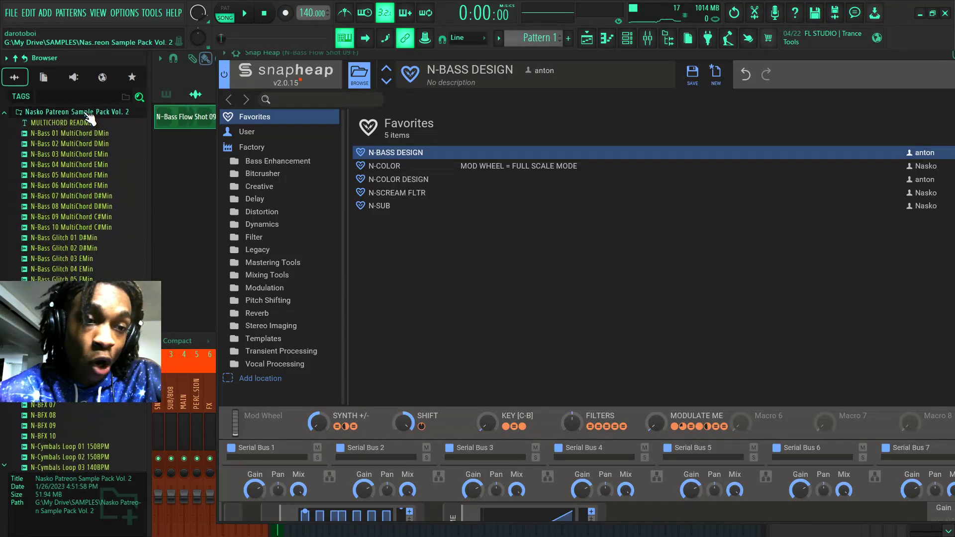
pyautogui.click(87, 114)
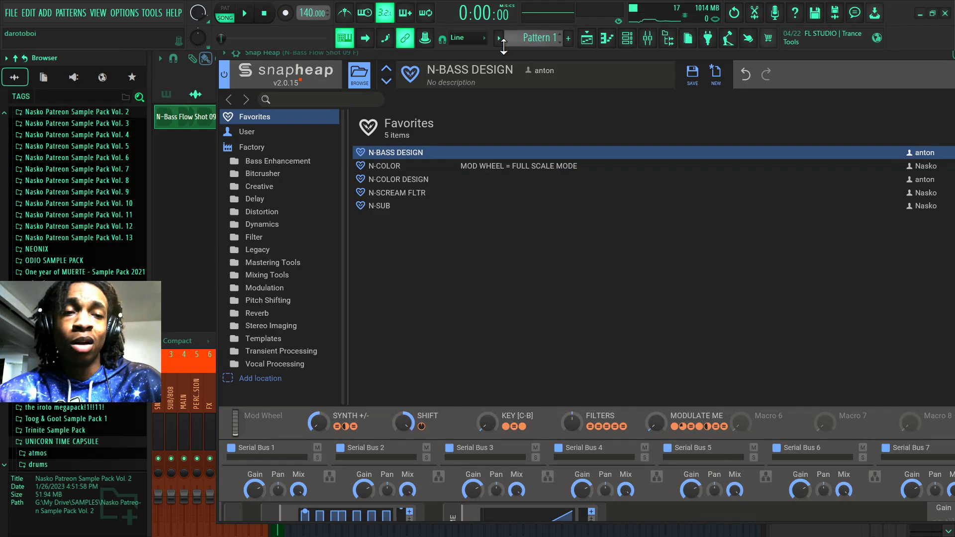
# Close the Snap Heap window and open a fresh template project, showing its playlist from the SIDECHAIN track
pyautogui.moveTo(504, 52); pyautogui.dragTo(473, 120)
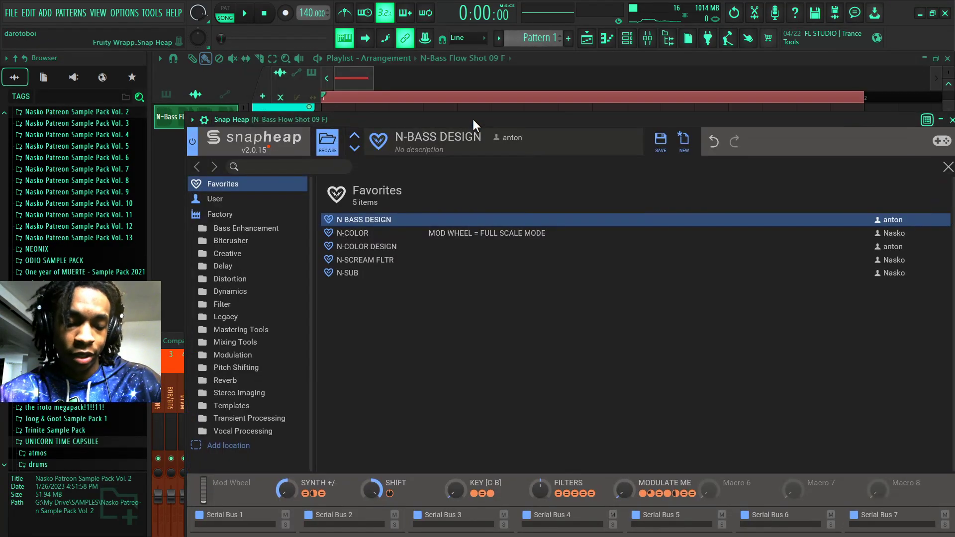
pyautogui.press('F12')
pyautogui.rightClick(419, 129)
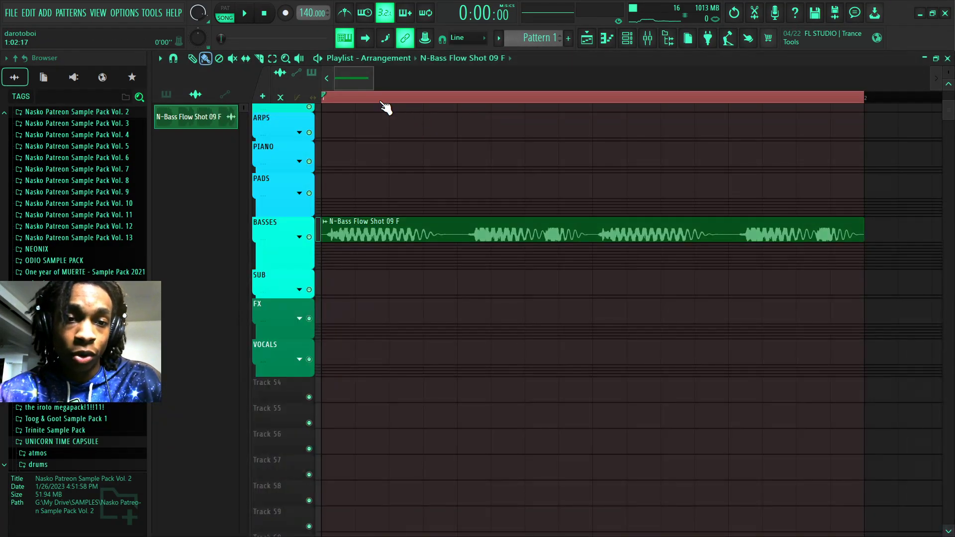
pyautogui.scroll(-4, 386, 105)
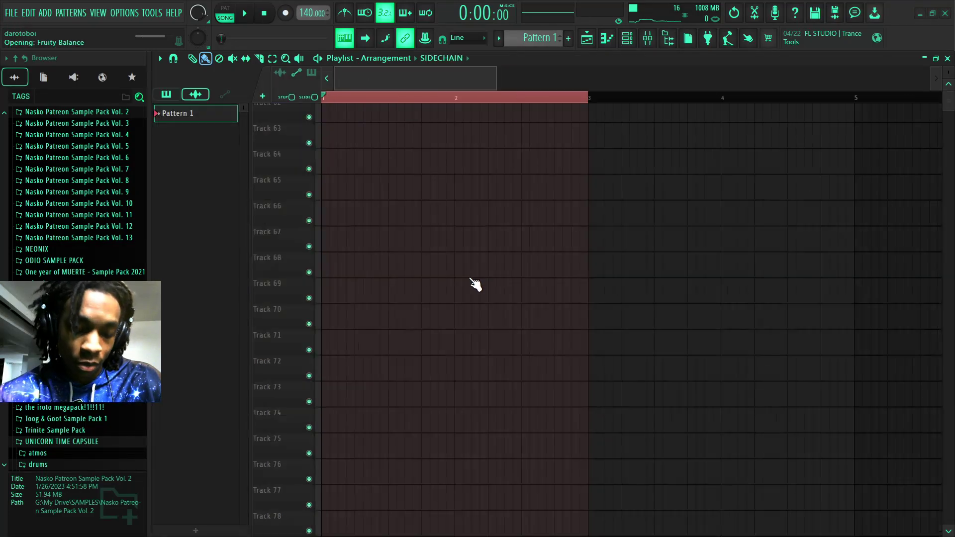
pyautogui.scroll(8, 471, 279)
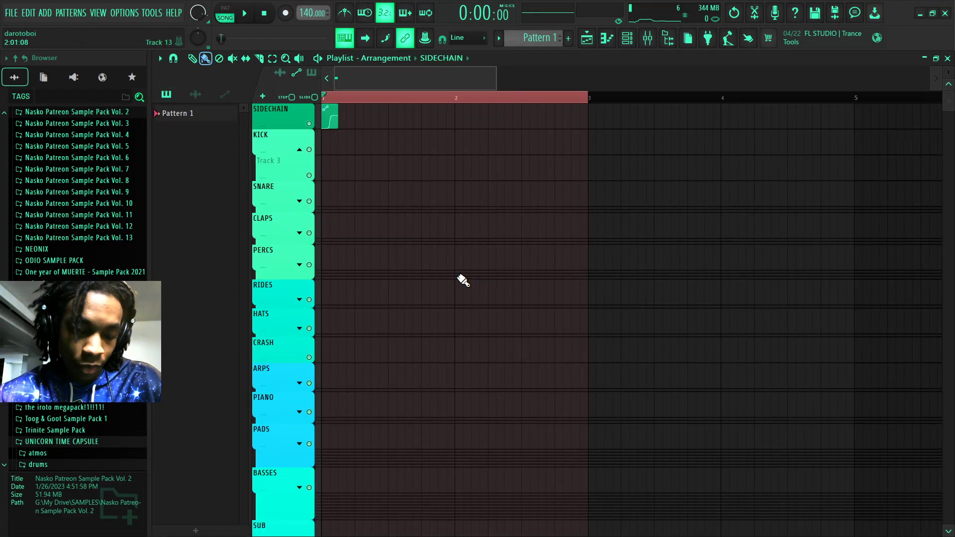